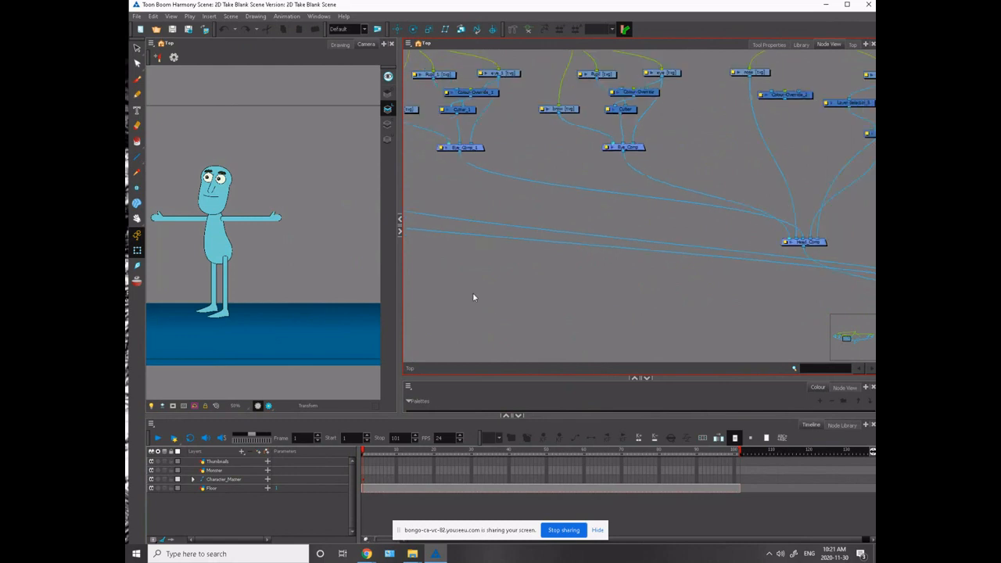
pyautogui.scroll(-1, 483, 300)
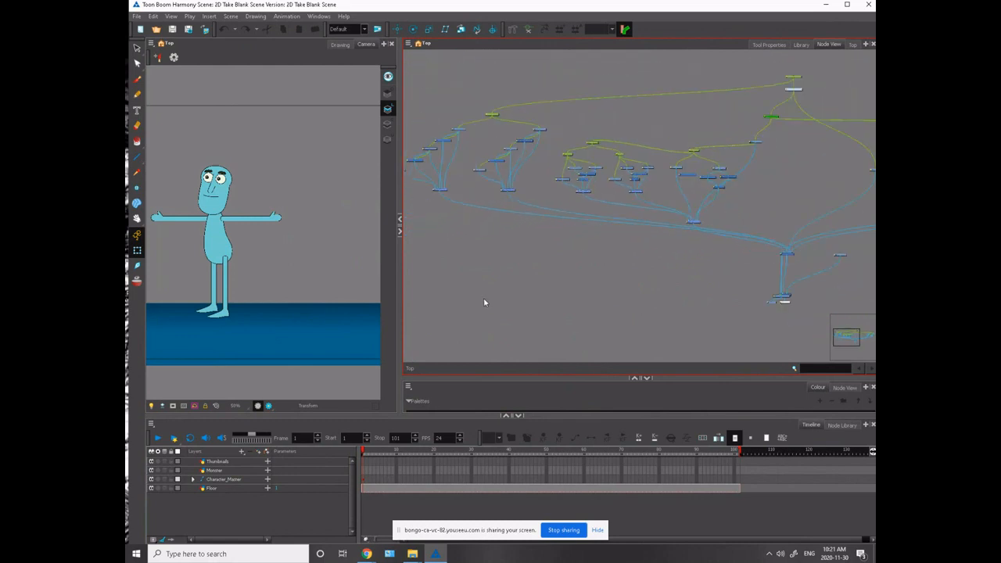
# - Move the Write, Thumbnails and Monster nodes clear of the composite and display nodes at the end of the node network
pyautogui.scroll(8, 488, 304)
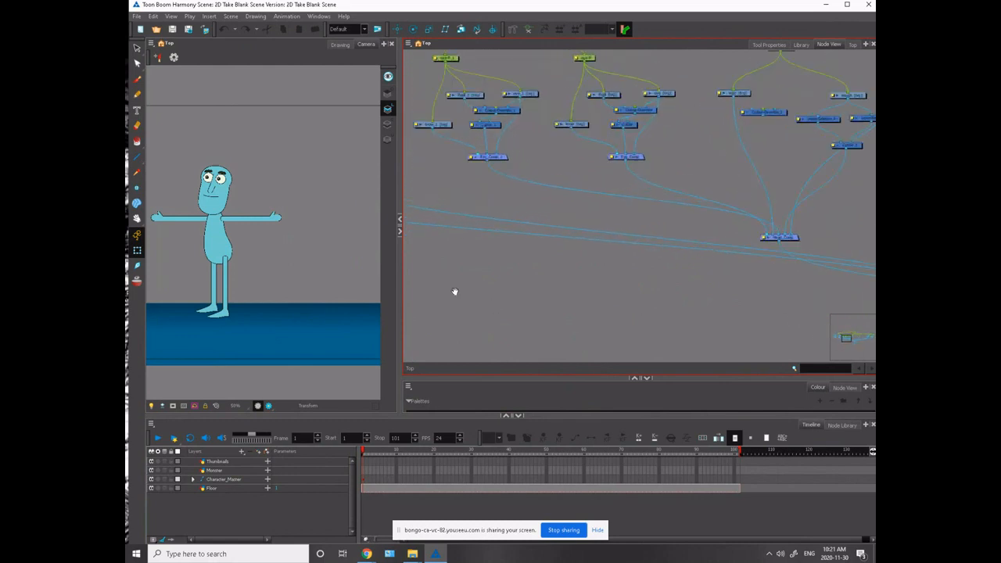
pyautogui.moveTo(473, 219); pyautogui.dragTo(254, 109)
pyautogui.moveTo(625, 289); pyautogui.dragTo(424, 258)
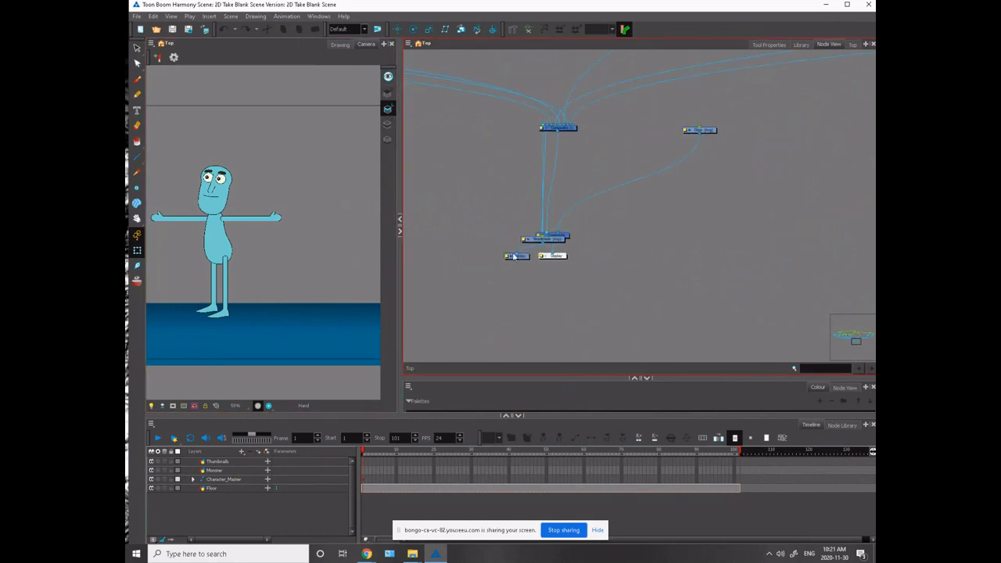
pyautogui.moveTo(522, 259); pyautogui.dragTo(496, 196)
pyautogui.moveTo(536, 240); pyautogui.dragTo(437, 156)
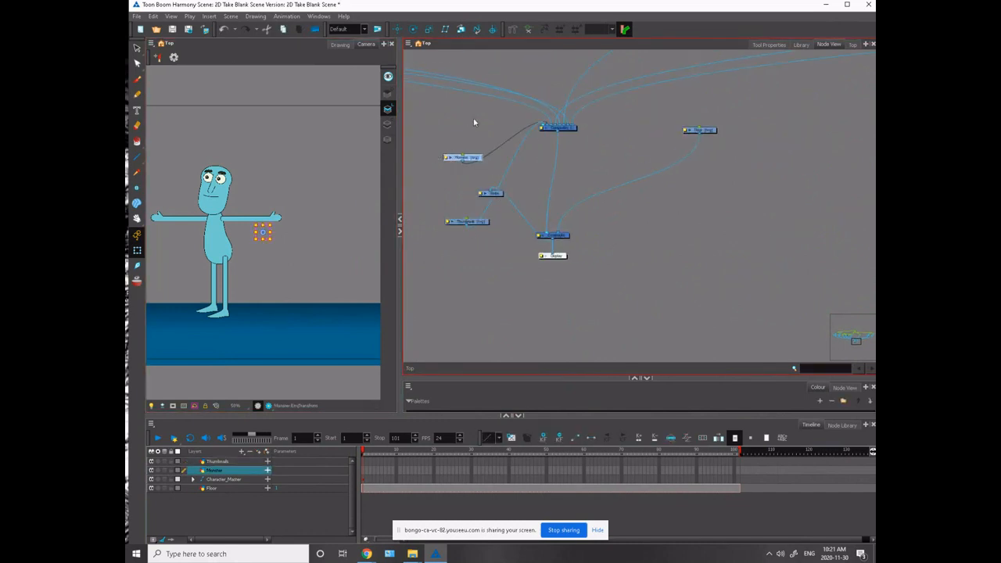
# - Delete the Monster and Thumbnails drawing nodes, including their drawing files and element folders
pyautogui.press('Delete')
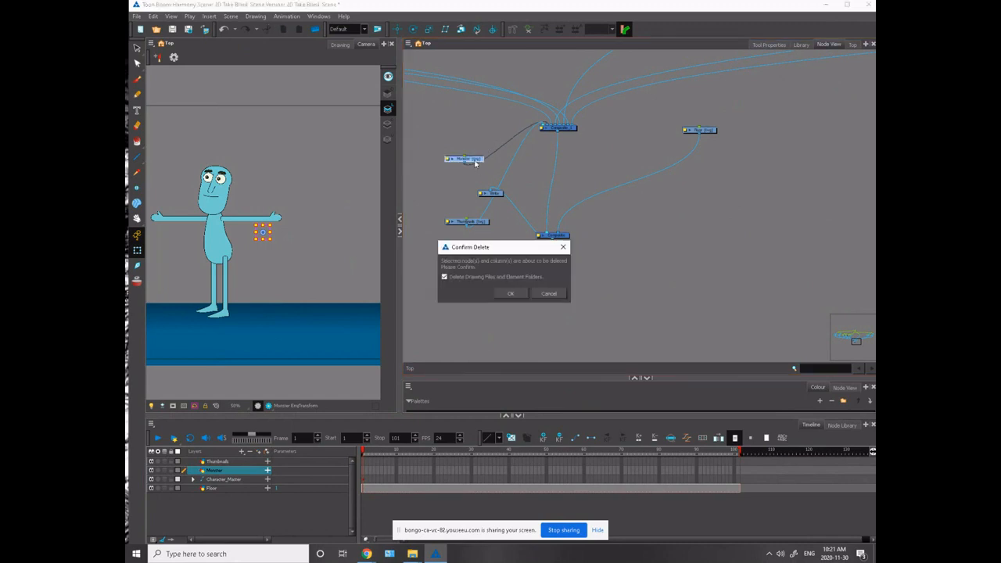
pyautogui.click(507, 291)
pyautogui.click(462, 221)
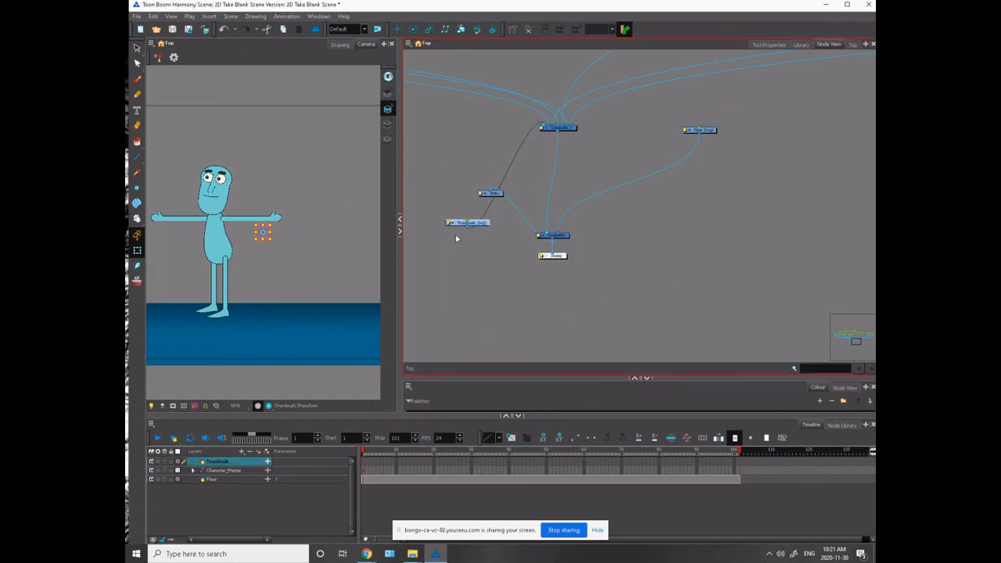
pyautogui.press('Delete')
pyautogui.click(508, 292)
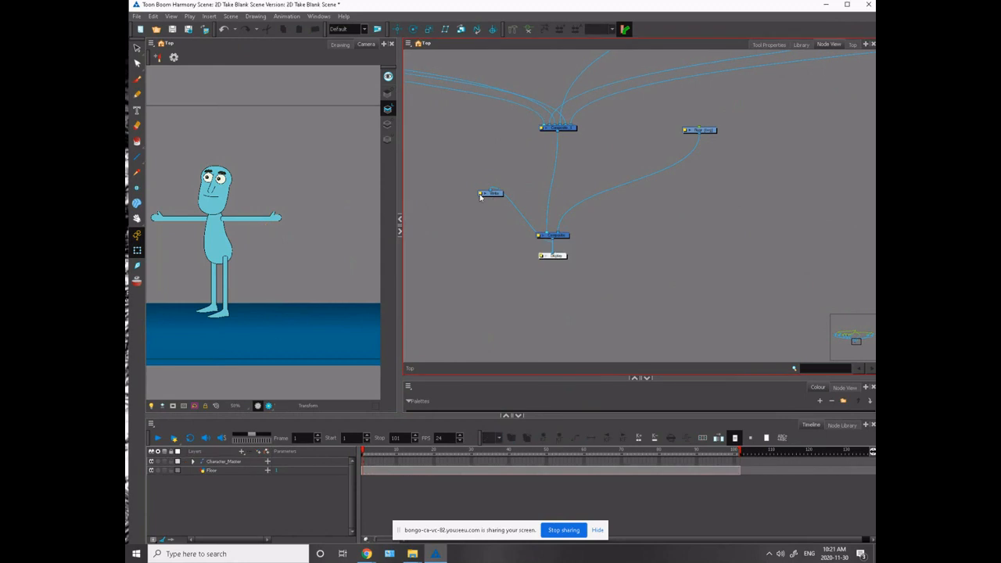
# - Reposition the leftover Write node and widen the camera view so the whole stage fits
pyautogui.moveTo(490, 196); pyautogui.dragTo(471, 222)
pyautogui.click(283, 260)
pyautogui.moveTo(399, 247); pyautogui.dragTo(742, 249)
pyautogui.scroll(2, 262, 363)
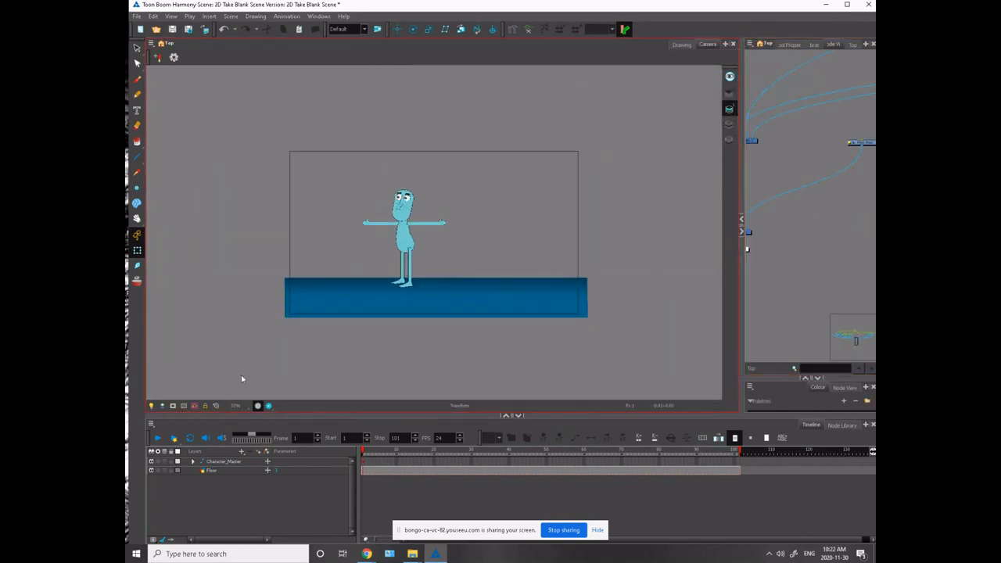
# - Flip the whole character horizontally on the first frame so it faces right
pyautogui.click(366, 463)
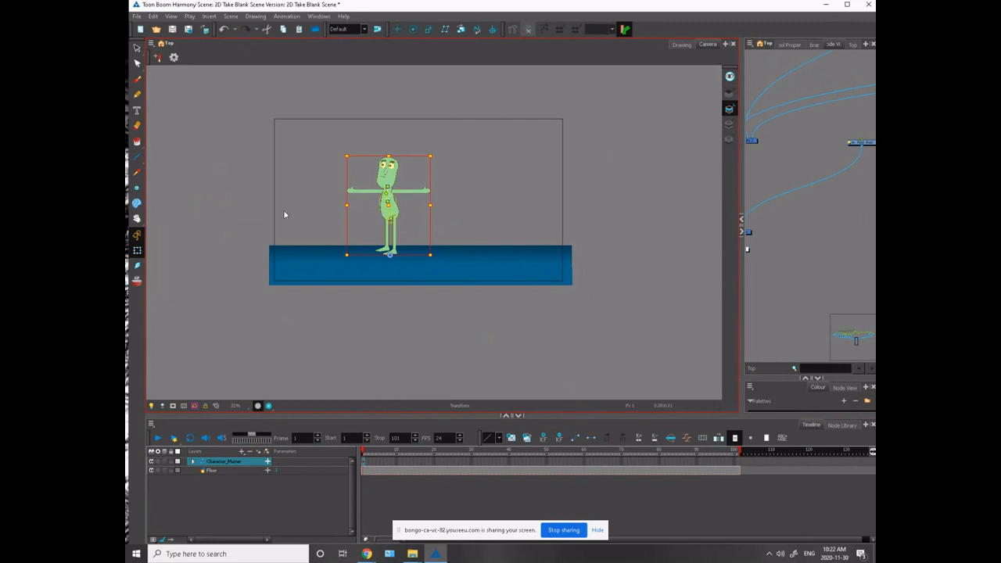
pyautogui.click(230, 195)
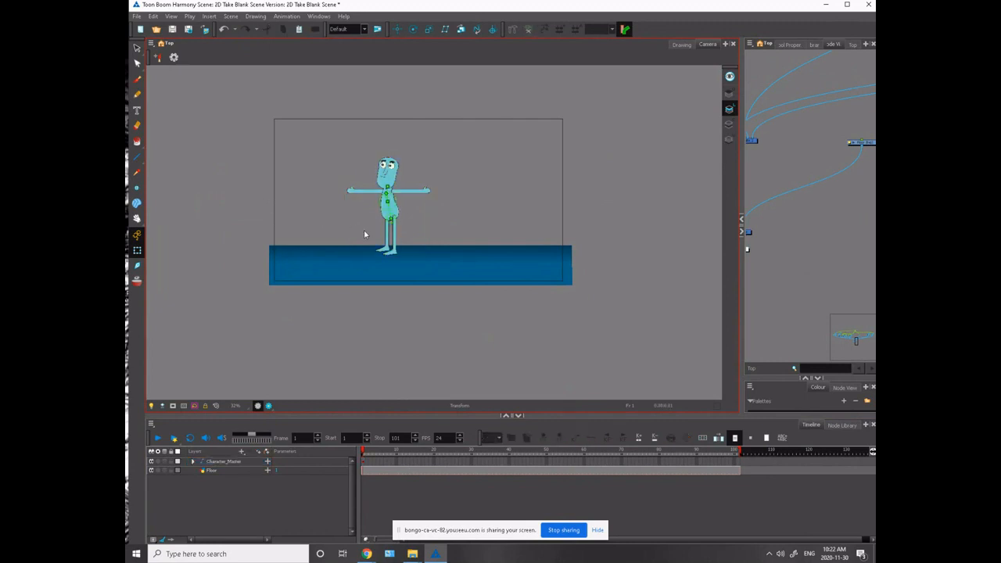
pyautogui.click(362, 194)
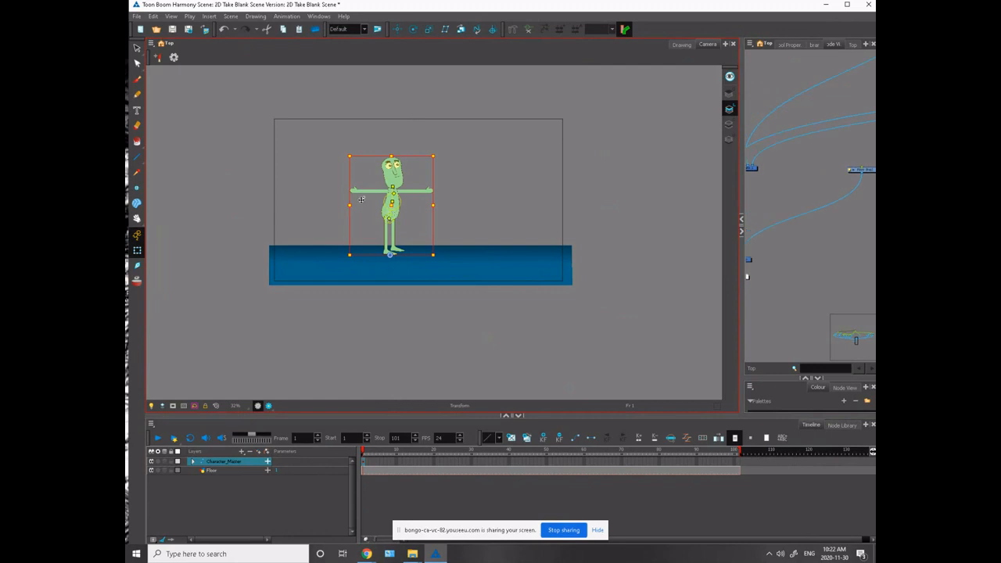
pyautogui.click(220, 181)
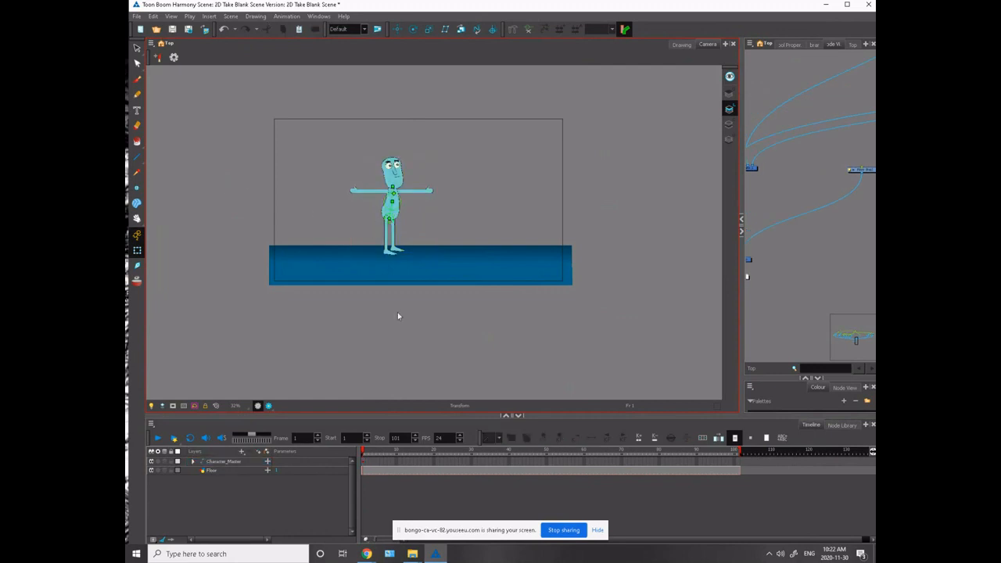
# - Scale the Character_Master layer down and place the character near the left end of the floor
pyautogui.click(365, 462)
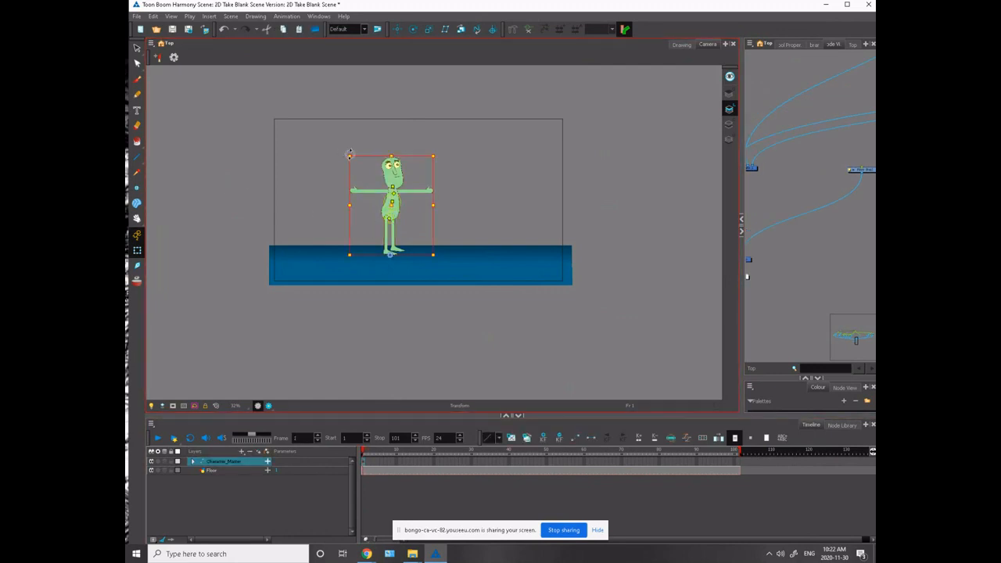
pyautogui.moveTo(349, 154); pyautogui.dragTo(374, 183)
pyautogui.moveTo(389, 225); pyautogui.dragTo(291, 220)
pyautogui.click(280, 222)
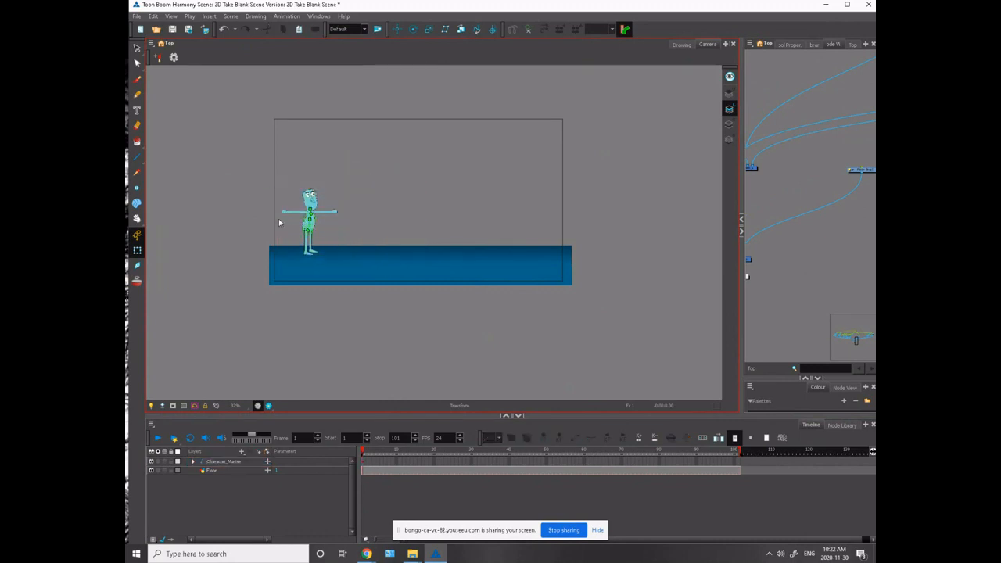
# - Lock the Floor layer
pyautogui.press('2')
pyautogui.press('2')
pyautogui.press('2')
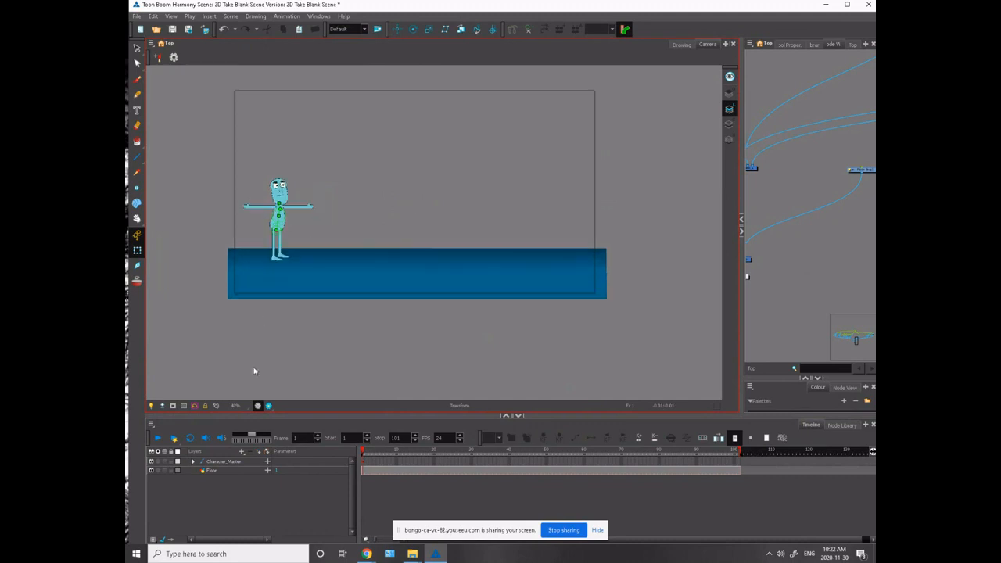
pyautogui.press('1')
pyautogui.press('1')
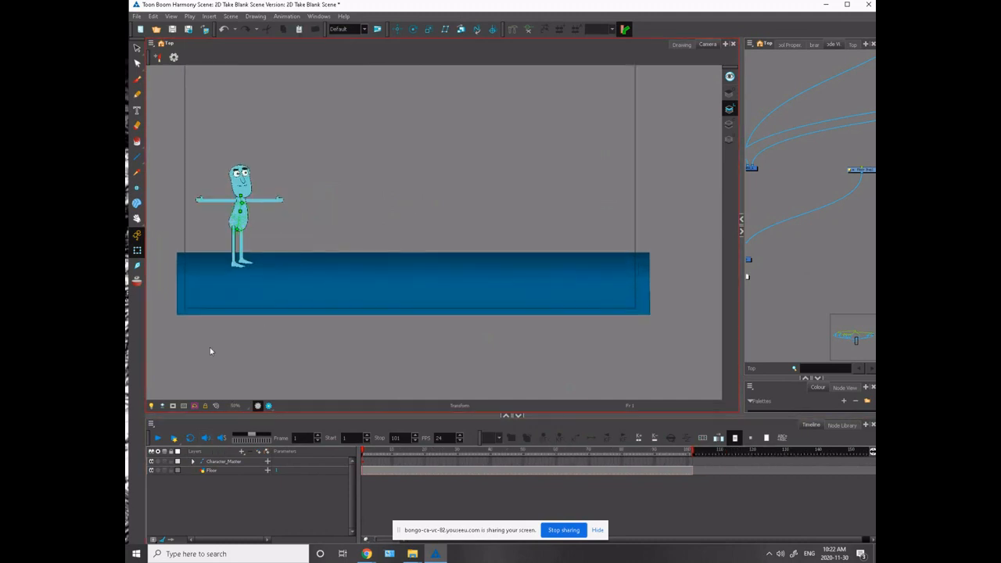
pyautogui.press('1')
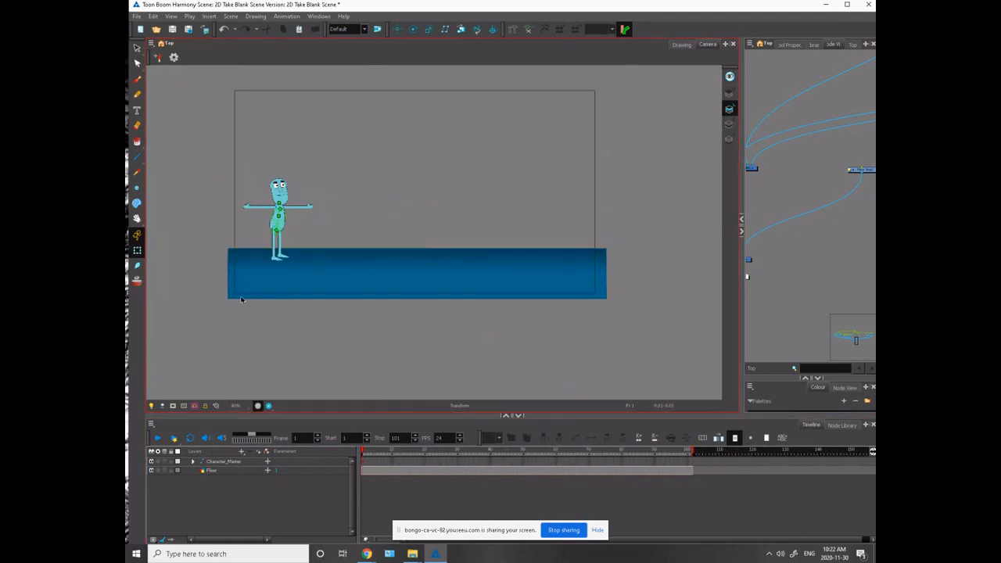
pyautogui.press('2')
pyautogui.press('2')
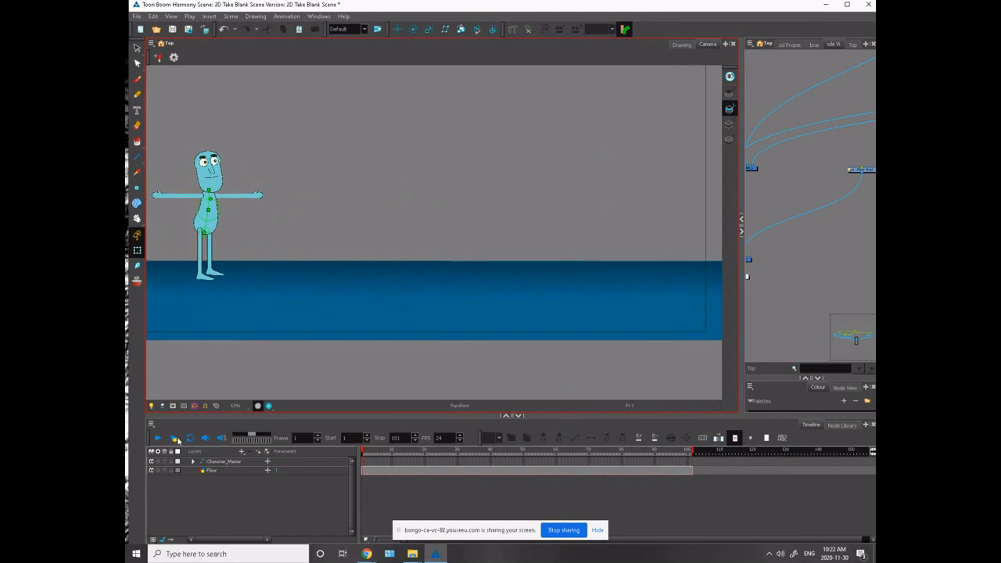
pyautogui.click(211, 470)
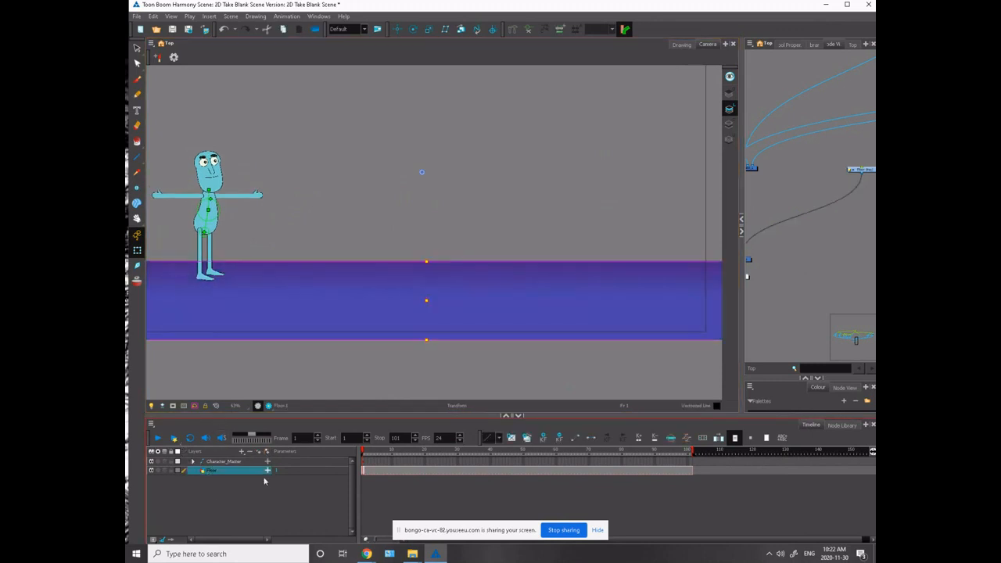
pyautogui.click(171, 472)
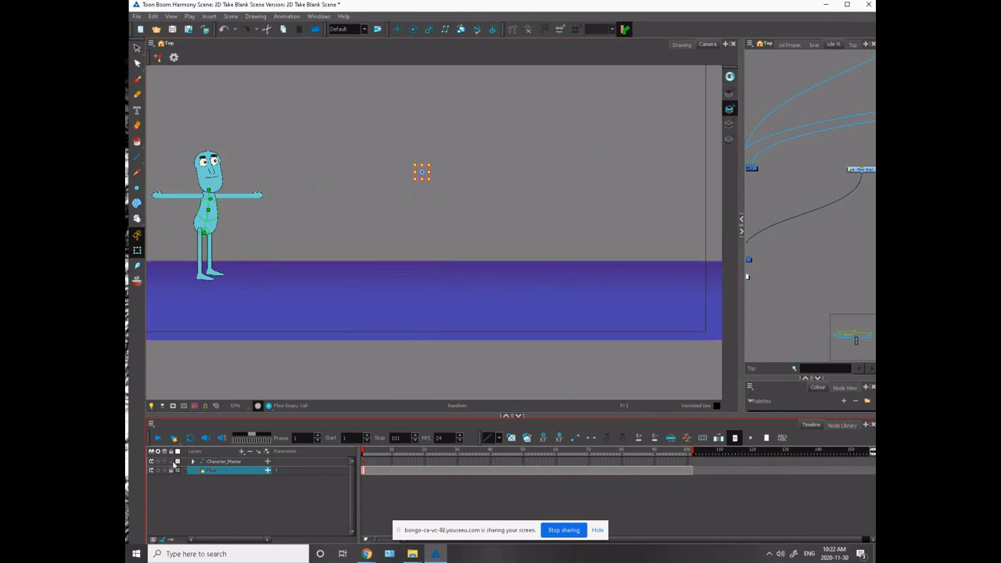
# - Add a vector drawing layer named Drawing directly above the Floor layer
pyautogui.click(258, 454)
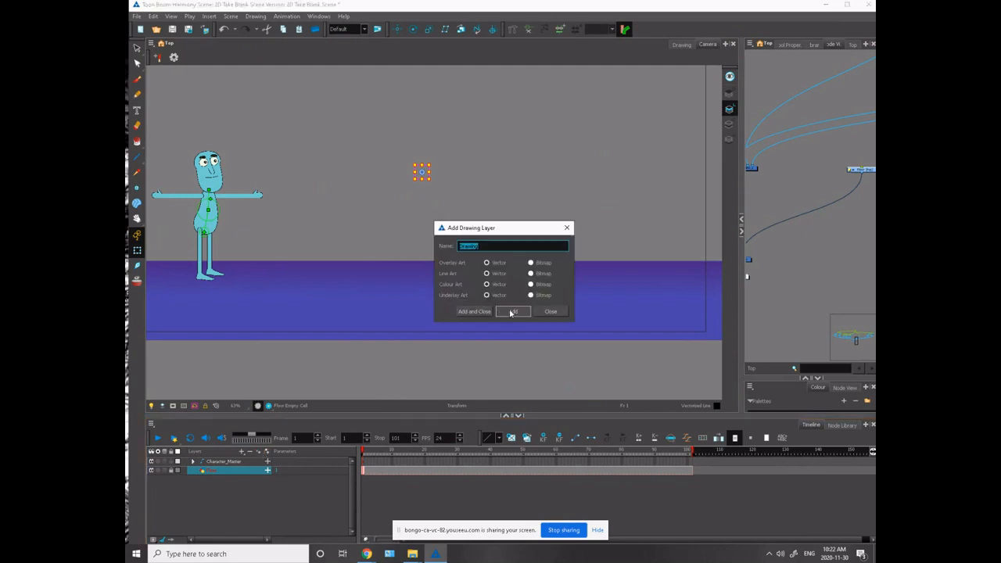
pyautogui.click(512, 312)
pyautogui.click(567, 227)
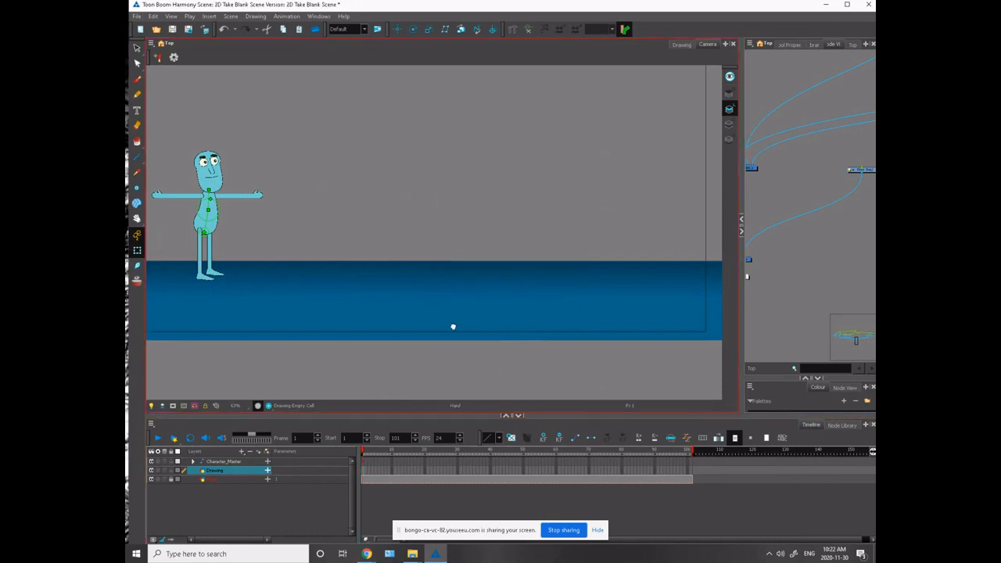
# - Sketch the monster's round head with a centre line and eye circles above the floor, using the Brush and the Vectorized Line colour
pyautogui.moveTo(452, 327); pyautogui.dragTo(353, 356)
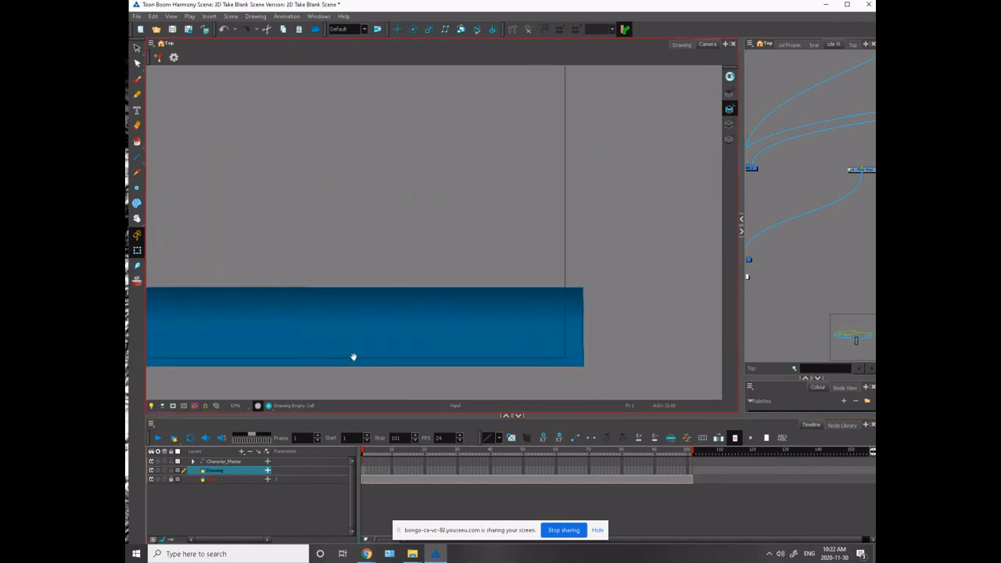
pyautogui.click(137, 79)
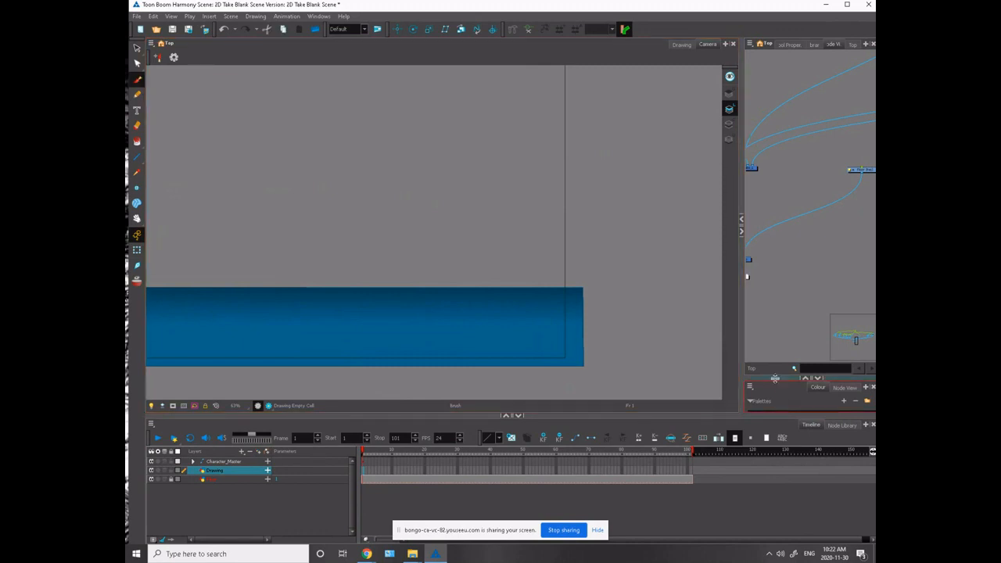
pyautogui.moveTo(774, 378); pyautogui.dragTo(773, 137)
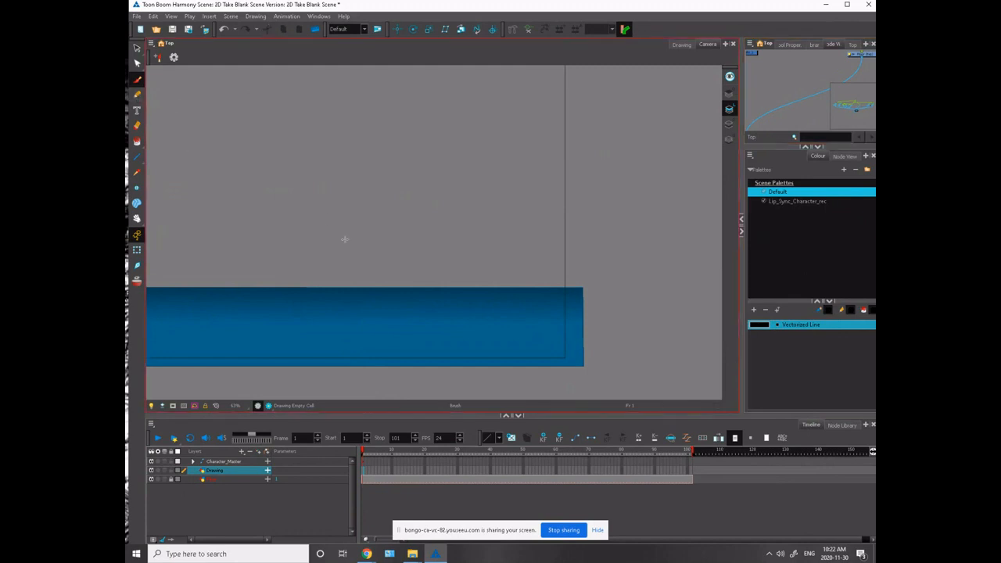
pyautogui.moveTo(320, 263); pyautogui.dragTo(321, 267)
pyautogui.moveTo(310, 214); pyautogui.dragTo(319, 272)
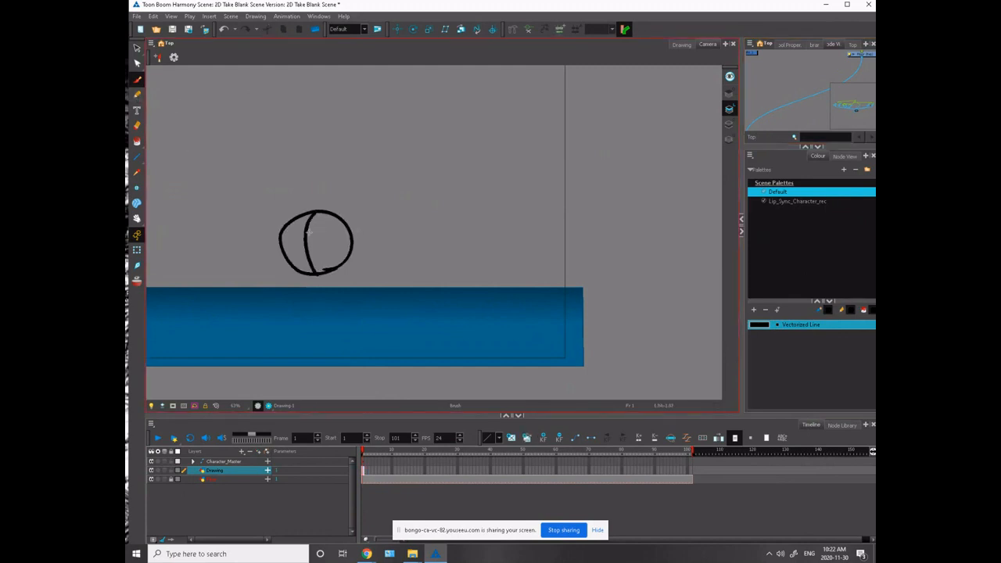
pyautogui.moveTo(317, 236)
pyautogui.mouseDown()
pyautogui.moveTo(313, 247)
pyautogui.moveTo(294, 239)
pyautogui.moveTo(297, 258)
pyautogui.mouseUp()
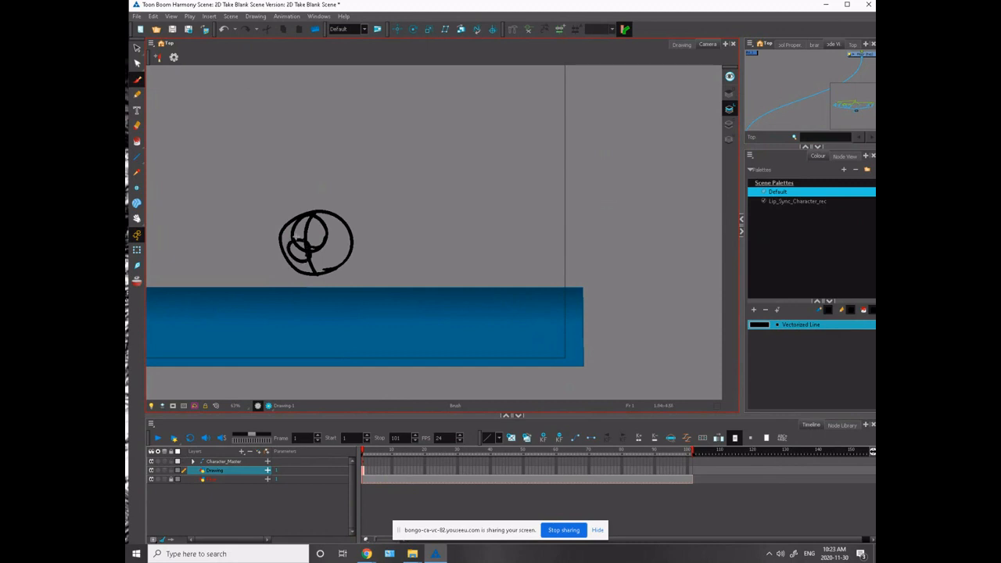
# - Draw the monster's body, legs, horns, snout, mouth and curly tail in black brush strokes
pyautogui.moveTo(350, 238)
pyautogui.mouseDown()
pyautogui.moveTo(409, 248)
pyautogui.moveTo(405, 301)
pyautogui.moveTo(379, 309)
pyautogui.moveTo(384, 283)
pyautogui.moveTo(368, 313)
pyautogui.moveTo(334, 313)
pyautogui.moveTo(344, 287)
pyautogui.moveTo(316, 288)
pyautogui.moveTo(288, 309)
pyautogui.moveTo(322, 307)
pyautogui.mouseUp()
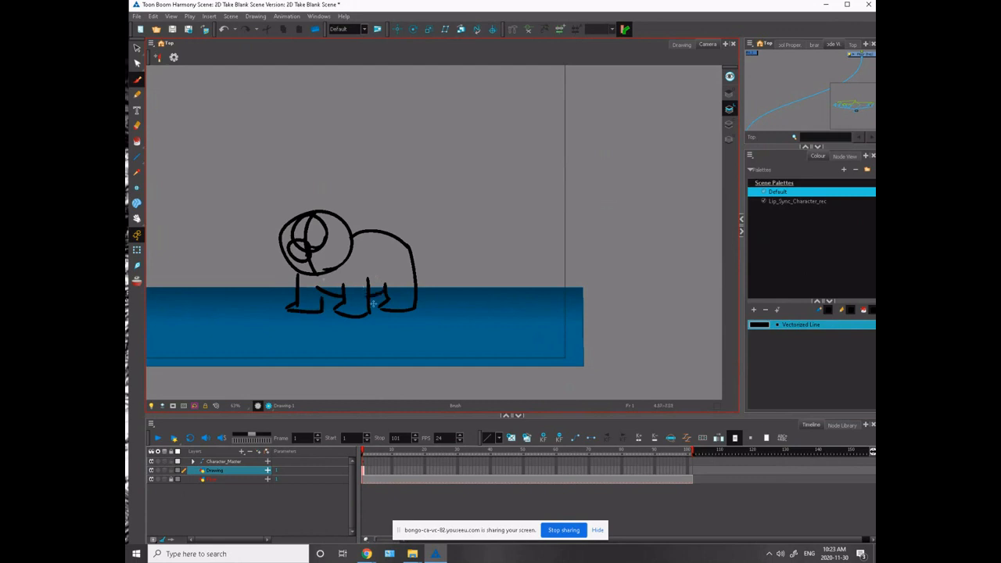
pyautogui.moveTo(410, 243)
pyautogui.mouseDown()
pyautogui.moveTo(345, 191)
pyautogui.moveTo(290, 187)
pyautogui.moveTo(291, 249)
pyautogui.moveTo(282, 244)
pyautogui.moveTo(288, 258)
pyautogui.moveTo(296, 252)
pyautogui.moveTo(273, 252)
pyautogui.moveTo(307, 228)
pyautogui.moveTo(281, 258)
pyautogui.moveTo(324, 252)
pyautogui.mouseUp()
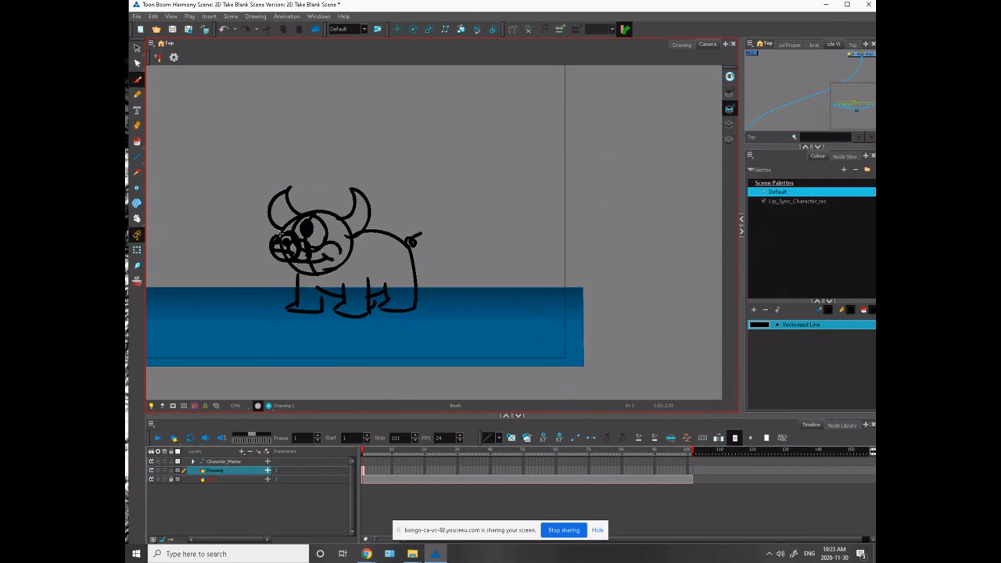
pyautogui.moveTo(339, 278); pyautogui.dragTo(316, 284)
pyautogui.moveTo(377, 281)
pyautogui.mouseDown()
pyautogui.moveTo(399, 286)
pyautogui.moveTo(304, 296)
pyautogui.mouseUp()
# - Extend the exposure of the monster drawing to frame 101
pyautogui.moveTo(210, 344); pyautogui.dragTo(384, 339)
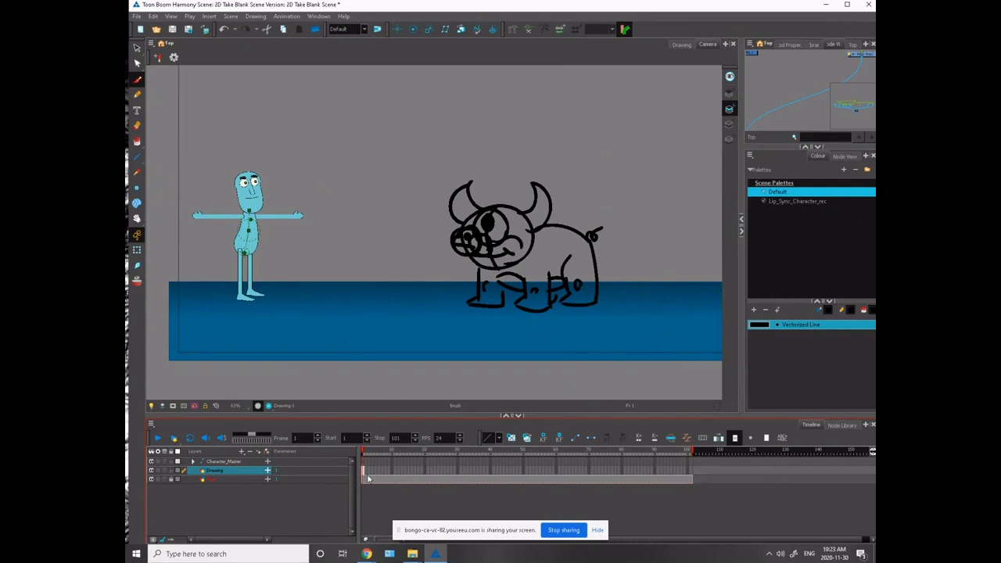
pyautogui.rightClick(691, 475)
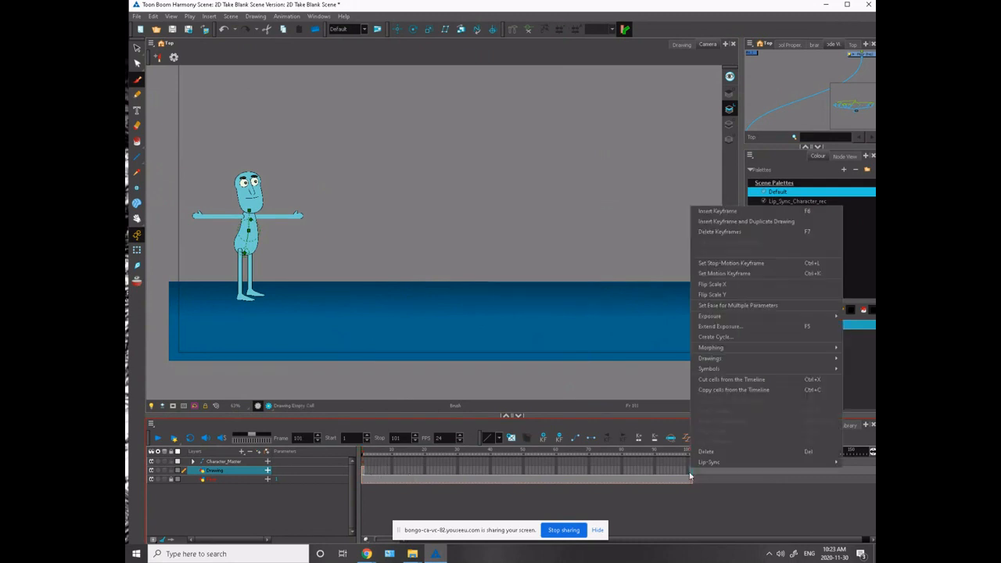
pyautogui.click(707, 326)
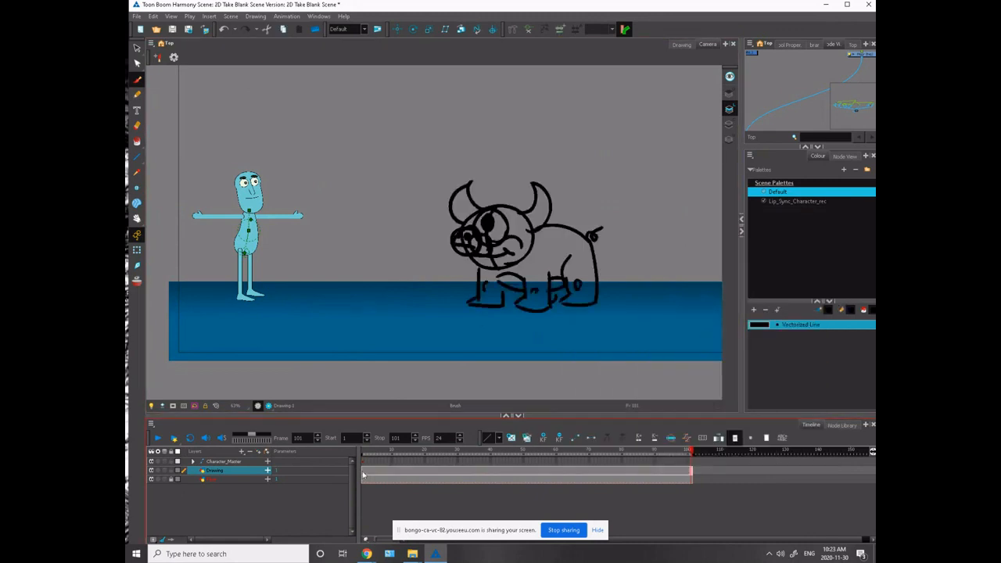
# - Scale the monster drawing down on frame 1 with the Transform tool
pyautogui.click(364, 471)
pyautogui.click(136, 250)
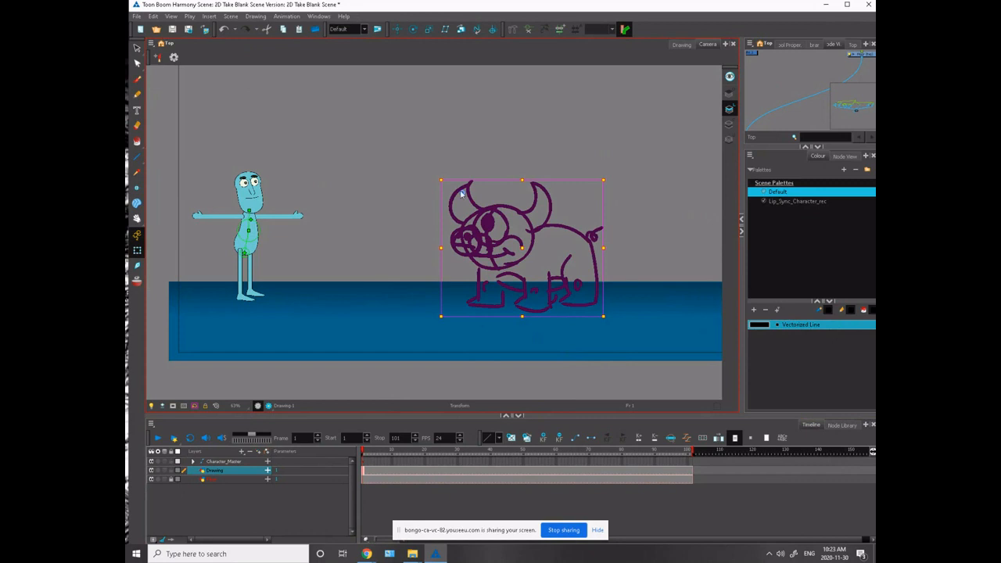
pyautogui.moveTo(440, 184)
pyautogui.mouseDown()
pyautogui.moveTo(461, 220)
pyautogui.moveTo(472, 217)
pyautogui.mouseUp()
# - Shift the monster slightly to the right along the floor, farther away from the character
pyautogui.press('space')
pyautogui.moveTo(335, 208); pyautogui.dragTo(205, 187)
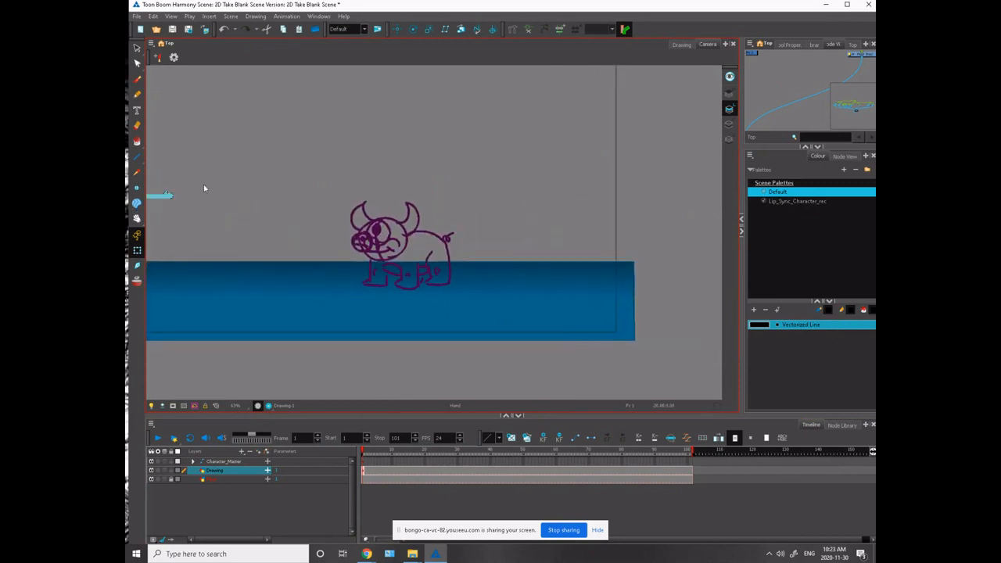
pyautogui.press('Right')
pyautogui.press('Right')
pyautogui.press('Right')
pyautogui.press('Right')
pyautogui.press('Right')
pyautogui.press('Right')
pyautogui.press('Right')
pyautogui.press('Right')
pyautogui.press('Right')
pyautogui.press('Right')
pyautogui.press('Right')
pyautogui.press('Right')
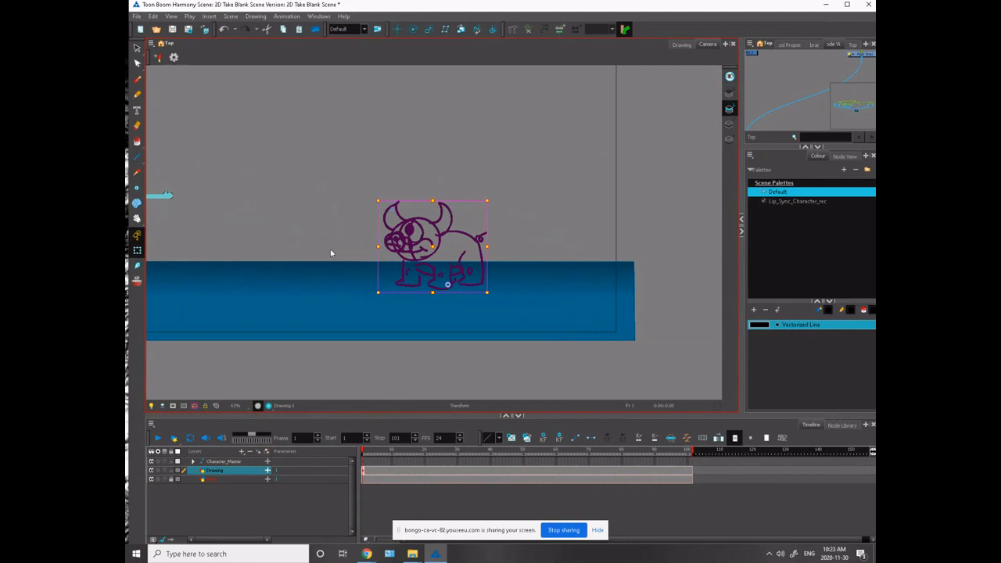
pyautogui.click(324, 239)
pyautogui.press('space')
pyautogui.moveTo(265, 360)
pyautogui.mouseDown()
pyautogui.moveTo(402, 378)
pyautogui.moveTo(386, 384)
pyautogui.mouseUp()
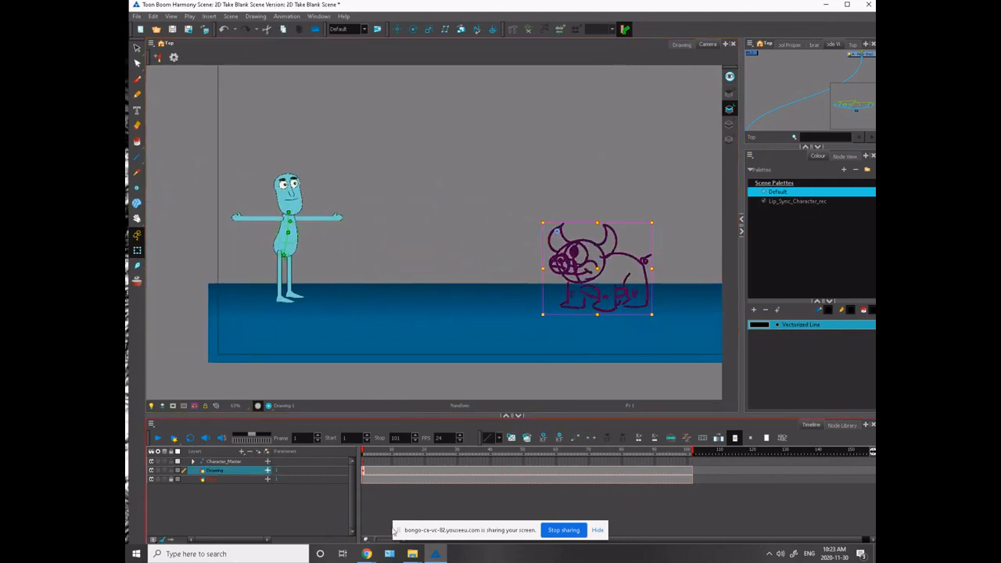
# - Lock the monster's Drawing layer and clear the selection so only the character remains editable
pyautogui.click(179, 479)
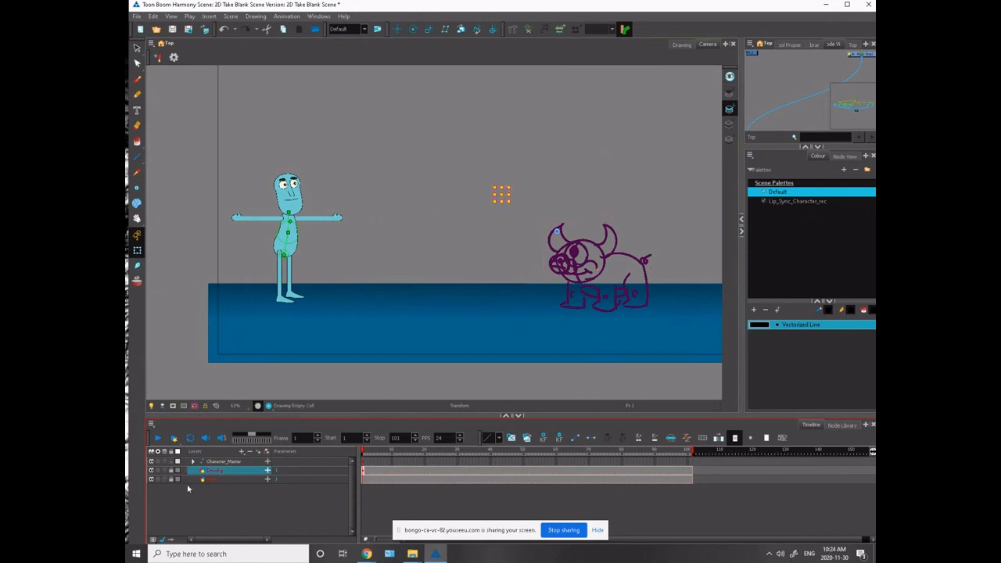
pyautogui.click(362, 463)
pyautogui.moveTo(239, 346); pyautogui.dragTo(269, 353)
pyautogui.click(226, 341)
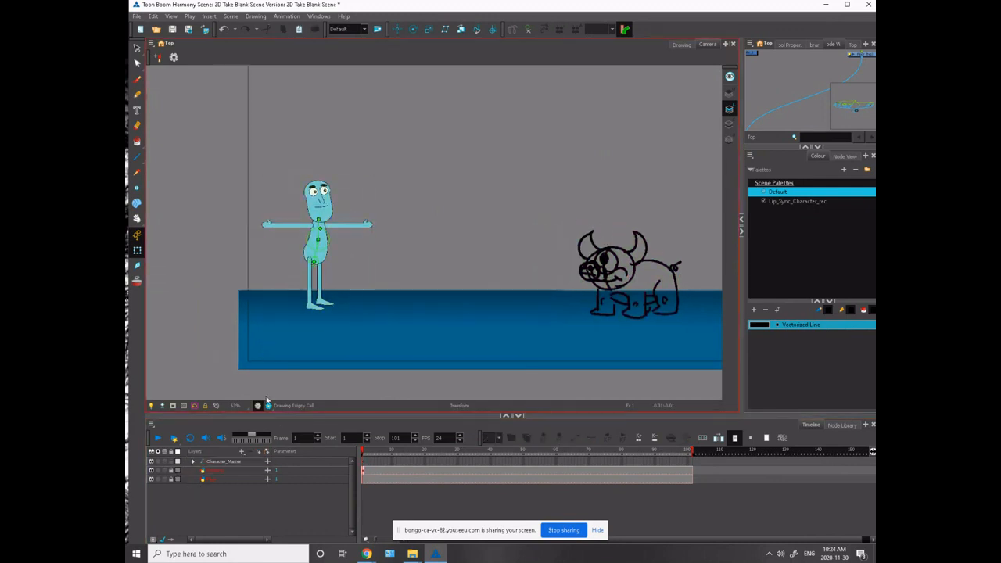
# - Shift the character's near leg slightly outward, away from the far leg, at frame 1
pyautogui.press('2')
pyautogui.press('2')
pyautogui.press('2')
pyautogui.moveTo(210, 324); pyautogui.dragTo(389, 293)
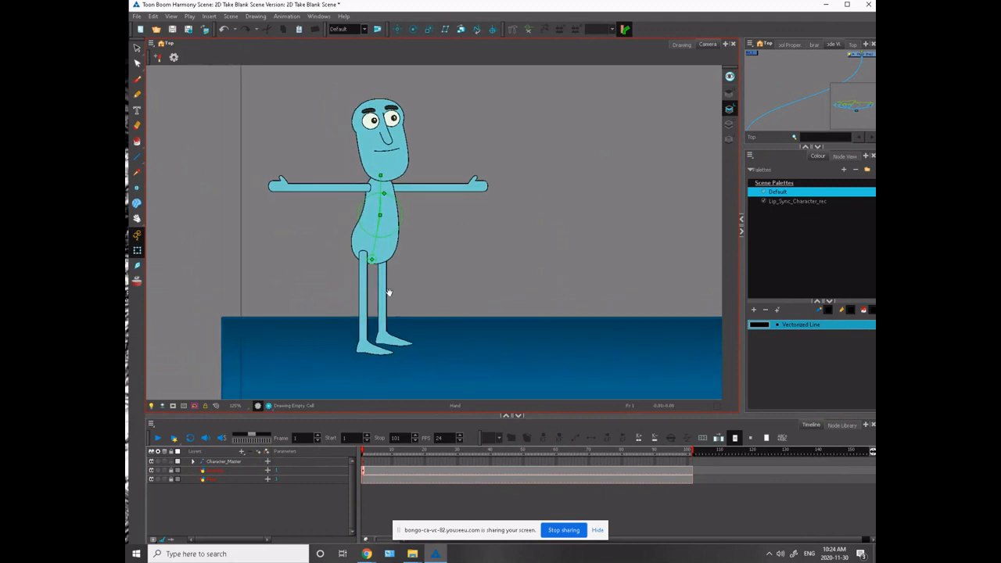
pyautogui.moveTo(280, 278); pyautogui.dragTo(242, 293)
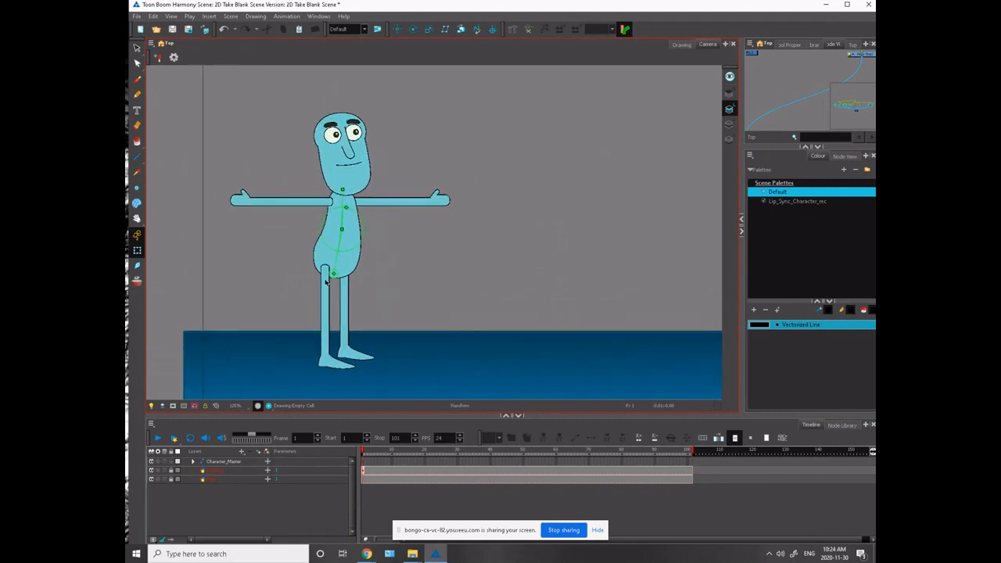
pyautogui.click(325, 283)
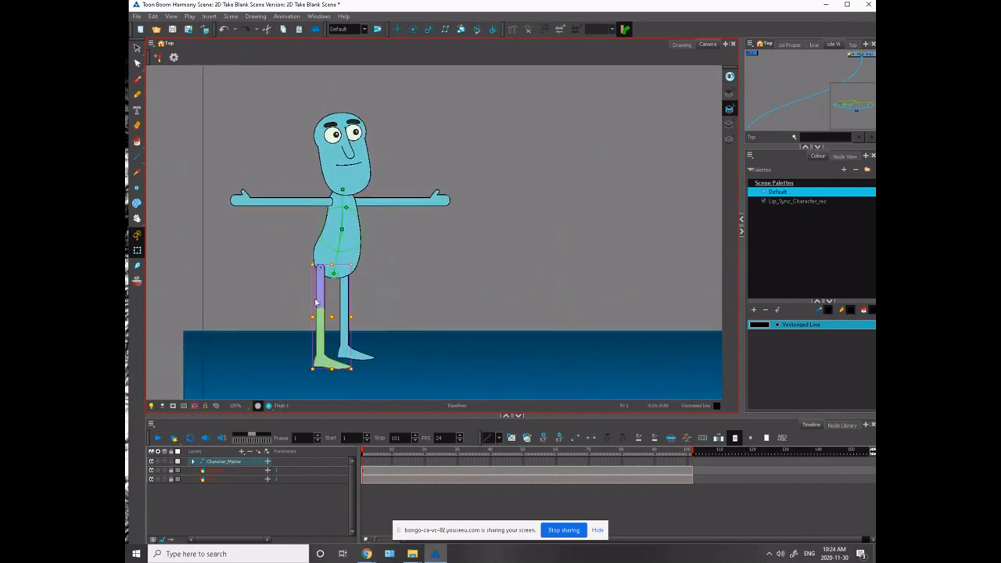
pyautogui.click(294, 288)
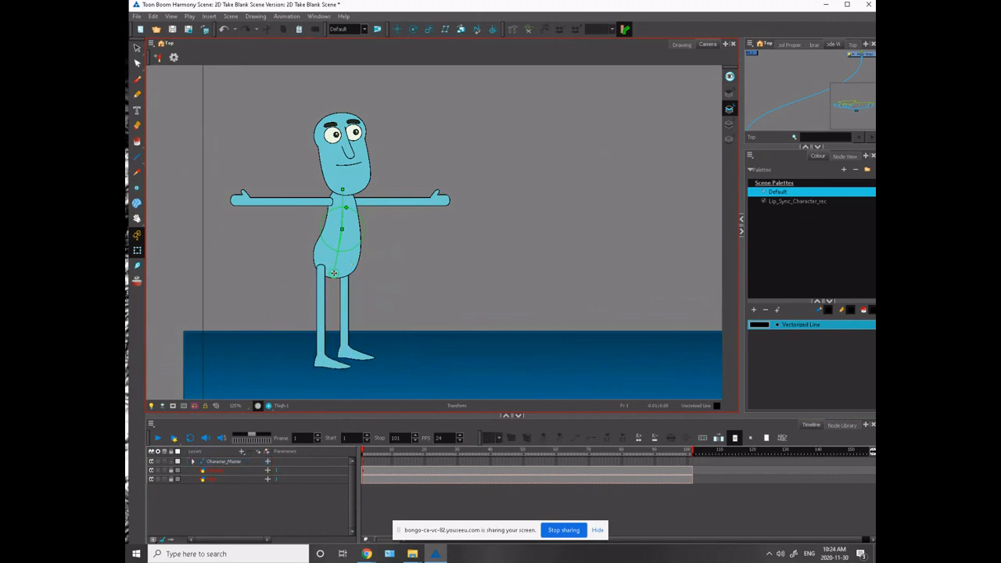
# - Adjust the torso deformer so the character's upper body leans slightly back, away from the monster
pyautogui.moveTo(338, 247); pyautogui.dragTo(338, 207)
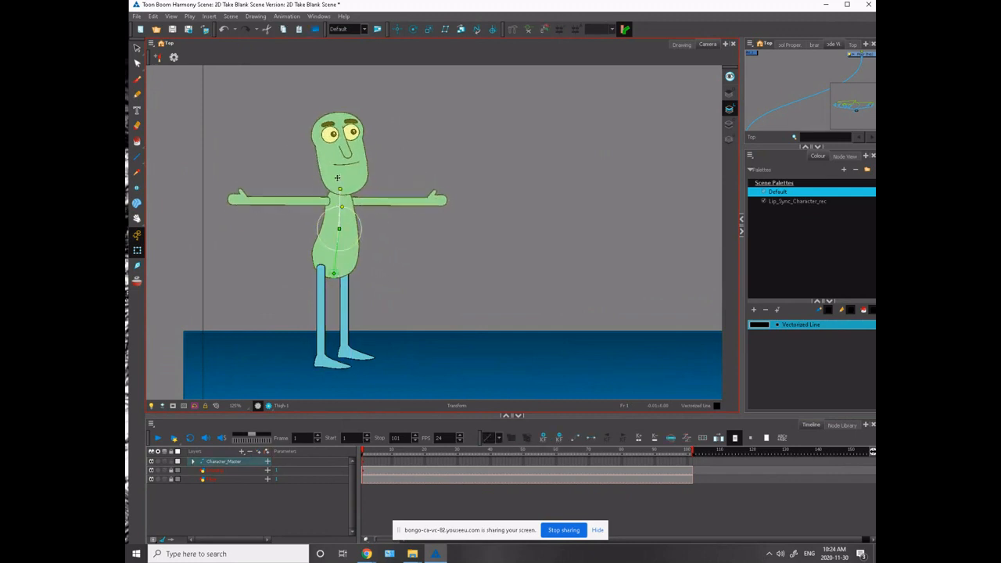
pyautogui.click(328, 154)
pyautogui.click(336, 140)
pyautogui.click(346, 149)
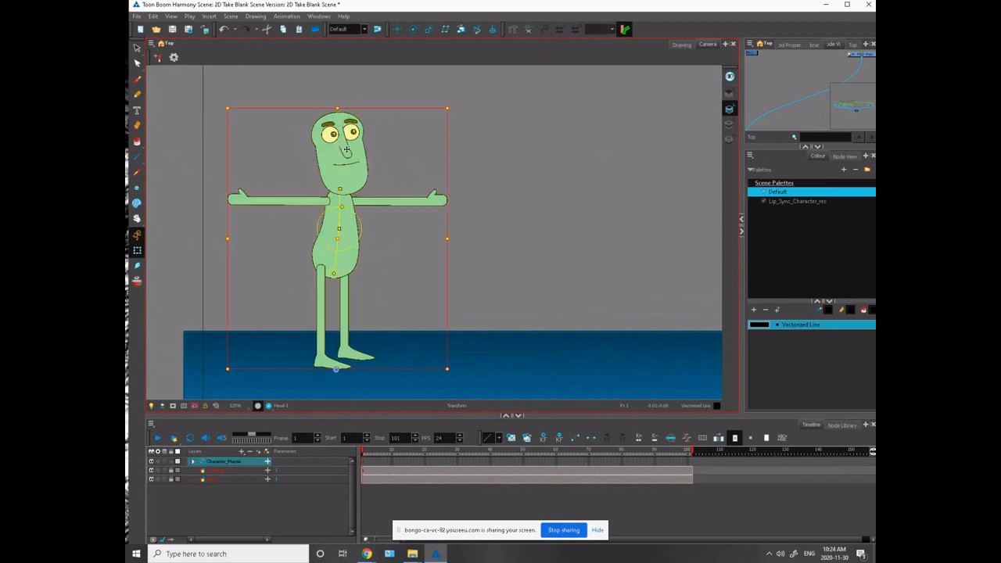
pyautogui.click(346, 149)
pyautogui.click(322, 123)
# - Raise both of the character's eyebrows and slant their outer ends downward into a worried expression
pyautogui.moveTo(307, 98); pyautogui.dragTo(303, 254)
pyautogui.scroll(2, 300, 159)
pyautogui.click(286, 221)
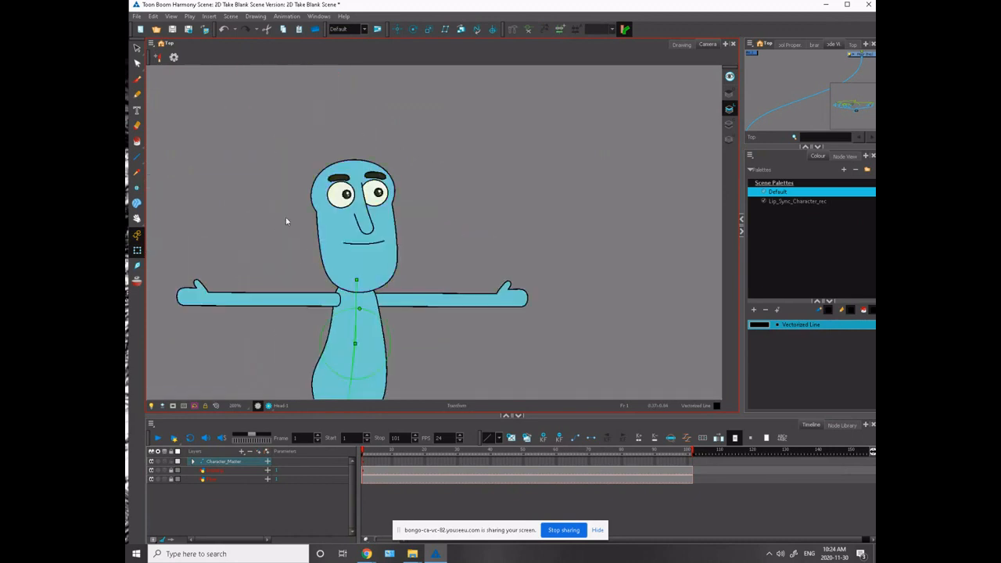
pyautogui.click(334, 179)
pyautogui.moveTo(326, 166); pyautogui.dragTo(367, 148)
pyautogui.click(372, 180)
pyautogui.press('Up')
pyautogui.press('Right')
pyautogui.press('Right')
pyautogui.press('Right')
pyautogui.press('Right')
pyautogui.click(341, 178)
# - Move both pupils right and down so the character's eyes look toward the monster
pyautogui.moveTo(322, 150); pyautogui.dragTo(259, 141)
pyautogui.click(307, 162)
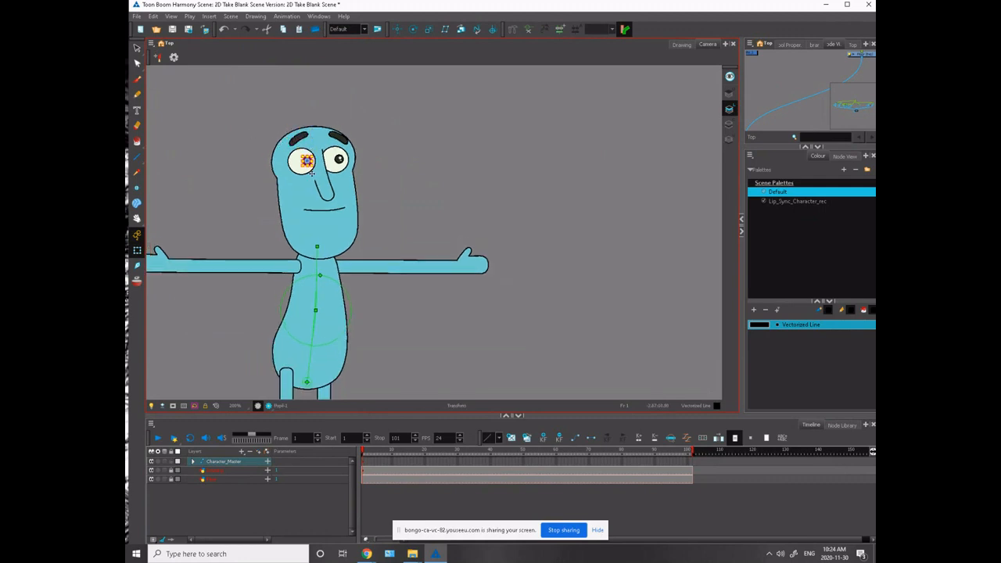
pyautogui.keyDown('shift'); pyautogui.click(337, 160); pyautogui.keyUp('shift')
pyautogui.press('Right')
pyautogui.press('Right')
pyautogui.press('Down')
pyautogui.press('Down')
pyautogui.press('Down')
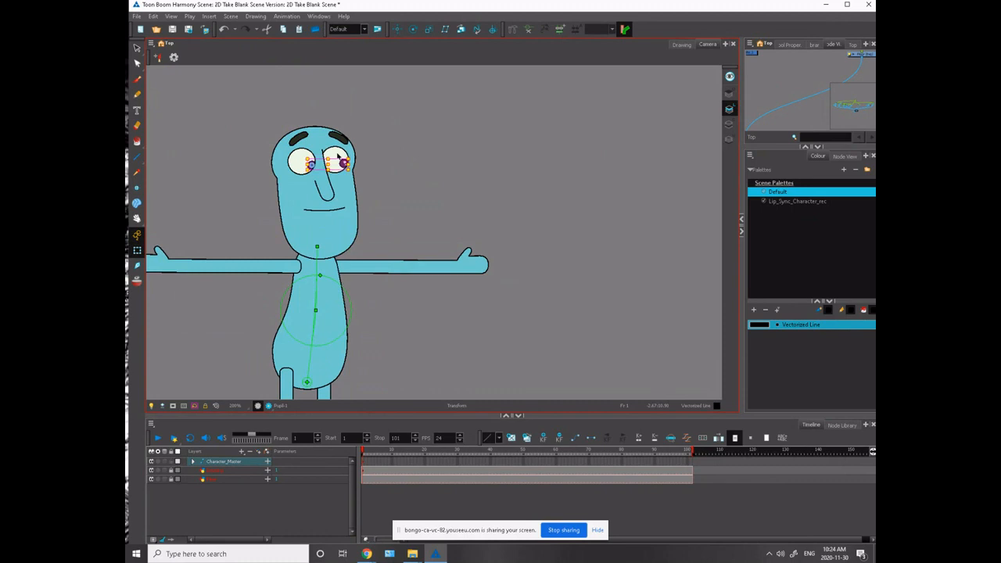
# - Nudge the near eye's pupil slightly back to the left on its own
pyautogui.click(268, 124)
pyautogui.click(311, 166)
pyautogui.press('Left')
pyautogui.press('Left')
pyautogui.click(254, 139)
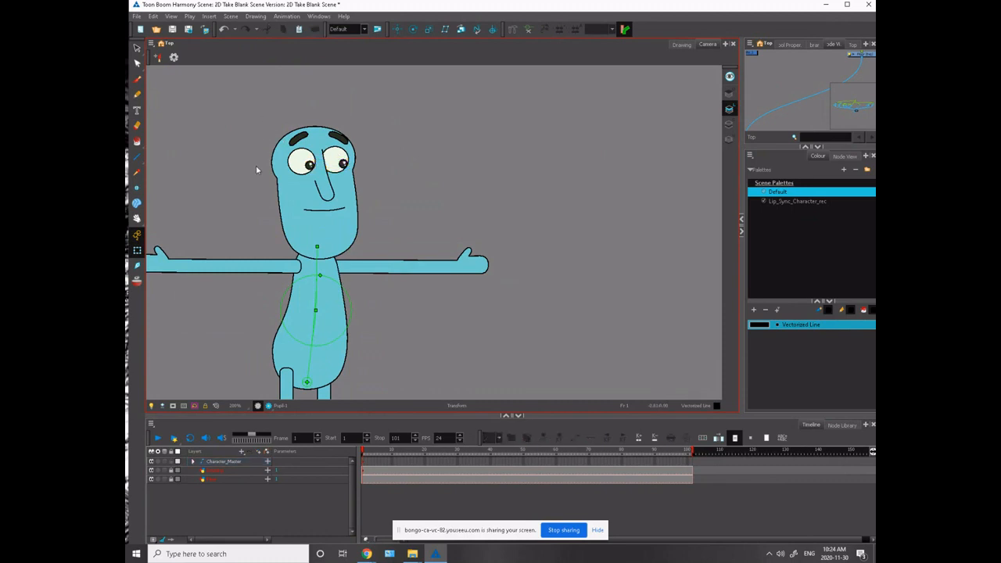
# - Flip the character's near arm horizontally and rotate it down from the shoulder toward the body
pyautogui.press('space')
pyautogui.moveTo(253, 222); pyautogui.dragTo(318, 184)
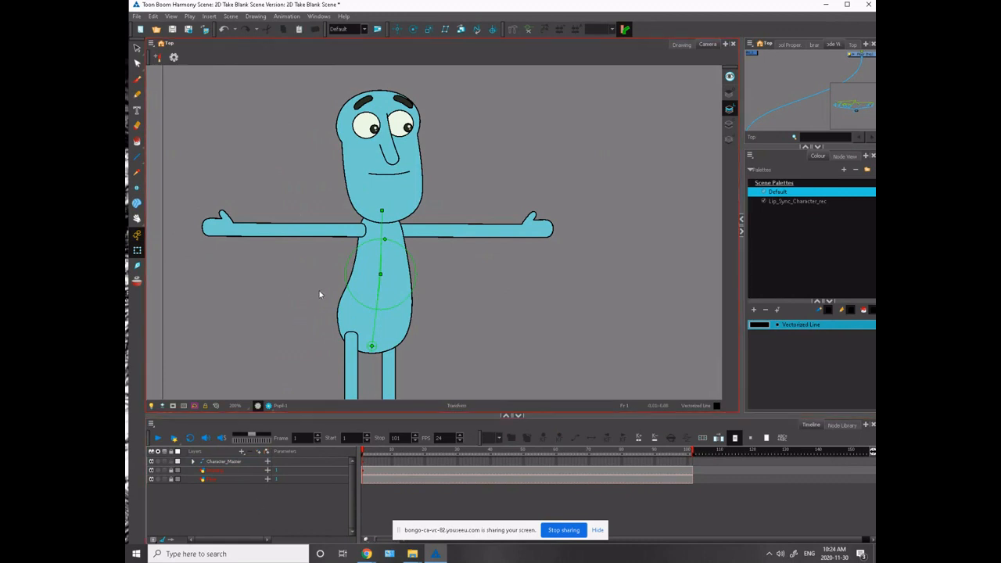
pyautogui.press('space')
pyautogui.moveTo(296, 258); pyautogui.dragTo(361, 287)
pyautogui.click(388, 257)
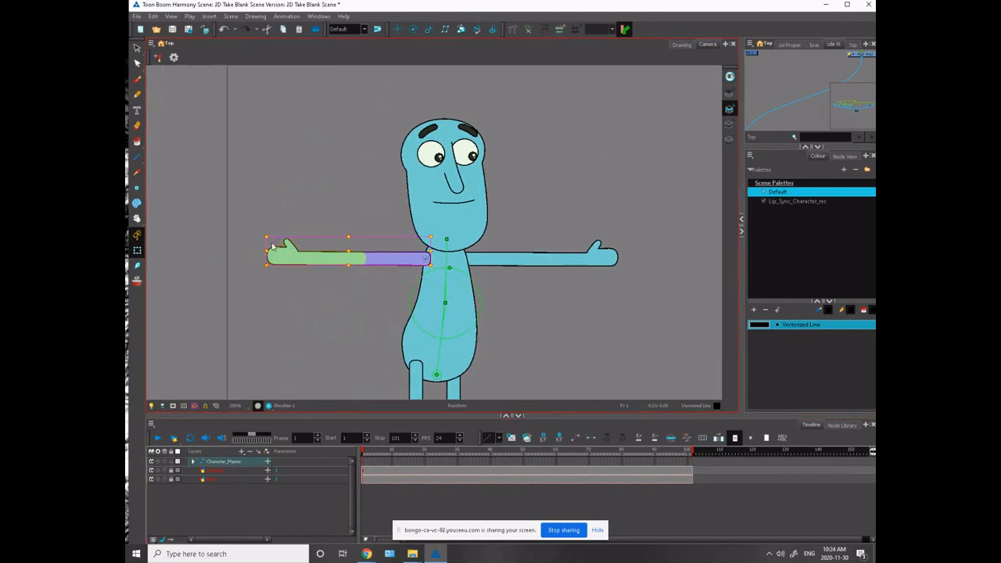
pyautogui.press('4')
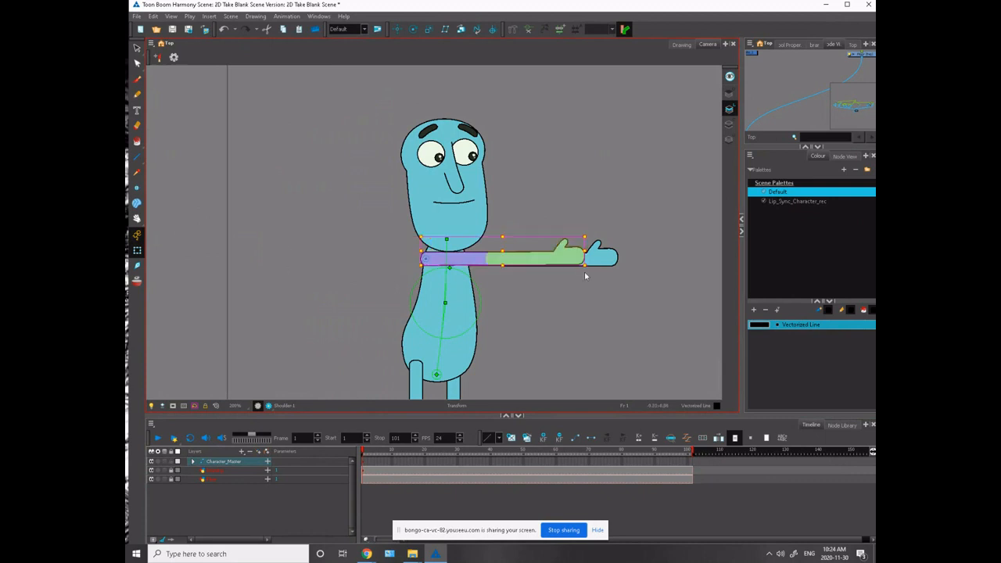
pyautogui.moveTo(592, 268); pyautogui.dragTo(370, 316)
# - Bend the near arm at the elbow so the forearm and hand hang down beside the hip
pyautogui.press('space')
pyautogui.moveTo(332, 283); pyautogui.dragTo(323, 255)
pyautogui.click(275, 194)
pyautogui.click(307, 232)
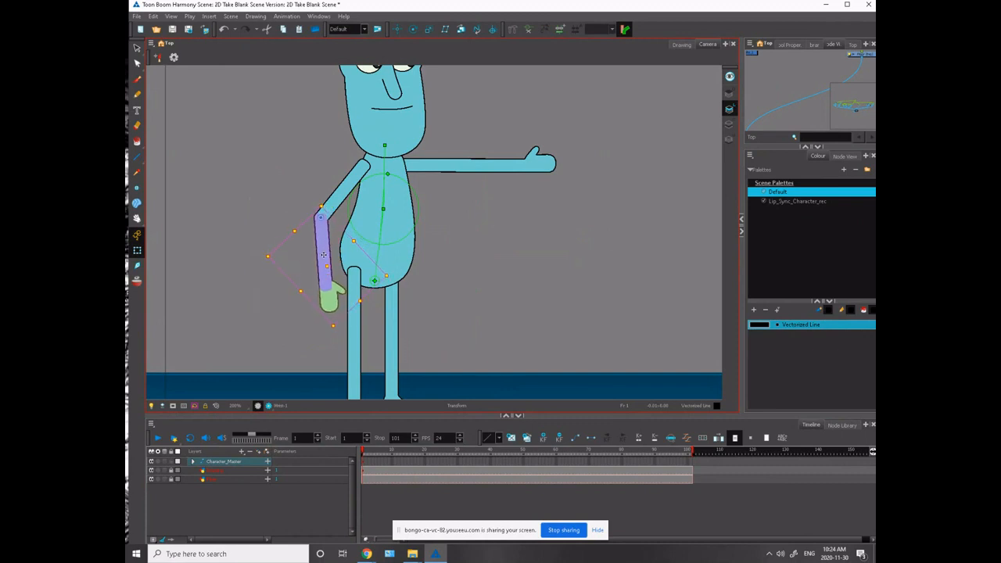
# - Refine the near arm by rotating the upper arm closer to the torso and straightening the forearm toward vertical
pyautogui.click(351, 206)
pyautogui.click(345, 189)
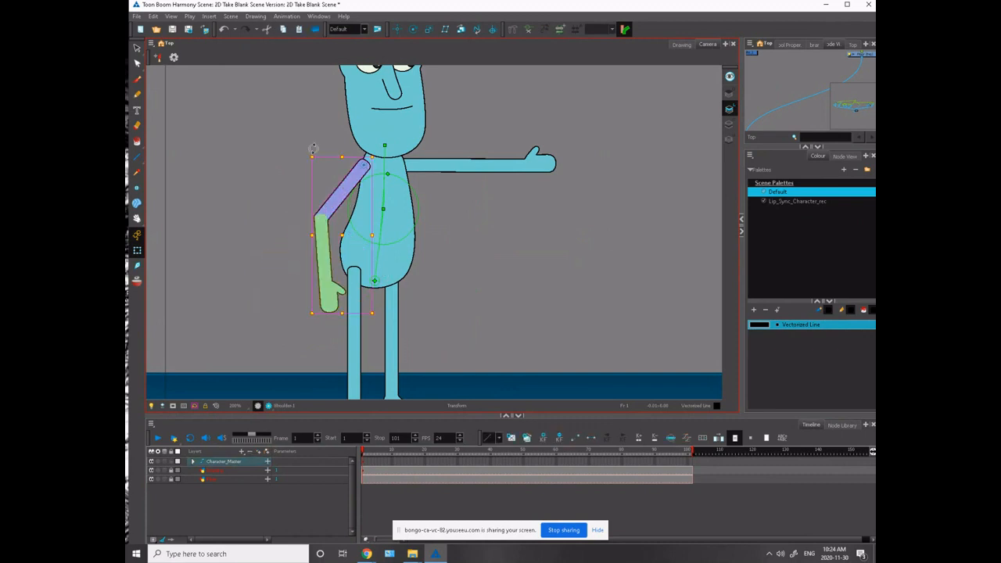
pyautogui.moveTo(314, 150); pyautogui.dragTo(308, 158)
pyautogui.click(280, 190)
pyautogui.click(342, 269)
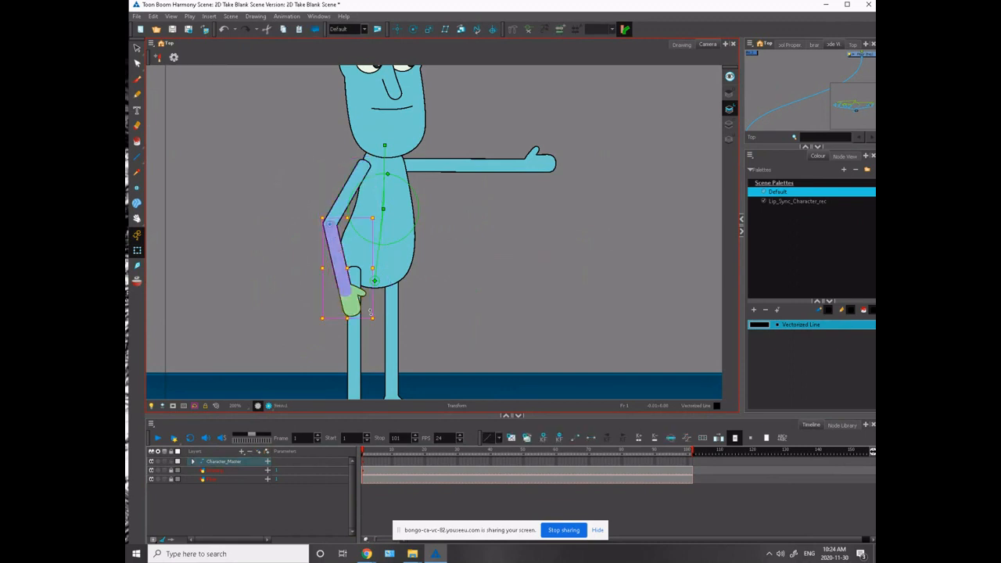
pyautogui.moveTo(375, 317); pyautogui.dragTo(370, 324)
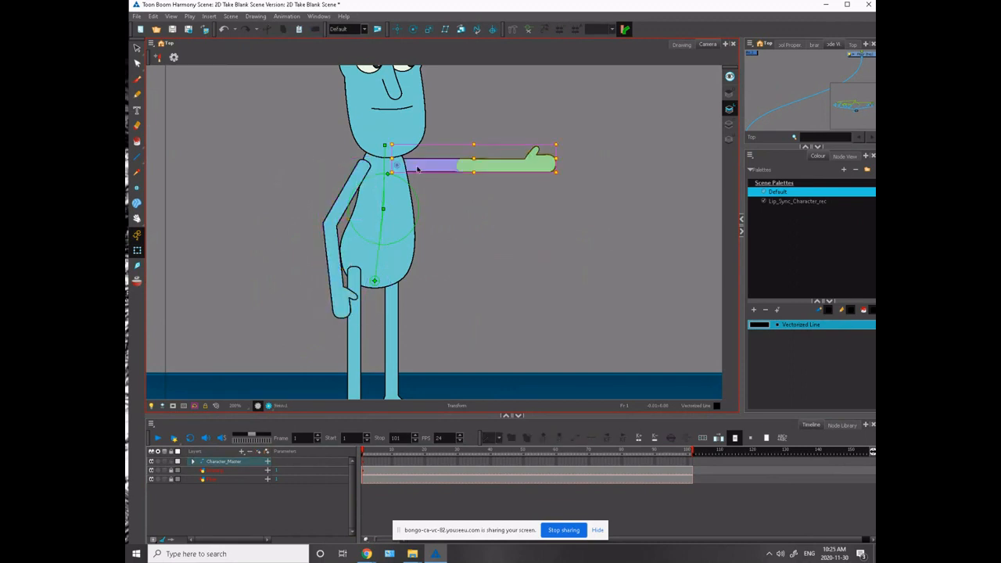
# - Rotate the far arm down beside the body and swing its forearm slightly outward
pyautogui.click(477, 179)
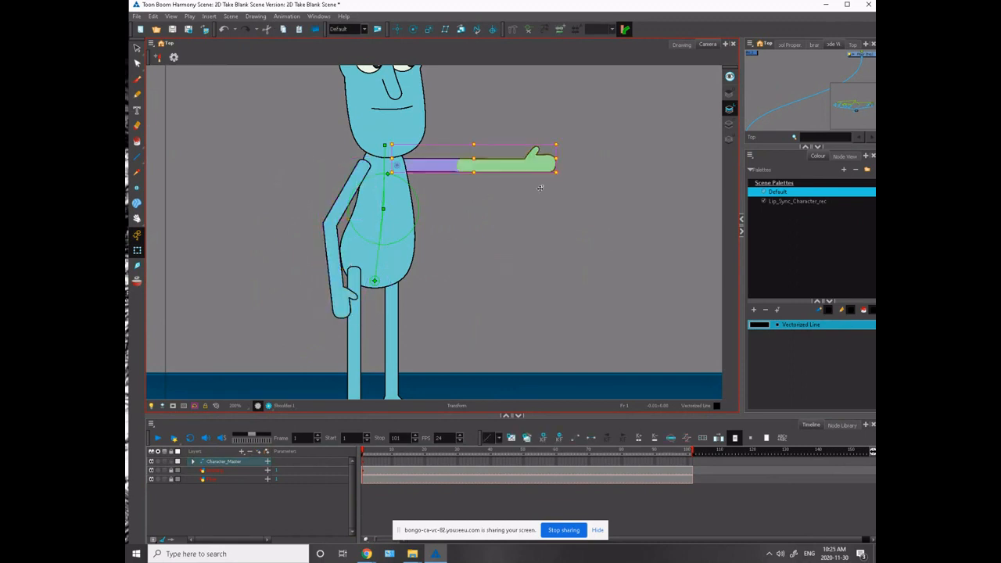
pyautogui.moveTo(563, 173); pyautogui.dragTo(413, 295)
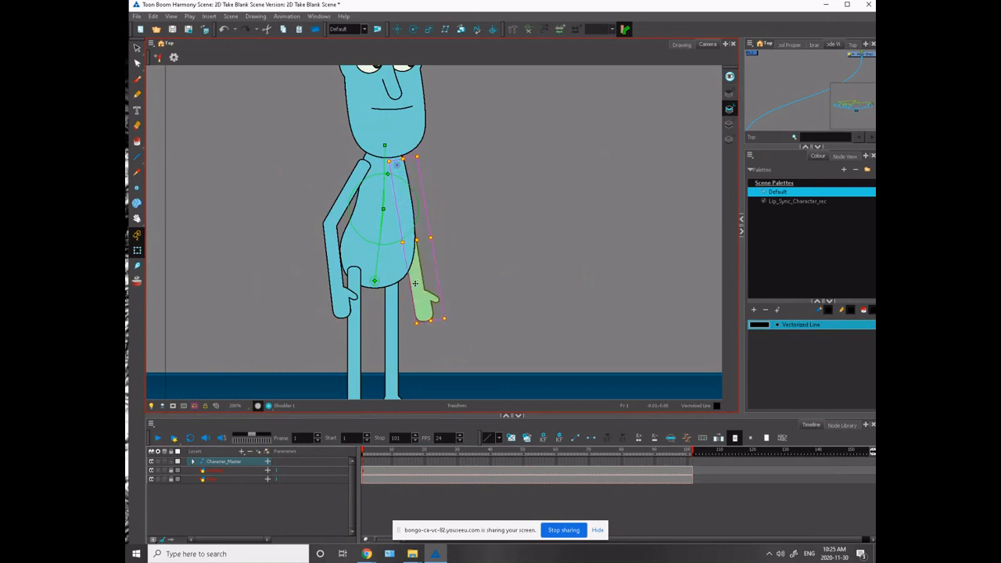
pyautogui.press('Escape')
pyautogui.click(424, 287)
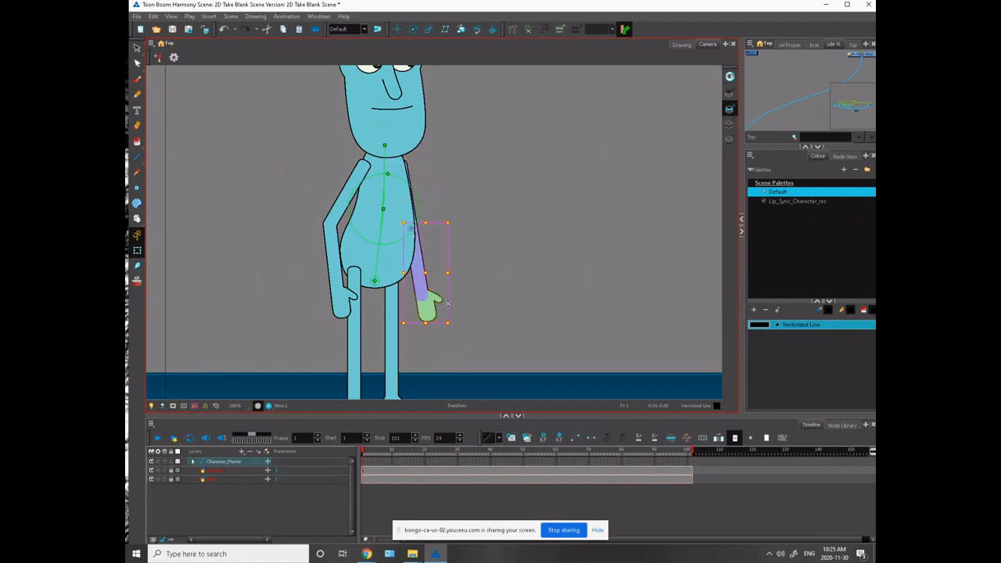
pyautogui.moveTo(455, 320); pyautogui.dragTo(462, 316)
# - Examine the character's whole pose from head to feet on the floor
pyautogui.press('space')
pyautogui.moveTo(288, 175); pyautogui.dragTo(322, 225)
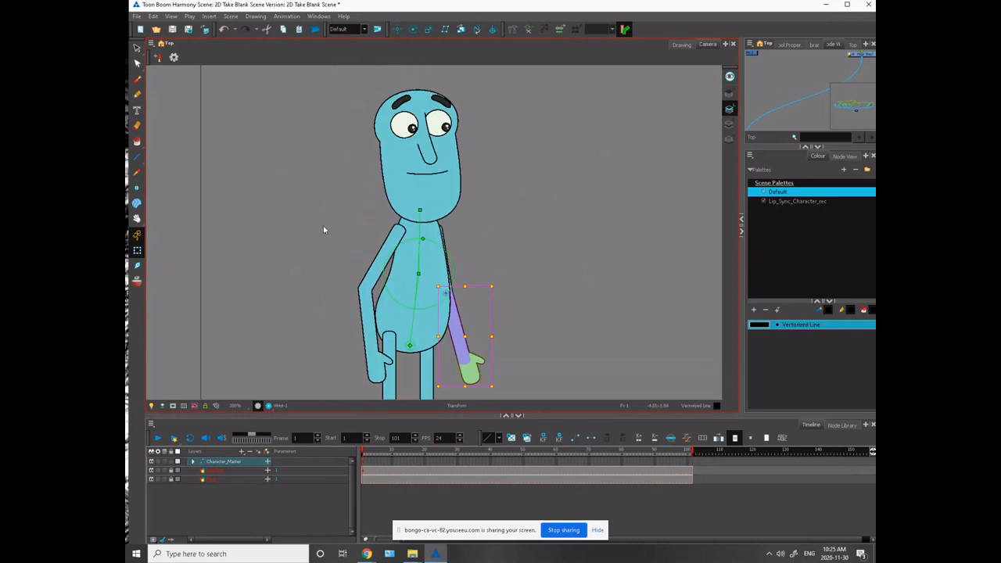
pyautogui.click(436, 219)
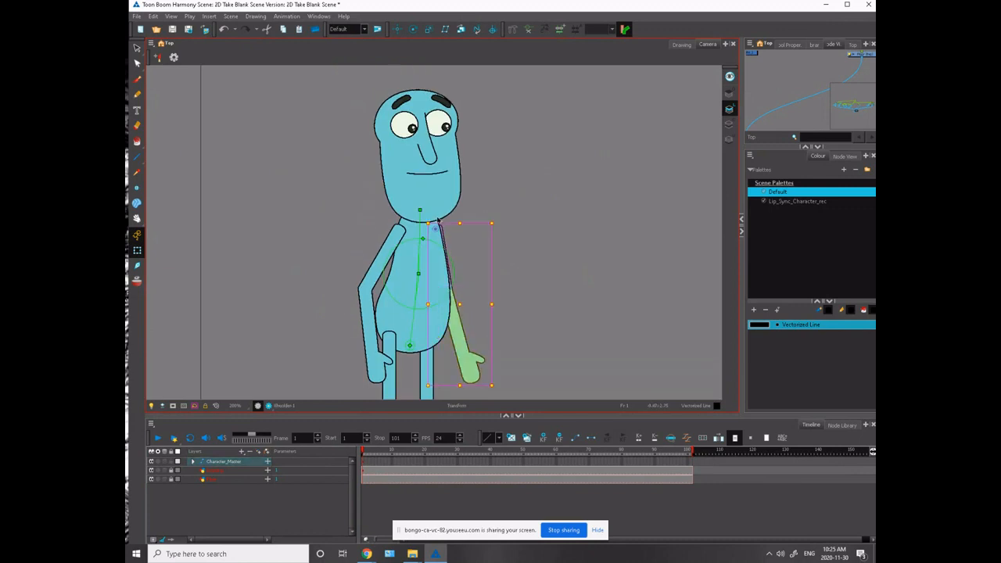
pyautogui.press('2')
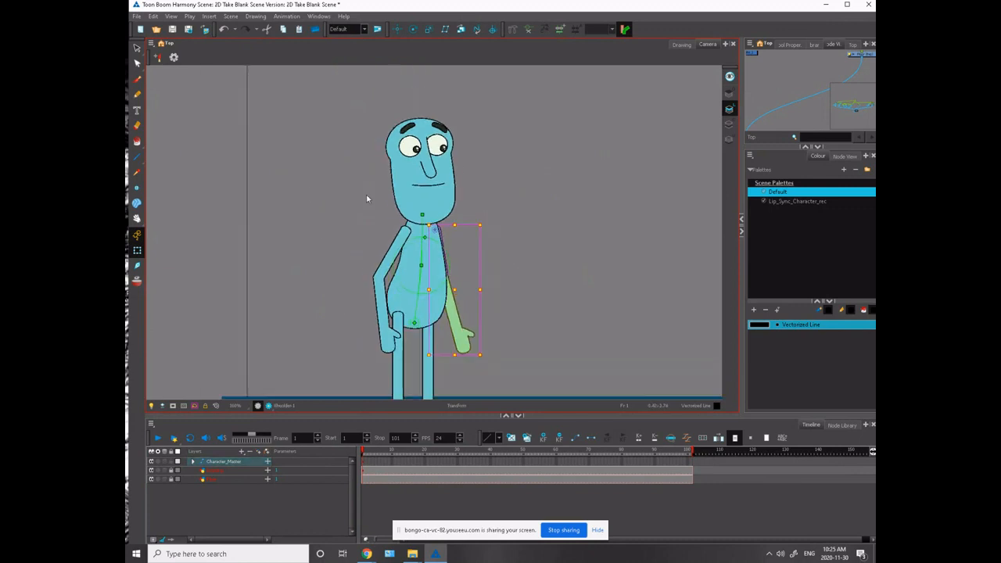
pyautogui.press('2')
pyautogui.press('2')
pyautogui.press('2')
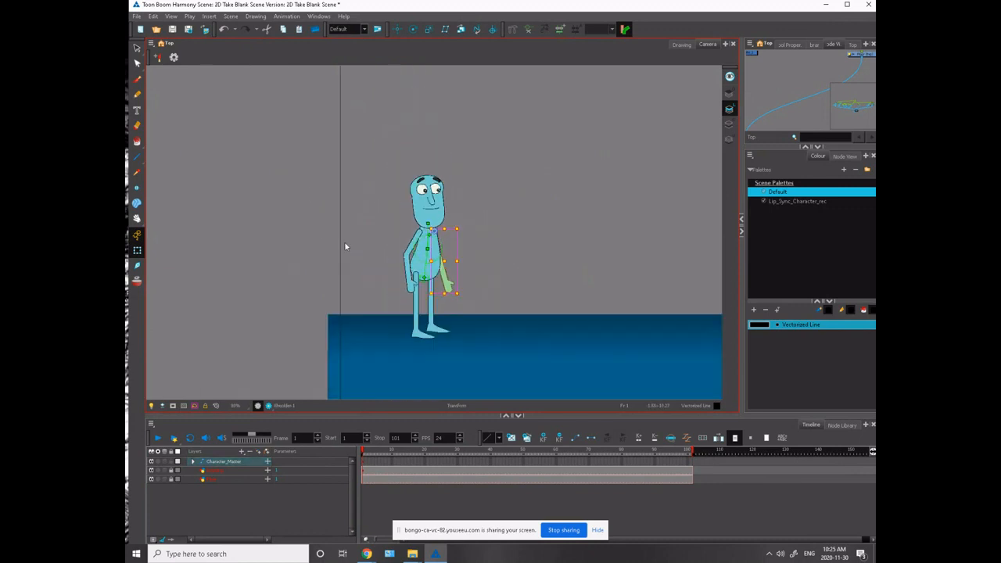
pyautogui.press('space')
pyautogui.moveTo(327, 280); pyautogui.dragTo(251, 327)
# - Select the character's mouth and step through its drawing substitutions to an open mouth with teeth
pyautogui.press('1')
pyautogui.press('1')
pyautogui.press('1')
pyautogui.press('space')
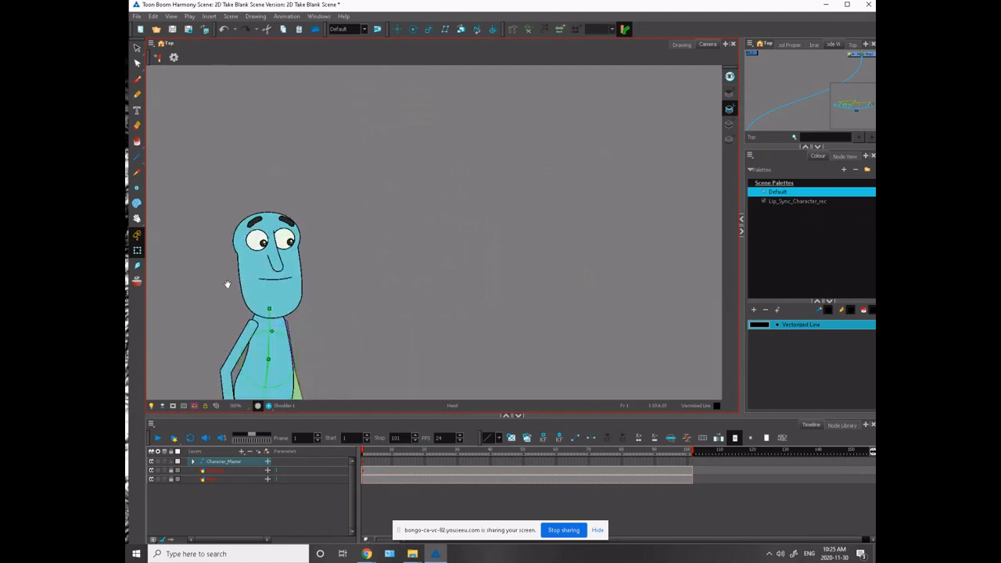
pyautogui.moveTo(228, 284); pyautogui.dragTo(321, 265)
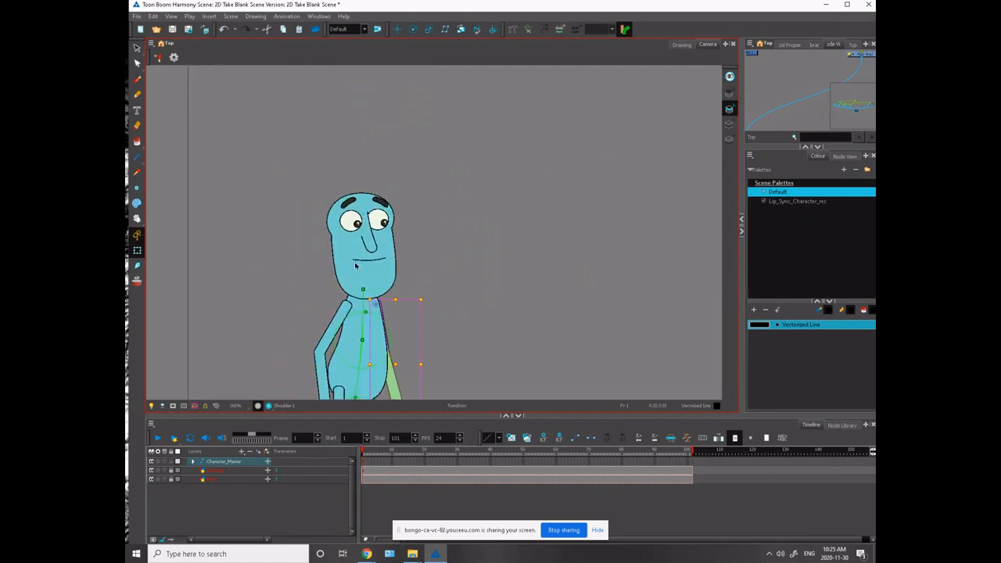
pyautogui.click(355, 265)
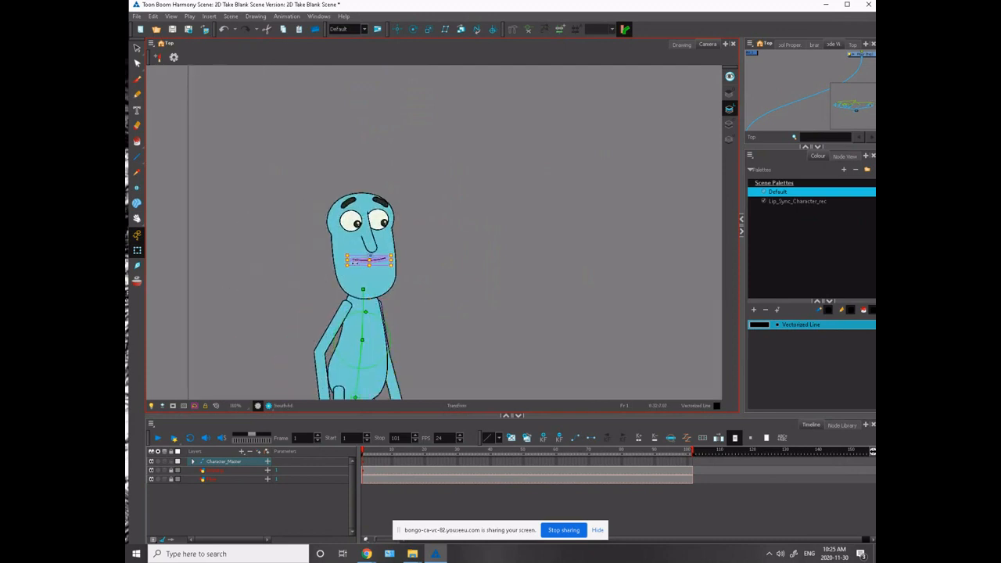
pyautogui.press(']')
pyautogui.press(']')
pyautogui.press(']')
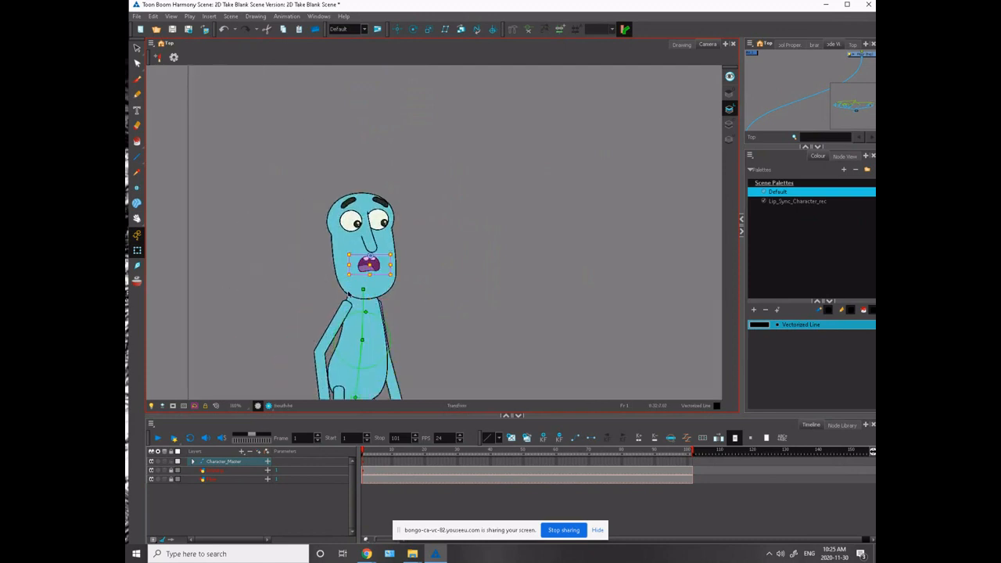
# - Show the mouth's drawing substitutions in an enlarged Library view and switch the mouth to clenched teeth
pyautogui.click(783, 46)
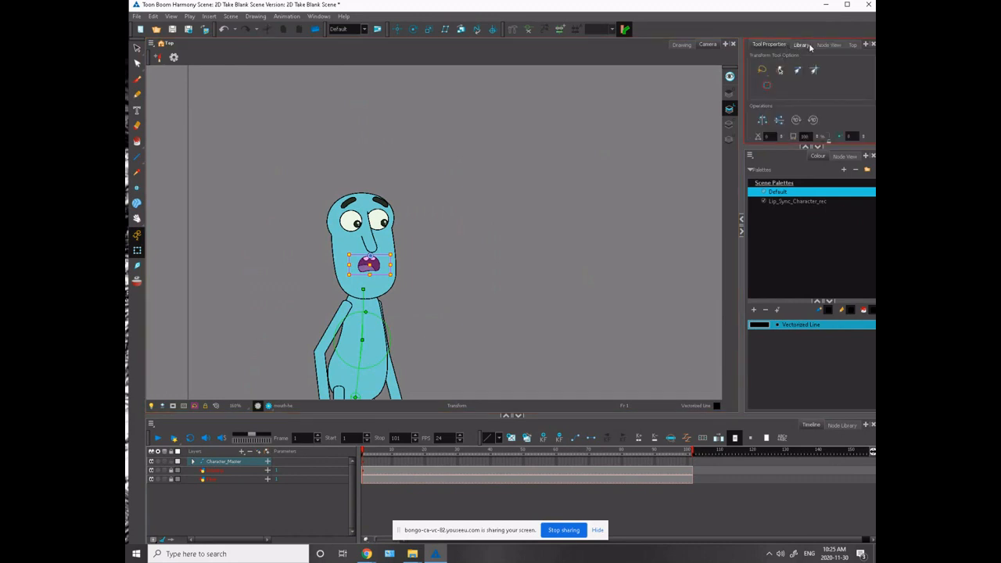
pyautogui.moveTo(801, 47); pyautogui.dragTo(774, 212)
pyautogui.press(']')
pyautogui.press(']')
pyautogui.press(']')
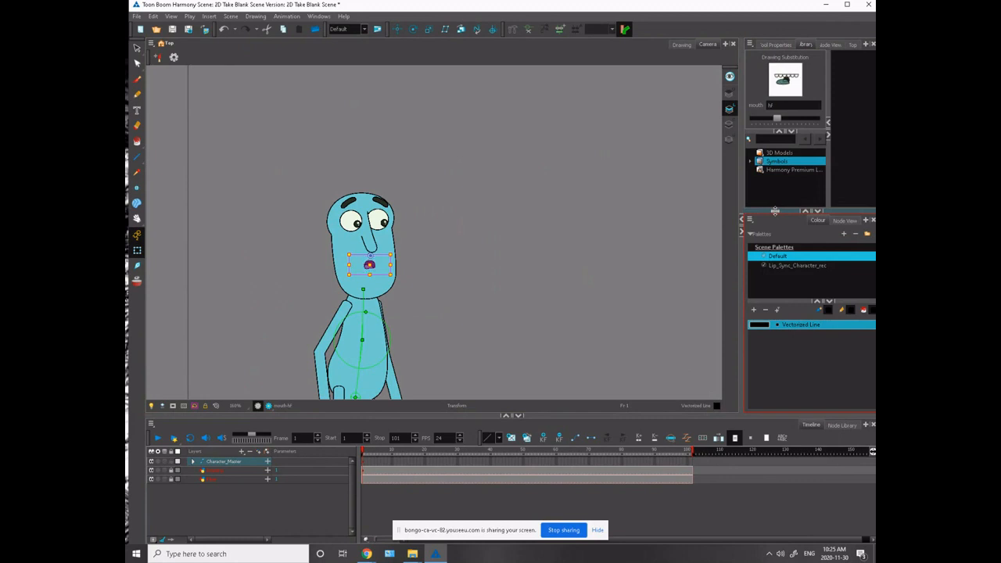
pyautogui.press(']')
pyautogui.press(']')
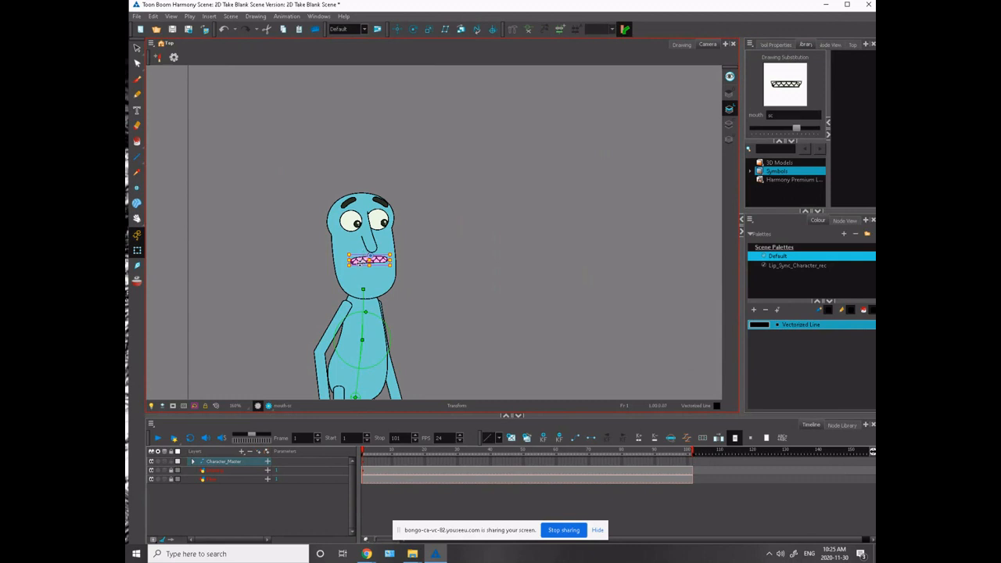
pyautogui.click(308, 261)
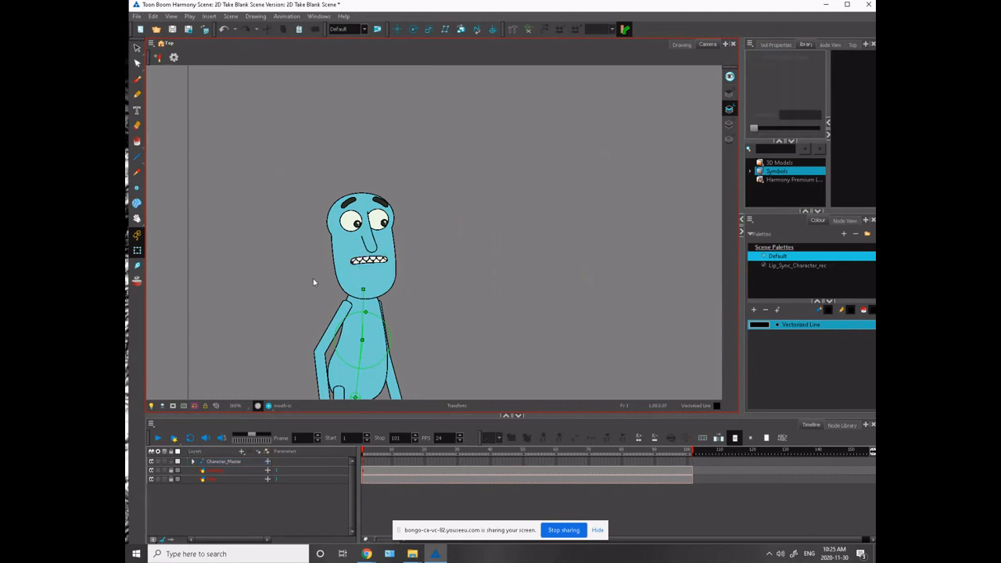
# - Move the whole character at frame 1 slightly toward the left end of the floor, farther from the monster
pyautogui.moveTo(310, 281); pyautogui.dragTo(267, 233)
pyautogui.scroll(-4, 269, 238)
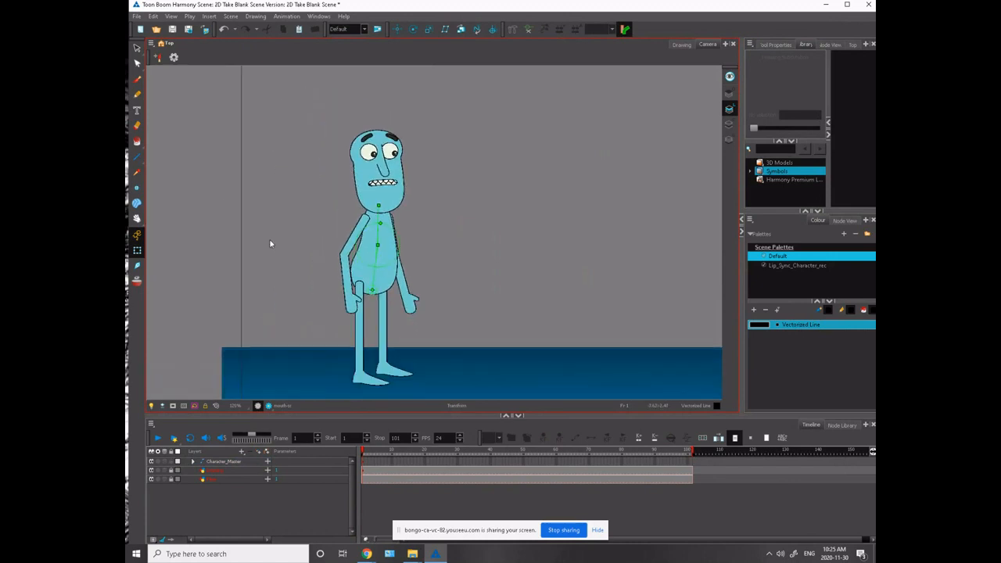
pyautogui.moveTo(315, 290); pyautogui.dragTo(252, 320)
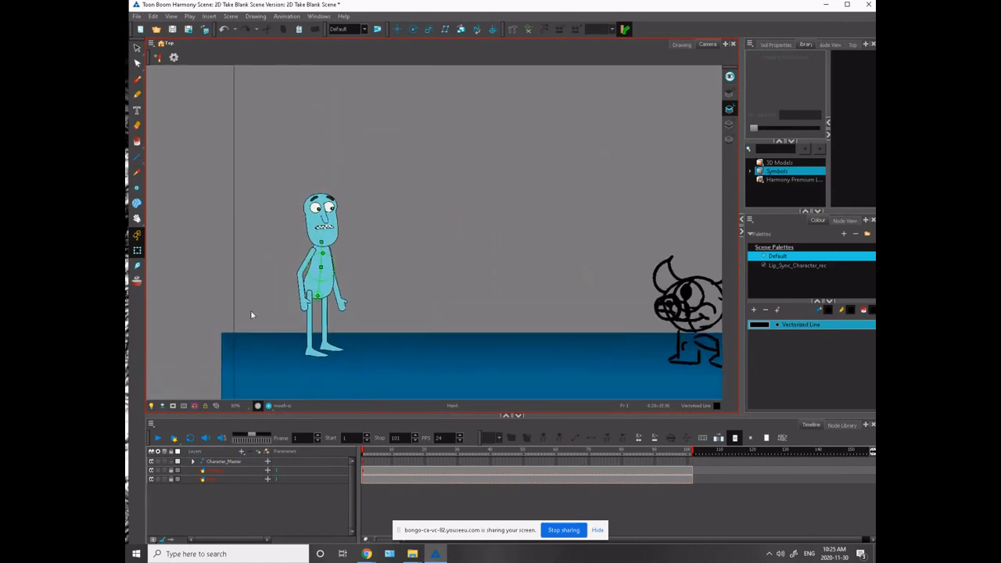
pyautogui.click(362, 461)
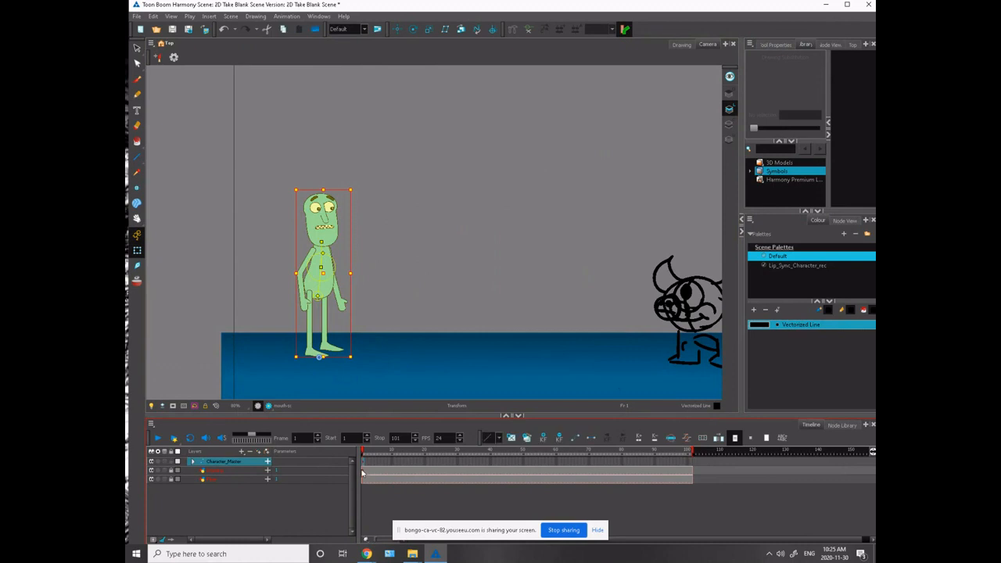
pyautogui.moveTo(310, 330); pyautogui.dragTo(280, 329)
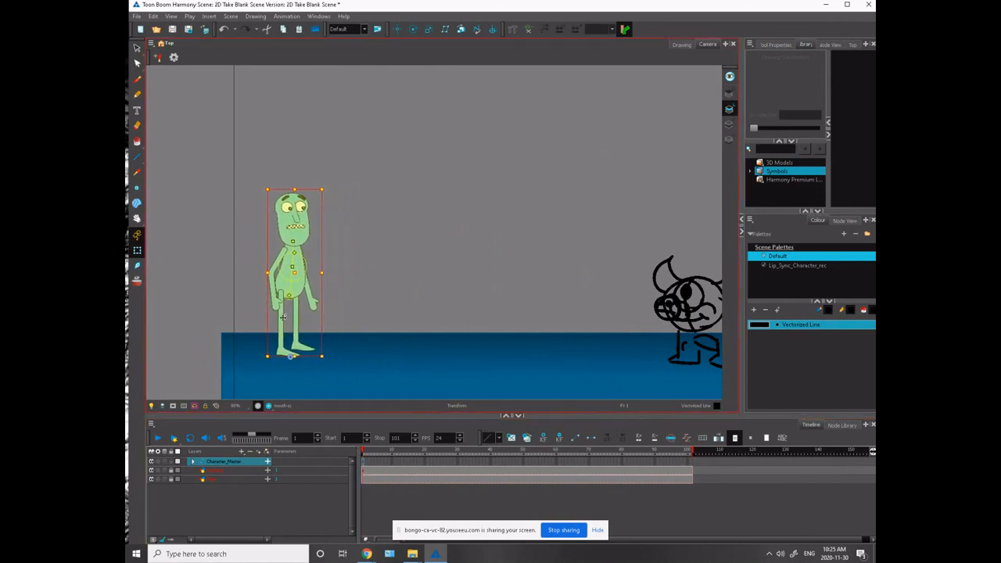
pyautogui.click(245, 295)
pyautogui.press('space')
pyautogui.moveTo(229, 302)
pyautogui.mouseDown()
pyautogui.moveTo(253, 290)
pyautogui.moveTo(245, 274)
pyautogui.moveTo(245, 290)
pyautogui.mouseUp()
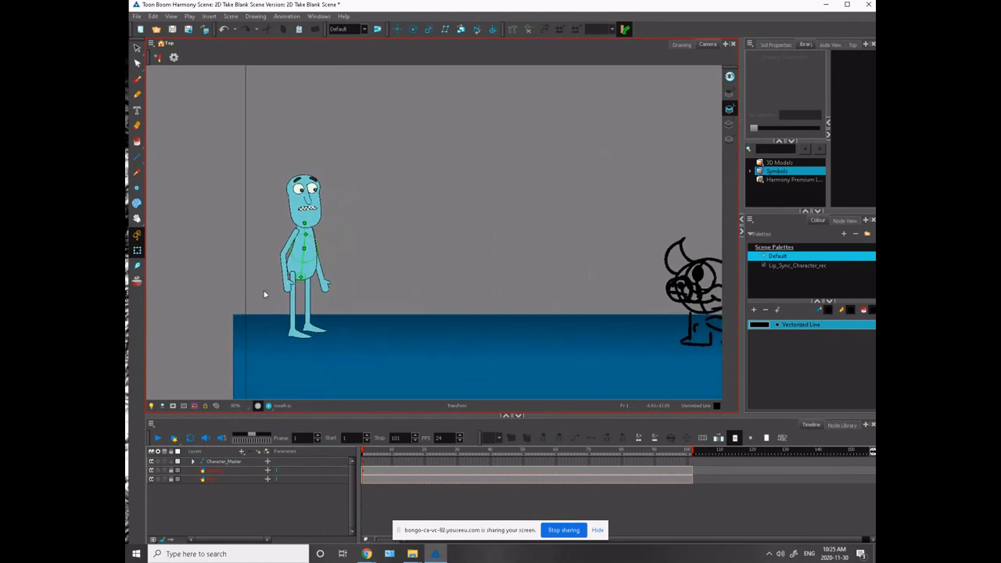
pyautogui.click(294, 235)
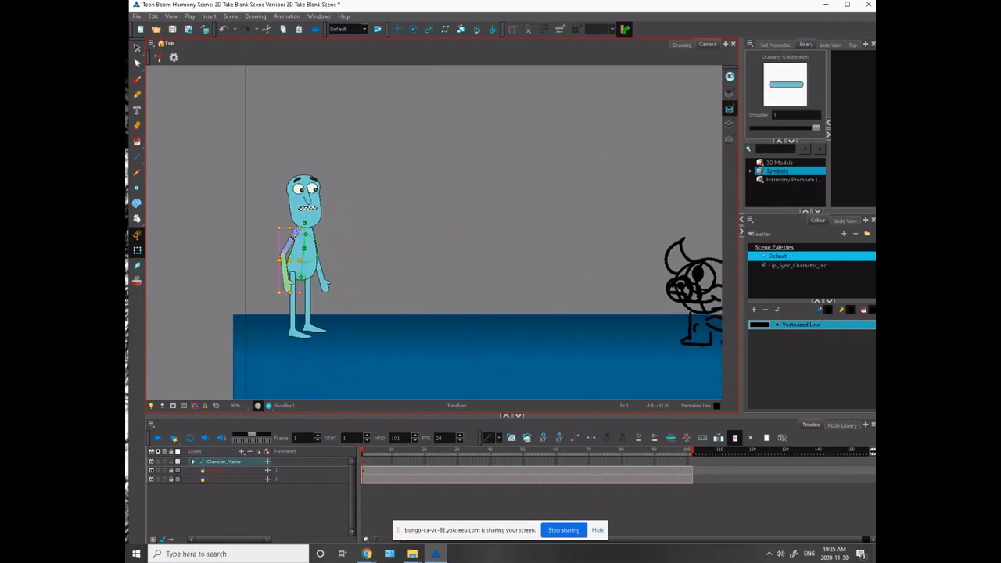
pyautogui.click(277, 256)
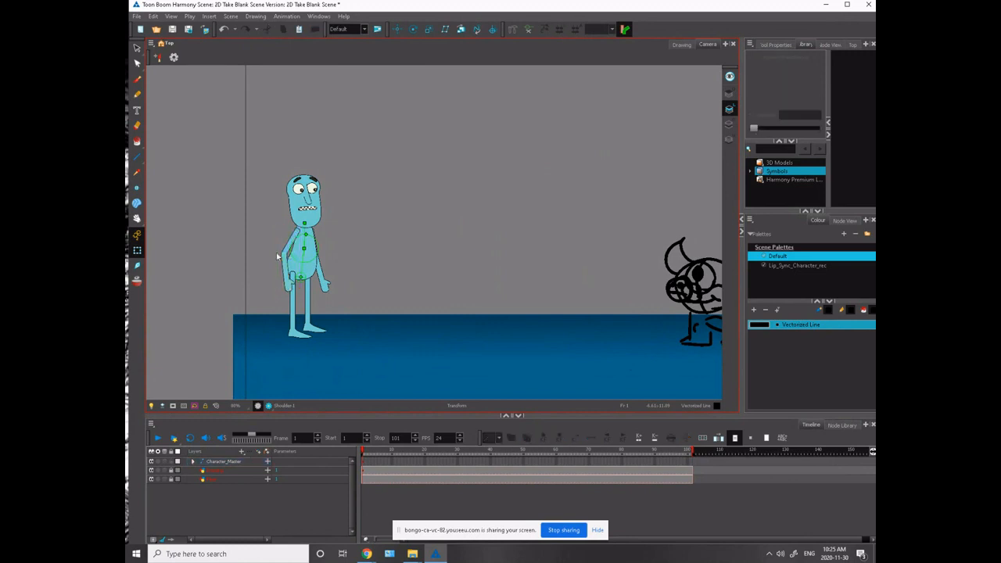
pyautogui.moveTo(290, 290); pyautogui.dragTo(292, 302)
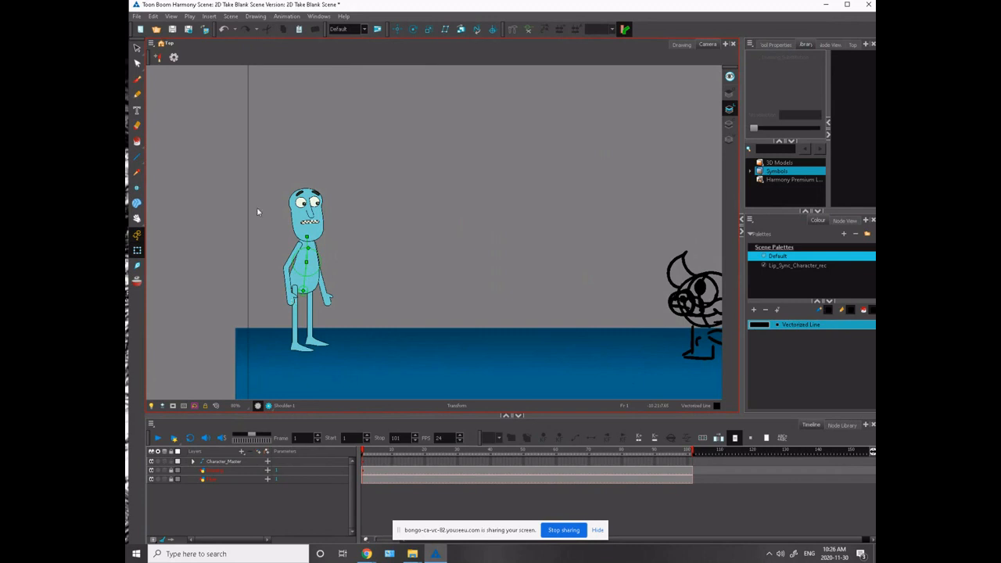
pyautogui.press('space')
pyautogui.moveTo(284, 362); pyautogui.dragTo(241, 377)
# - At frame 15, move the whole character past the monster to the opposite end of the floor
pyautogui.click(411, 474)
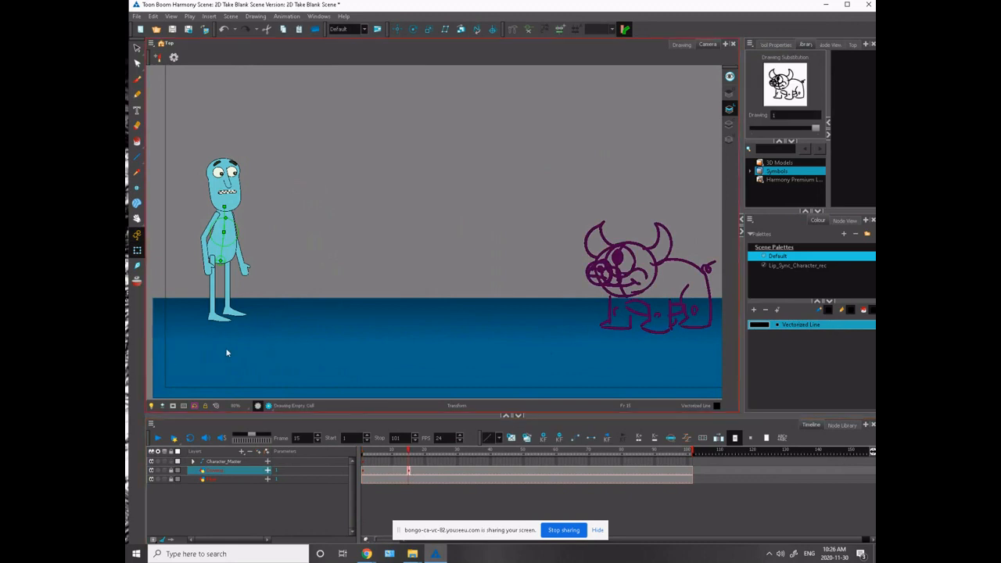
pyautogui.click(410, 463)
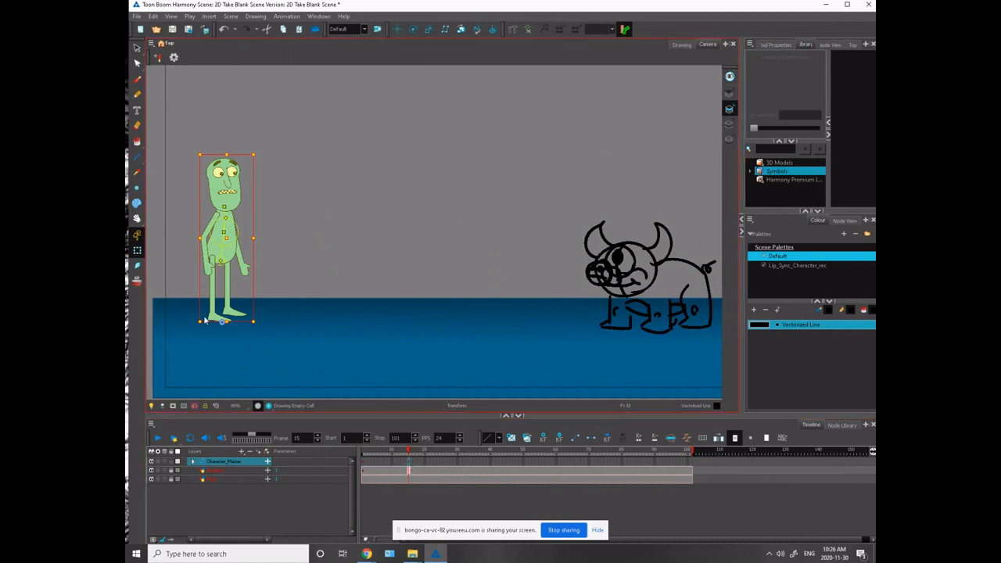
pyautogui.moveTo(209, 313); pyautogui.dragTo(688, 308)
pyautogui.moveTo(487, 274); pyautogui.dragTo(196, 280)
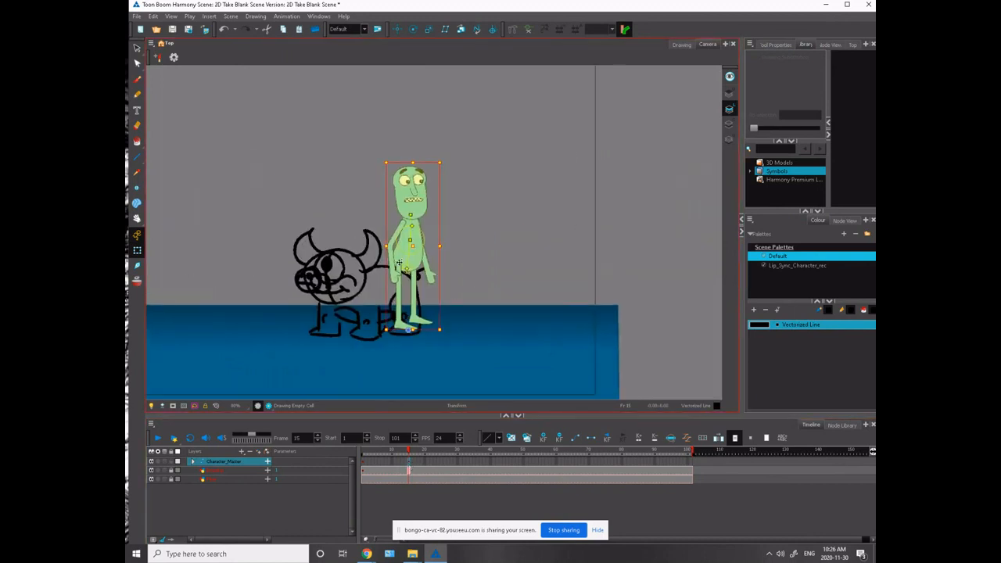
pyautogui.moveTo(399, 263); pyautogui.dragTo(524, 266)
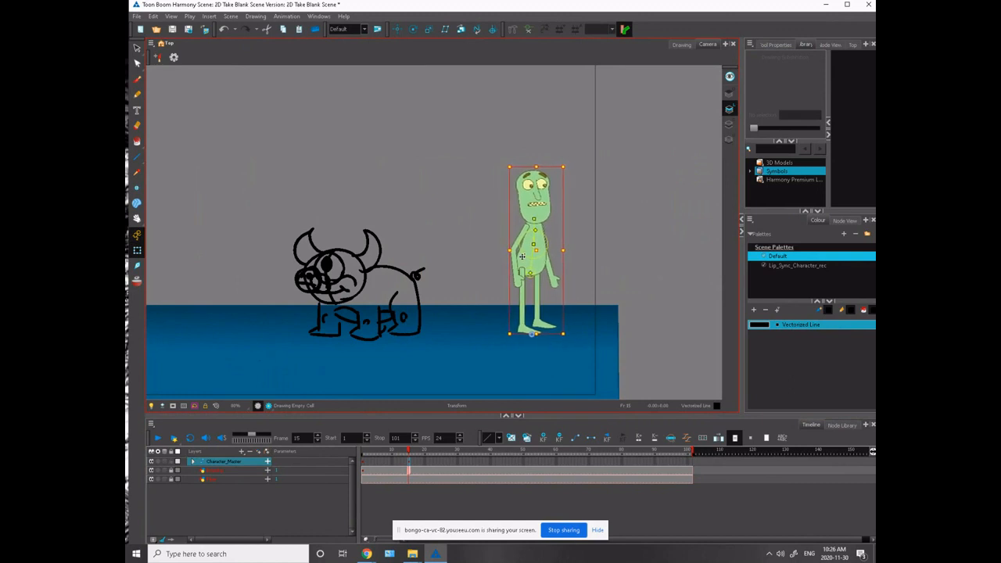
pyautogui.click(442, 208)
# - Lower the whole character slightly at frame 15 so its feet stand farther down on the floor
pyautogui.scroll(2, 442, 208)
pyautogui.moveTo(327, 226); pyautogui.dragTo(248, 135)
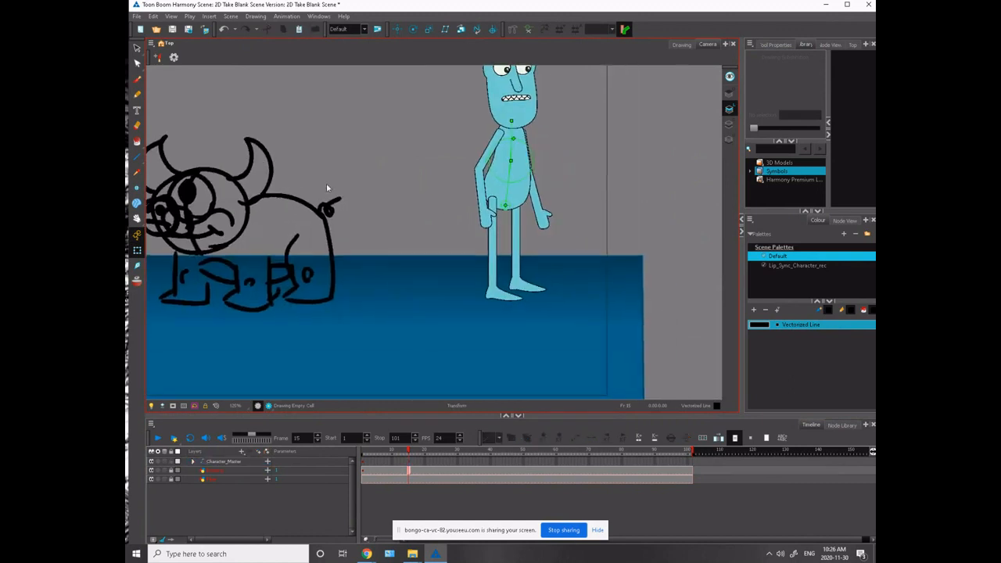
pyautogui.click(409, 462)
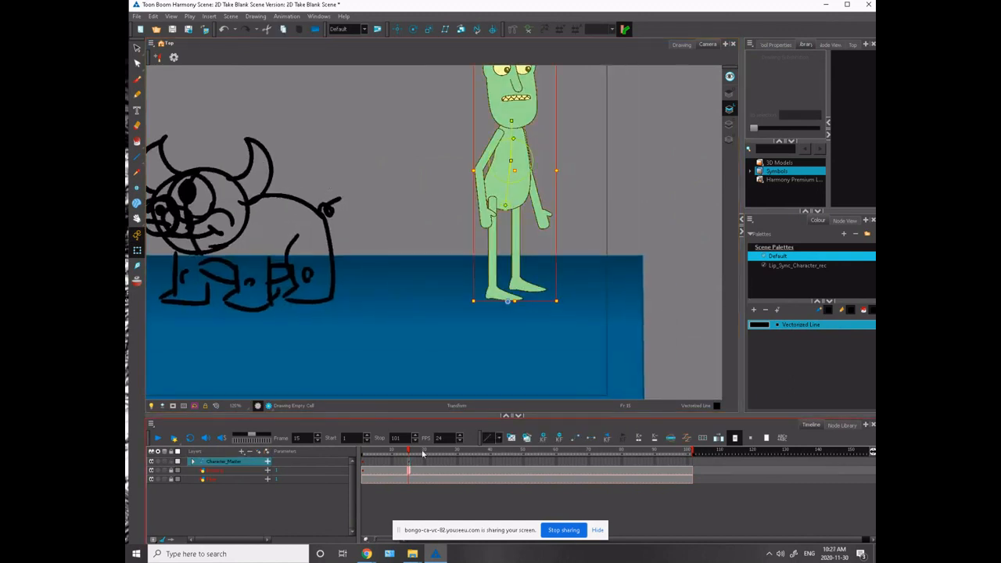
pyautogui.moveTo(484, 254); pyautogui.dragTo(484, 267)
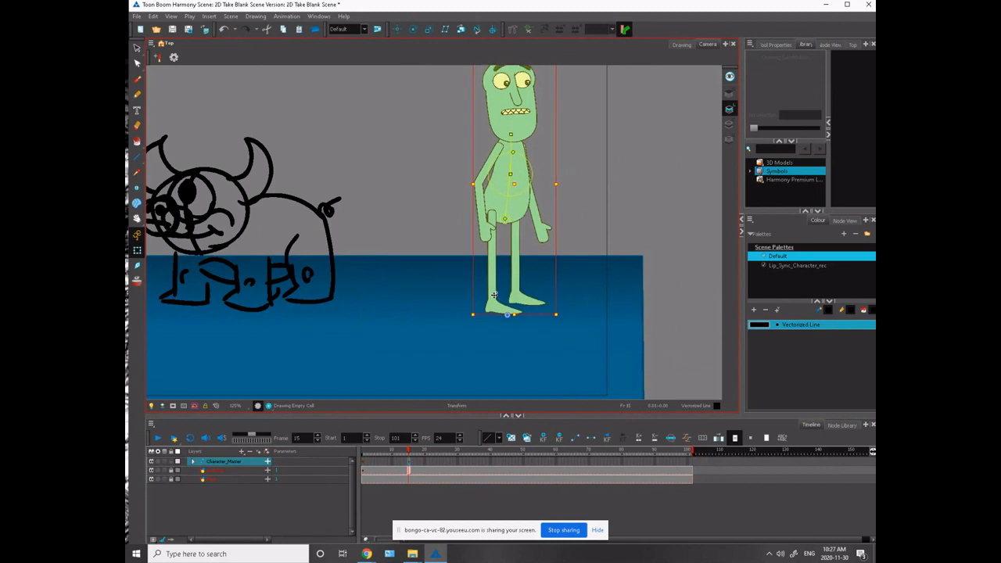
pyautogui.moveTo(434, 206); pyautogui.dragTo(418, 344)
pyautogui.click(428, 308)
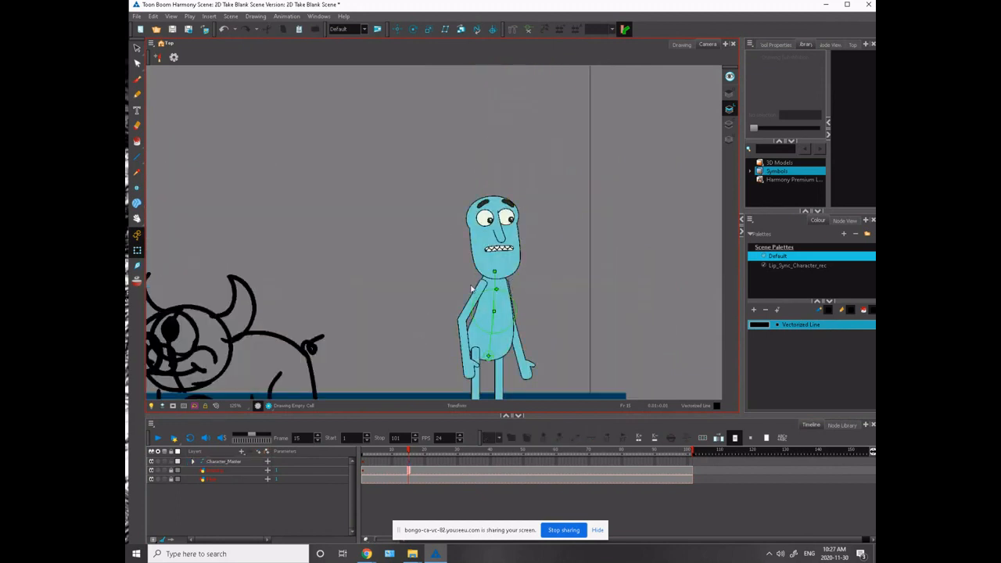
# - Swing the character's far arm slightly outward from the body at frame 15
pyautogui.moveTo(427, 288); pyautogui.dragTo(397, 235)
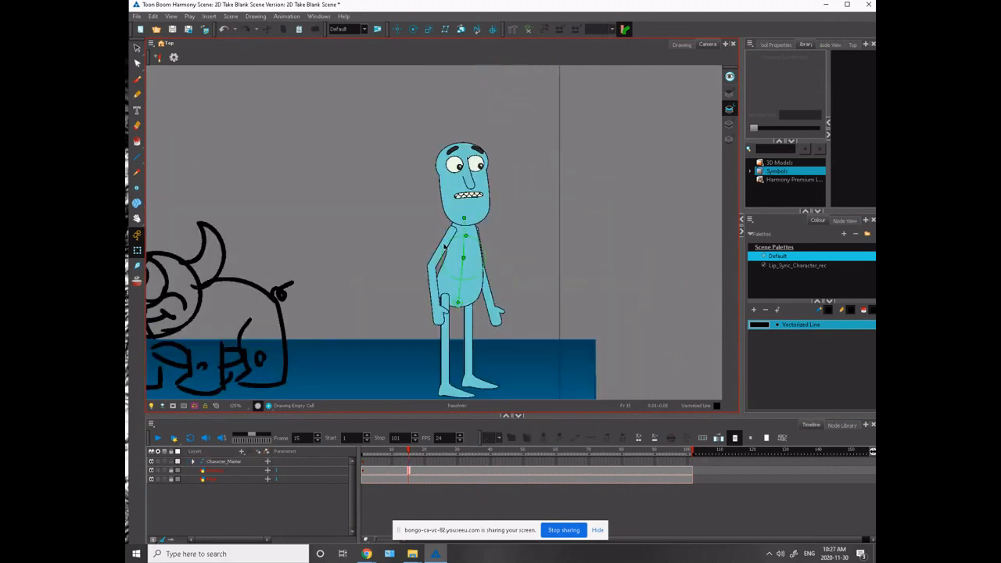
pyautogui.click(444, 247)
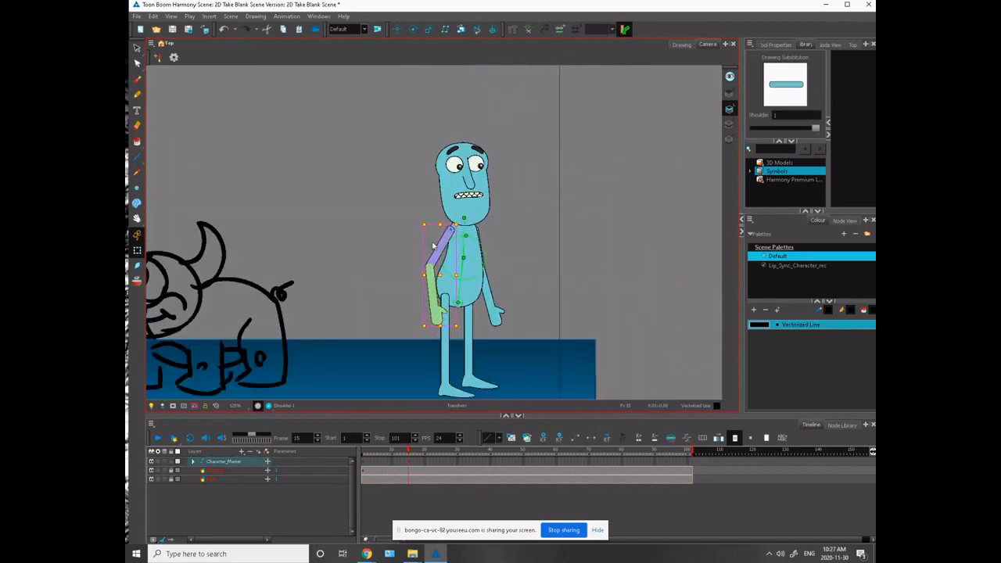
pyautogui.click(483, 250)
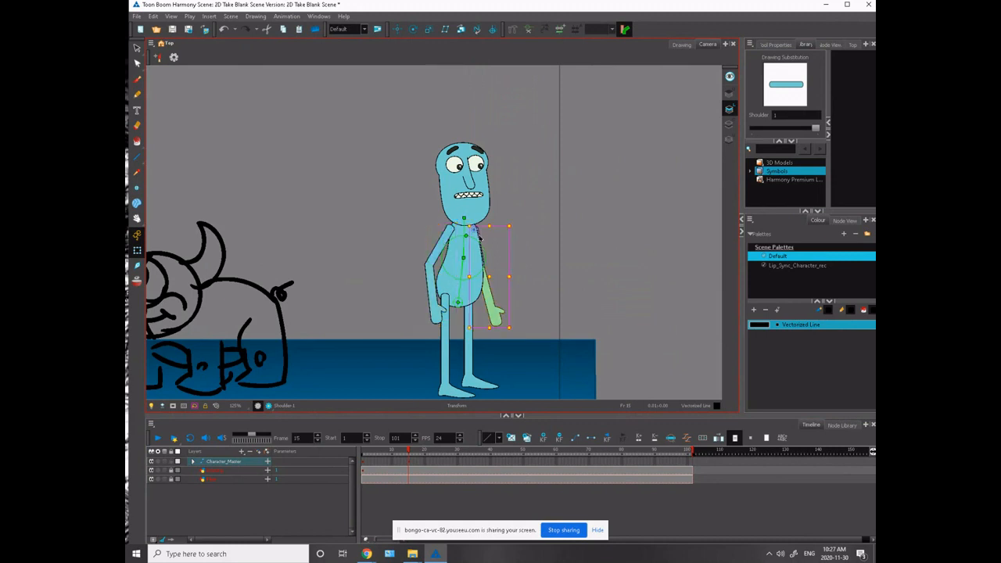
pyautogui.moveTo(516, 322); pyautogui.dragTo(525, 316)
pyautogui.click(525, 316)
pyautogui.click(490, 283)
pyautogui.click(415, 286)
# - Swing the near leg slightly backward from the hip and select its foot
pyautogui.click(444, 334)
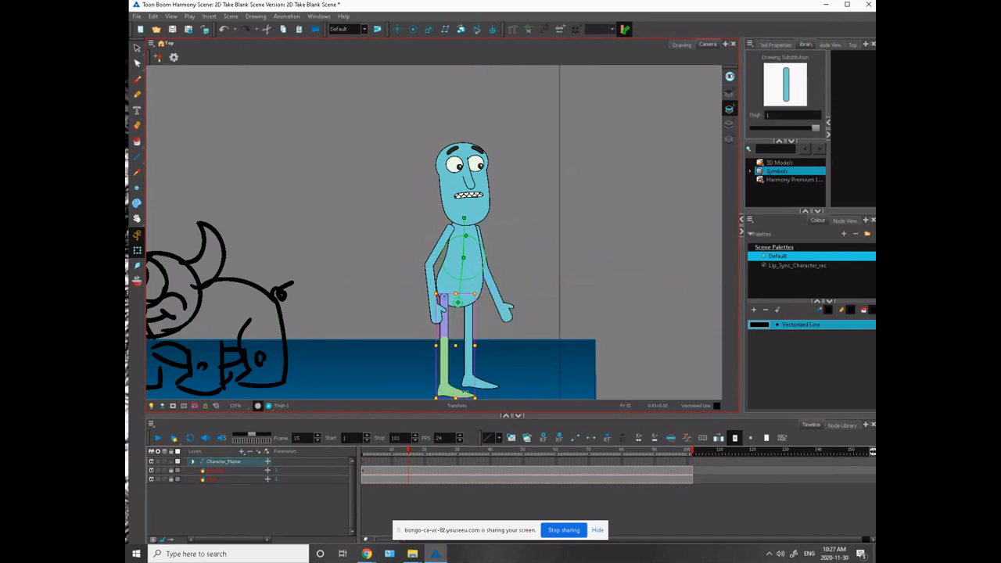
pyautogui.moveTo(341, 292); pyautogui.dragTo(304, 205)
pyautogui.moveTo(439, 296); pyautogui.dragTo(432, 300)
pyautogui.click(417, 273)
pyautogui.click(400, 260)
pyautogui.click(378, 231)
pyautogui.click(402, 289)
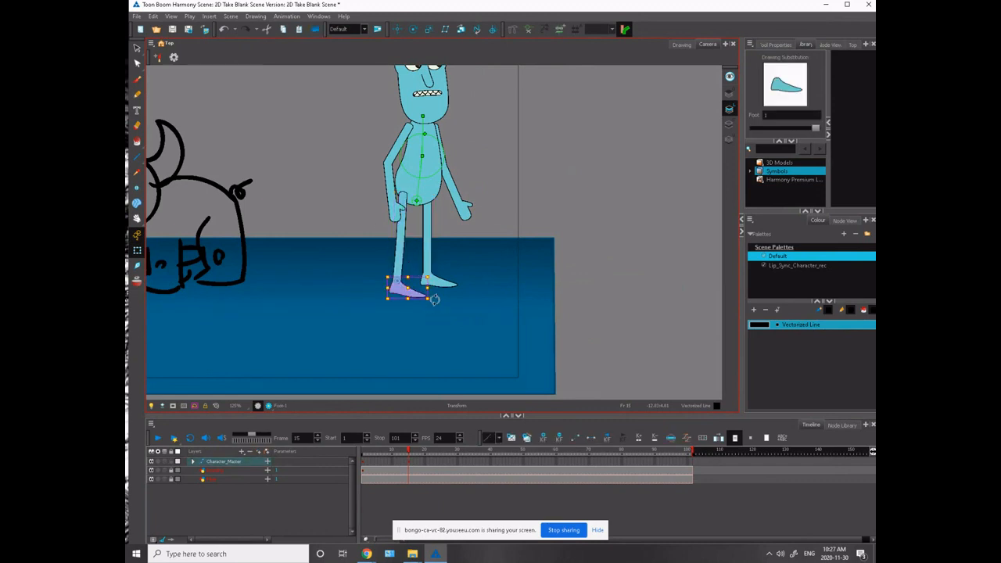
# - Swing the far leg slightly forward from the hip to widen the stance
pyautogui.click(429, 212)
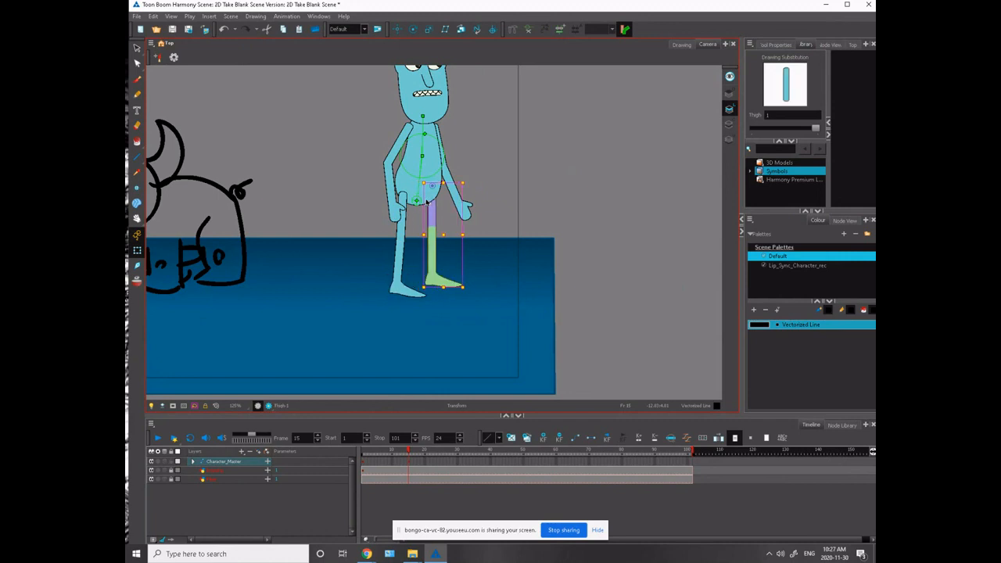
pyautogui.moveTo(467, 287)
pyautogui.mouseDown()
pyautogui.moveTo(453, 288)
pyautogui.moveTo(466, 286)
pyautogui.mouseUp()
pyautogui.click(439, 253)
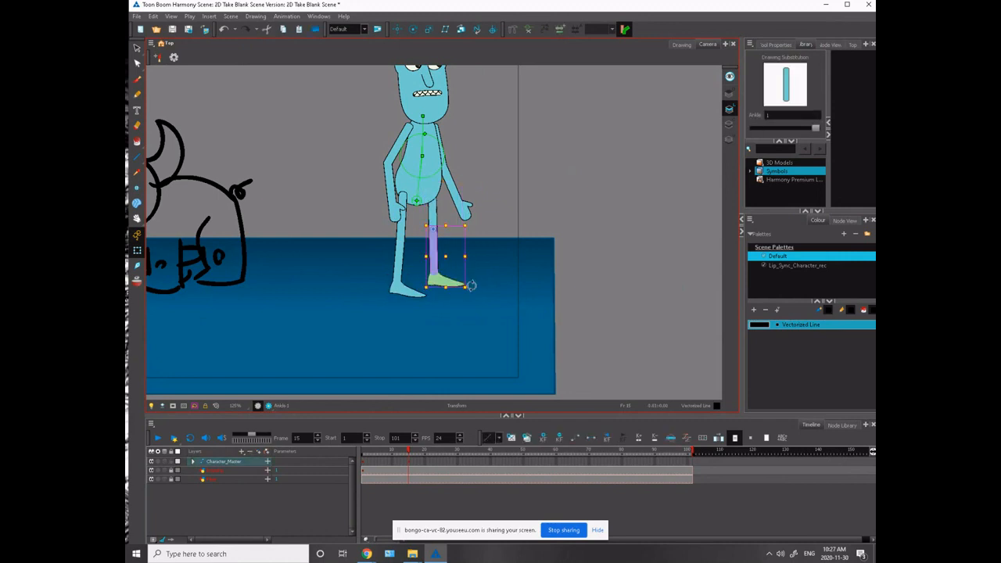
pyautogui.click(433, 213)
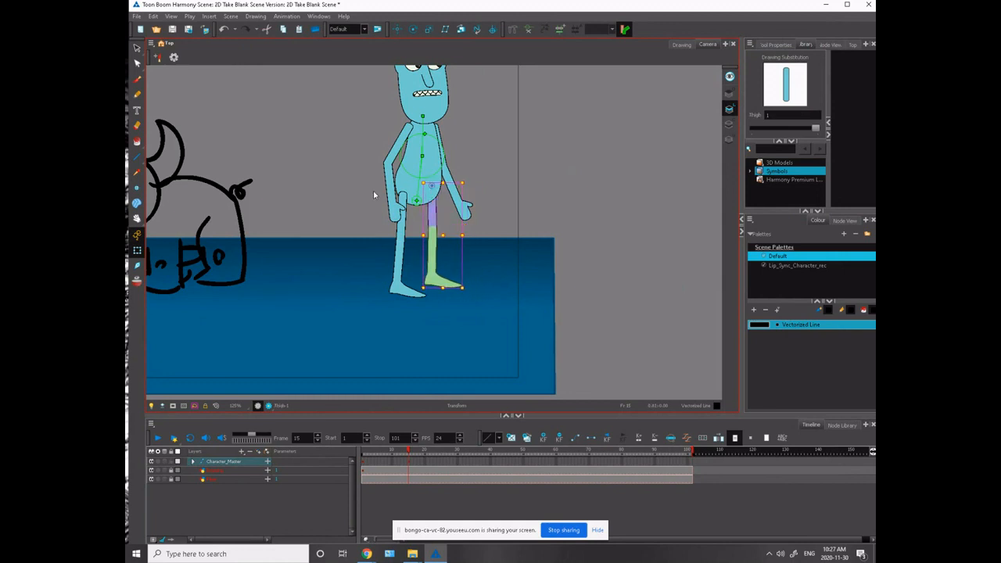
pyautogui.moveTo(362, 214); pyautogui.dragTo(340, 247)
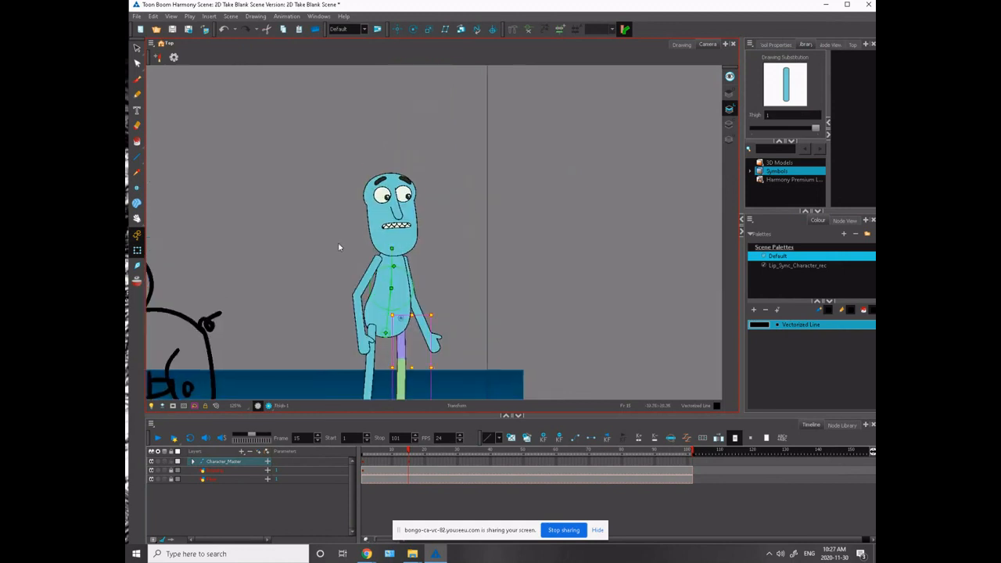
pyautogui.click(338, 247)
# - Tilt the character's head slightly forward and nudge it down onto the neck
pyautogui.click(373, 212)
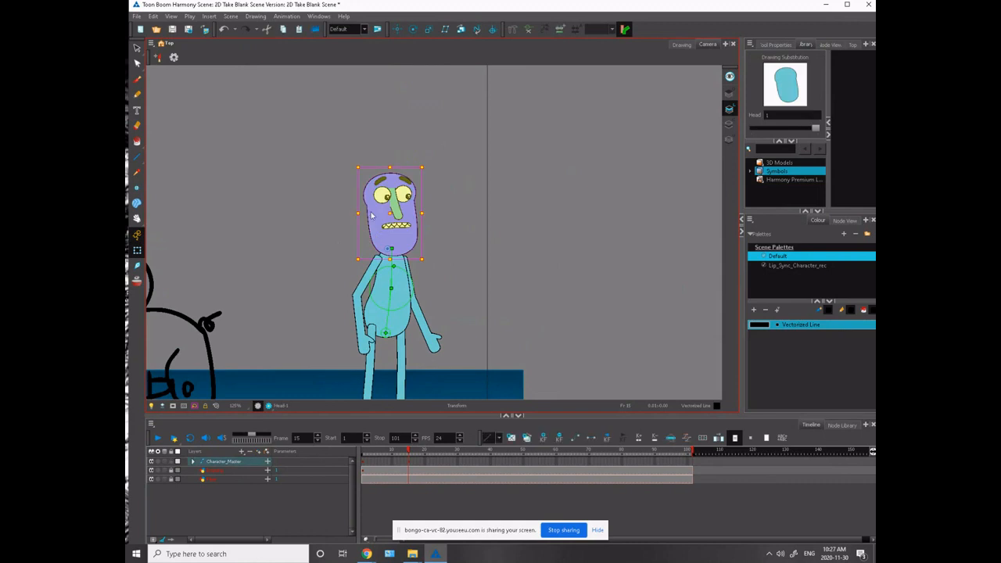
pyautogui.moveTo(358, 158); pyautogui.dragTo(365, 160)
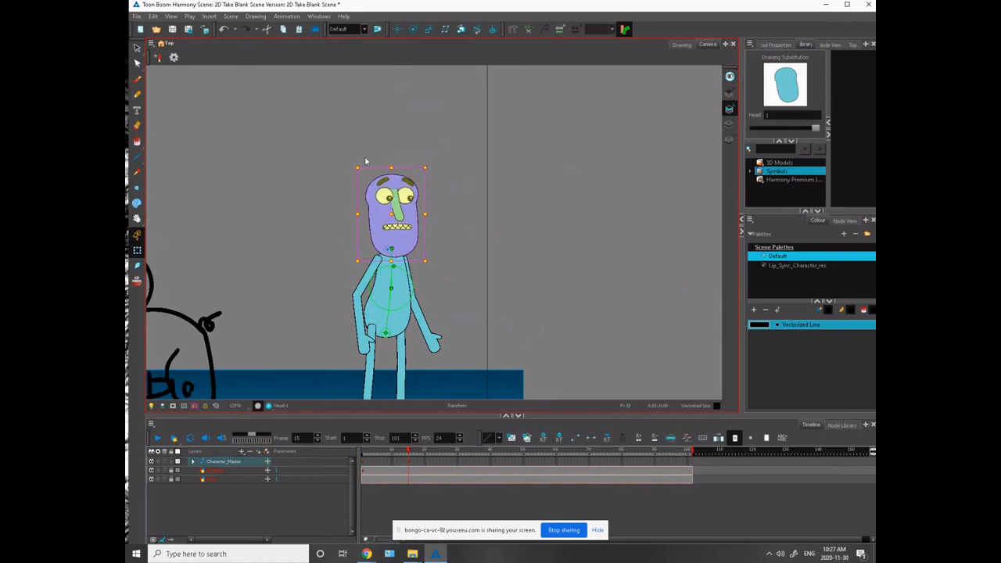
pyautogui.press('Down')
pyautogui.press('Down')
pyautogui.click(327, 202)
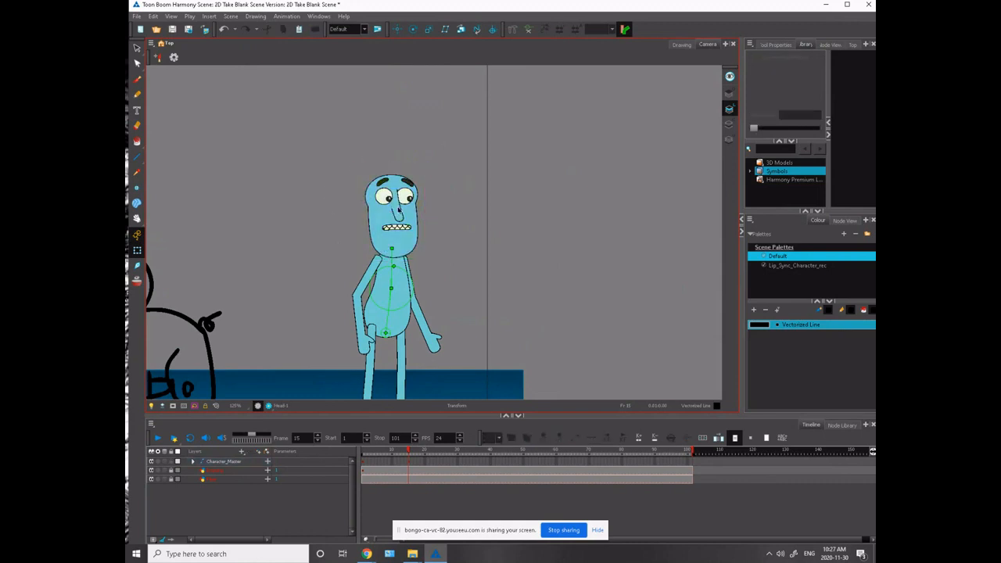
# - Select all the facial features together and nudge them slightly toward the monster and downward
pyautogui.click(397, 203)
pyautogui.click(337, 179)
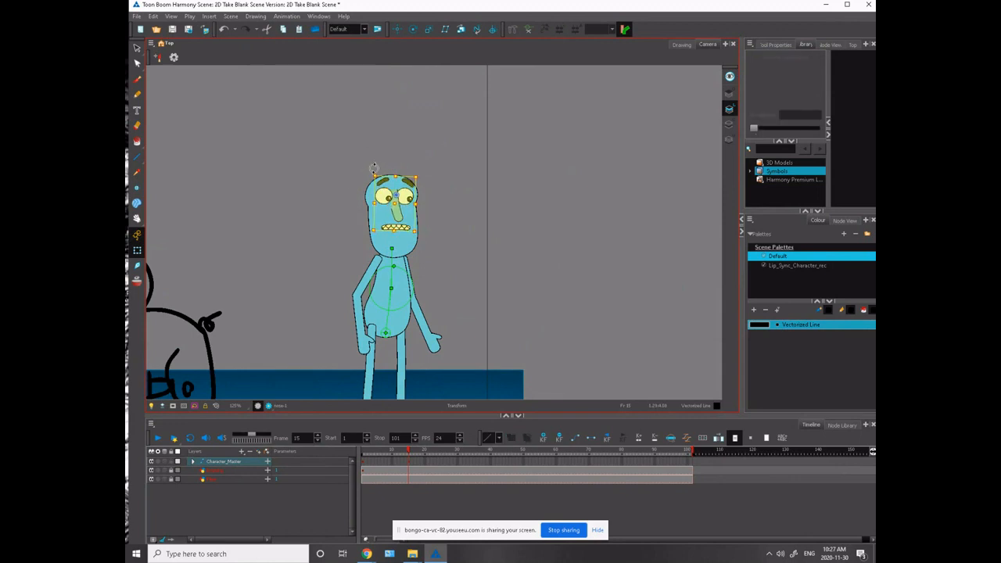
pyautogui.press('Left')
pyautogui.press('Left')
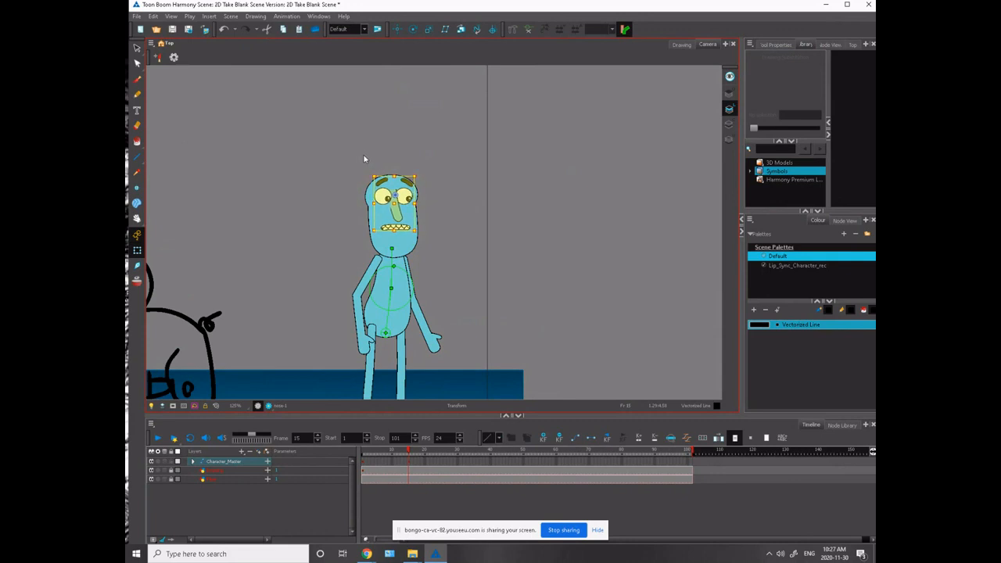
pyautogui.press('Left')
pyautogui.press('Down')
pyautogui.press('Down')
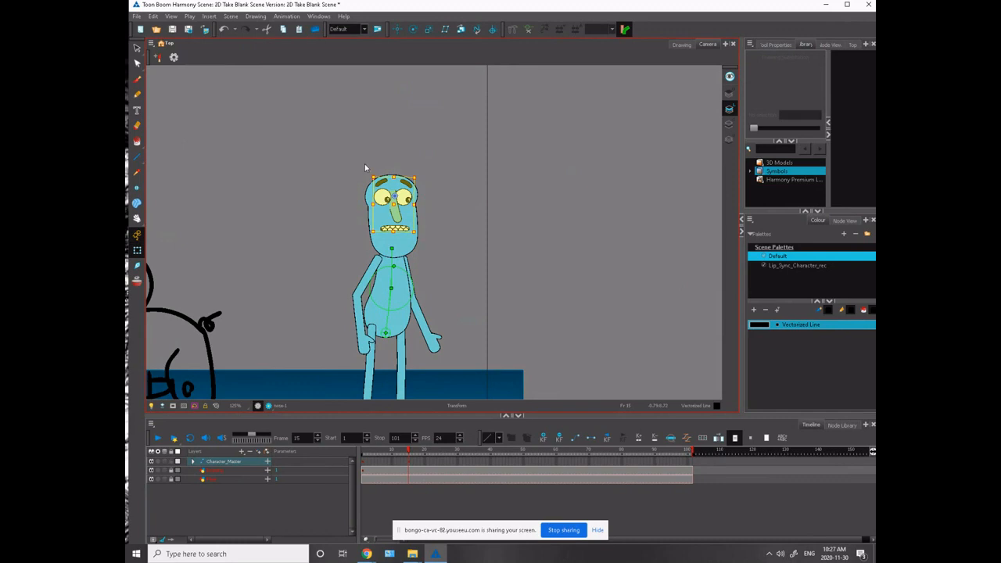
pyautogui.click(364, 165)
# - Select the nose, near eye, near eyebrow and mouth together and nudge them slightly toward the monster
pyautogui.click(395, 204)
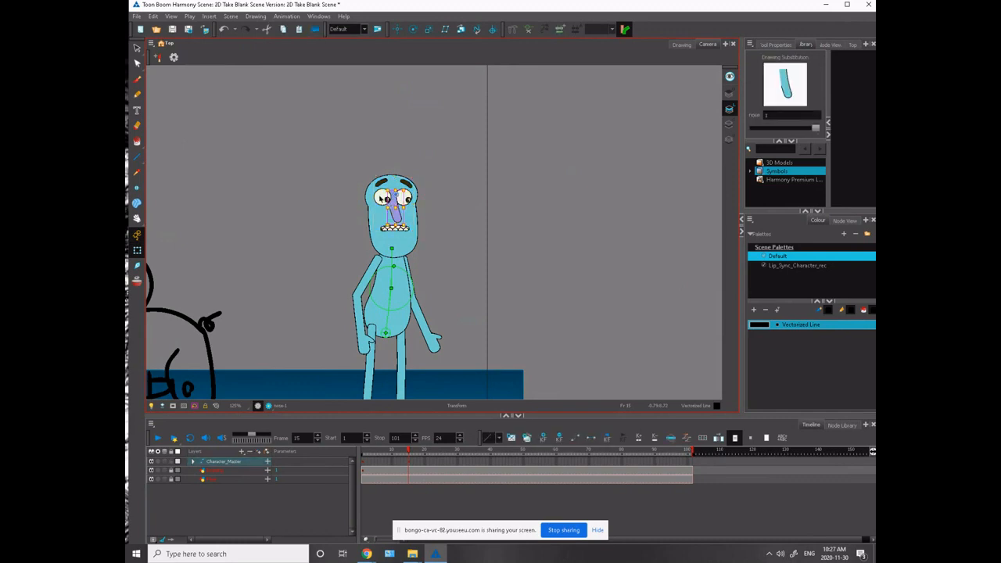
pyautogui.click(383, 185)
pyautogui.keyDown('shift'); pyautogui.click(389, 229); pyautogui.keyUp('shift')
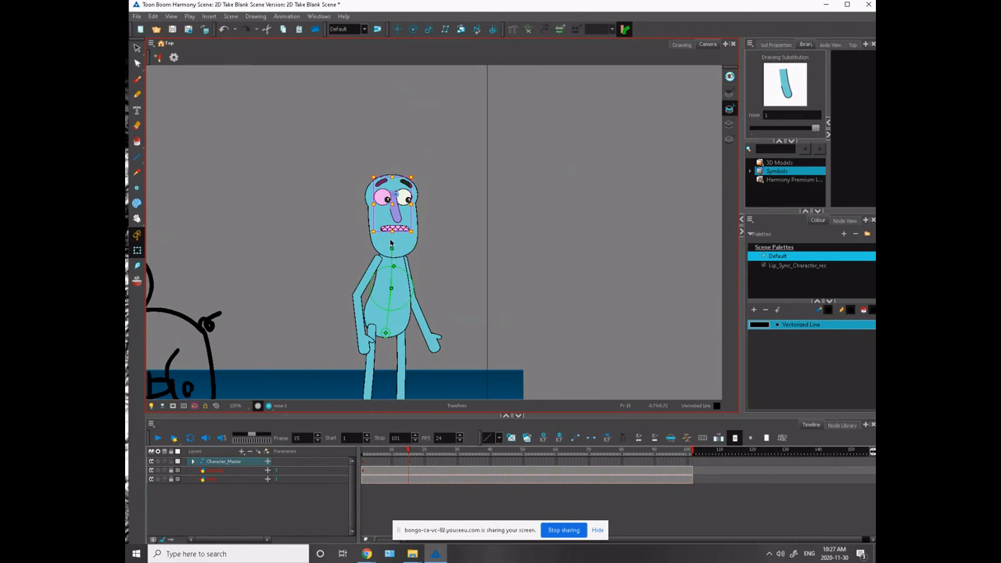
pyautogui.press('Left')
pyautogui.press('Left')
pyautogui.click(342, 186)
# - Shift both pupils to the monster's side of the eyes so the character glances back at it
pyautogui.click(387, 200)
pyautogui.press('2')
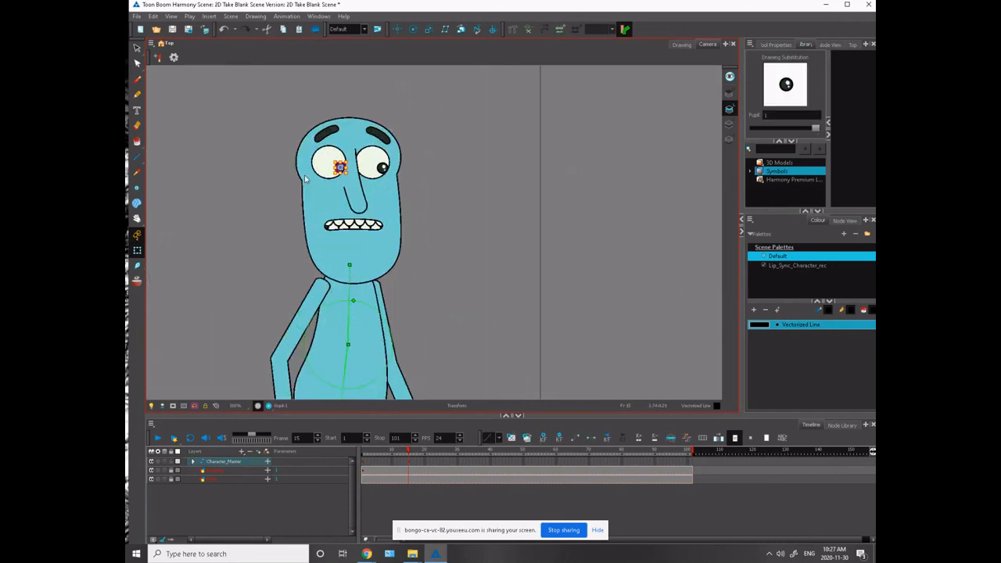
pyautogui.moveTo(266, 199); pyautogui.dragTo(425, 358)
pyautogui.moveTo(324, 269); pyautogui.dragTo(233, 147)
pyautogui.keyDown('shift'); pyautogui.click(445, 195); pyautogui.keyUp('shift')
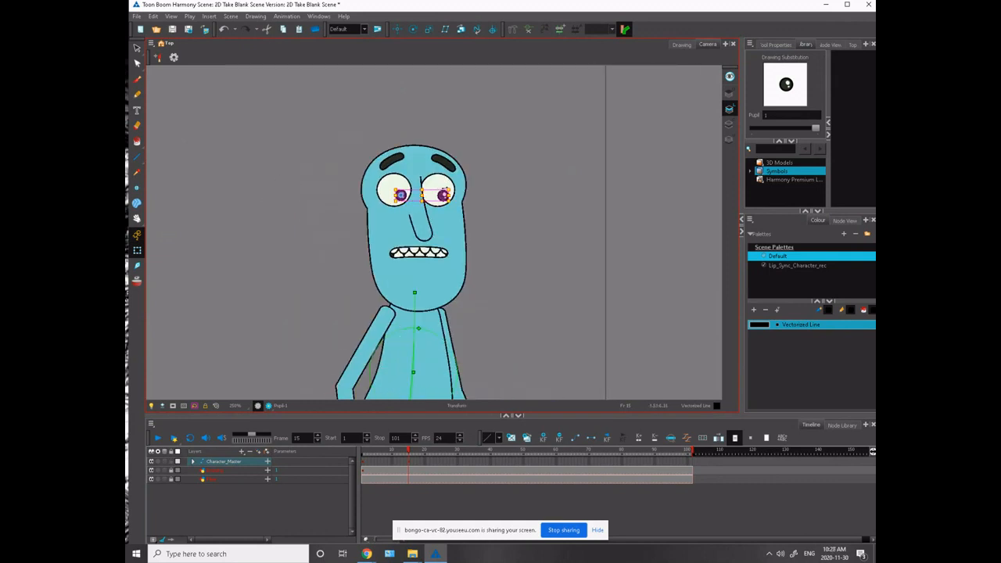
pyautogui.press('Left')
pyautogui.press('Left')
pyautogui.press('Left')
pyautogui.press('Left')
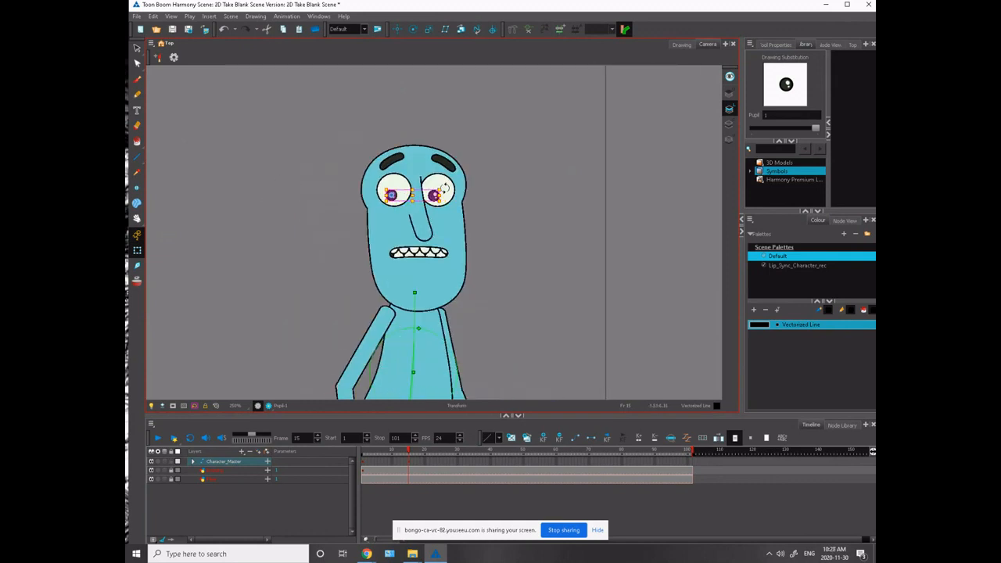
pyautogui.press('Left')
pyautogui.press('Left')
pyautogui.press('Left')
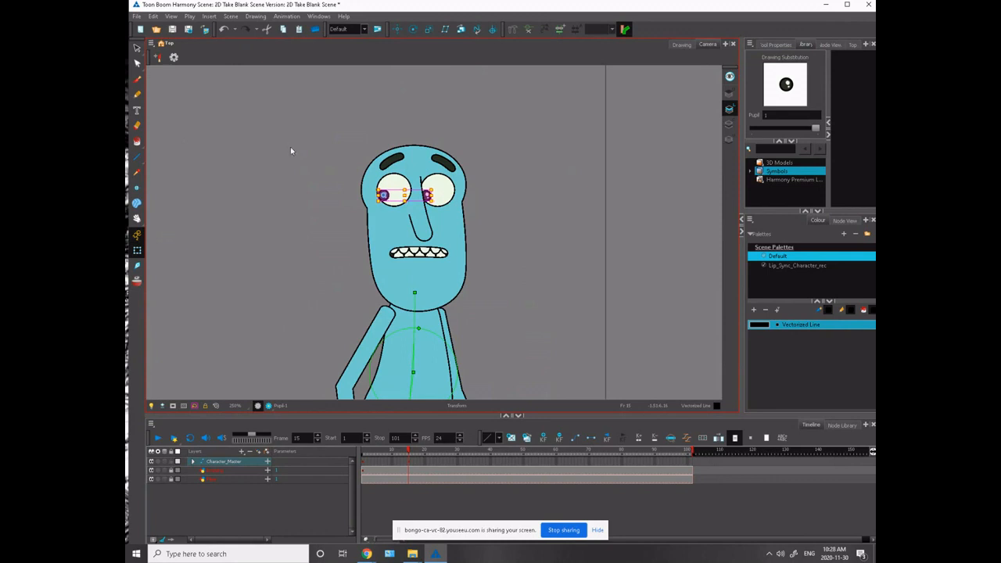
pyautogui.moveTo(264, 289); pyautogui.dragTo(259, 299)
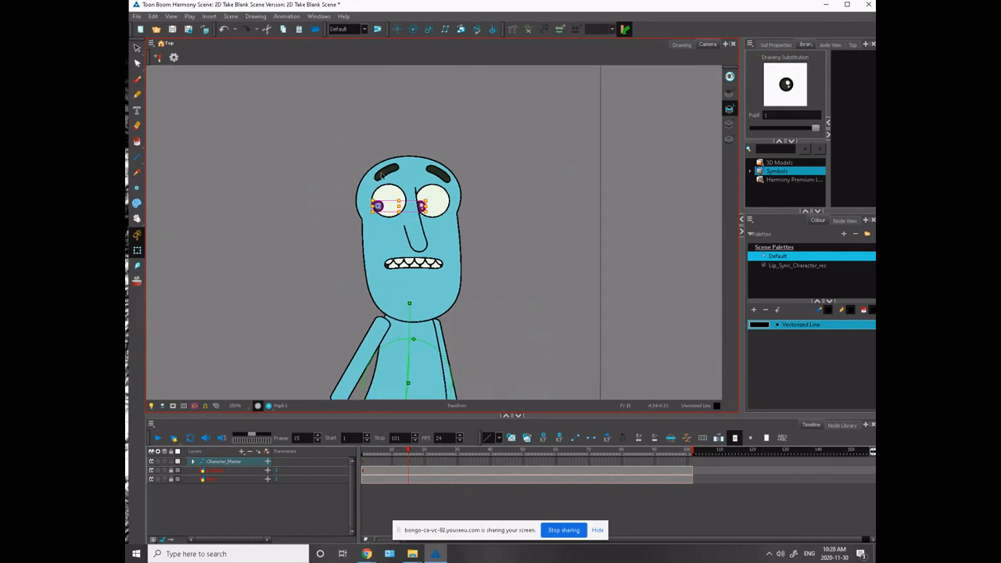
# - Tilt the character's eyebrows and shift the one on the monster's side slightly toward the monster
pyautogui.click(383, 175)
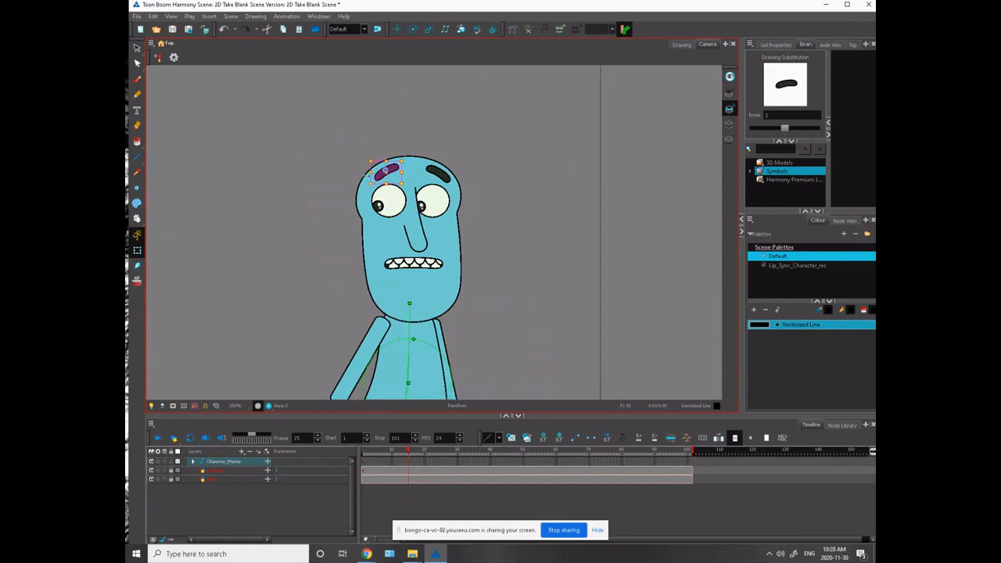
pyautogui.click(436, 172)
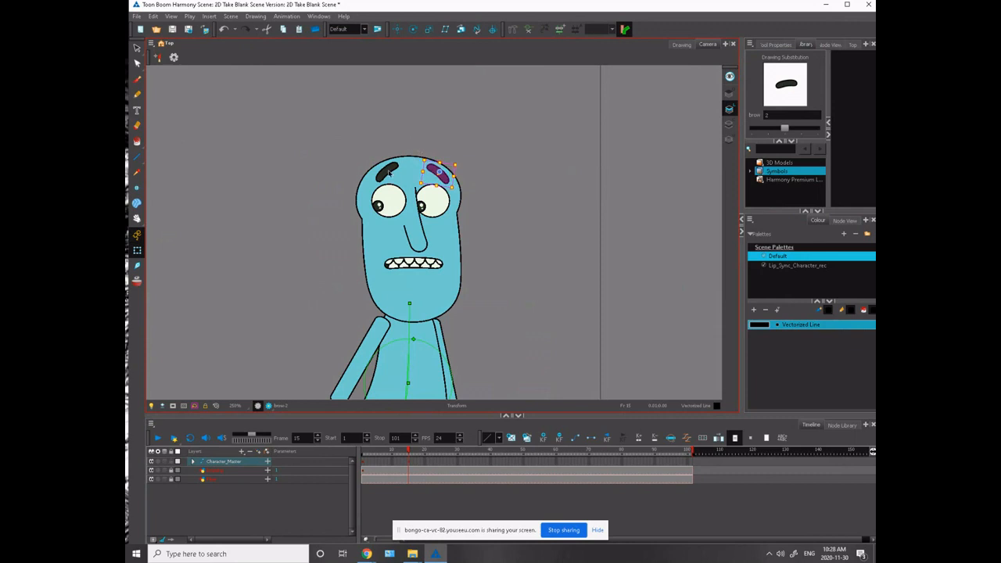
pyautogui.keyDown('ctrl'); pyautogui.click(389, 161); pyautogui.keyUp('ctrl')
pyautogui.press('Down')
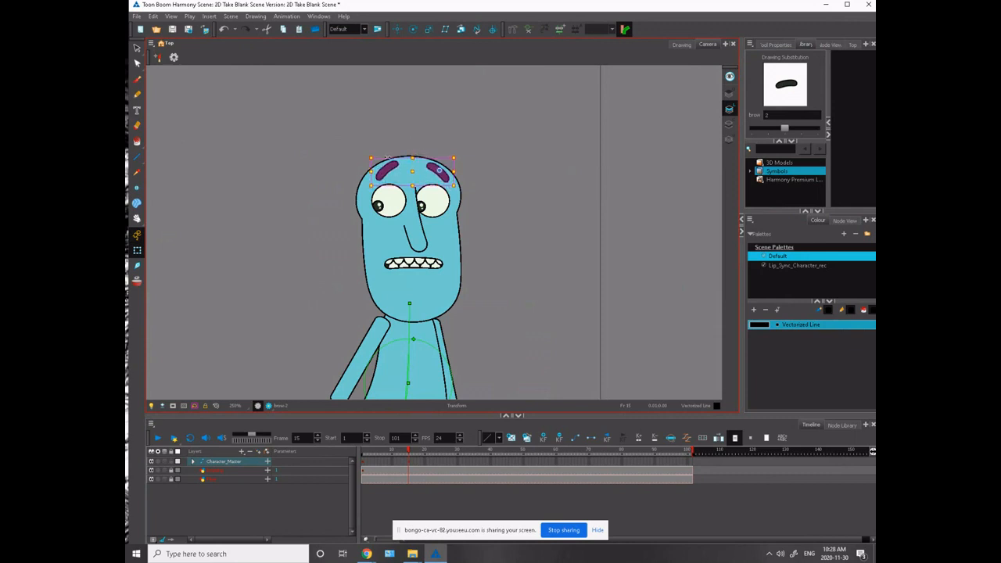
pyautogui.moveTo(388, 166); pyautogui.dragTo(381, 166)
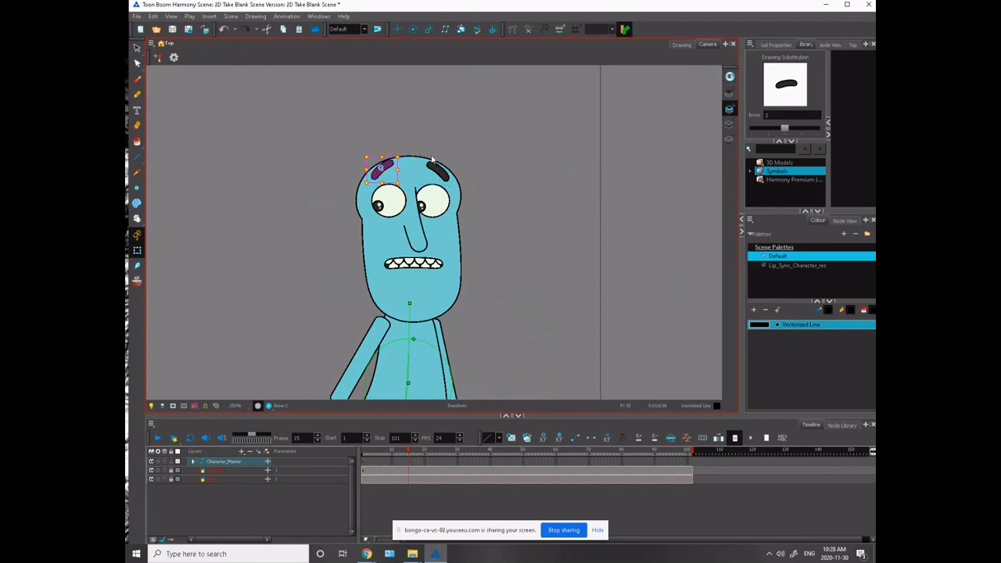
pyautogui.click(334, 153)
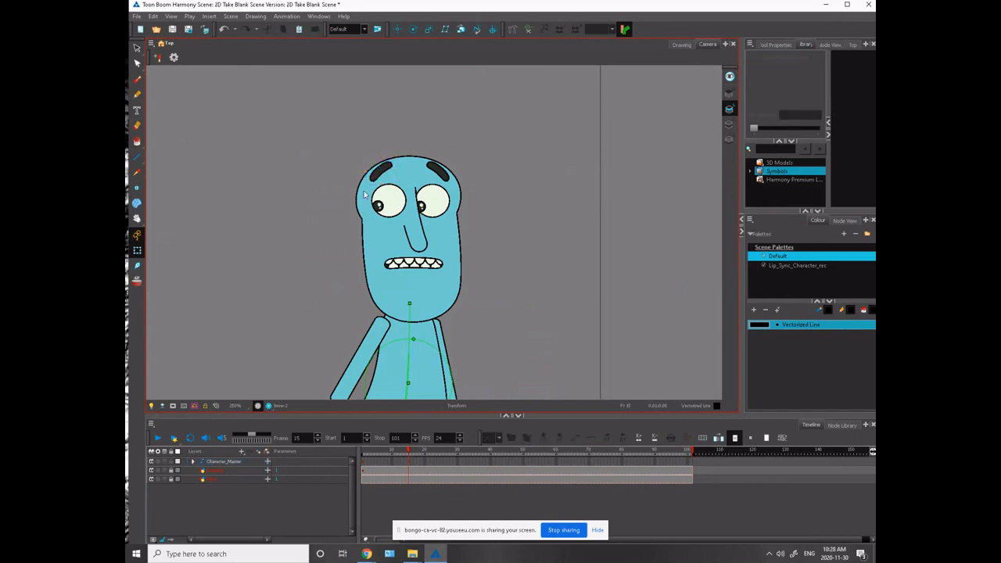
# - Swap the mouth drawing from clenched teeth to the closed, slightly curved line
pyautogui.click(403, 263)
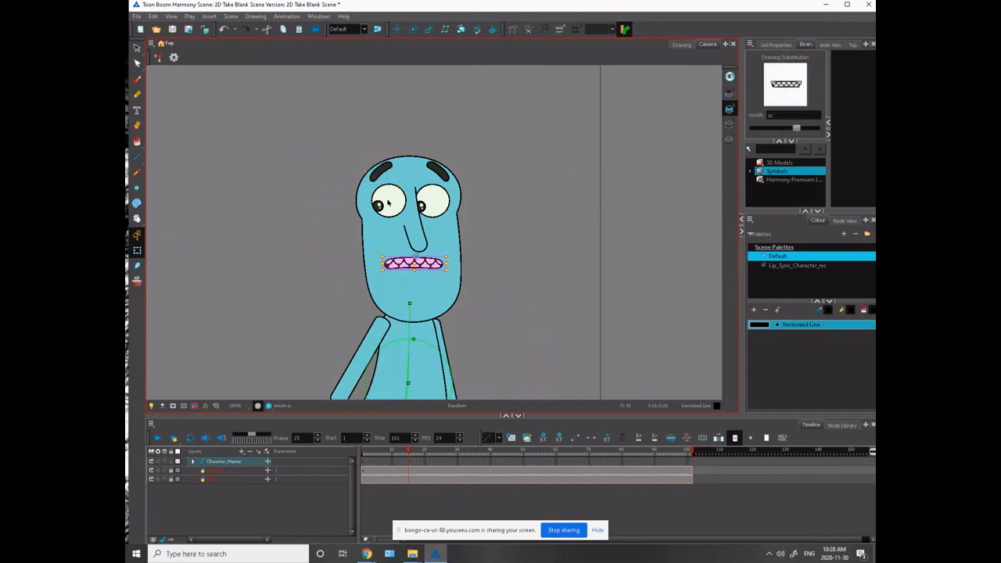
pyautogui.press('[')
pyautogui.press('[')
pyautogui.press('[')
pyautogui.press('[')
pyautogui.press('[')
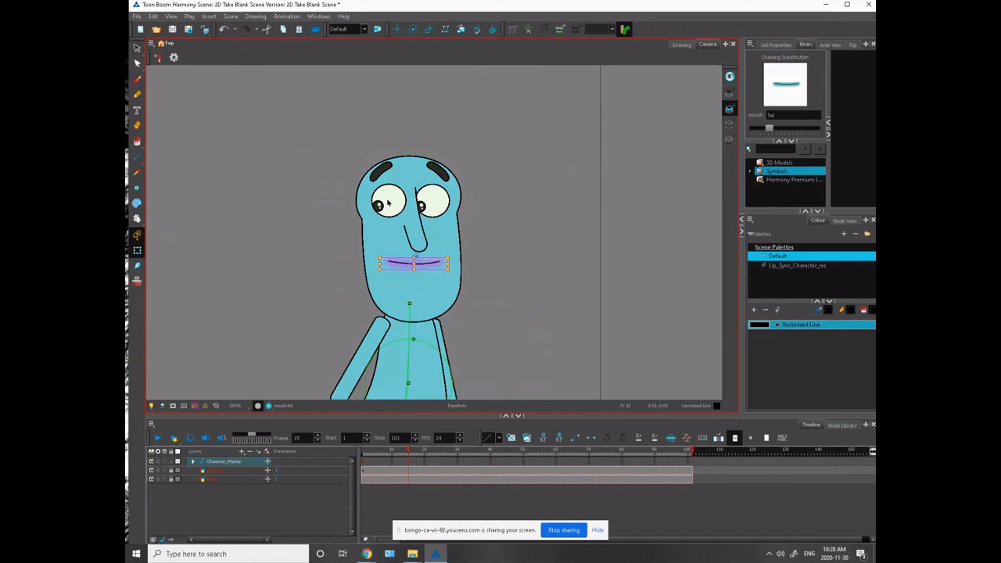
# - At frame 14, move the whole character across the floor to just in front of the monster's face
pyautogui.click(330, 153)
pyautogui.scroll(-1, 330, 153)
pyautogui.scroll(-4, 292, 297)
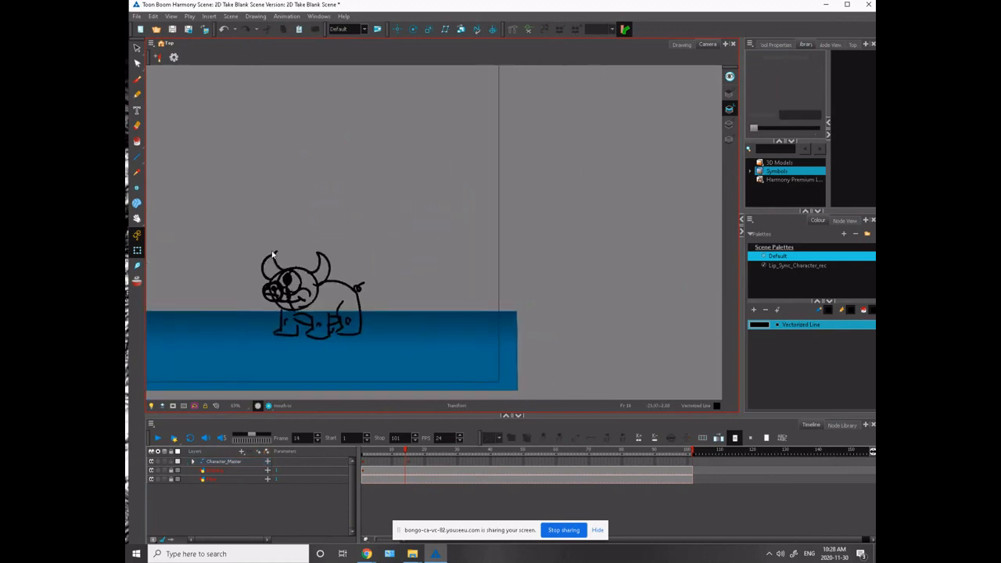
pyautogui.moveTo(217, 328); pyautogui.dragTo(446, 309)
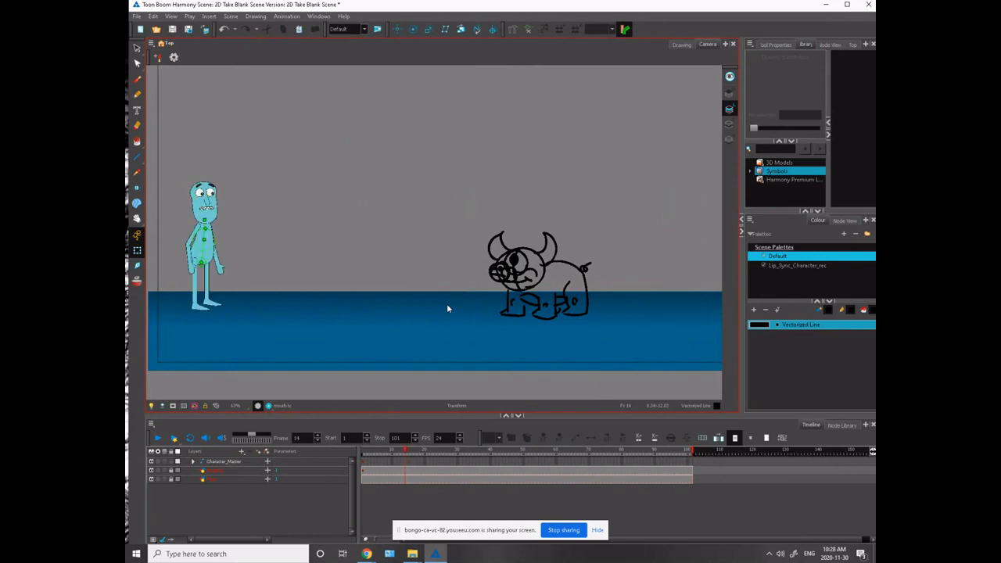
pyautogui.press(',')
pyautogui.press('.')
pyautogui.rightClick(409, 461)
pyautogui.click(407, 452)
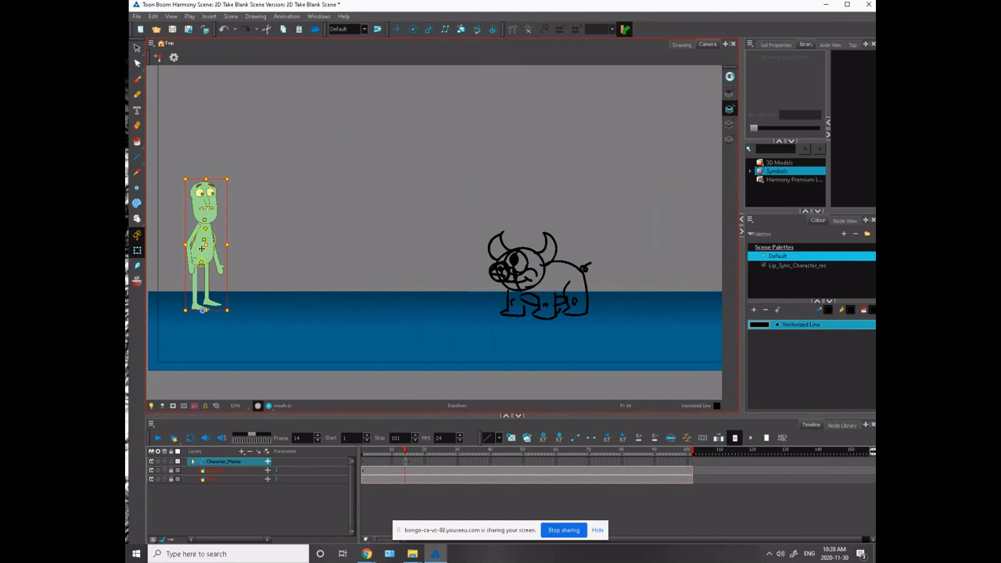
pyautogui.moveTo(202, 249); pyautogui.dragTo(428, 261)
pyautogui.click(425, 187)
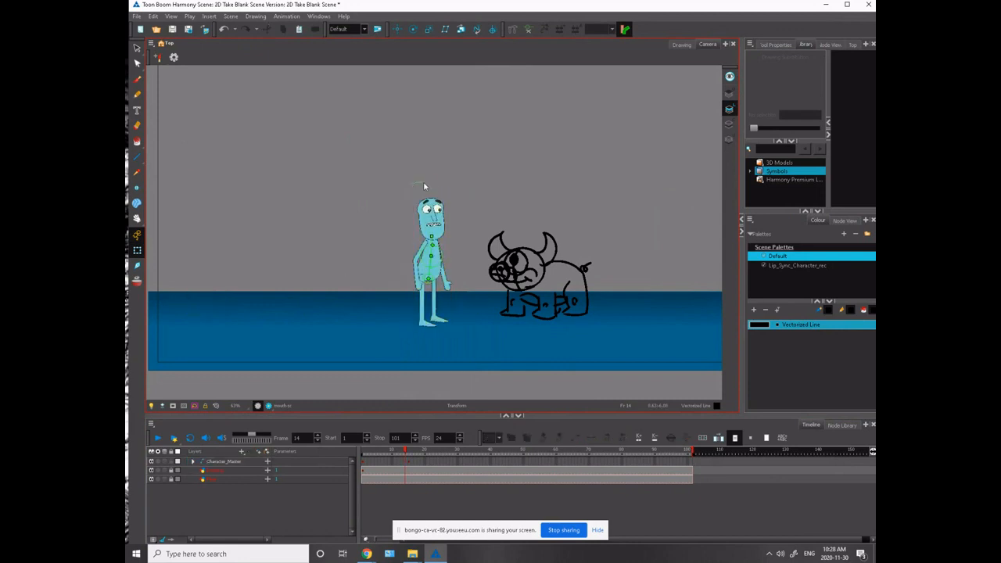
# - Lean the whole character toward the monster and bend the upper body further forward from the hips
pyautogui.click(416, 459)
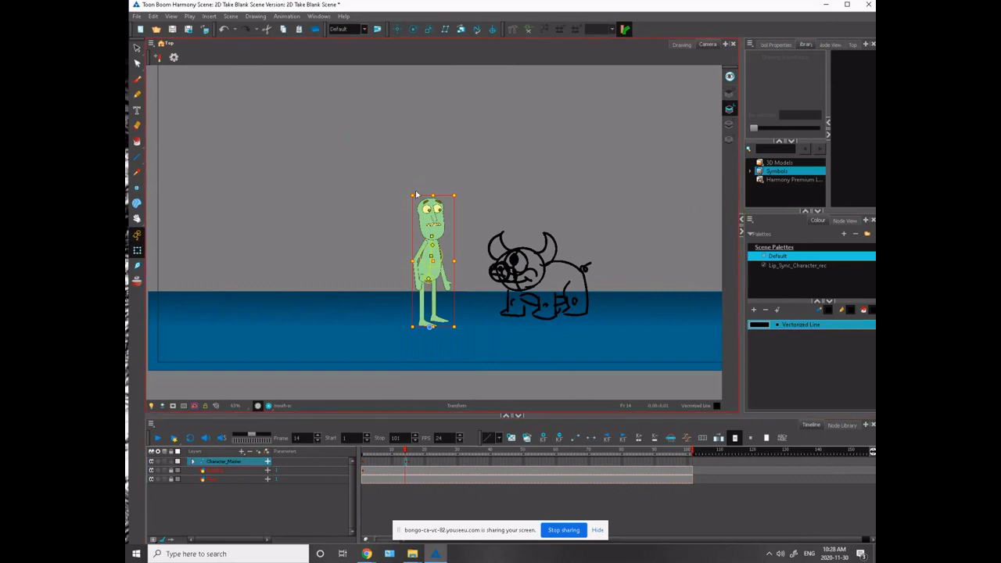
pyautogui.moveTo(413, 188); pyautogui.dragTo(438, 185)
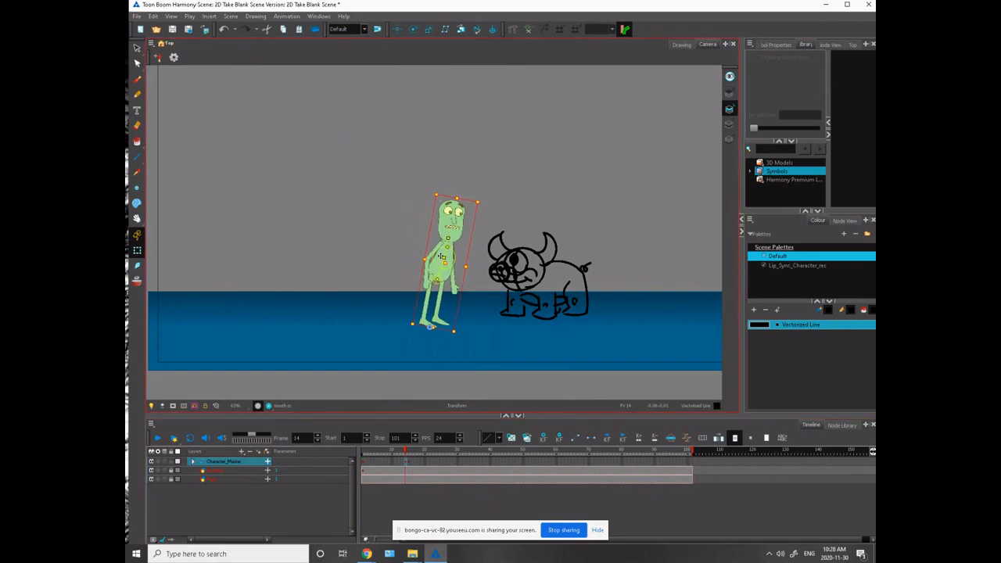
pyautogui.click(437, 246)
pyautogui.click(446, 247)
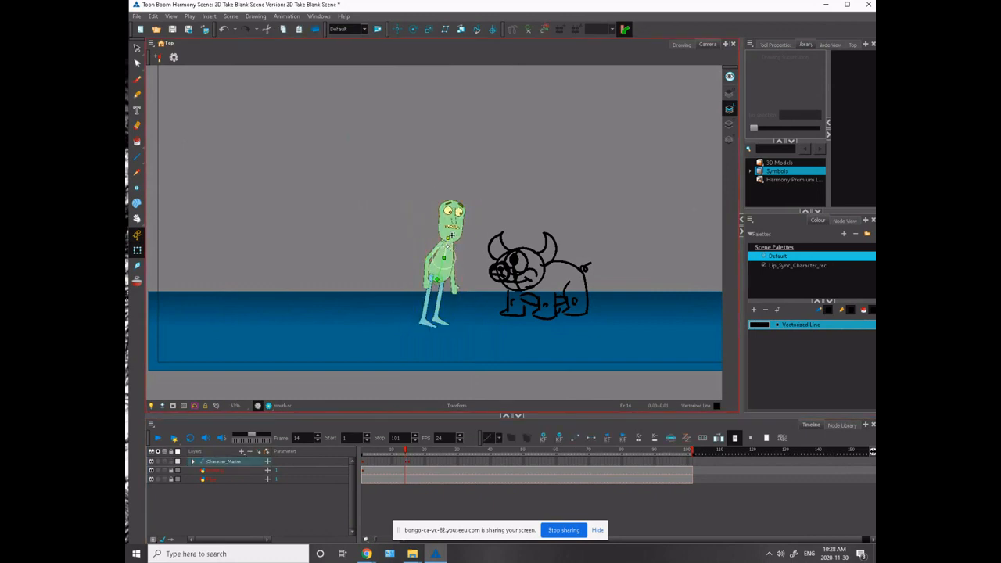
pyautogui.scroll(3, 442, 248)
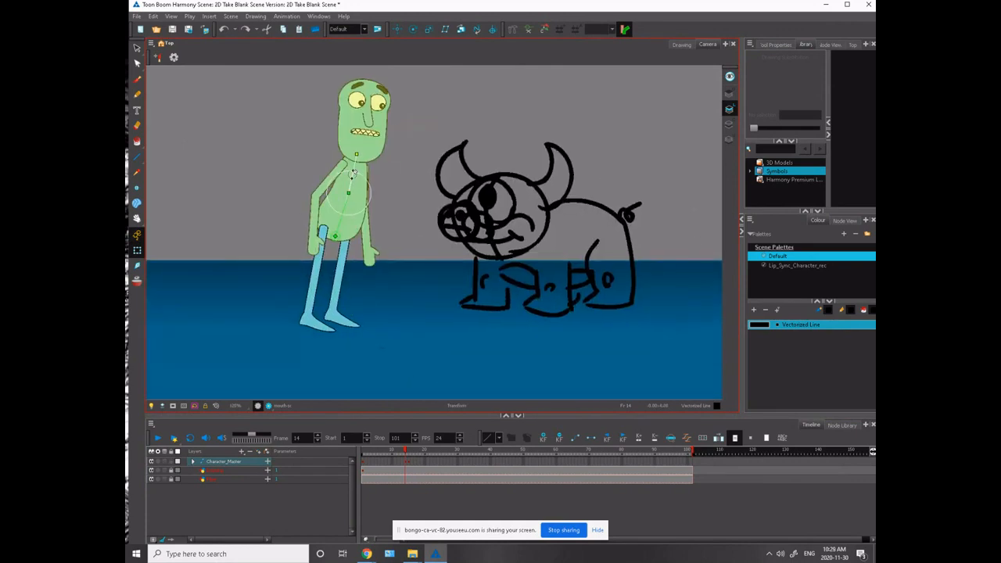
pyautogui.moveTo(356, 155); pyautogui.dragTo(368, 158)
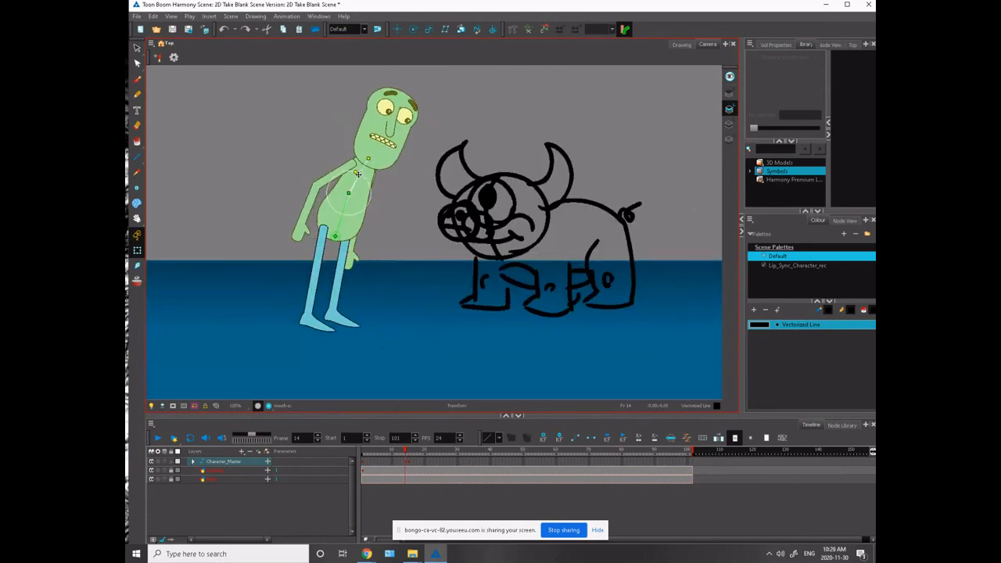
# - Swing the front thigh toward the monster and bend its knee so the lower leg angles back down
pyautogui.press('space')
pyautogui.moveTo(269, 212)
pyautogui.mouseDown()
pyautogui.moveTo(276, 192)
pyautogui.moveTo(305, 238)
pyautogui.moveTo(385, 234)
pyautogui.mouseUp()
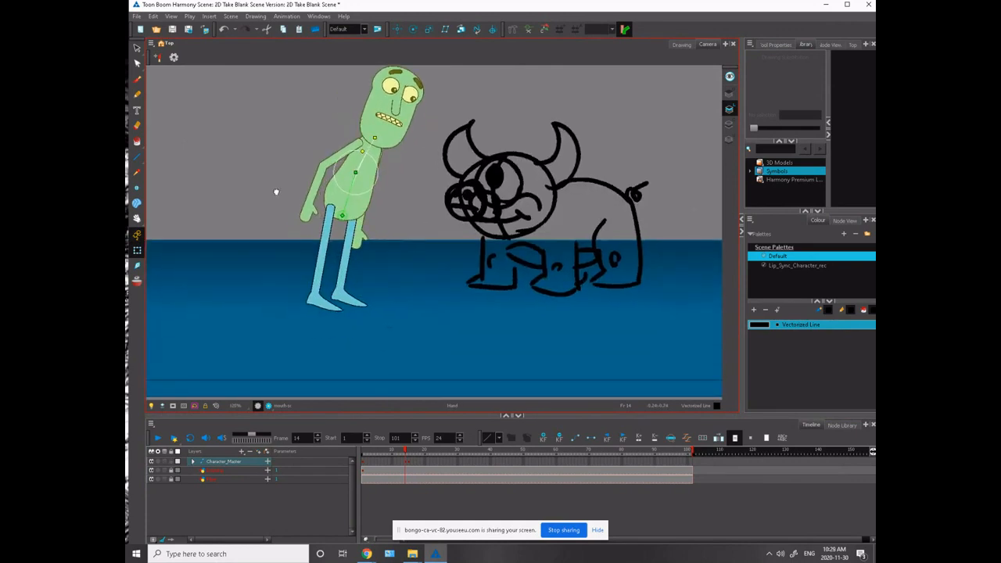
pyautogui.click(313, 208)
pyautogui.click(386, 235)
pyautogui.moveTo(440, 259)
pyautogui.mouseDown()
pyautogui.moveTo(435, 279)
pyautogui.moveTo(358, 276)
pyautogui.moveTo(398, 285)
pyautogui.mouseUp()
pyautogui.click(361, 278)
# - Swing the other thigh out behind the body and lift its lower leg into a running pose
pyautogui.click(353, 222)
pyautogui.moveTo(355, 222)
pyautogui.mouseDown()
pyautogui.moveTo(368, 227)
pyautogui.moveTo(346, 247)
pyautogui.mouseUp()
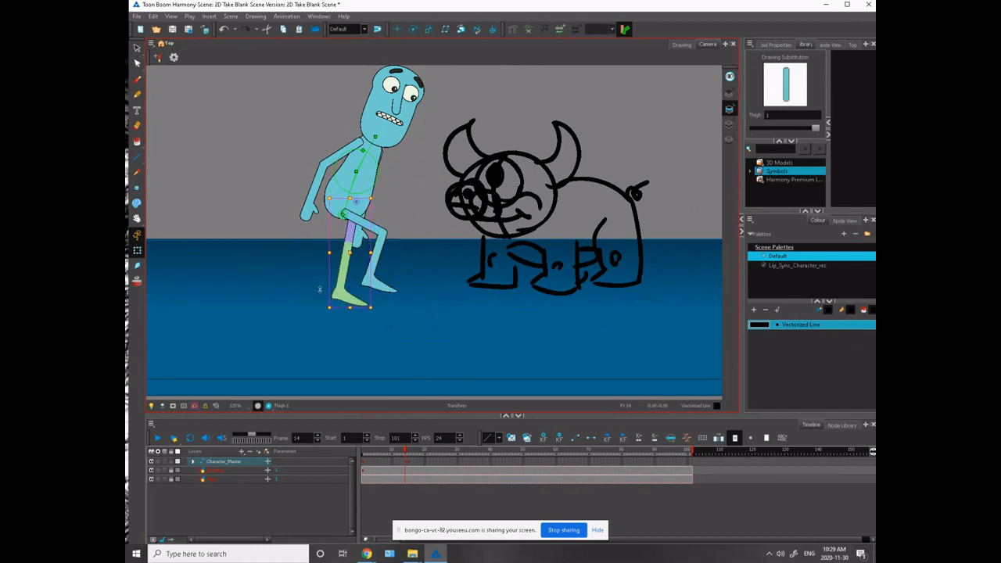
pyautogui.moveTo(323, 309); pyautogui.dragTo(317, 223)
pyautogui.click(268, 210)
pyautogui.click(288, 242)
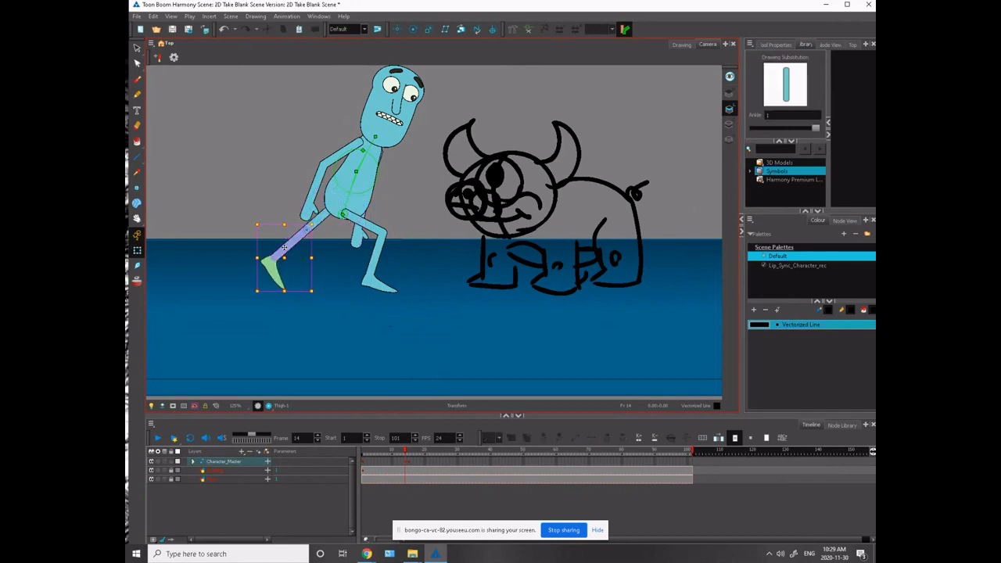
pyautogui.moveTo(254, 218); pyautogui.dragTo(292, 163)
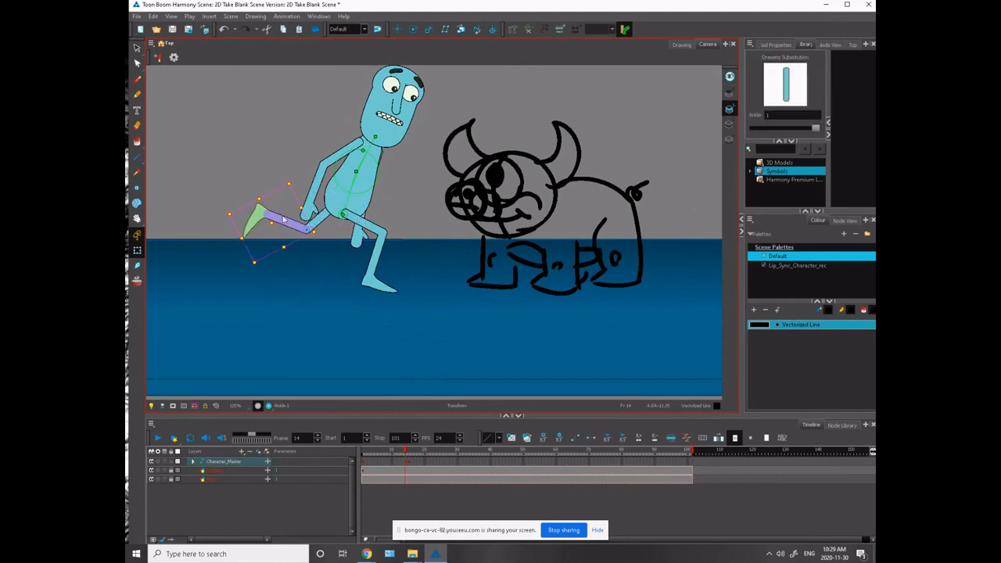
# - Fine-tune the angle of the front foot so it sits flat on the floor under the bent front leg
pyautogui.click(379, 283)
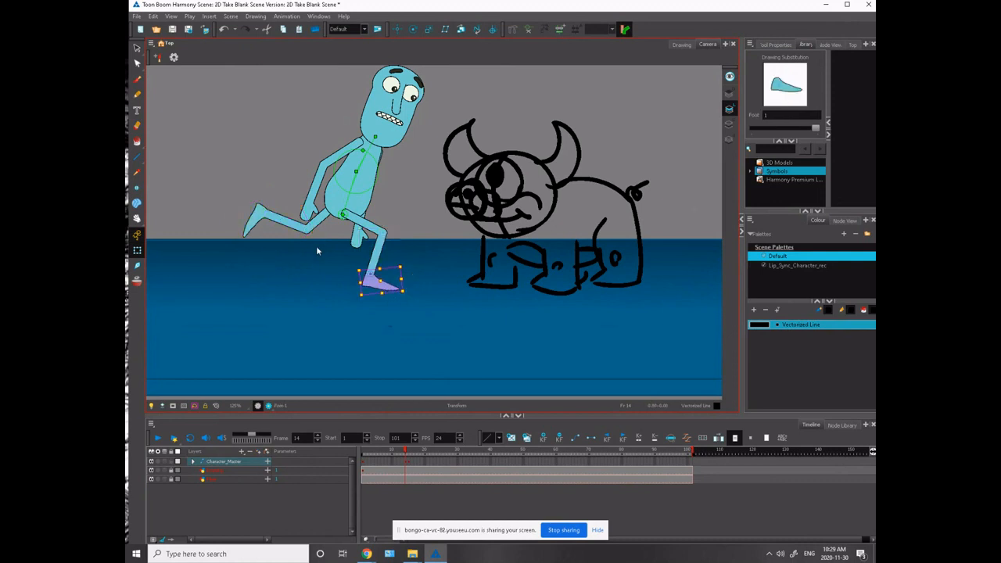
pyautogui.scroll(3, 317, 250)
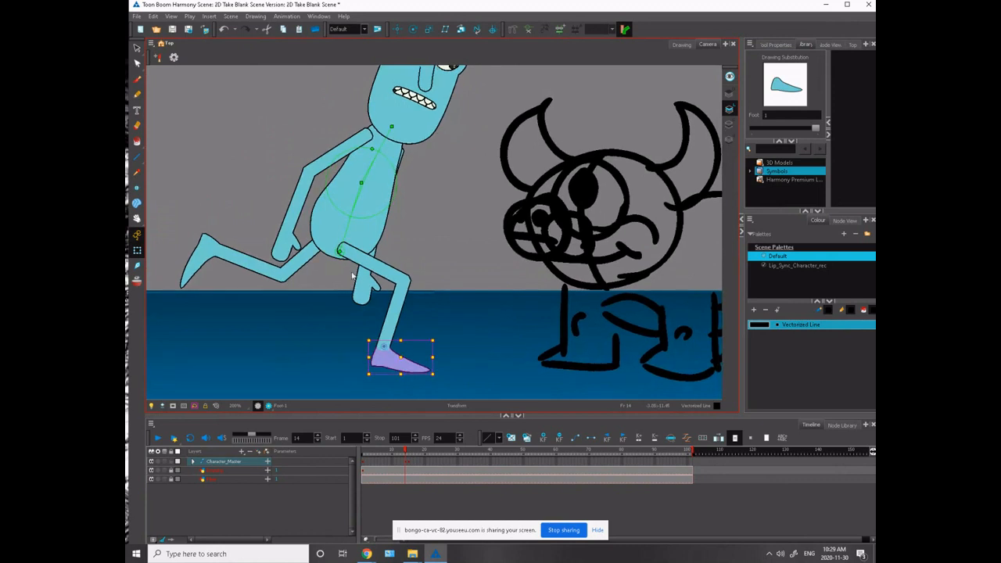
pyautogui.click(397, 306)
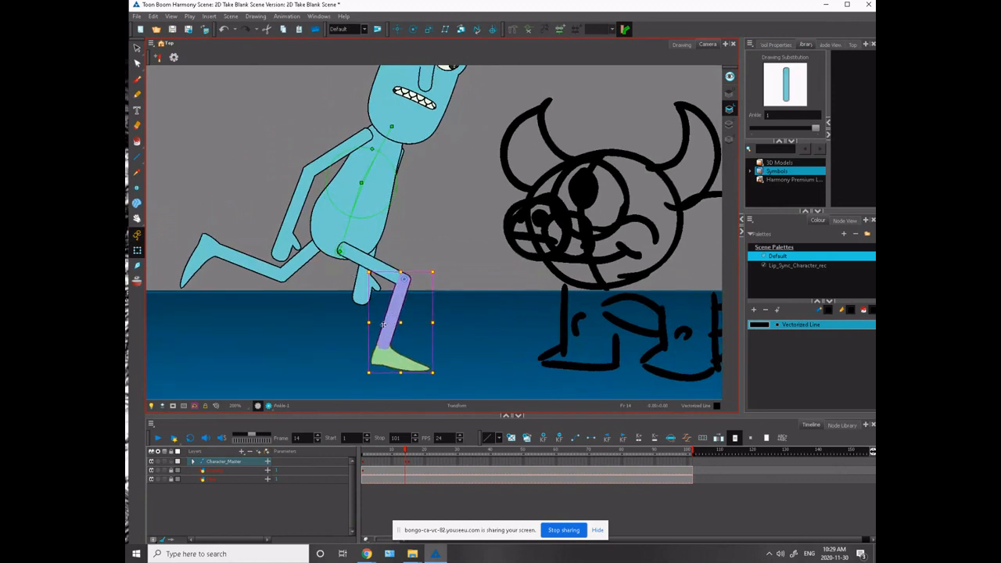
pyautogui.click(341, 340)
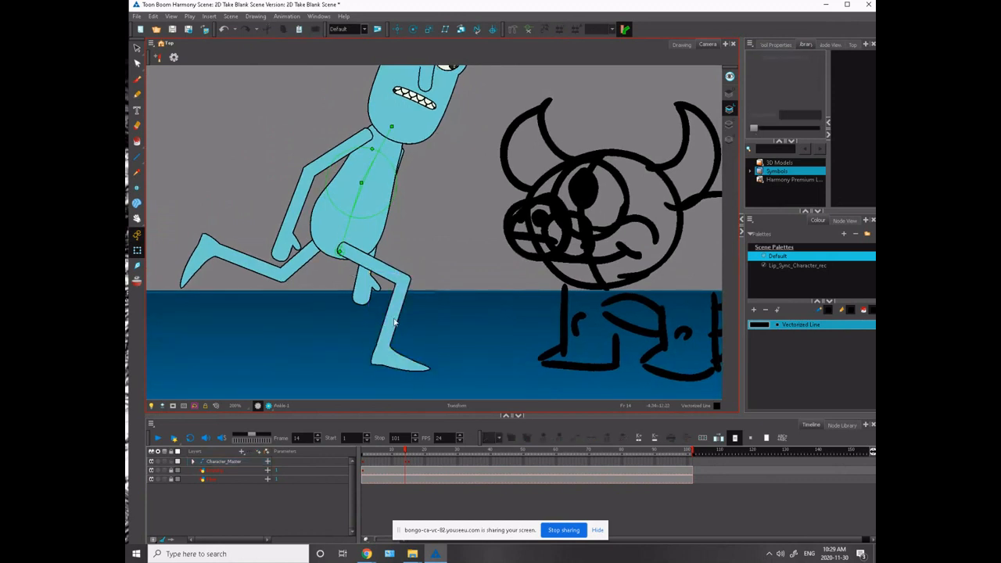
pyautogui.scroll(-3, 295, 199)
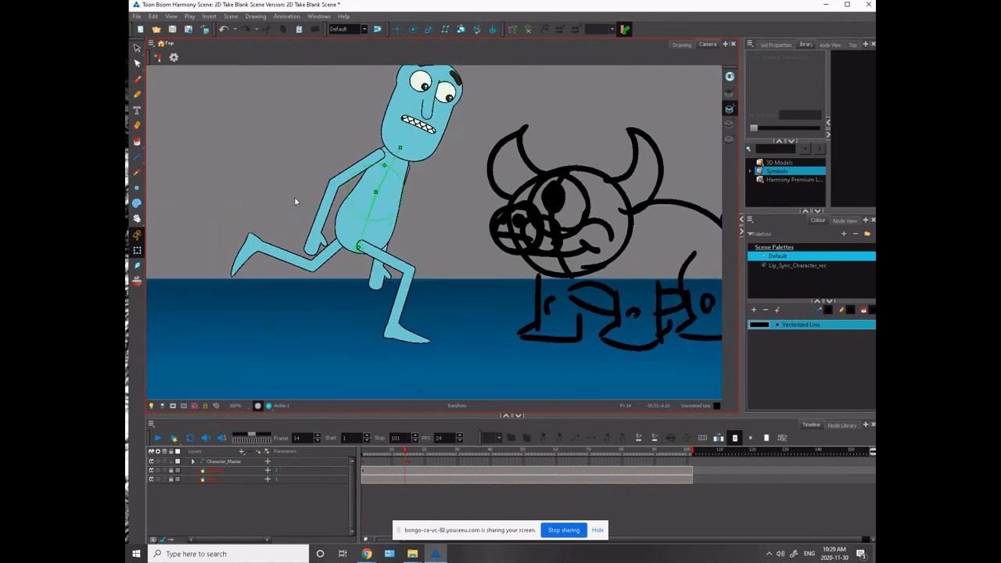
# - Raise the trailing leg's thigh slightly and fine-tune the angle of its lower leg
pyautogui.click(363, 284)
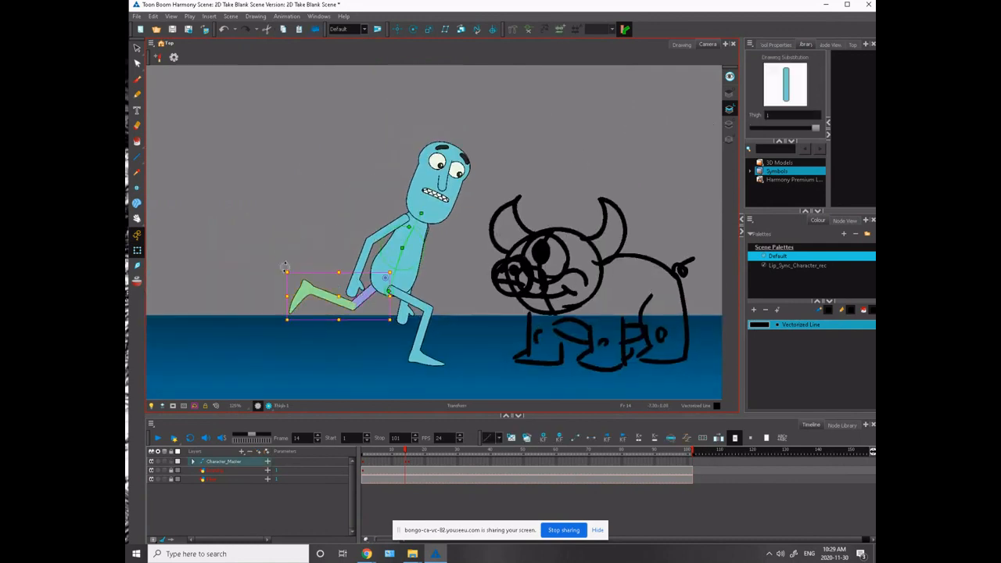
pyautogui.moveTo(286, 268)
pyautogui.mouseDown()
pyautogui.moveTo(289, 244)
pyautogui.moveTo(294, 256)
pyautogui.moveTo(279, 262)
pyautogui.mouseUp()
pyautogui.click(290, 244)
pyautogui.click(315, 284)
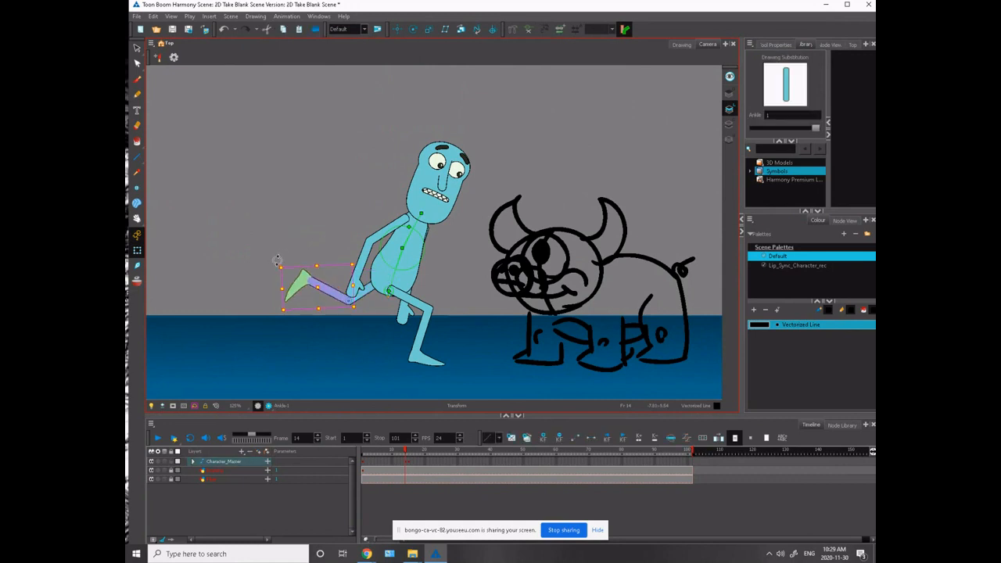
# - Swing the near upper arm out behind the back and bend the elbow so the forearm hangs down
pyautogui.click(376, 233)
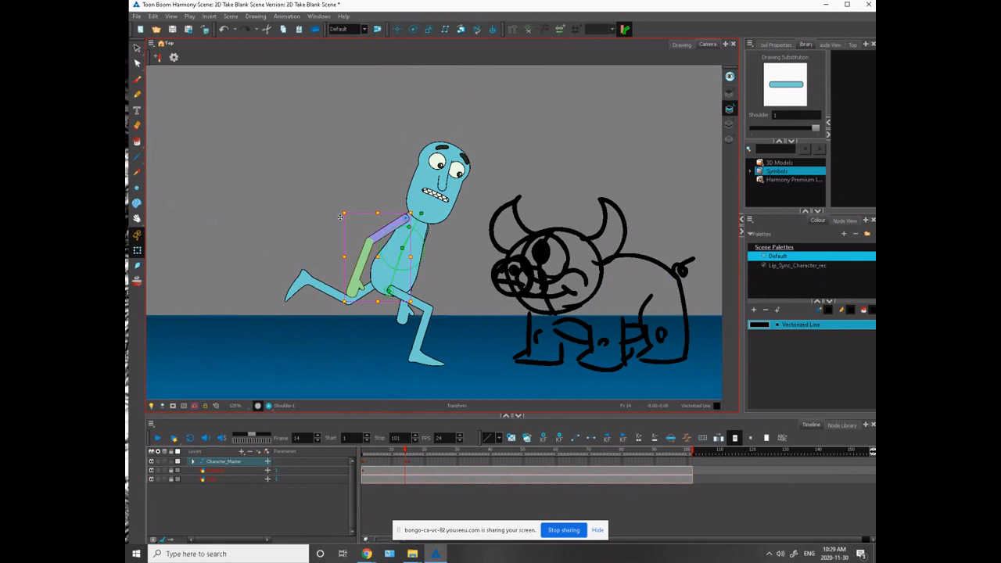
pyautogui.moveTo(340, 217); pyautogui.dragTo(361, 151)
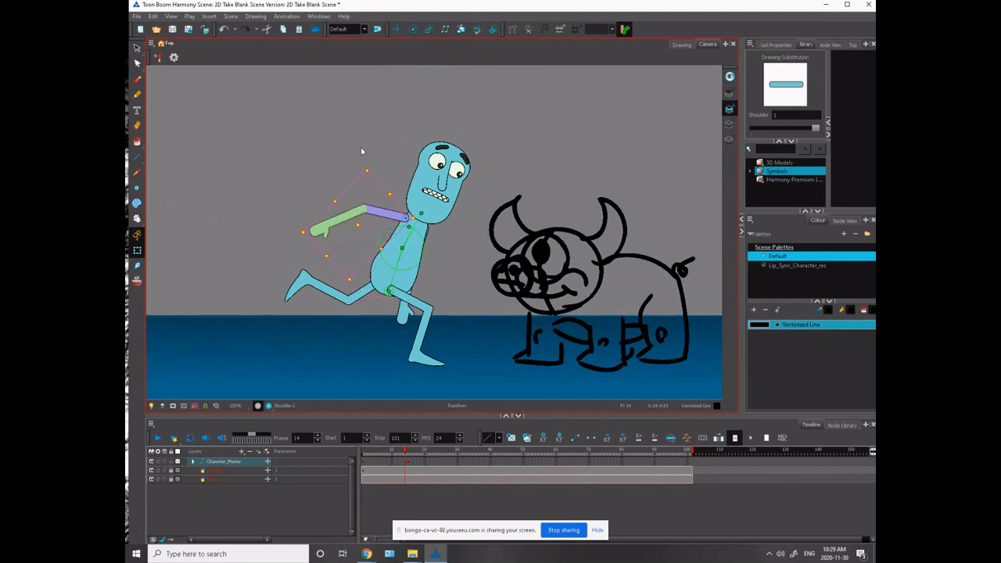
pyautogui.click(330, 208)
pyautogui.moveTo(306, 197)
pyautogui.mouseDown()
pyautogui.moveTo(324, 238)
pyautogui.moveTo(276, 279)
pyautogui.mouseUp()
# - Swing the far arm forward toward the monster and bend its elbow so the hand is raised beside the face
pyautogui.press('2')
pyautogui.press('2')
pyautogui.press('space')
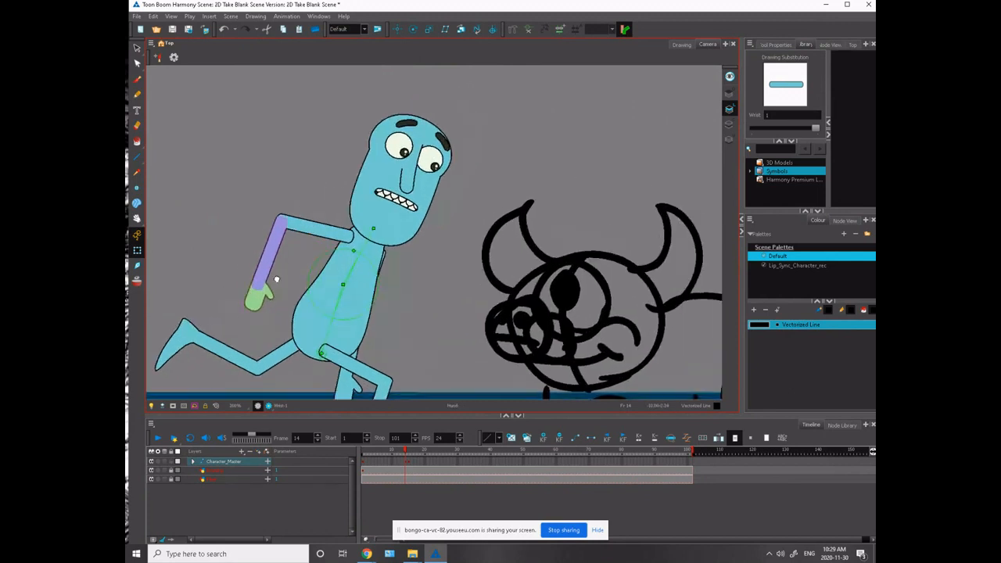
pyautogui.click(382, 267)
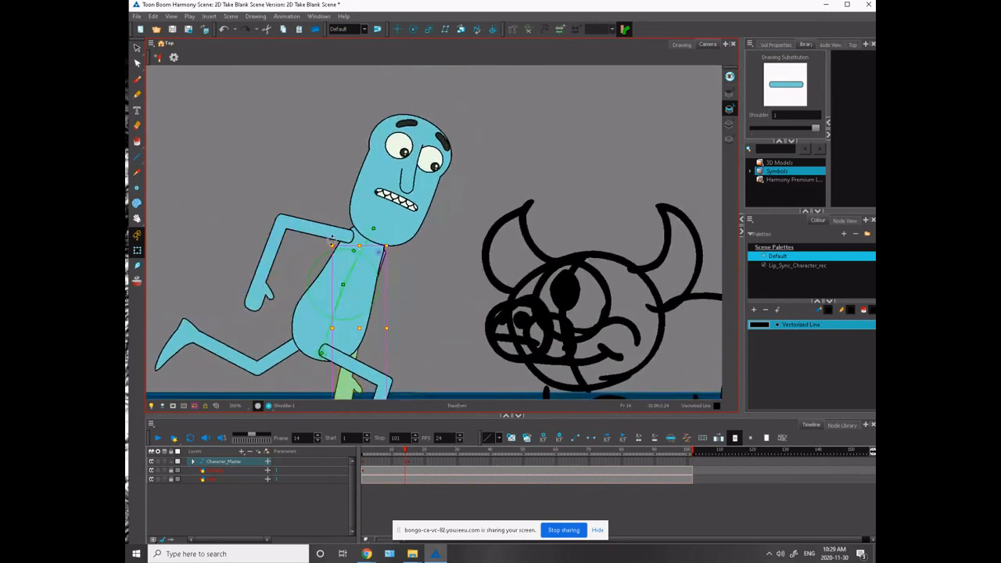
pyautogui.moveTo(332, 240); pyautogui.dragTo(376, 266)
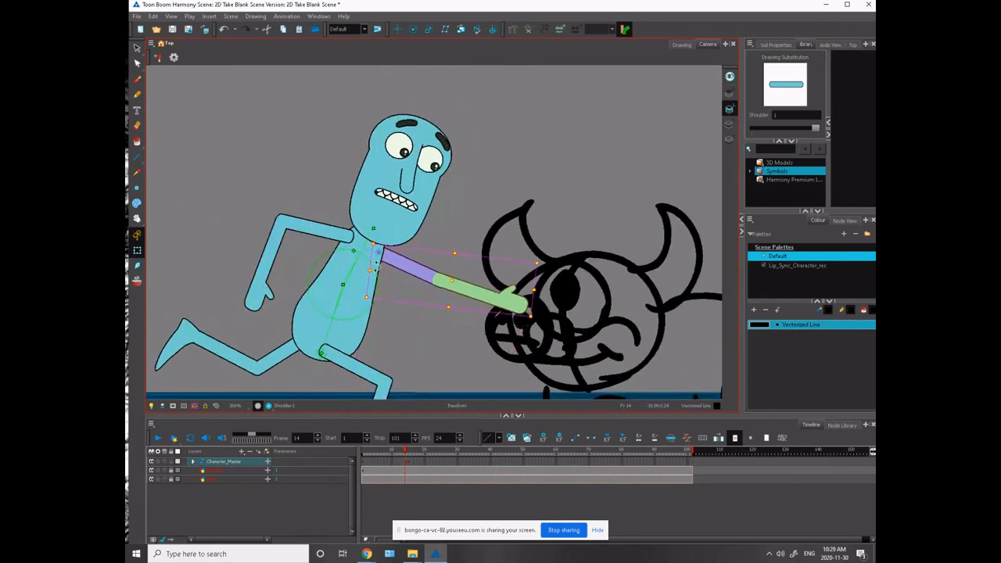
pyautogui.press('Escape')
pyautogui.click(456, 284)
pyautogui.moveTo(536, 260); pyautogui.dragTo(424, 204)
pyautogui.moveTo(452, 247); pyautogui.dragTo(455, 249)
pyautogui.moveTo(264, 213); pyautogui.dragTo(360, 206)
pyautogui.click(312, 219)
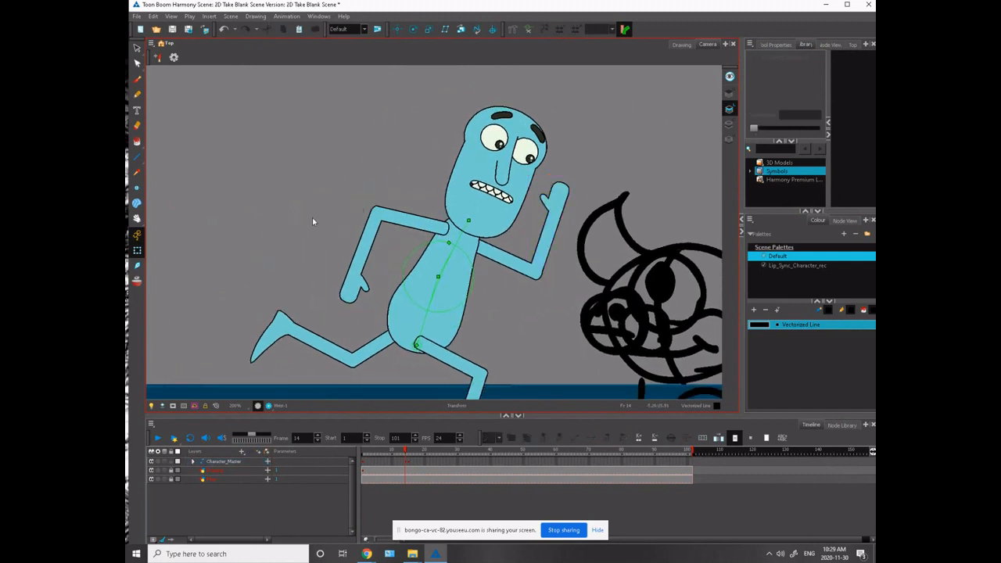
# - Rotate the near upper arm slightly higher behind the back
pyautogui.press('1')
pyautogui.press('1')
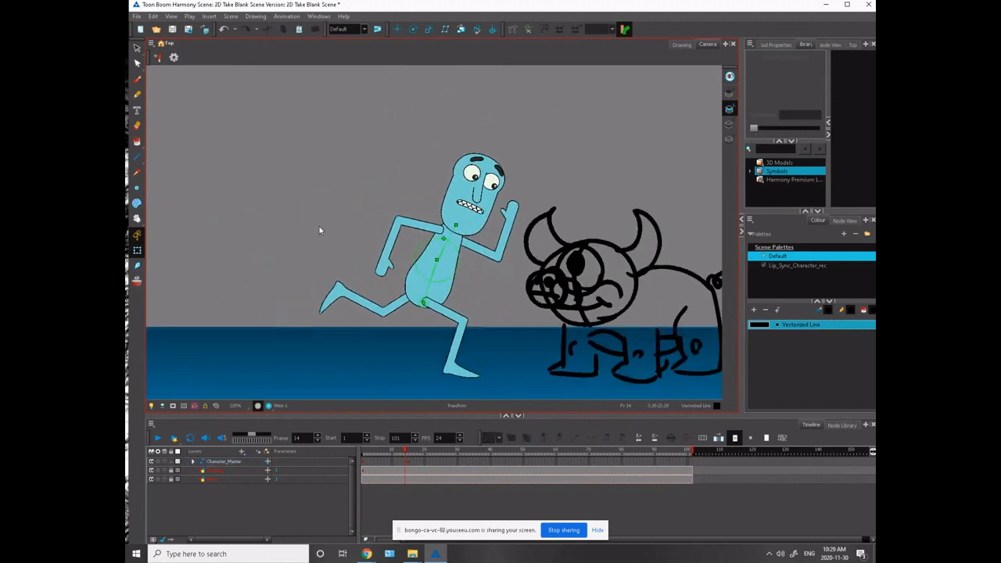
pyautogui.moveTo(323, 233); pyautogui.dragTo(218, 256)
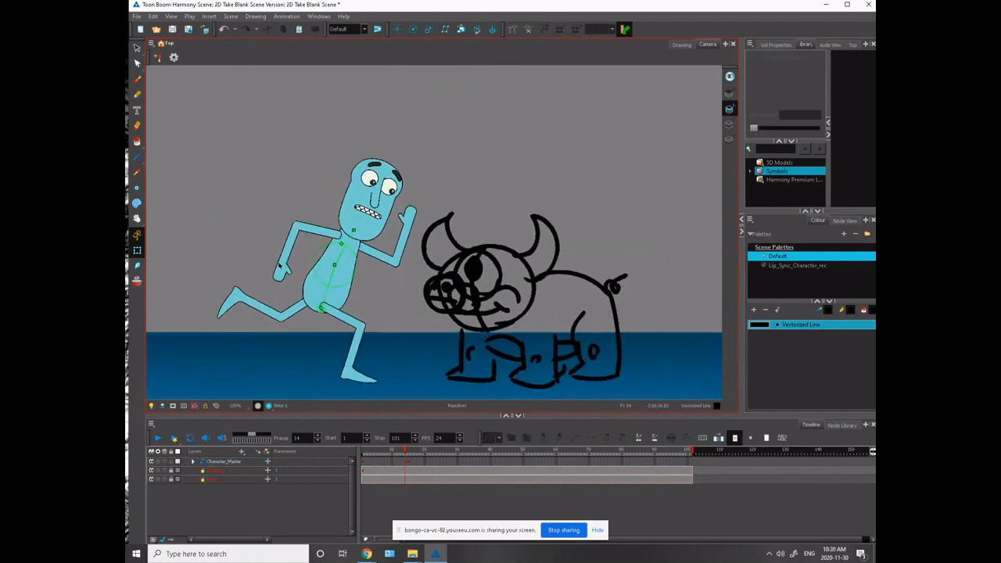
pyautogui.click(316, 229)
pyautogui.moveTo(269, 214); pyautogui.dragTo(273, 201)
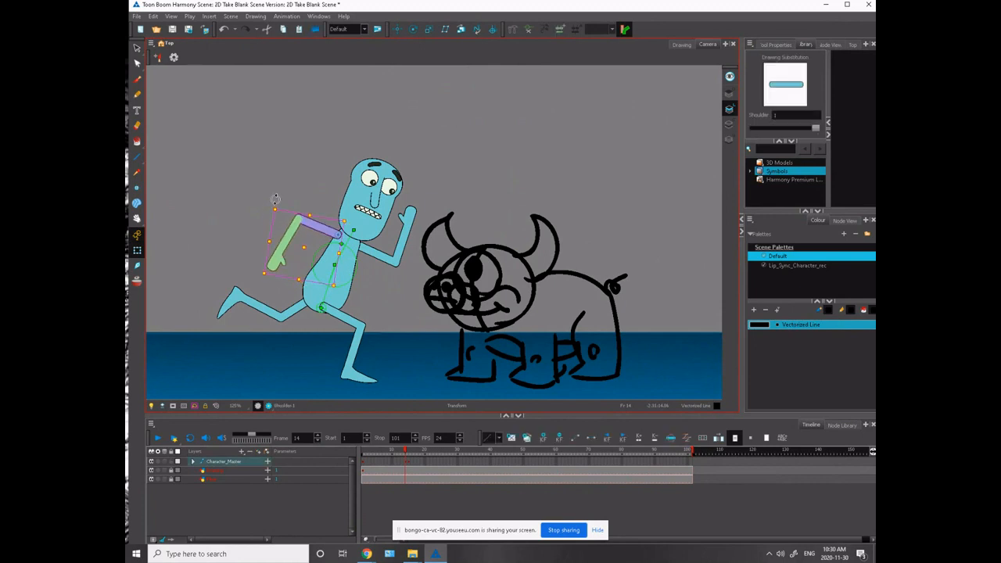
# - Lean the torso slightly further forward and adjust the head's tilt, then compare frames 13 and 14
pyautogui.click(356, 224)
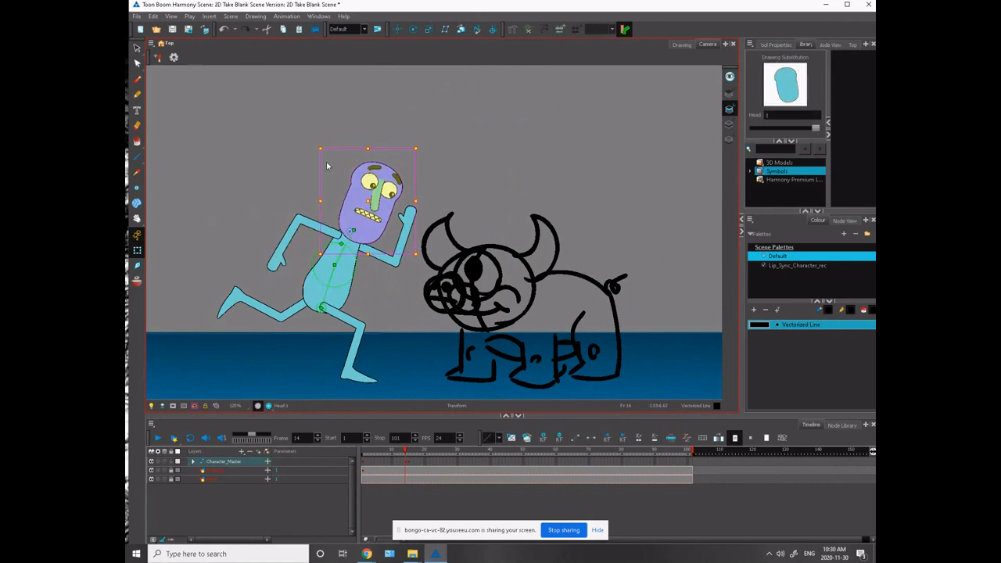
pyautogui.click(333, 268)
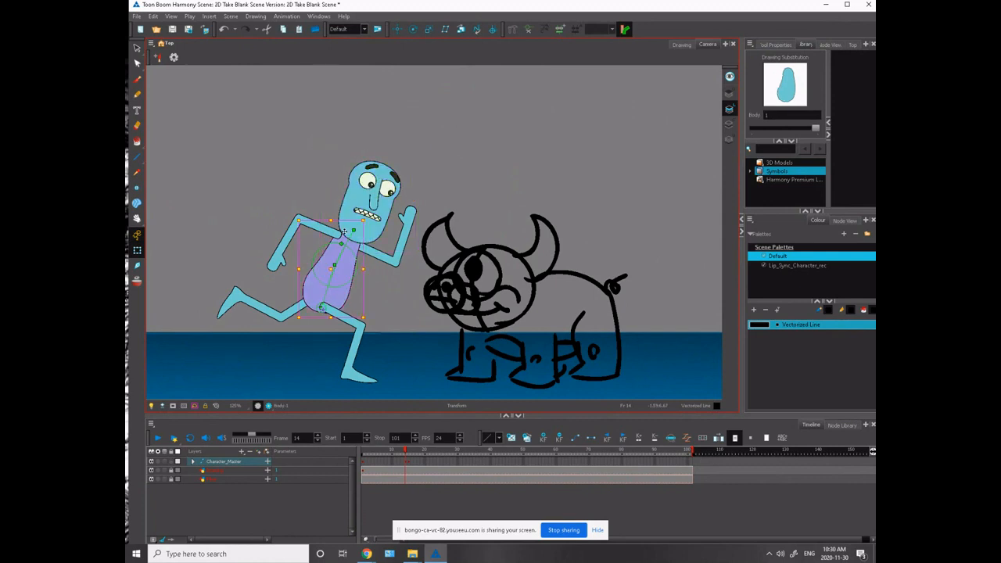
pyautogui.moveTo(331, 221); pyautogui.dragTo(348, 257)
pyautogui.click(350, 209)
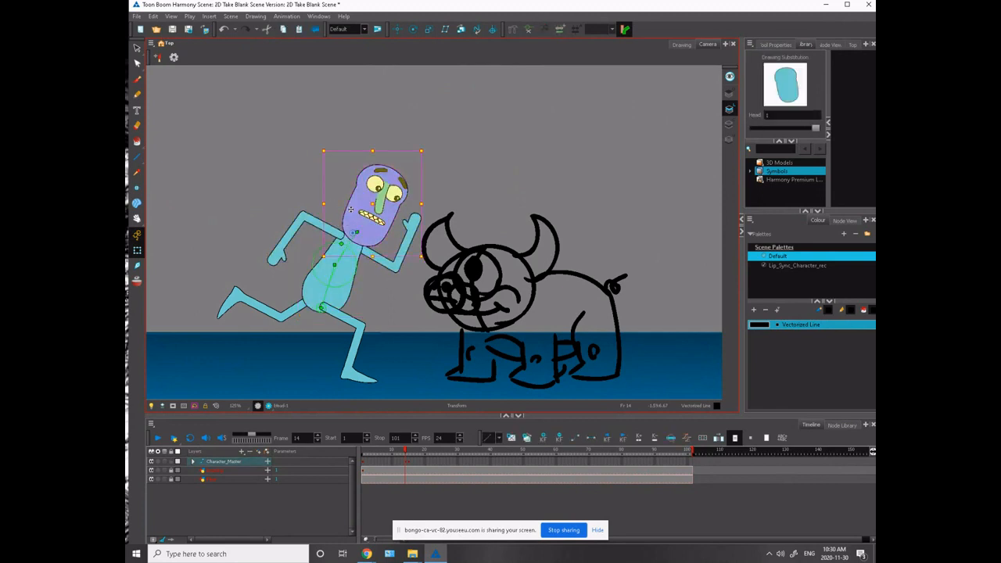
pyautogui.moveTo(322, 143); pyautogui.dragTo(325, 169)
pyautogui.press(',')
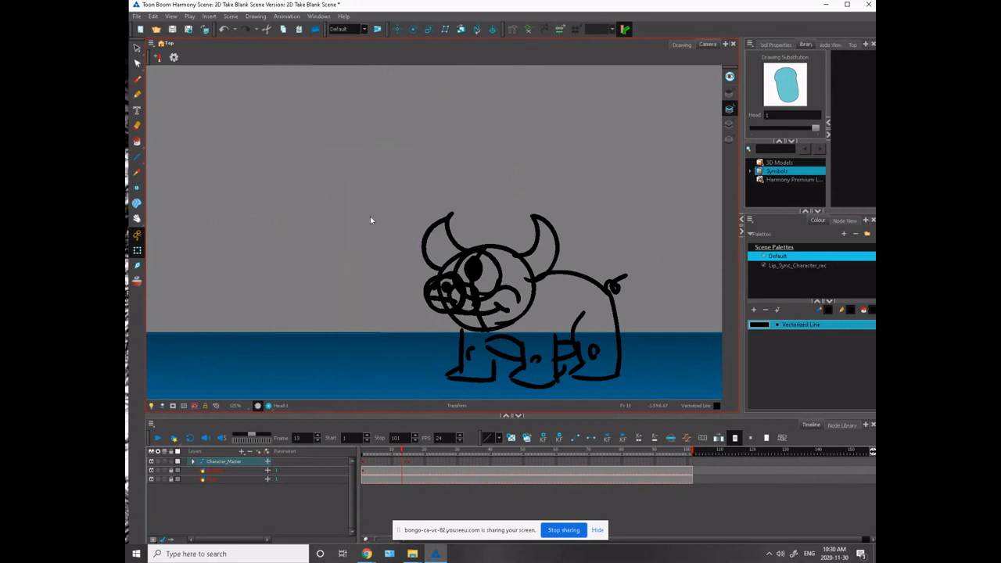
pyautogui.press('.')
pyautogui.press(',')
pyautogui.press('.')
# - Place the running pose's keyframe on frame 13 as well and move the character there back, away from the monster
pyautogui.moveTo(233, 290); pyautogui.dragTo(276, 249)
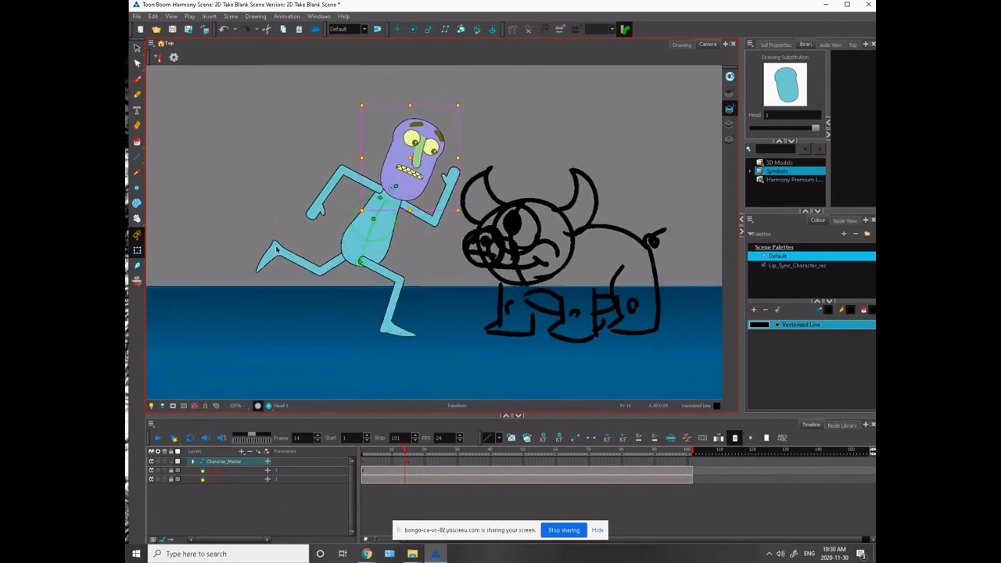
pyautogui.click(325, 262)
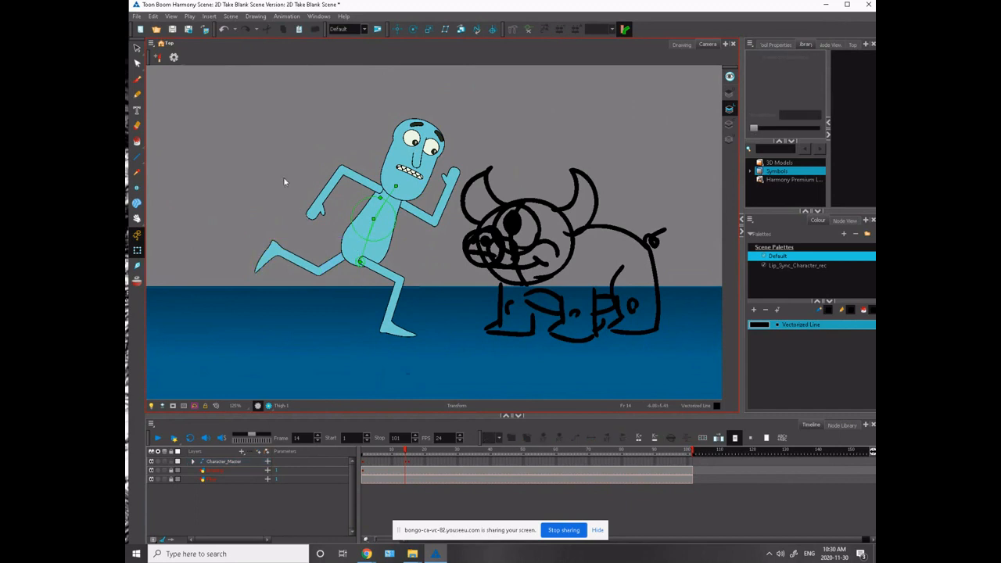
pyautogui.moveTo(284, 179); pyautogui.dragTo(253, 224)
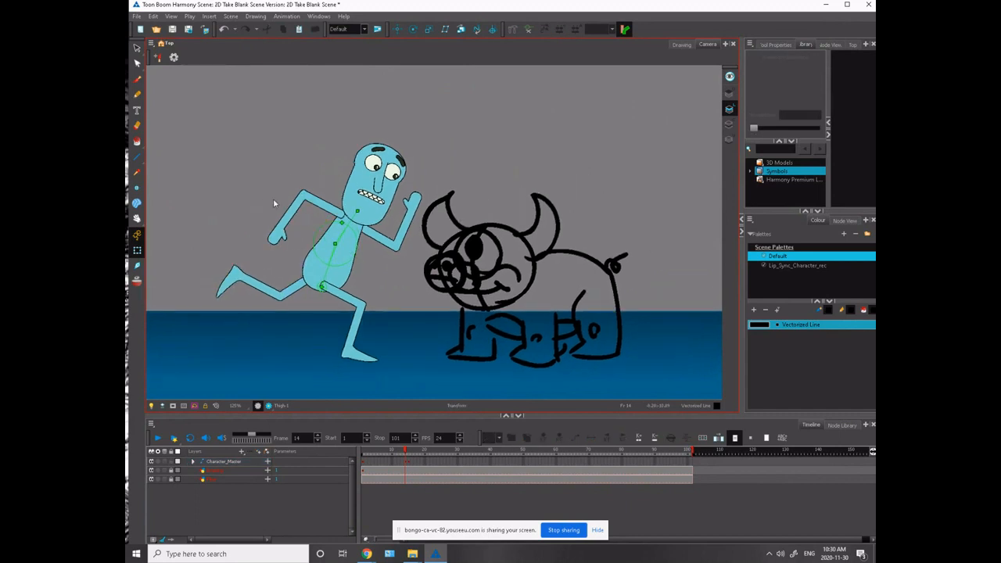
pyautogui.scroll(-5, 272, 200)
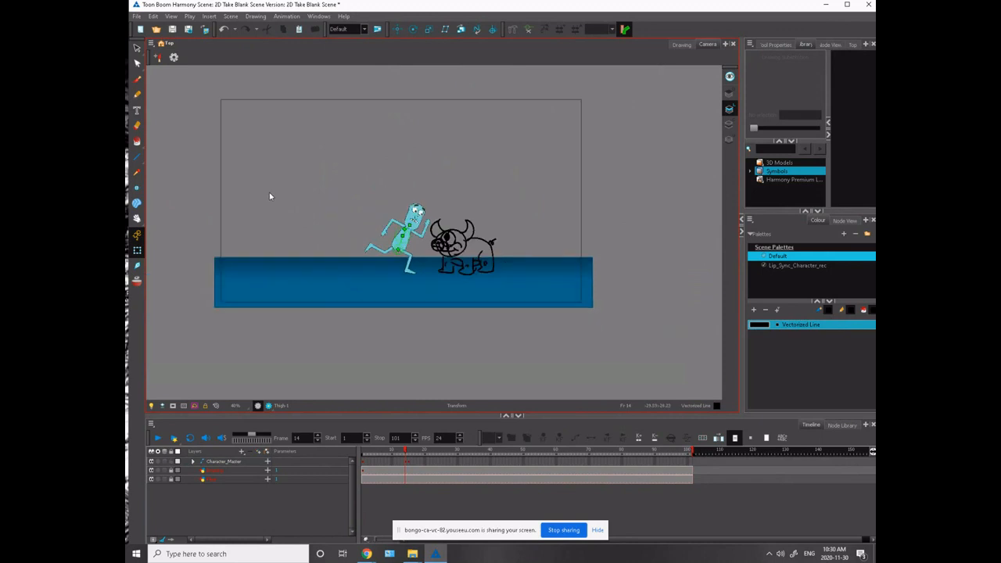
pyautogui.click(406, 461)
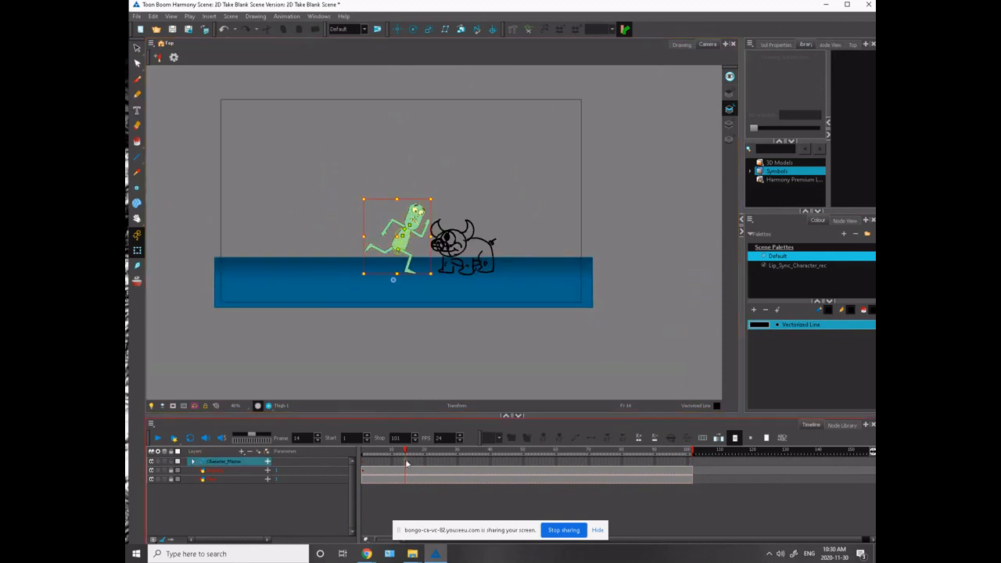
pyautogui.click(403, 452)
pyautogui.moveTo(403, 453); pyautogui.dragTo(405, 463)
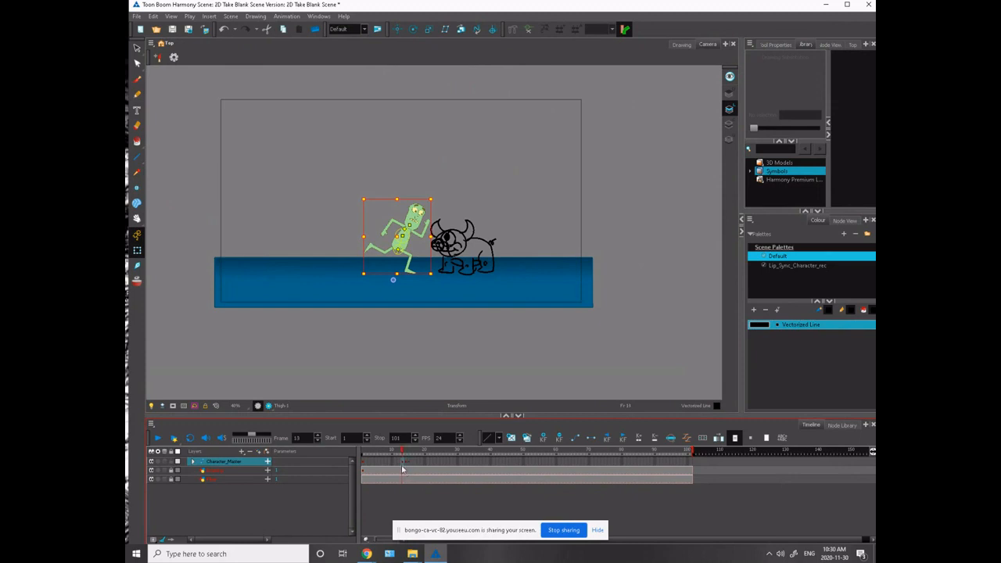
pyautogui.moveTo(409, 264); pyautogui.dragTo(334, 254)
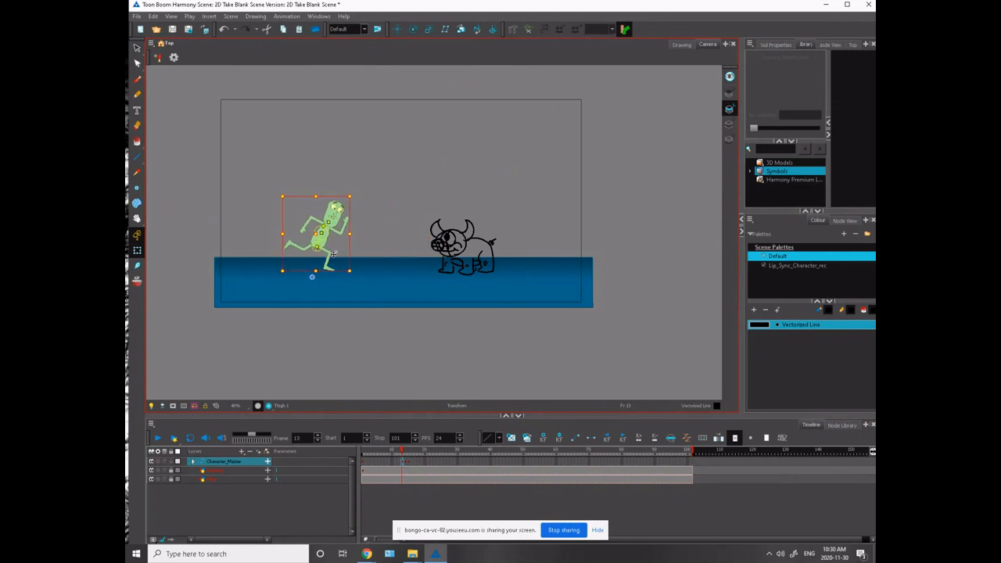
# - Turn on onion skinning and nudge the frame 13 pose slightly farther from the frame 14 pose
pyautogui.click(137, 282)
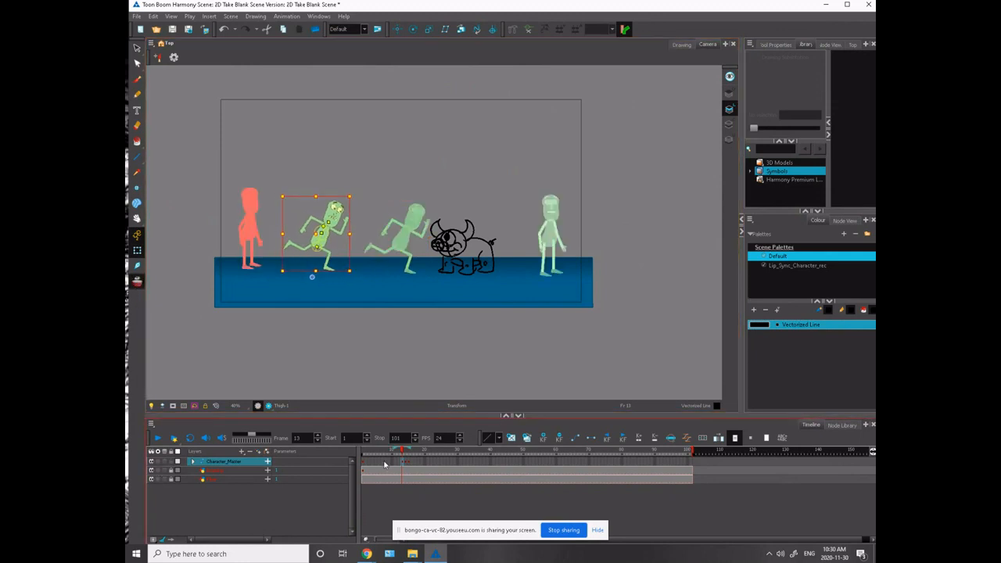
pyautogui.scroll(3, 258, 312)
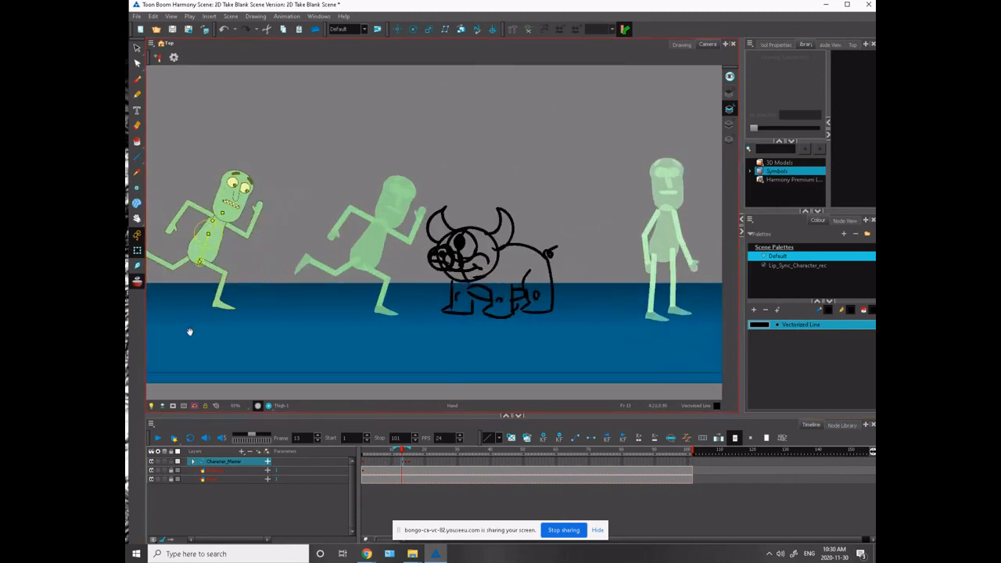
pyautogui.moveTo(189, 326); pyautogui.dragTo(373, 347)
pyautogui.press('Left')
pyautogui.press('Left')
pyautogui.press('Left')
pyautogui.press('Left')
pyautogui.press('Left')
pyautogui.press('Left')
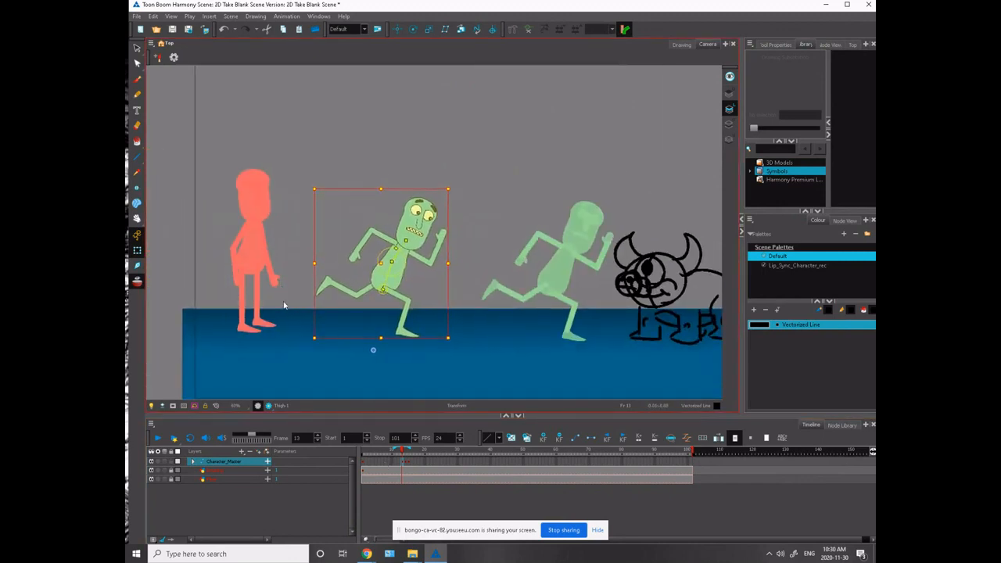
# - Swing the trailing leg's thigh forward beneath the body on frame 13
pyautogui.click(301, 340)
pyautogui.press('2')
pyautogui.press('2')
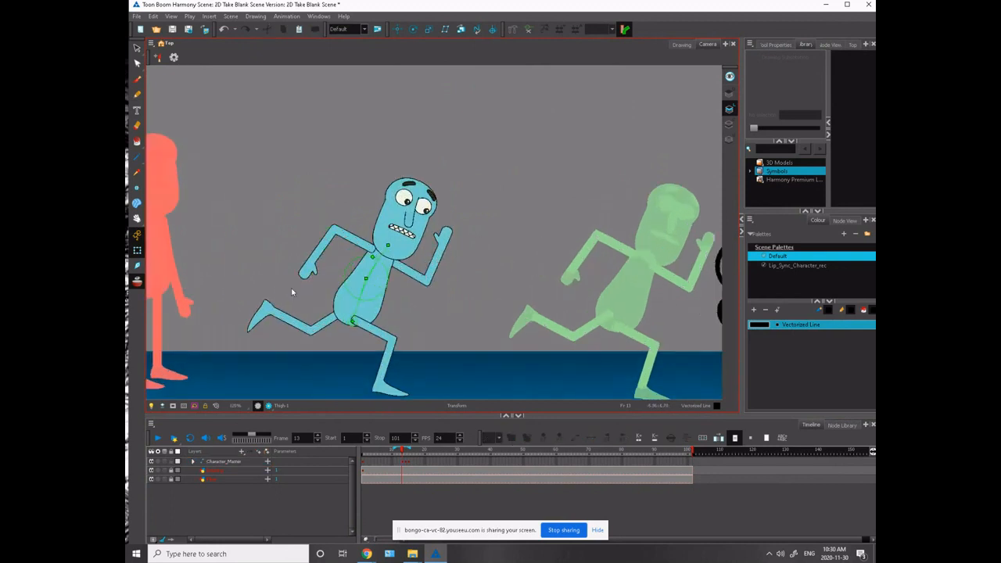
pyautogui.moveTo(255, 259); pyautogui.dragTo(347, 349)
pyautogui.click(296, 286)
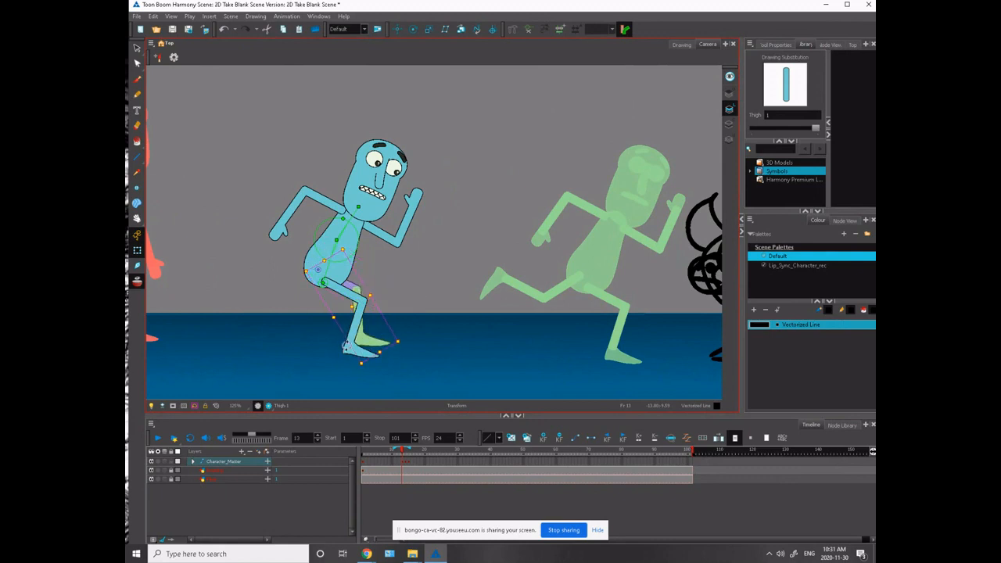
pyautogui.moveTo(352, 281); pyautogui.dragTo(380, 289)
# - Bend the forward-swung leg at the knee and rotate its foot level with the floor
pyautogui.click(373, 317)
pyautogui.click(374, 317)
pyautogui.moveTo(398, 352); pyautogui.dragTo(401, 364)
pyautogui.click(384, 354)
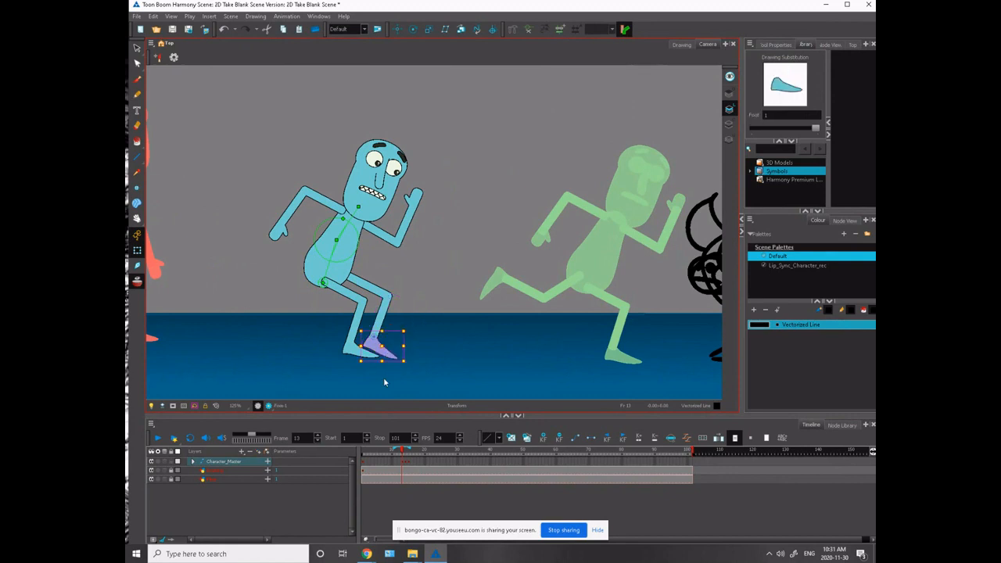
pyautogui.click(385, 381)
pyautogui.click(398, 360)
pyautogui.moveTo(409, 361)
pyautogui.mouseDown()
pyautogui.moveTo(418, 339)
pyautogui.moveTo(416, 352)
pyautogui.mouseUp()
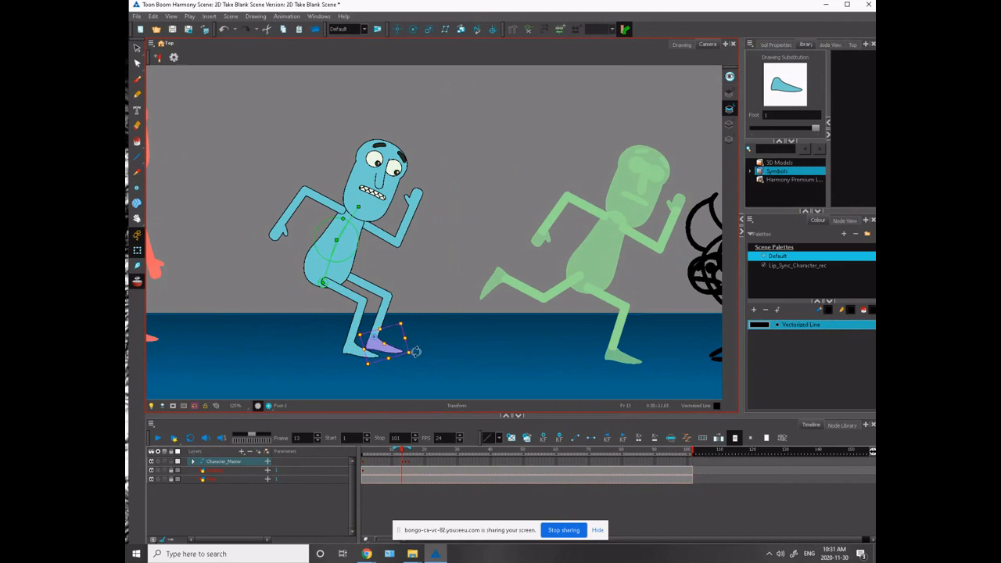
# - Swing the near leg out behind the body with a bent knee and raised foot, and compare it with frame 14
pyautogui.moveTo(371, 284); pyautogui.dragTo(348, 283)
pyautogui.moveTo(386, 358); pyautogui.dragTo(271, 292)
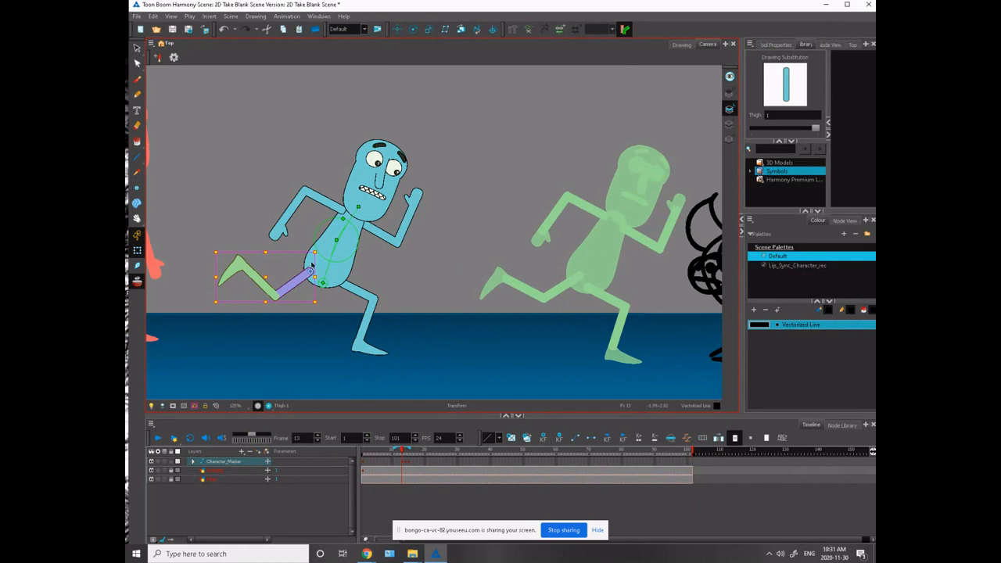
pyautogui.press('.')
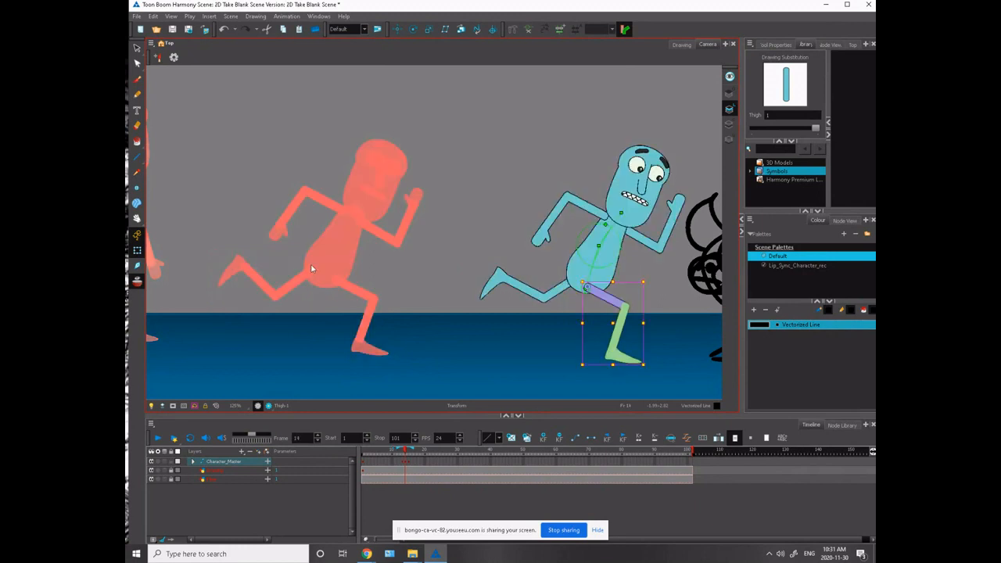
pyautogui.press(',')
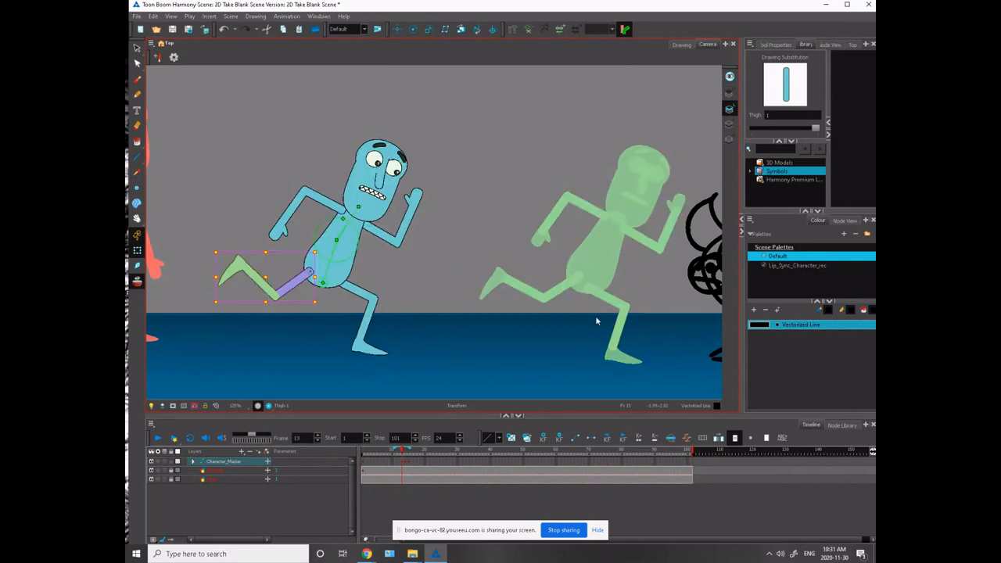
# - Lower the far arm in front of the chest and angle the near forearm down and out behind the back
pyautogui.click(325, 203)
pyautogui.moveTo(367, 267); pyautogui.dragTo(283, 191)
pyautogui.click(274, 189)
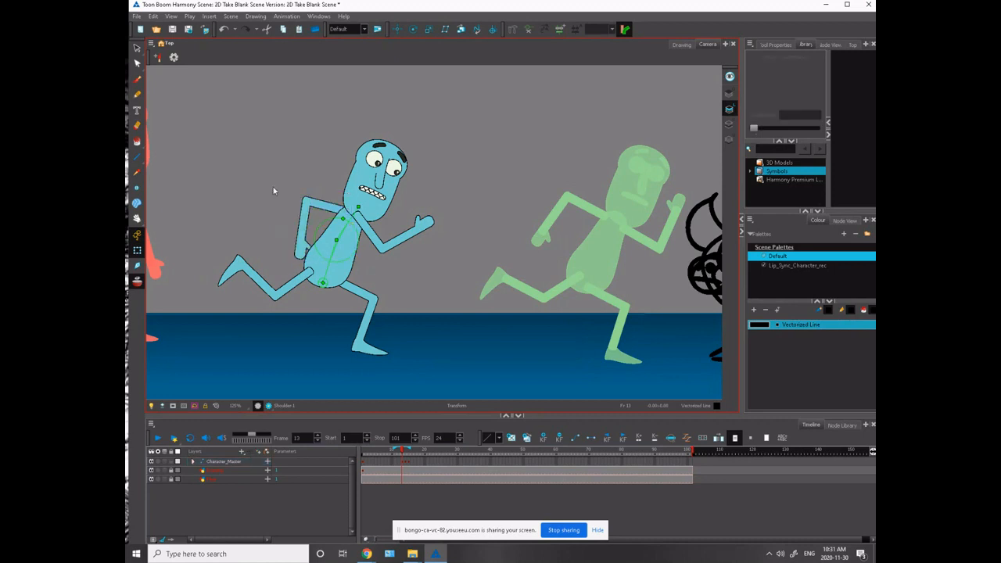
pyautogui.click(303, 229)
pyautogui.moveTo(321, 260); pyautogui.dragTo(292, 263)
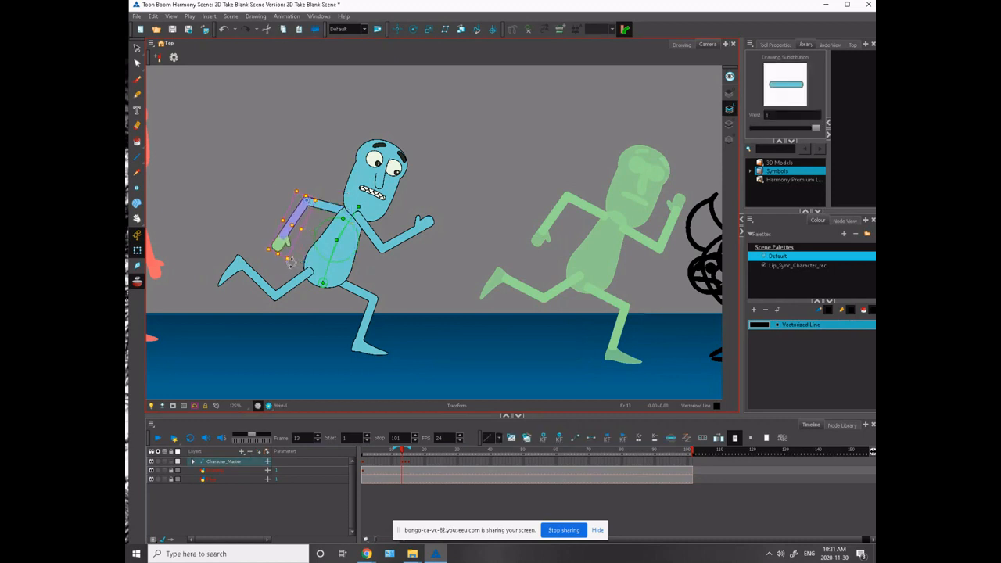
pyautogui.click(267, 201)
# - Turn off onion skinning and flip back and forth through the frames around frame 13 to compare the run poses
pyautogui.press(',')
pyautogui.press(',')
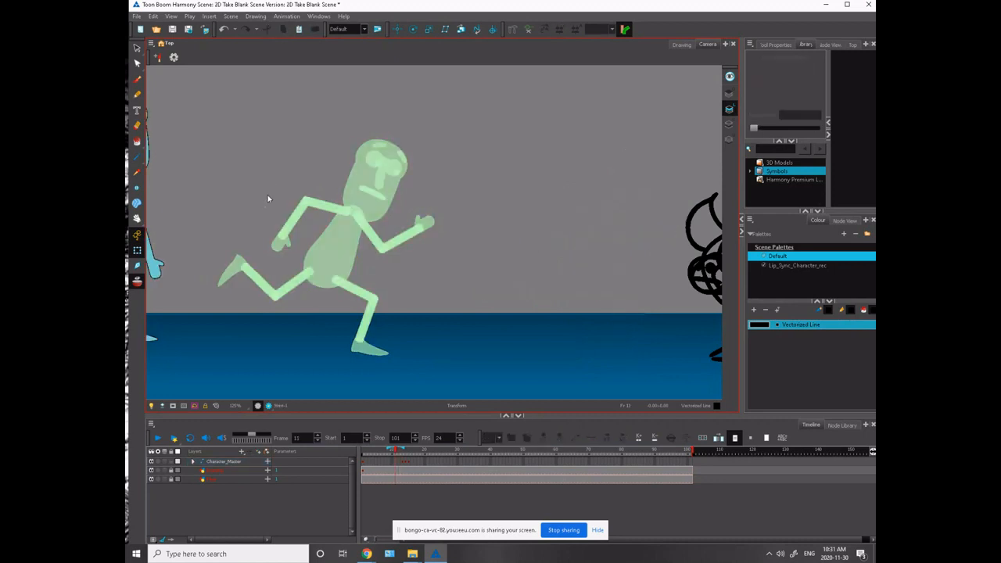
pyautogui.press('.')
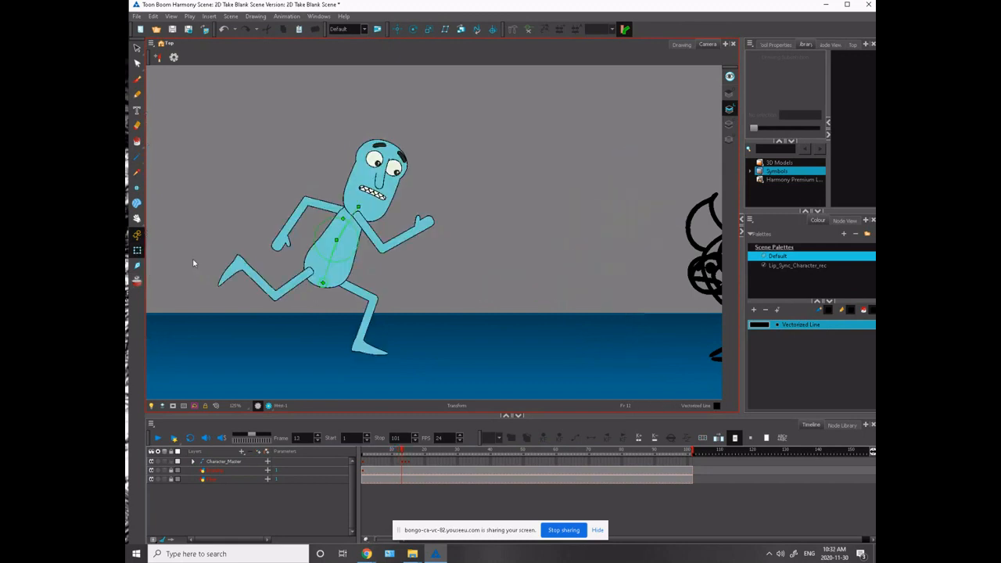
pyautogui.press('.')
pyautogui.press('.')
pyautogui.press(',')
pyautogui.press(',')
pyautogui.press('.')
pyautogui.press('.')
pyautogui.press(',')
pyautogui.press(',')
pyautogui.press(',')
pyautogui.press(',')
# - Shift the character's pupils slightly on frame 13 so the eyes look toward the monster
pyautogui.moveTo(308, 324); pyautogui.dragTo(212, 337)
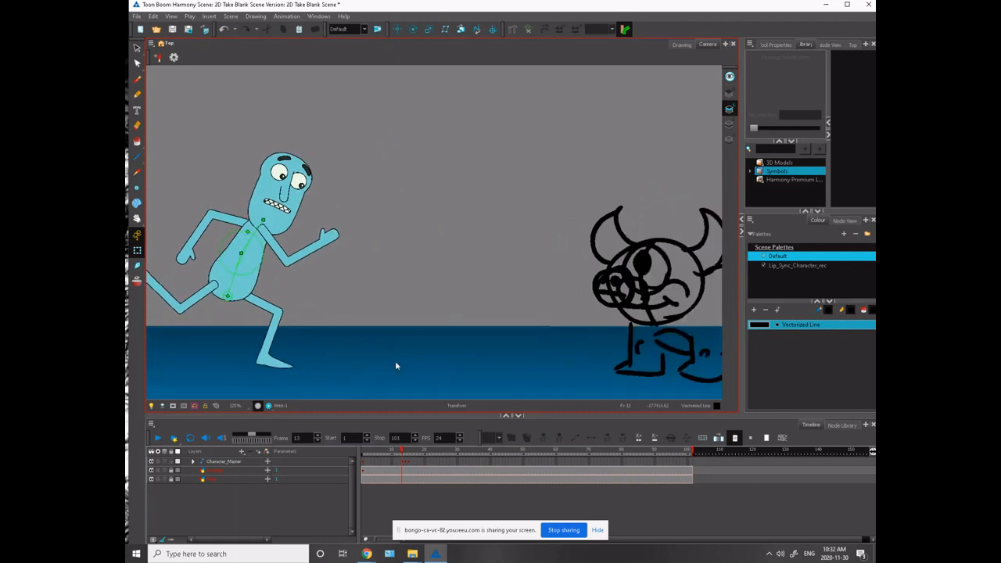
pyautogui.click(283, 175)
pyautogui.click(299, 182)
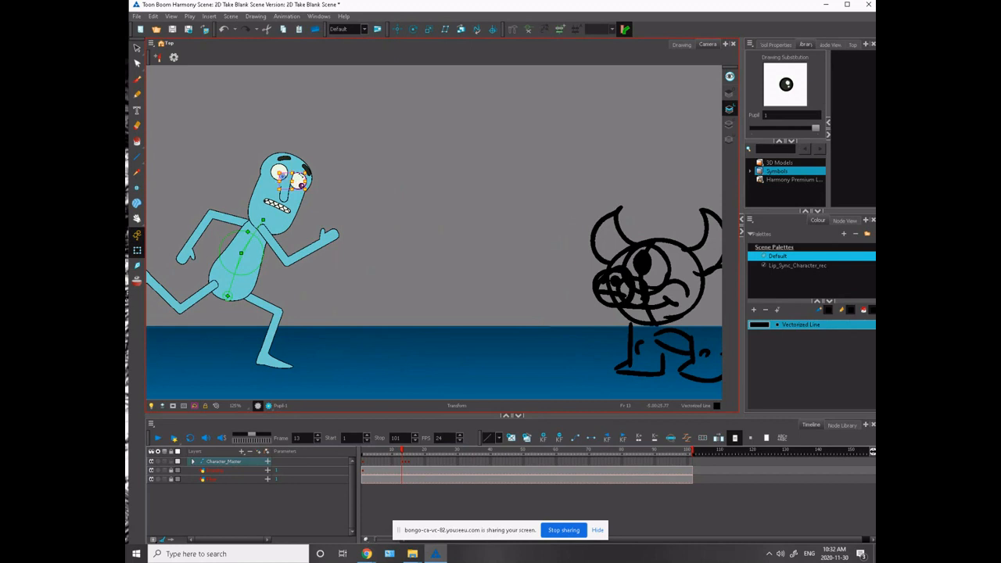
pyautogui.moveTo(300, 181); pyautogui.dragTo(302, 179)
pyautogui.click(244, 153)
pyautogui.click(284, 176)
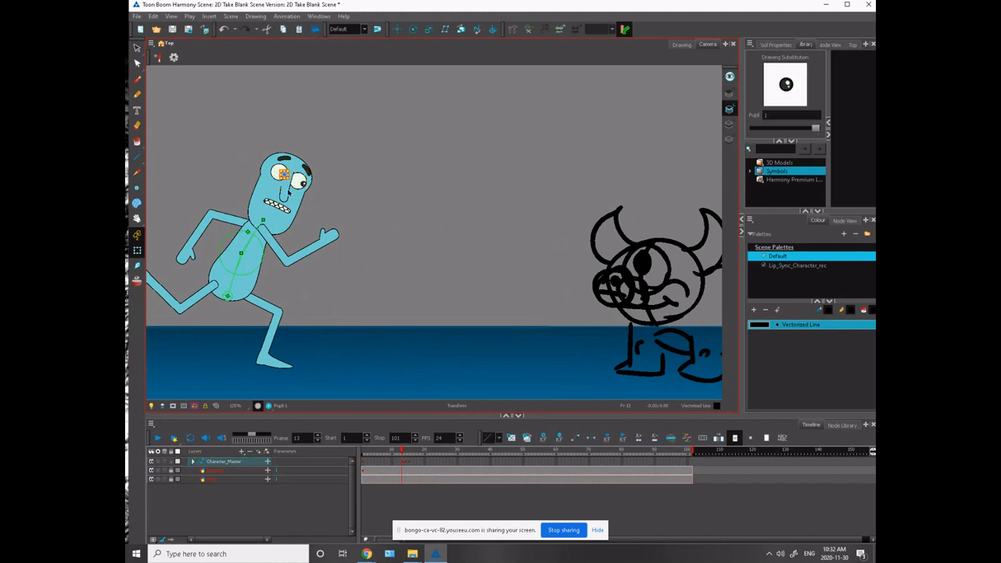
pyautogui.click(238, 162)
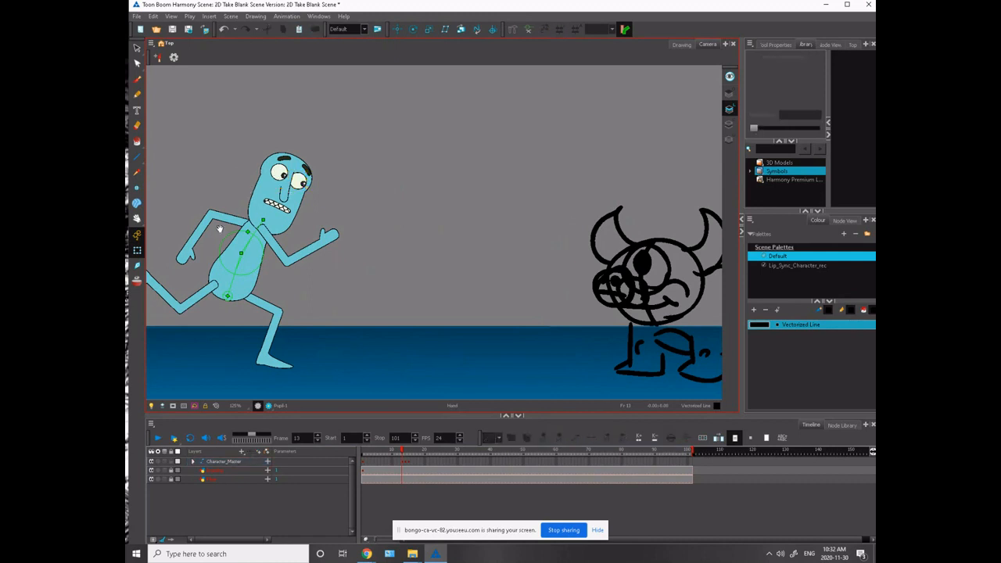
# - Check the frame 13 pose against its neighbouring frame and the full scene, and advance to frame 15
pyautogui.moveTo(221, 254); pyautogui.dragTo(321, 242)
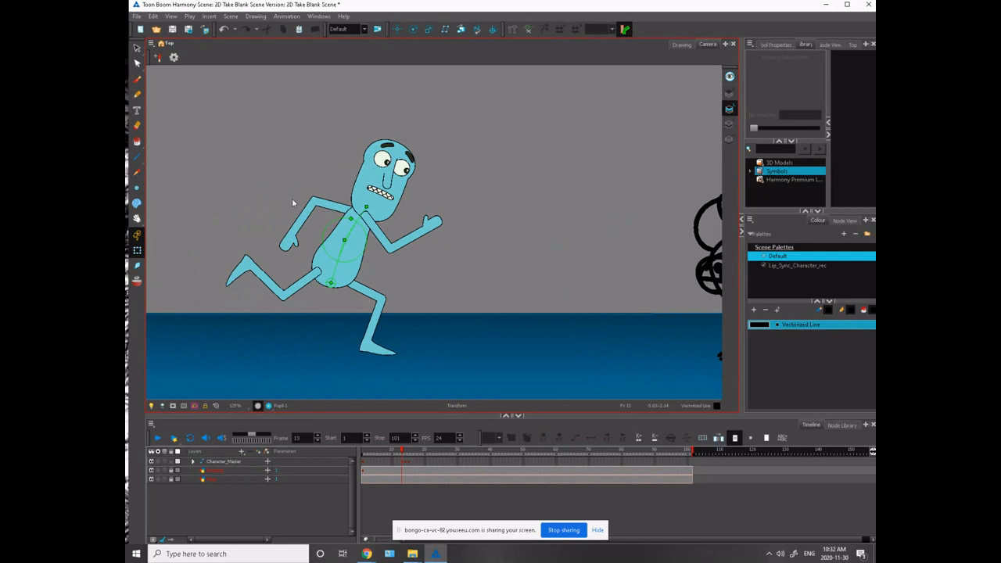
pyautogui.moveTo(300, 254); pyautogui.dragTo(316, 322)
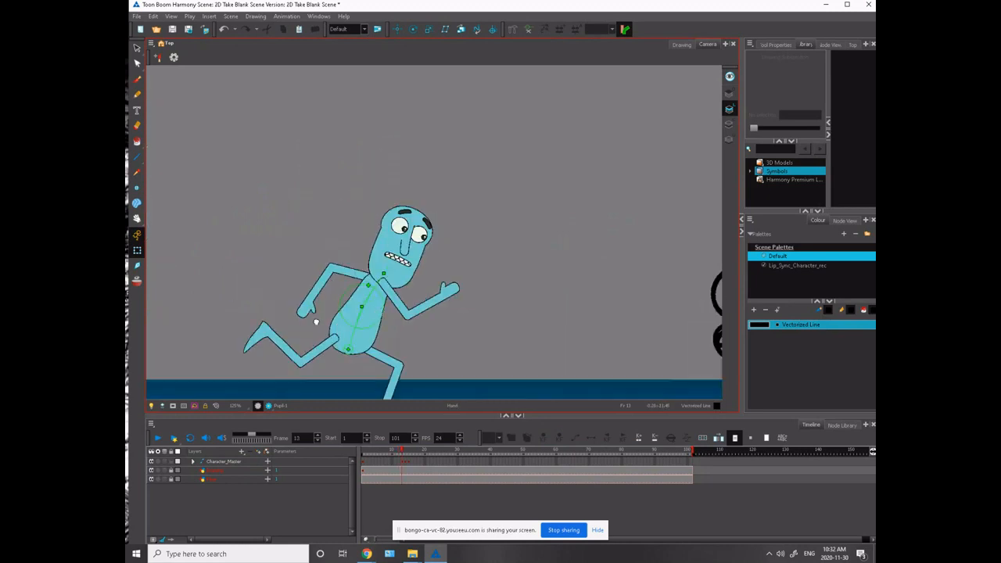
pyautogui.click(385, 286)
pyautogui.click(335, 219)
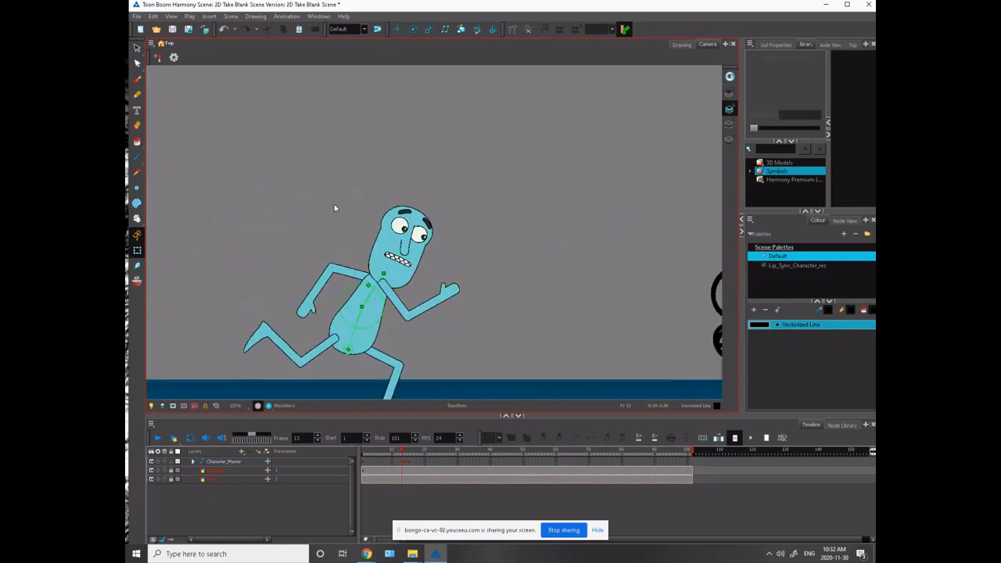
pyautogui.press(',')
pyautogui.press('.')
pyautogui.press('1')
pyautogui.press('1')
pyautogui.press('1')
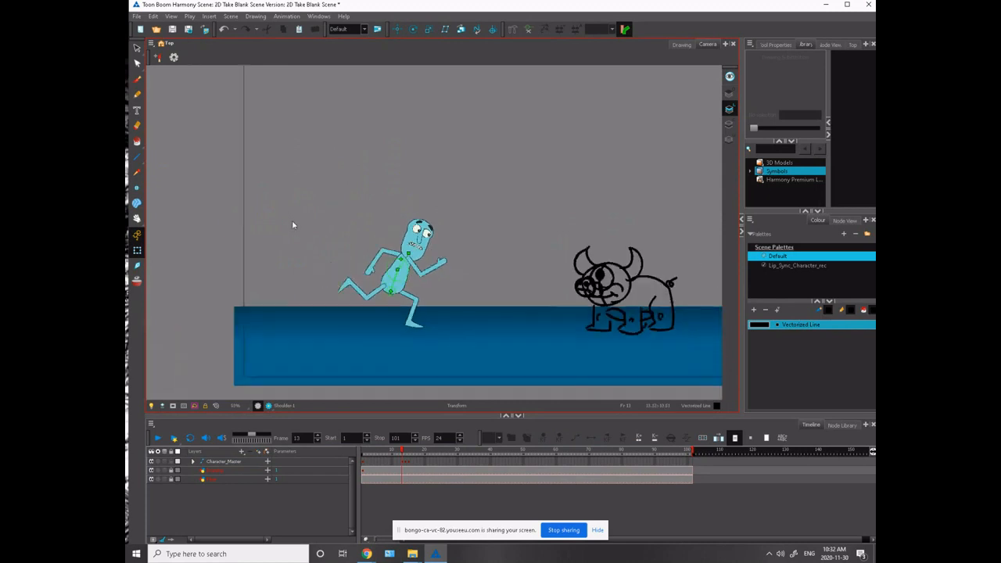
pyautogui.press('1')
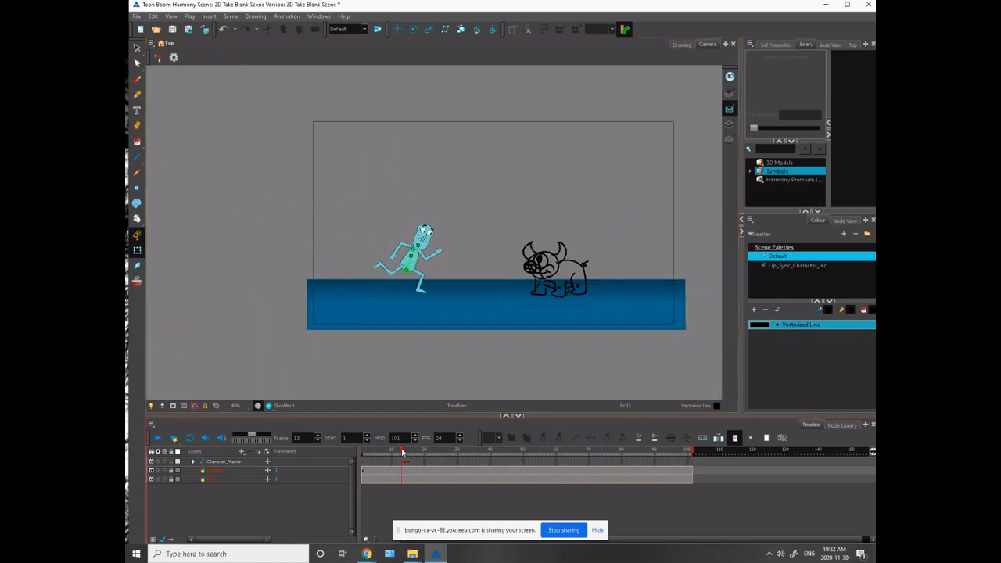
pyautogui.moveTo(403, 452); pyautogui.dragTo(409, 459)
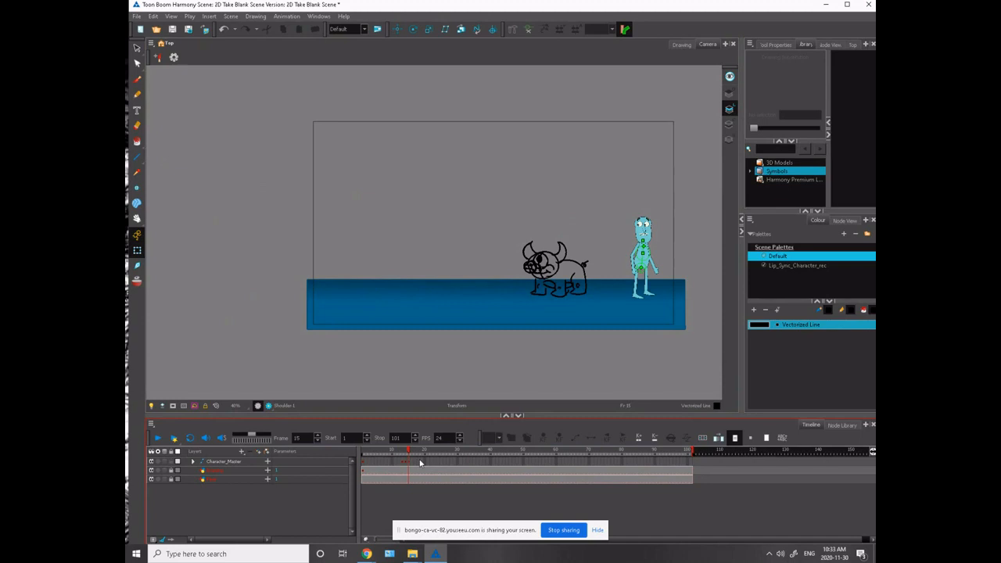
# - Move the character's standing pose from frame 15 to frame 17 and carry the frame 14 run pose onto frame 15
pyautogui.moveTo(409, 453); pyautogui.dragTo(405, 452)
pyautogui.click(405, 461)
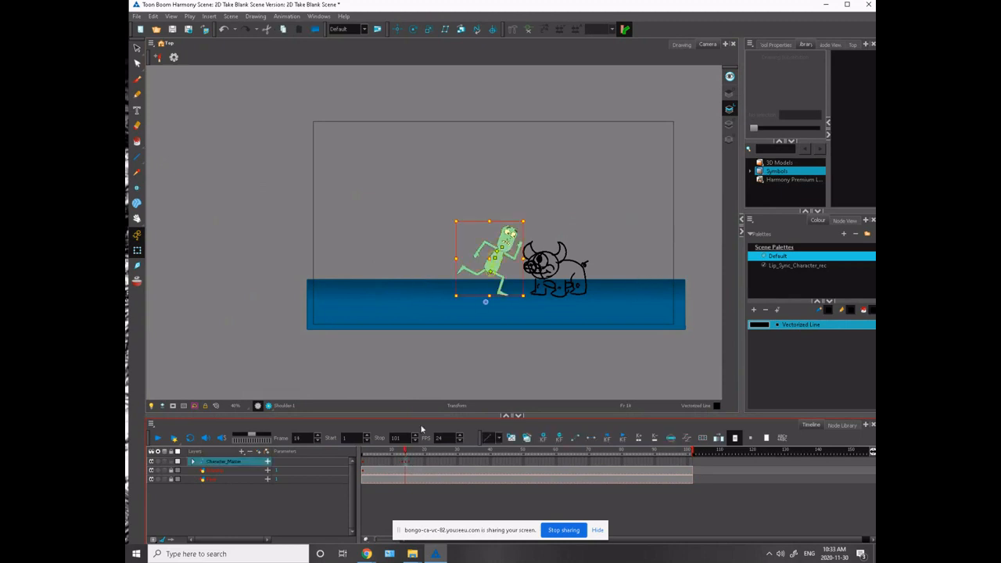
pyautogui.click(414, 462)
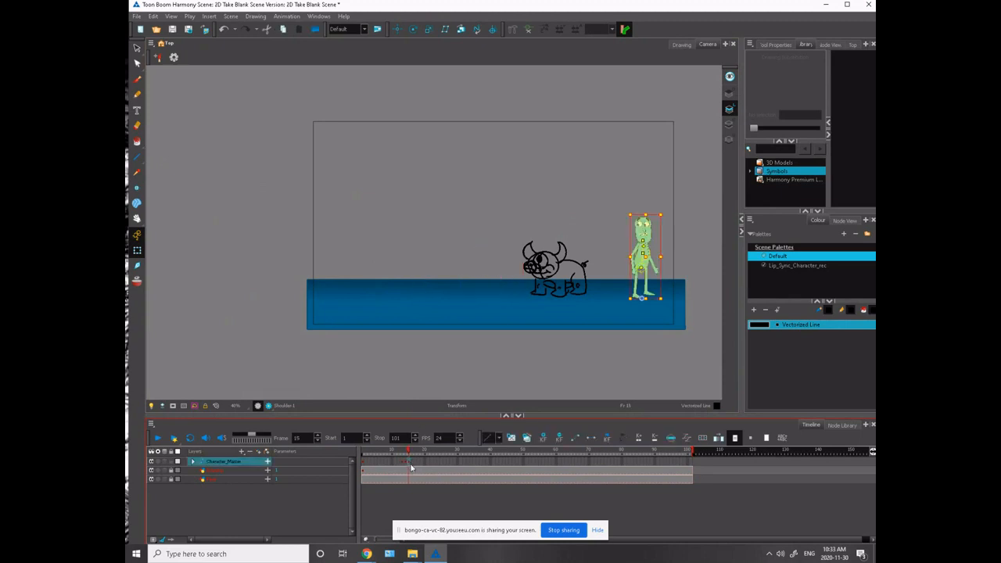
pyautogui.click(409, 468)
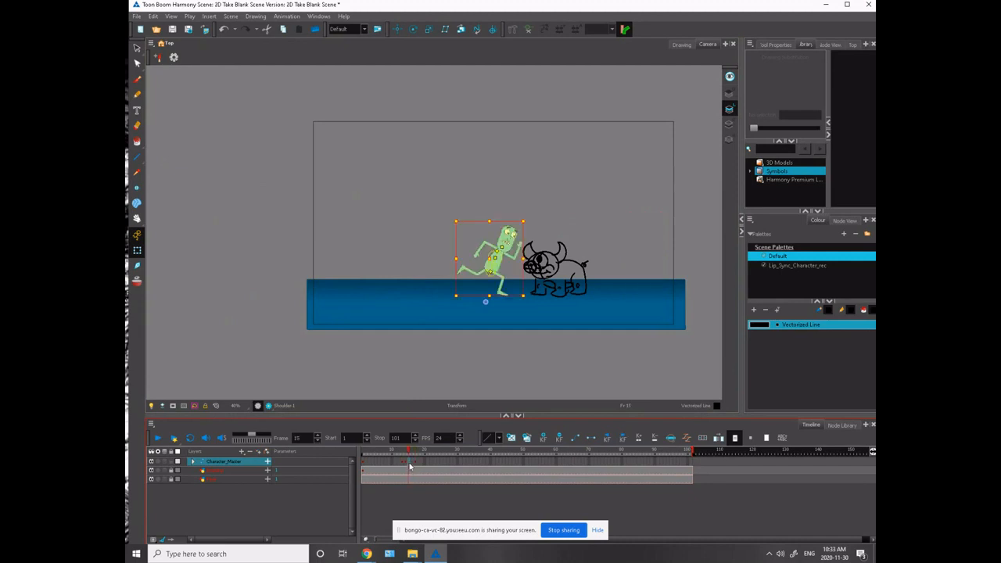
pyautogui.click(415, 466)
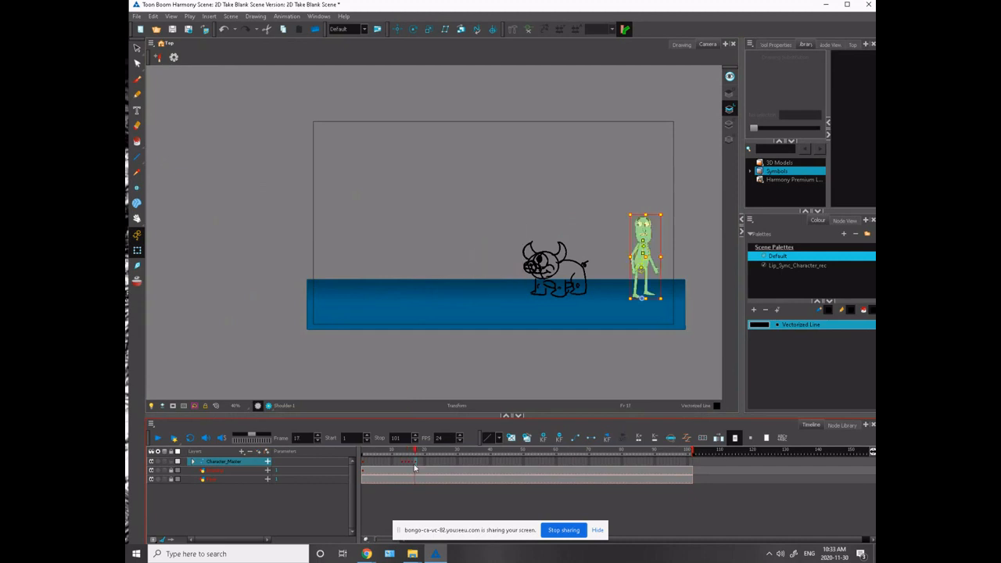
pyautogui.click(407, 466)
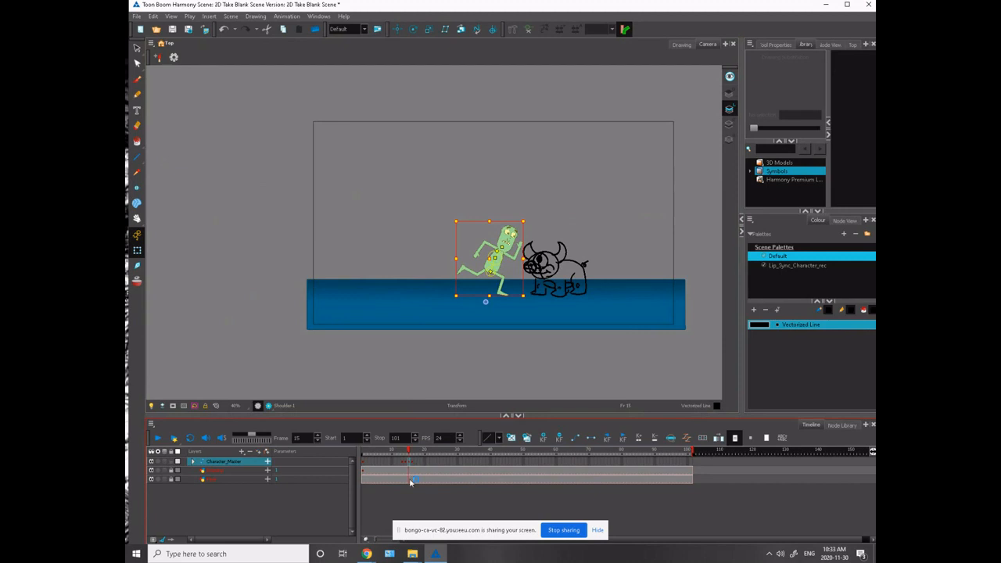
# - Move the running character past the monster on frame 15 so the trailing foot sits just behind its tail
pyautogui.scroll(5, 428, 346)
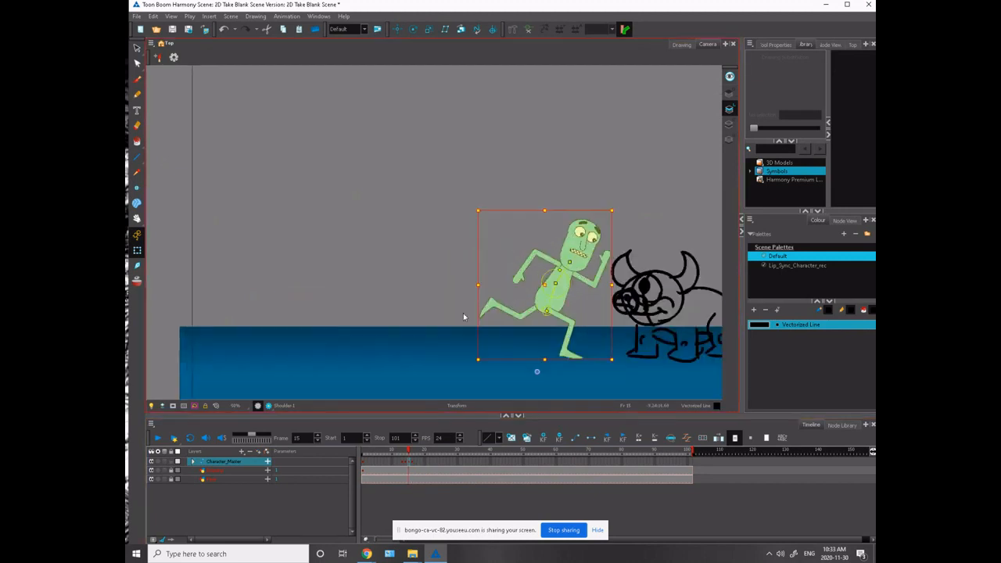
pyautogui.press('space')
pyautogui.moveTo(429, 280); pyautogui.dragTo(248, 208)
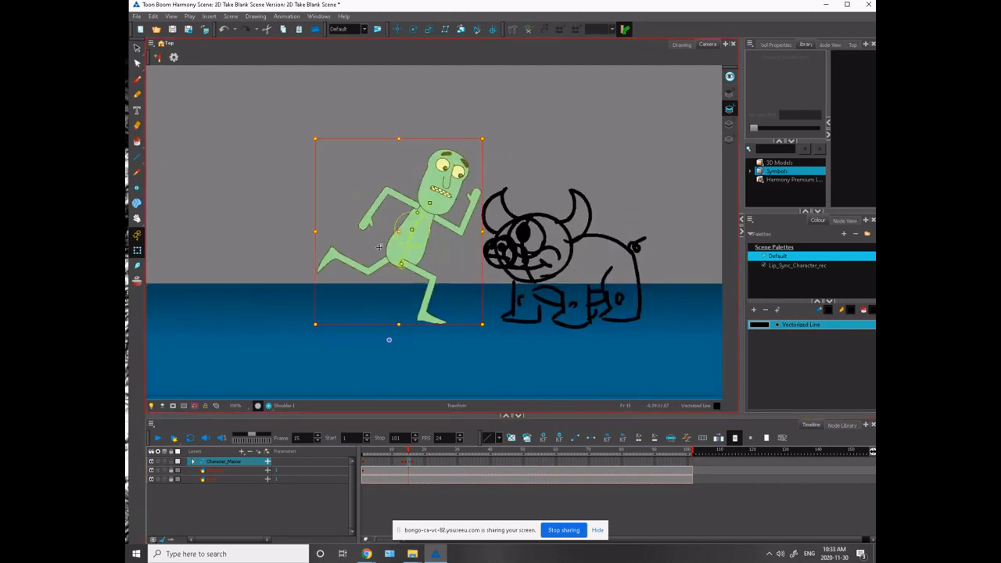
pyautogui.press('space')
pyautogui.moveTo(319, 257); pyautogui.dragTo(194, 242)
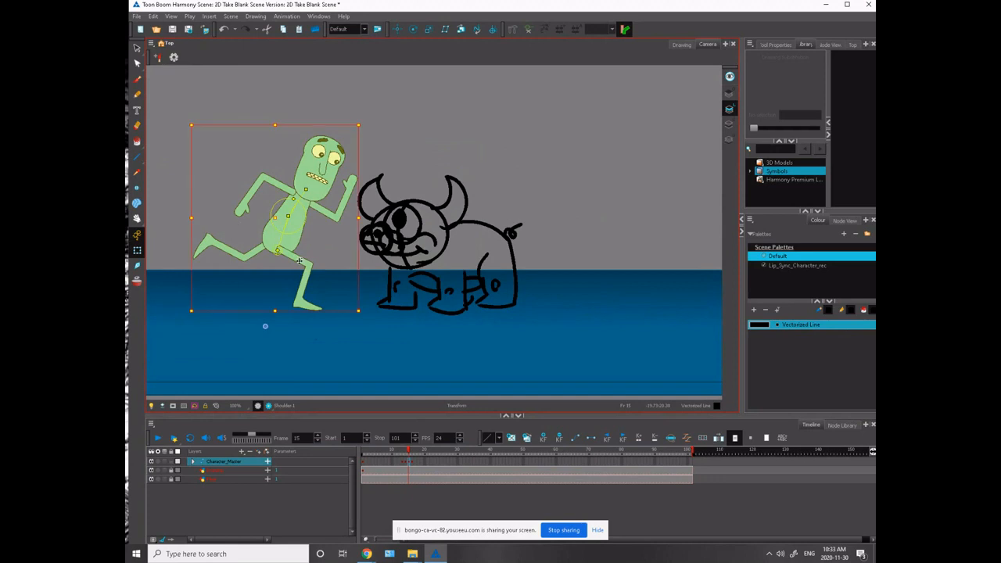
pyautogui.moveTo(300, 260); pyautogui.dragTo(630, 263)
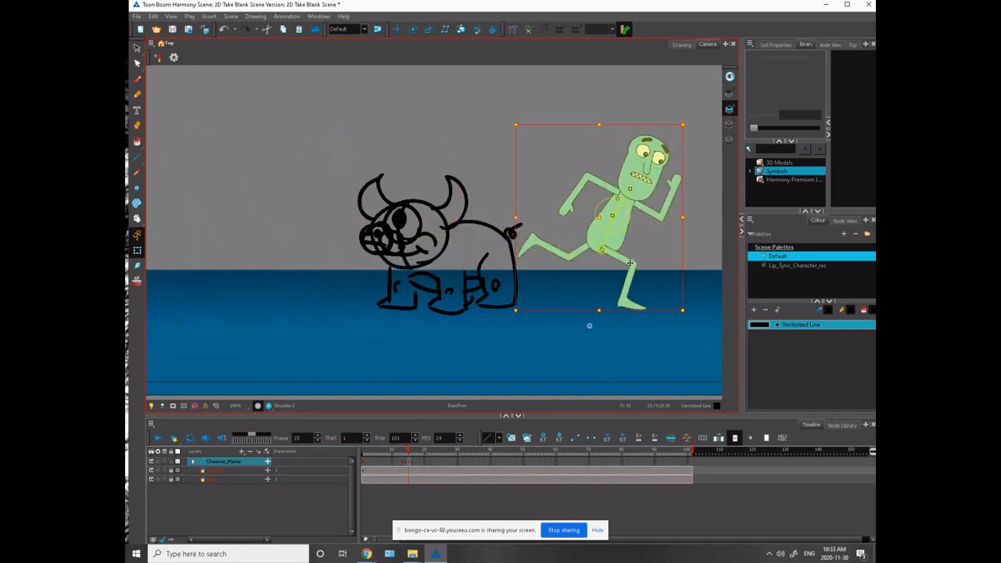
# - Shift the planted leg back at the hip and lean the upper body further forward
pyautogui.press('space')
pyautogui.moveTo(489, 321); pyautogui.dragTo(324, 364)
pyautogui.click(404, 324)
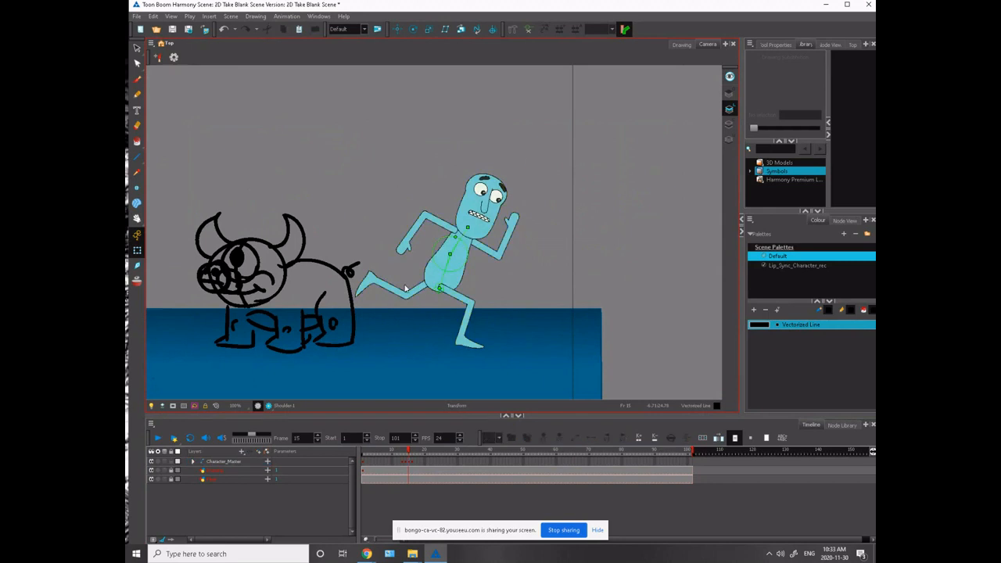
pyautogui.click(405, 289)
pyautogui.click(444, 294)
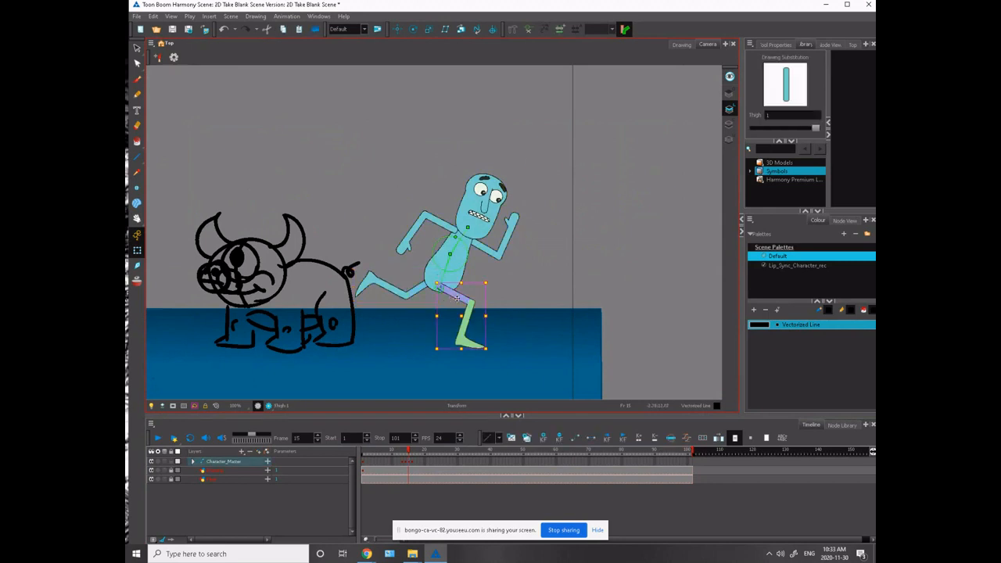
pyautogui.moveTo(443, 293); pyautogui.dragTo(441, 292)
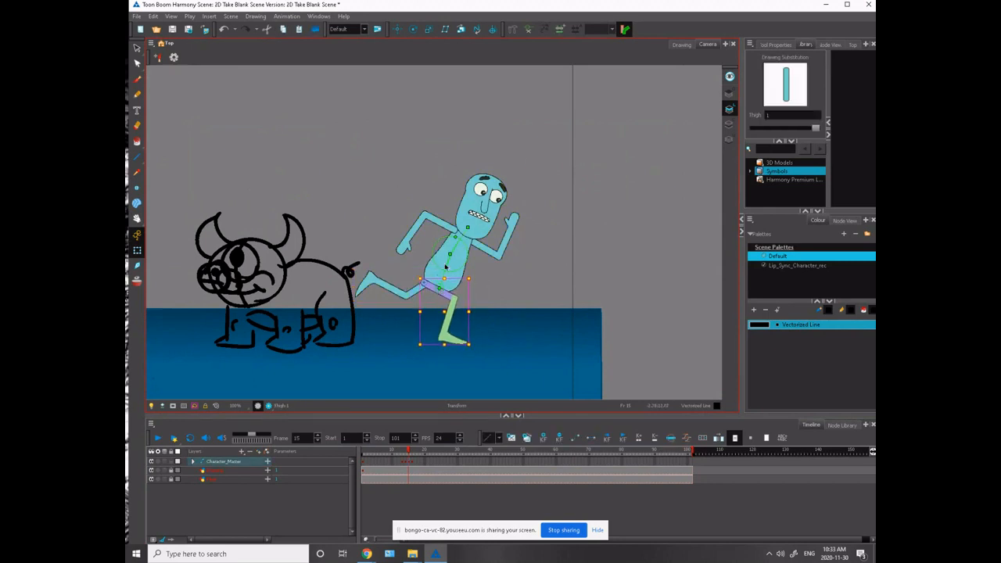
pyautogui.moveTo(458, 240)
pyautogui.mouseDown()
pyautogui.moveTo(444, 280)
pyautogui.moveTo(436, 264)
pyautogui.moveTo(428, 274)
pyautogui.moveTo(432, 289)
pyautogui.mouseUp()
# - Swing the trailing leg forward beneath the torso and rotate its lower leg slightly back to bend the knee
pyautogui.click(414, 291)
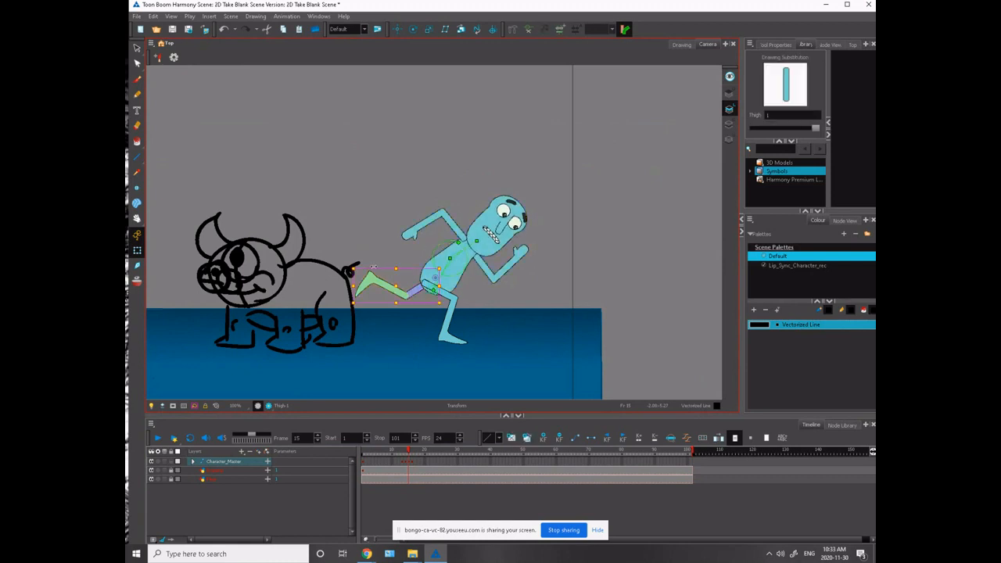
pyautogui.moveTo(358, 268); pyautogui.dragTo(471, 360)
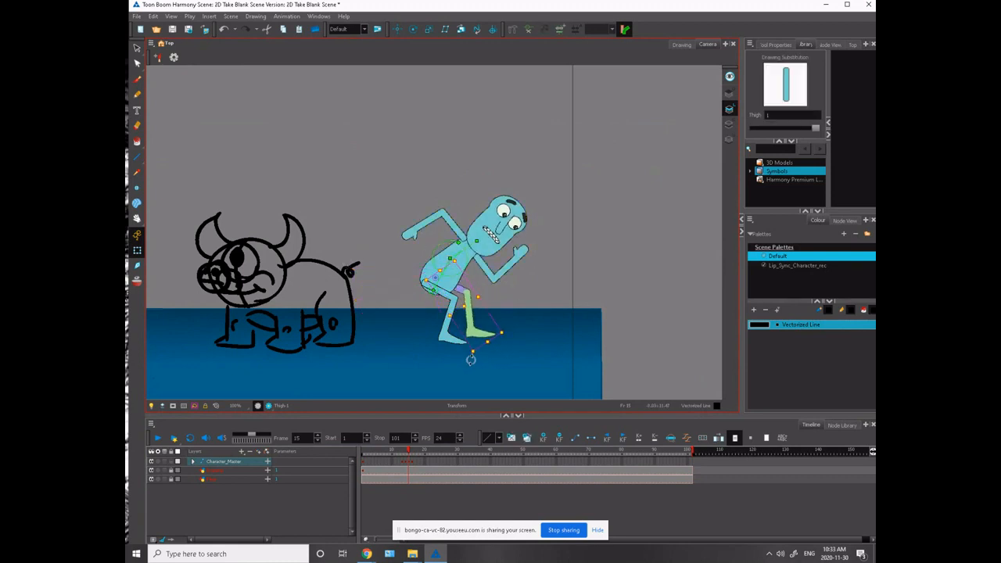
pyautogui.moveTo(464, 282); pyautogui.dragTo(480, 288)
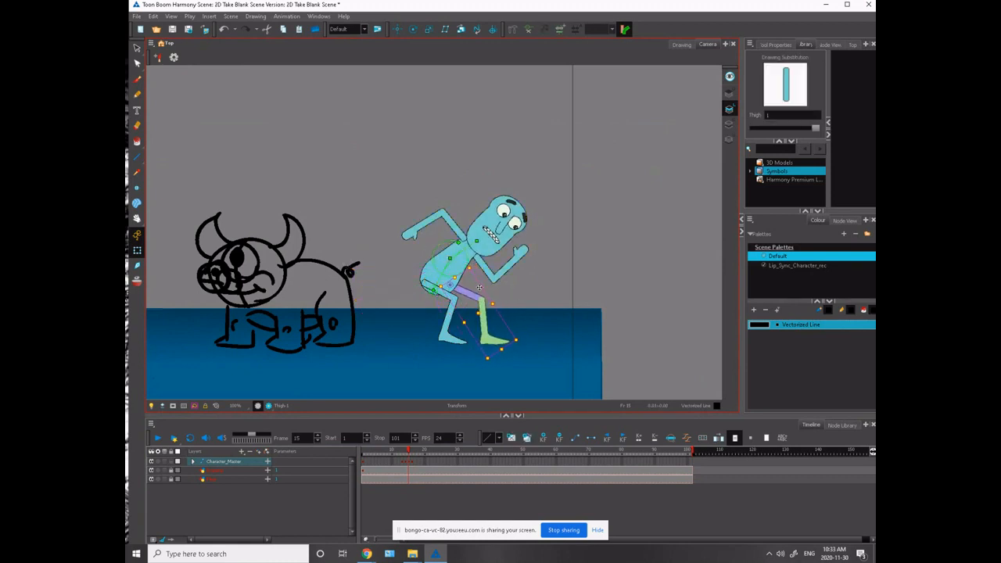
pyautogui.click(481, 320)
pyautogui.moveTo(517, 346)
pyautogui.mouseDown()
pyautogui.moveTo(485, 355)
pyautogui.moveTo(505, 330)
pyautogui.mouseUp()
pyautogui.click(476, 342)
# - Nudge the near leg slightly back at the hip and raise its thigh a little
pyautogui.click(444, 295)
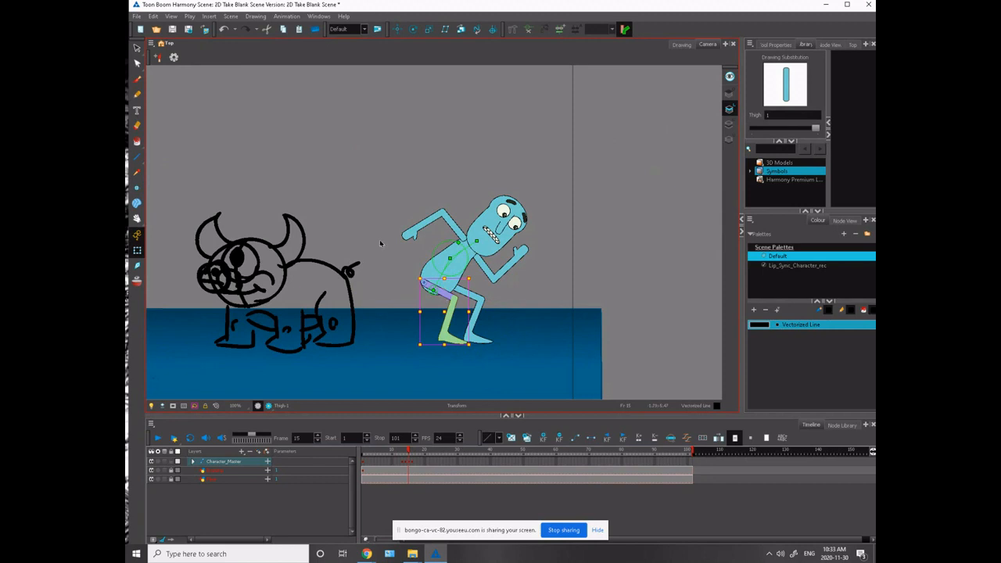
pyautogui.press('Down')
pyautogui.press('Left')
pyautogui.press('Up')
pyautogui.press('Up')
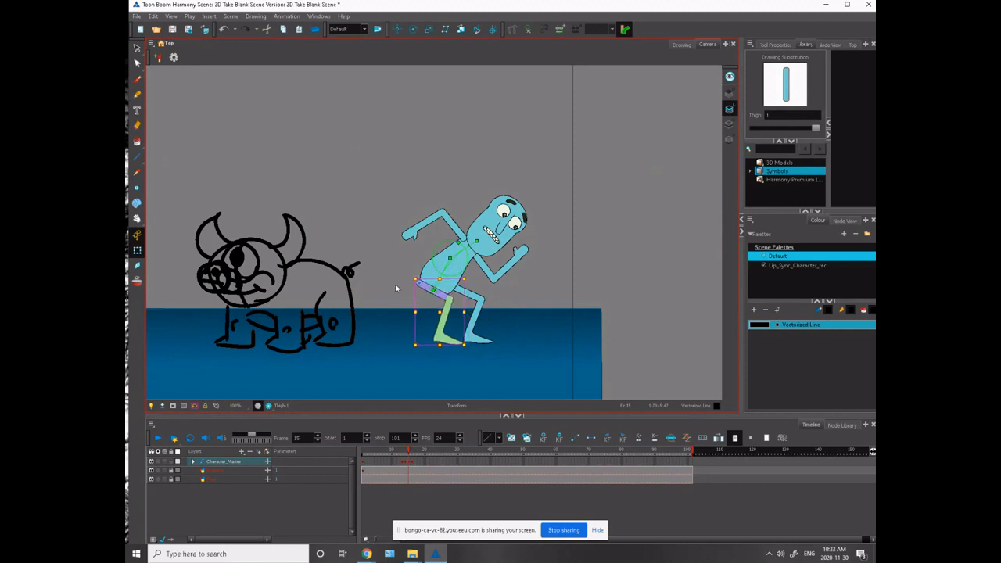
pyautogui.scroll(4, 395, 291)
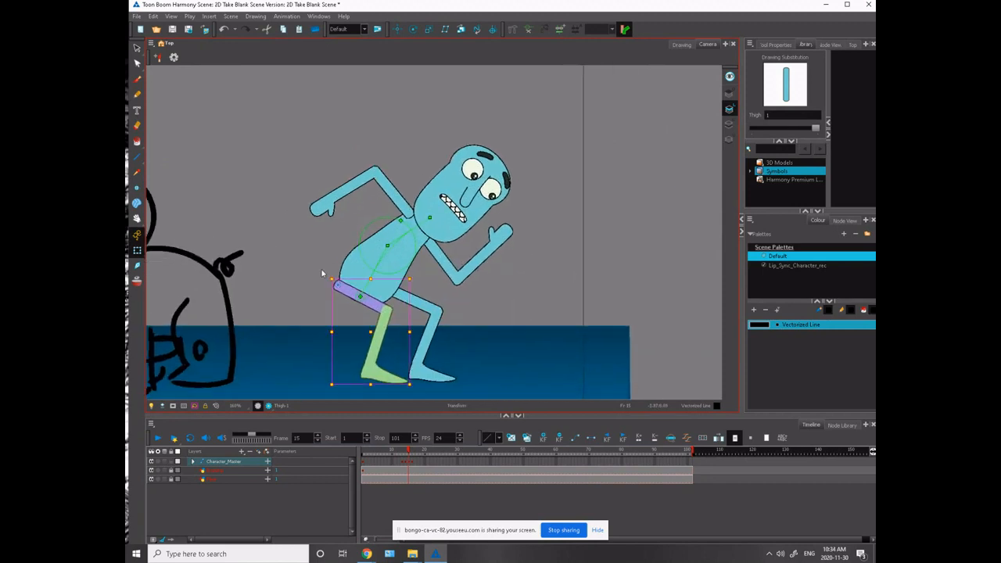
pyautogui.moveTo(413, 272); pyautogui.dragTo(412, 266)
# - Rotate the near lower leg back so the foot sits further behind the knee
pyautogui.click(322, 279)
pyautogui.click(382, 325)
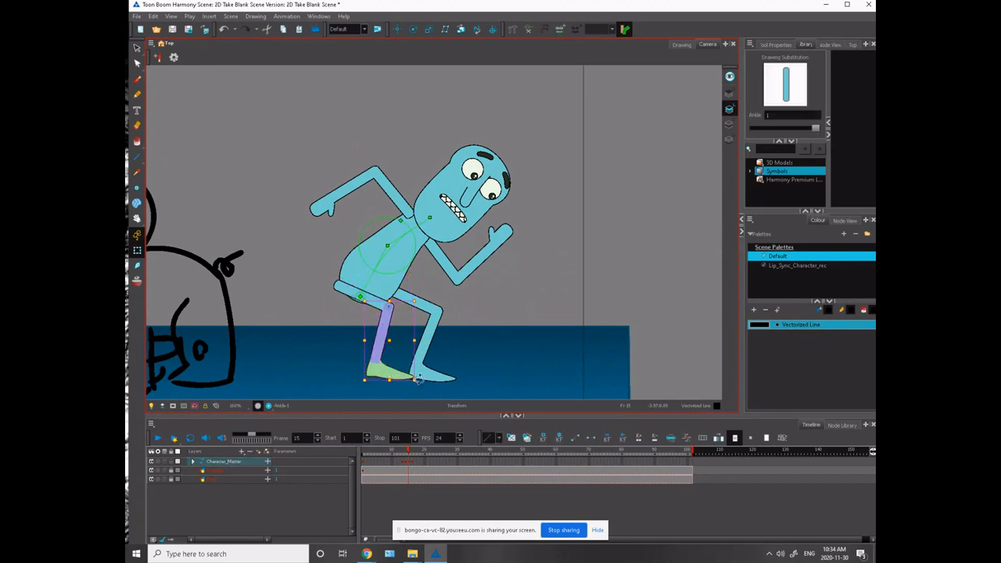
pyautogui.moveTo(420, 380)
pyautogui.mouseDown()
pyautogui.moveTo(405, 386)
pyautogui.moveTo(414, 383)
pyautogui.mouseUp()
pyautogui.click(339, 328)
pyautogui.click(374, 367)
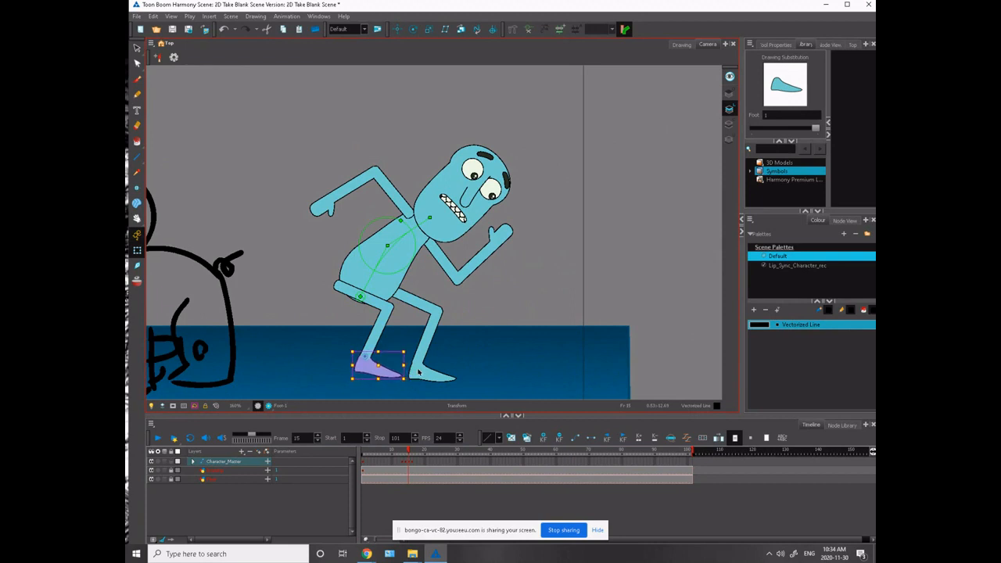
# - Scale the far leg down slightly and nudge it closer to the hips
pyautogui.click(337, 310)
pyautogui.click(406, 291)
pyautogui.press('Up')
pyautogui.press('Up')
pyautogui.press('Left')
pyautogui.press('Left')
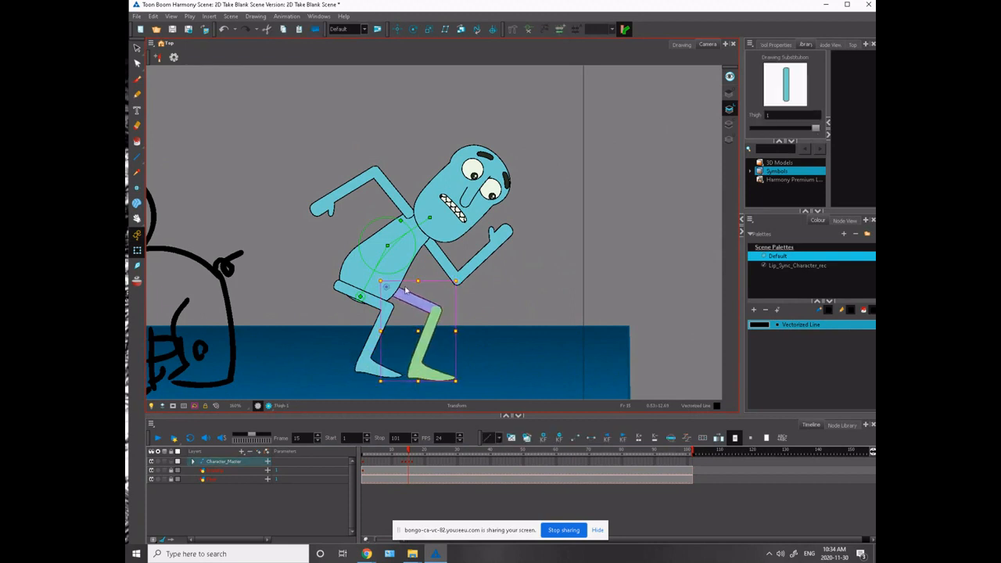
pyautogui.press('Left')
pyautogui.press('Right')
pyautogui.moveTo(456, 380); pyautogui.dragTo(451, 364)
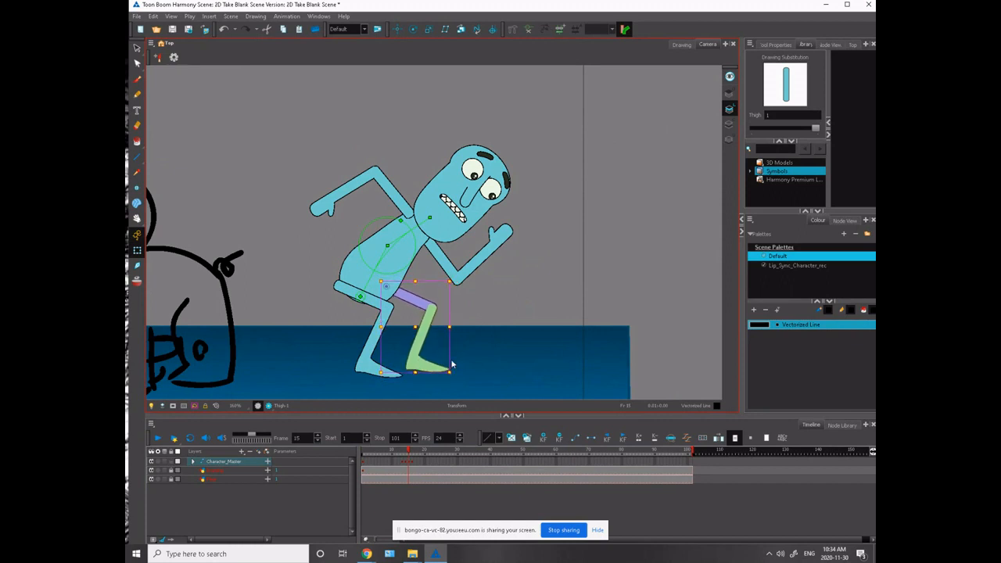
pyautogui.press('Left')
pyautogui.press('Left')
pyautogui.press('Left')
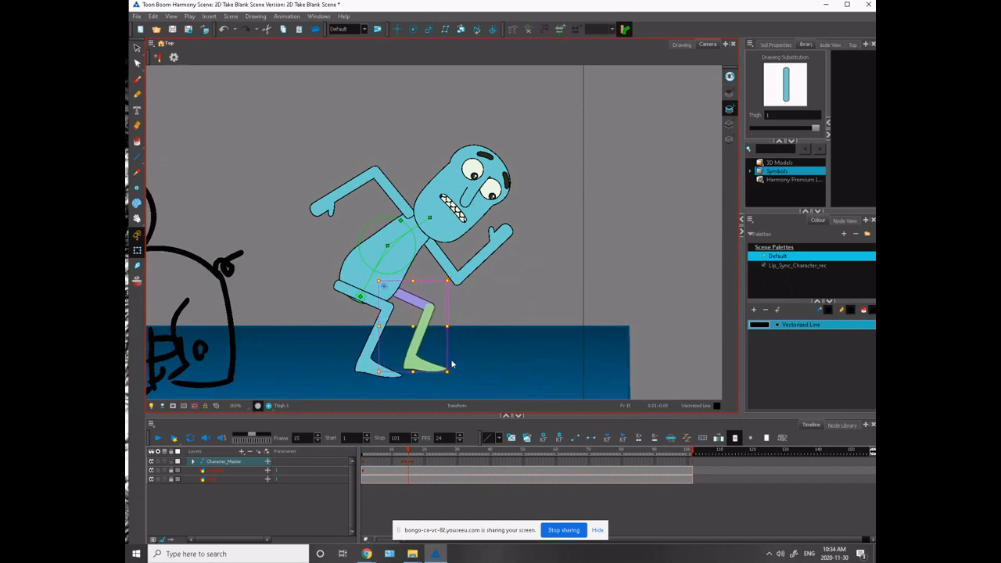
# - Shift the body back over the legs and rotate the far lower leg slightly back
pyautogui.moveTo(359, 297)
pyautogui.mouseDown()
pyautogui.moveTo(362, 288)
pyautogui.moveTo(349, 294)
pyautogui.mouseUp()
pyautogui.click(392, 296)
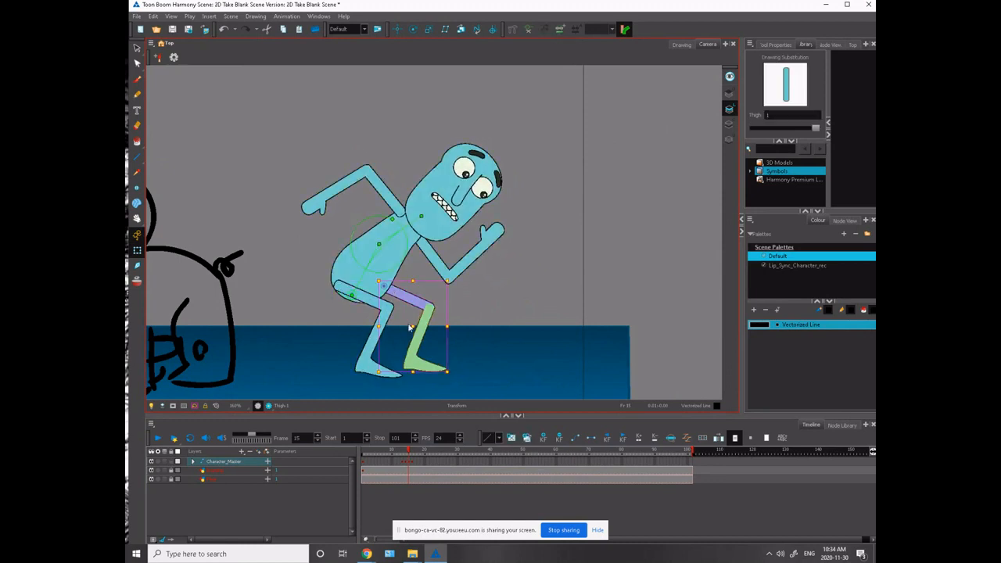
pyautogui.click(430, 352)
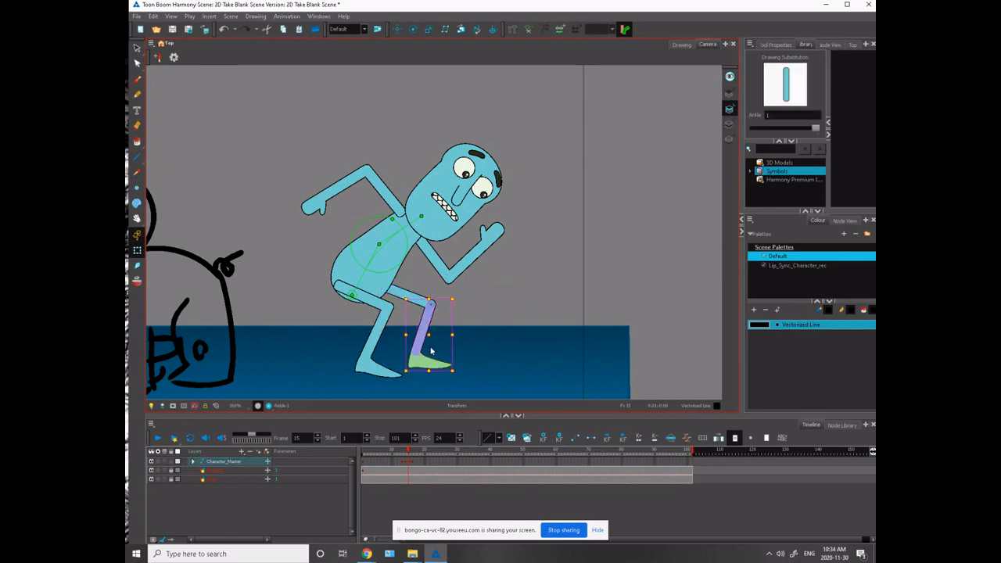
pyautogui.moveTo(458, 371); pyautogui.dragTo(446, 375)
# - Nudge the far shin and foot so their outlines line up at the knee and ankle joints
pyautogui.press('2')
pyautogui.press('2')
pyautogui.press('2')
pyautogui.press('2')
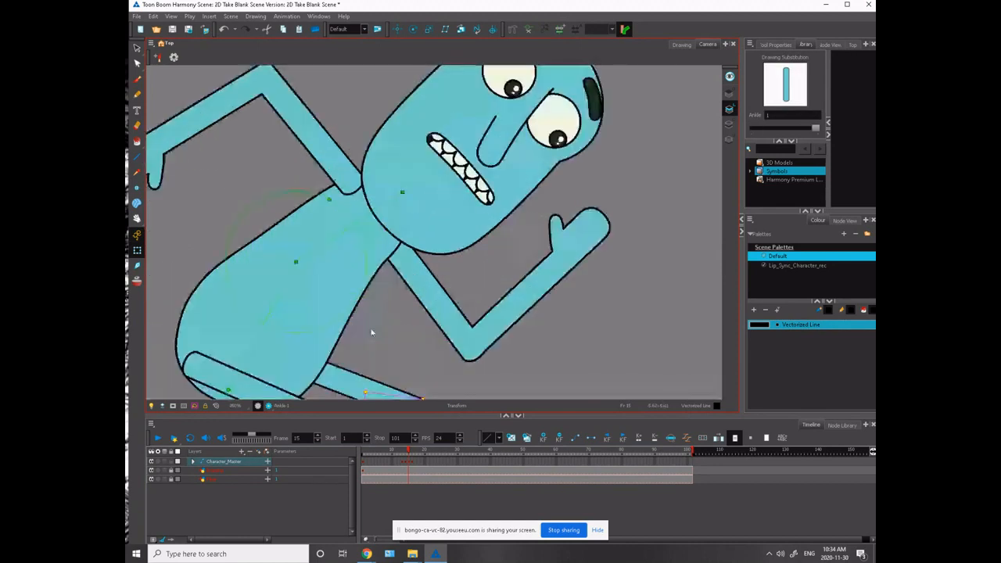
pyautogui.moveTo(296, 286); pyautogui.dragTo(285, 138)
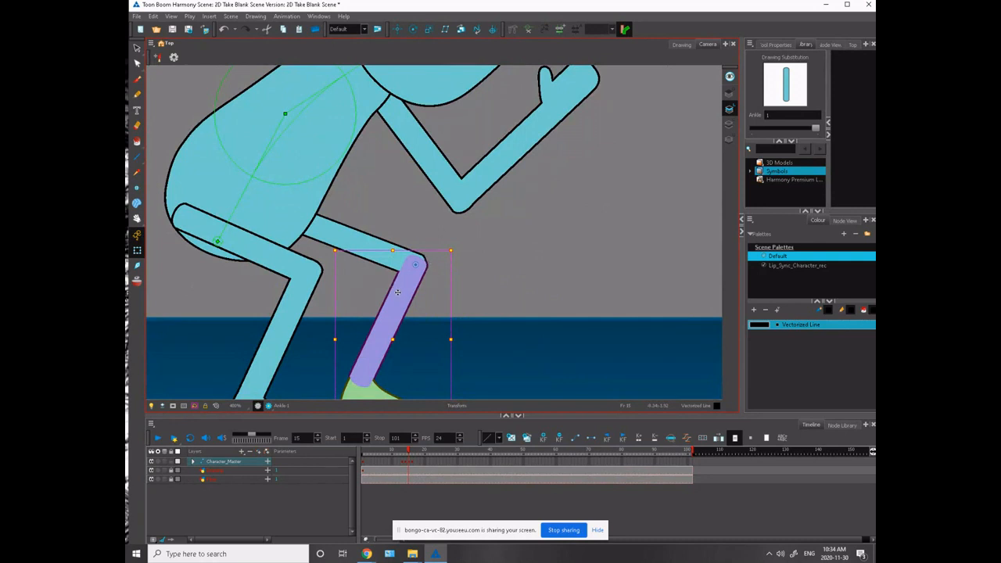
pyautogui.moveTo(397, 292); pyautogui.dragTo(394, 292)
pyautogui.press('Escape')
pyautogui.moveTo(264, 355); pyautogui.dragTo(290, 241)
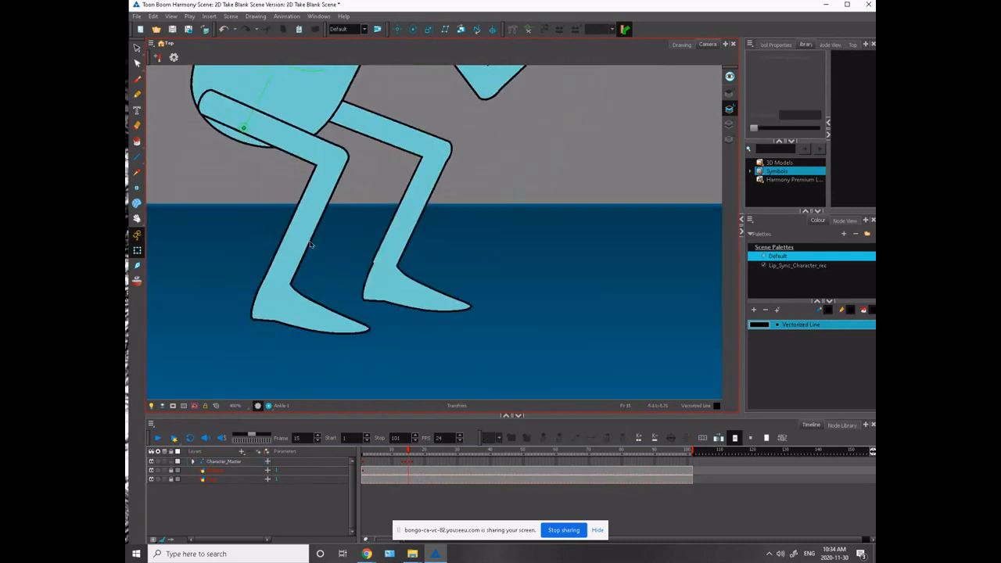
pyautogui.click(372, 268)
pyautogui.press('Escape')
pyautogui.click(372, 266)
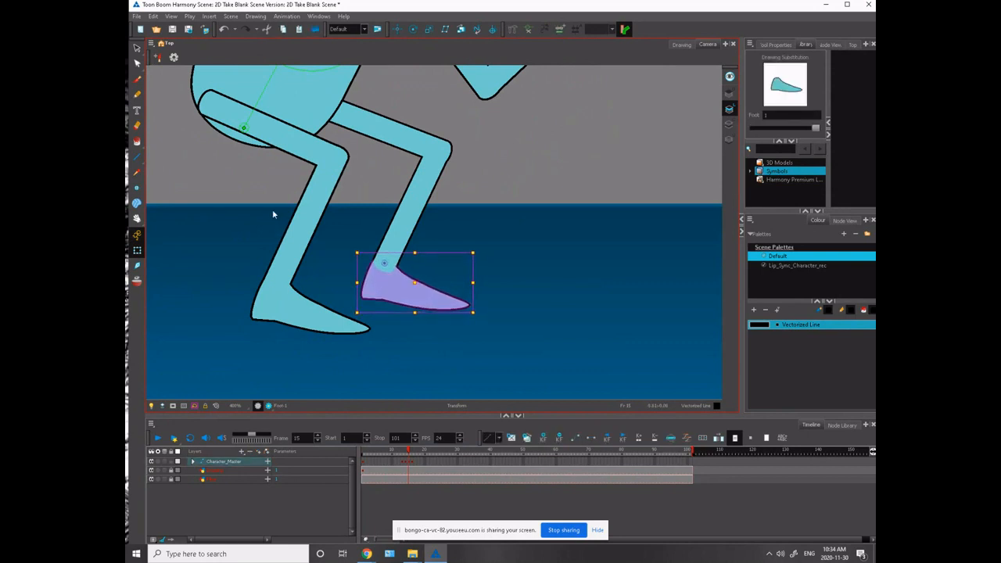
# - Tilt the head back toward upright, lower the upper torso slightly, and compare the pose with the neighbouring frame
pyautogui.moveTo(271, 207); pyautogui.dragTo(313, 316)
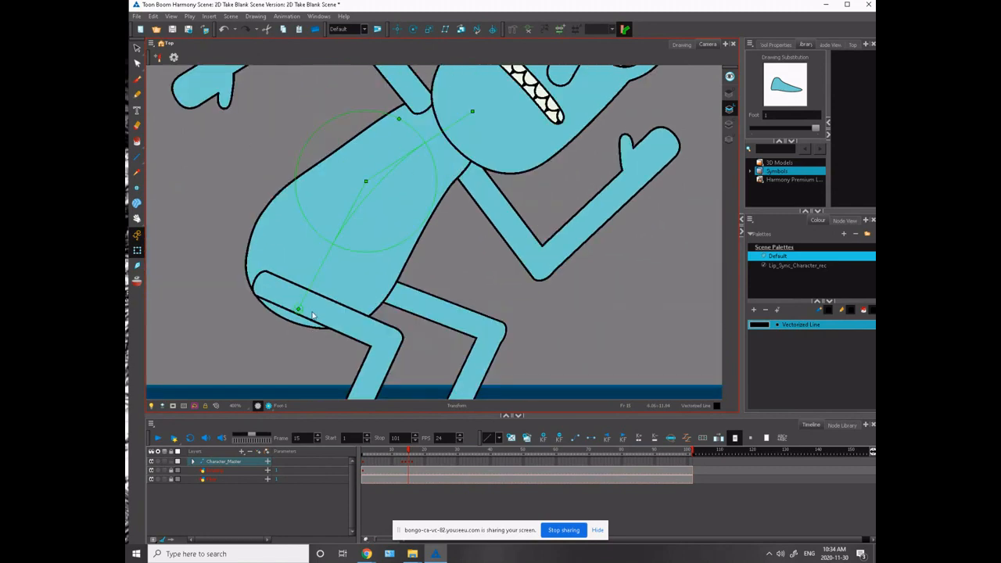
pyautogui.press('1')
pyautogui.press('1')
pyautogui.moveTo(310, 250); pyautogui.dragTo(262, 334)
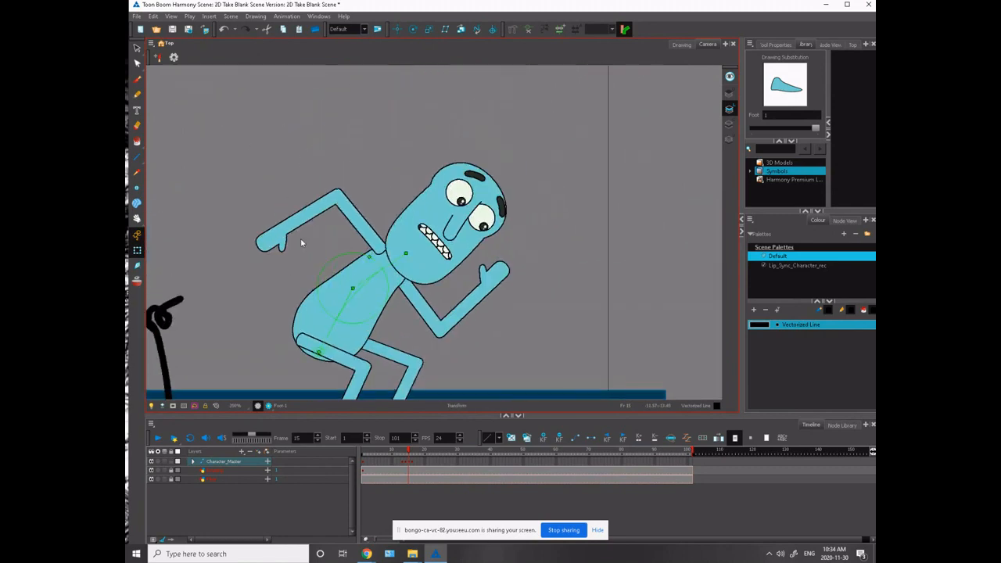
pyautogui.moveTo(410, 267); pyautogui.dragTo(383, 268)
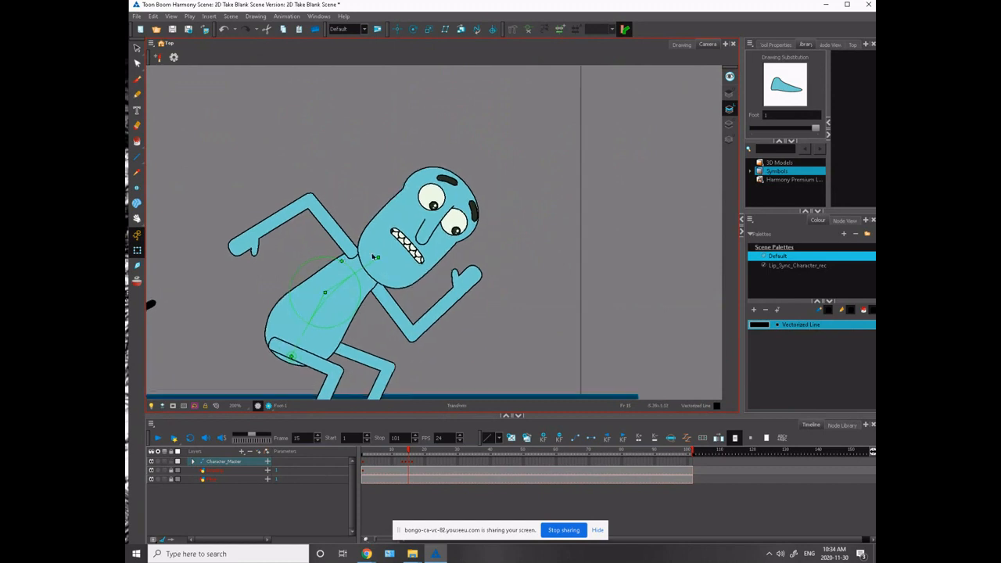
pyautogui.click(382, 263)
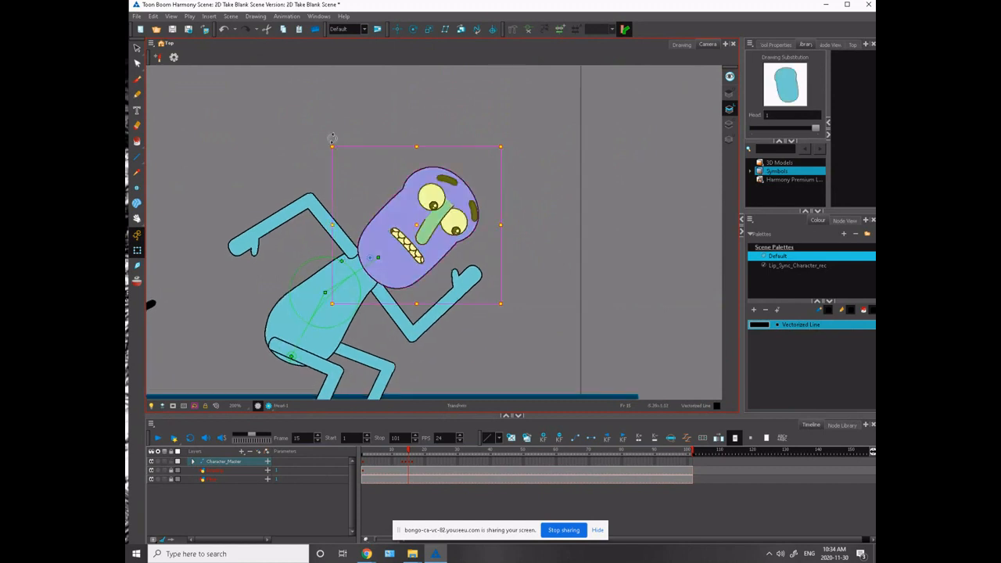
pyautogui.moveTo(333, 141); pyautogui.dragTo(297, 174)
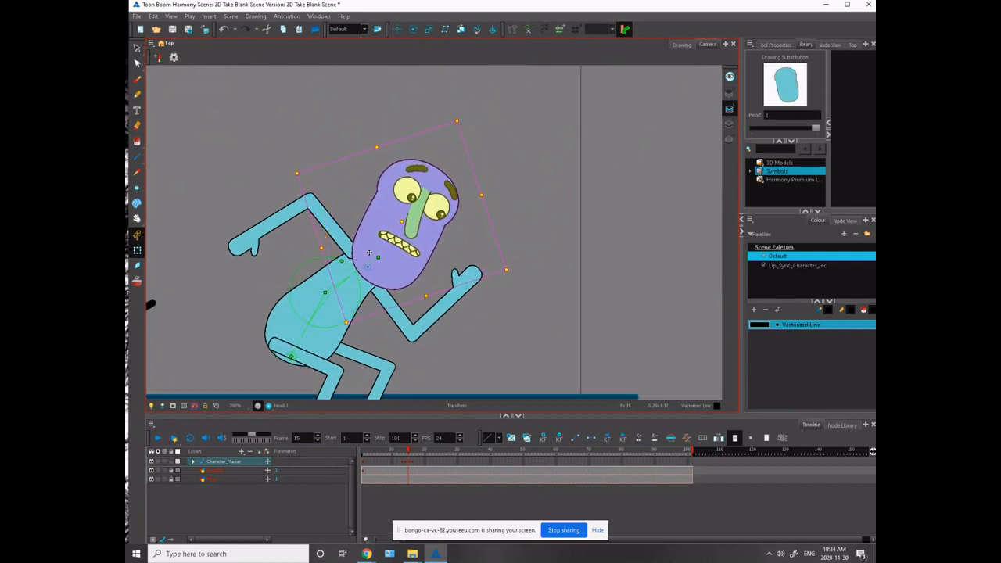
pyautogui.click(348, 263)
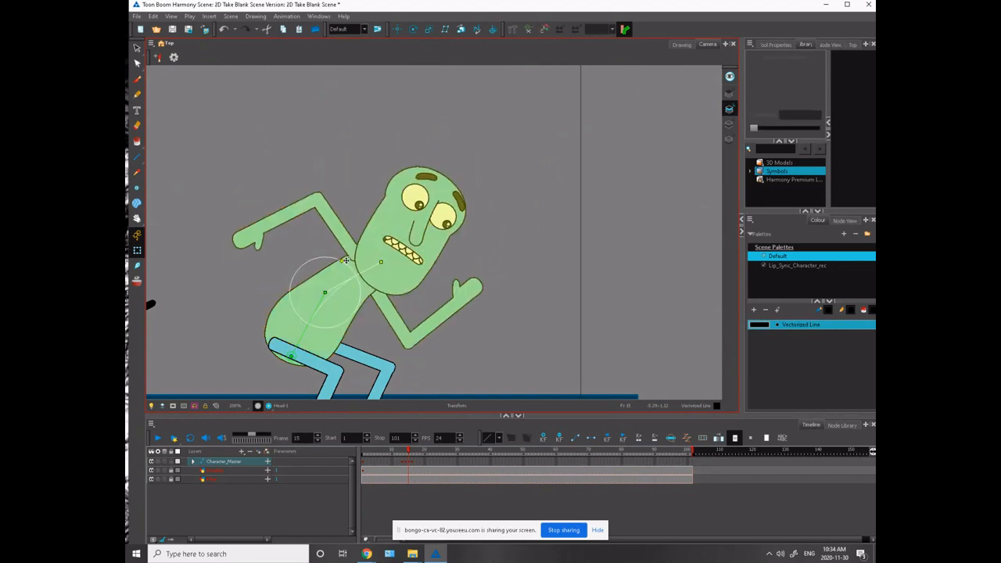
pyautogui.press(',')
pyautogui.press('.')
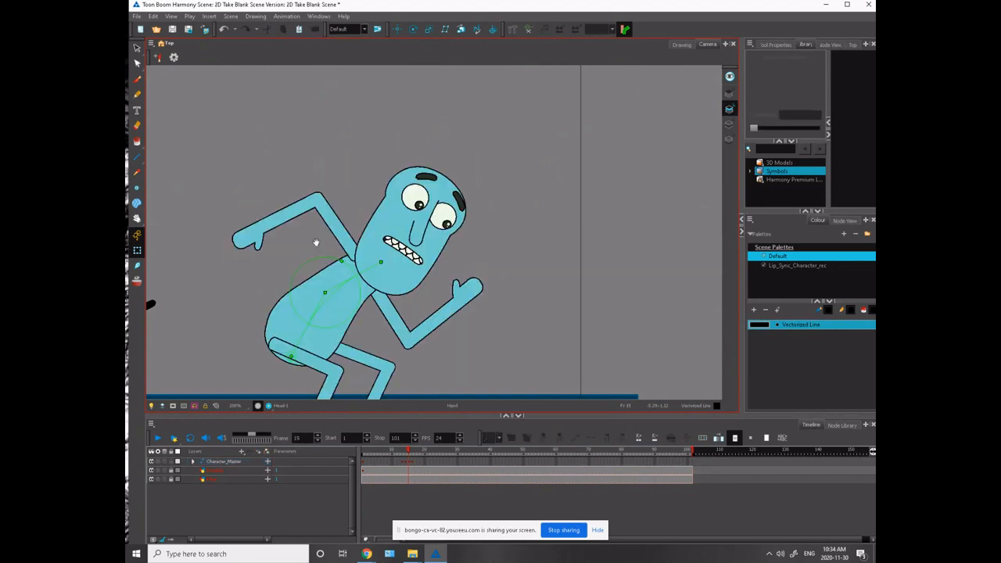
# - Swing the near arm from behind the body to the front and angle its forearm slightly downward
pyautogui.moveTo(316, 243); pyautogui.dragTo(367, 180)
pyautogui.click(376, 149)
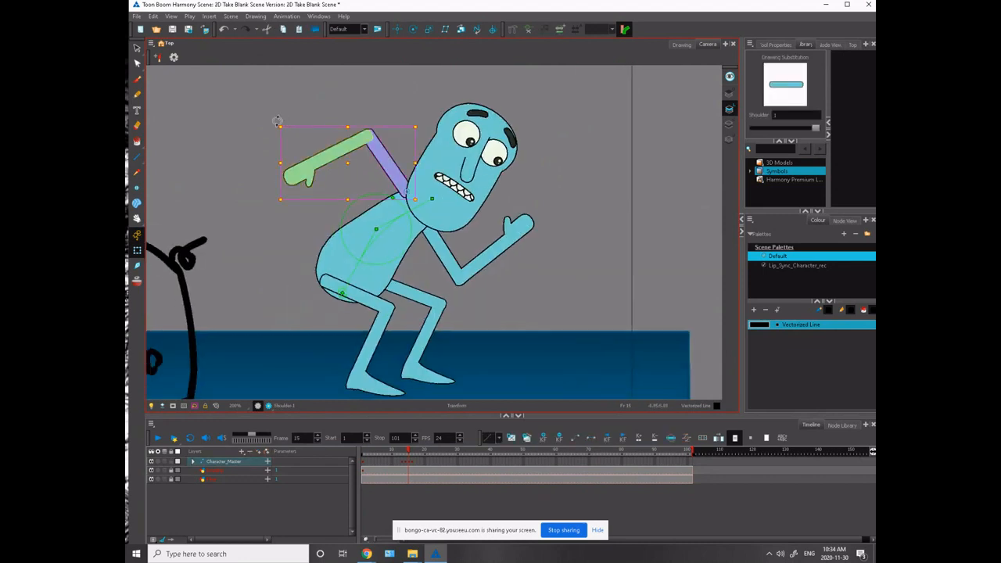
pyautogui.moveTo(279, 119); pyautogui.dragTo(486, 276)
pyautogui.moveTo(419, 238); pyautogui.dragTo(421, 251)
pyautogui.click(421, 251)
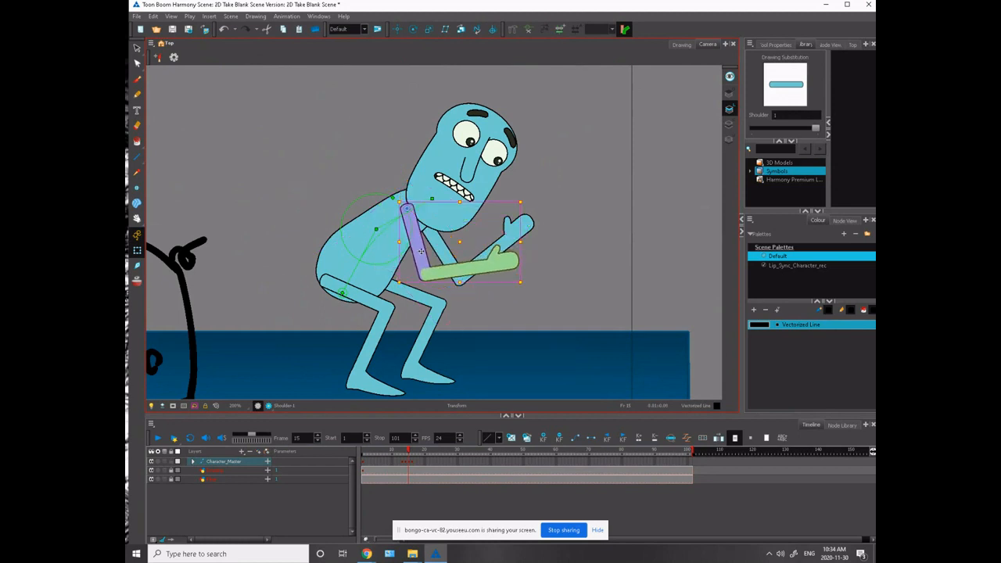
pyautogui.click(360, 169)
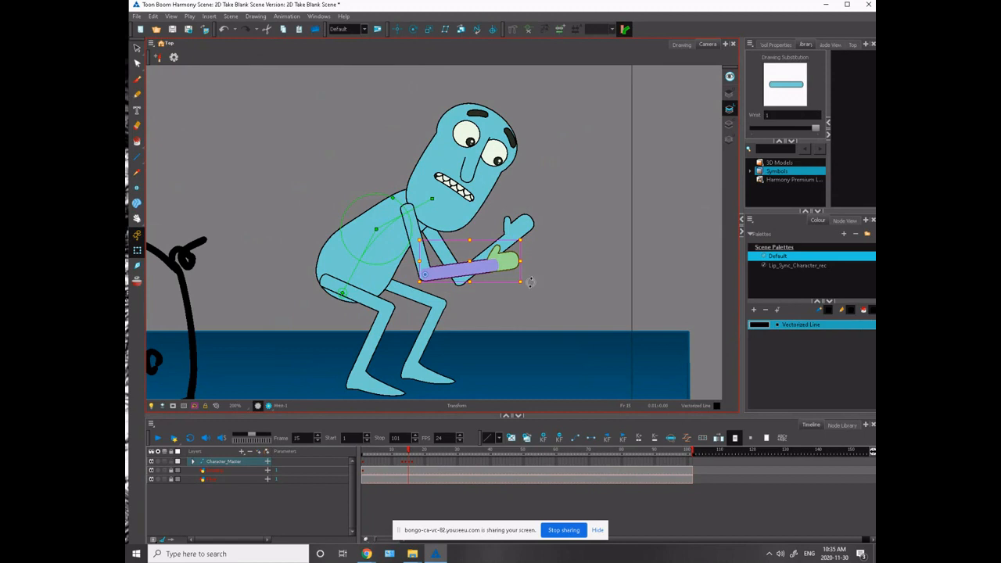
pyautogui.moveTo(530, 282)
pyautogui.mouseDown()
pyautogui.moveTo(535, 301)
pyautogui.moveTo(512, 319)
pyautogui.mouseUp()
# - Rotate the far upper arm and forearm down so the far hand reaches forward beside the near one
pyautogui.click(434, 237)
pyautogui.moveTo(430, 242); pyautogui.dragTo(439, 226)
pyautogui.click(487, 267)
pyautogui.click(484, 257)
pyautogui.moveTo(549, 279); pyautogui.dragTo(550, 302)
# - Swap the near eye's drawing for the closed happy3 eye
pyautogui.press('space')
pyautogui.moveTo(368, 193); pyautogui.dragTo(313, 283)
pyautogui.click(402, 237)
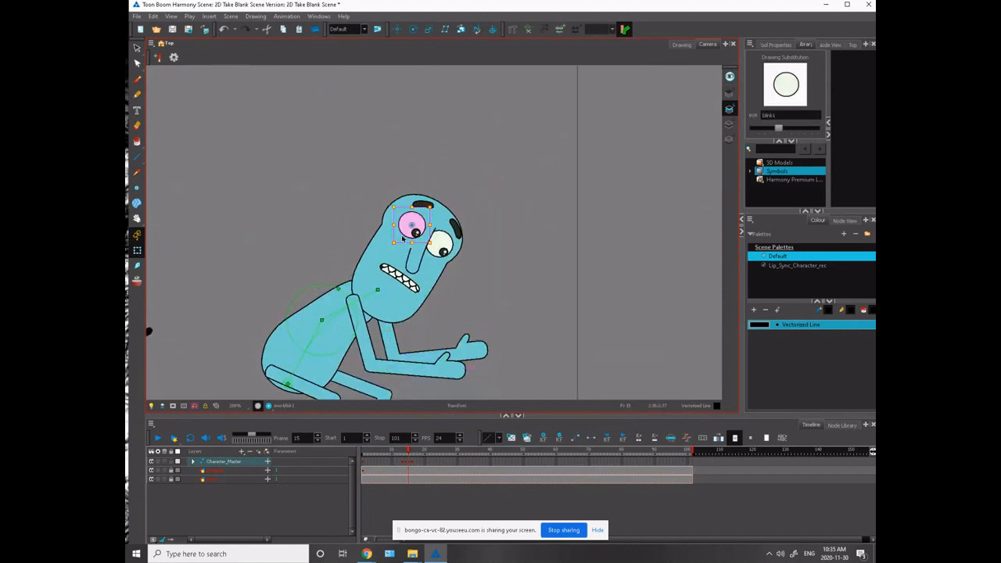
pyautogui.press(']')
pyautogui.press(']')
pyautogui.press(']')
pyautogui.press(']')
pyautogui.press(']')
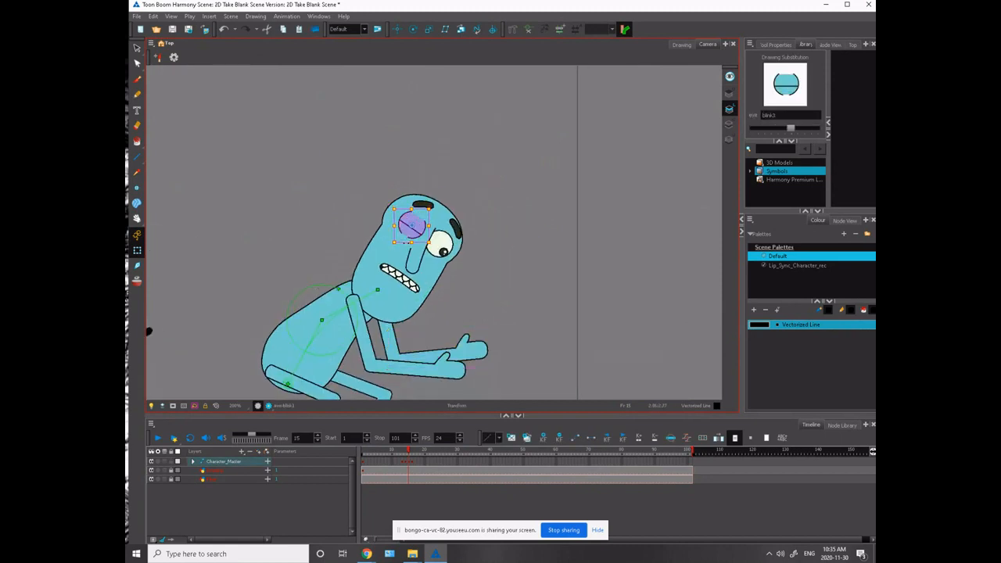
pyautogui.press(']')
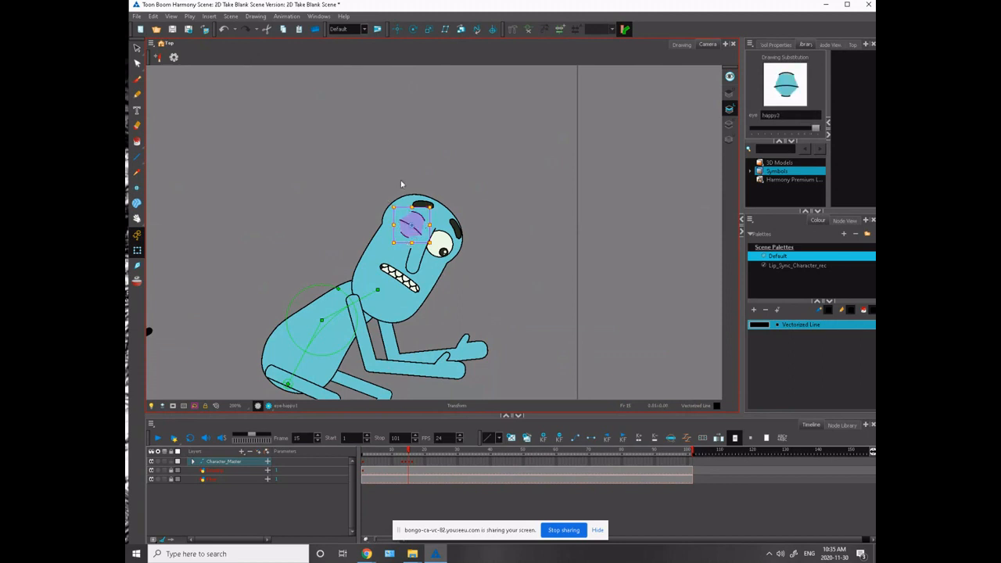
# - Swap the far eye's drawing for the closed happy3 eye to match the near one
pyautogui.click(438, 245)
pyautogui.press(']')
pyautogui.press(']')
pyautogui.press(']')
pyautogui.press(']')
pyautogui.press(']')
pyautogui.press(']')
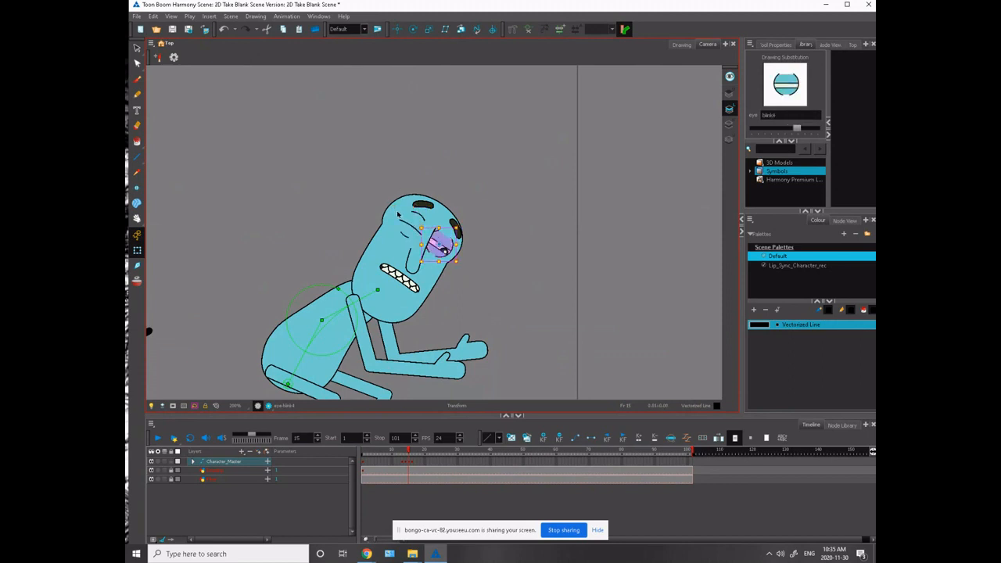
pyautogui.press('2')
pyautogui.press('2')
pyautogui.press('2')
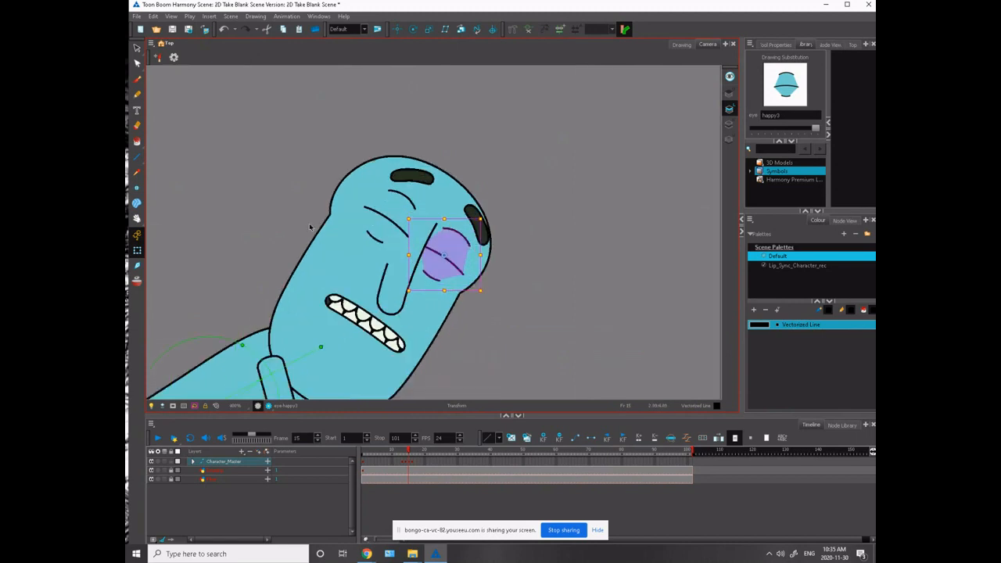
# - Squash both closed eyes slightly in height
pyautogui.moveTo(274, 273); pyautogui.dragTo(284, 293)
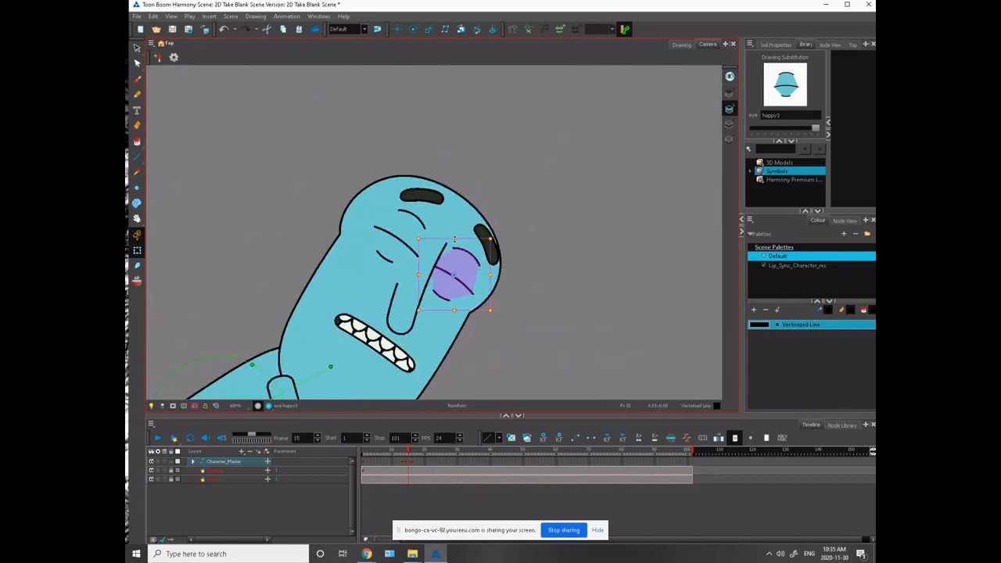
pyautogui.moveTo(454, 239); pyautogui.dragTo(455, 244)
pyautogui.moveTo(488, 275); pyautogui.dragTo(492, 273)
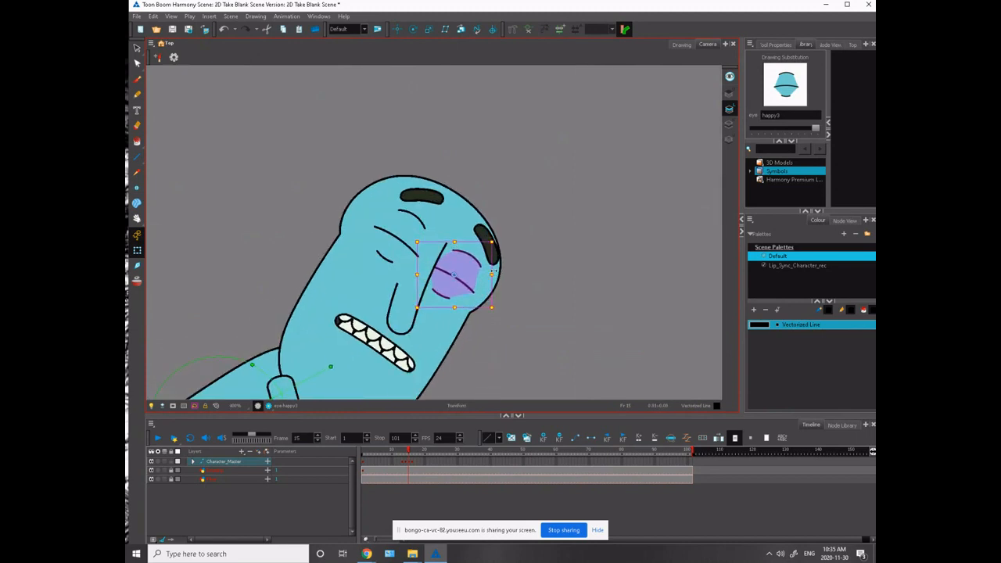
pyautogui.click(410, 214)
pyautogui.moveTo(398, 202); pyautogui.dragTo(399, 205)
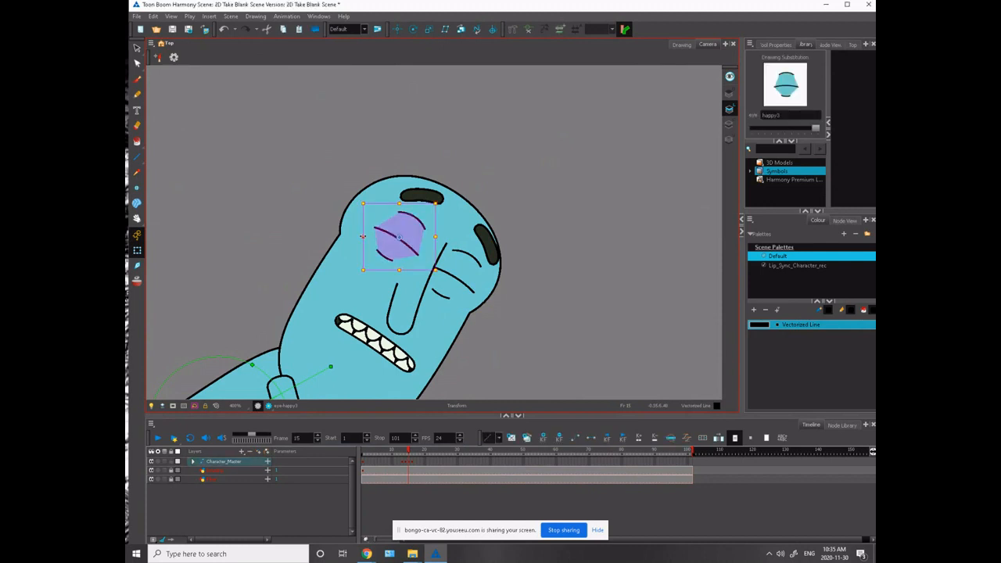
# - Change both eyebrows to the Anger drawing and tilt them down toward the nose
pyautogui.click(419, 196)
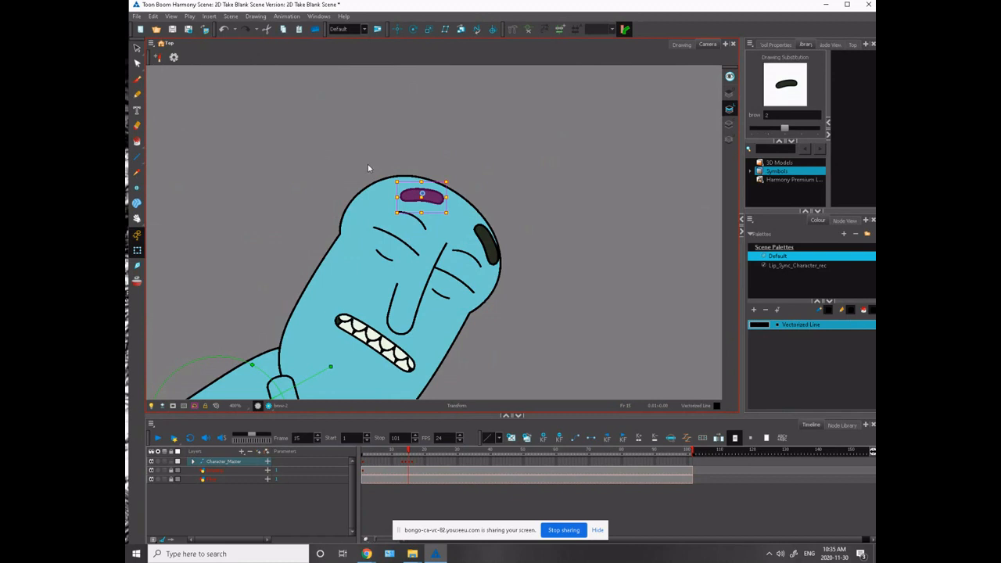
pyautogui.press(']')
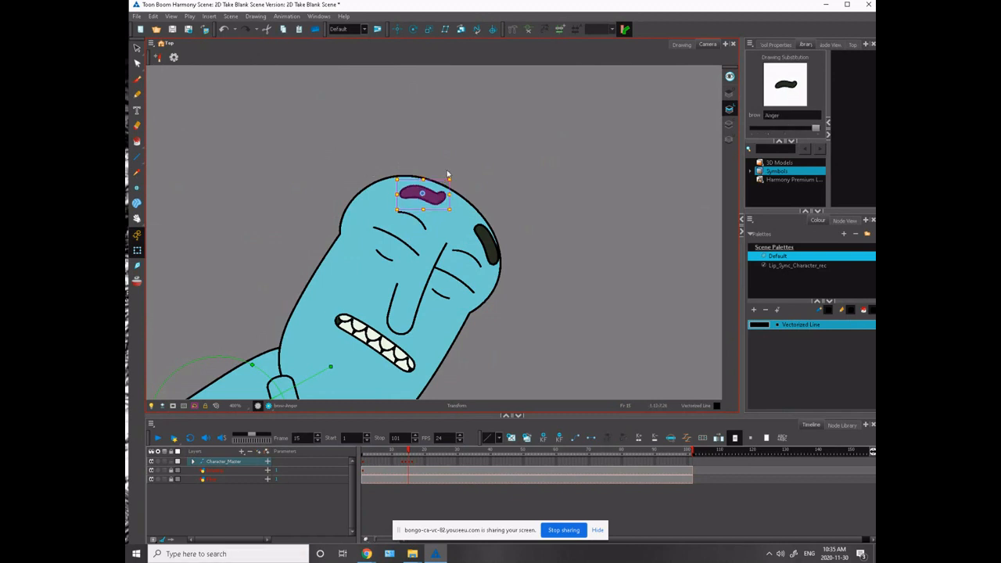
pyautogui.click(457, 174)
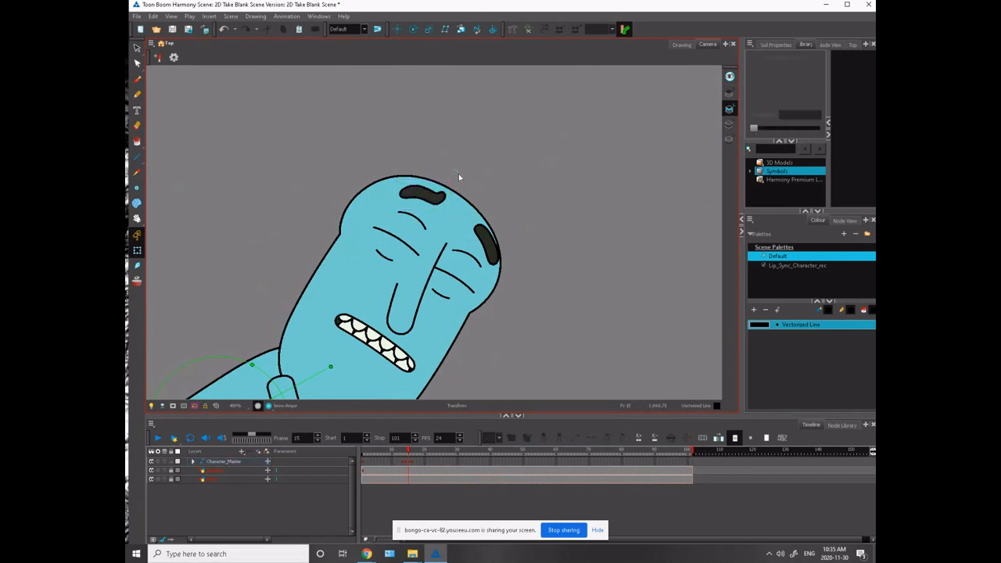
pyautogui.click(438, 196)
pyautogui.moveTo(454, 173)
pyautogui.mouseDown()
pyautogui.moveTo(394, 171)
pyautogui.moveTo(423, 193)
pyautogui.moveTo(458, 252)
pyautogui.mouseUp()
pyautogui.click(483, 239)
pyautogui.press(']')
pyautogui.press(']')
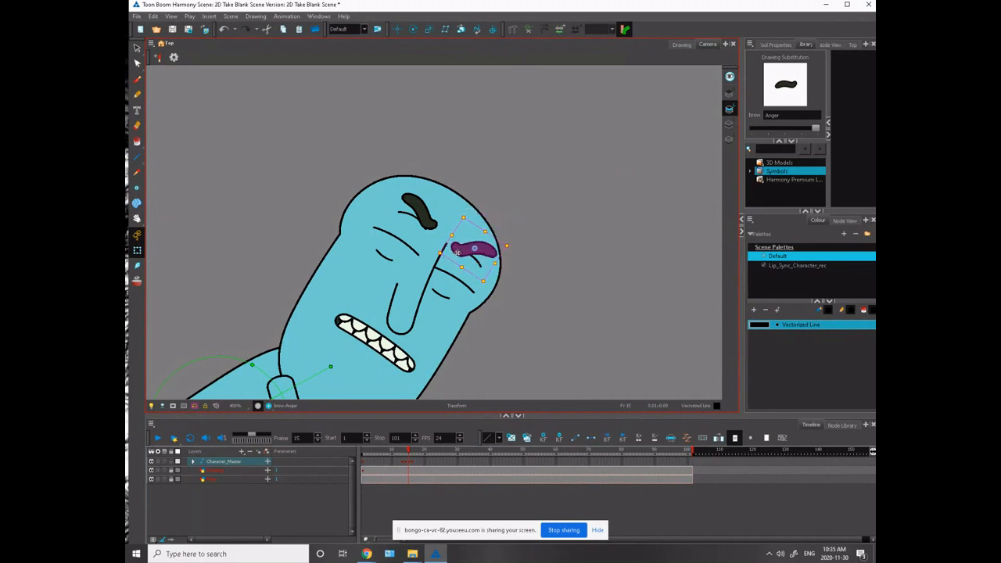
# - Select the whole group of facial features and shift it slightly lower on the head
pyautogui.click(420, 277)
pyautogui.scroll(-3, 309, 305)
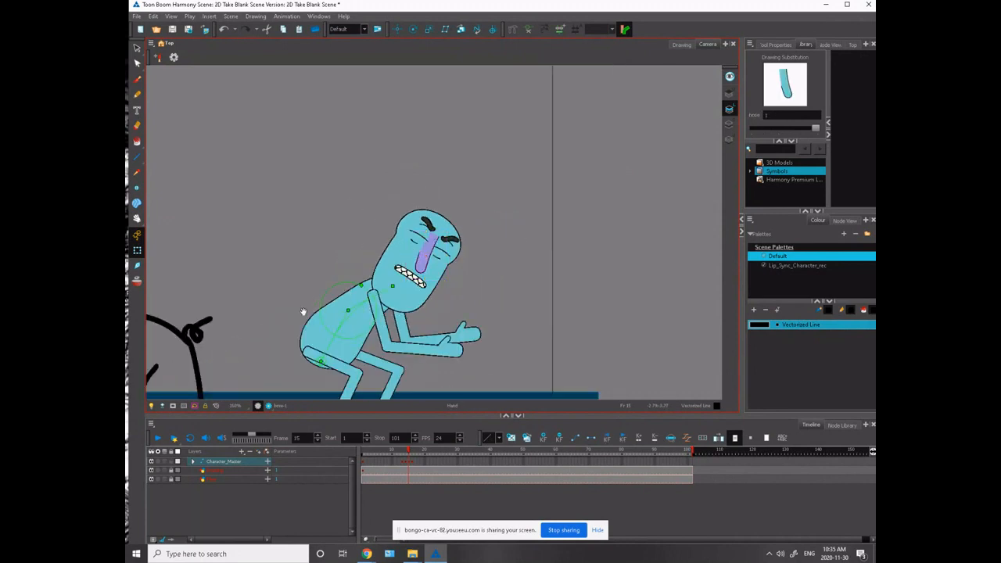
pyautogui.click(453, 267)
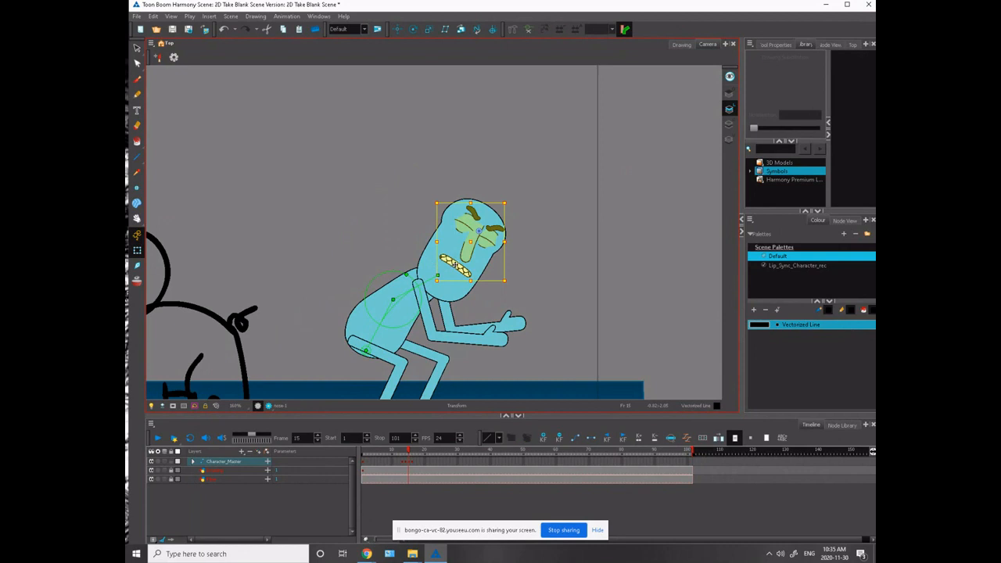
pyautogui.moveTo(454, 271); pyautogui.dragTo(453, 273)
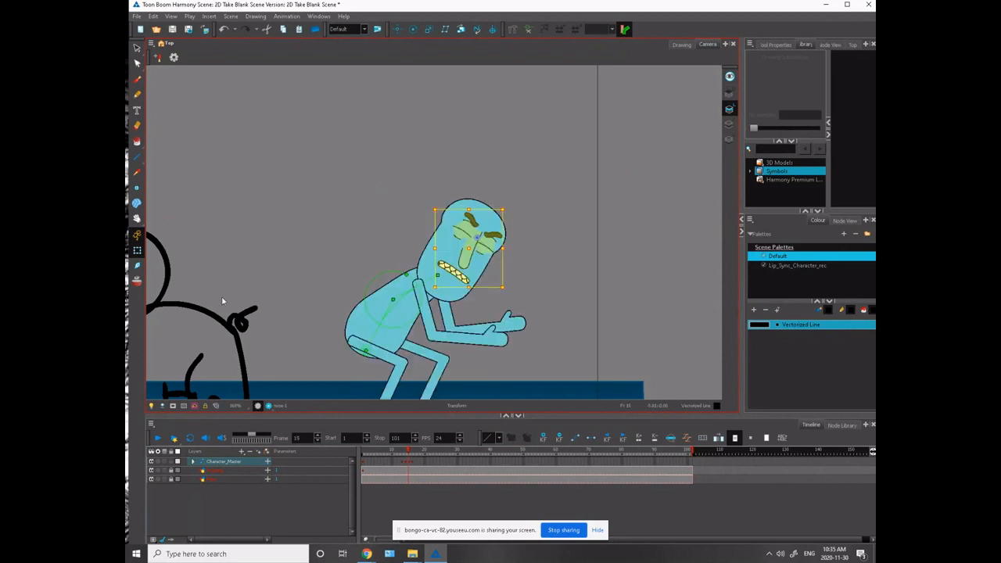
# - Compare the poses on frames 14 to 16 and turn on onion skinning at frame 15
pyautogui.scroll(-4, 223, 301)
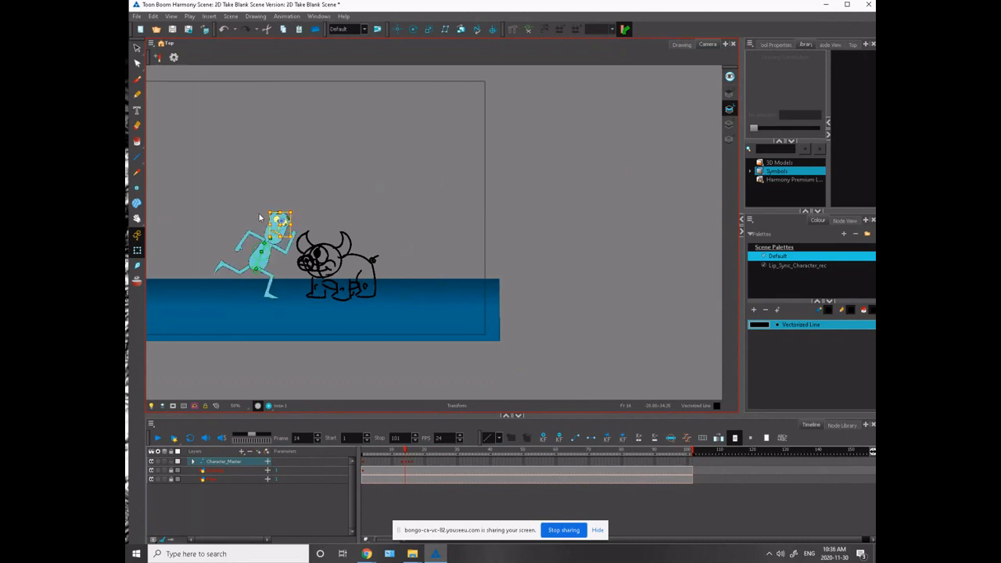
pyautogui.press('.')
pyautogui.press(',')
pyautogui.press('.')
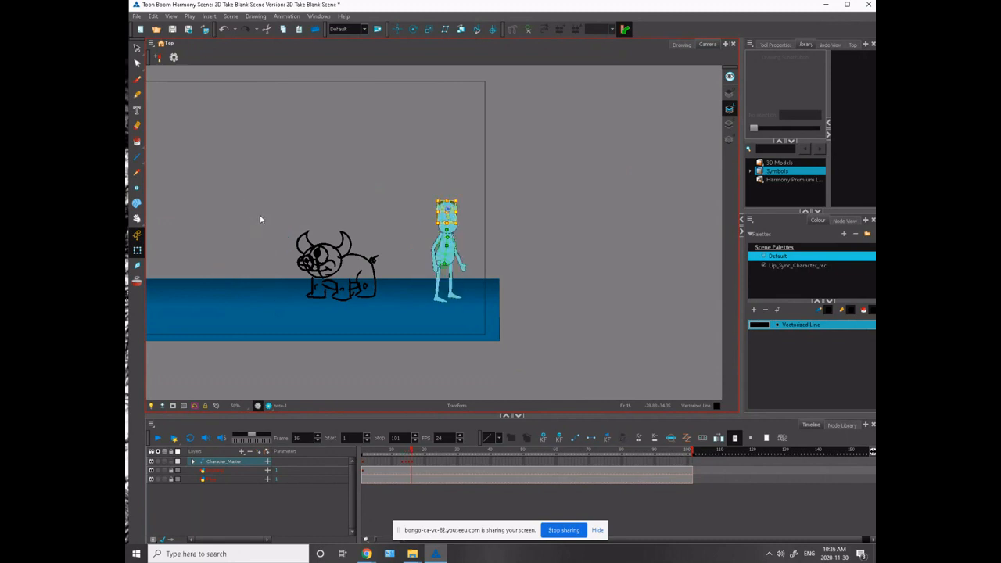
pyautogui.press(',')
pyautogui.click(138, 281)
pyautogui.scroll(6, 376, 354)
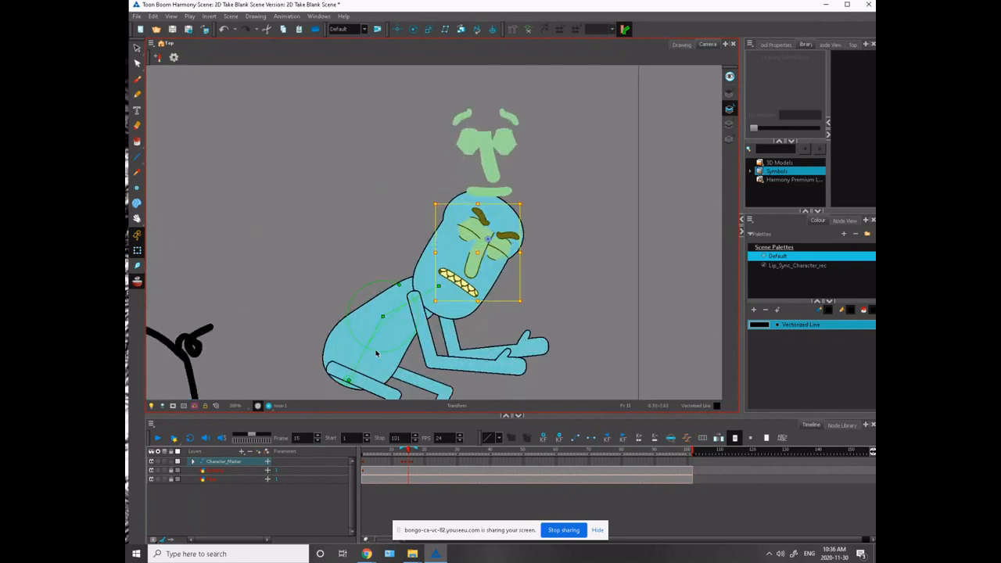
# - Move the whole crouching character forward so its near foot lines up with the standing pose in the onion skin
pyautogui.click(408, 464)
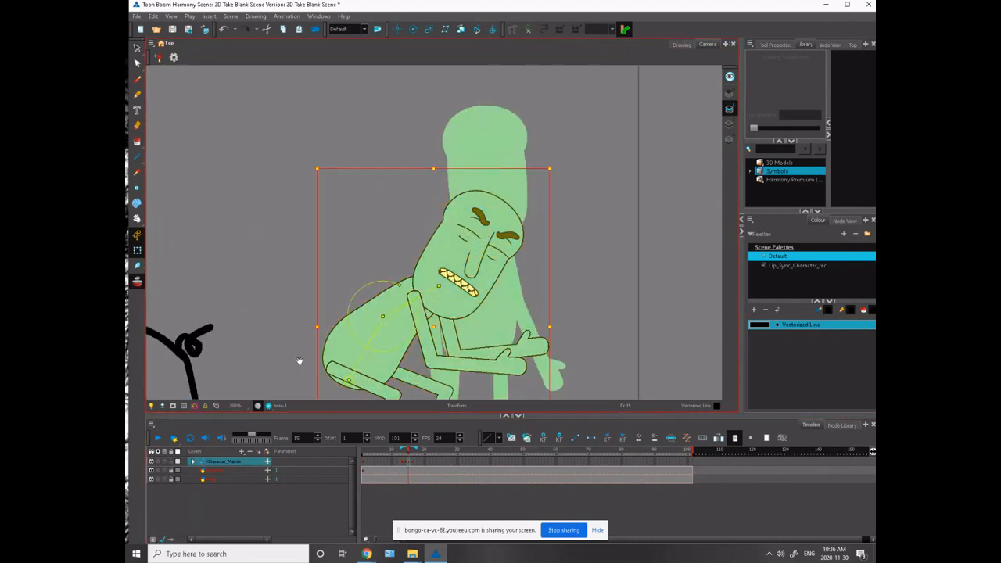
pyautogui.press('space')
pyautogui.moveTo(356, 365); pyautogui.dragTo(319, 234)
pyautogui.moveTo(310, 272); pyautogui.dragTo(389, 307)
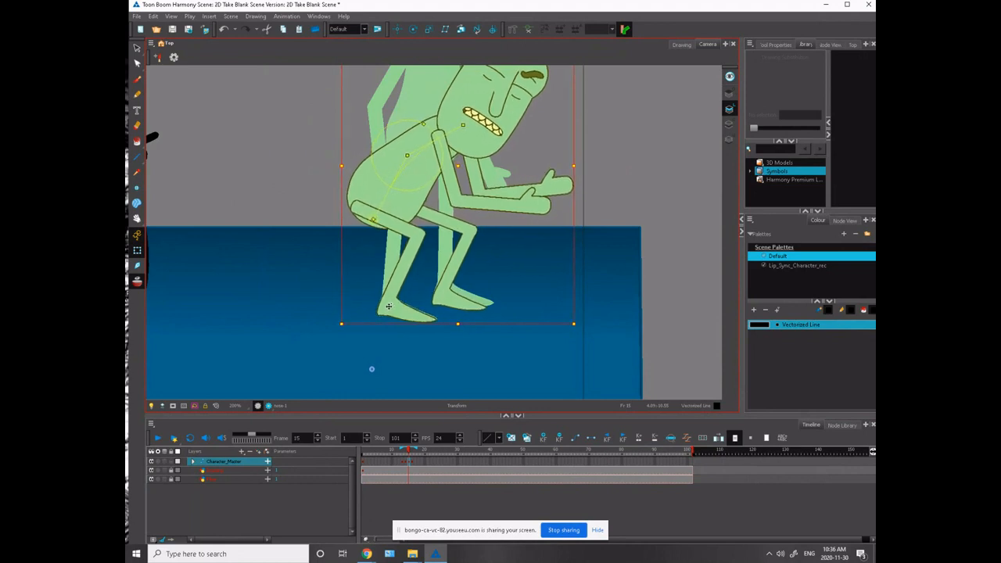
pyautogui.click(377, 334)
pyautogui.click(397, 311)
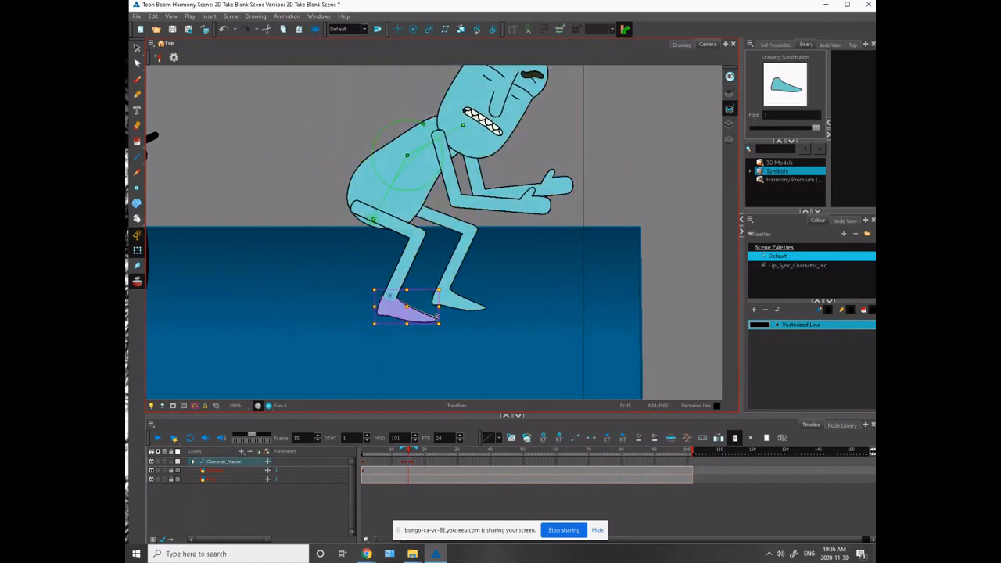
# - Nudge the far leg slightly and enlarge the far foot a little toward its onion-skin outline
pyautogui.click(432, 215)
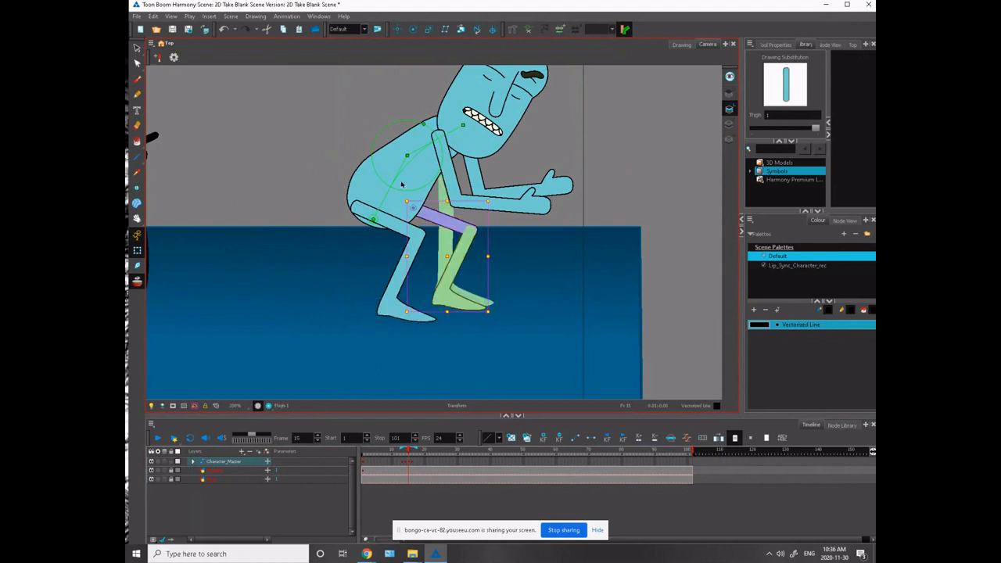
pyautogui.moveTo(432, 216); pyautogui.dragTo(438, 214)
pyautogui.click(450, 304)
pyautogui.click(450, 304)
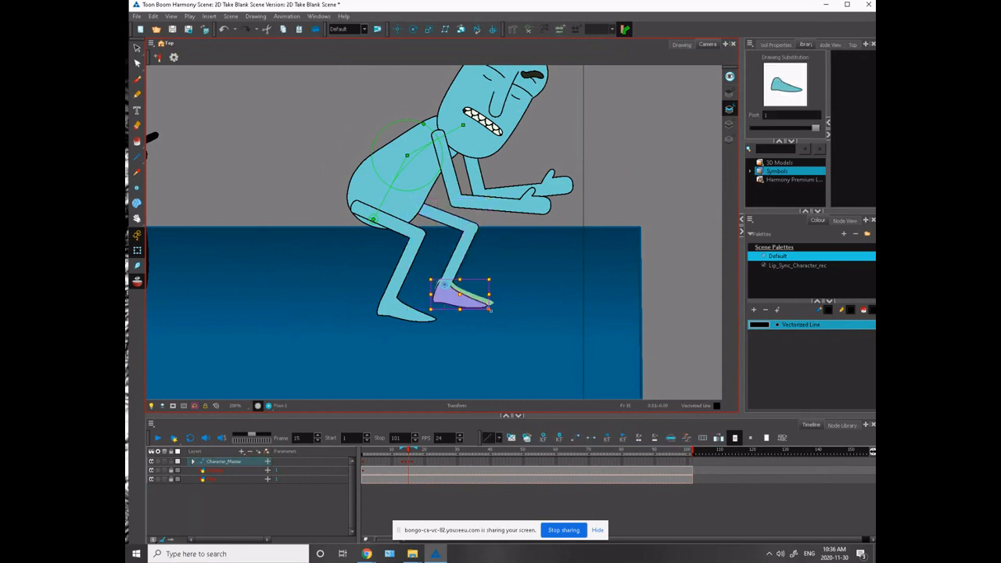
pyautogui.moveTo(489, 310); pyautogui.dragTo(497, 311)
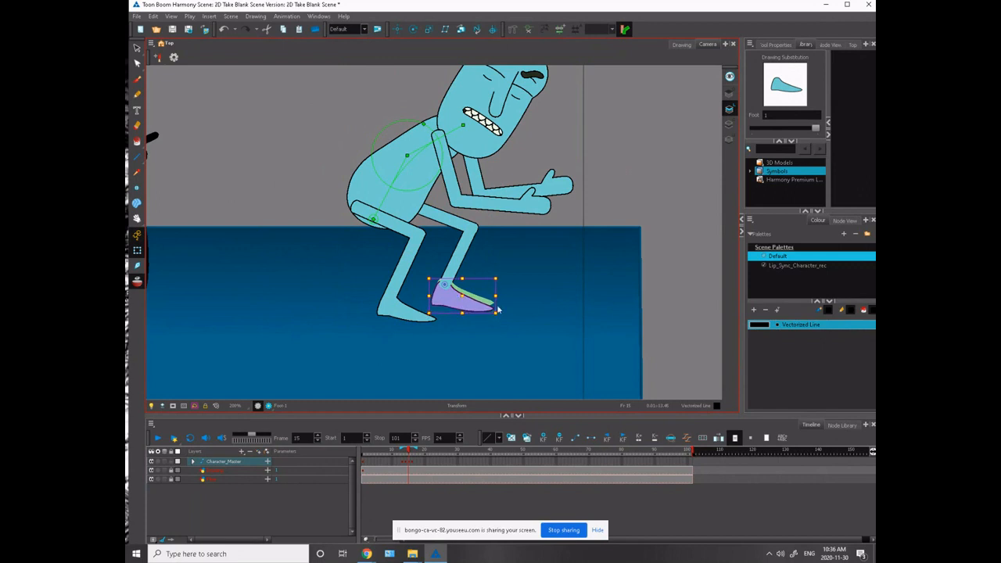
# - Rotate the far thigh upward and move the whole far leg back so its foot overlaps the onion-skin foot
pyautogui.press('2')
pyautogui.press('2')
pyautogui.press('2')
pyautogui.moveTo(389, 290); pyautogui.dragTo(422, 312)
pyautogui.click(385, 221)
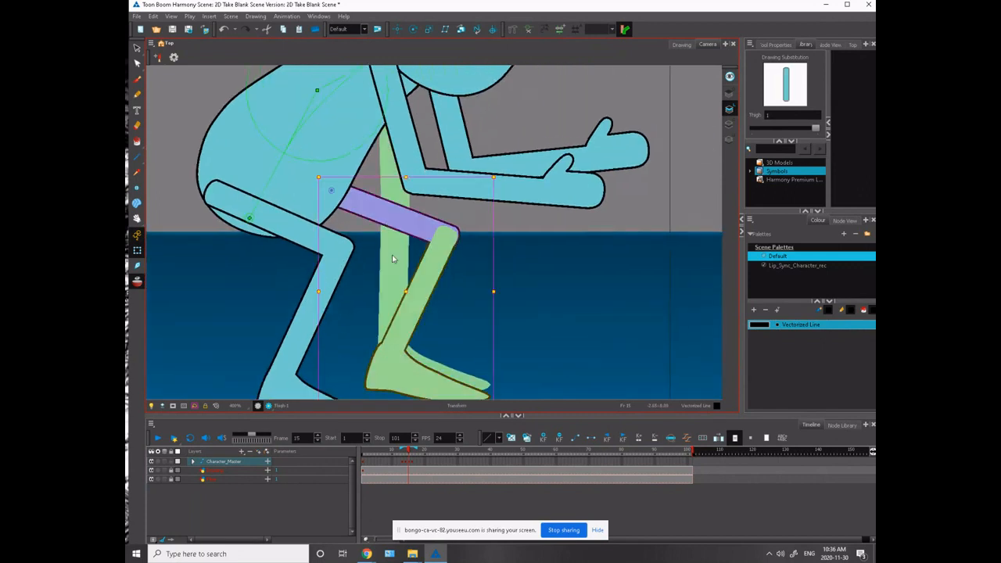
pyautogui.moveTo(339, 306); pyautogui.dragTo(284, 203)
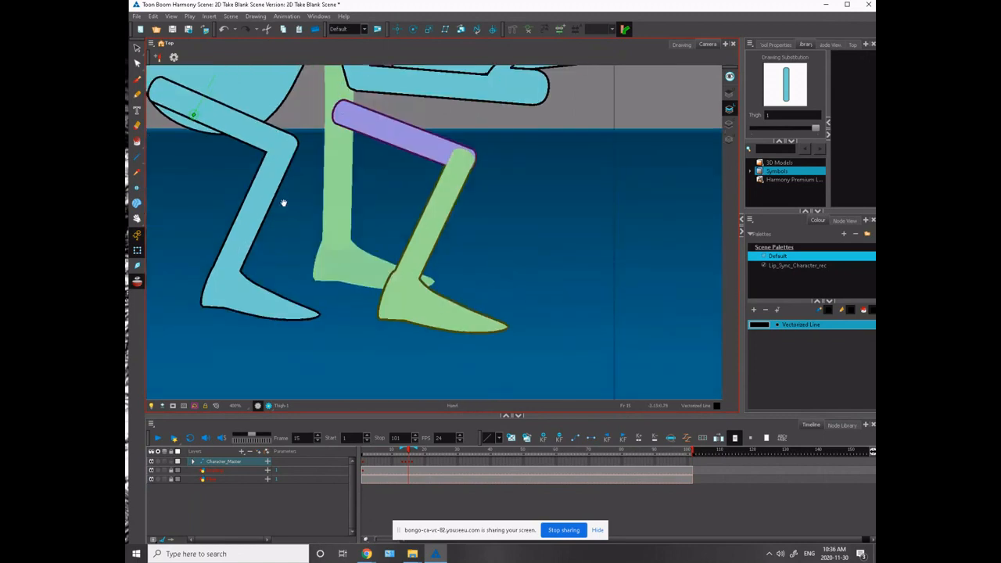
pyautogui.moveTo(517, 337)
pyautogui.mouseDown()
pyautogui.moveTo(545, 299)
pyautogui.moveTo(511, 329)
pyautogui.mouseUp()
pyautogui.click(441, 249)
pyautogui.click(332, 119)
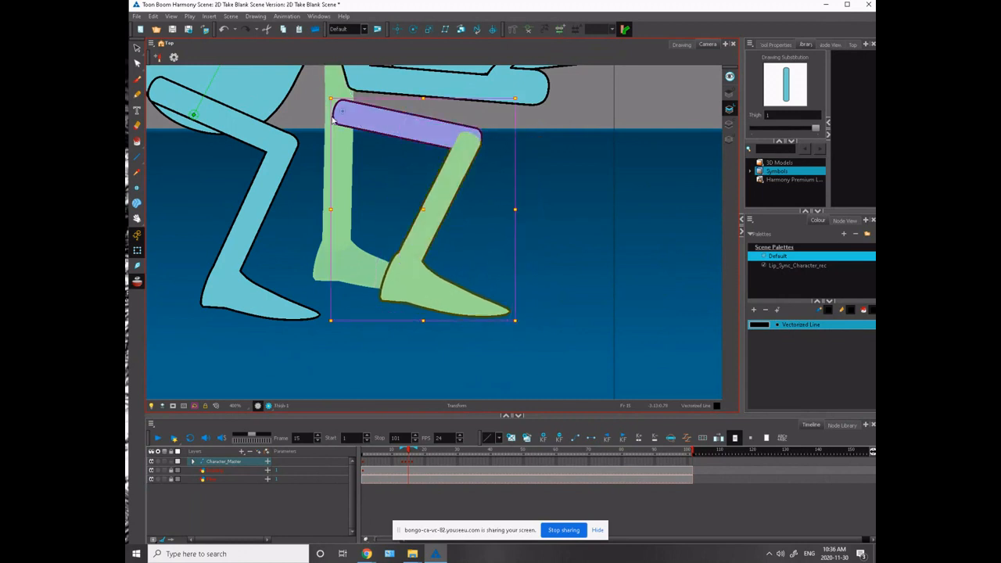
pyautogui.moveTo(333, 119); pyautogui.dragTo(279, 96)
pyautogui.click(320, 211)
# - Tilt the far foot's toe up, shrink the foot slightly, and nudge it to match the onion-skin foot
pyautogui.click(366, 256)
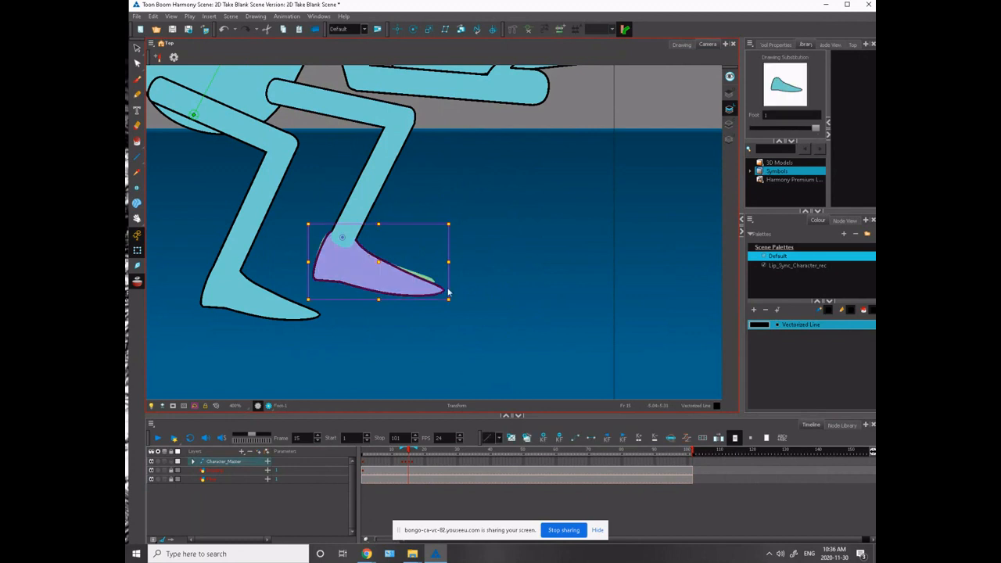
pyautogui.moveTo(448, 293); pyautogui.dragTo(448, 271)
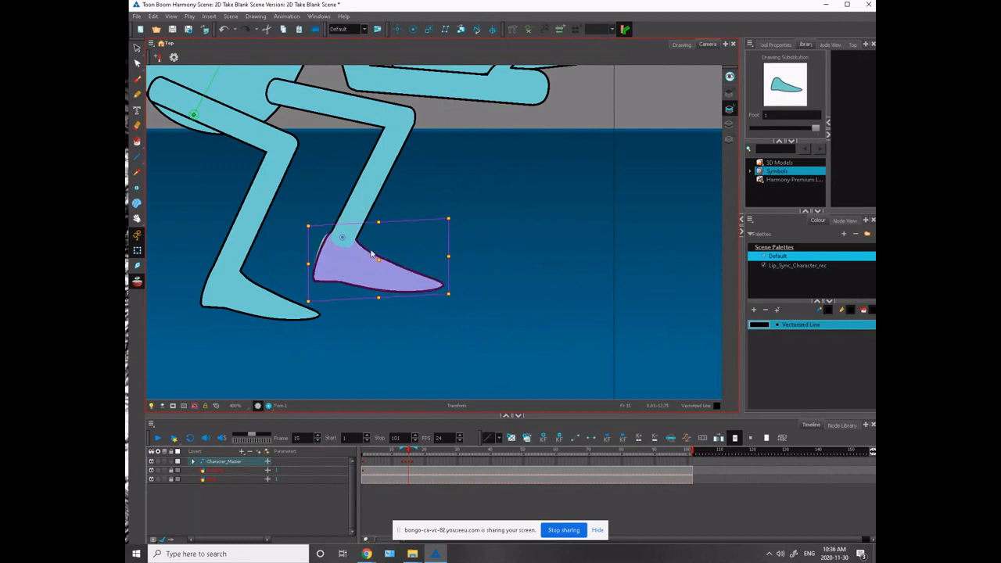
pyautogui.moveTo(446, 294); pyautogui.dragTo(442, 293)
pyautogui.press('Left')
pyautogui.press('Left')
pyautogui.press('Left')
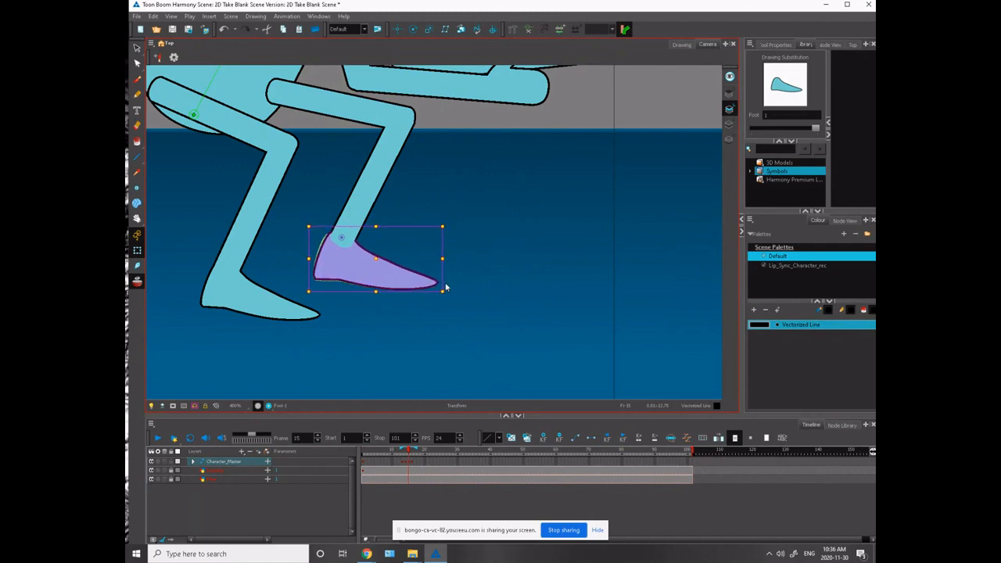
pyautogui.press('Down')
pyautogui.press('Down')
pyautogui.press('Right')
pyautogui.press('Up')
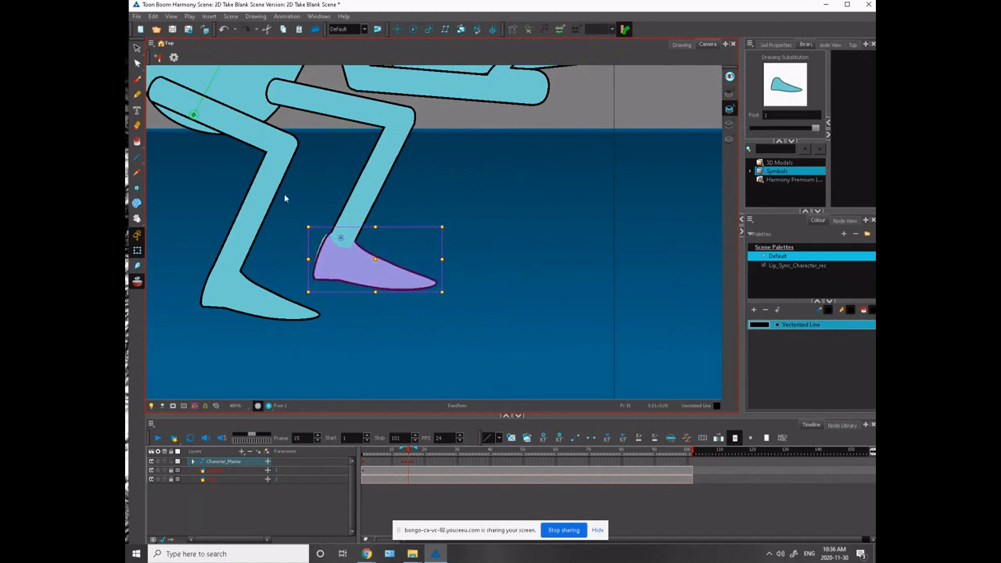
# - Nudge the whole far leg slightly forward and down from the hip
pyautogui.click(296, 217)
pyautogui.scroll(-3, 235, 190)
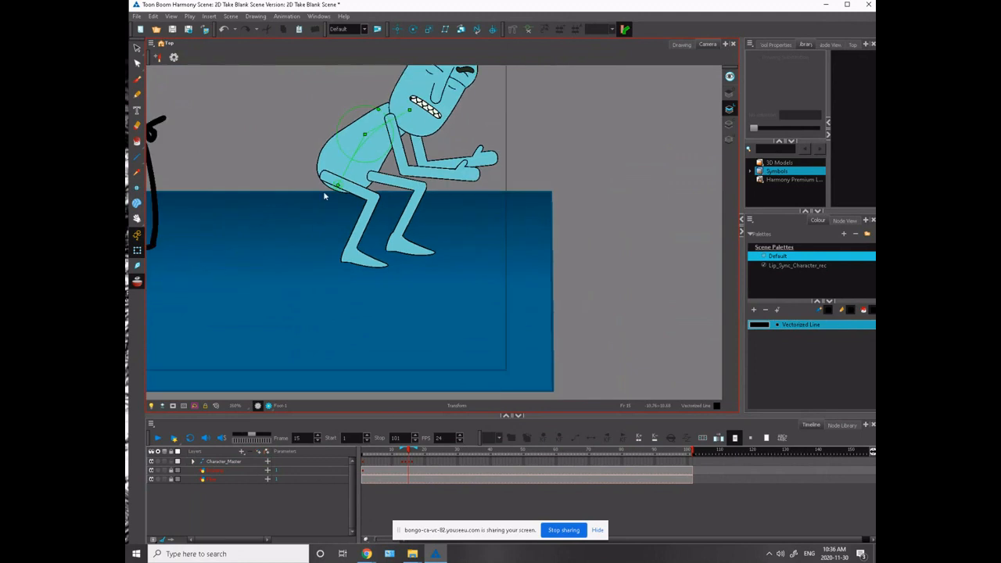
pyautogui.click(373, 168)
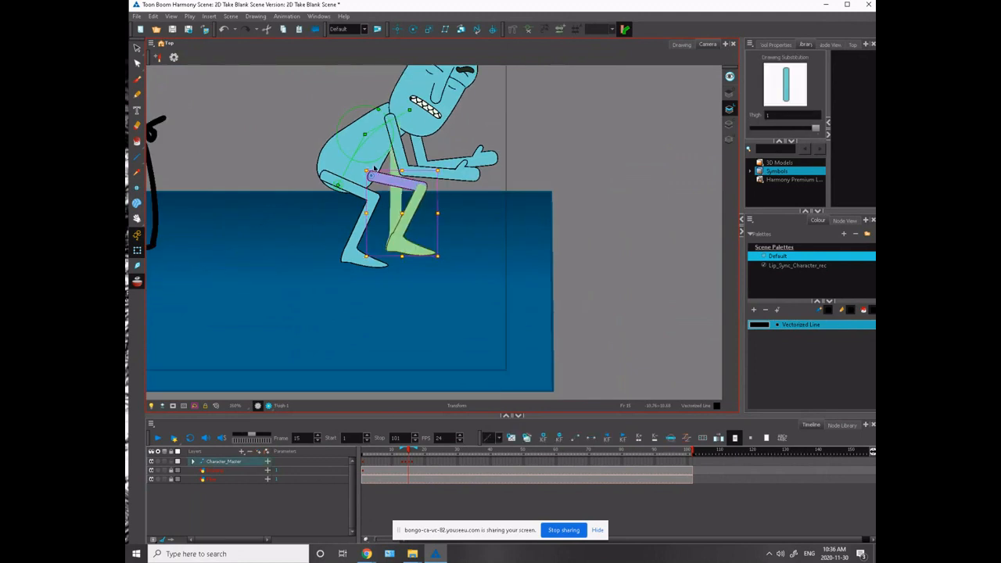
pyautogui.press('Right')
pyautogui.press('Right')
pyautogui.press('Right')
pyautogui.press('Right')
pyautogui.press('Right')
pyautogui.press('Down')
pyautogui.press('Down')
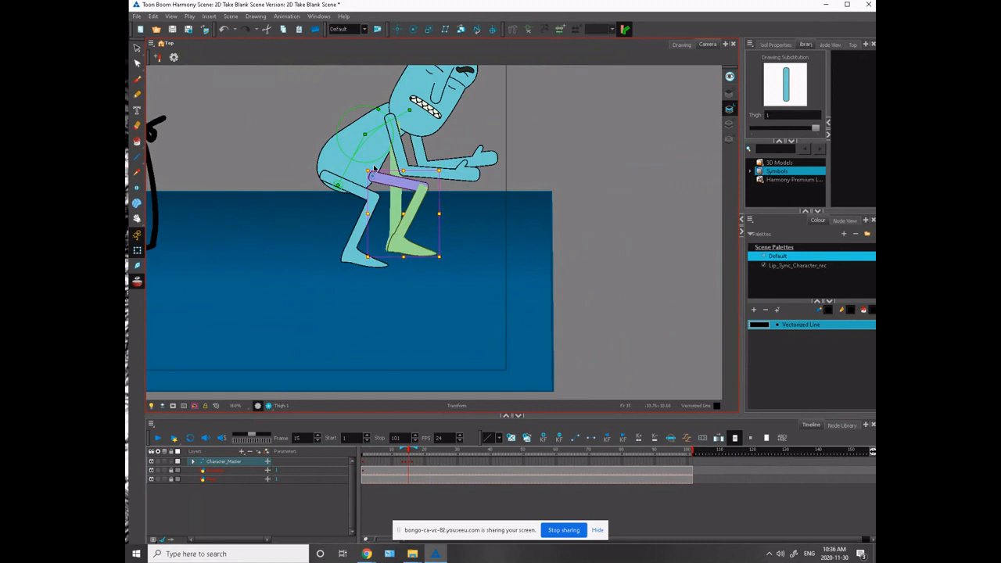
# - Nudge the whole far leg slightly back and up so its foot lines up with the onion-skin foot
pyautogui.press('Right')
pyautogui.press('Right')
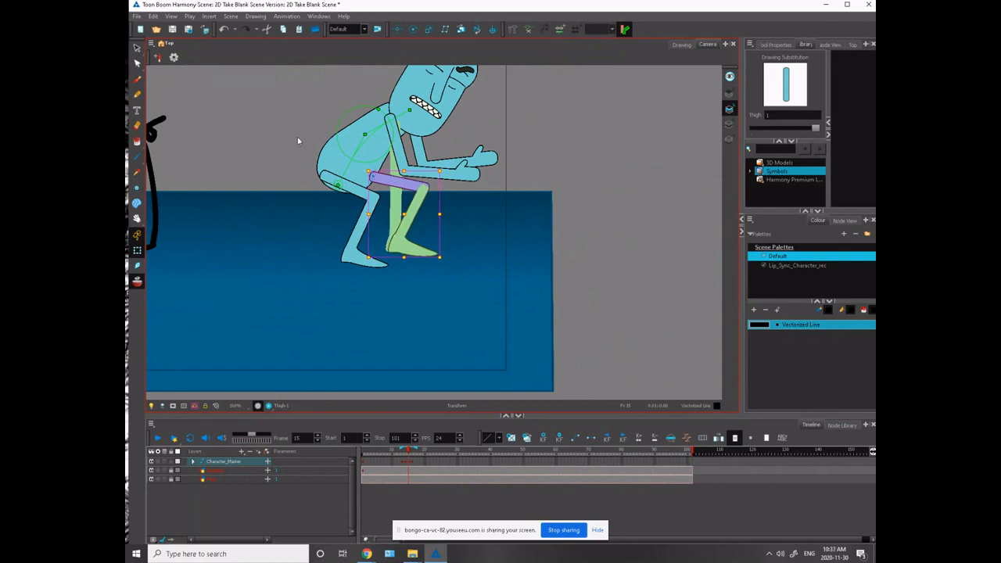
pyautogui.press('Left')
pyautogui.press('Left')
pyautogui.press('Left')
pyautogui.press('Left')
pyautogui.press('Up')
pyautogui.press('Up')
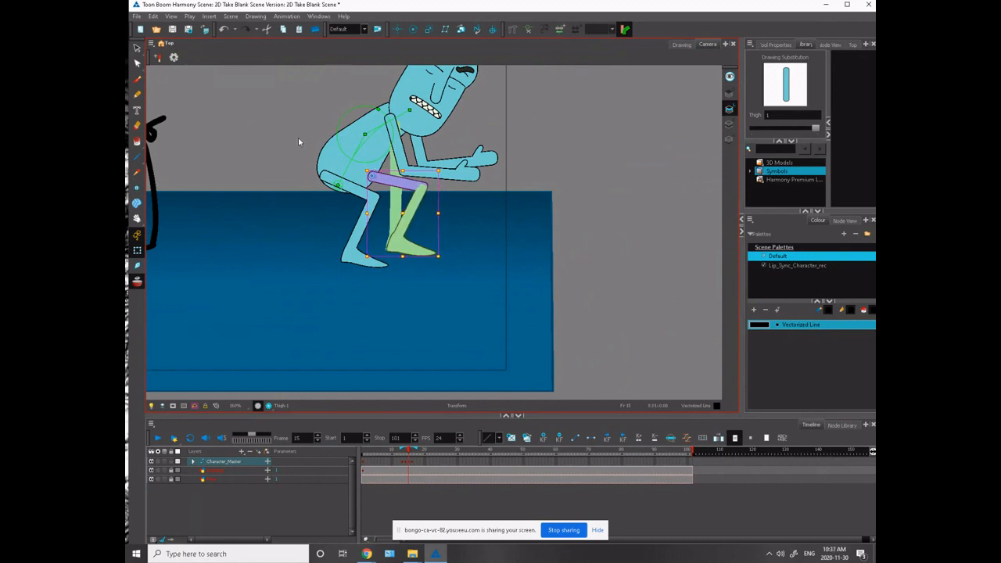
pyautogui.press('Left')
pyautogui.press('Left')
pyautogui.press('Up')
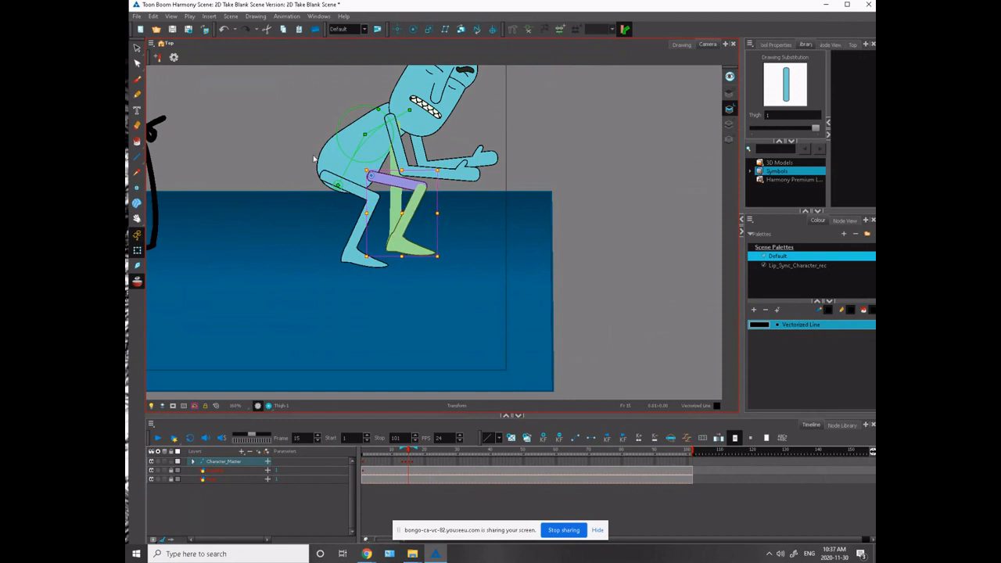
# - Try bringing the body in front of both thighs and restore its layering behind them
pyautogui.click(347, 192)
pyautogui.hotkey('alt', 'Down')
pyautogui.hotkey('alt', 'Down')
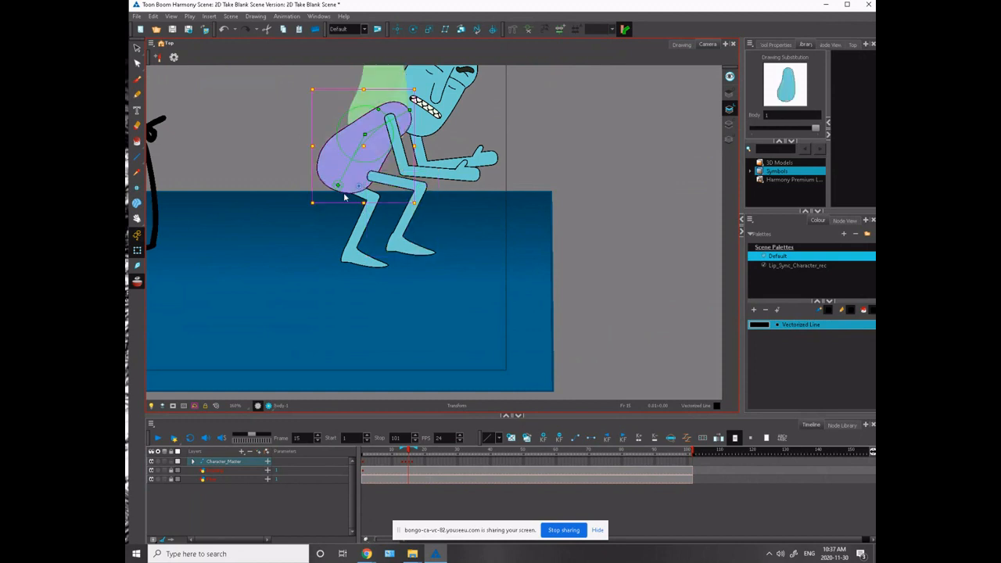
pyautogui.hotkey('alt', 'Up')
pyautogui.hotkey('alt', 'Up')
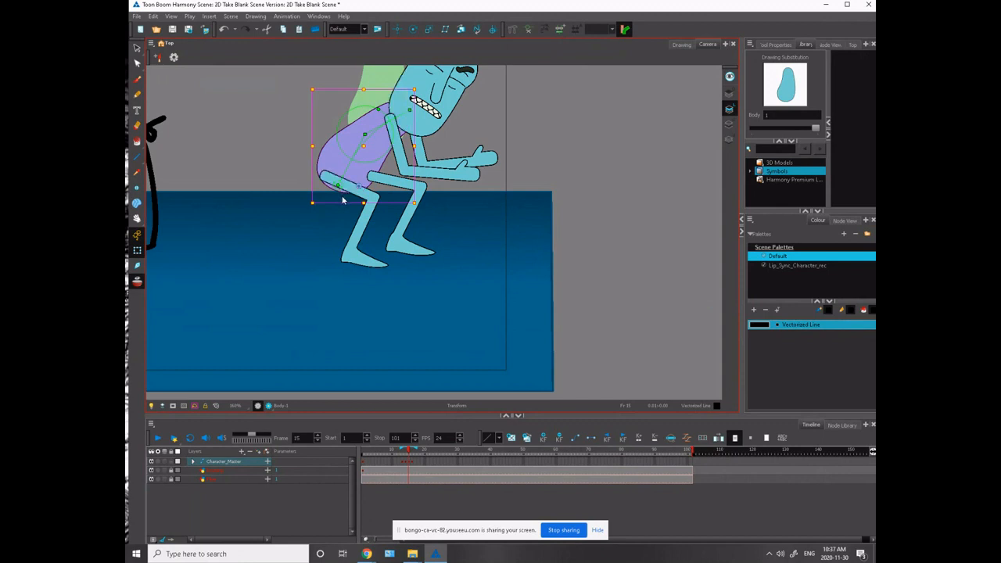
# - Compare frame 15 with frame 14, and nudge the whole near leg slightly forward and down to match the onion-skin foot
pyautogui.press(',')
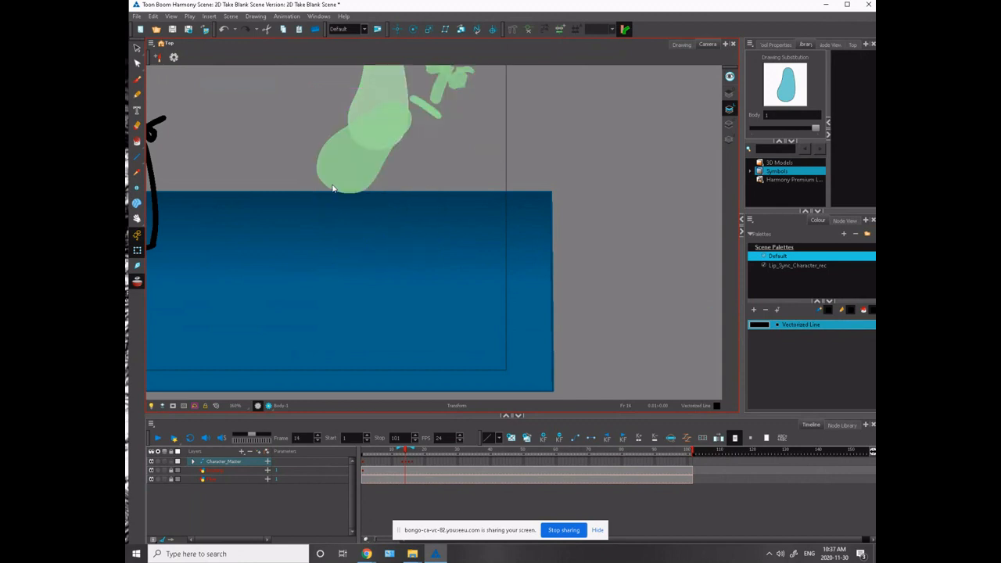
pyautogui.moveTo(216, 286)
pyautogui.mouseDown()
pyautogui.moveTo(556, 340)
pyautogui.moveTo(579, 358)
pyautogui.moveTo(326, 351)
pyautogui.moveTo(251, 327)
pyautogui.mouseUp()
pyautogui.press('.')
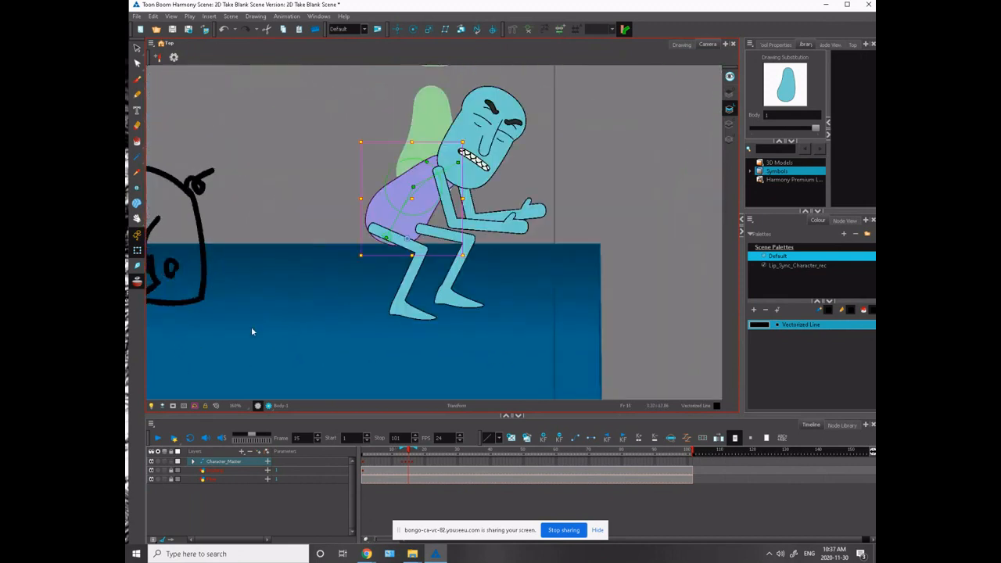
pyautogui.click(400, 240)
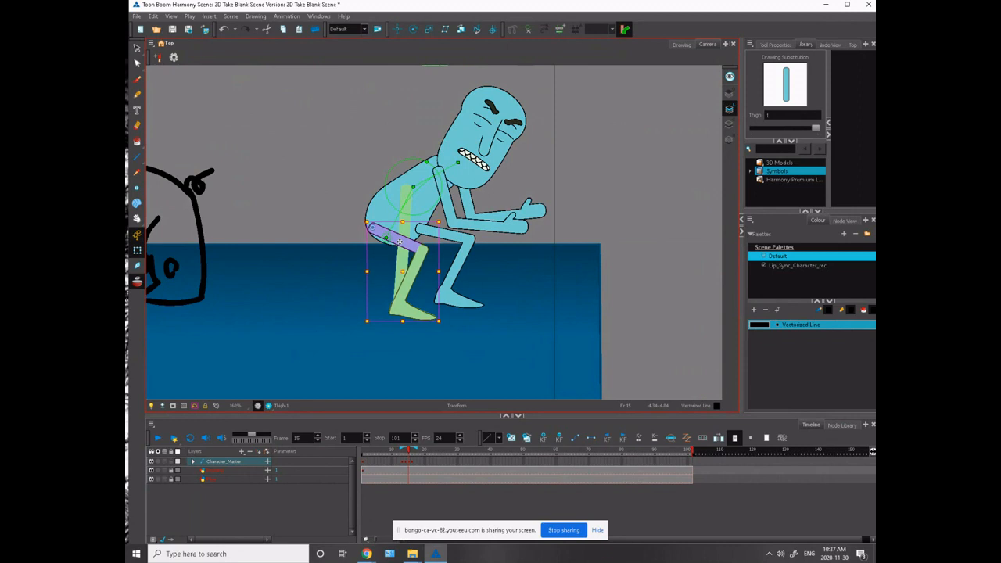
pyautogui.press('Right')
pyautogui.press('Right')
pyautogui.press('Right')
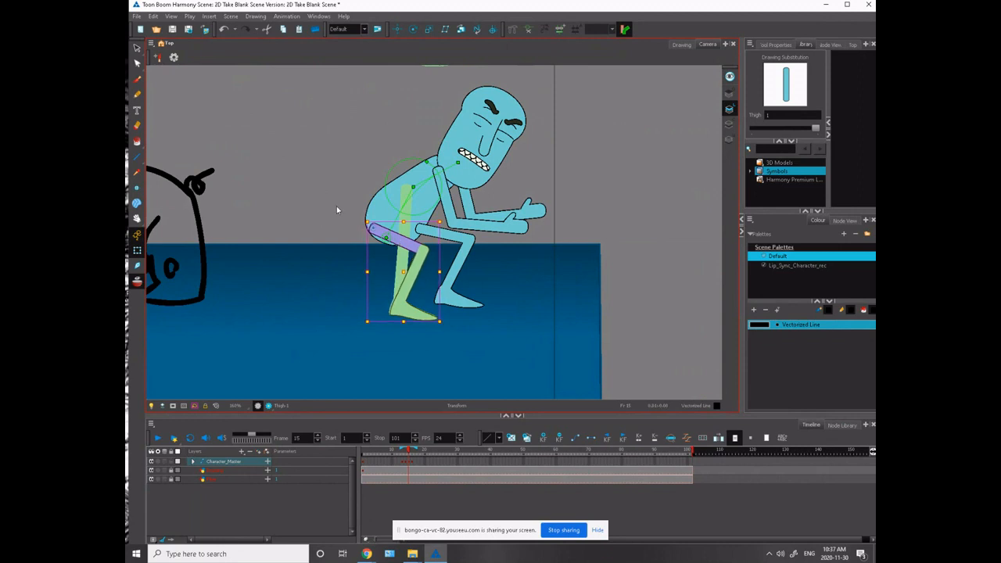
pyautogui.press('Down')
pyautogui.press('Right')
pyautogui.press('Right')
pyautogui.press('Right')
pyautogui.press('Right')
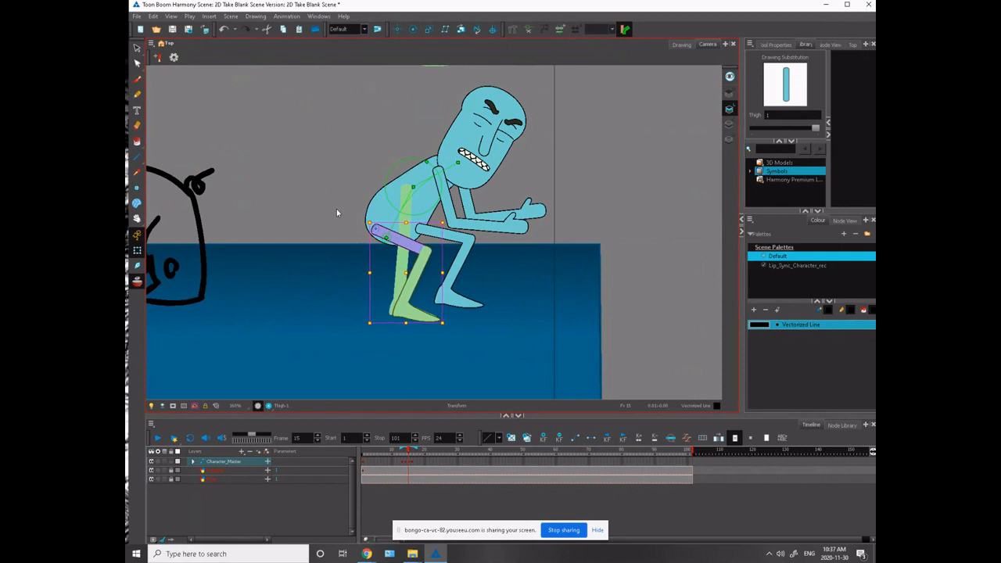
pyautogui.press('Left')
pyautogui.press('Left')
pyautogui.press('Left')
pyautogui.press('Left')
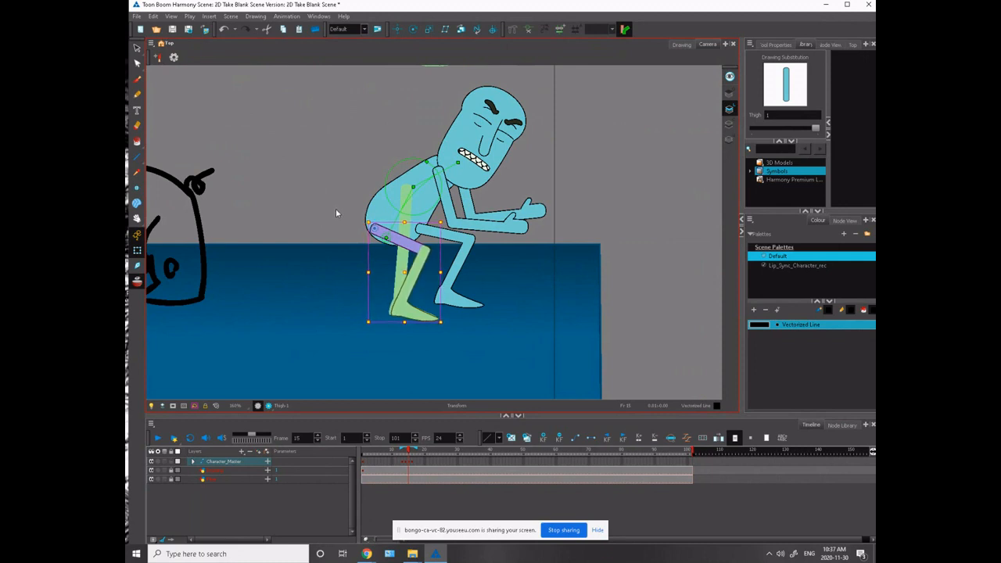
pyautogui.press('Left')
pyautogui.press('Left')
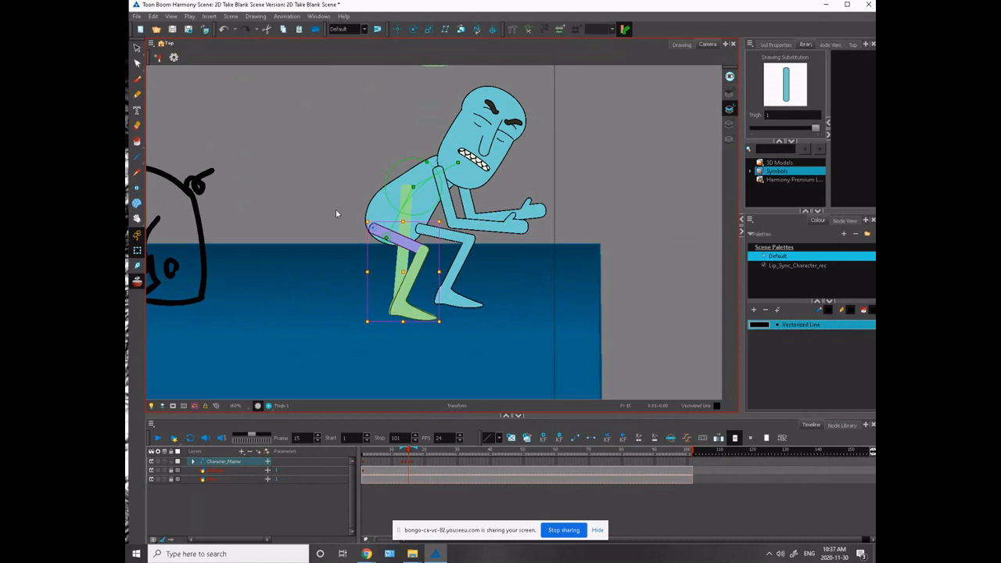
pyautogui.press('Right')
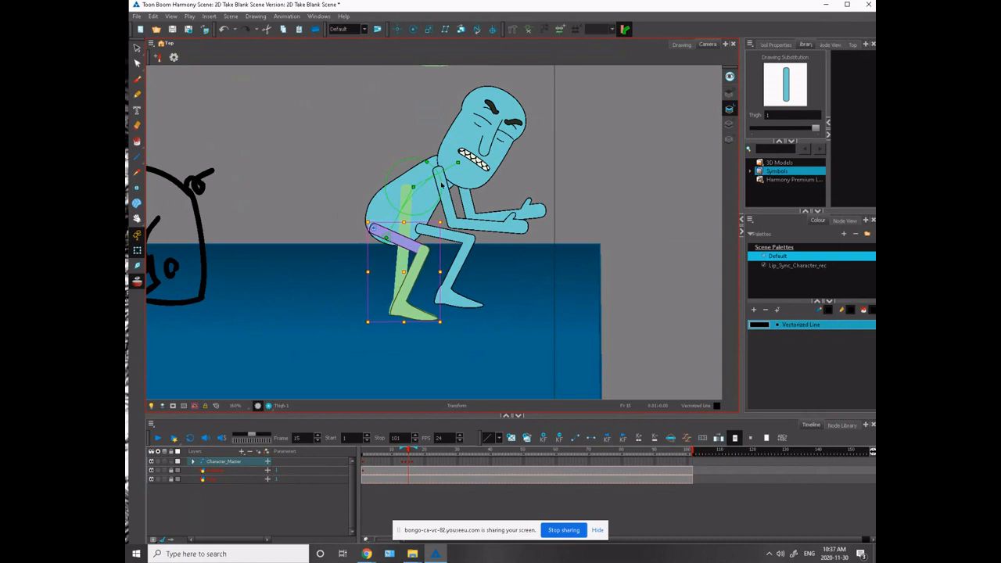
pyautogui.click(450, 208)
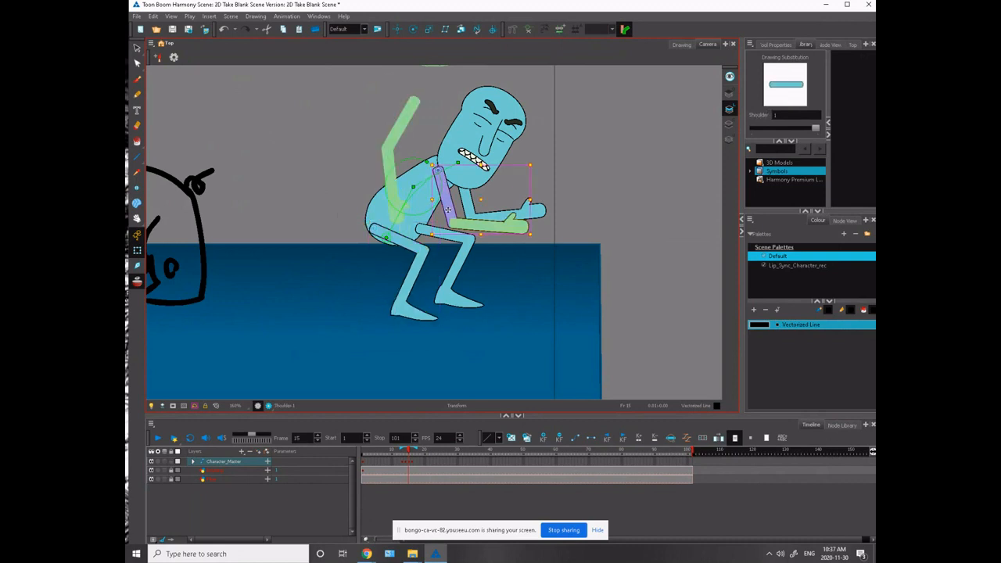
pyautogui.click(470, 206)
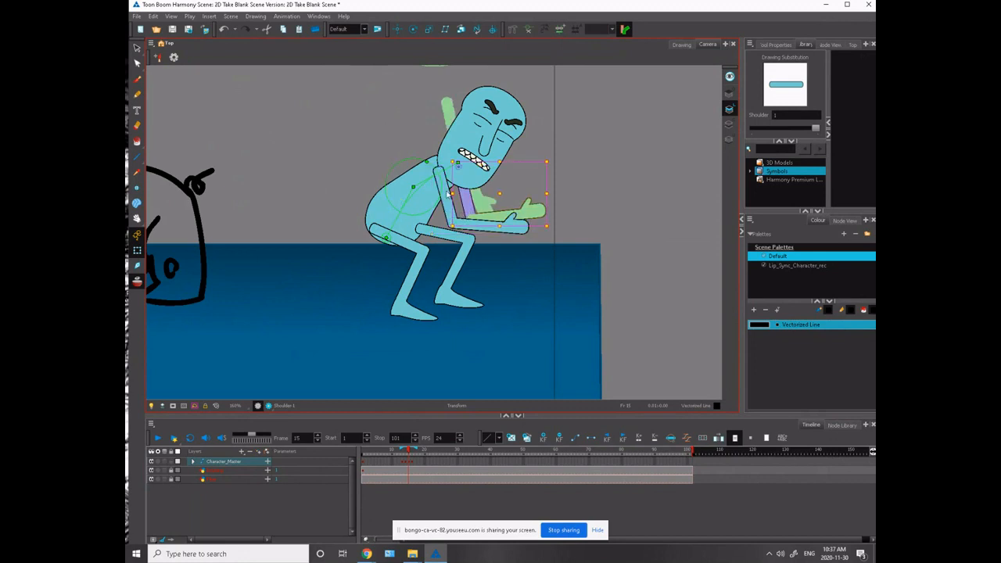
pyautogui.click(448, 203)
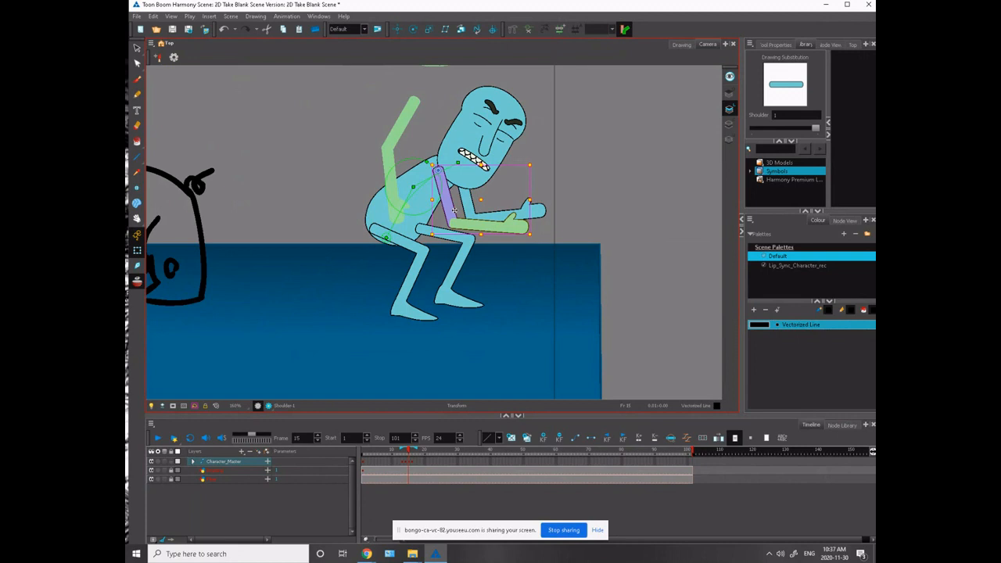
pyautogui.click(400, 245)
pyautogui.click(392, 274)
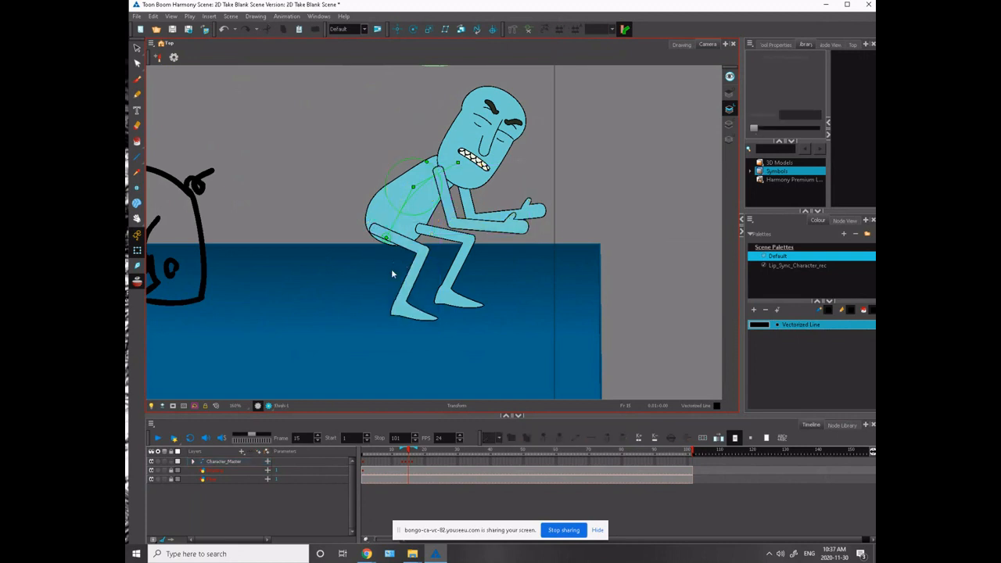
# - Compare the crouch with frame 16, and shift the far leg in depth on frame 15 using an enlarged top view
pyautogui.moveTo(253, 322); pyautogui.dragTo(412, 346)
pyautogui.press('1')
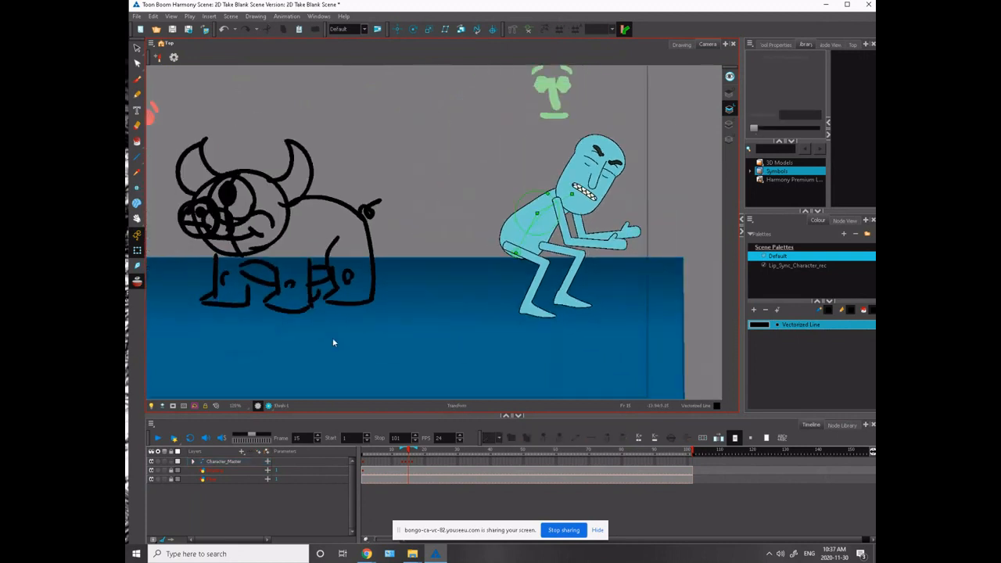
pyautogui.press('.')
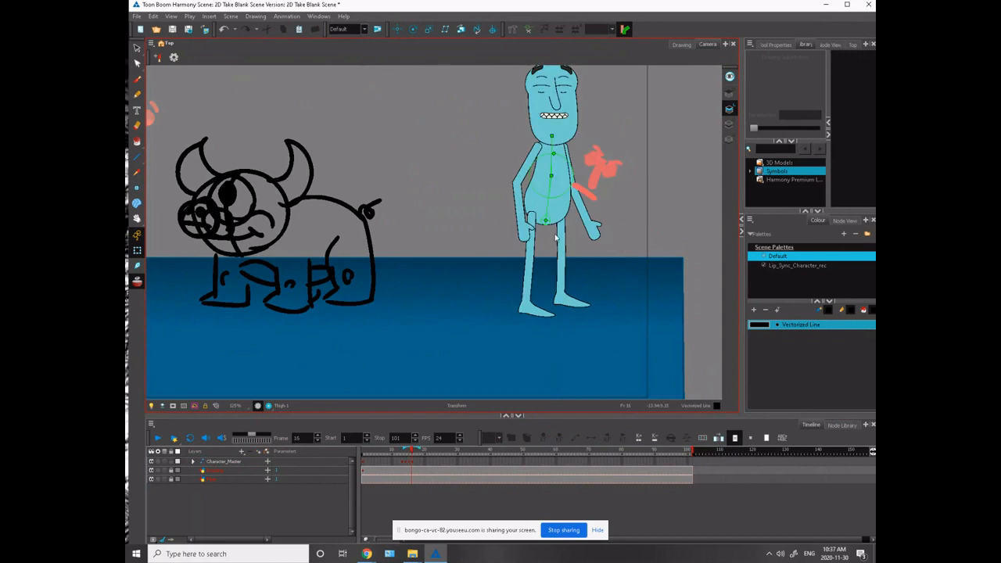
pyautogui.click(560, 239)
pyautogui.press(',')
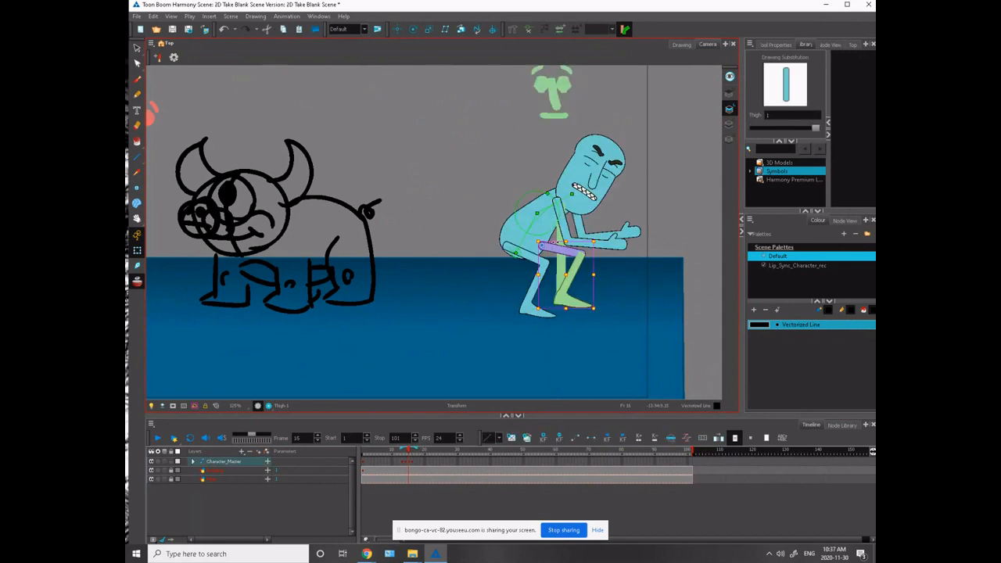
pyautogui.click(853, 44)
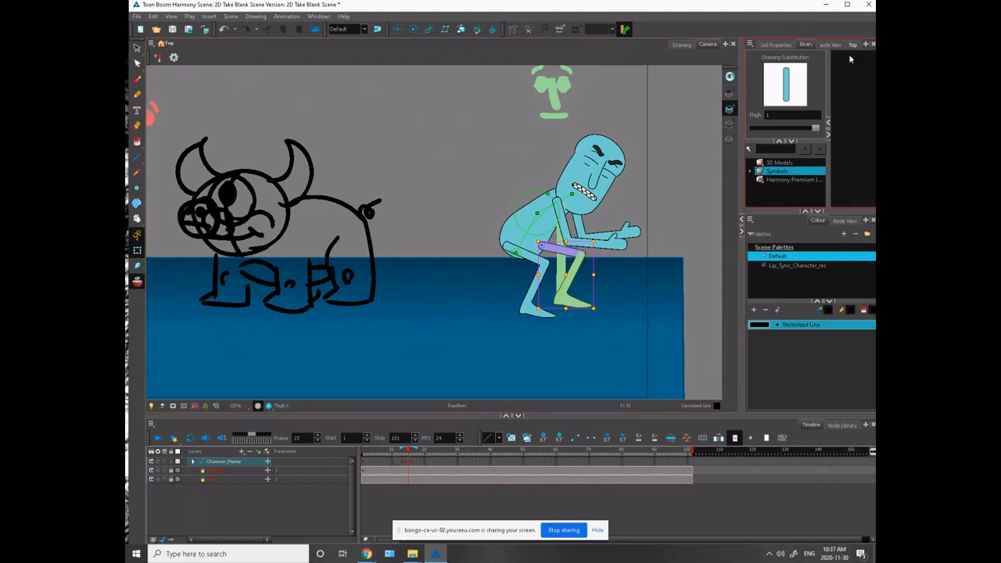
pyautogui.moveTo(740, 205); pyautogui.dragTo(689, 358)
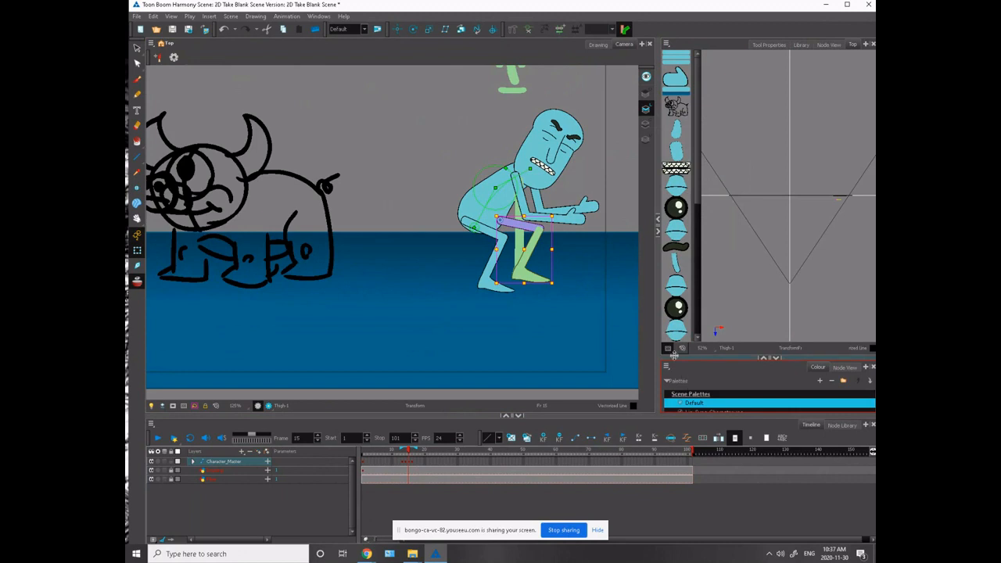
pyautogui.moveTo(843, 206); pyautogui.dragTo(837, 211)
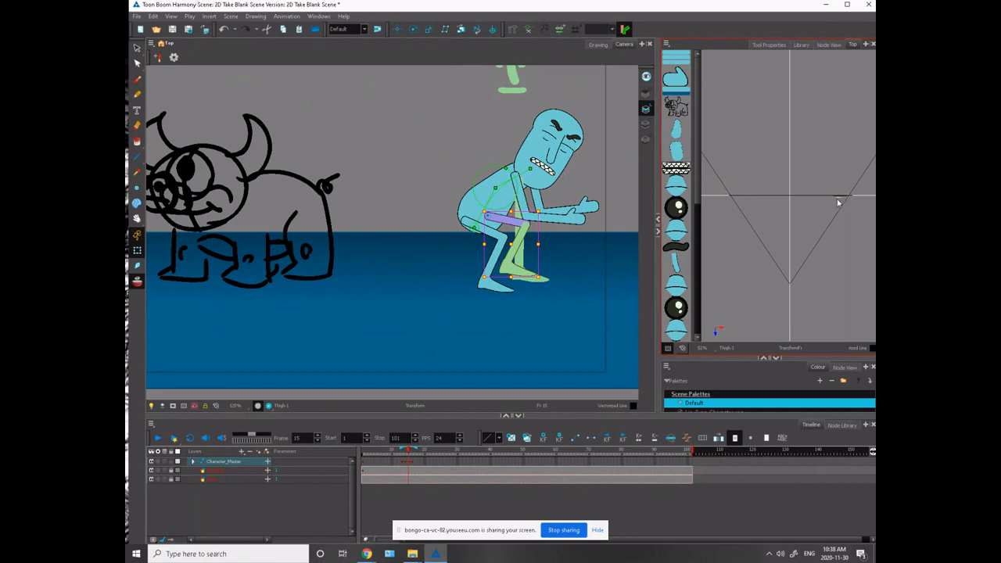
# - On frame 15, shift the far leg in depth in the top view, then rotate it slightly about its heel and check the foot
pyautogui.moveTo(833, 208); pyautogui.dragTo(839, 204)
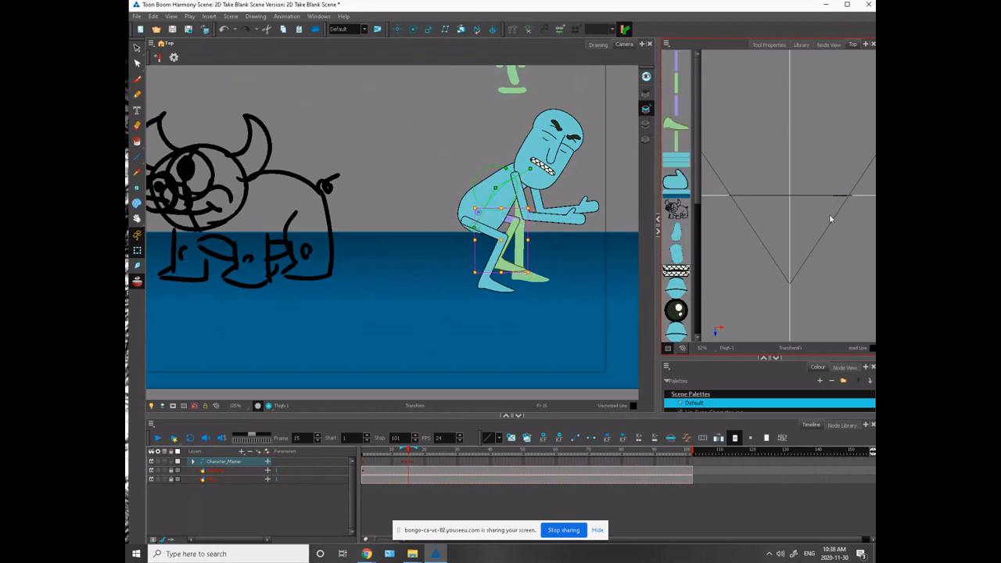
pyautogui.press('2')
pyautogui.press('2')
pyautogui.press('2')
pyautogui.press('space')
pyautogui.moveTo(424, 263); pyautogui.dragTo(148, 274)
pyautogui.moveTo(347, 221); pyautogui.dragTo(391, 241)
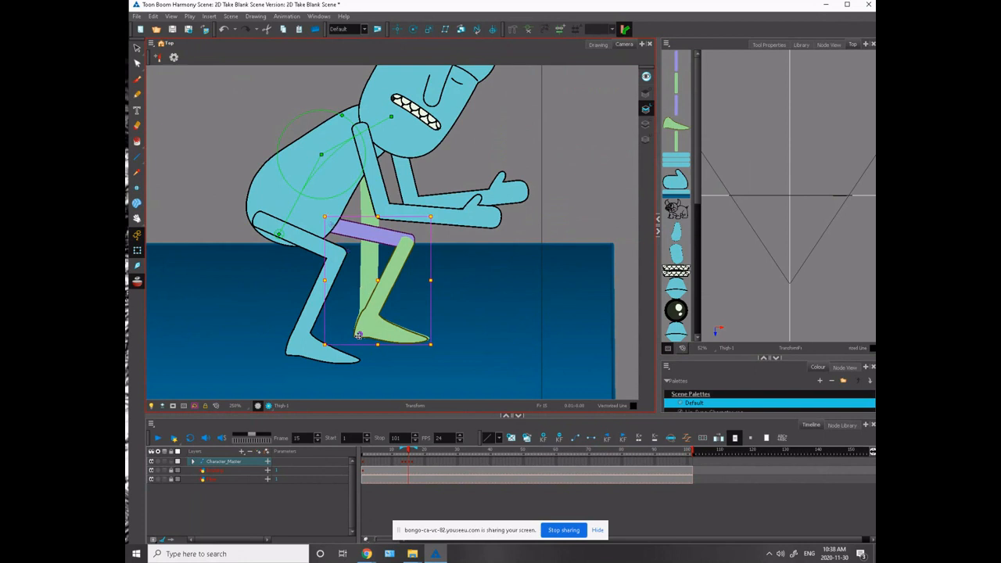
pyautogui.moveTo(431, 215); pyautogui.dragTo(434, 207)
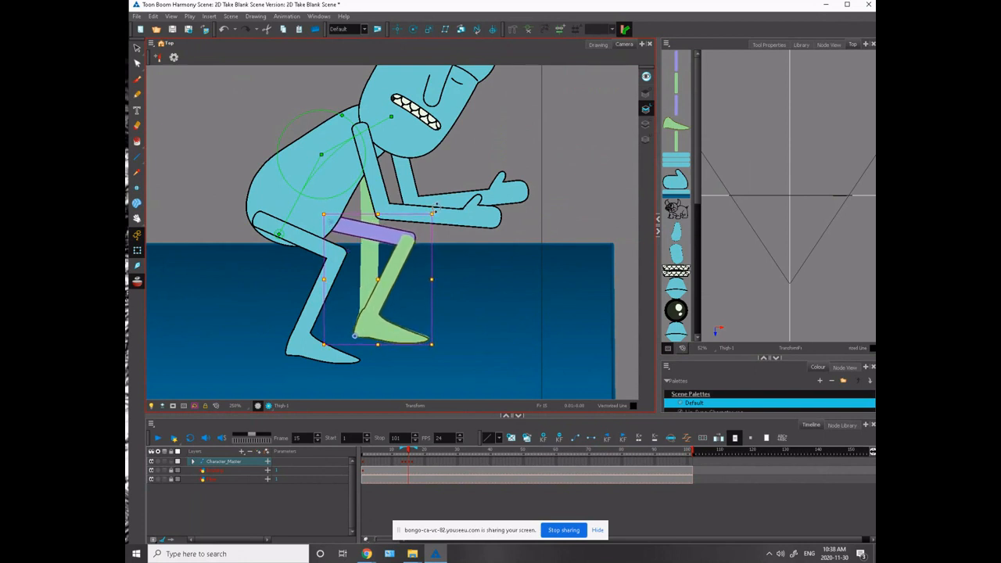
pyautogui.click(390, 342)
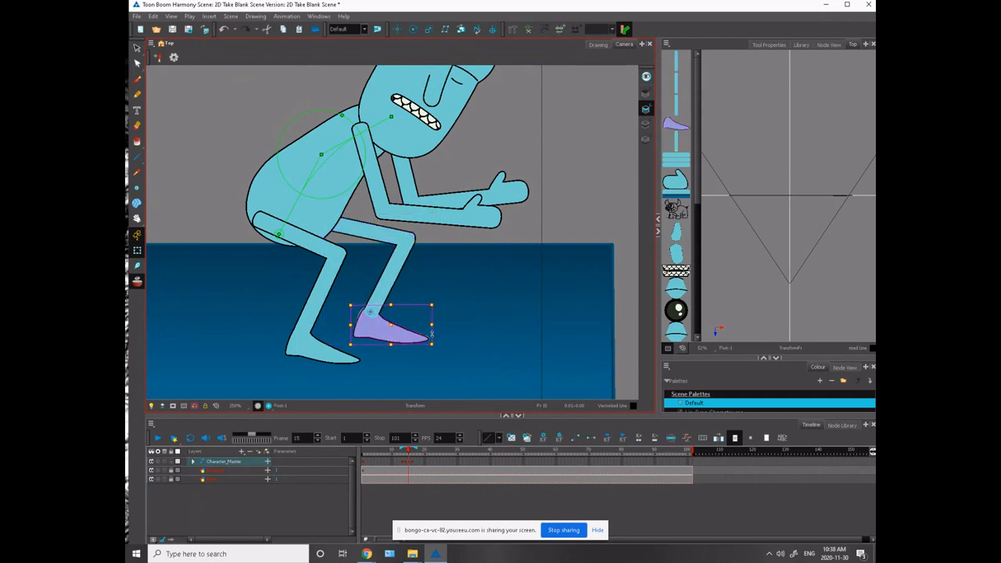
pyautogui.scroll(-6, 251, 223)
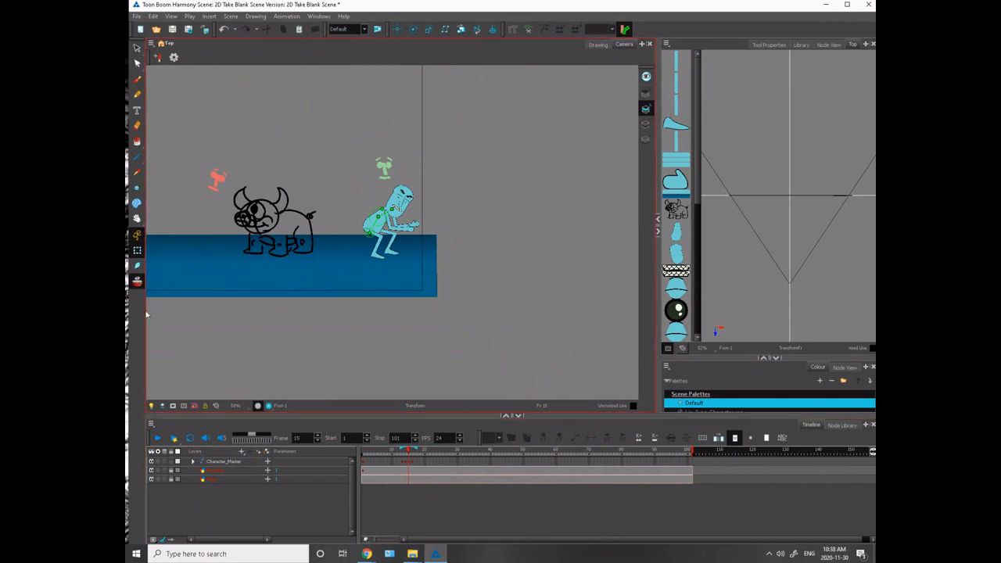
# - Flip through frames 14, 15 and 16 to compare the run, the crouch and the standing pose beside the monster
pyautogui.moveTo(216, 332); pyautogui.dragTo(362, 362)
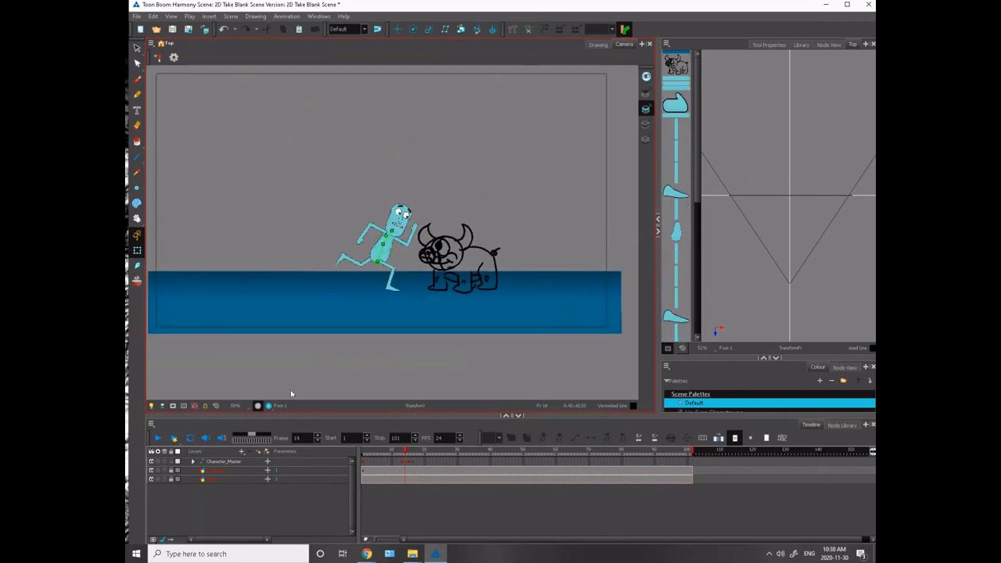
pyautogui.press('.')
pyautogui.press('.')
pyautogui.press(',')
pyautogui.press(',')
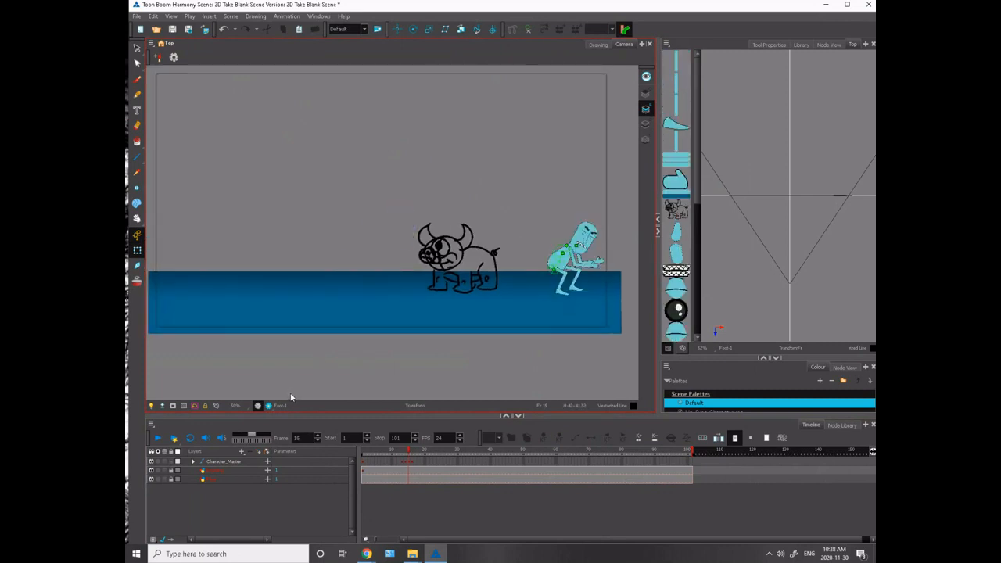
pyautogui.press('.')
pyautogui.press('.')
pyautogui.press(',')
pyautogui.press('.')
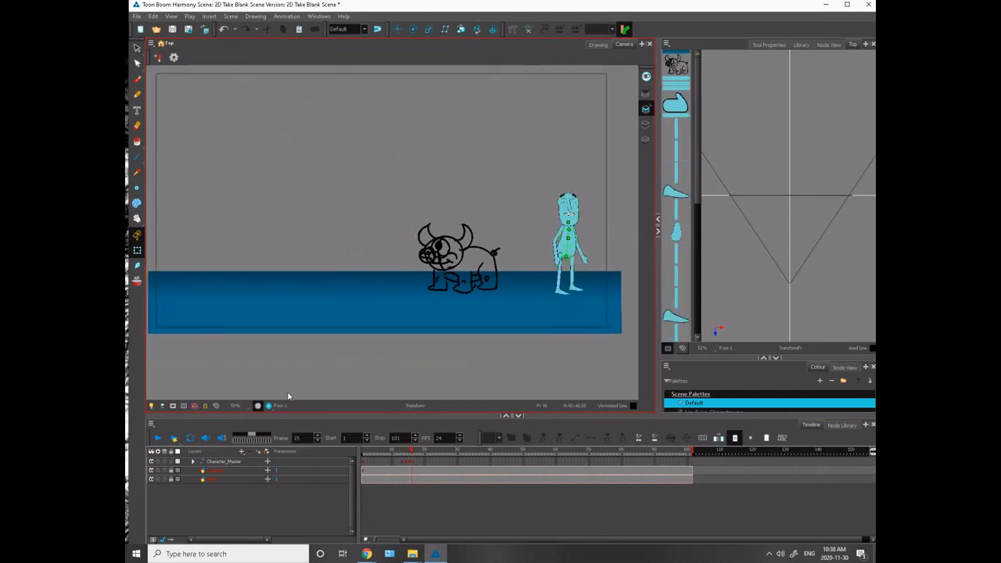
pyautogui.press(',')
pyautogui.press(',')
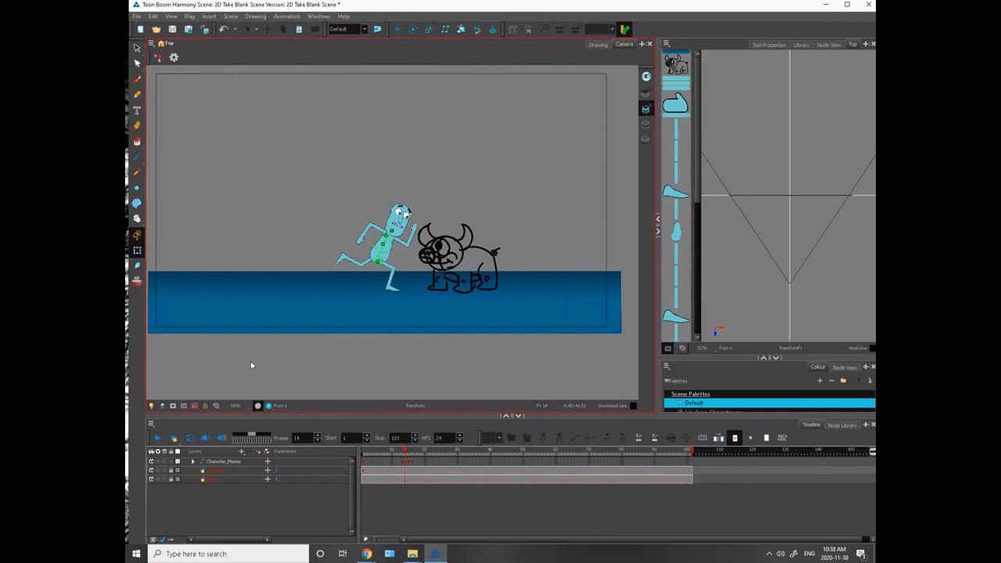
# - Unlock the monster's drawing layer, nudge the monster slightly toward the right end of the floor on frame 1, and relock the layer
pyautogui.click(171, 471)
pyautogui.click(362, 472)
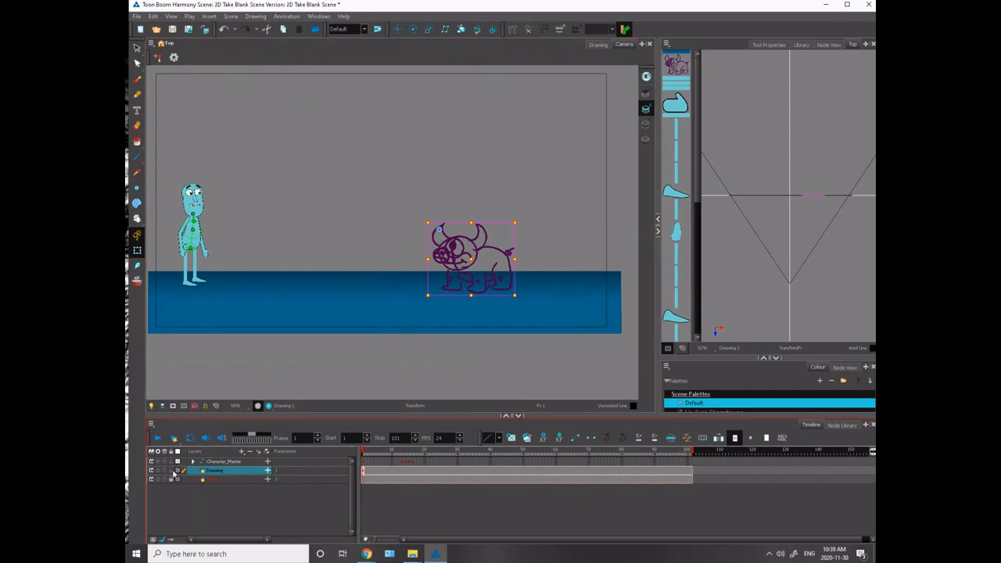
pyautogui.click(171, 471)
# - On frame 16, swap the closed eye nearer the monster for the fully open eye drawing
pyautogui.moveTo(364, 454); pyautogui.dragTo(420, 469)
pyautogui.scroll(8, 552, 236)
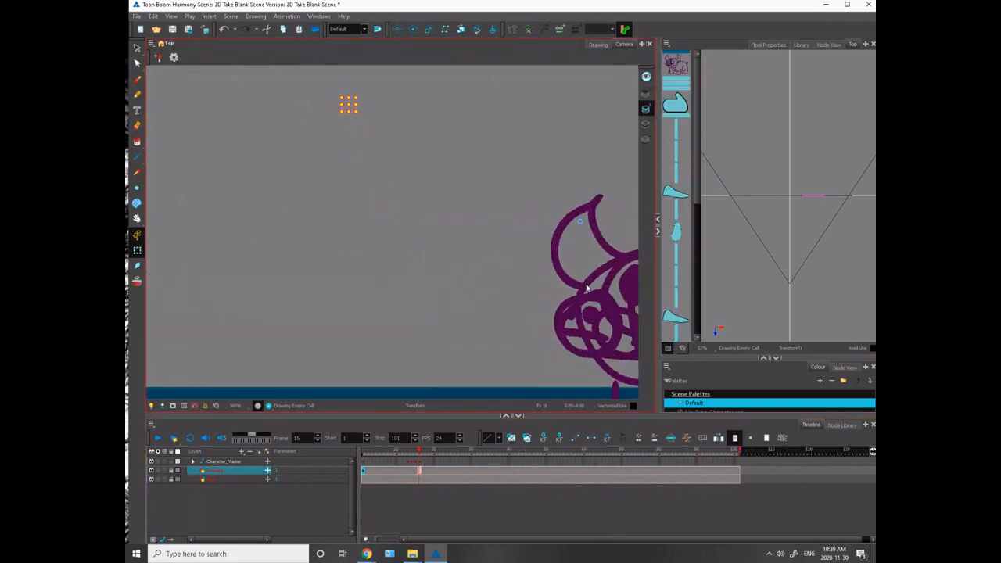
pyautogui.press('space')
pyautogui.moveTo(551, 276); pyautogui.dragTo(180, 285)
pyautogui.moveTo(497, 244); pyautogui.dragTo(342, 284)
pyautogui.moveTo(493, 246); pyautogui.dragTo(282, 334)
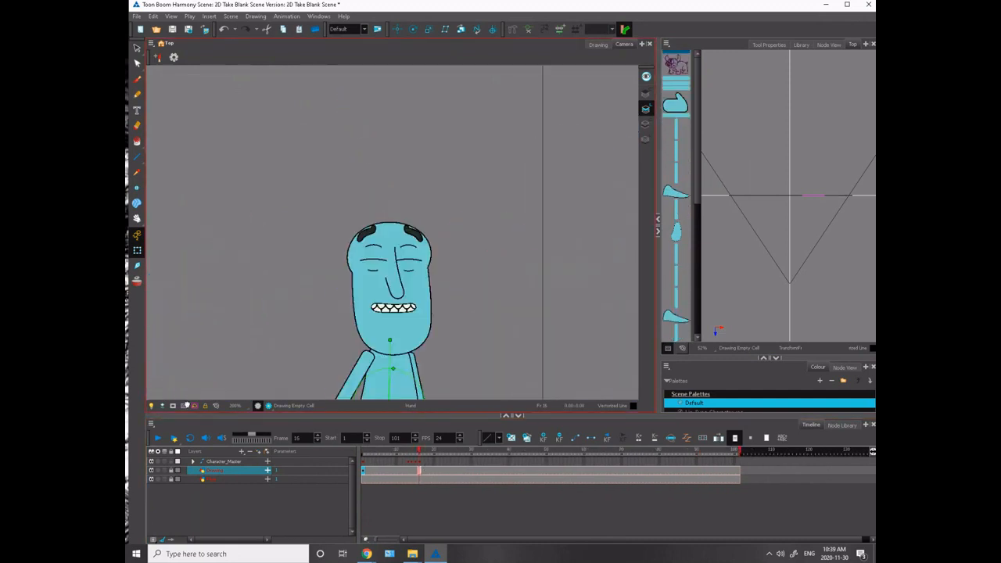
pyautogui.click(364, 256)
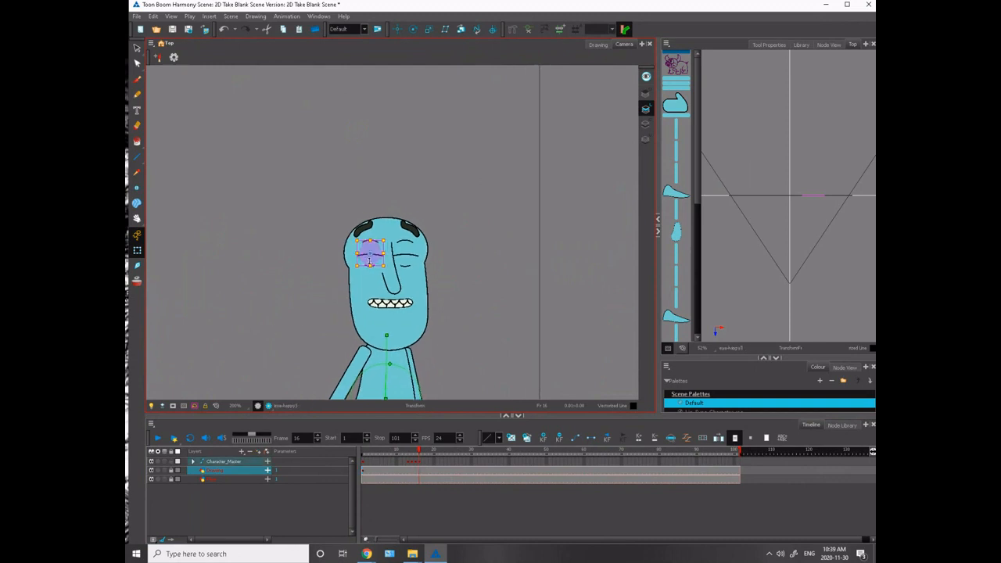
pyautogui.hotkey('ctrl', 'z')
pyautogui.click(326, 232)
pyautogui.click(370, 266)
pyautogui.press('[')
pyautogui.press('[')
pyautogui.press('[')
# - Swap the standing pose's other closed eye for the open drawing on frame 16, and check both eyebrows
pyautogui.press('[')
pyautogui.press('[')
pyautogui.press('[')
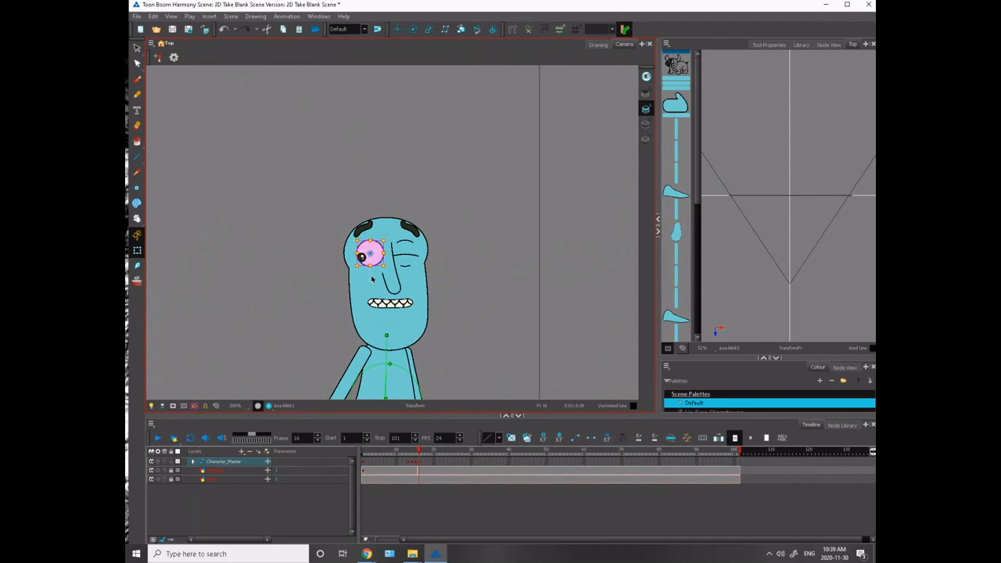
pyautogui.click(404, 254)
pyautogui.press('[')
pyautogui.press('[')
pyautogui.press('[')
pyautogui.press('[')
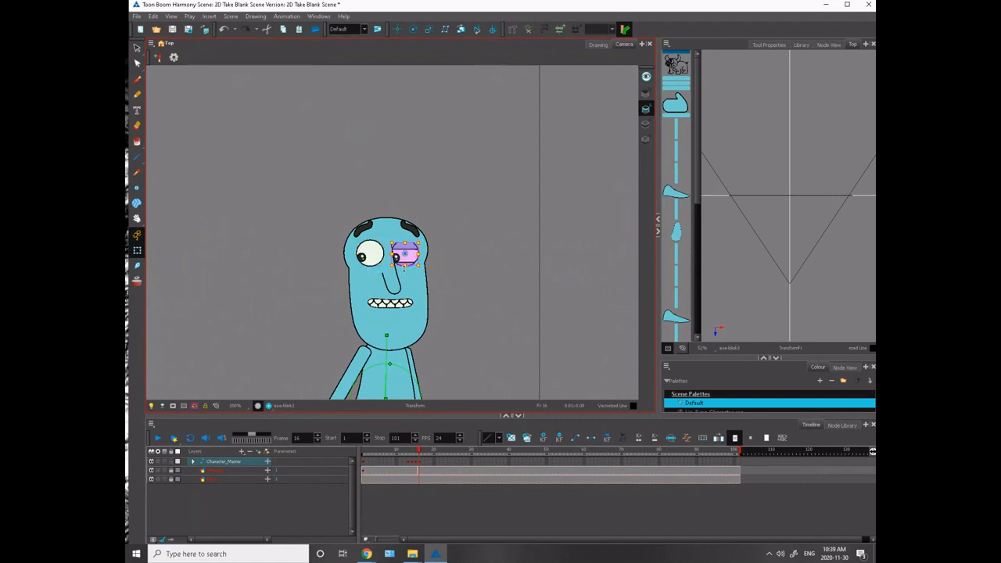
pyautogui.click(407, 229)
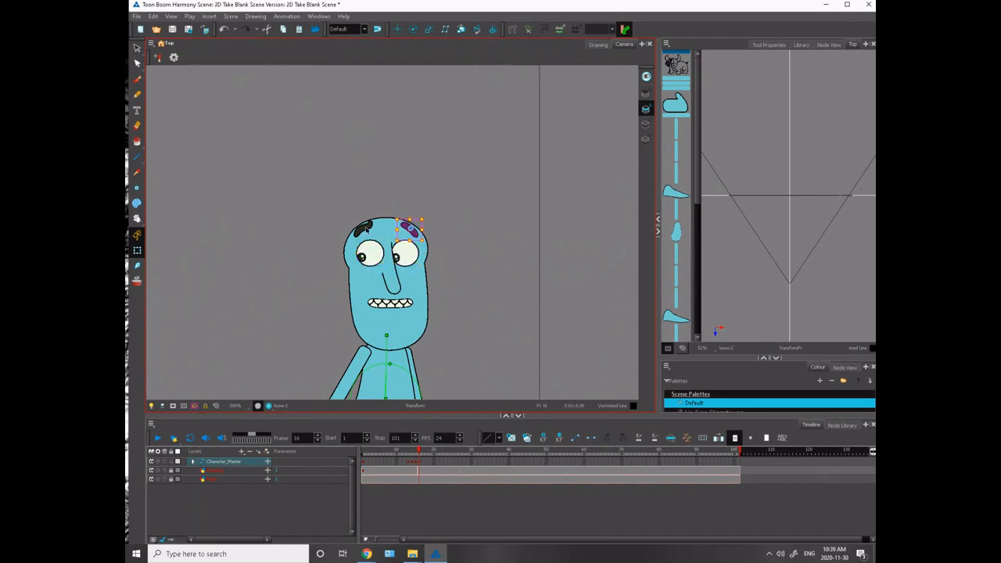
pyautogui.click(366, 229)
pyautogui.click(265, 192)
# - Compare the open-eyed standing pose on frame 16 with the crouch on frame 15
pyautogui.press('1')
pyautogui.press('1')
pyautogui.press('1')
pyautogui.press('1')
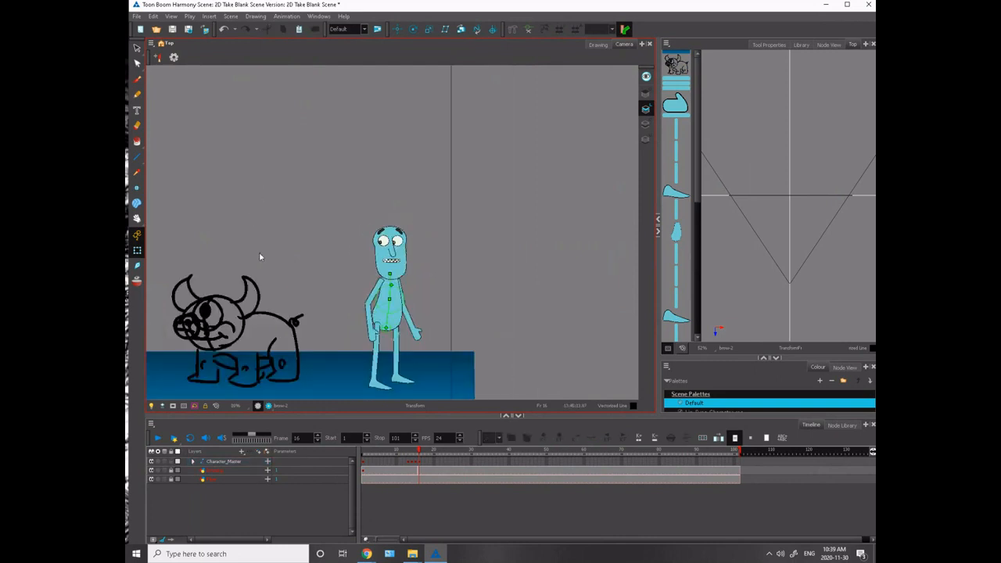
pyautogui.press('1')
pyautogui.press(',')
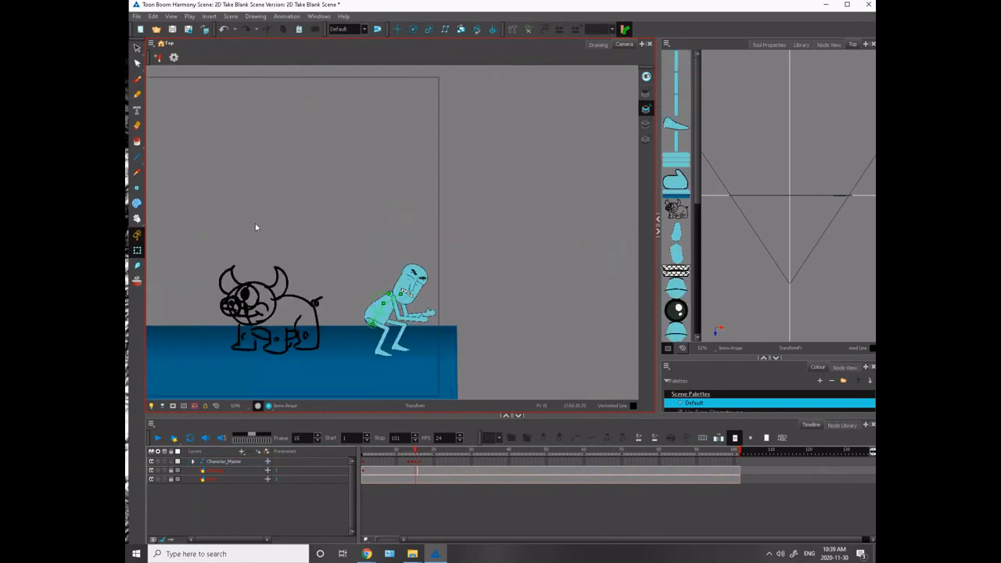
pyautogui.press('.')
pyautogui.press(',')
pyautogui.press('.')
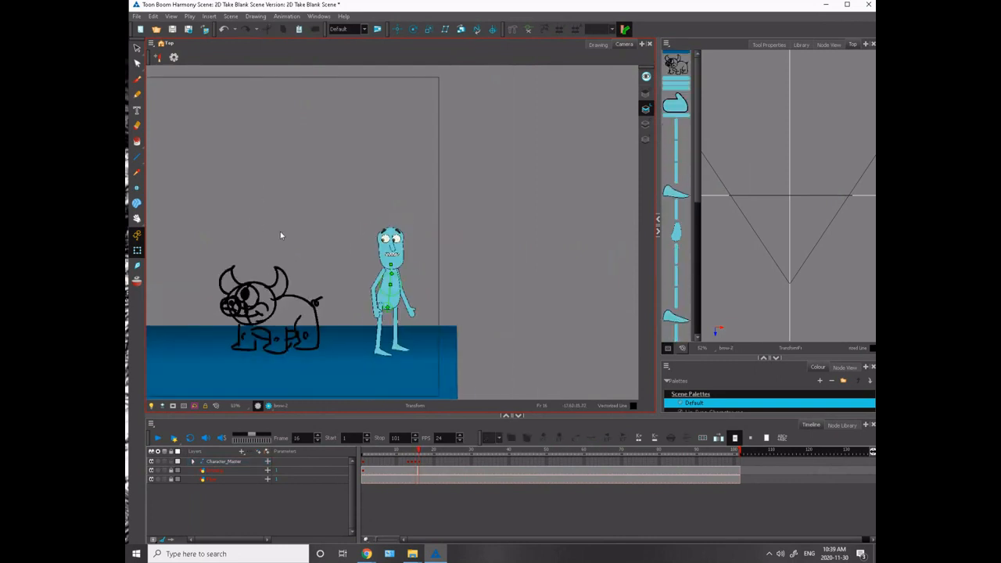
# - Open the symbol library, and step through frames 12 to 16 to examine the run into the crouch
pyautogui.click(800, 45)
pyautogui.moveTo(217, 378); pyautogui.dragTo(315, 320)
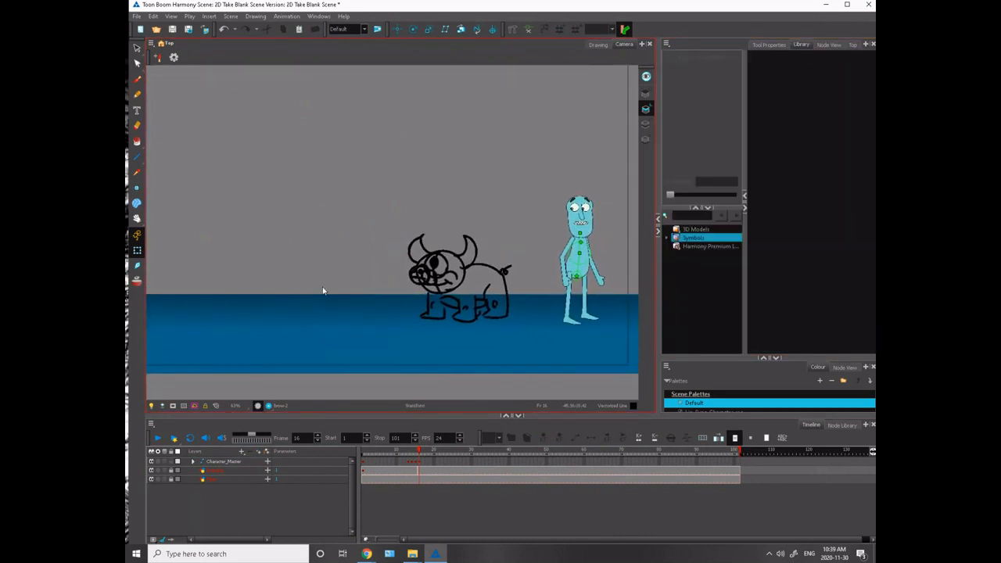
pyautogui.press(',')
pyautogui.press(',')
pyautogui.press(',')
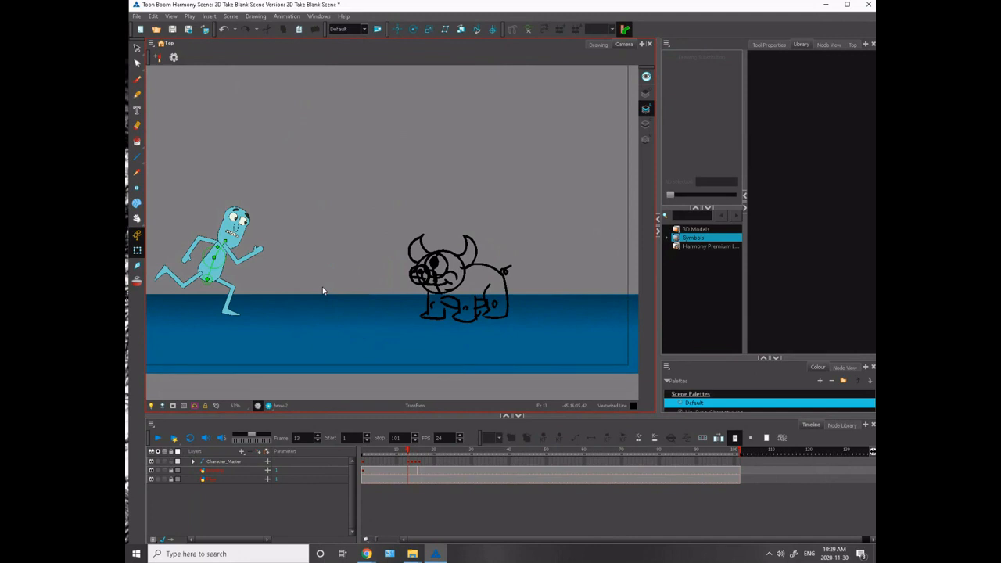
pyautogui.press(',')
pyautogui.press('.')
pyautogui.press('.')
pyautogui.press('.')
pyautogui.press('.')
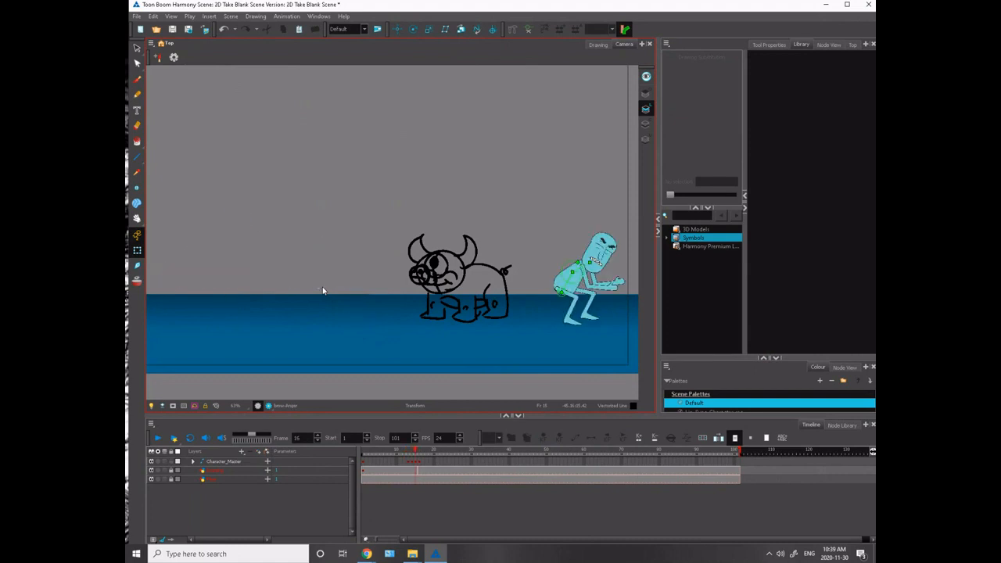
# - Flip repeatedly between the neighbouring frames 14, 15 and 16 to study the change from crouch to standing
pyautogui.press(',')
pyautogui.press('.')
pyautogui.press('.')
pyautogui.press(',')
pyautogui.press(',')
pyautogui.press('.')
pyautogui.press('.')
pyautogui.press(',')
pyautogui.press(',')
pyautogui.press('.')
pyautogui.press('.')
pyautogui.press(',')
pyautogui.press('.')
pyautogui.press(',')
pyautogui.press('.')
pyautogui.press(',')
pyautogui.press('.')
pyautogui.press(',')
pyautogui.press('.')
pyautogui.press(',')
pyautogui.press('.')
pyautogui.press(',')
pyautogui.press('.')
pyautogui.press(',')
pyautogui.press('.')
pyautogui.press(',')
pyautogui.press('.')
pyautogui.press(',')
pyautogui.press('.')
pyautogui.press(',')
pyautogui.press('.')
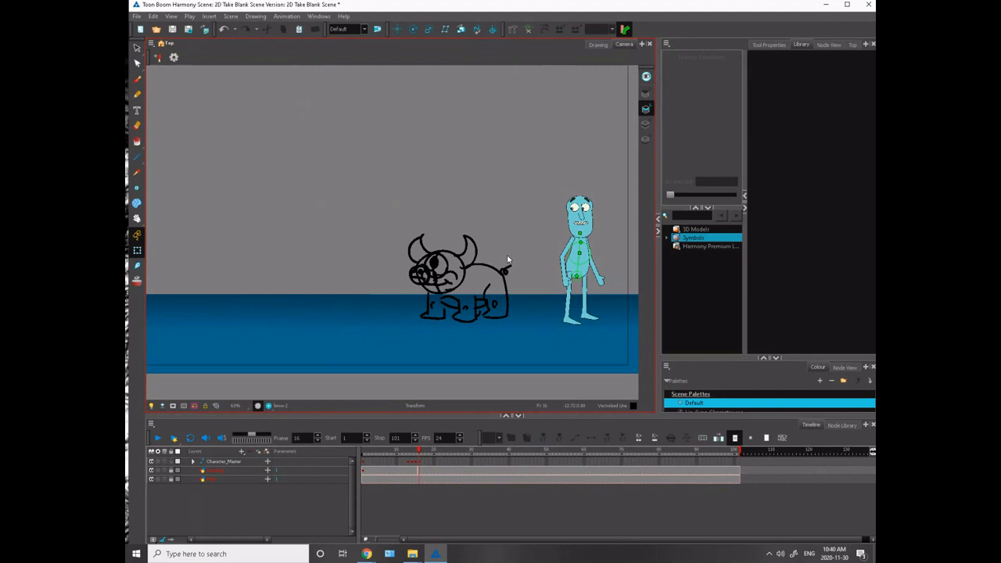
# - Review the character's run past the monster from frame 12, and recheck the change from the frame 15 crouch to frame 16
pyautogui.press(',')
pyautogui.press(',')
pyautogui.press(',')
pyautogui.press(',')
pyautogui.press(',')
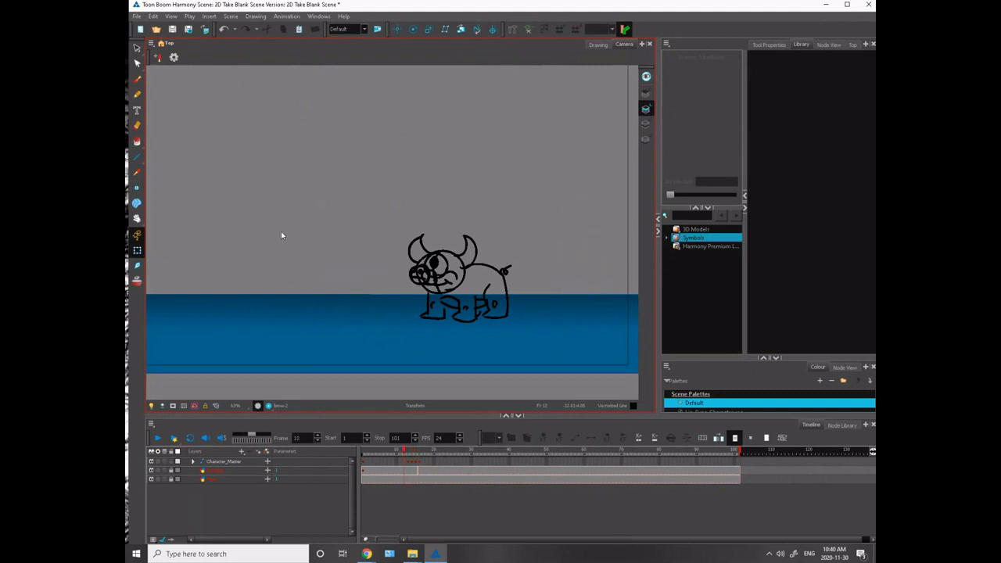
pyautogui.press('.')
pyautogui.moveTo(265, 252); pyautogui.dragTo(336, 223)
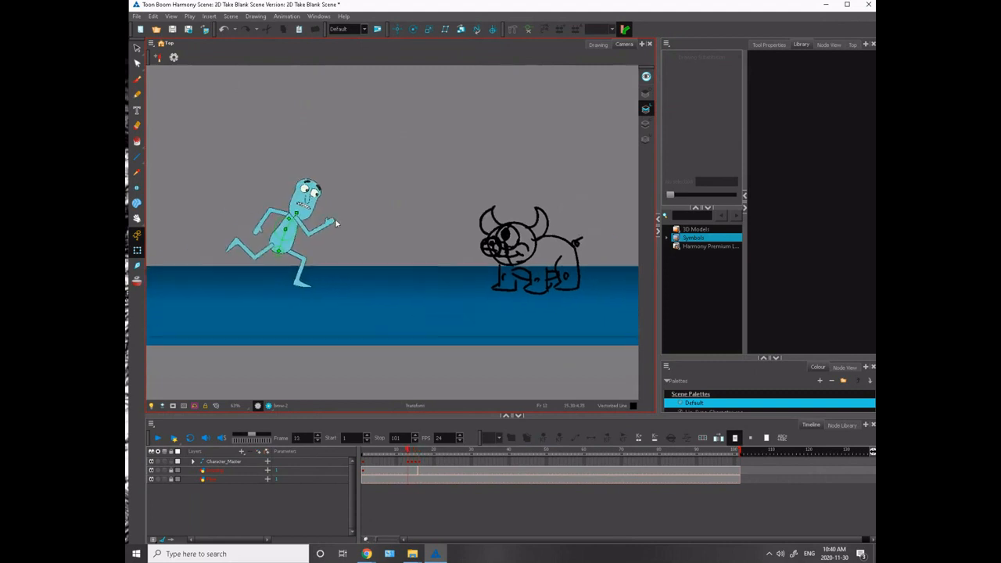
pyautogui.press(',')
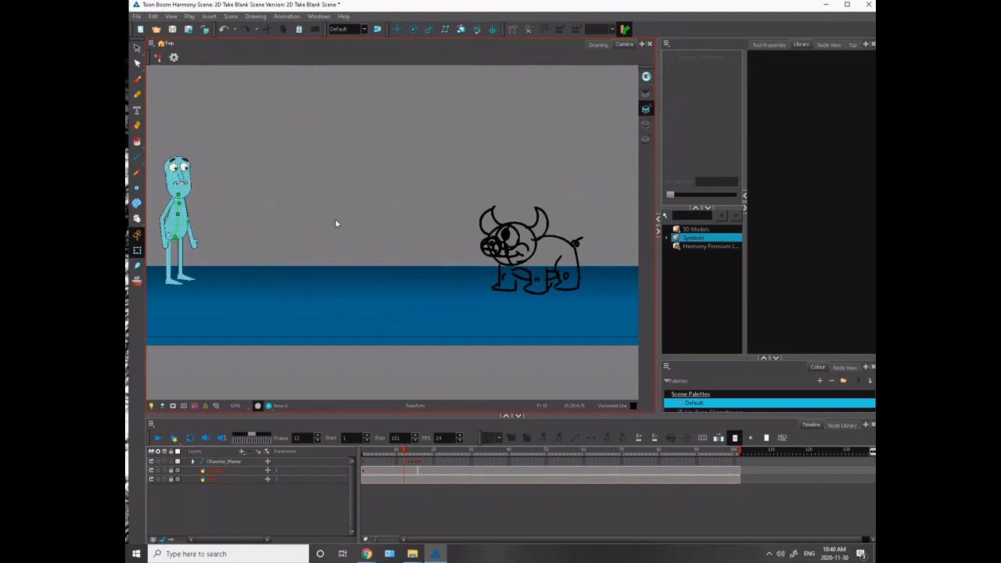
pyautogui.press('.')
pyautogui.press('.')
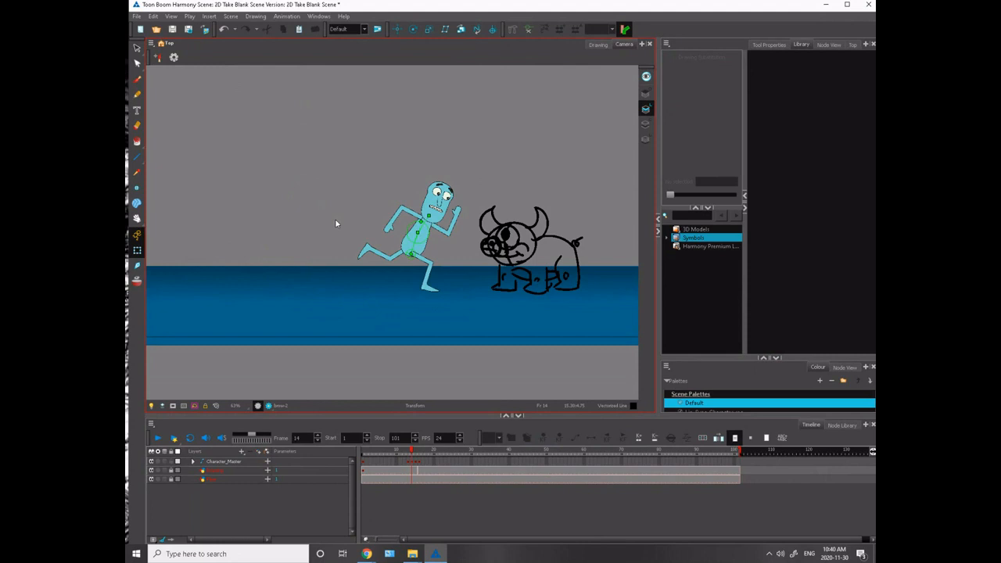
pyautogui.press('.')
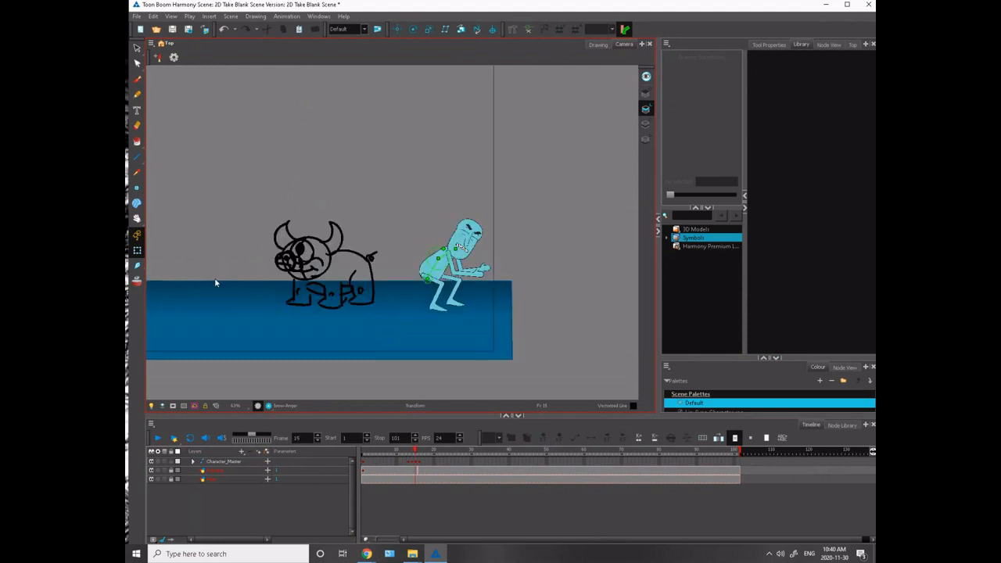
pyautogui.press('.')
pyautogui.press(',')
pyautogui.press('.')
pyautogui.press(',')
pyautogui.press('.')
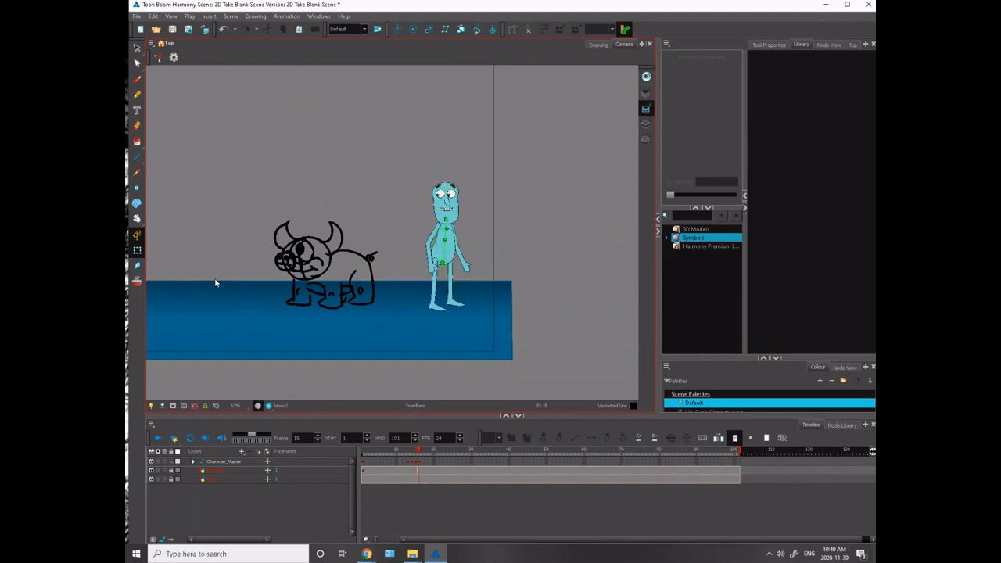
# - Key the whole character's standing pose on frame 17, and return to frame 16
pyautogui.click(423, 466)
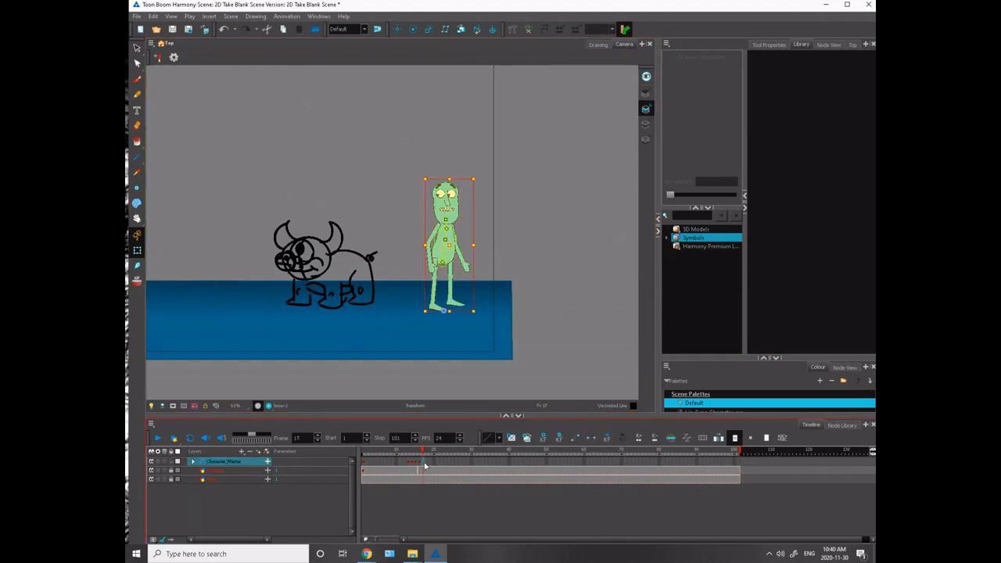
pyautogui.click(420, 467)
pyautogui.scroll(3, 391, 266)
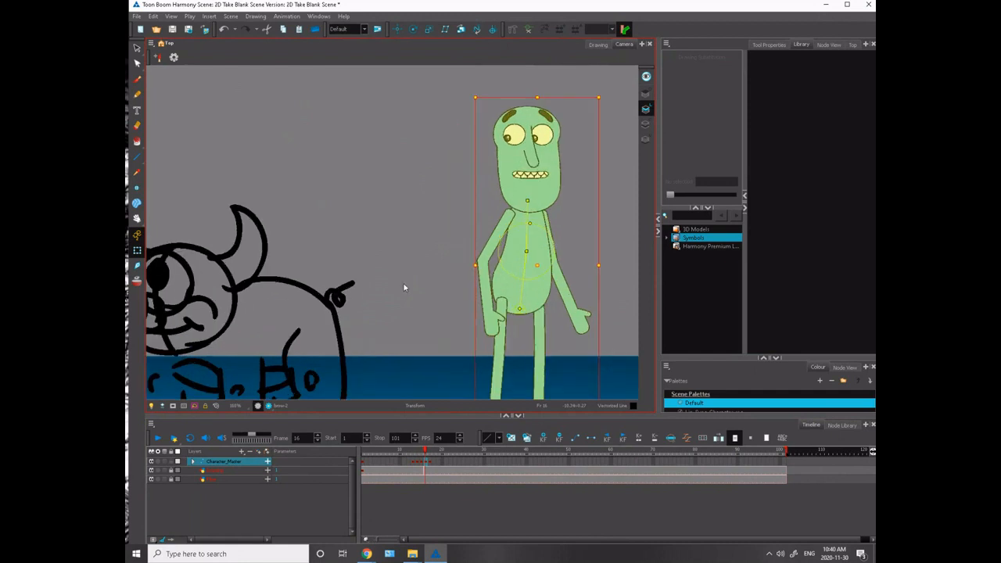
pyautogui.moveTo(403, 287); pyautogui.dragTo(299, 298)
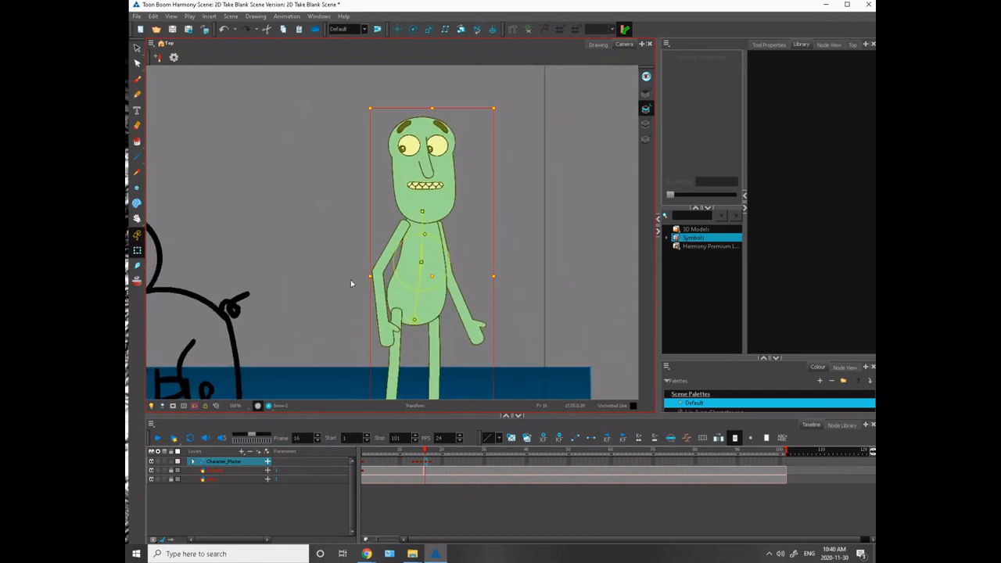
# - On frame 16, lean the torso deformer slightly toward the monster and tilt the head the same way, comparing with frame 17
pyautogui.click(418, 290)
pyautogui.moveTo(416, 287); pyautogui.dragTo(414, 317)
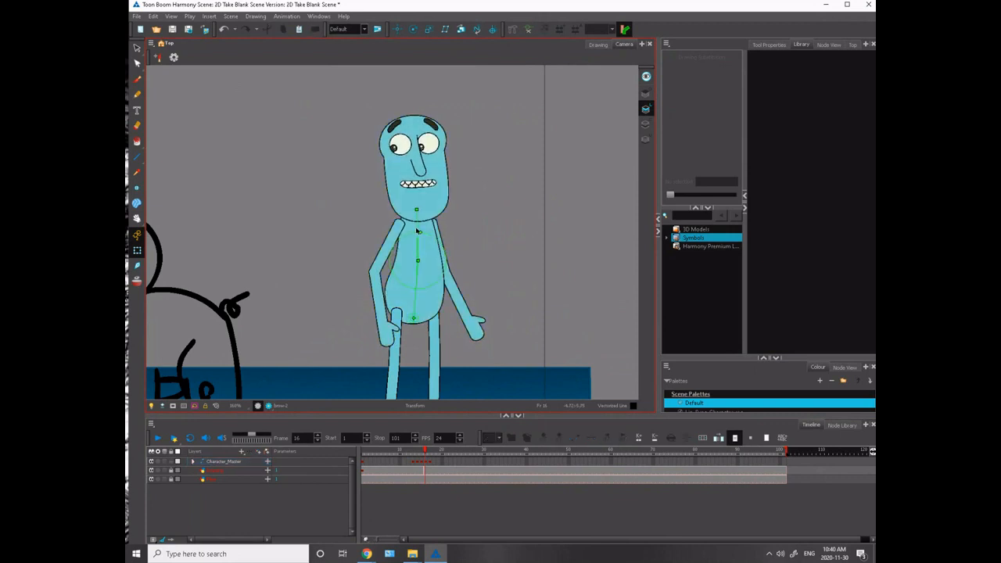
pyautogui.moveTo(416, 229); pyautogui.dragTo(415, 226)
pyautogui.press('.')
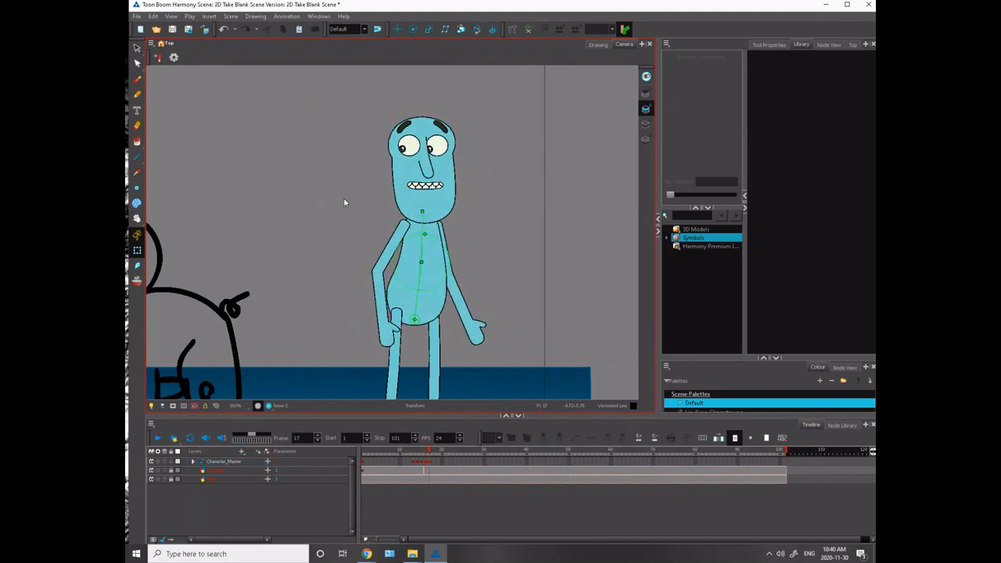
pyautogui.press(',')
pyautogui.click(404, 203)
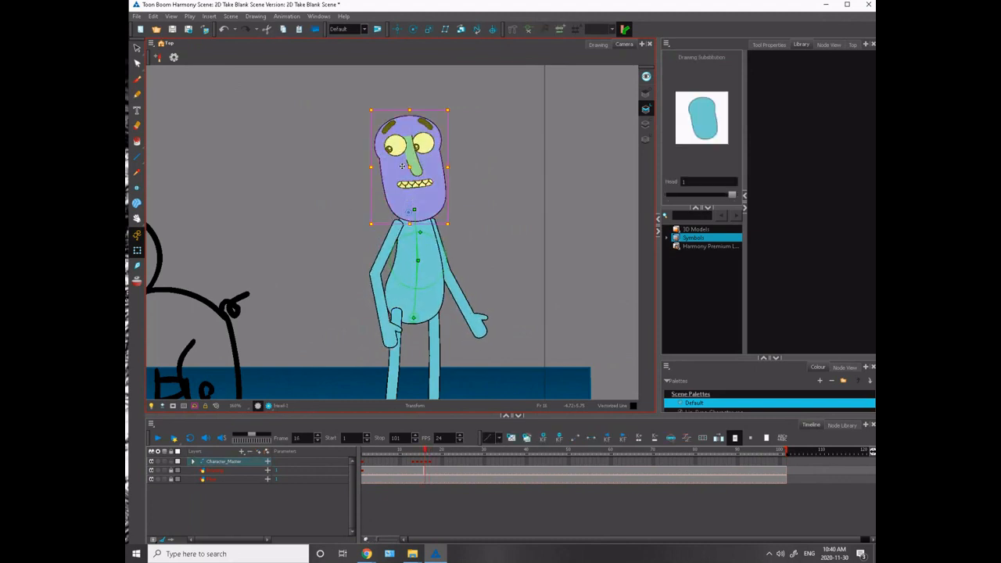
pyautogui.moveTo(367, 99); pyautogui.dragTo(365, 100)
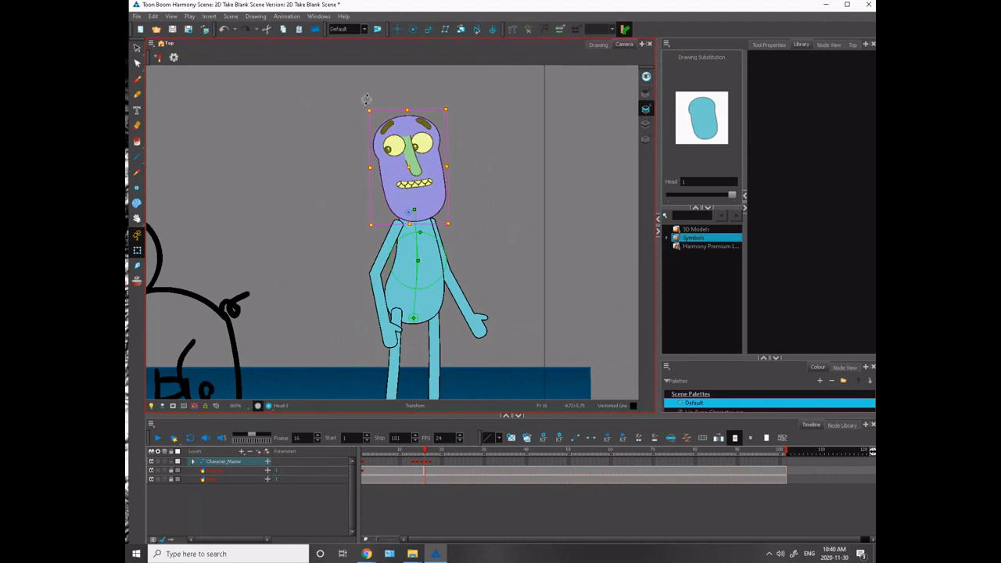
# - Check frame 16 against the frame 15 crouch, and shift the facial features slightly toward the monster on frame 16
pyautogui.click(345, 151)
pyautogui.press(',')
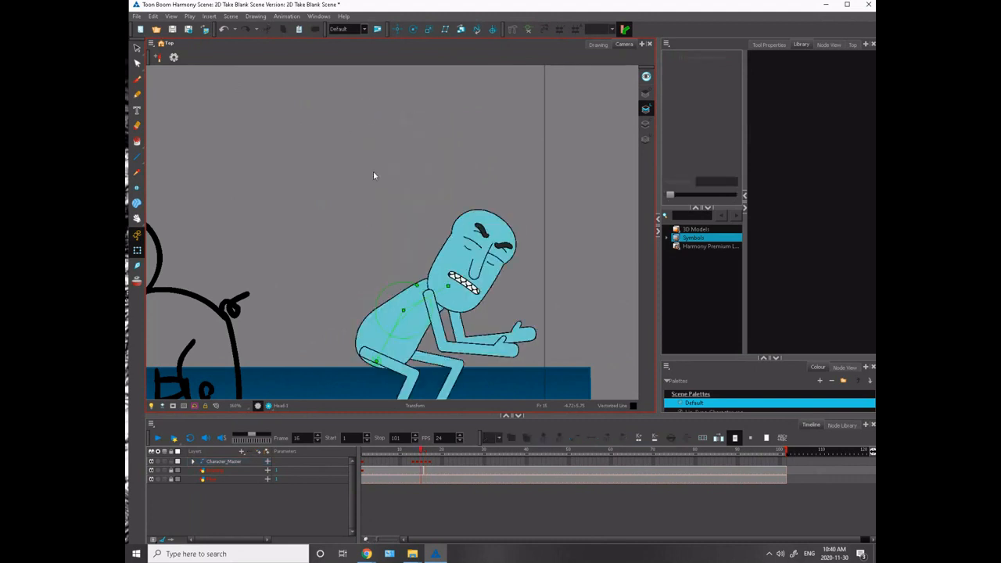
pyautogui.press('.')
pyautogui.click(415, 188)
pyautogui.press('b')
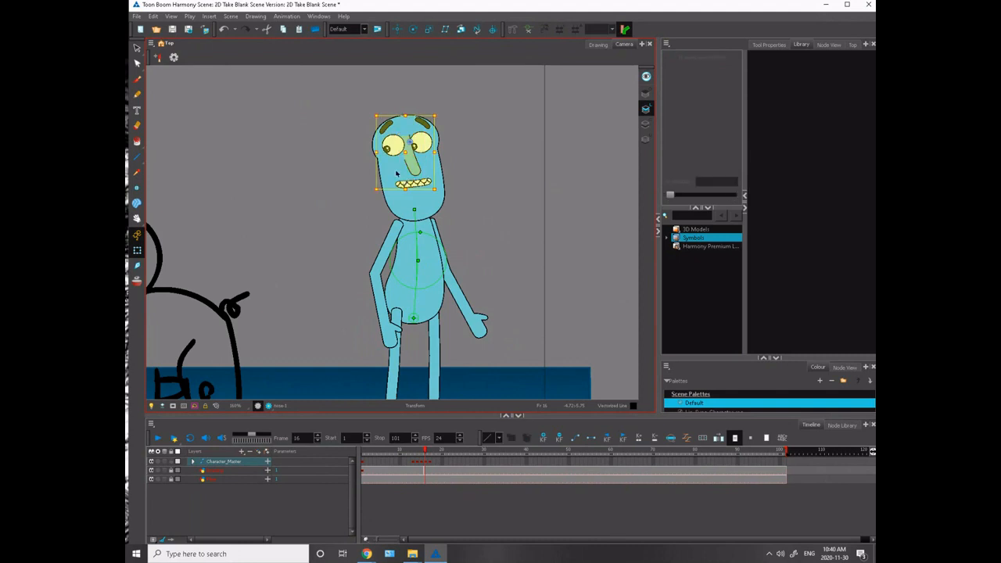
pyautogui.moveTo(400, 176); pyautogui.dragTo(400, 176)
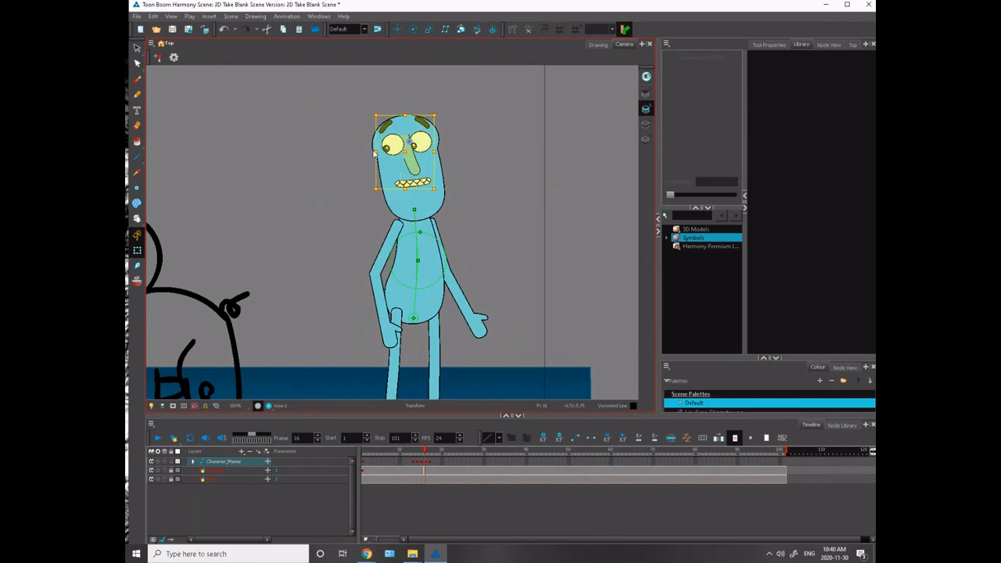
pyautogui.click(415, 147)
pyautogui.click(357, 140)
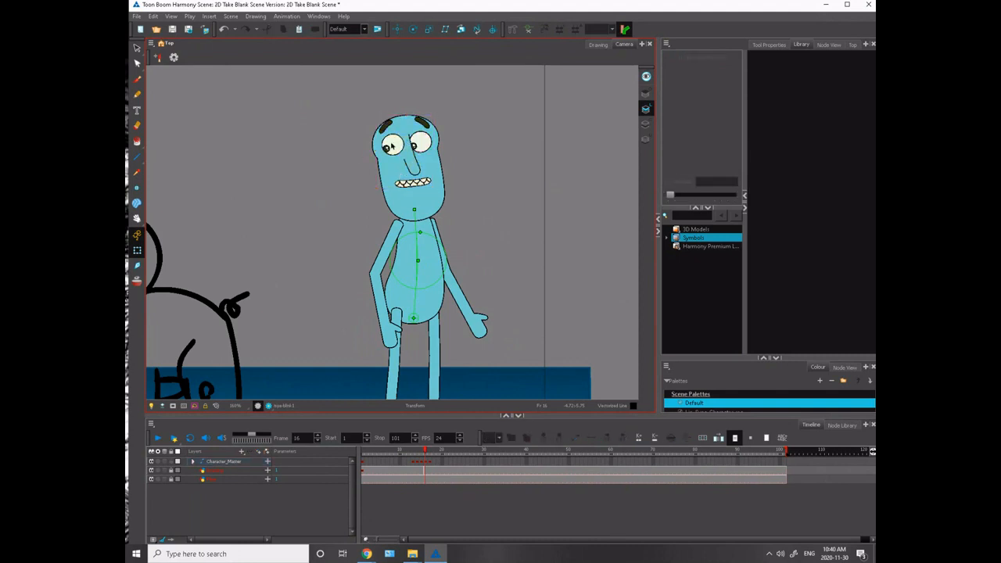
# - Nudge the monster-side eye and eyebrow, nose and mouth together slightly toward the monster, and compare with frame 17
pyautogui.click(396, 147)
pyautogui.keyDown('shift'); pyautogui.click(388, 125); pyautogui.keyUp('shift')
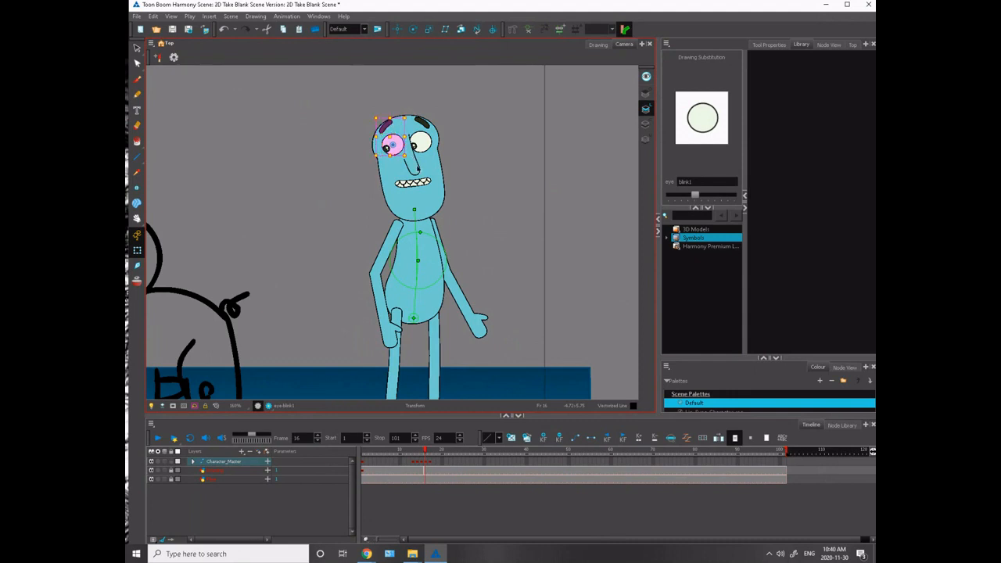
pyautogui.keyDown('shift'); pyautogui.click(416, 168); pyautogui.keyUp('shift')
pyautogui.keyDown('shift'); pyautogui.click(412, 185); pyautogui.keyUp('shift')
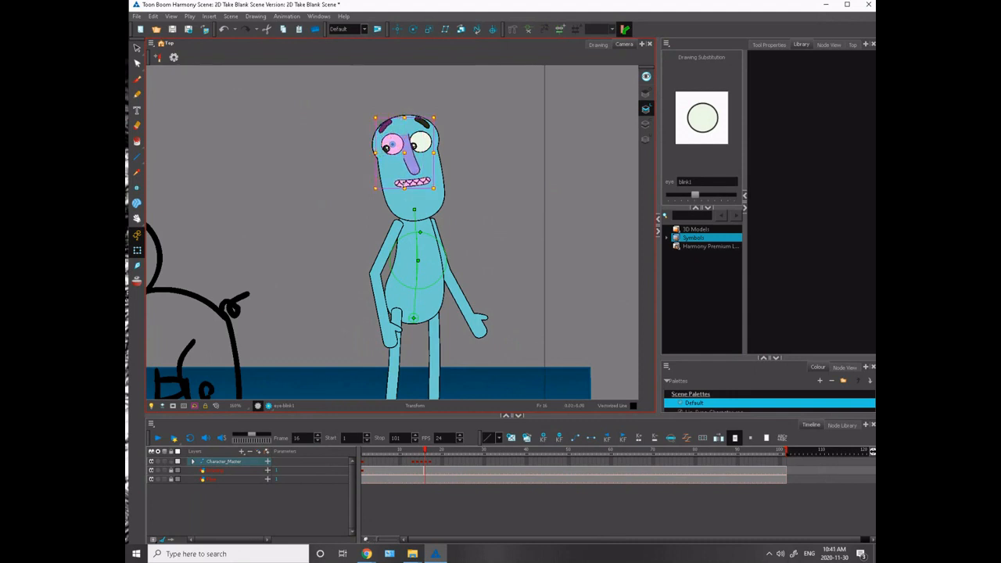
pyautogui.click(356, 165)
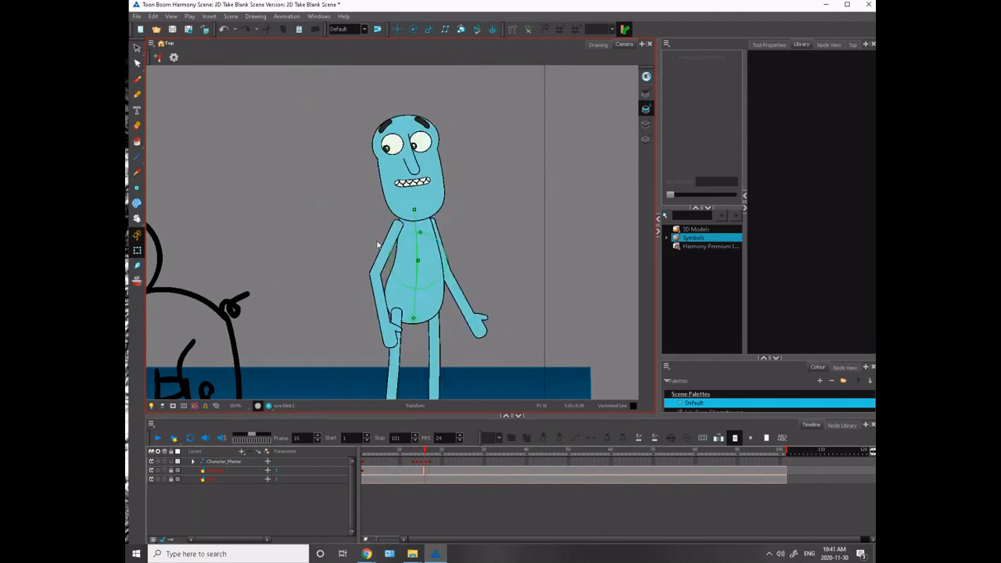
# - On frame 16, rotate the monster-side upper arm and forearm slightly toward the monster, comparing with frame 15
pyautogui.click(378, 245)
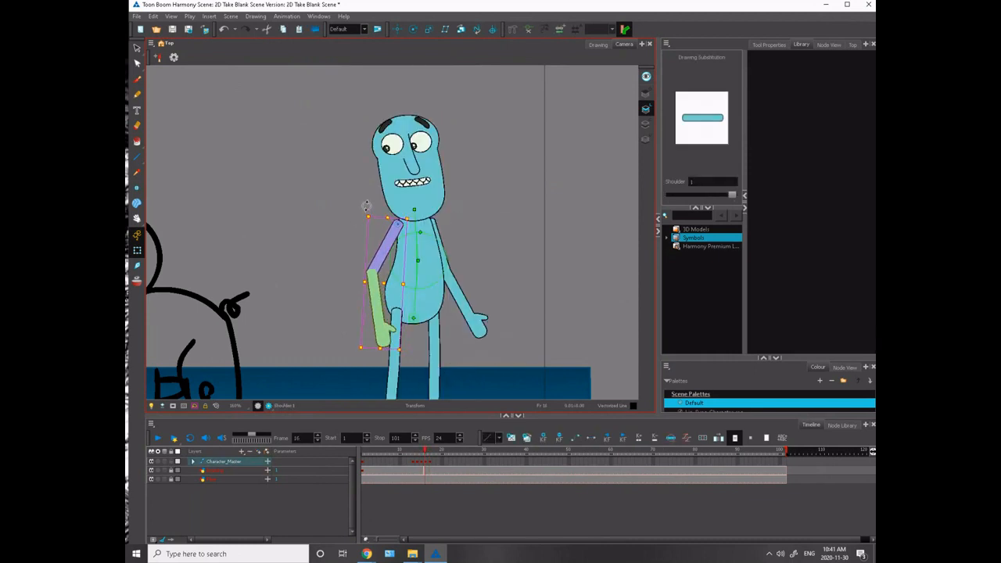
pyautogui.click(357, 229)
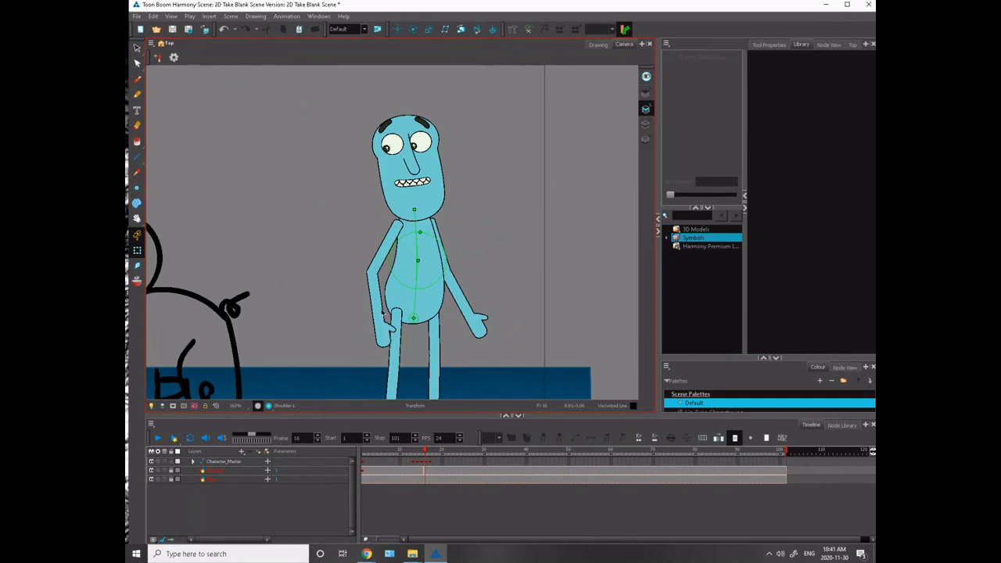
pyautogui.click(374, 301)
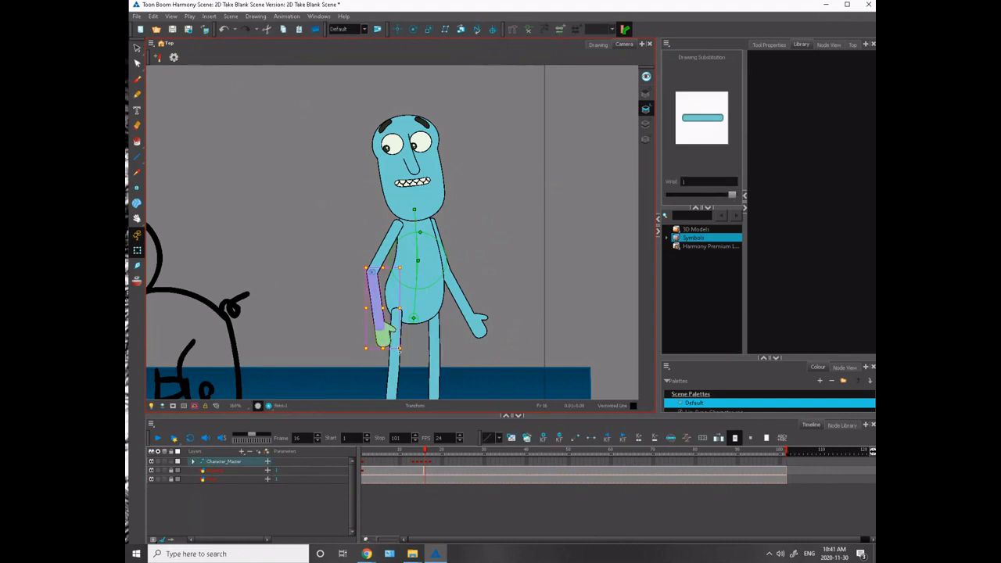
pyautogui.click(353, 245)
pyautogui.press(',')
pyautogui.press('.')
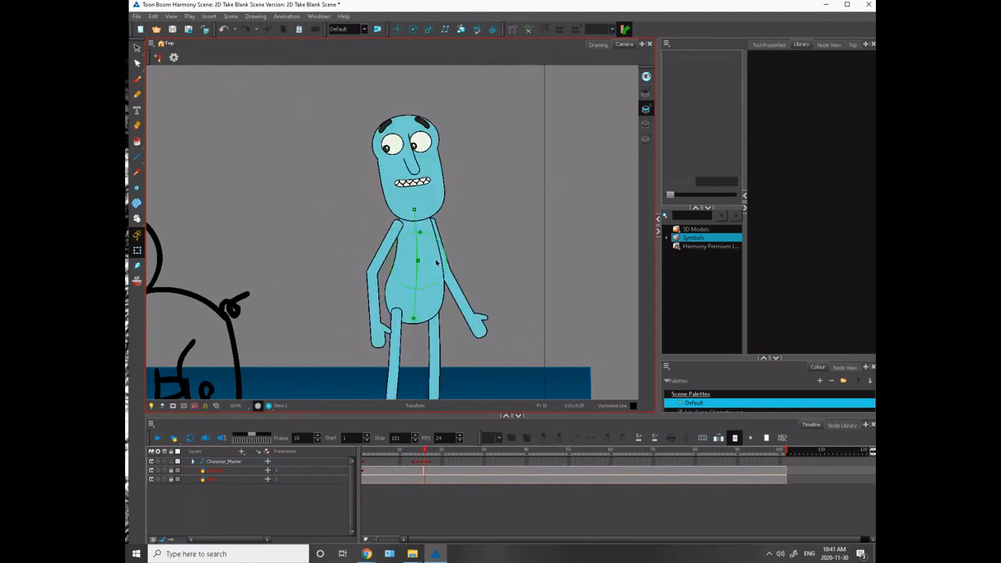
# - On frame 16, swing the arm farther from the monster slightly downward, rotating its upper arm and forearm
pyautogui.click(439, 235)
pyautogui.press(',')
pyautogui.press('.')
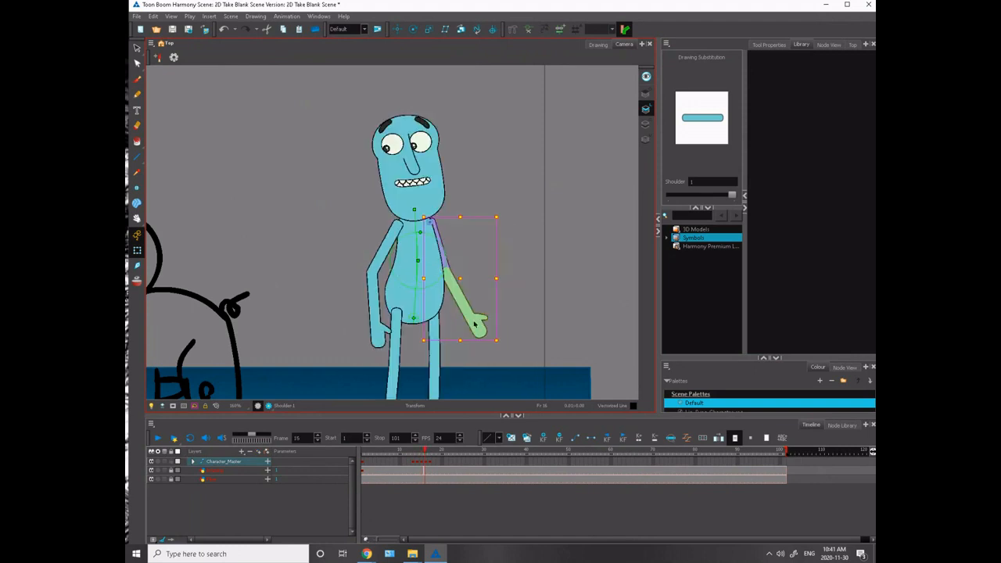
pyautogui.moveTo(501, 339); pyautogui.dragTo(499, 350)
pyautogui.click(459, 296)
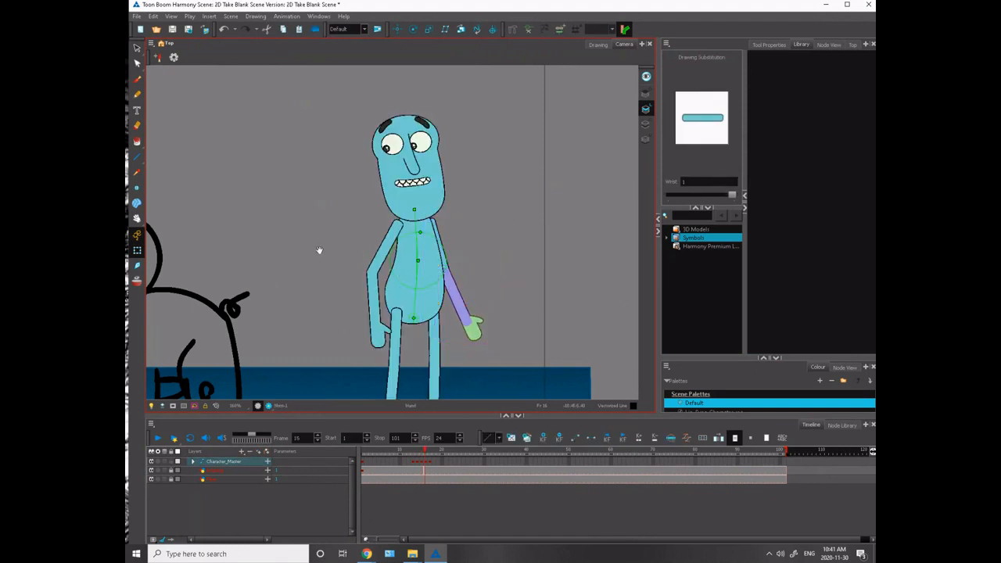
# - Adjust both legs slightly from the feet on frame 16 so the thighs follow the leaning torso
pyautogui.moveTo(322, 297); pyautogui.dragTo(327, 192)
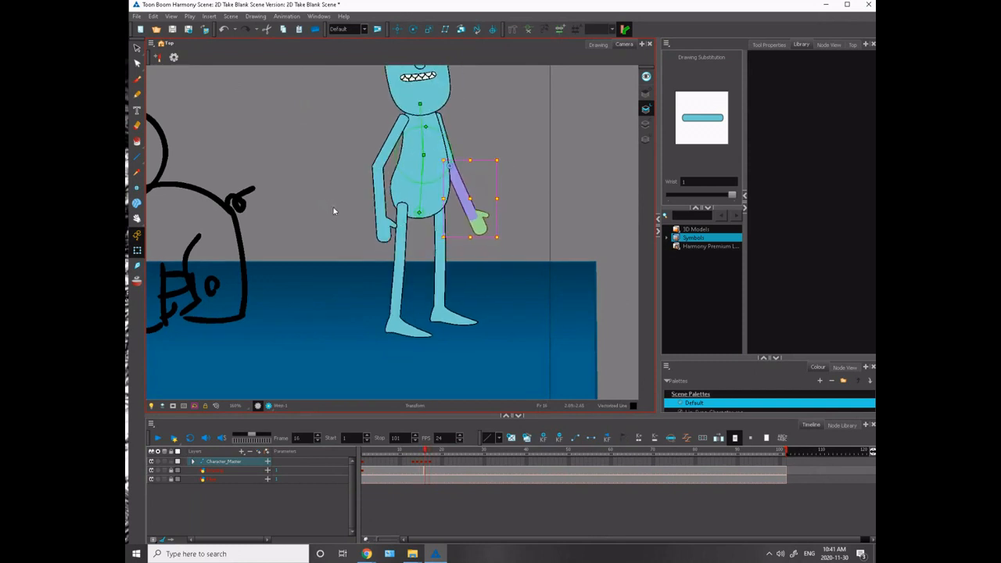
pyautogui.click(402, 250)
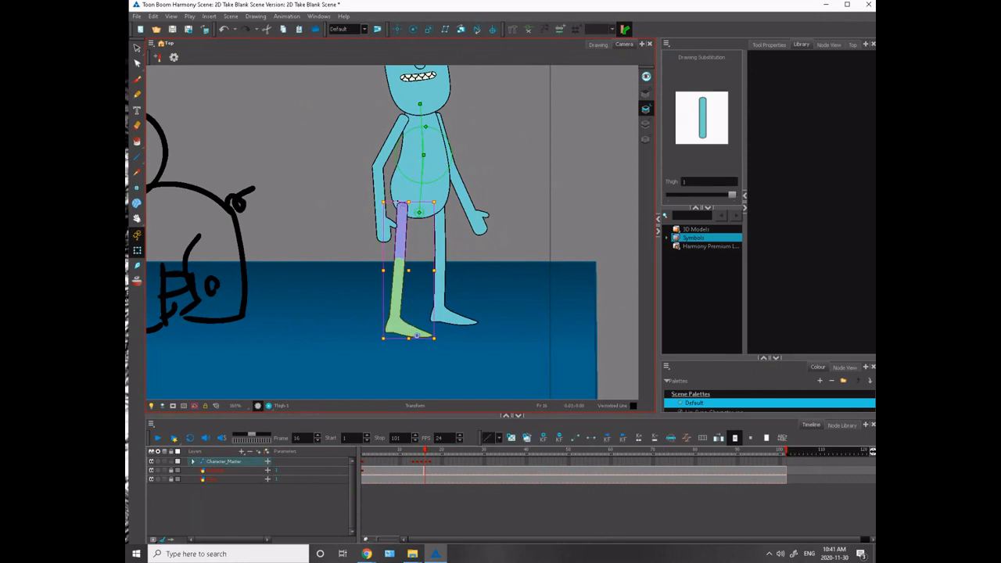
pyautogui.click(440, 210)
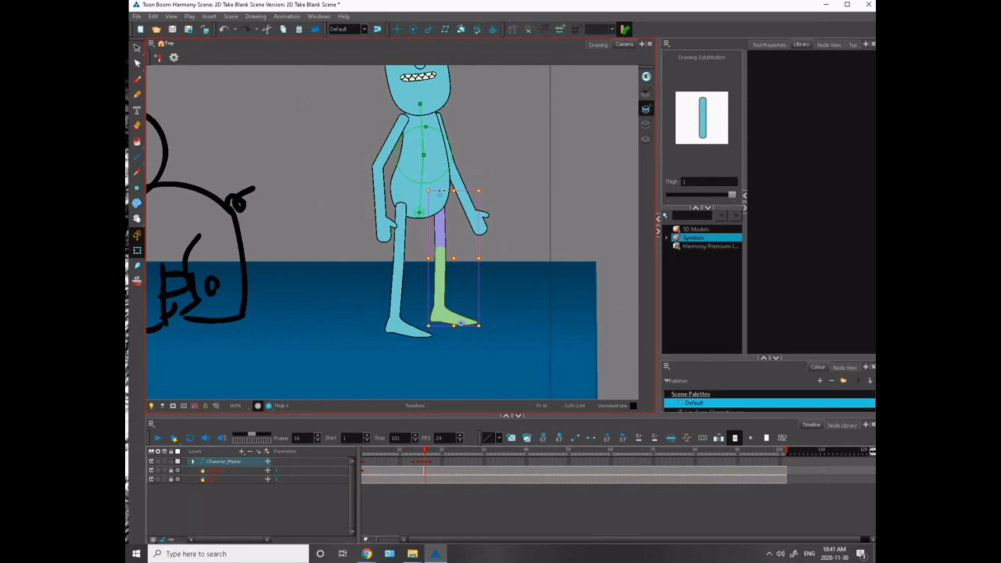
# - Scrub between frames 12 and 17 with the monster in view to review the run, crouch and standing poses
pyautogui.click(347, 158)
pyautogui.press('2')
pyautogui.press('2')
pyautogui.press('2')
pyautogui.press('2')
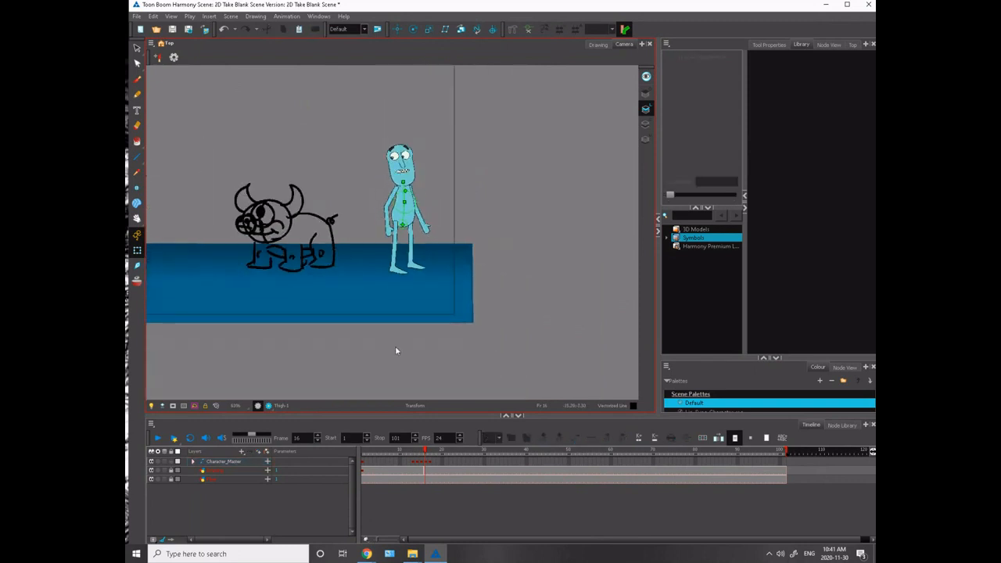
pyautogui.click(429, 452)
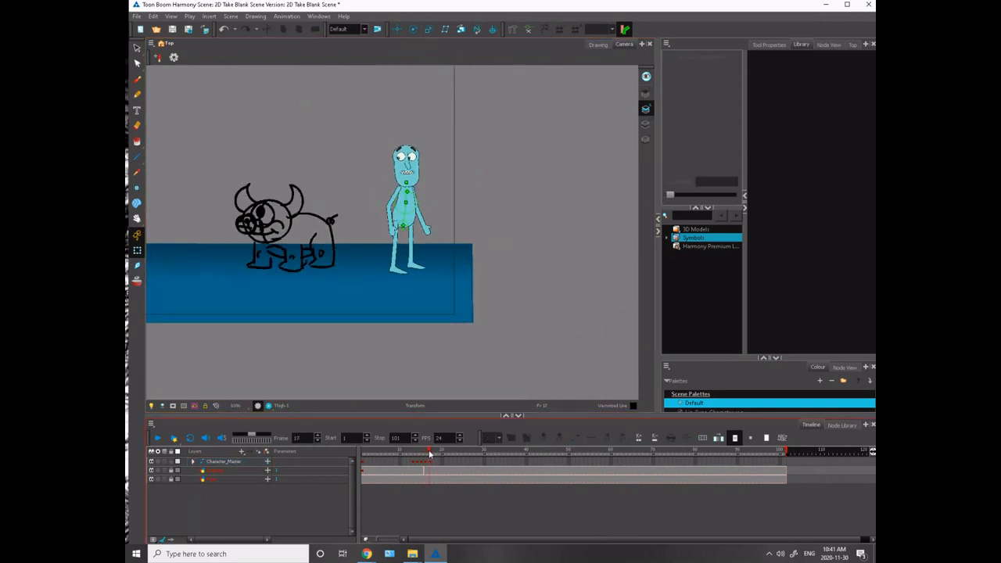
pyautogui.moveTo(428, 453); pyautogui.dragTo(416, 456)
pyautogui.click(425, 462)
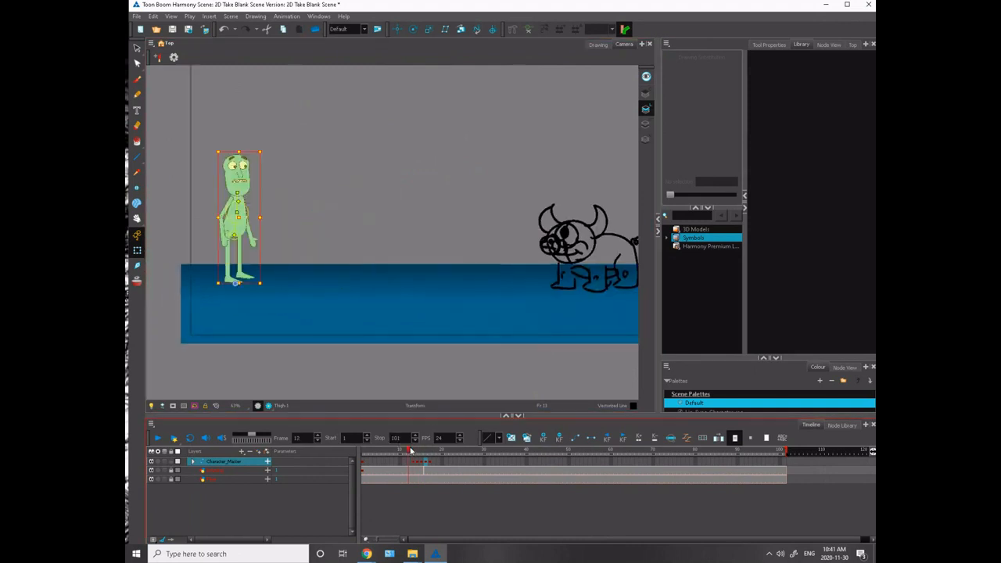
pyautogui.moveTo(410, 451); pyautogui.dragTo(413, 452)
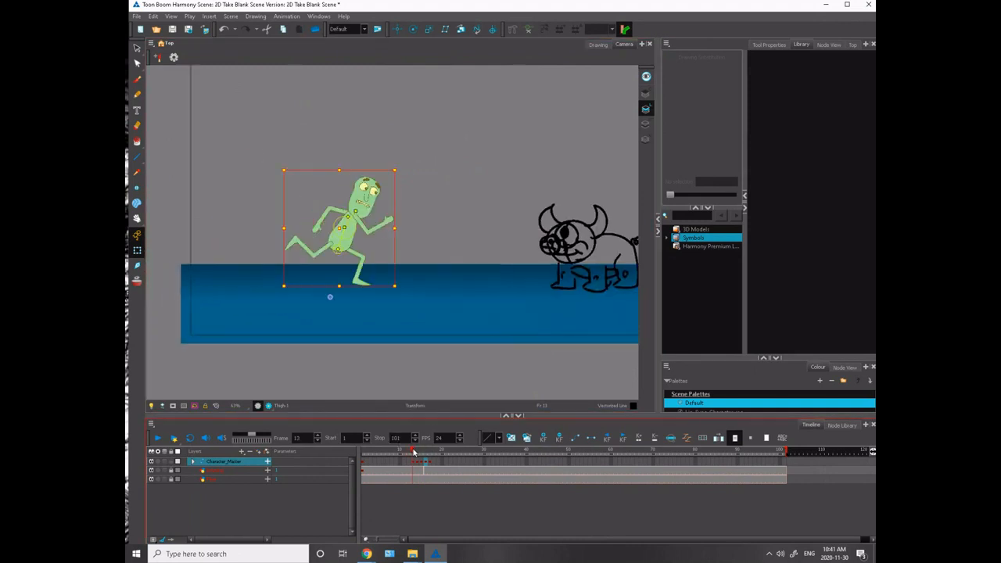
pyautogui.moveTo(414, 451); pyautogui.dragTo(423, 456)
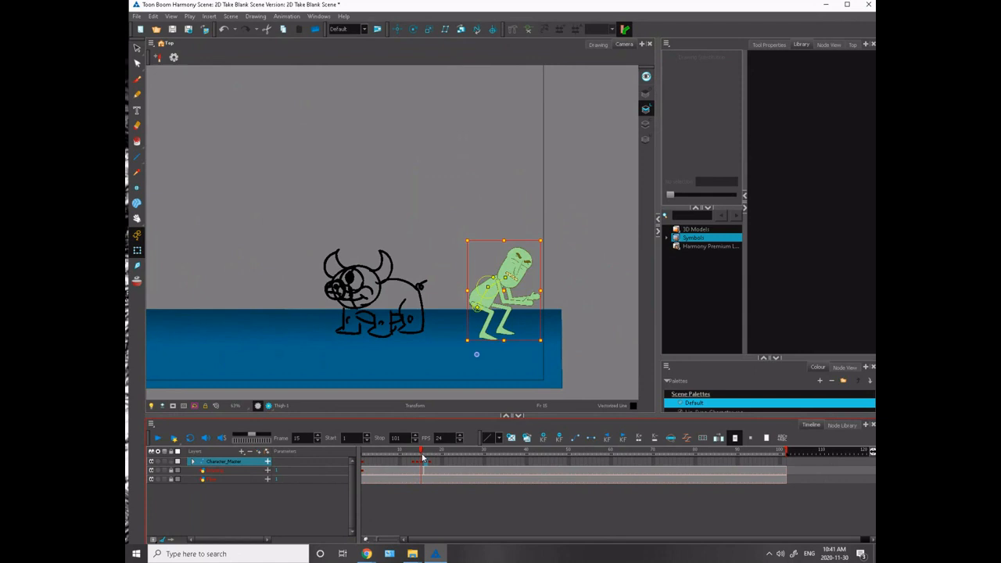
# - Return to the running pose on frame 13 and turn on onion skinning to show the neighbouring poses
pyautogui.moveTo(424, 463)
pyautogui.mouseDown()
pyautogui.moveTo(412, 472)
pyautogui.moveTo(409, 463)
pyautogui.mouseUp()
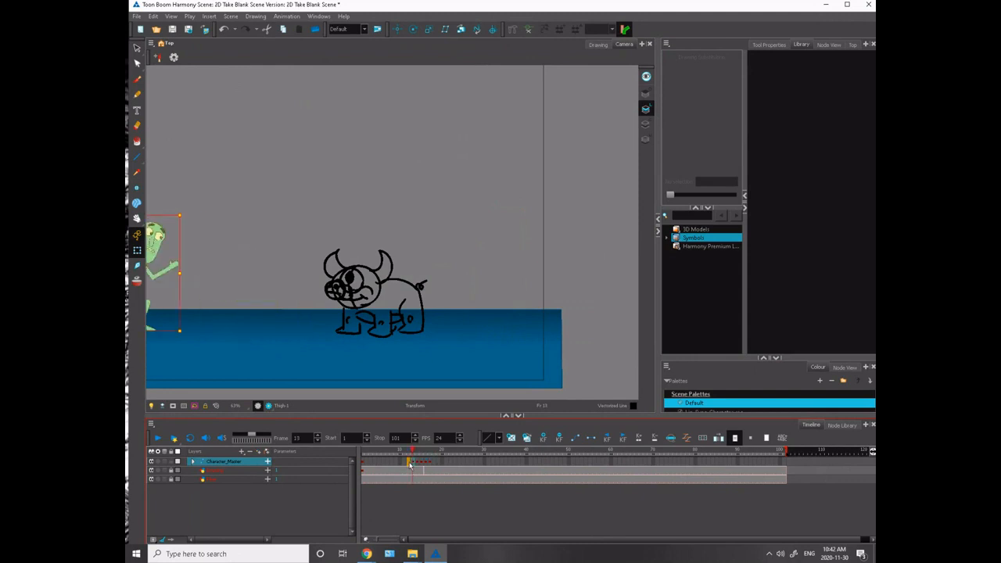
pyautogui.click(415, 464)
pyautogui.moveTo(197, 335); pyautogui.dragTo(474, 329)
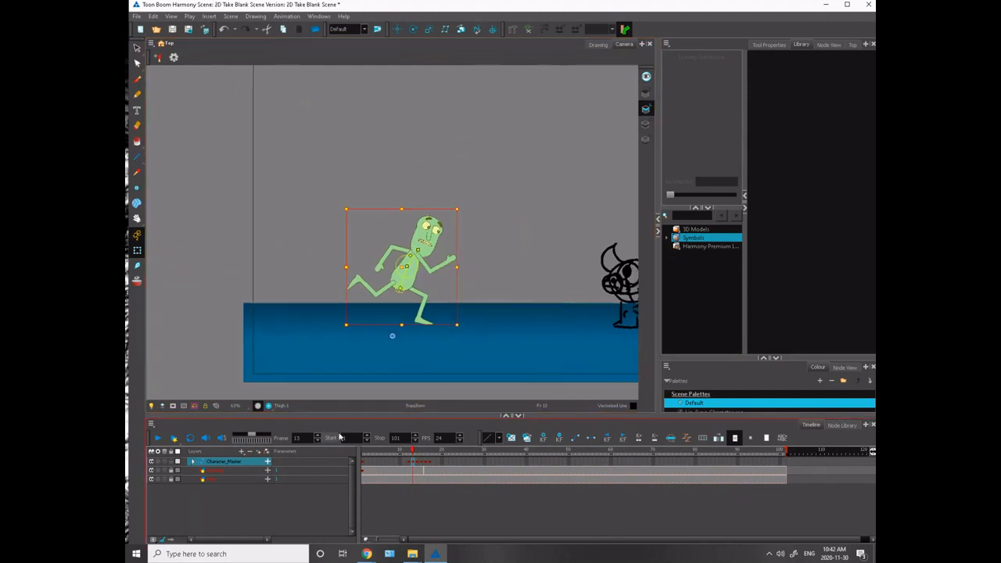
pyautogui.click(138, 282)
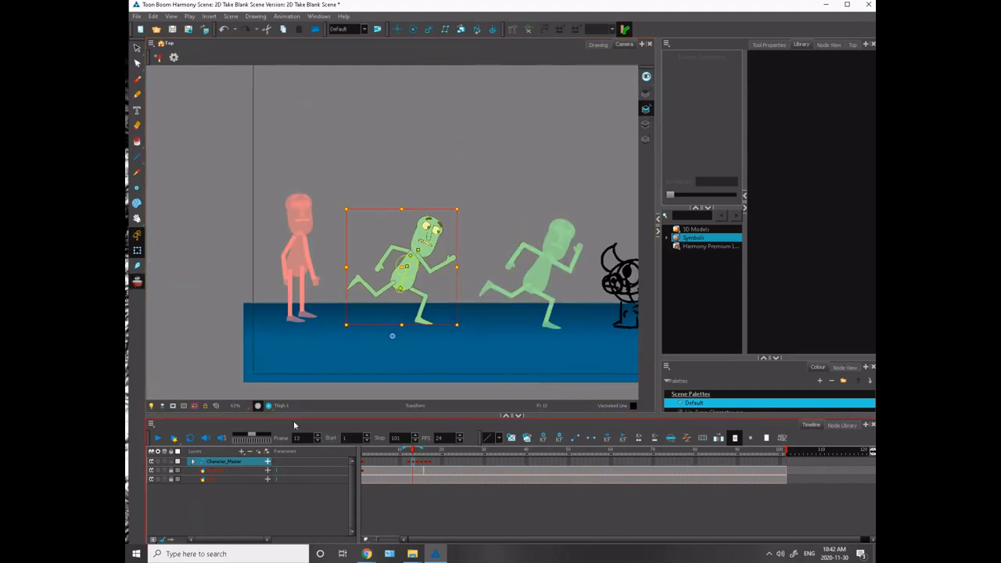
pyautogui.press('2')
pyautogui.press('2')
pyautogui.moveTo(297, 284); pyautogui.dragTo(169, 238)
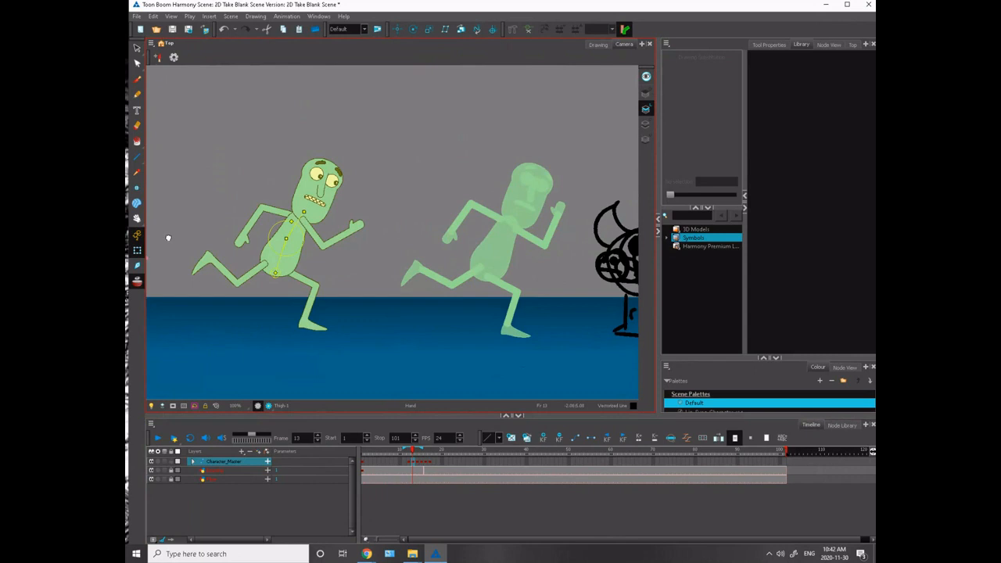
pyautogui.moveTo(238, 243); pyautogui.dragTo(229, 255)
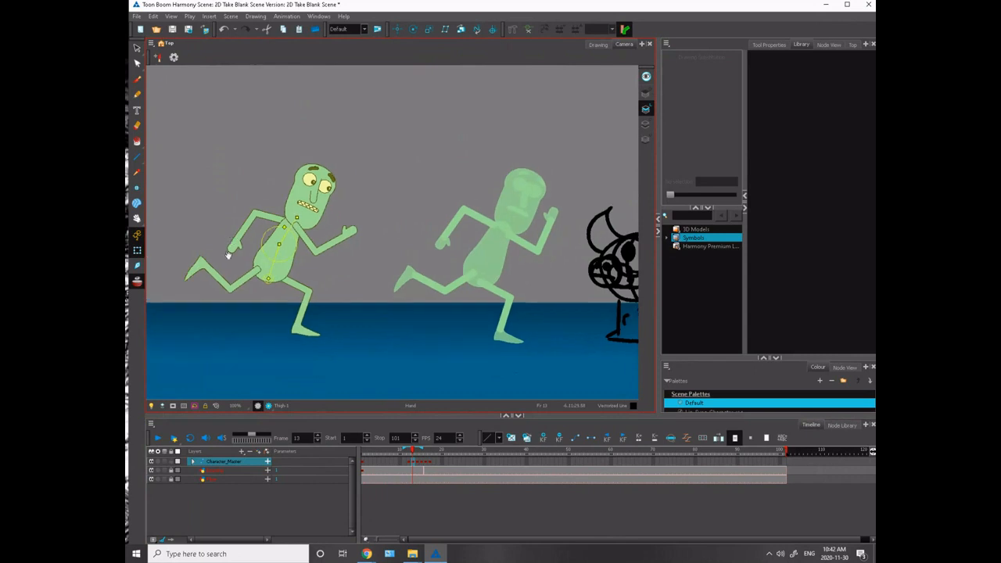
pyautogui.click(255, 360)
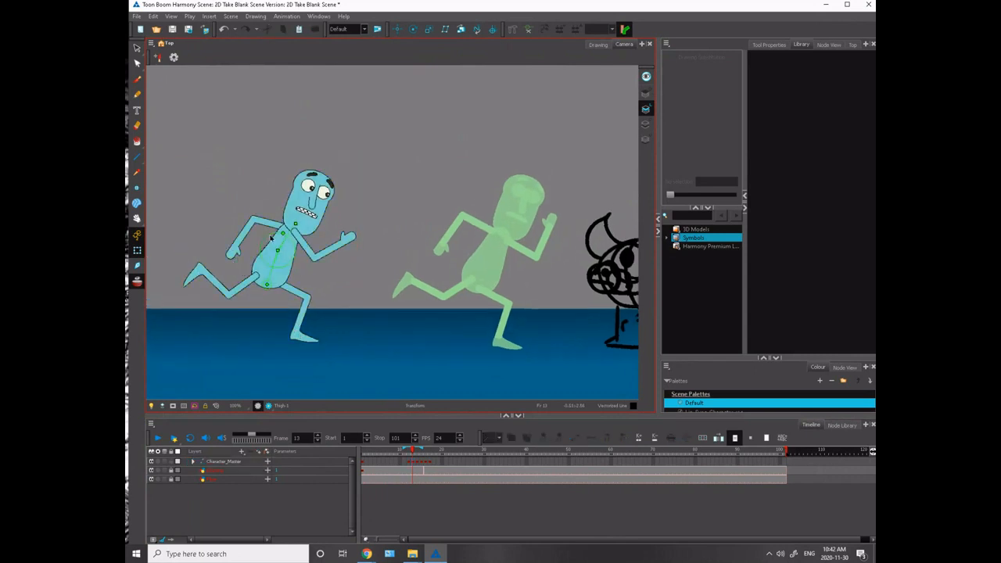
# - On frame 13, move the upper body forward and up, midway between the two onion-skinned running poses
pyautogui.click(266, 286)
pyautogui.moveTo(268, 285); pyautogui.dragTo(372, 260)
pyautogui.hotkey('ctrl', 'z')
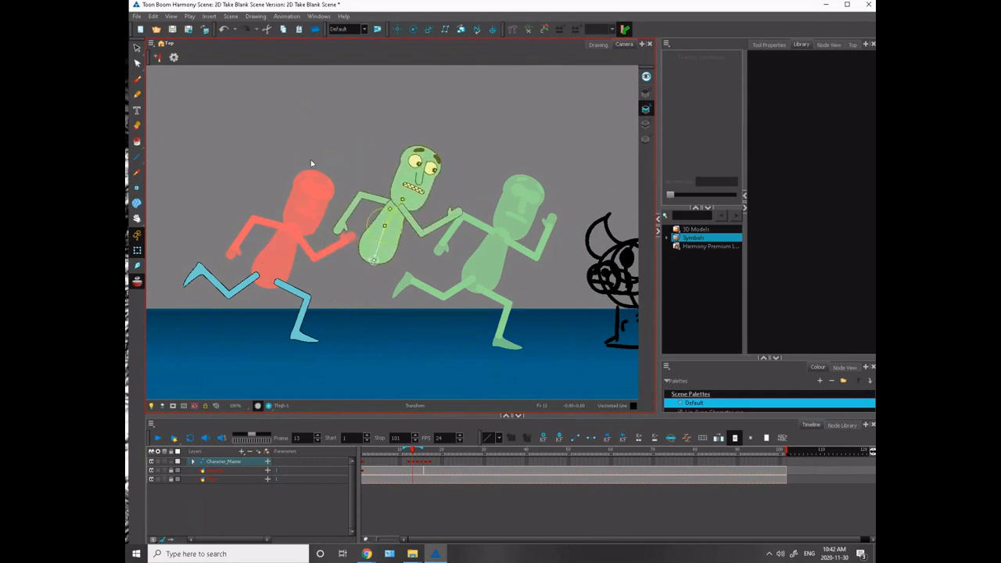
pyautogui.click(541, 195)
# - Swing the front leg backward on frame 13, straighten its knee, and rotate the foot to point downward
pyautogui.click(291, 290)
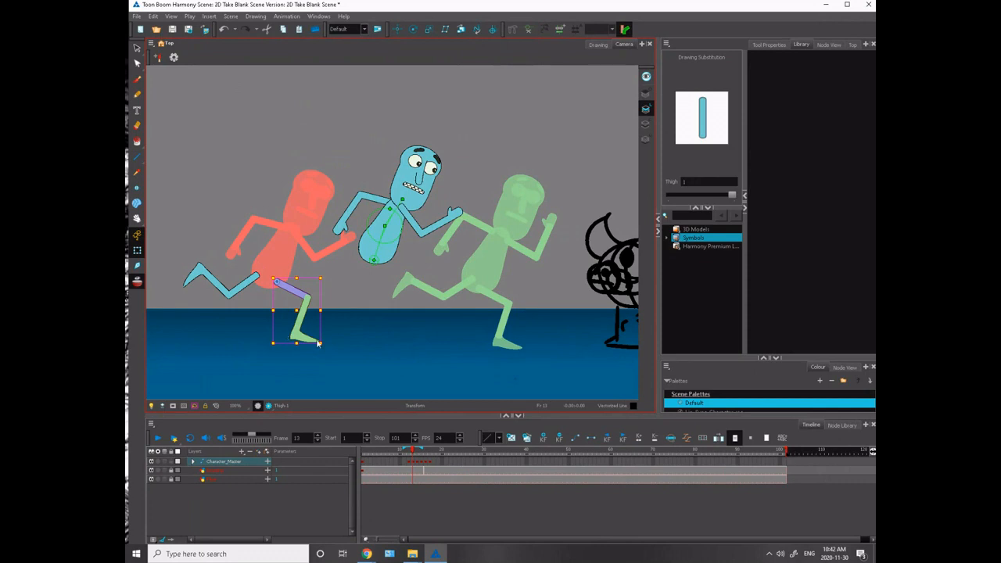
pyautogui.moveTo(318, 343); pyautogui.dragTo(203, 346)
pyautogui.click(229, 325)
pyautogui.click(232, 298)
pyautogui.click(218, 350)
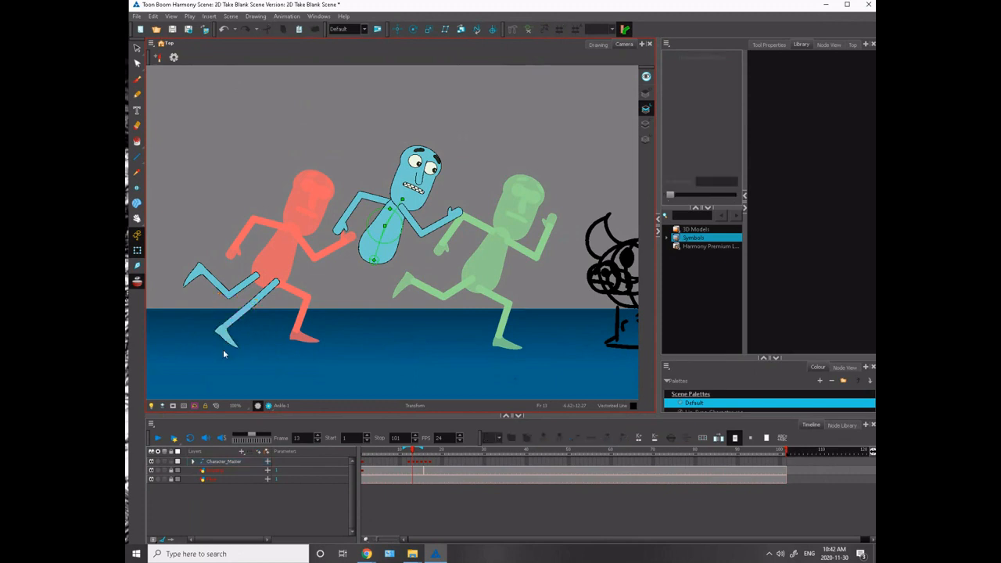
pyautogui.click(225, 342)
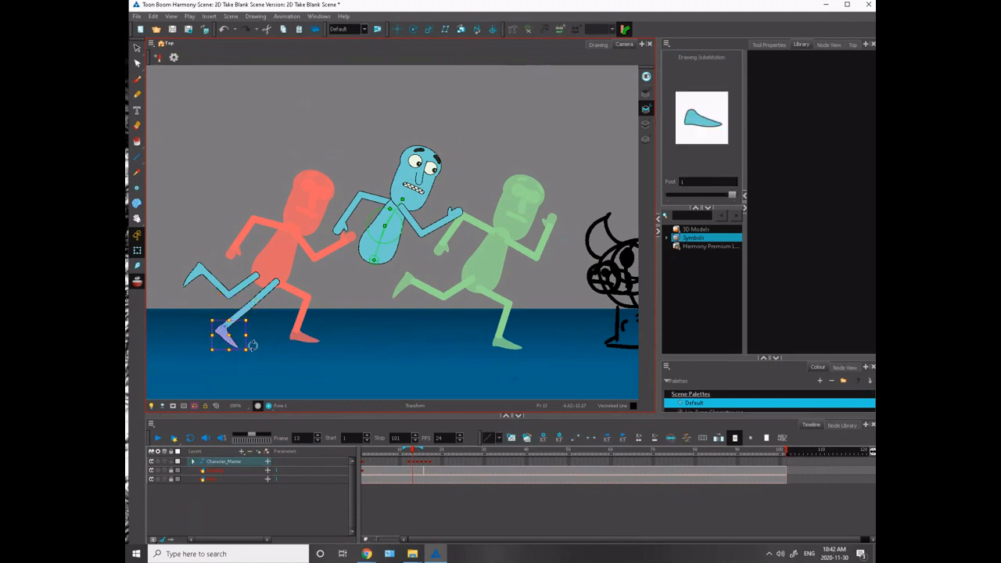
# - Move the straightened leg under the raised torso, with its toe on the previous pose's foot contact, and refine its angle
pyautogui.click(257, 296)
pyautogui.moveTo(258, 296); pyautogui.dragTo(353, 288)
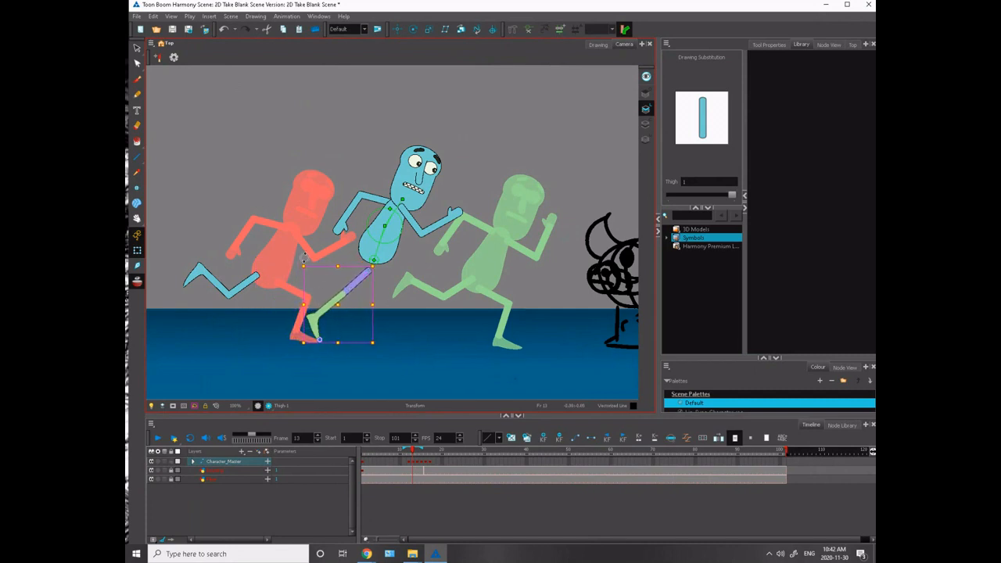
pyautogui.moveTo(304, 257); pyautogui.dragTo(294, 258)
pyautogui.press('Escape')
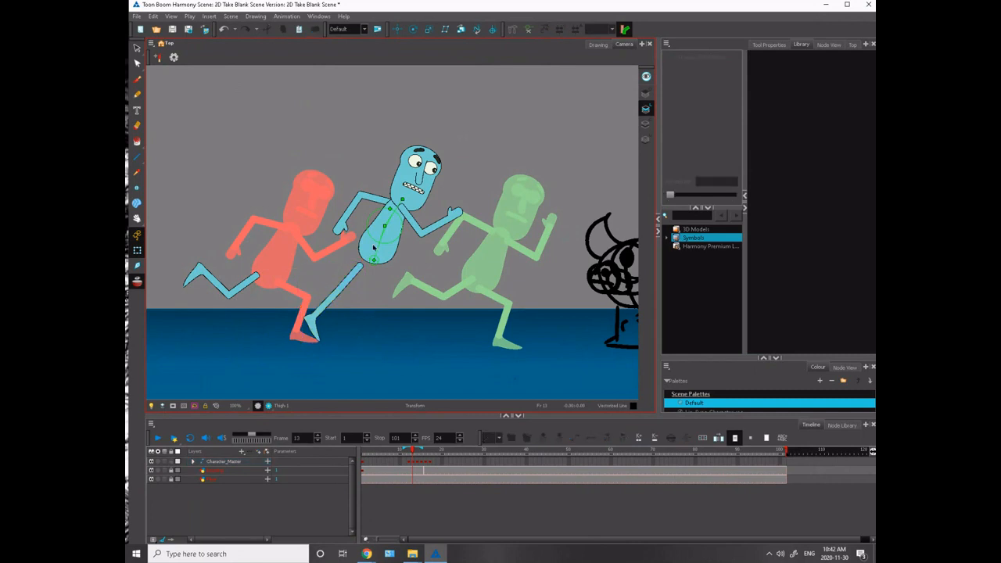
# - Set the straightened leg's pivot at its toe and adjust the leg so its thigh sits lower under the hip
pyautogui.click(373, 260)
pyautogui.click(351, 271)
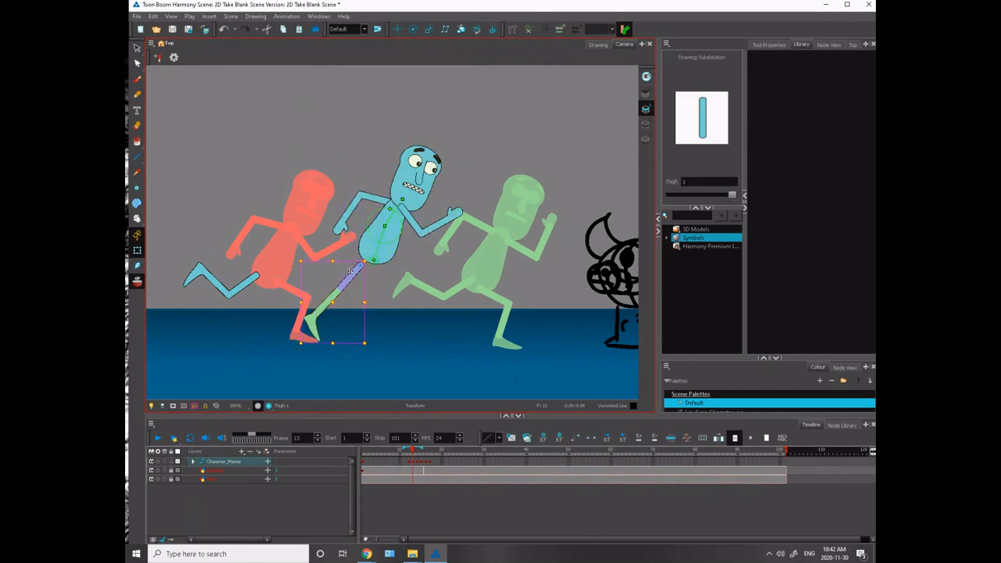
pyautogui.moveTo(360, 266); pyautogui.dragTo(320, 339)
pyautogui.moveTo(366, 255); pyautogui.dragTo(373, 266)
pyautogui.press('Escape')
# - Lower the upper body onto the straightened leg, and adjust the top of the torso and the head
pyautogui.click(368, 252)
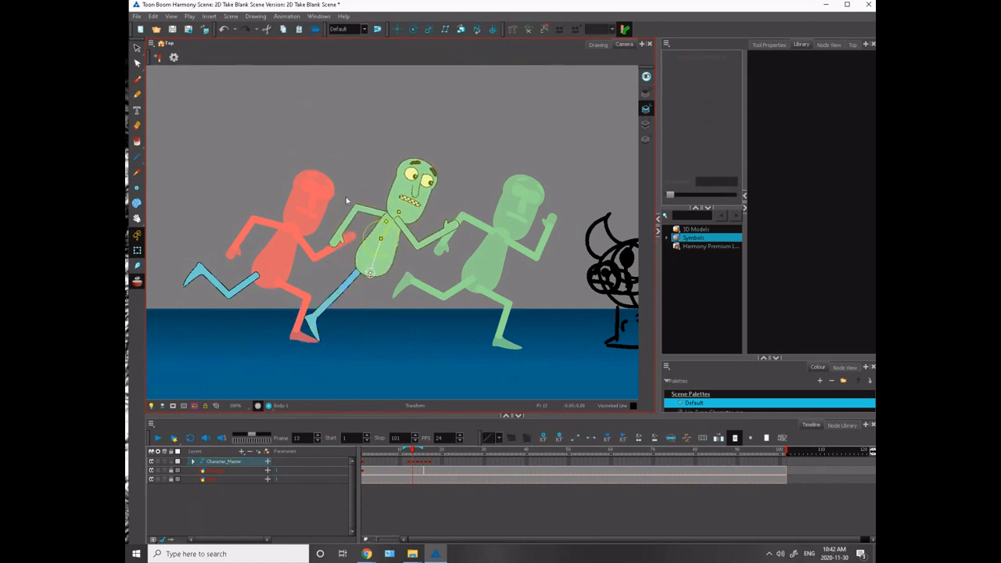
pyautogui.moveTo(394, 219); pyautogui.dragTo(392, 217)
pyautogui.click(394, 205)
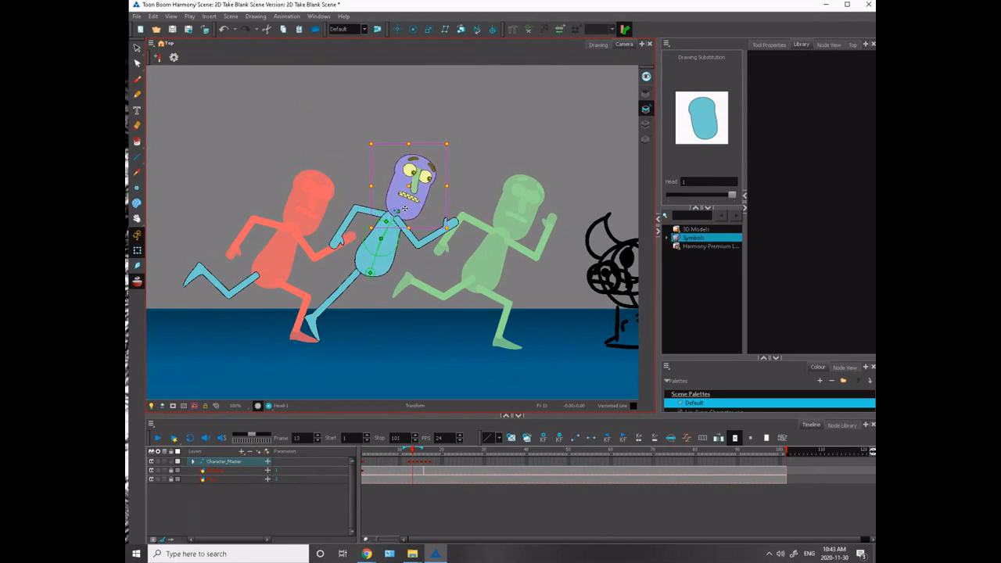
# - Compare the running poses on frames 12, 13 and 14 against their onion-skin ghosts
pyautogui.click(367, 182)
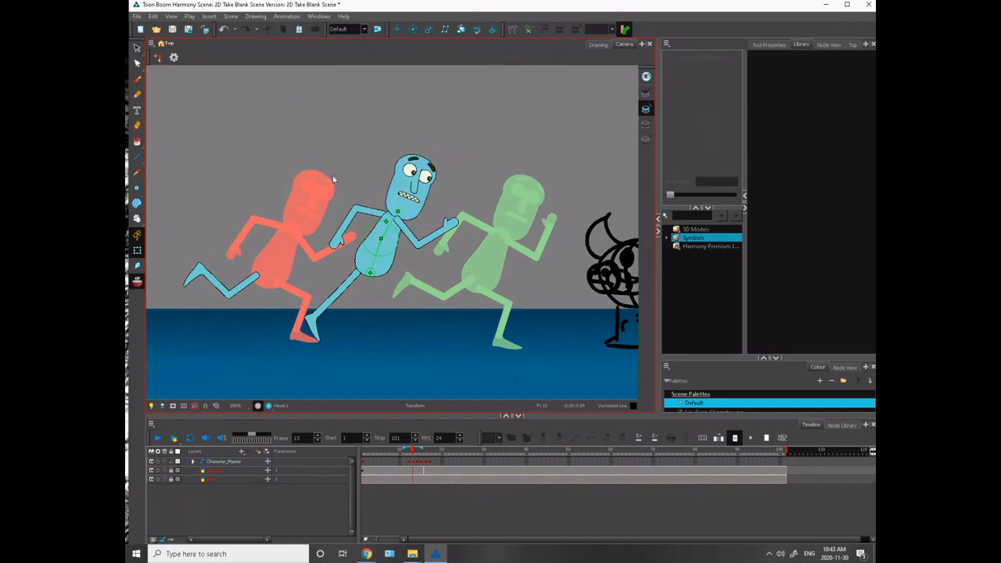
pyautogui.press(',')
pyautogui.press('.')
pyautogui.press('.')
pyautogui.press(',')
pyautogui.press(',')
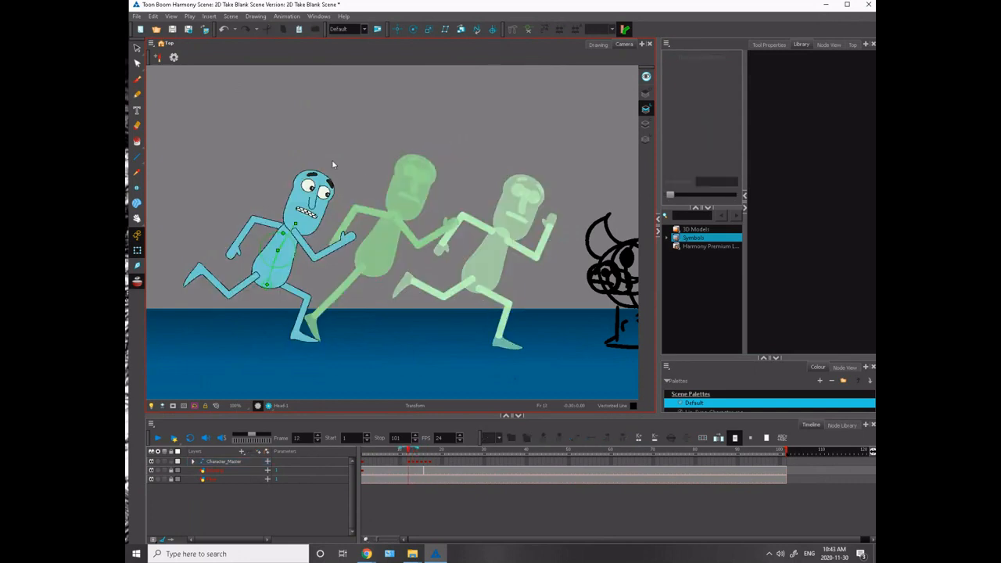
pyautogui.press('.')
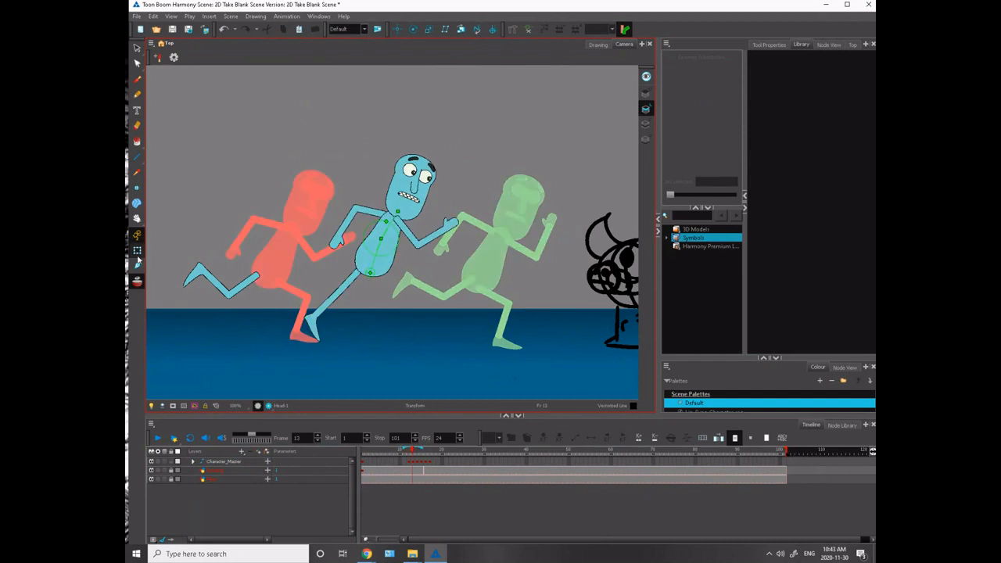
# - Turn off onion skinning and flip through the running poses on frames 12 to 14
pyautogui.click(137, 281)
pyautogui.press(',')
pyautogui.press('.')
pyautogui.press('.')
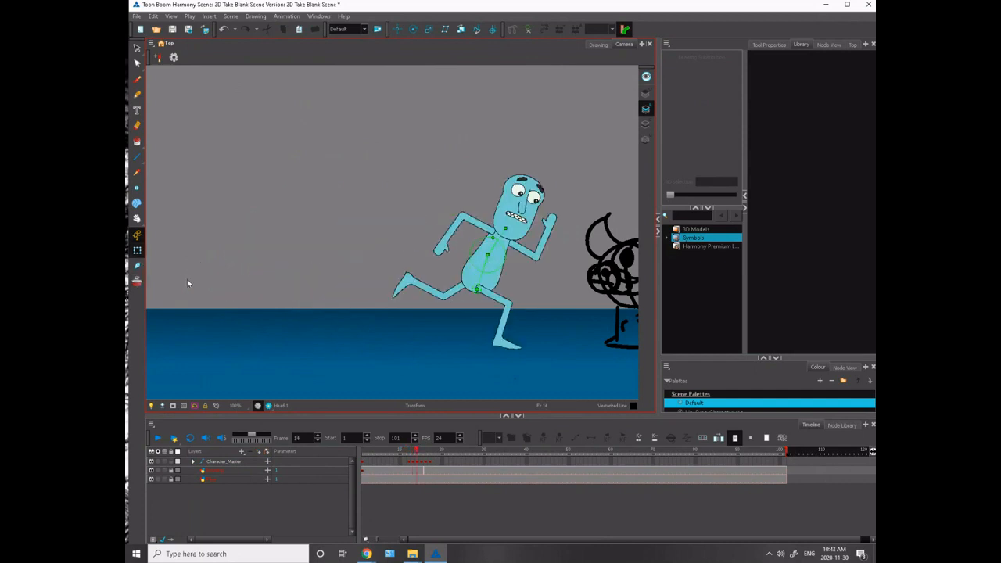
pyautogui.press(',')
pyautogui.press(',')
pyautogui.press('.')
pyautogui.press('.')
pyautogui.press(',')
pyautogui.press(',')
# - Move the detached leg onto the hip on frame 13 and swing its thigh forward under the body
pyautogui.press('.')
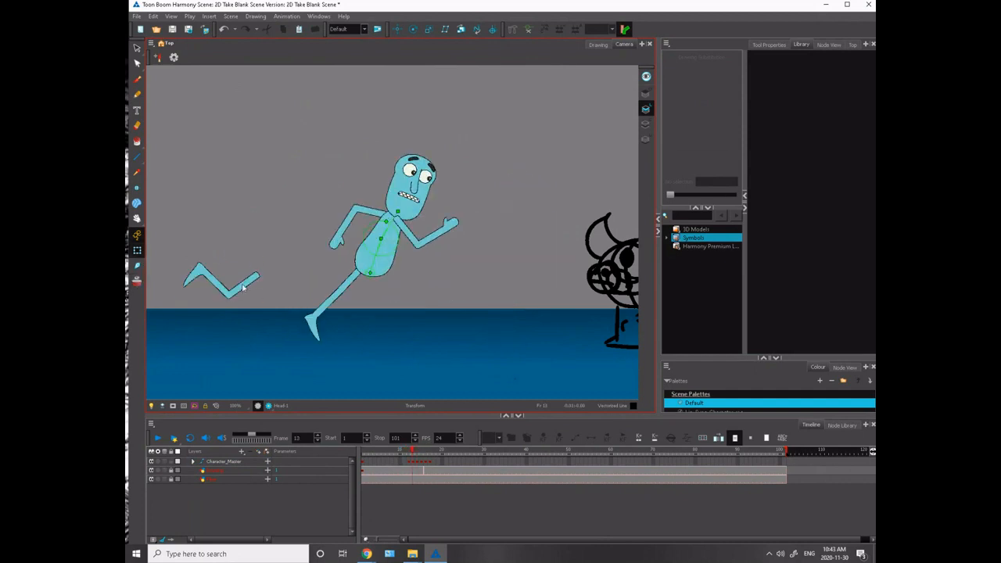
pyautogui.click(243, 286)
pyautogui.moveTo(178, 251); pyautogui.dragTo(388, 278)
pyautogui.press('.')
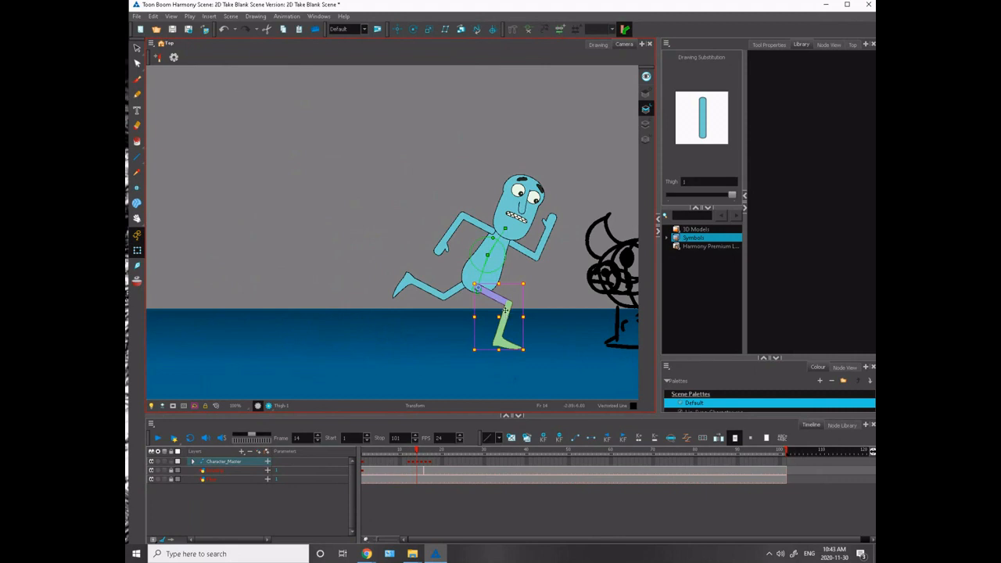
pyautogui.press(',')
pyautogui.press(',')
pyautogui.press('.')
pyautogui.press('.')
pyautogui.press(',')
pyautogui.press(',')
pyautogui.press('.')
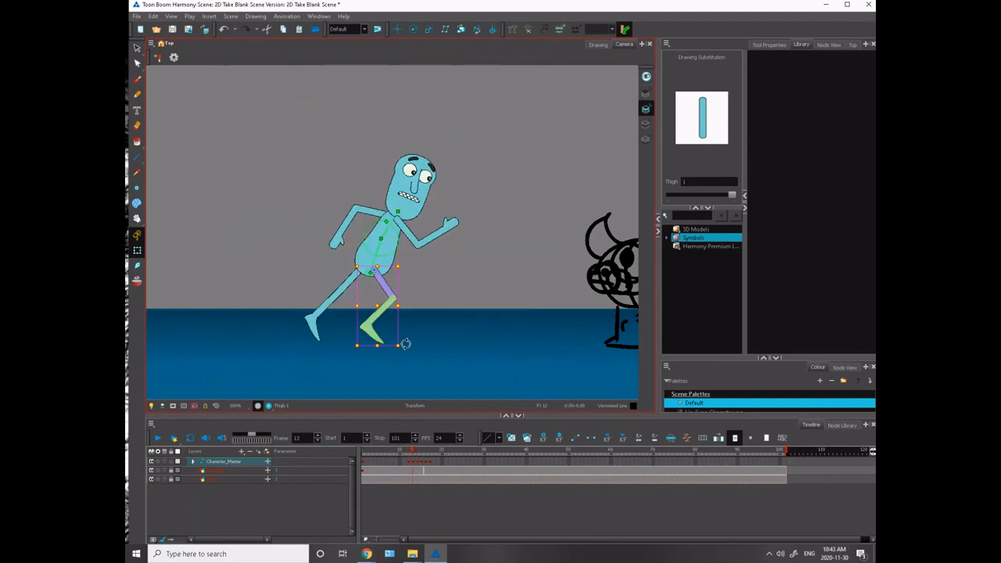
# - Rotate the newly attached leg slightly backward on frame 13, keeping it seated at the hip
pyautogui.moveTo(406, 344); pyautogui.dragTo(389, 352)
pyautogui.moveTo(382, 287); pyautogui.dragTo(382, 287)
pyautogui.press(',')
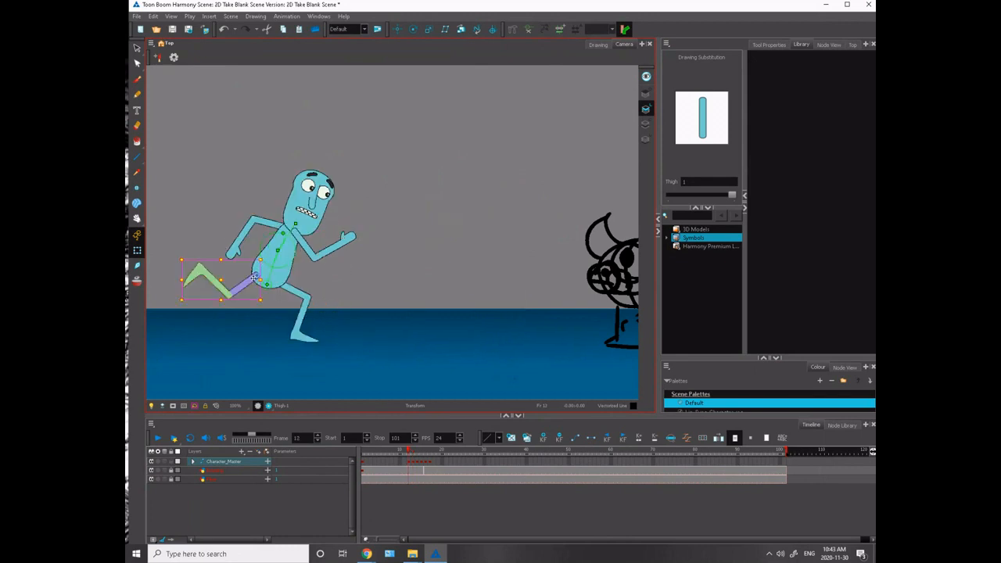
pyautogui.press('.')
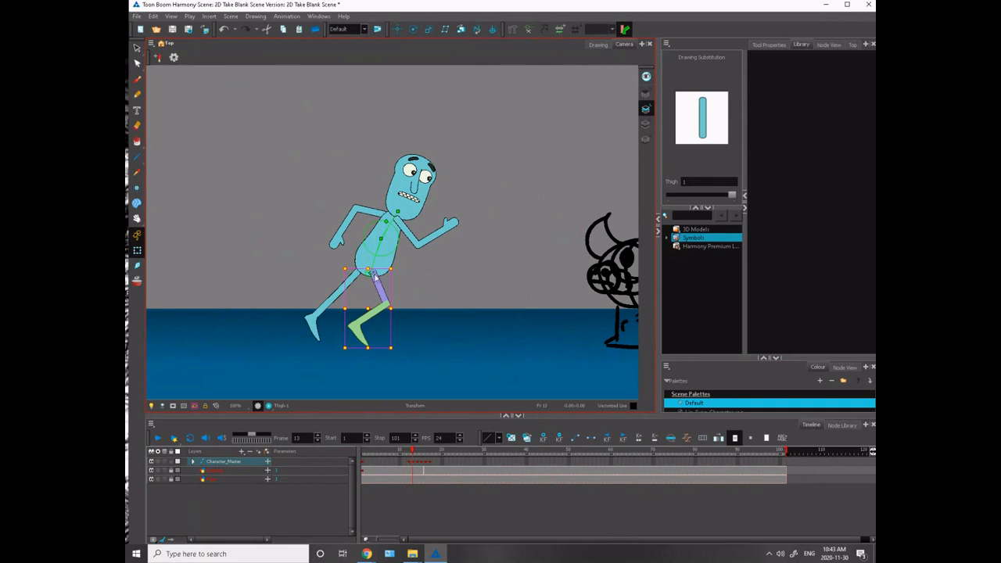
# - Shift the upper body and trailing leg slightly backward on frame 14 while leaving the front leg planted
pyautogui.press('.')
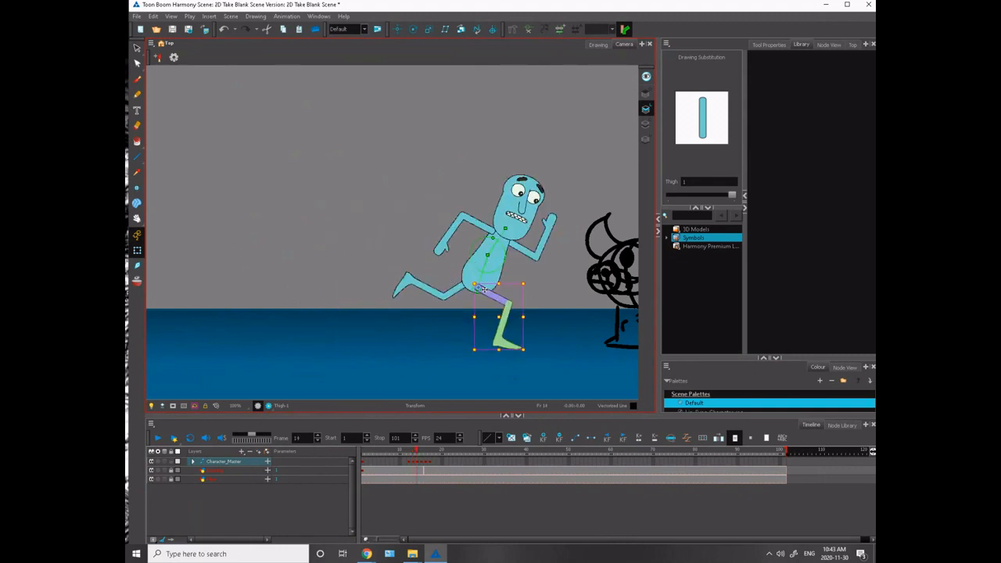
pyautogui.press('.')
pyautogui.press(',')
pyautogui.press('.')
pyautogui.press(',')
pyautogui.press(',')
pyautogui.press('.')
pyautogui.click(478, 291)
pyautogui.moveTo(475, 290); pyautogui.dragTo(449, 282)
pyautogui.click(453, 290)
pyautogui.press('.')
# - Check the hip and leg motion across frames 12 to 14
pyautogui.press(',')
pyautogui.press(',')
pyautogui.press(',')
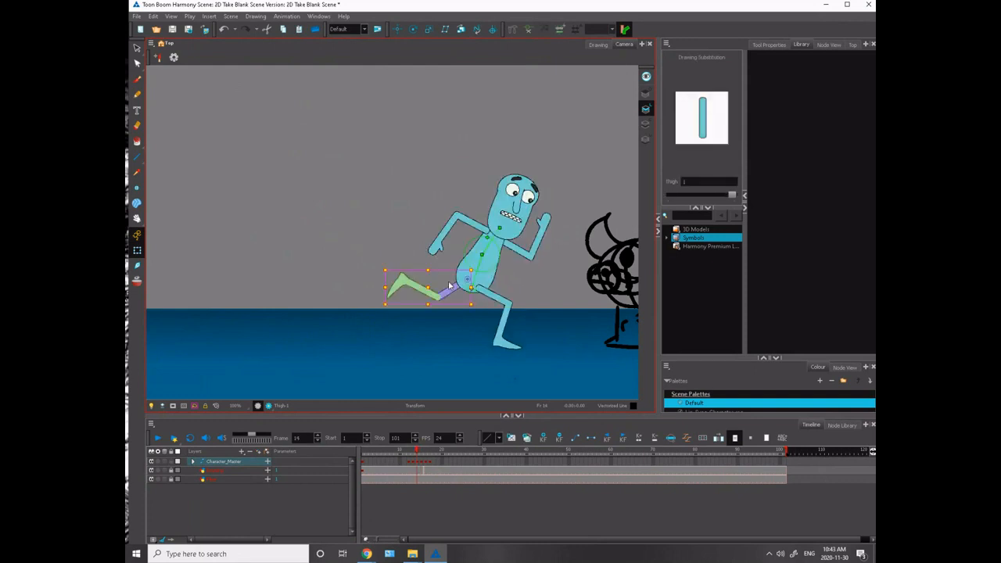
pyautogui.press('.')
pyautogui.press('.')
pyautogui.press(',')
pyautogui.press(',')
pyautogui.press('.')
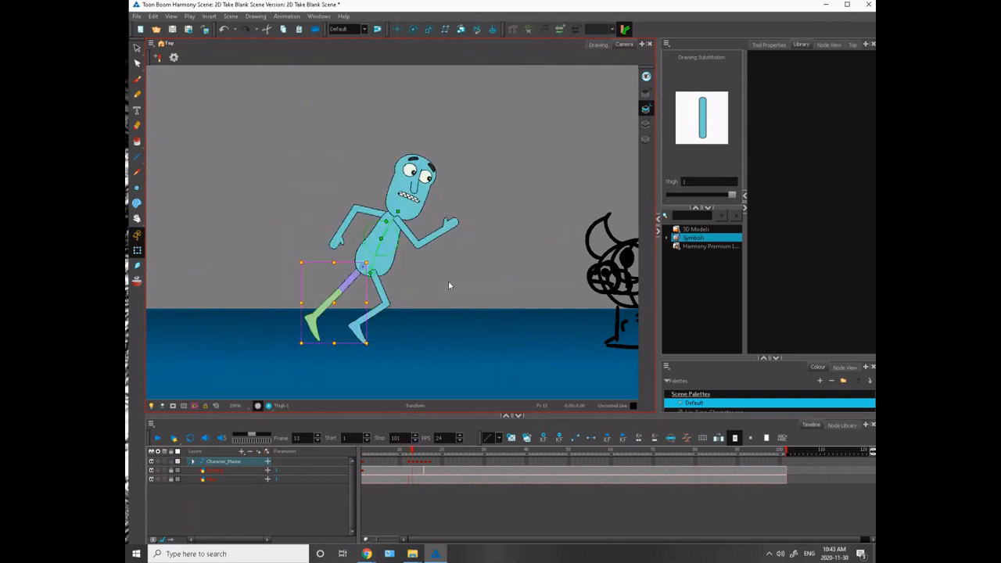
pyautogui.press('.')
pyautogui.press(',')
pyautogui.press(',')
pyautogui.press('.')
pyautogui.press(',')
pyautogui.press('.')
# - Nudge the bent leg slightly up and back at the hip on frame 13
pyautogui.click(381, 290)
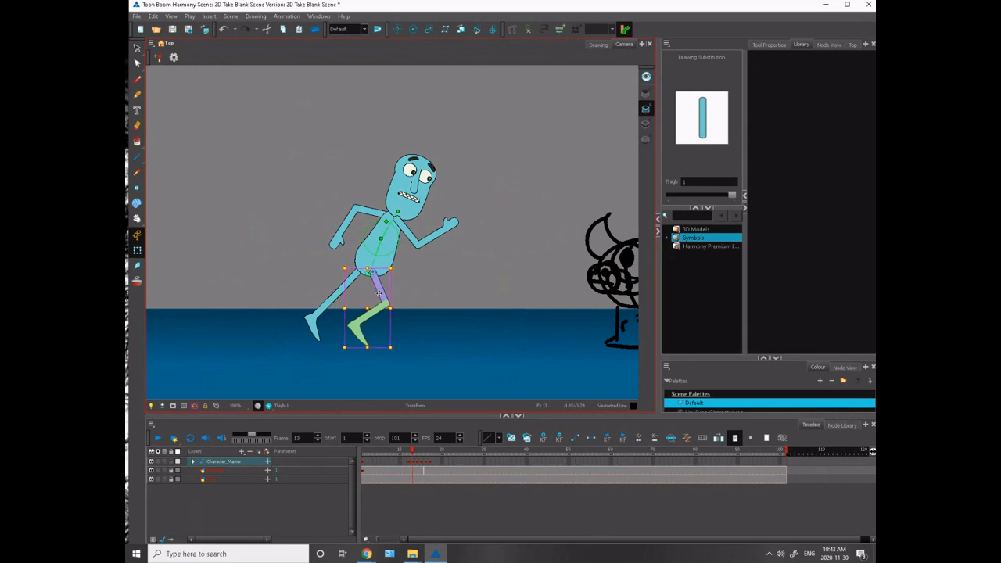
pyautogui.press(',')
pyautogui.press('.')
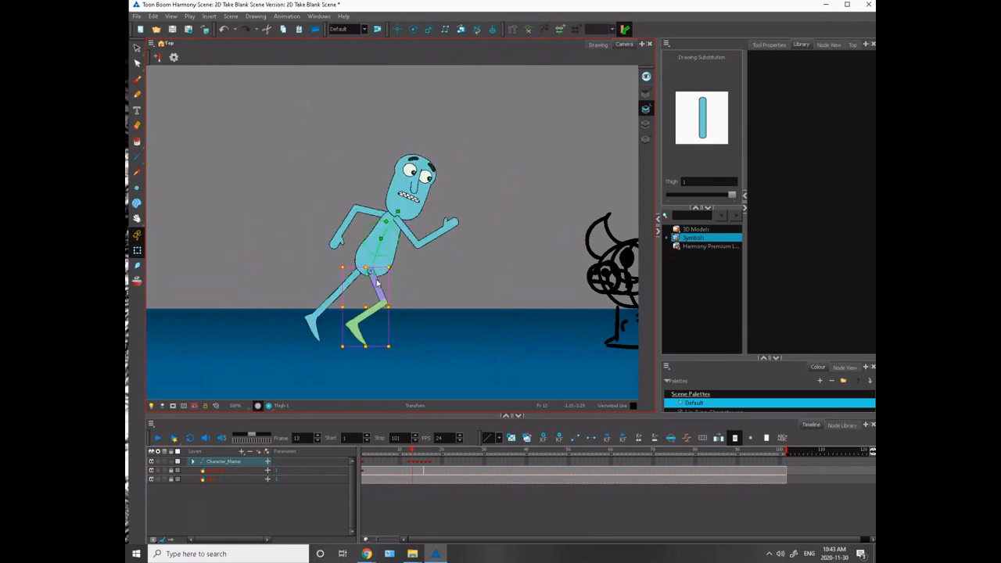
pyautogui.press('.')
pyautogui.press(',')
pyautogui.press(',')
pyautogui.press('.')
# - Raise the bent leg's shin on frame 13 and rotate its foot to point downward
pyautogui.click(359, 317)
pyautogui.moveTo(342, 292); pyautogui.dragTo(344, 280)
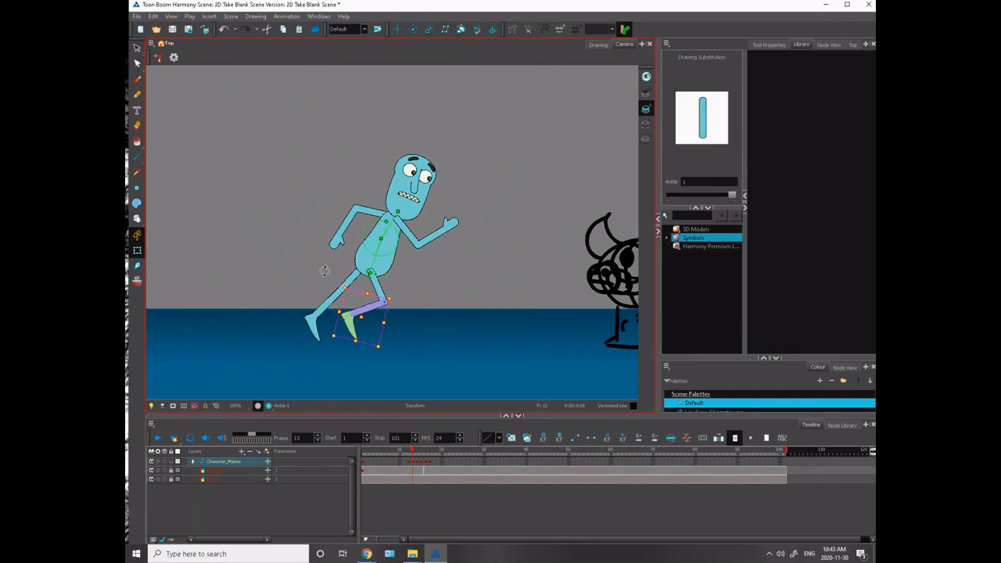
pyautogui.click(324, 271)
pyautogui.click(349, 333)
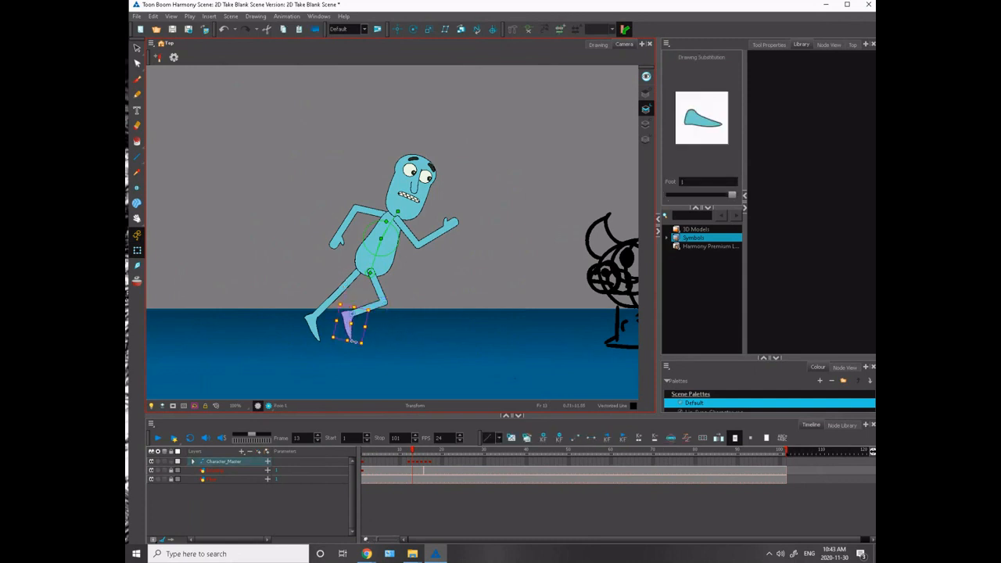
pyautogui.click(326, 269)
pyautogui.press('.')
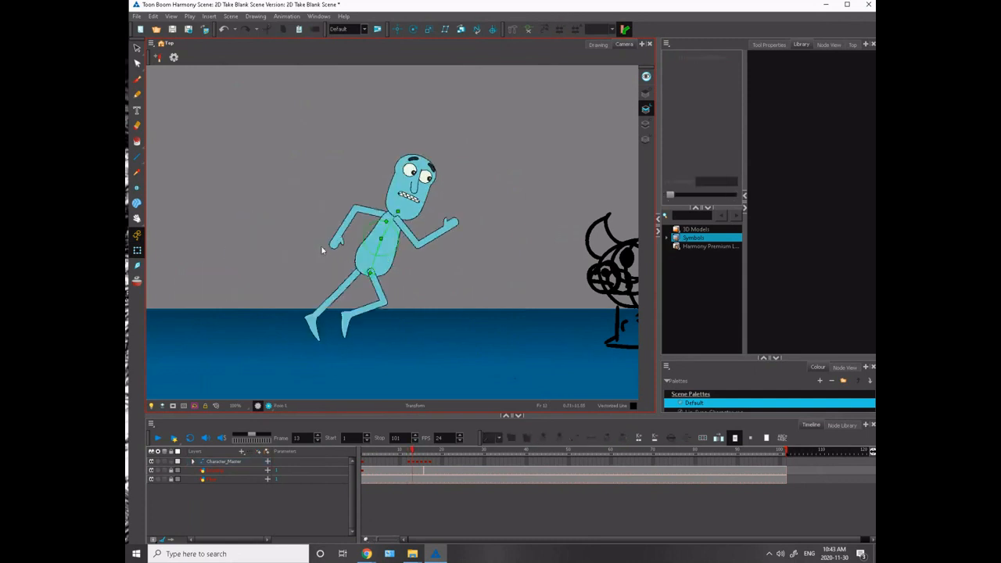
pyautogui.press(',')
# - Lower the front arm beside the torso on frame 13 and level its forearm forward
pyautogui.click(406, 236)
pyautogui.moveTo(468, 251); pyautogui.dragTo(426, 286)
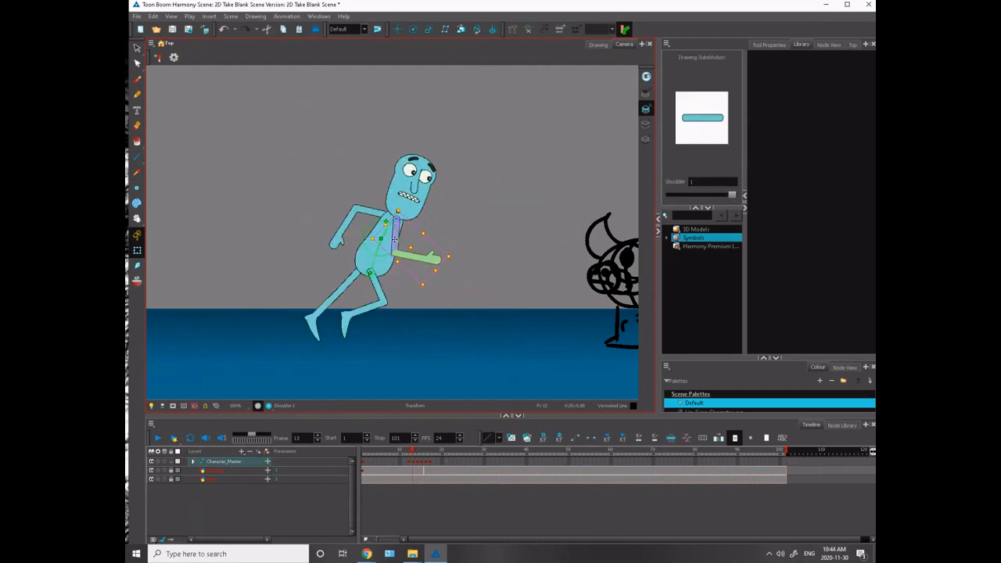
pyautogui.moveTo(395, 239); pyautogui.dragTo(391, 239)
pyautogui.click(403, 276)
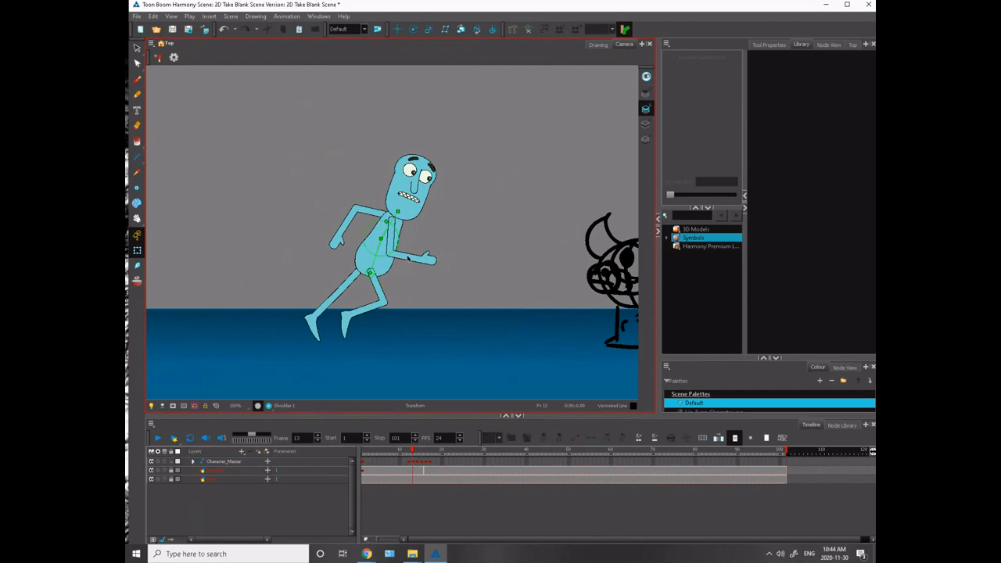
pyautogui.click(407, 258)
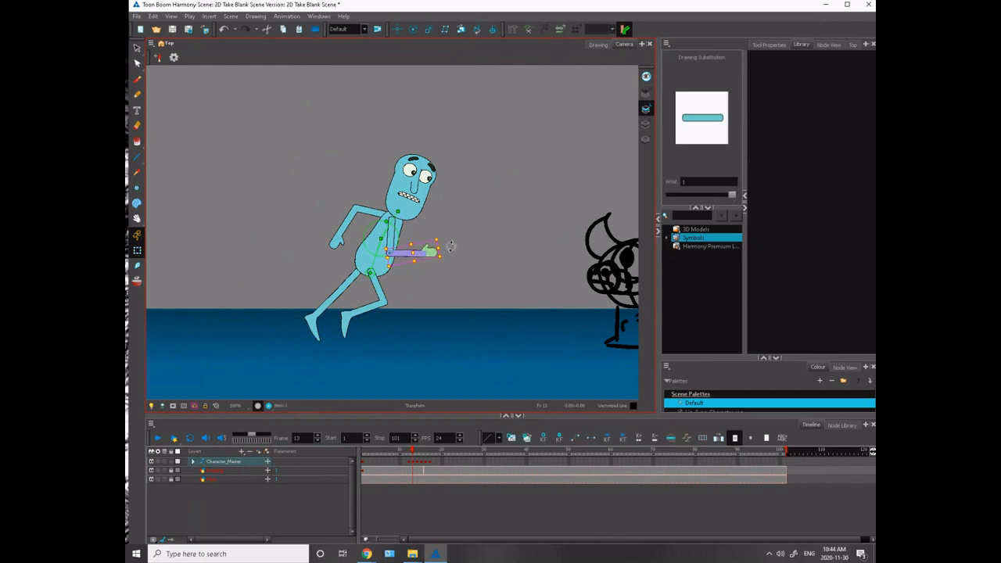
# - Rotate the rear arm downward on frame 13 so it tucks behind the torso
pyautogui.press(',')
pyautogui.press('.')
pyautogui.press('.')
pyautogui.press(',')
pyautogui.press(',')
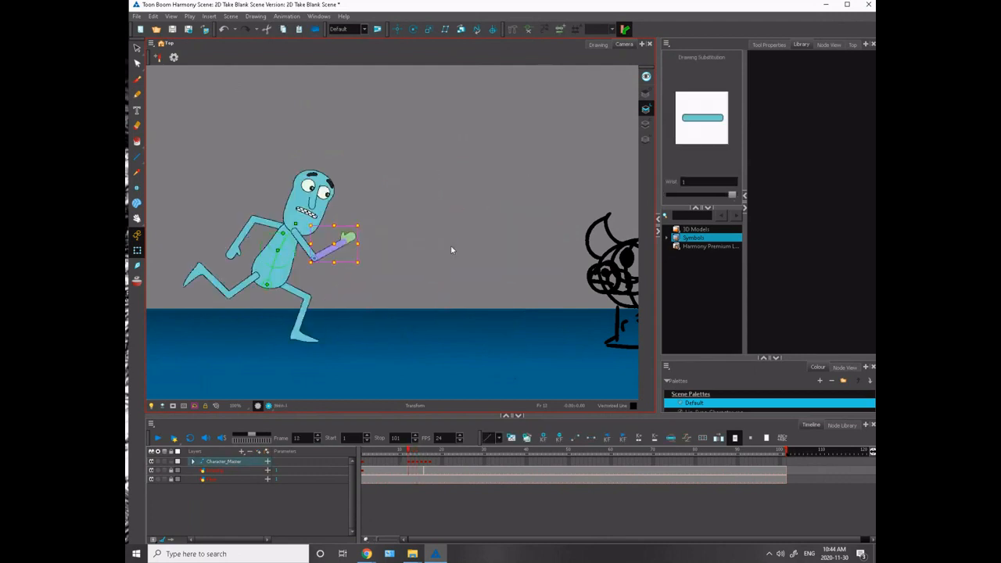
pyautogui.press('.')
pyautogui.press(',')
pyautogui.press('.')
pyautogui.click(342, 205)
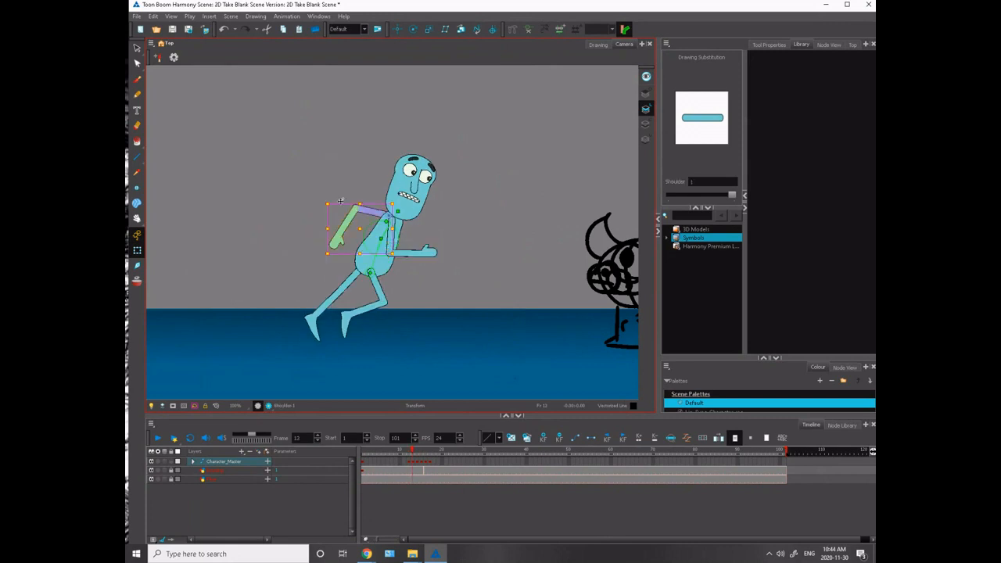
pyautogui.moveTo(340, 201); pyautogui.dragTo(339, 222)
# - Check the arm swing across frames 12 to 14
pyautogui.press(',')
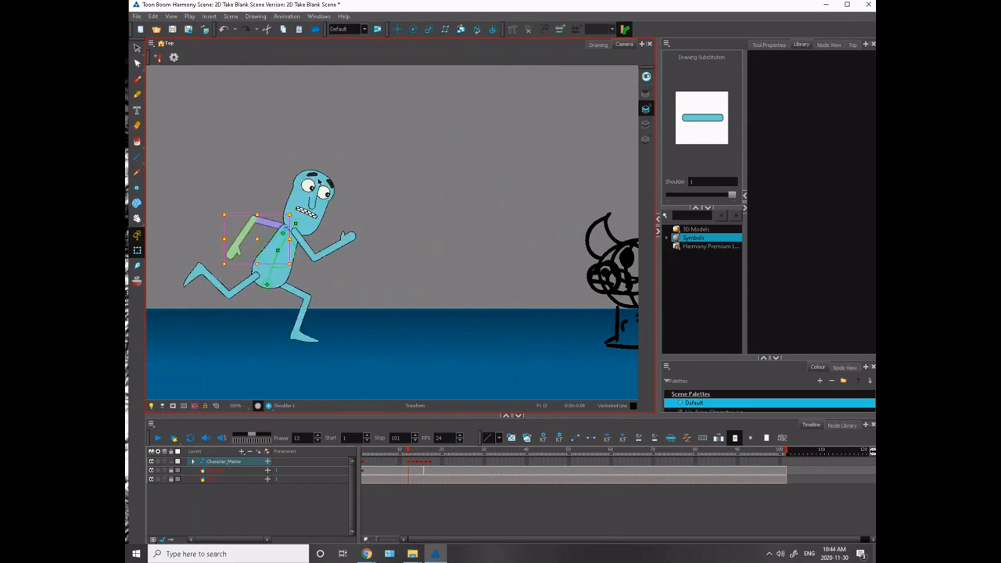
pyautogui.press('.')
pyautogui.press('.')
pyautogui.press(',')
pyautogui.press(',')
pyautogui.press('.')
pyautogui.press('.')
pyautogui.press(',')
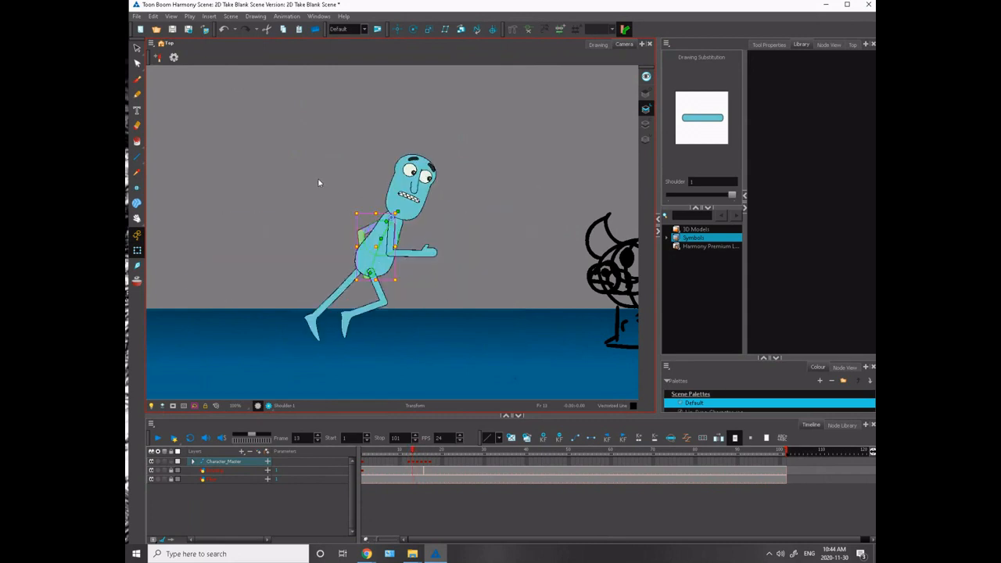
pyautogui.press(',')
pyautogui.press('.')
pyautogui.press('.')
pyautogui.press(',')
pyautogui.press(',')
pyautogui.press('.')
pyautogui.click(413, 187)
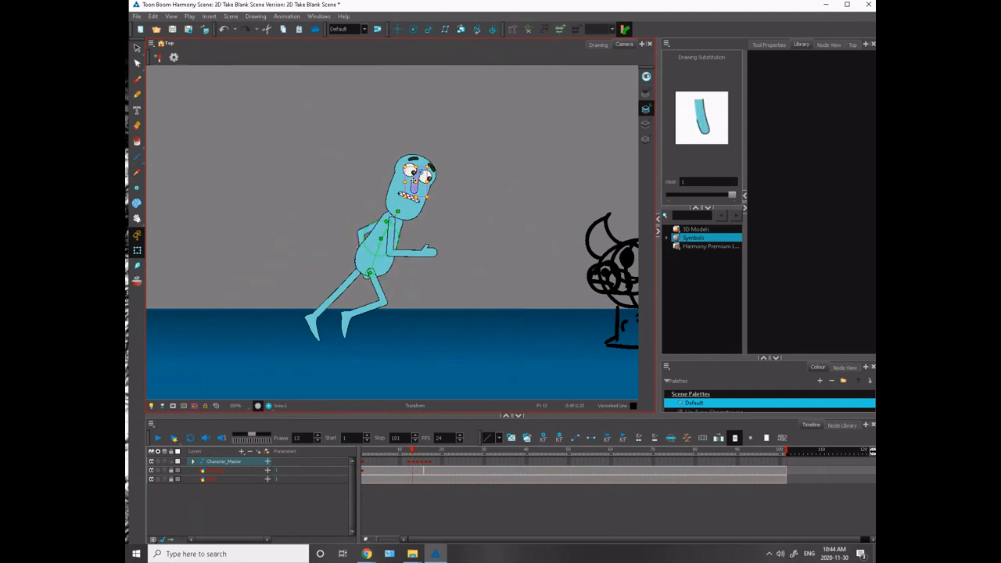
pyautogui.click(386, 197)
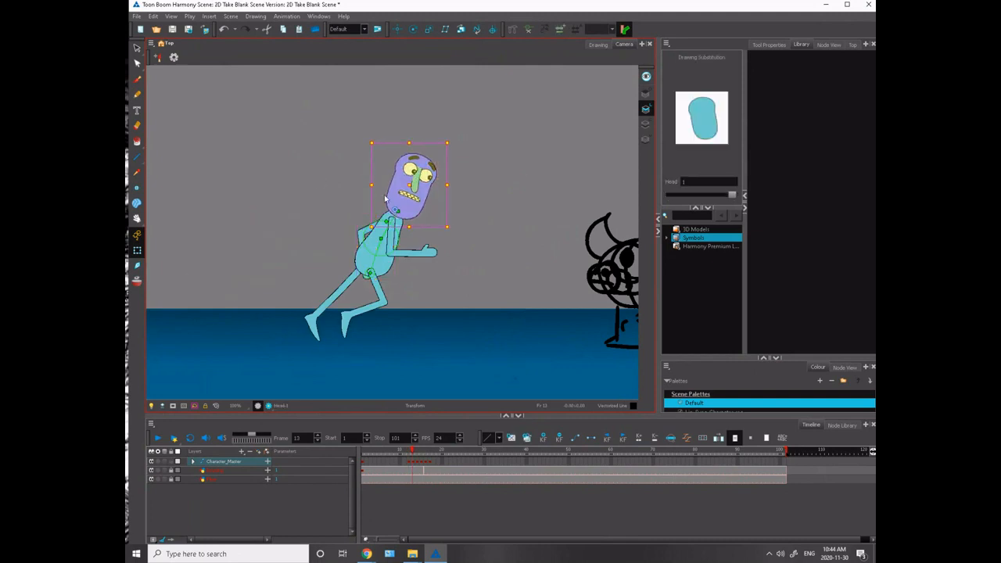
pyautogui.click(339, 187)
# - Copy the character's frame 13 pose to frame 11 and turn on onion skinning
pyautogui.press('2')
pyautogui.press('2')
pyautogui.press('2')
pyautogui.press('2')
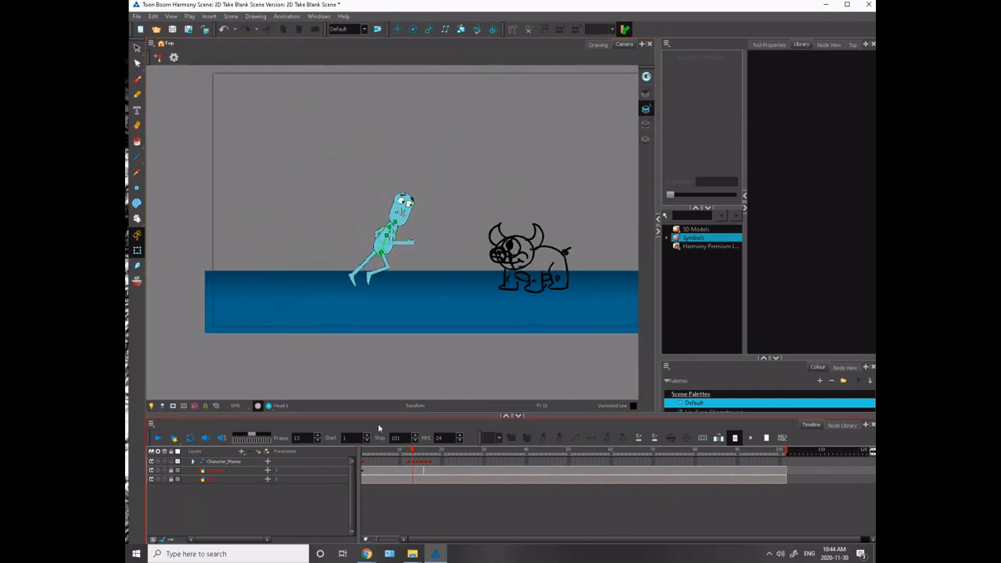
pyautogui.moveTo(413, 450)
pyautogui.mouseDown()
pyautogui.moveTo(414, 473)
pyautogui.moveTo(407, 462)
pyautogui.mouseUp()
pyautogui.click(412, 464)
pyautogui.click(413, 464)
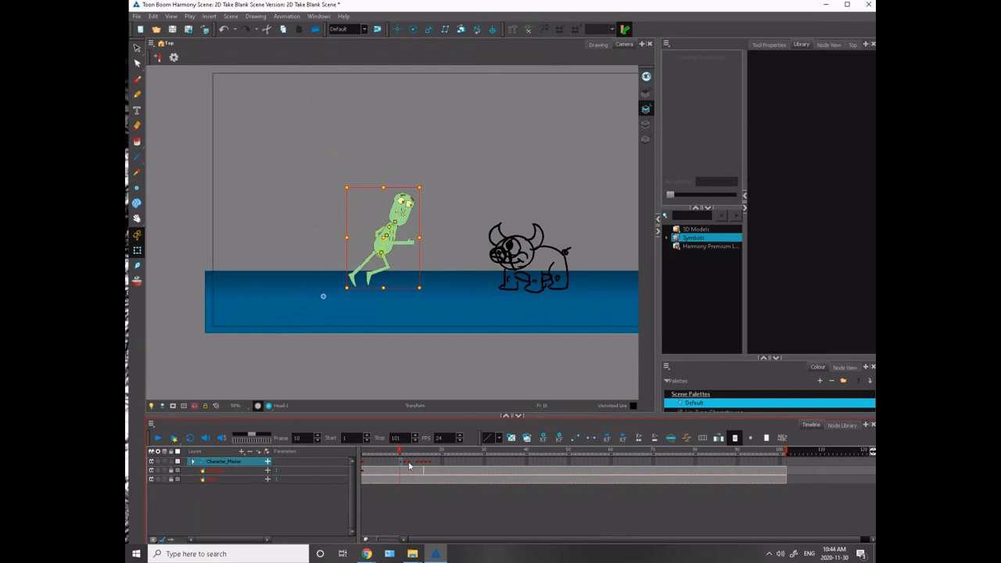
pyautogui.click(402, 464)
pyautogui.click(404, 464)
pyautogui.moveTo(404, 452); pyautogui.dragTo(404, 456)
pyautogui.click(405, 465)
pyautogui.click(137, 281)
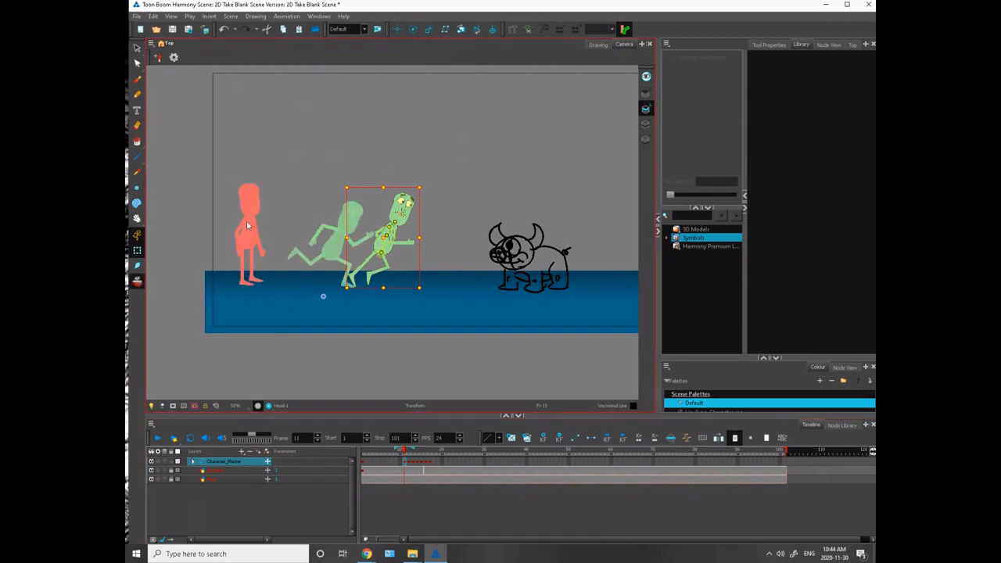
pyautogui.click(355, 280)
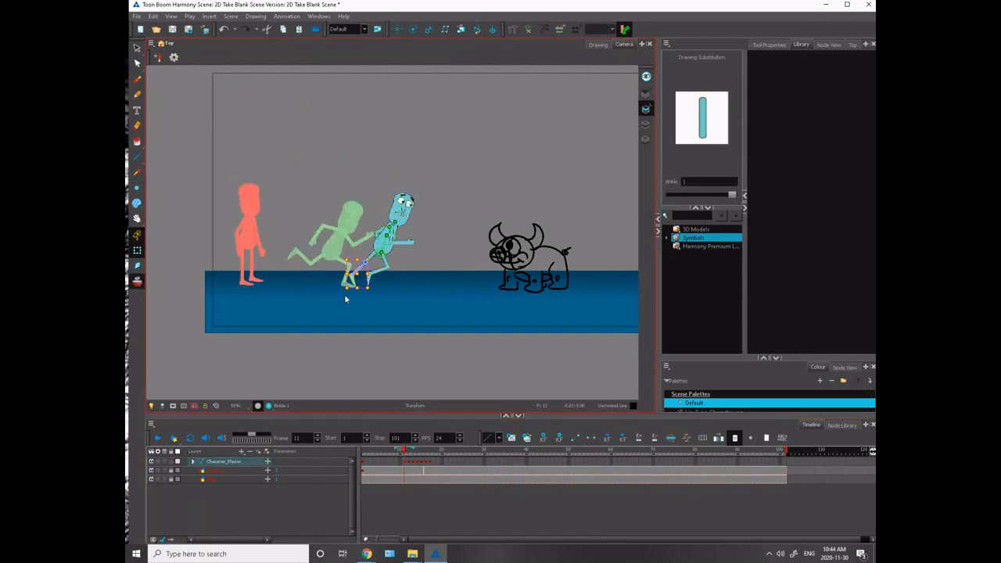
pyautogui.click(411, 464)
pyautogui.moveTo(382, 252); pyautogui.dragTo(303, 248)
pyautogui.hotkey('ctrl', 'z')
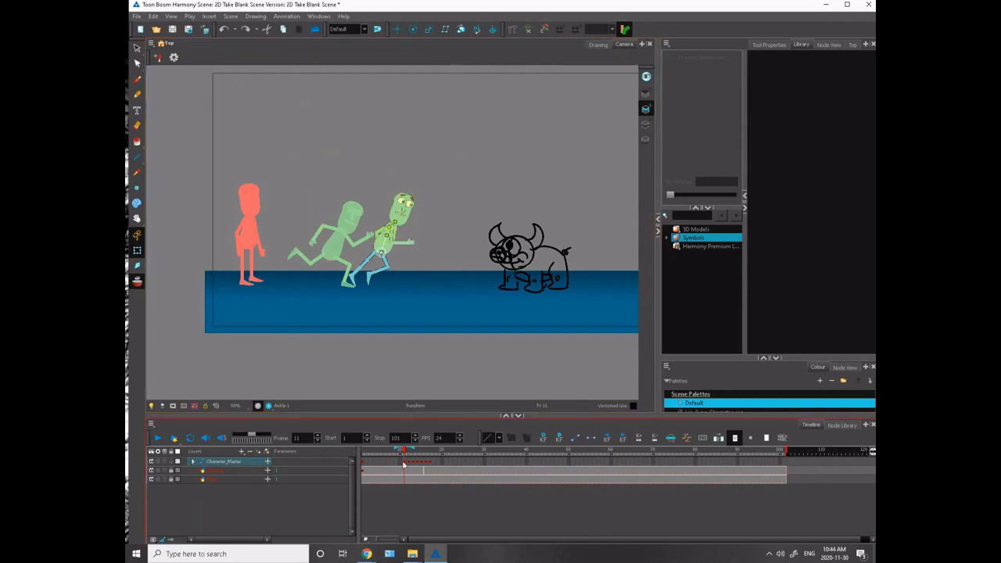
# - Move the whole character on frame 11 back between the standing pose and the frame 12 running pose
pyautogui.click(376, 279)
pyautogui.moveTo(372, 272); pyautogui.dragTo(275, 268)
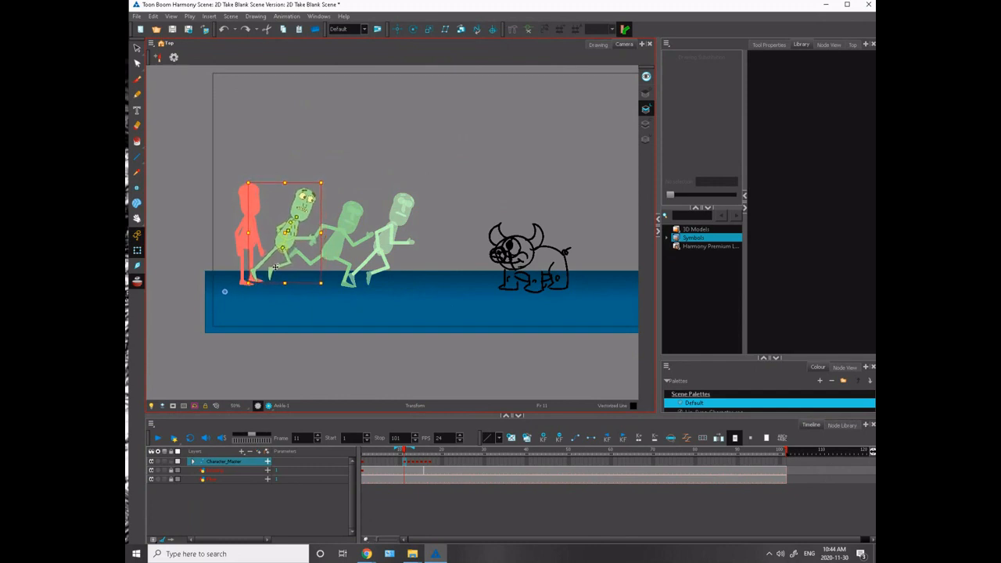
pyautogui.press('2')
pyautogui.press('2')
pyautogui.press('2')
pyautogui.moveTo(205, 311); pyautogui.dragTo(454, 310)
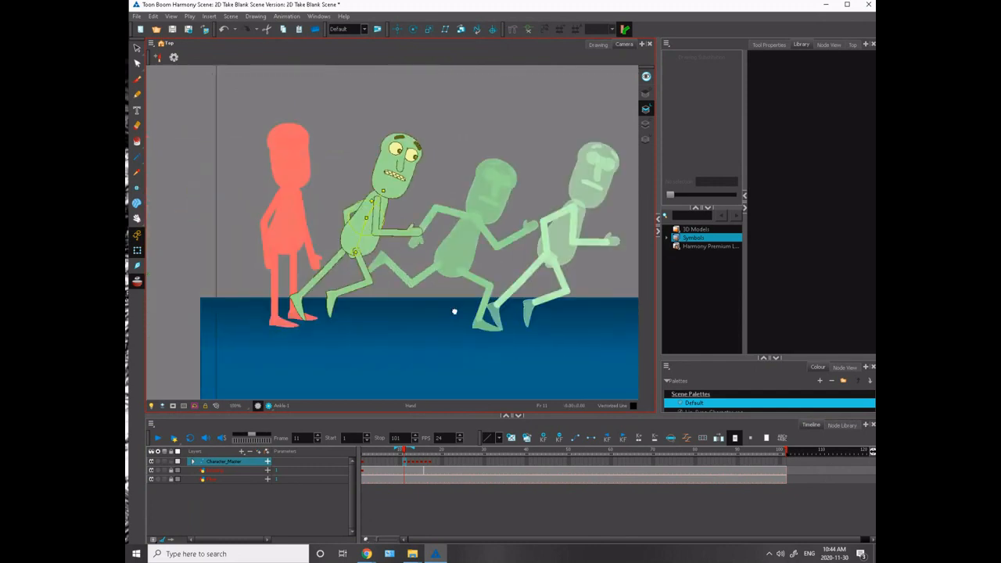
pyautogui.press('Escape')
# - On frame 11, swing the trailing rear leg's thigh forward beneath the torso and bend its shin backward
pyautogui.press('2')
pyautogui.press('2')
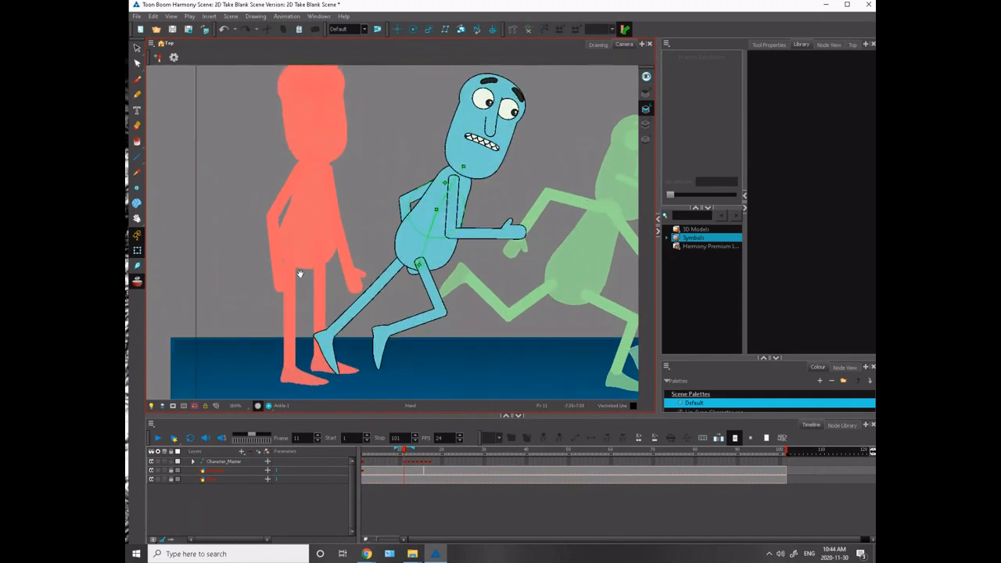
pyautogui.moveTo(299, 273); pyautogui.dragTo(244, 259)
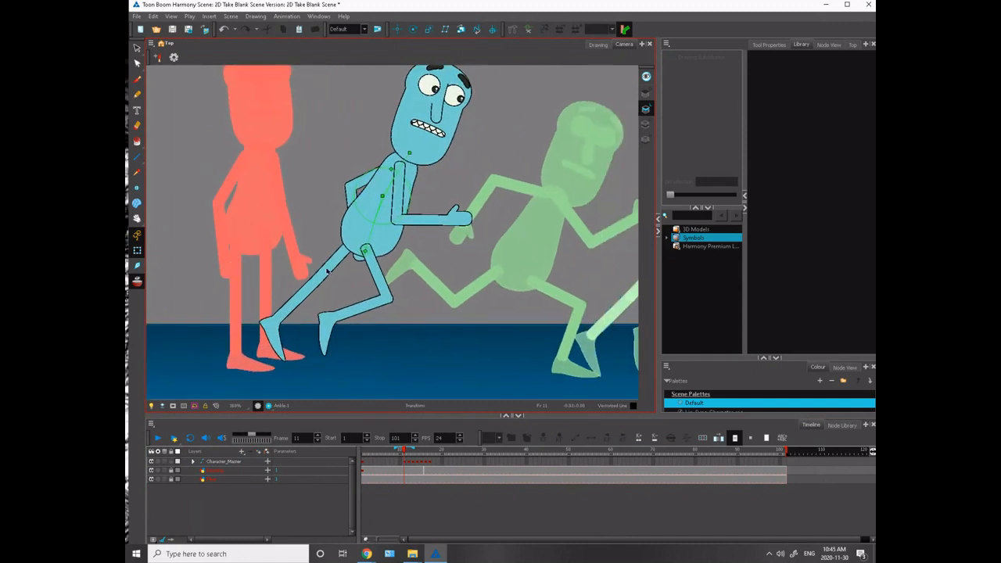
pyautogui.click(327, 271)
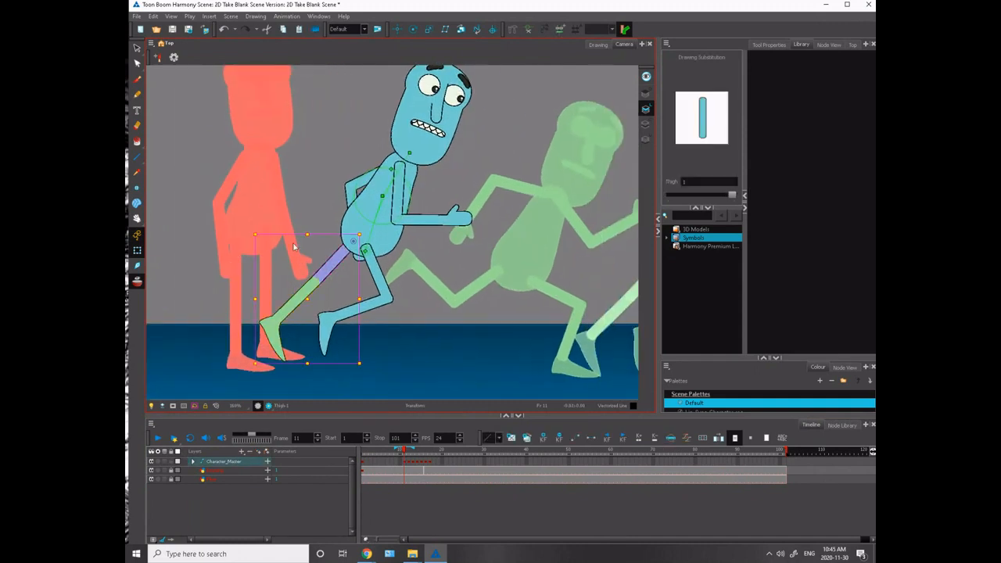
pyautogui.moveTo(252, 227); pyautogui.dragTo(306, 317)
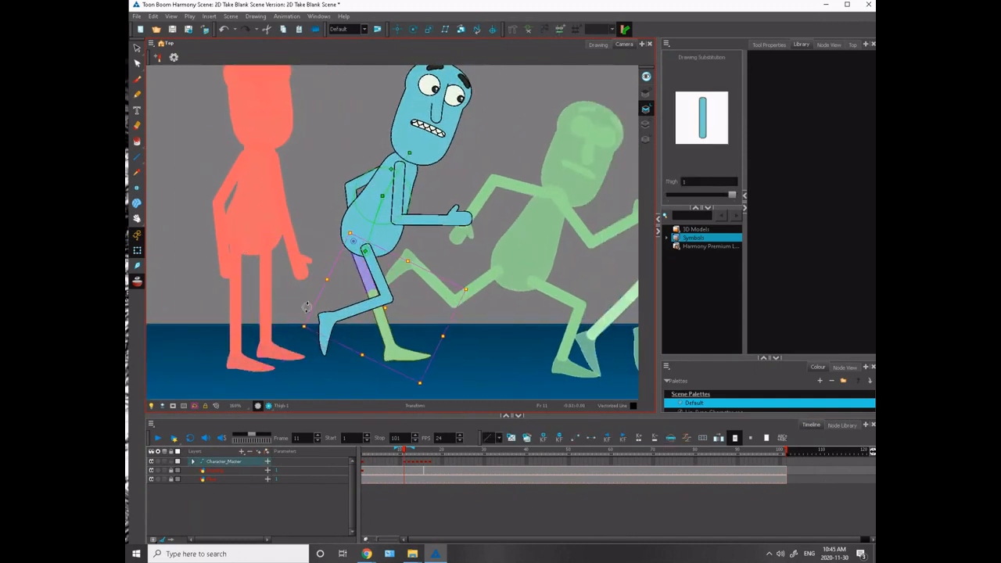
pyautogui.click(362, 344)
pyautogui.click(389, 332)
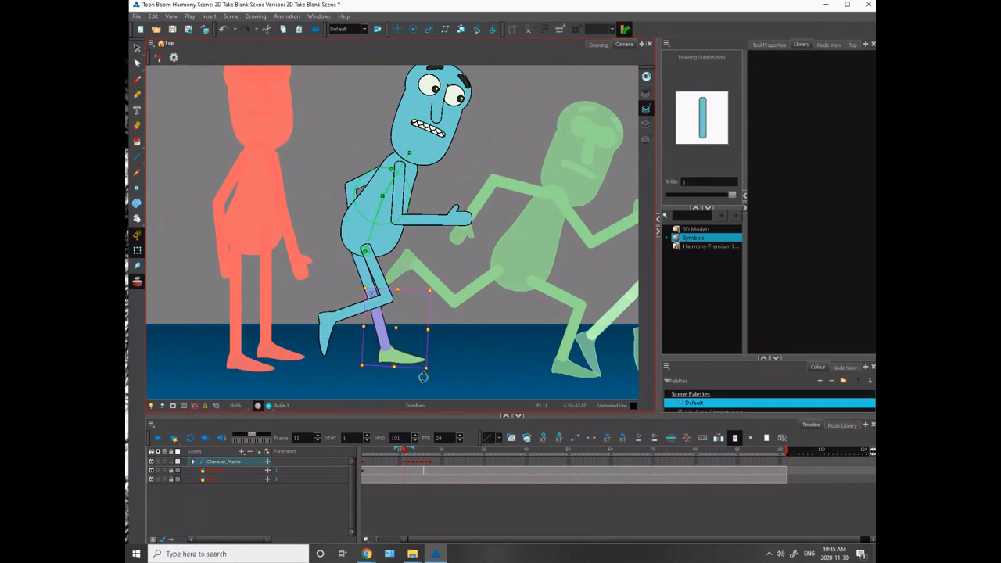
pyautogui.moveTo(426, 374)
pyautogui.mouseDown()
pyautogui.moveTo(309, 319)
pyautogui.moveTo(332, 335)
pyautogui.mouseUp()
# - Swing the near leg backward on frame 11, extending its shin into a push-off and angling it down toward the ground
pyautogui.click(377, 278)
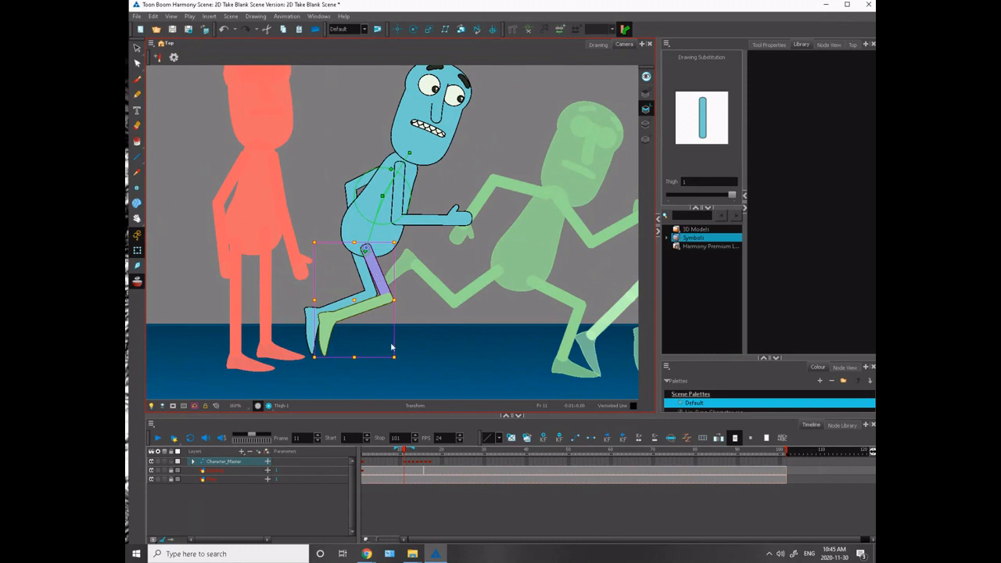
pyautogui.moveTo(397, 361)
pyautogui.mouseDown()
pyautogui.moveTo(352, 364)
pyautogui.moveTo(286, 329)
pyautogui.mouseUp()
pyautogui.click(280, 213)
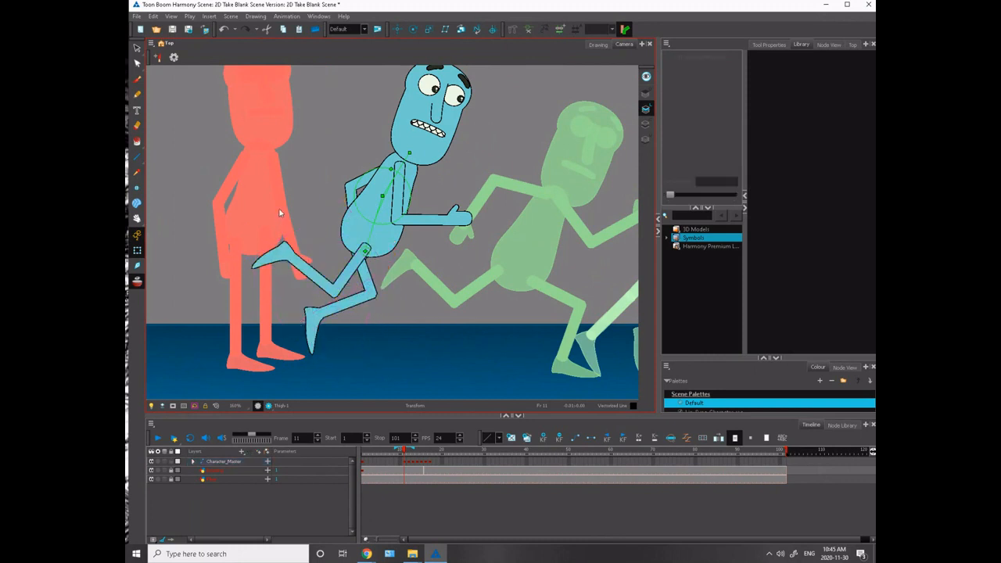
pyautogui.click(287, 254)
pyautogui.moveTo(262, 232); pyautogui.dragTo(286, 323)
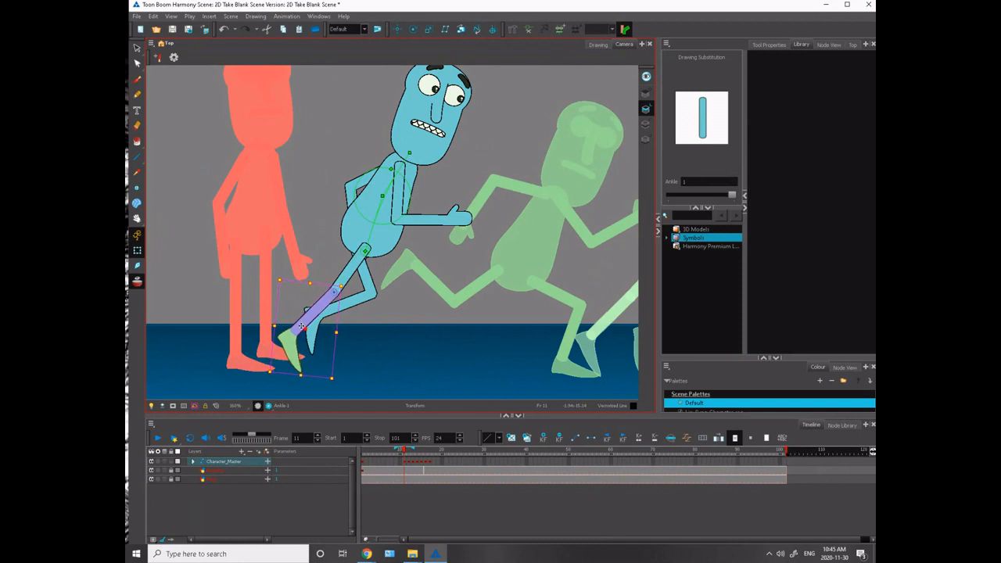
pyautogui.click(293, 363)
pyautogui.moveTo(320, 376); pyautogui.dragTo(332, 368)
pyautogui.click(317, 309)
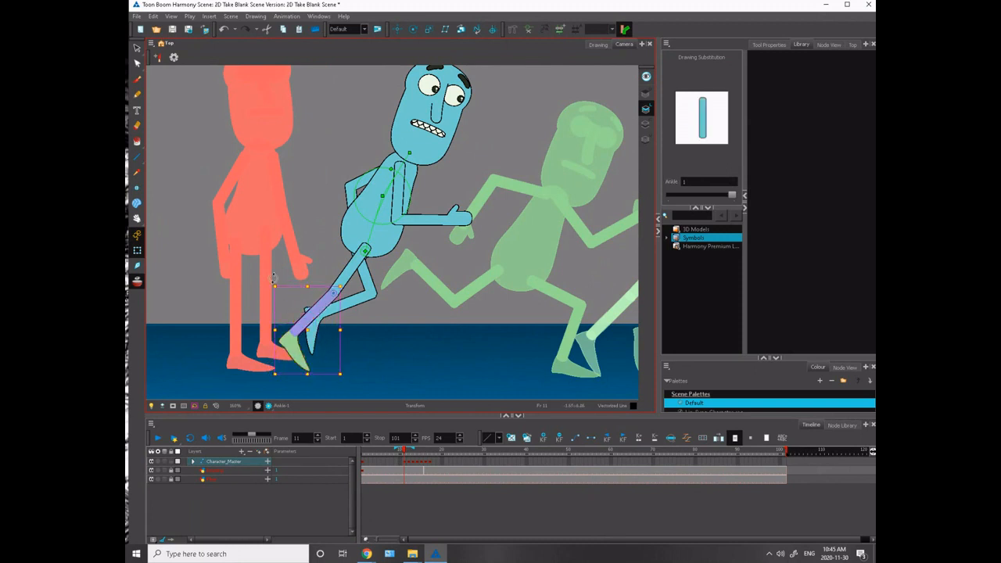
pyautogui.moveTo(273, 277)
pyautogui.mouseDown()
pyautogui.moveTo(278, 288)
pyautogui.moveTo(278, 273)
pyautogui.mouseUp()
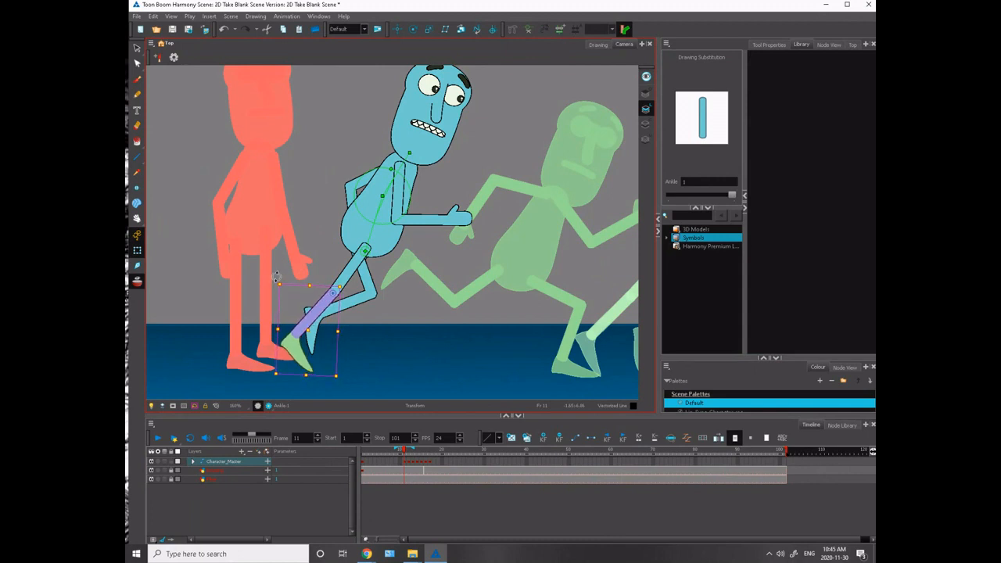
# - Move the near leg back toward the standing pose's feet on frame 11 and shift the upper body back over it
pyautogui.click(342, 279)
pyautogui.moveTo(337, 281); pyautogui.dragTo(305, 276)
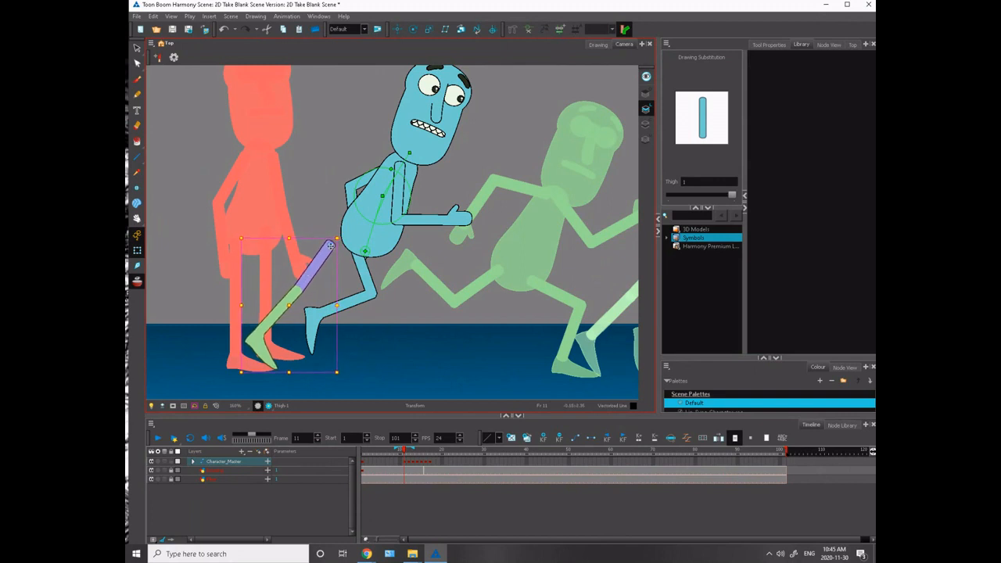
pyautogui.moveTo(238, 229); pyautogui.dragTo(245, 296)
pyautogui.click(367, 323)
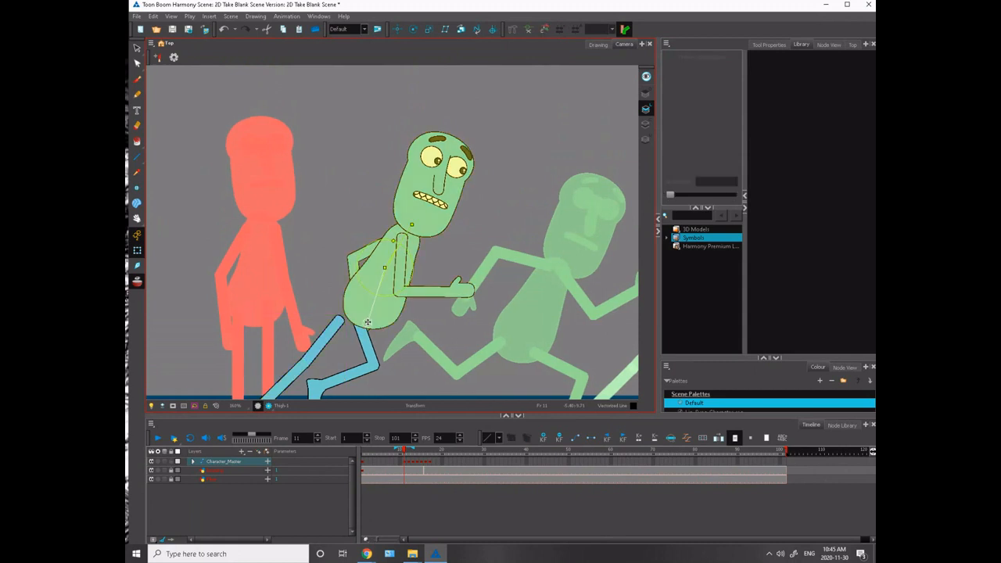
pyautogui.moveTo(367, 322); pyautogui.dragTo(345, 322)
pyautogui.click(240, 219)
# - Compare frame 11 with the standing pose on frame 10 and nudge the upper body slightly forward over the hips
pyautogui.press(',')
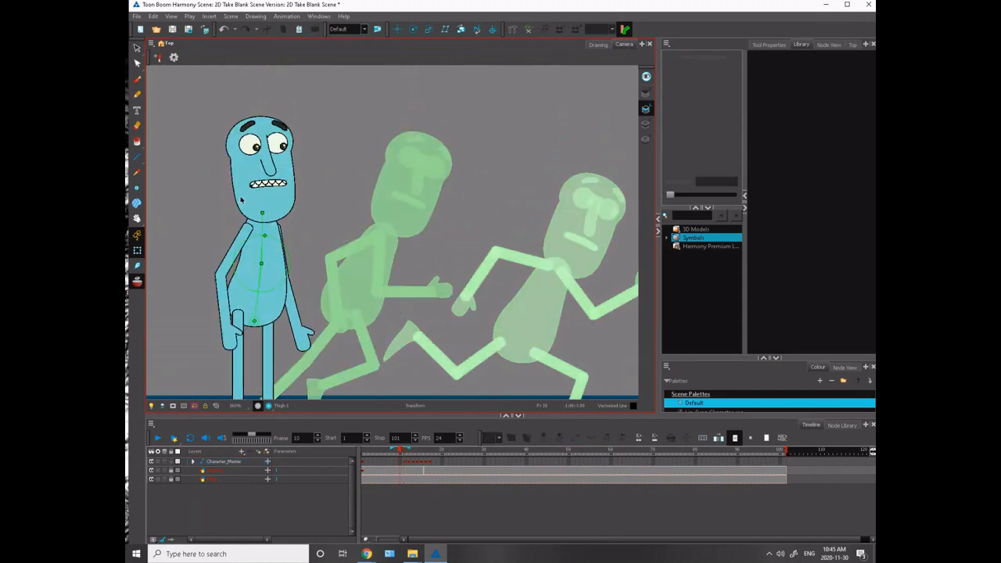
pyautogui.press('.')
pyautogui.press(',')
pyautogui.press('.')
pyautogui.press(',')
pyautogui.press('.')
pyautogui.click(346, 320)
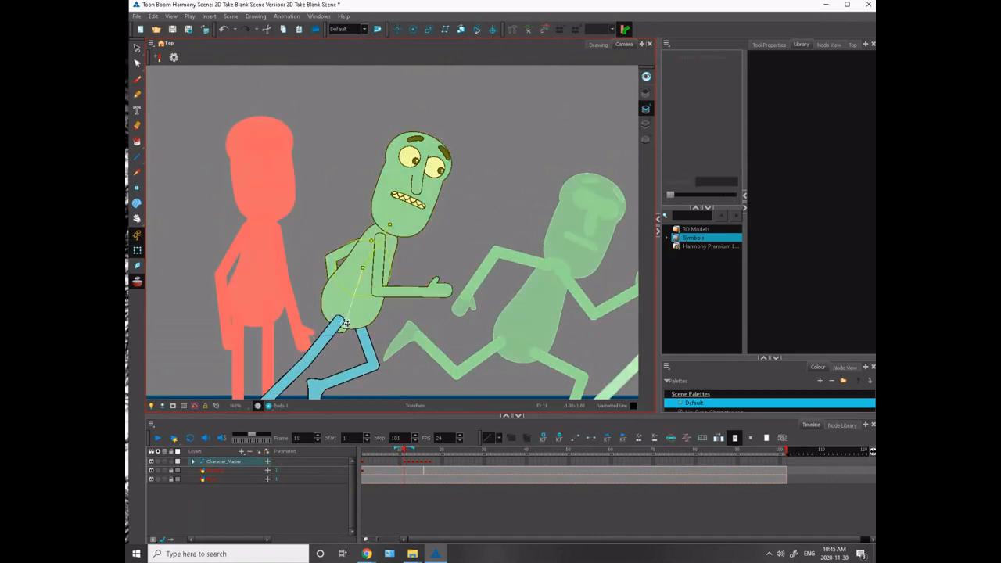
pyautogui.moveTo(345, 323); pyautogui.dragTo(350, 318)
pyautogui.press(',')
pyautogui.press('.')
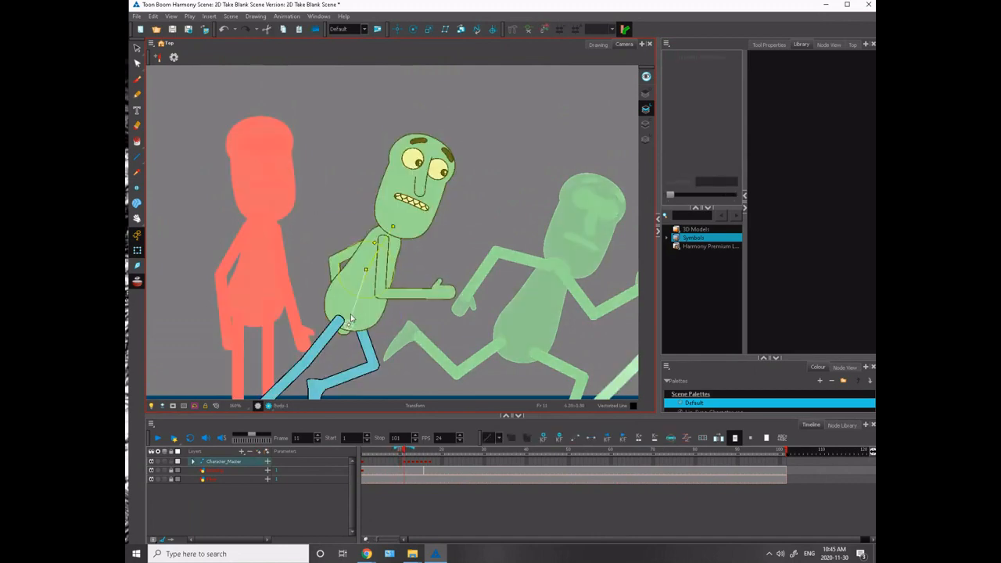
# - Check how the body and legs move across frames 10 to 12
pyautogui.press('.')
pyautogui.press(',')
pyautogui.press(',')
pyautogui.press('.')
pyautogui.moveTo(297, 349); pyautogui.dragTo(301, 230)
pyautogui.press(',')
pyautogui.press('.')
pyautogui.press('.')
pyautogui.press(',')
pyautogui.press(',')
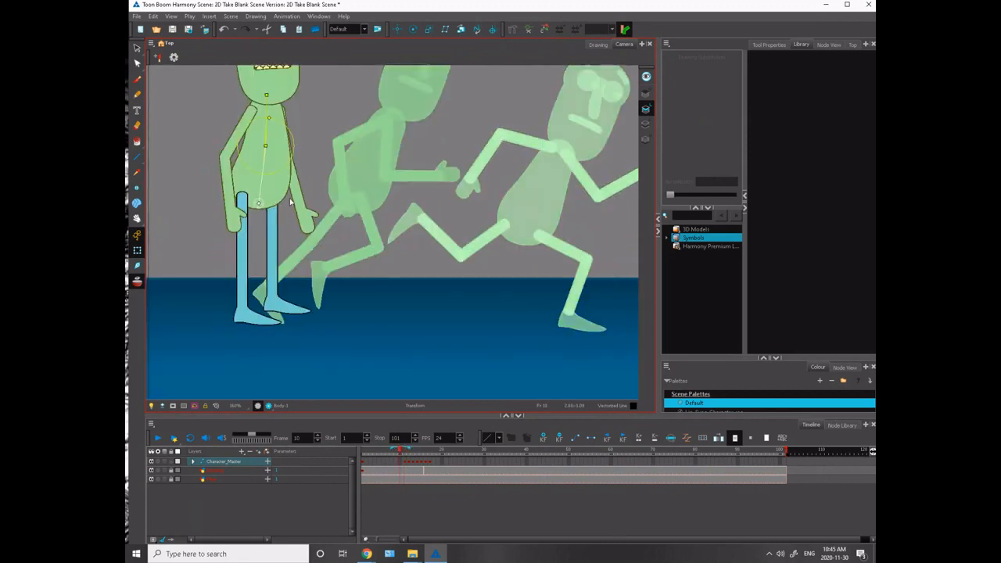
pyautogui.press('.')
# - Fine-tune the thigh and shin angles of the bent leg on frame 11
pyautogui.click(373, 225)
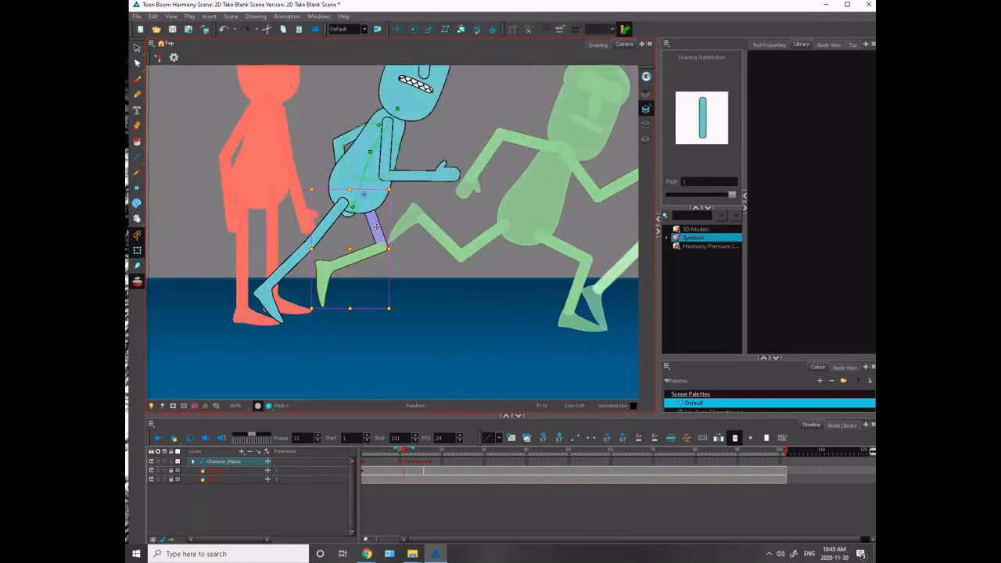
pyautogui.press('.')
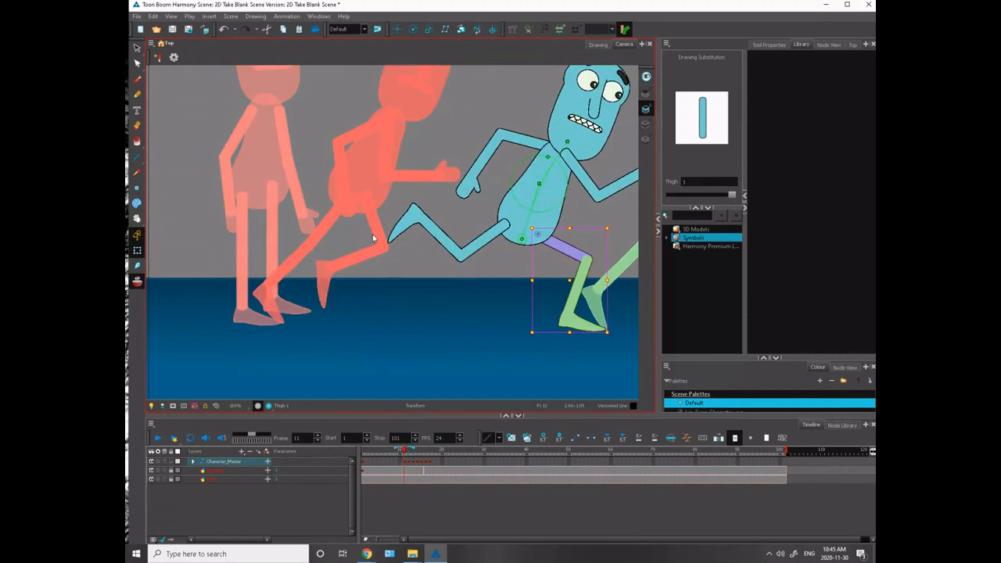
pyautogui.press(',')
pyautogui.press(',')
pyautogui.press('.')
pyautogui.moveTo(398, 310); pyautogui.dragTo(381, 318)
pyautogui.click(375, 318)
pyautogui.click(344, 257)
pyautogui.moveTo(348, 241); pyautogui.dragTo(268, 333)
pyautogui.click(284, 219)
# - Compare frame 11 with the standing pose and turn off onion skinning
pyautogui.press(',')
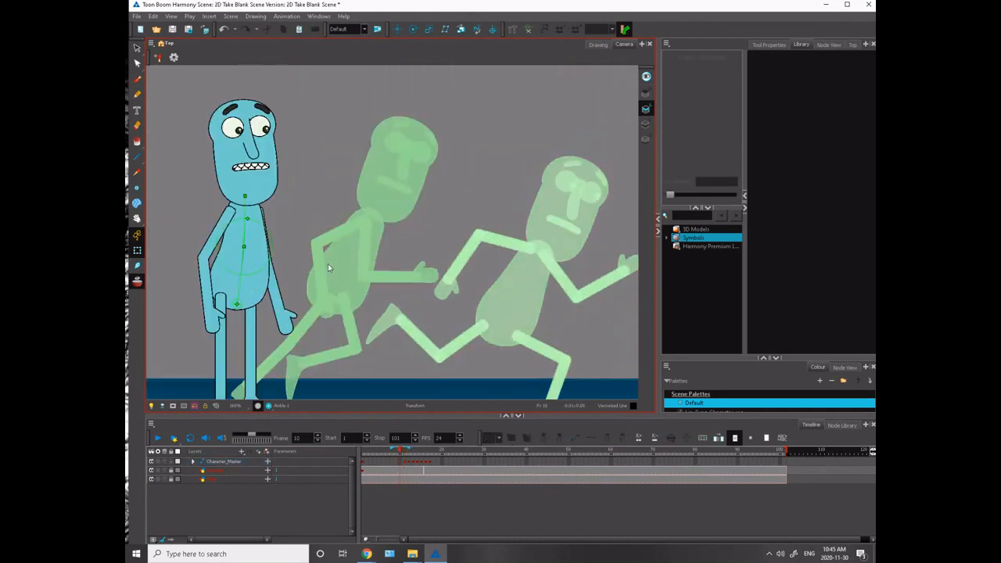
pyautogui.press('.')
pyautogui.press(',')
pyautogui.press('.')
pyautogui.click(137, 281)
# - Check the transition from the standing pose into the run without onion skinning
pyautogui.press(',')
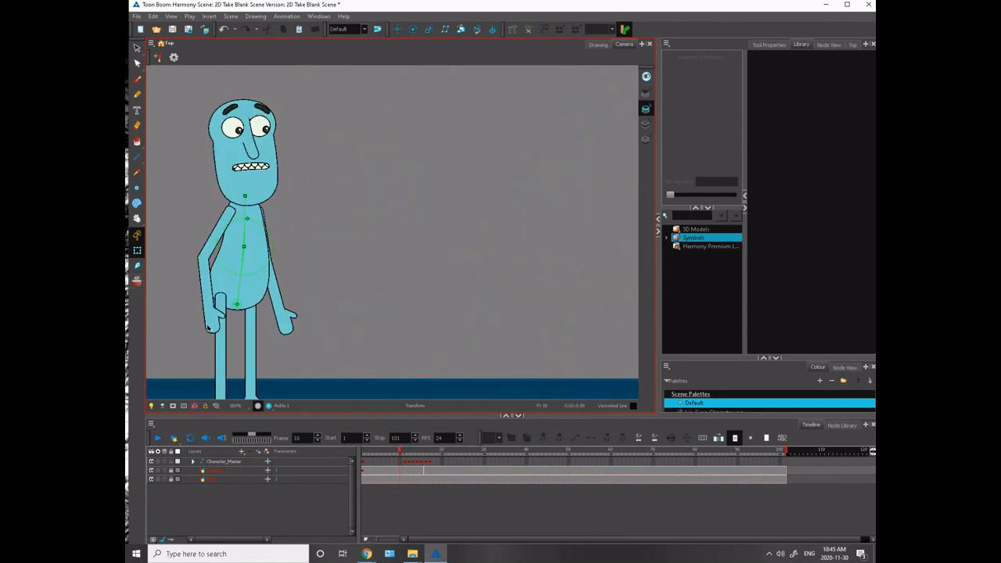
pyautogui.press('.')
pyautogui.press('.')
pyautogui.press(',')
pyautogui.press(',')
pyautogui.press('.')
pyautogui.press(',')
pyautogui.press('.')
pyautogui.press(',')
pyautogui.press('.')
# - Rotate the bent leg's thigh slightly forward on frame 11
pyautogui.moveTo(219, 347); pyautogui.dragTo(324, 339)
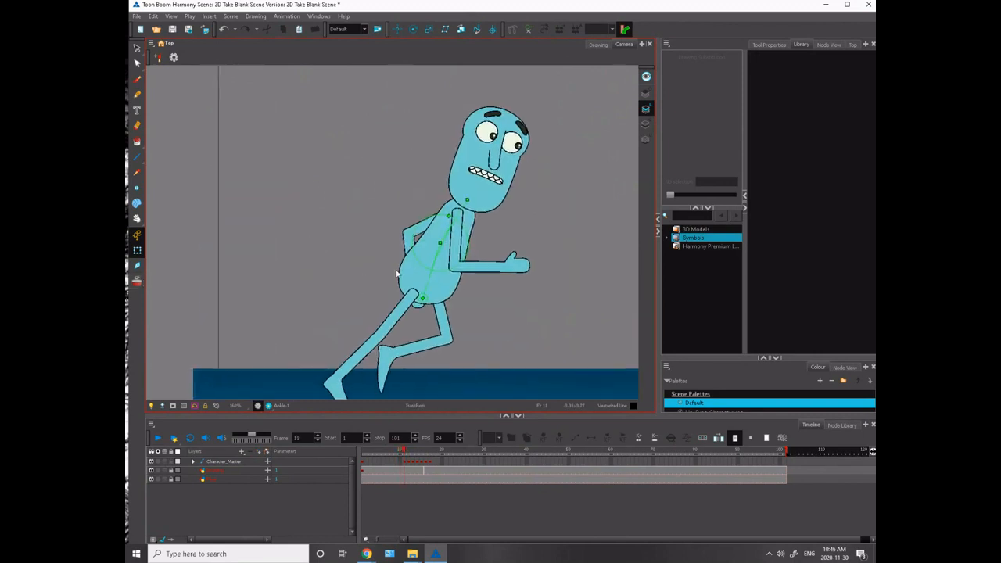
pyautogui.moveTo(360, 280); pyautogui.dragTo(329, 245)
pyautogui.click(420, 288)
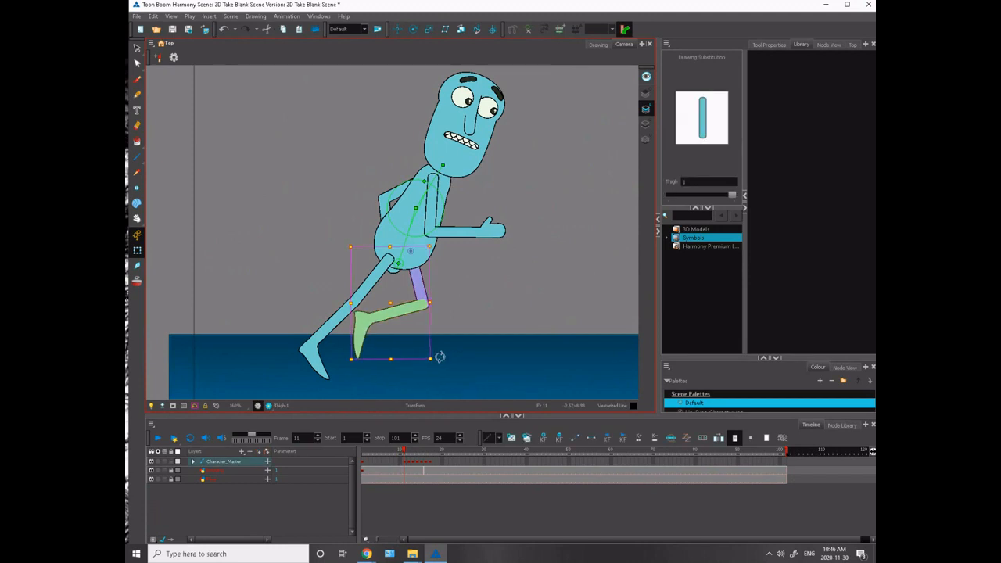
pyautogui.moveTo(308, 207); pyautogui.dragTo(320, 229)
pyautogui.press(',')
pyautogui.press('.')
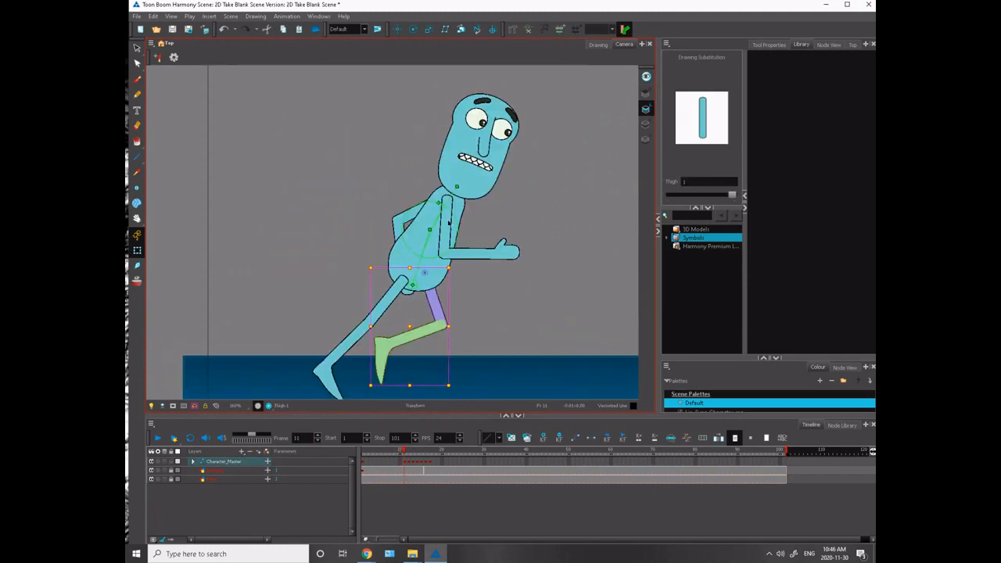
# - Swing the near upper arm behind the torso on frame 11 and rotate its forearm down toward the hip
pyautogui.click(449, 227)
pyautogui.press(',')
pyautogui.press('.')
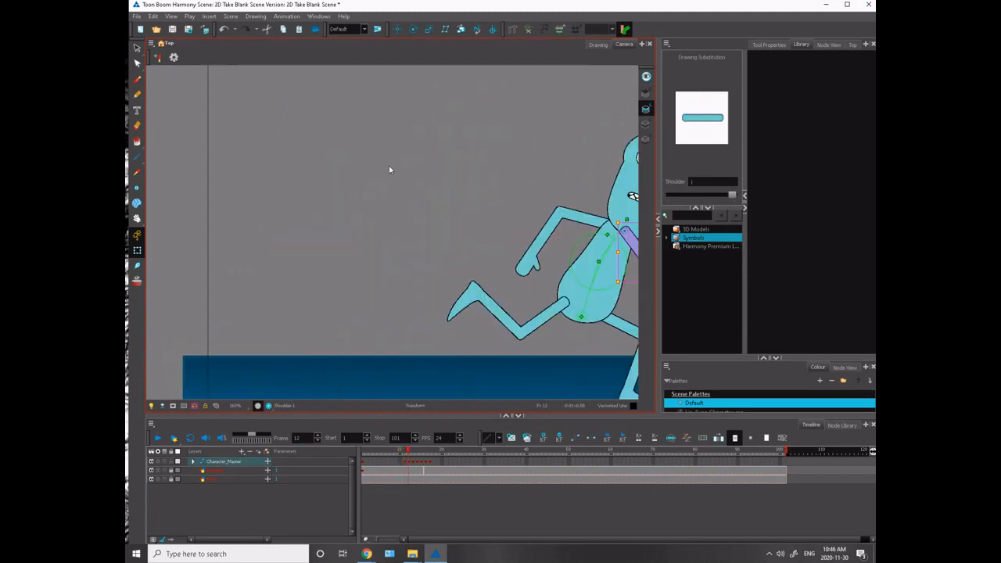
pyautogui.moveTo(523, 256); pyautogui.dragTo(459, 294)
pyautogui.moveTo(415, 223); pyautogui.dragTo(405, 213)
pyautogui.press(',')
pyautogui.press('.')
pyautogui.click(416, 277)
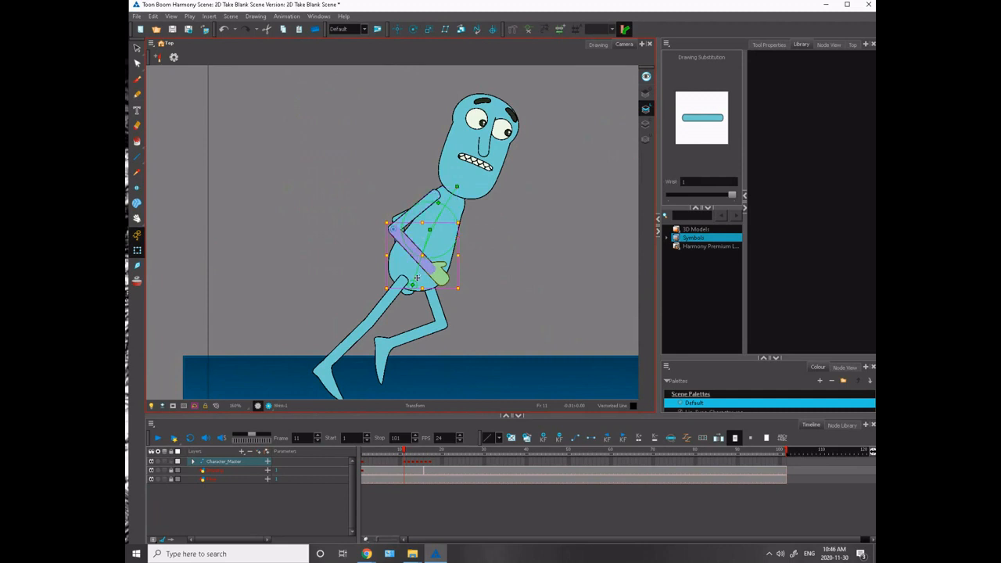
pyautogui.moveTo(464, 287); pyautogui.dragTo(428, 313)
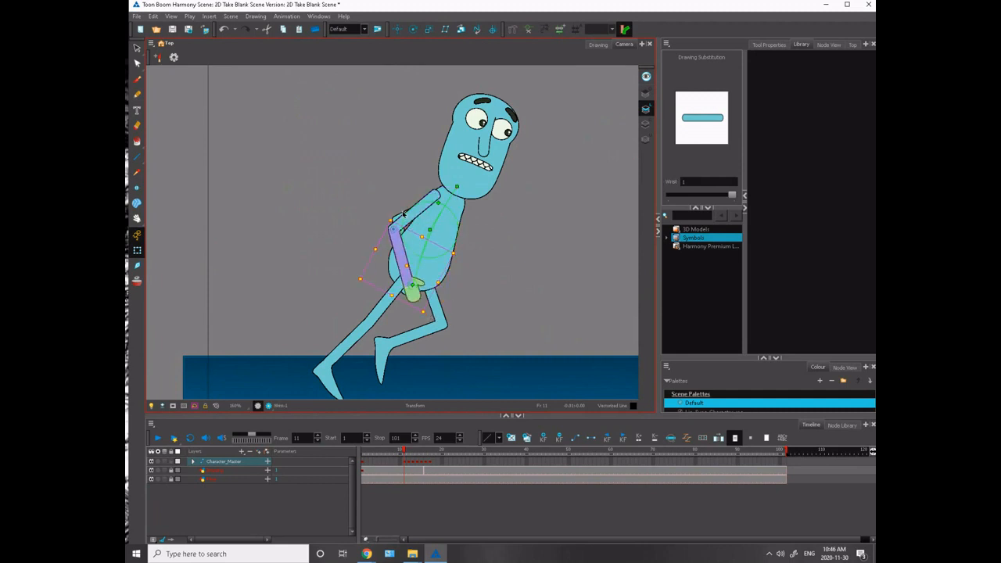
# - Rotate the far arm out in front of the torso on frame 11 and lower its forearm toward the standing arm's angle
pyautogui.click(402, 213)
pyautogui.moveTo(386, 182); pyautogui.dragTo(399, 234)
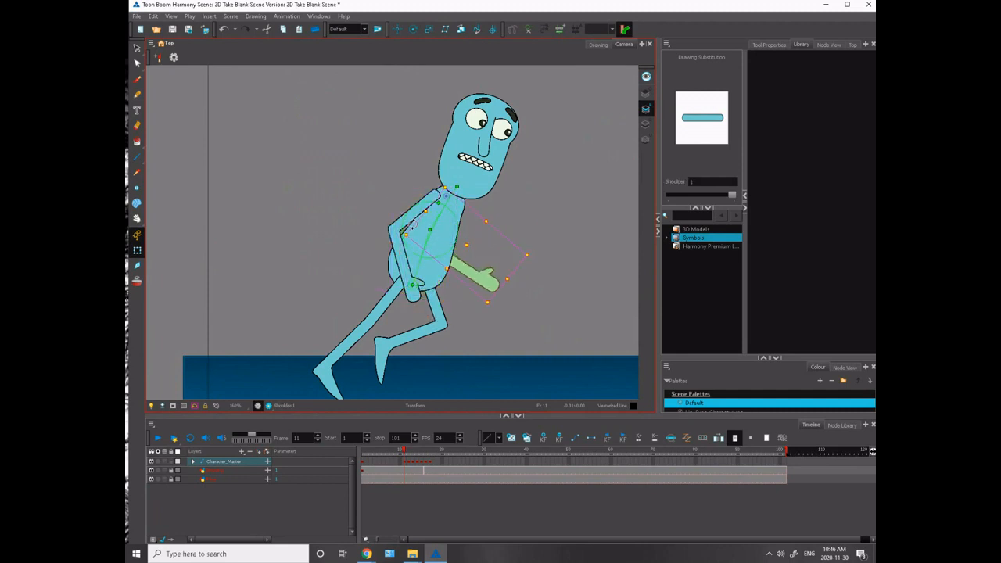
pyautogui.moveTo(469, 268); pyautogui.dragTo(483, 274)
pyautogui.press(',')
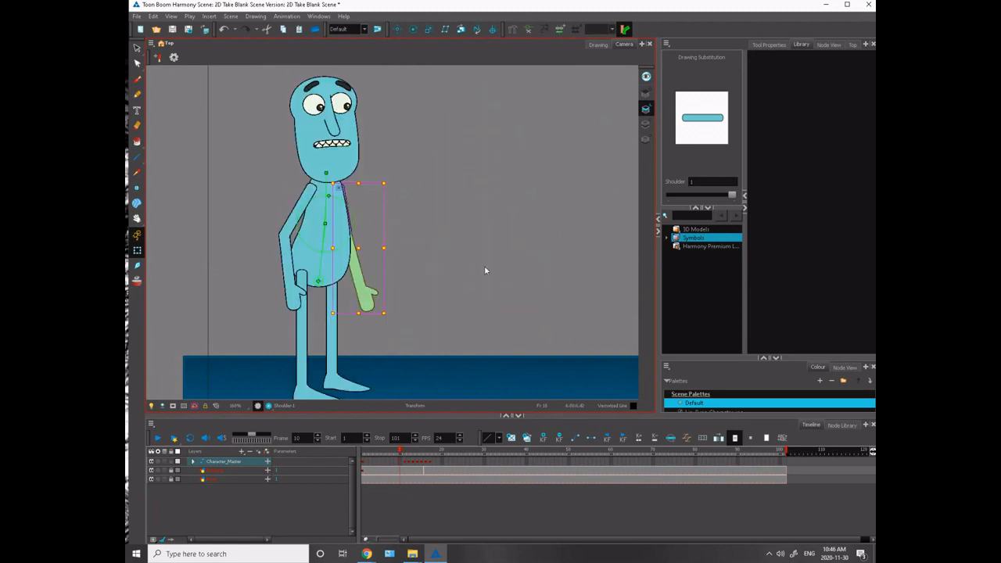
pyautogui.press('.')
pyautogui.click(460, 279)
pyautogui.click(476, 271)
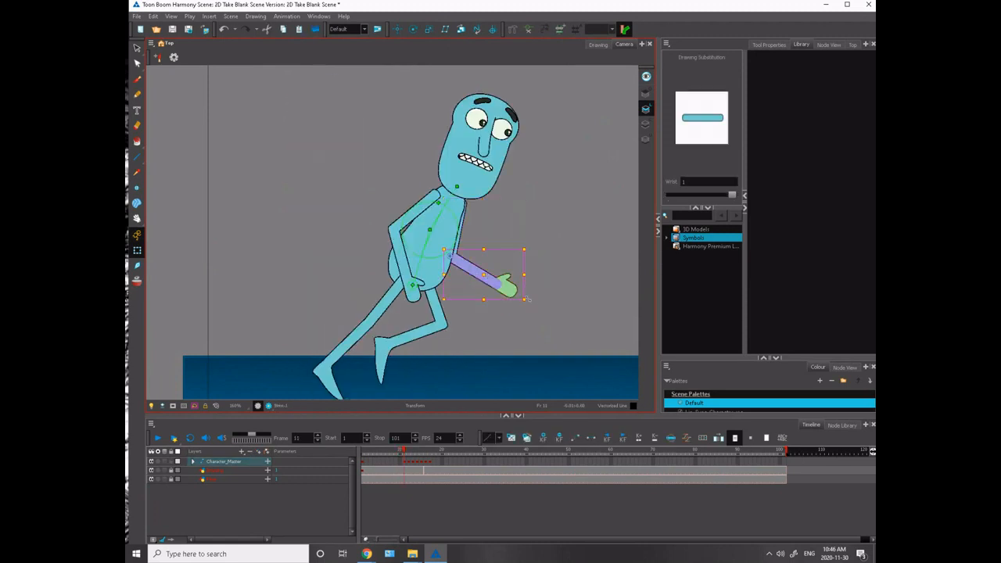
pyautogui.moveTo(531, 298); pyautogui.dragTo(483, 334)
pyautogui.press(',')
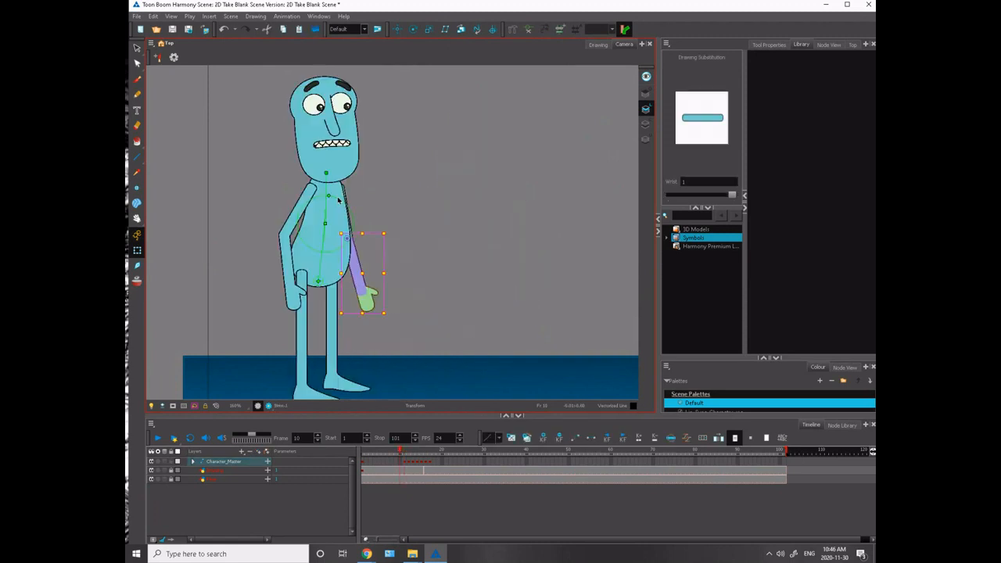
pyautogui.press('.')
pyautogui.press(',')
pyautogui.press('.')
# - Check the arm and body movement between the standing pose, frame 11 and frame 12
pyautogui.moveTo(327, 196); pyautogui.dragTo(228, 186)
pyautogui.press('.')
pyautogui.press(',')
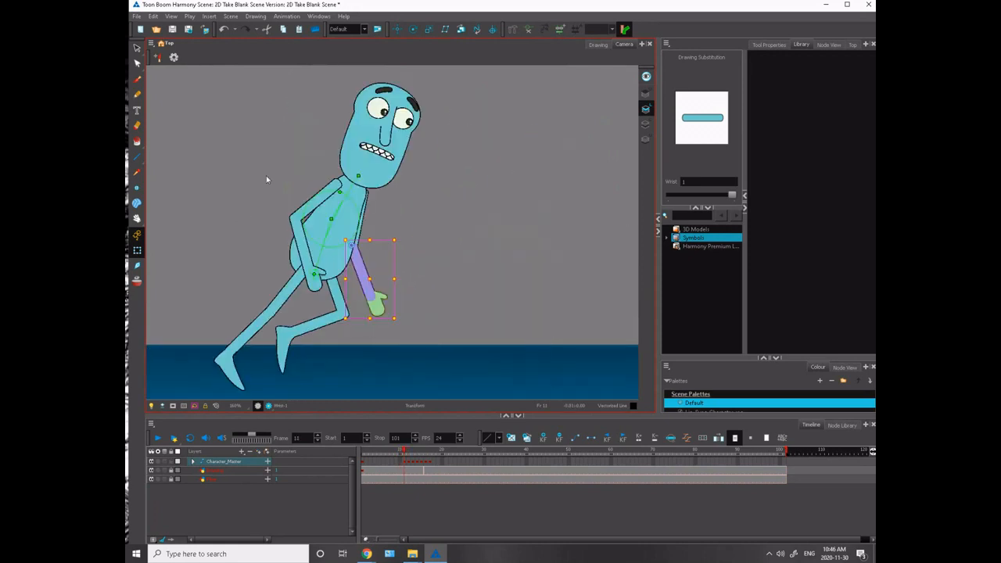
pyautogui.press(',')
pyautogui.press('.')
pyautogui.press(',')
pyautogui.press('.')
pyautogui.press('.')
pyautogui.press(',')
pyautogui.press('.')
# - Examine the run from frame 10 through frame 15 with the whole scene in view
pyautogui.press(',')
pyautogui.press(',')
pyautogui.press('.')
pyautogui.moveTo(271, 189); pyautogui.dragTo(273, 286)
pyautogui.press(',')
pyautogui.press('.')
pyautogui.press('.')
pyautogui.press('.')
pyautogui.press('.')
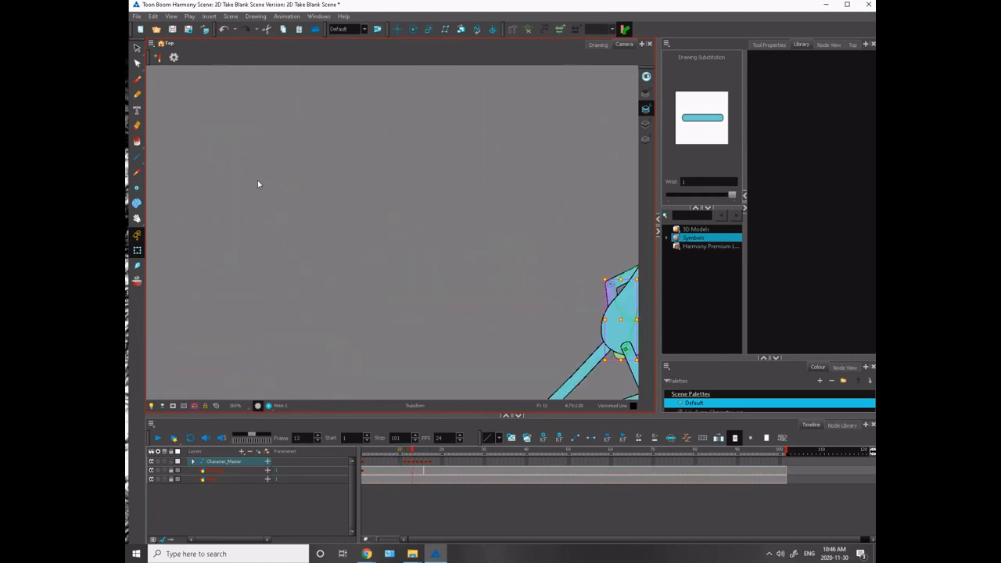
pyautogui.scroll(-3, 328, 239)
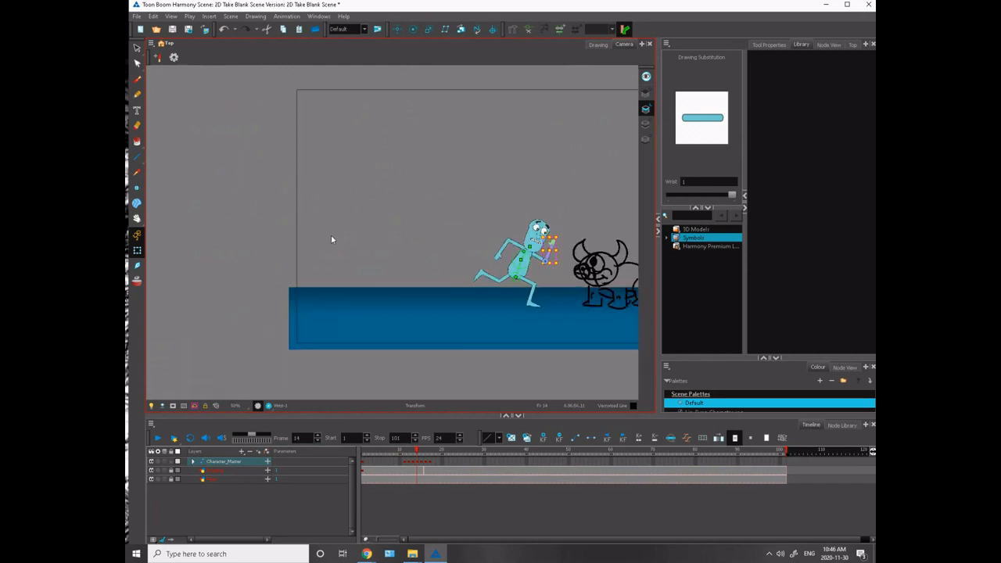
pyautogui.press(',')
pyautogui.press('.')
pyautogui.press(',')
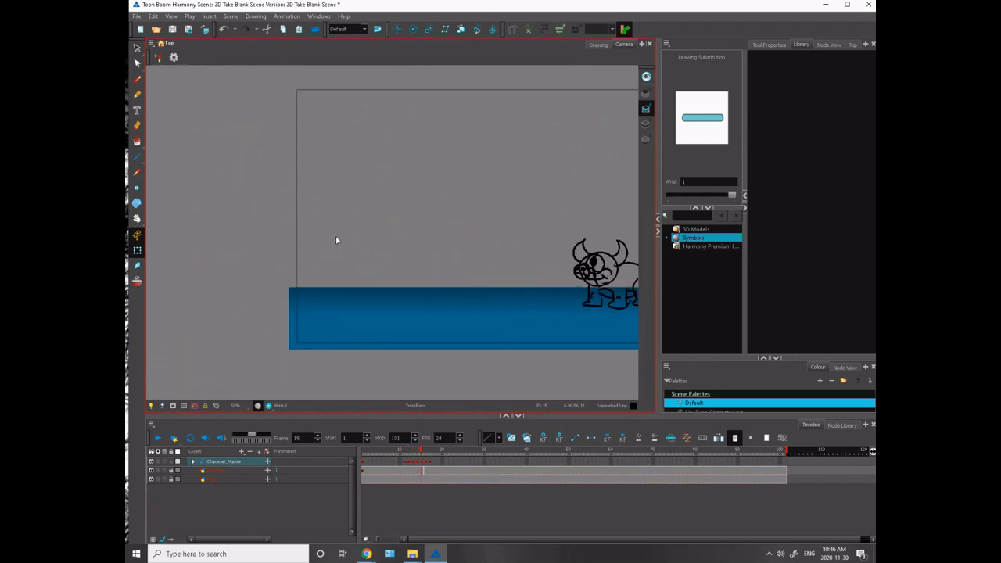
pyautogui.press('.')
pyautogui.moveTo(427, 293)
pyautogui.mouseDown()
pyautogui.moveTo(275, 346)
pyautogui.moveTo(331, 160)
pyautogui.mouseUp()
pyautogui.scroll(2, 314, 277)
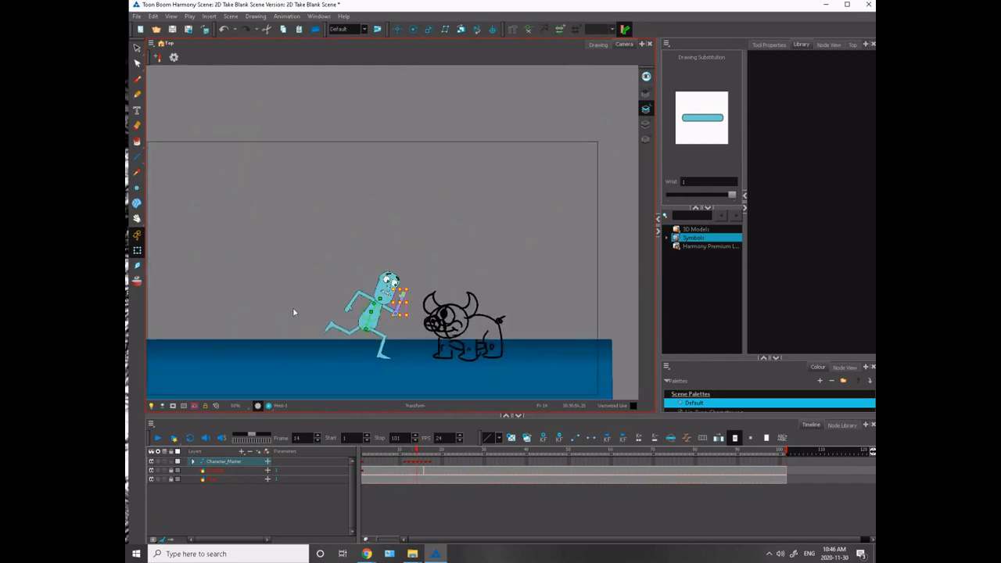
pyautogui.press('2')
pyautogui.press('2')
pyautogui.press('2')
pyautogui.moveTo(245, 321)
pyautogui.mouseDown()
pyautogui.moveTo(374, 249)
pyautogui.moveTo(261, 319)
pyautogui.mouseUp()
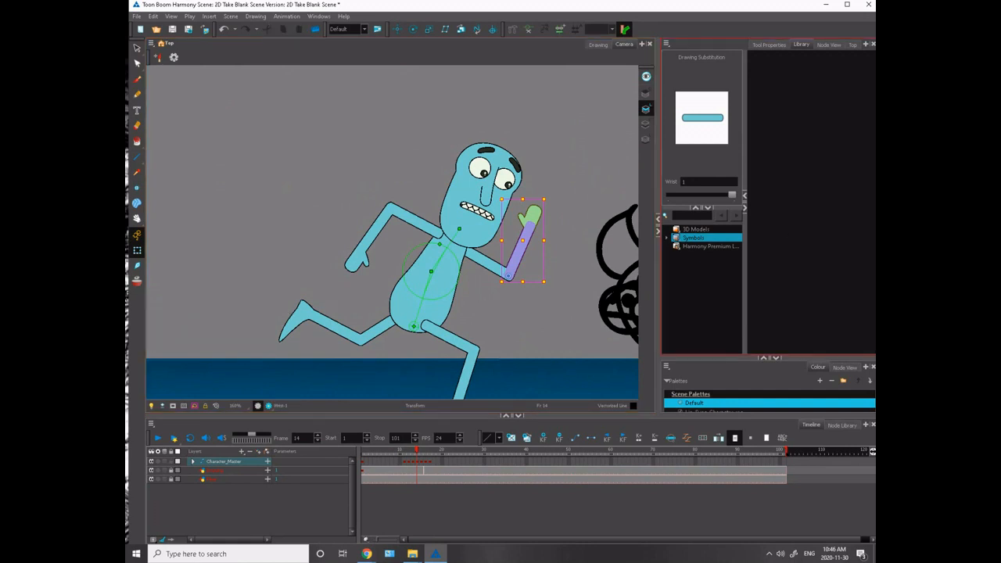
pyautogui.hotkey('alt', 'Tab')
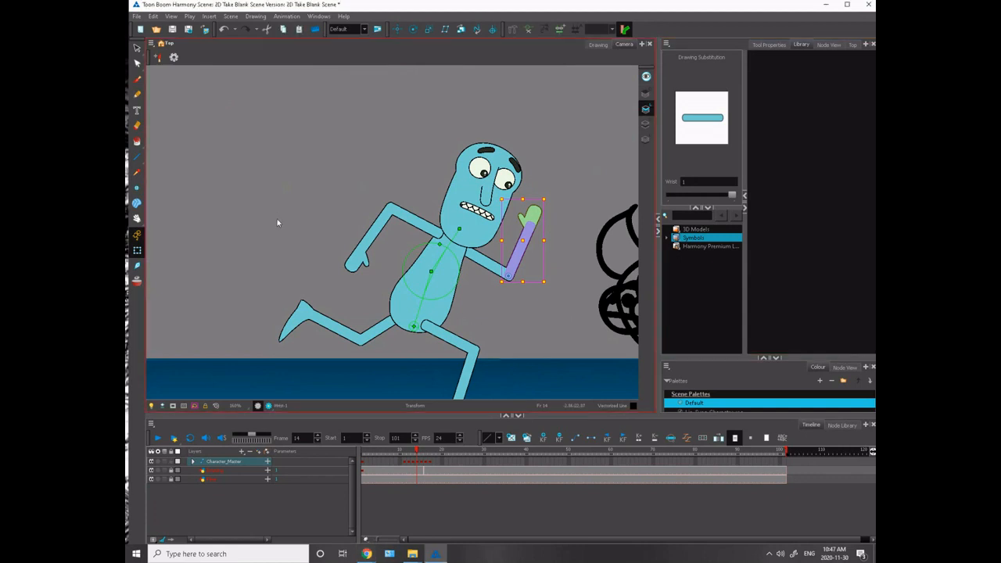
# - Shift the hips slightly back and lean the upper body backward over the planted feet on frame 10
pyautogui.scroll(-5, 279, 221)
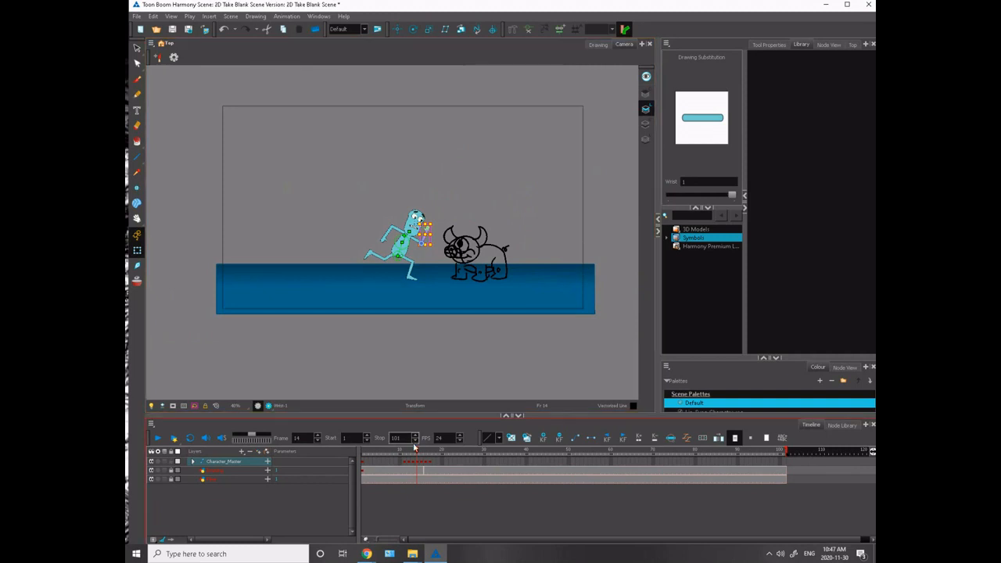
pyautogui.moveTo(415, 448)
pyautogui.mouseDown()
pyautogui.moveTo(402, 467)
pyautogui.moveTo(427, 467)
pyautogui.moveTo(400, 473)
pyautogui.moveTo(402, 463)
pyautogui.mouseUp()
pyautogui.click(402, 466)
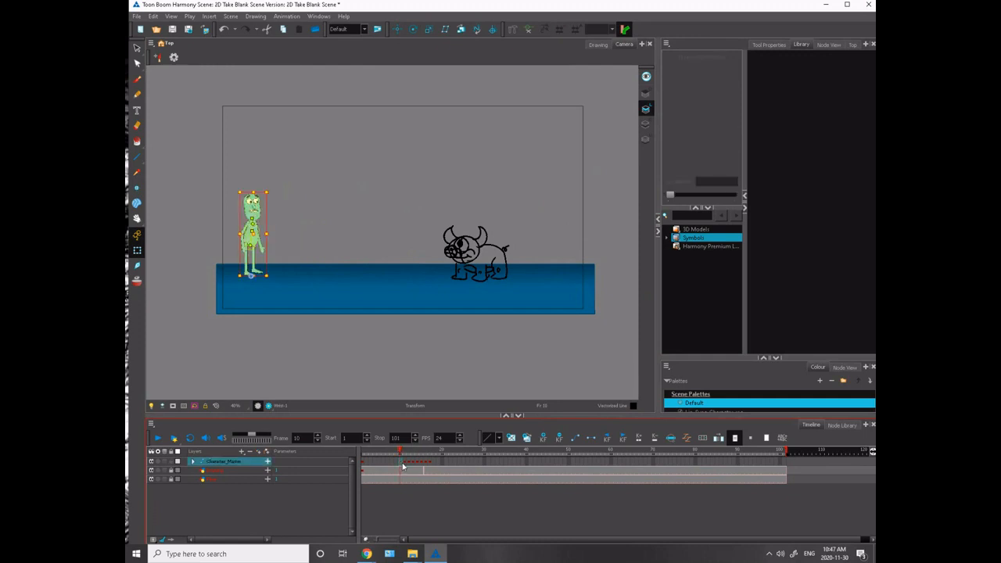
pyautogui.press('2')
pyautogui.press('2')
pyautogui.press('2')
pyautogui.press('2')
pyautogui.press('space')
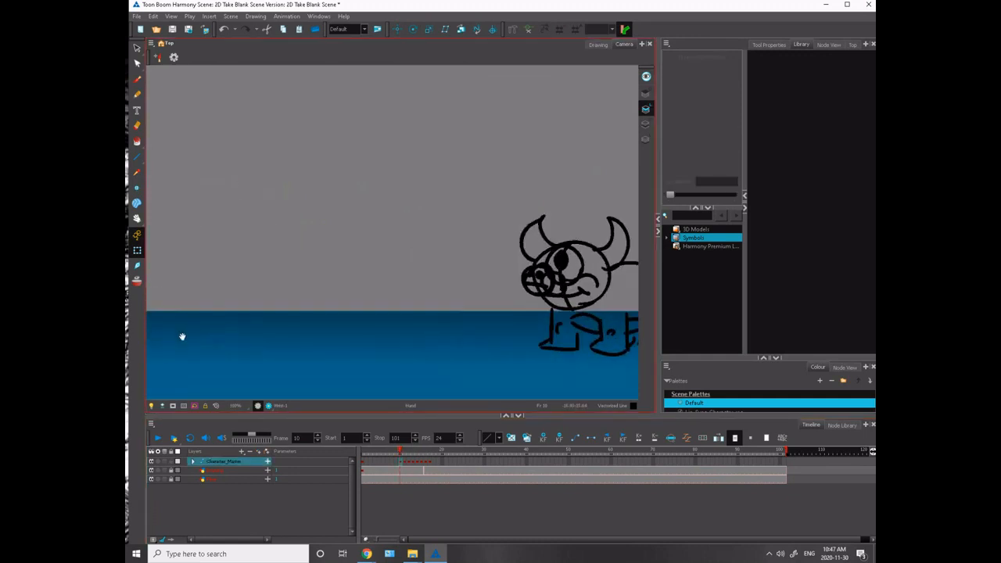
pyautogui.moveTo(182, 336); pyautogui.dragTo(599, 363)
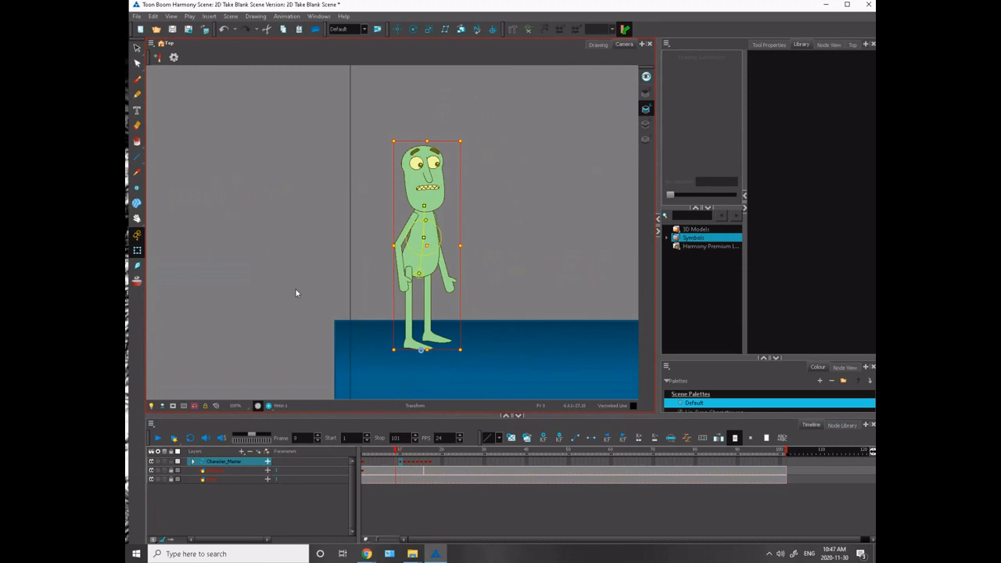
pyautogui.press(',')
pyautogui.press('.')
pyautogui.press(',')
pyautogui.press(',')
pyautogui.press('.')
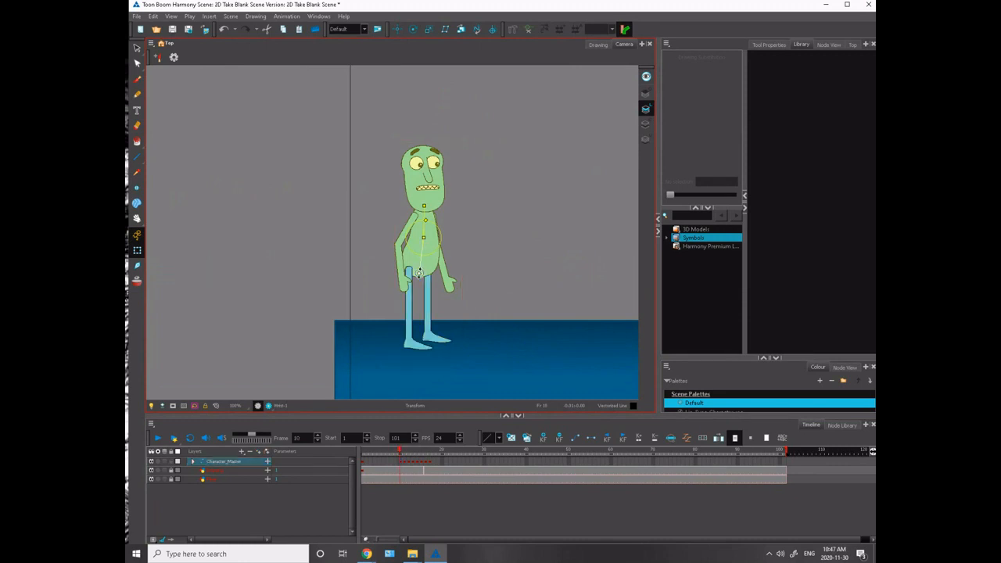
pyautogui.moveTo(420, 257)
pyautogui.mouseDown()
pyautogui.moveTo(411, 250)
pyautogui.moveTo(416, 270)
pyautogui.mouseUp()
# - Compare the backward lean on frame 10 with the standing pose on frame 9 and the run start on frame 11
pyautogui.press('.')
pyautogui.press(',')
pyautogui.press(',')
pyautogui.press('.')
pyautogui.press('.')
pyautogui.press(',')
pyautogui.press(',')
pyautogui.press('.')
pyautogui.press('.')
pyautogui.press(',')
pyautogui.press(',')
pyautogui.press('.')
pyautogui.press('.')
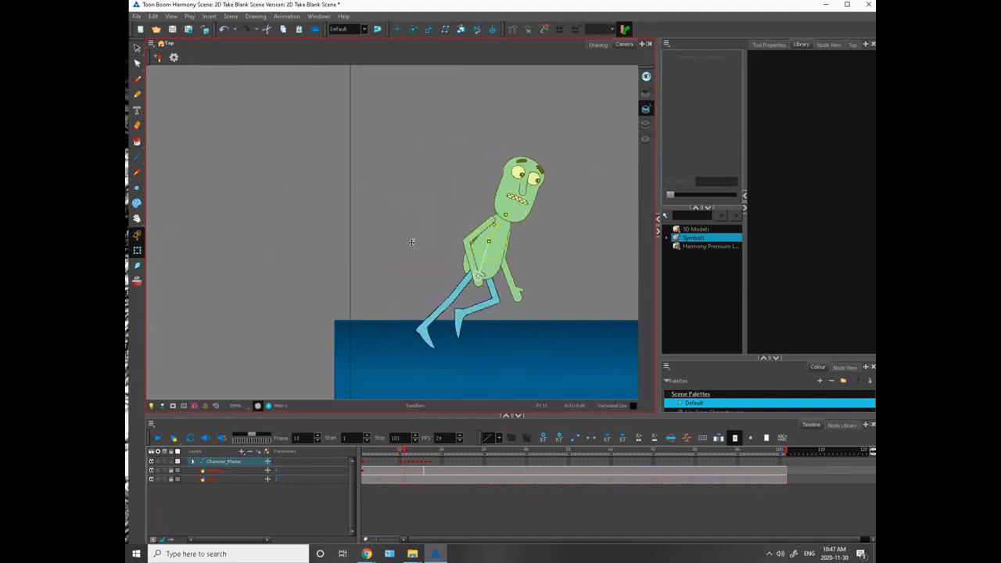
pyautogui.press('.')
pyautogui.press(',')
pyautogui.press(',')
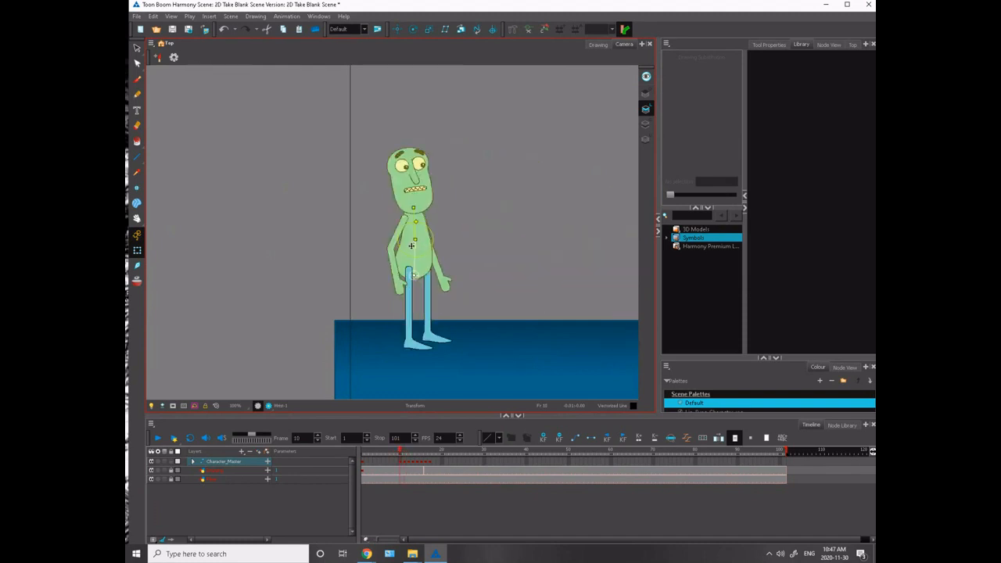
pyautogui.press('.')
pyautogui.press(',')
pyautogui.press(',')
pyautogui.press('.')
pyautogui.press(',')
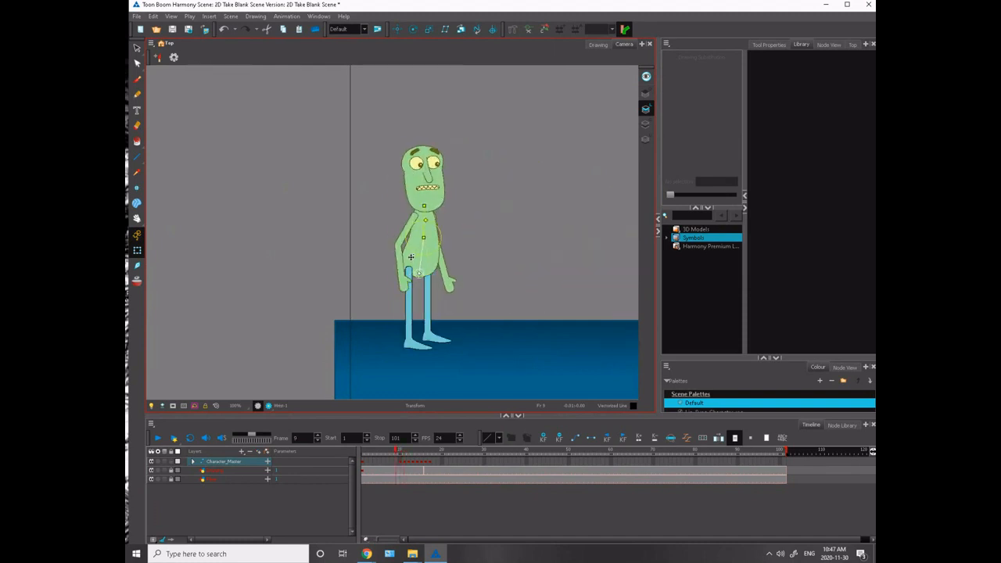
pyautogui.press('.')
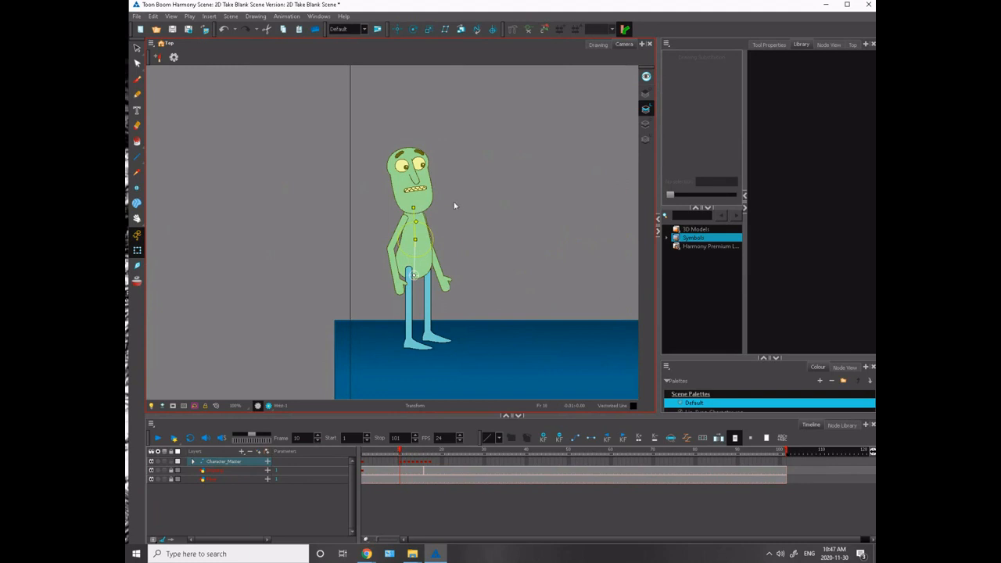
# - Deselect the torso, return to frame 9, and add a vector drawing layer above Character_Master for brush sketching
pyautogui.moveTo(481, 197); pyautogui.dragTo(443, 253)
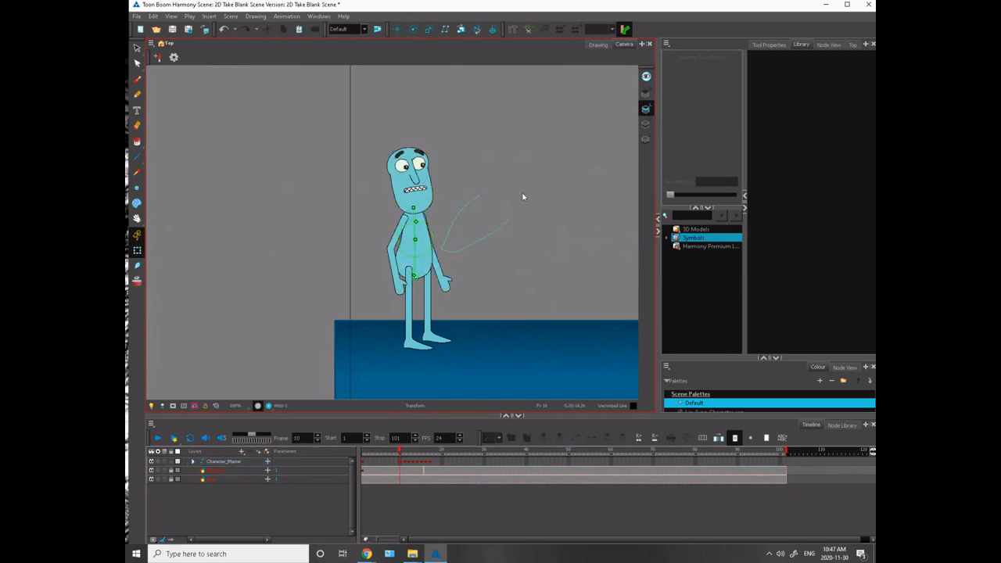
pyautogui.moveTo(523, 197)
pyautogui.mouseDown()
pyautogui.moveTo(533, 149)
pyautogui.moveTo(501, 225)
pyautogui.moveTo(570, 134)
pyautogui.mouseUp()
pyautogui.press(',')
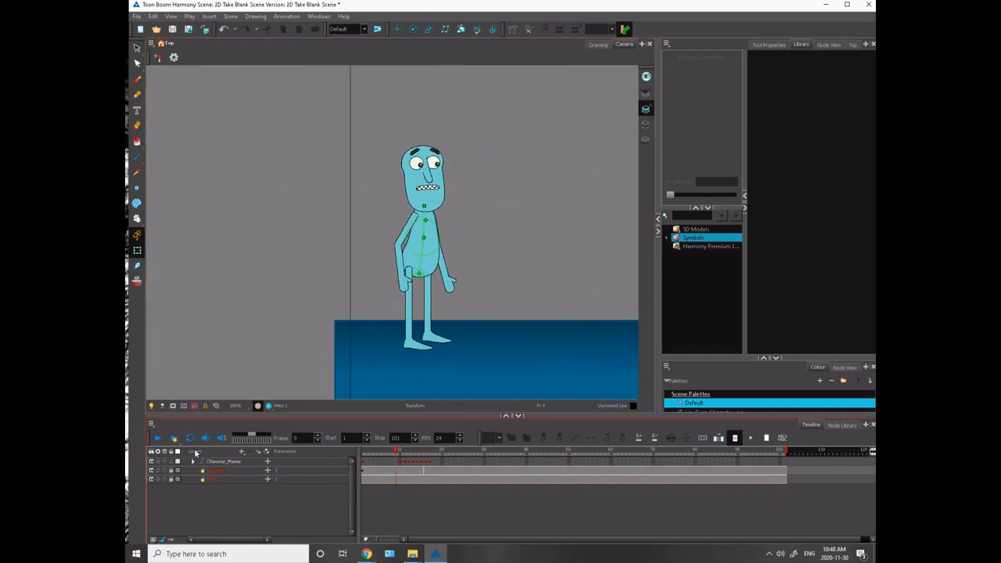
pyautogui.click(258, 452)
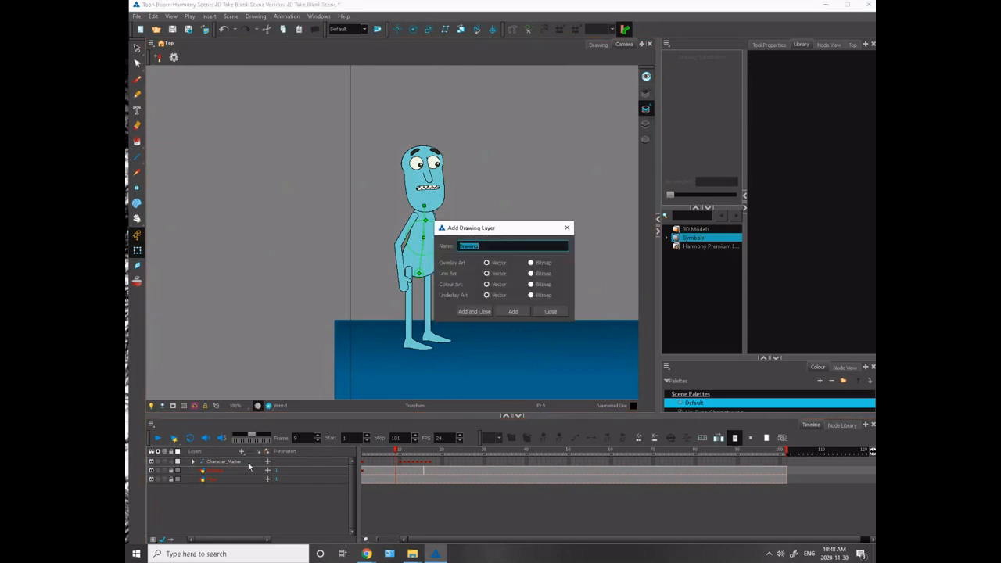
pyautogui.click(473, 311)
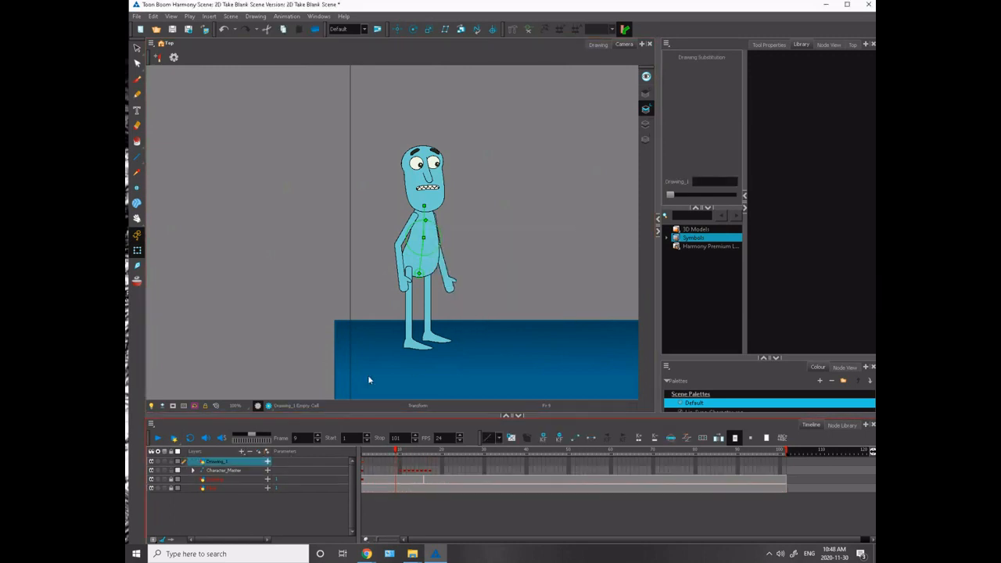
pyautogui.click(137, 79)
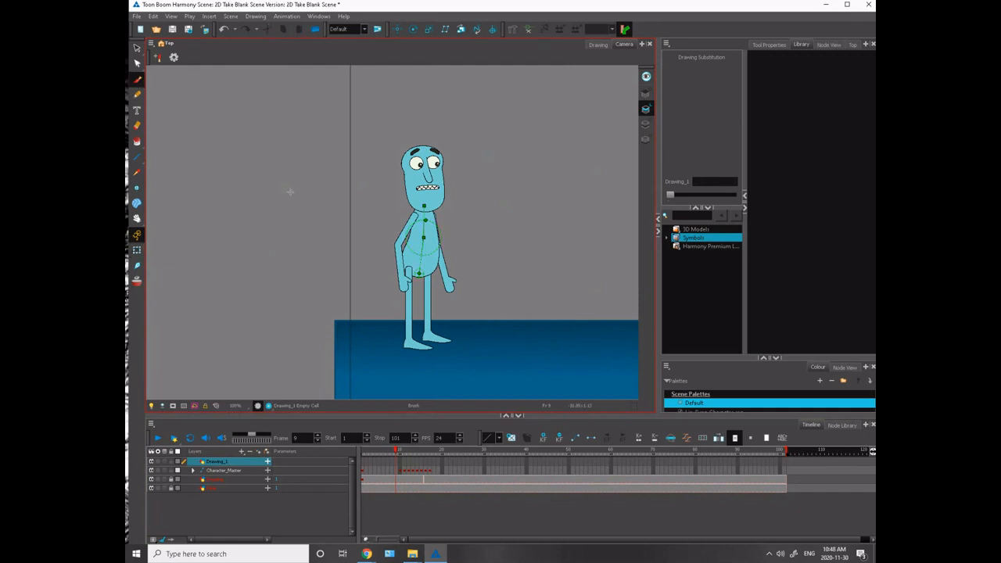
# - Sketch an upright and a forward-leaning stick figure beside the character, linked by a straight arrow and a curved backward path
pyautogui.moveTo(290, 191)
pyautogui.mouseDown()
pyautogui.moveTo(297, 213)
pyautogui.moveTo(286, 216)
pyautogui.moveTo(286, 283)
pyautogui.mouseUp()
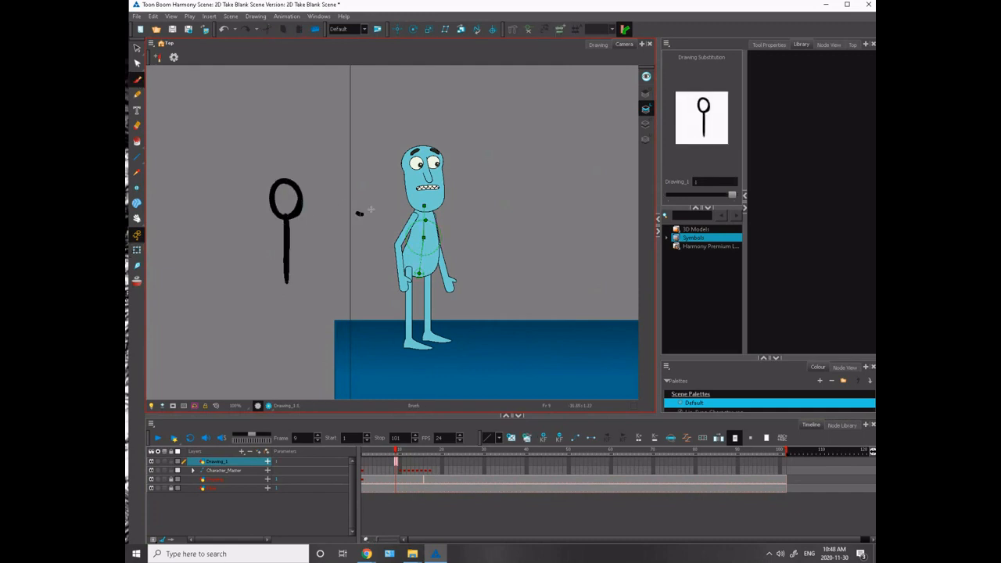
pyautogui.moveTo(369, 210); pyautogui.dragTo(317, 294)
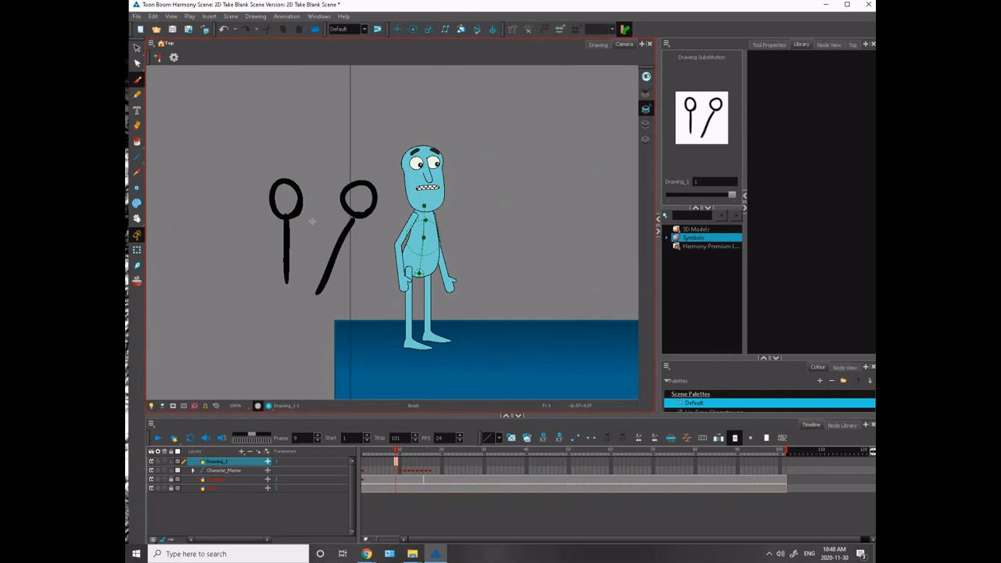
pyautogui.moveTo(302, 225)
pyautogui.mouseDown()
pyautogui.moveTo(336, 227)
pyautogui.moveTo(318, 237)
pyautogui.mouseUp()
pyautogui.moveTo(262, 224)
pyautogui.mouseDown()
pyautogui.moveTo(274, 208)
pyautogui.moveTo(240, 242)
pyautogui.moveTo(237, 286)
pyautogui.moveTo(285, 310)
pyautogui.moveTo(321, 279)
pyautogui.moveTo(308, 310)
pyautogui.mouseUp()
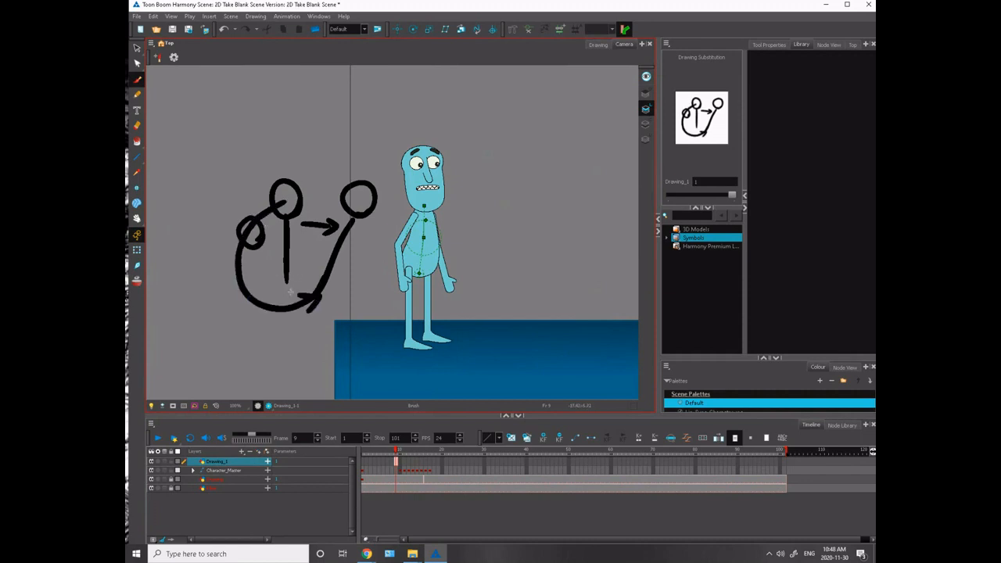
# - Add backward-leaning and crouched stick poses with curved arrows and a deeper dip to the anticipation sketch
pyautogui.moveTo(239, 245)
pyautogui.mouseDown()
pyautogui.moveTo(231, 264)
pyautogui.moveTo(261, 176)
pyautogui.moveTo(266, 183)
pyautogui.moveTo(253, 164)
pyautogui.moveTo(281, 155)
pyautogui.moveTo(244, 178)
pyautogui.moveTo(249, 214)
pyautogui.mouseUp()
pyautogui.moveTo(270, 227)
pyautogui.mouseDown()
pyautogui.moveTo(325, 238)
pyautogui.moveTo(316, 229)
pyautogui.mouseUp()
pyautogui.moveTo(263, 202); pyautogui.dragTo(237, 202)
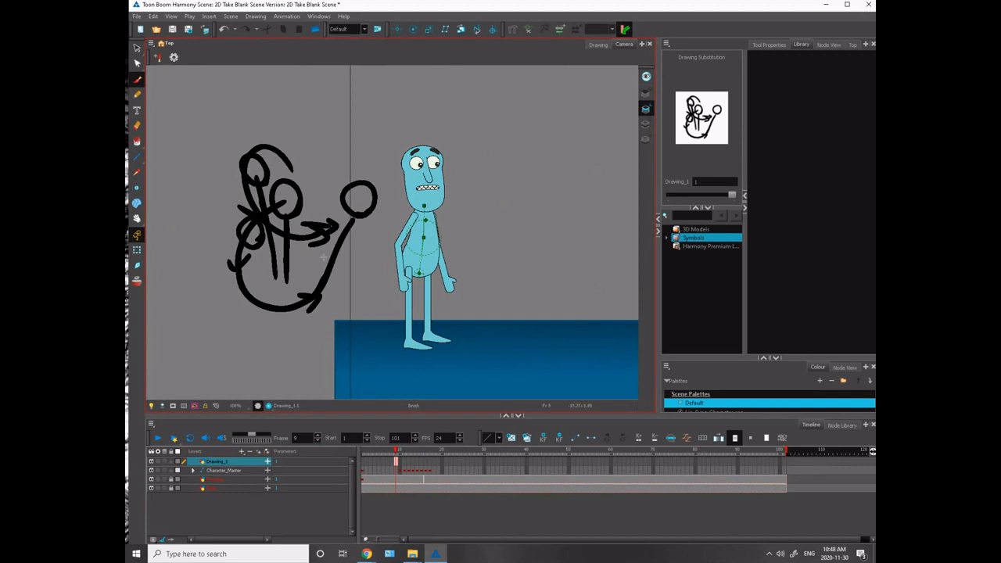
pyautogui.moveTo(316, 267)
pyautogui.mouseDown()
pyautogui.moveTo(286, 262)
pyautogui.moveTo(300, 269)
pyautogui.moveTo(275, 301)
pyautogui.moveTo(309, 278)
pyautogui.moveTo(272, 311)
pyautogui.mouseUp()
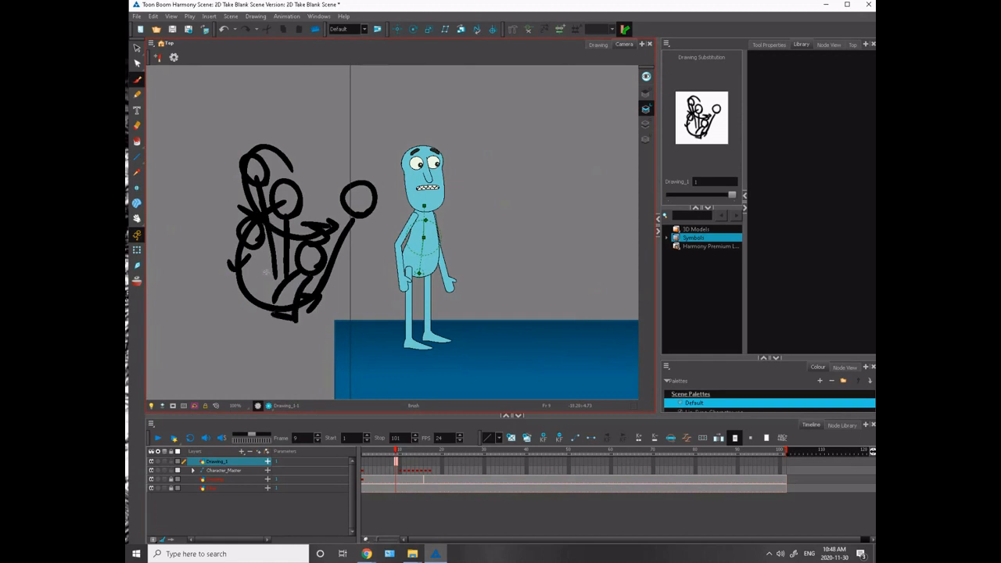
pyautogui.moveTo(256, 278)
pyautogui.mouseDown()
pyautogui.moveTo(249, 326)
pyautogui.moveTo(303, 373)
pyautogui.moveTo(330, 287)
pyautogui.moveTo(313, 309)
pyautogui.mouseUp()
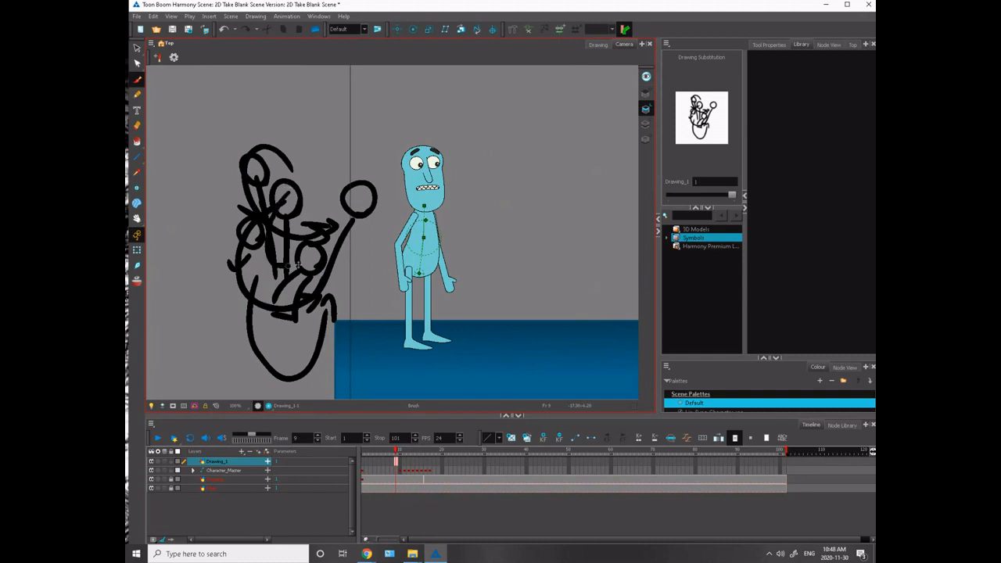
# - Draw long sweeping arcs across and around the character to illustrate the anticipation leading into the run
pyautogui.moveTo(353, 202)
pyautogui.mouseDown()
pyautogui.moveTo(478, 215)
pyautogui.moveTo(621, 277)
pyautogui.mouseUp()
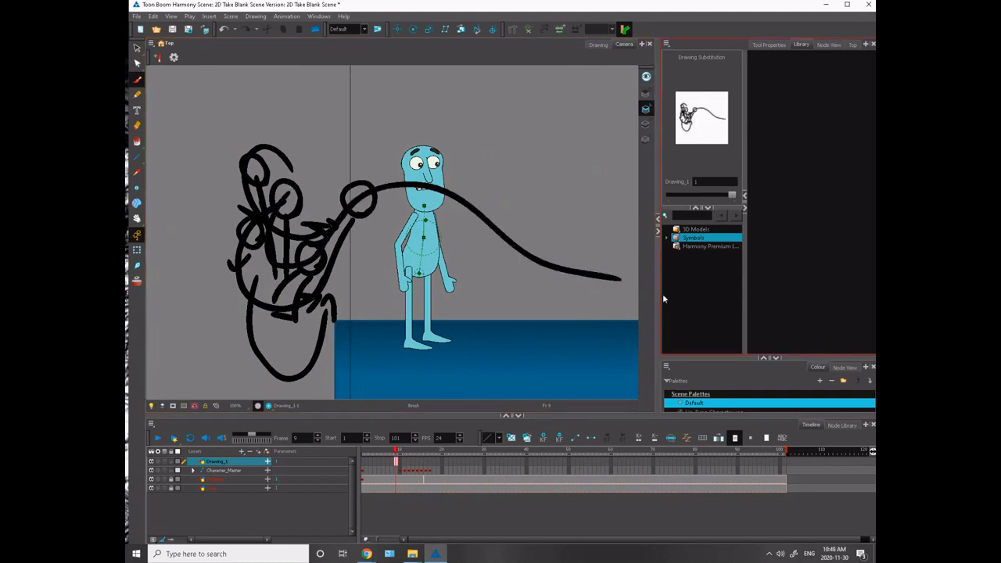
pyautogui.moveTo(282, 201)
pyautogui.mouseDown()
pyautogui.moveTo(248, 222)
pyautogui.moveTo(267, 267)
pyautogui.mouseUp()
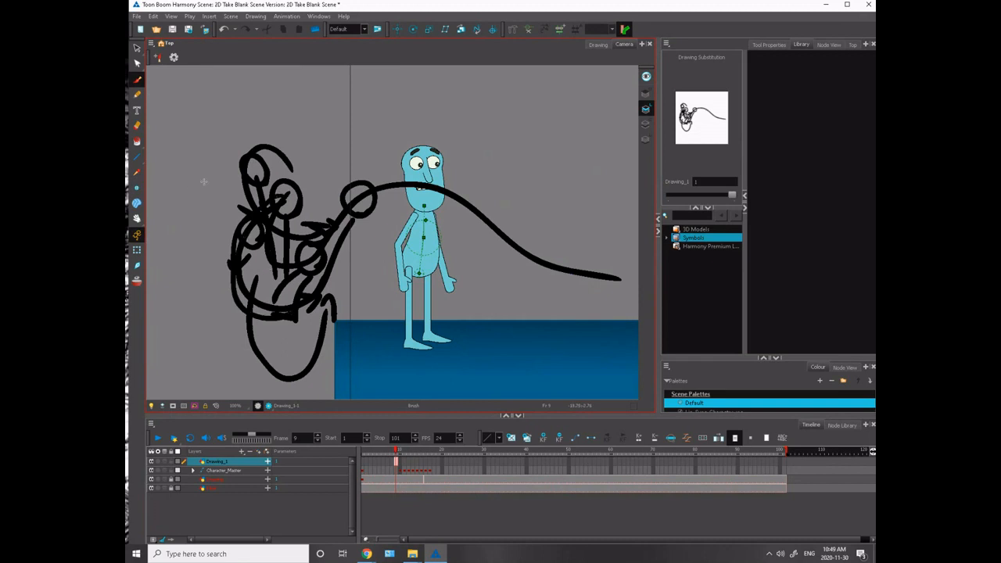
pyautogui.moveTo(277, 76)
pyautogui.mouseDown()
pyautogui.moveTo(251, 81)
pyautogui.moveTo(318, 119)
pyautogui.moveTo(512, 135)
pyautogui.mouseUp()
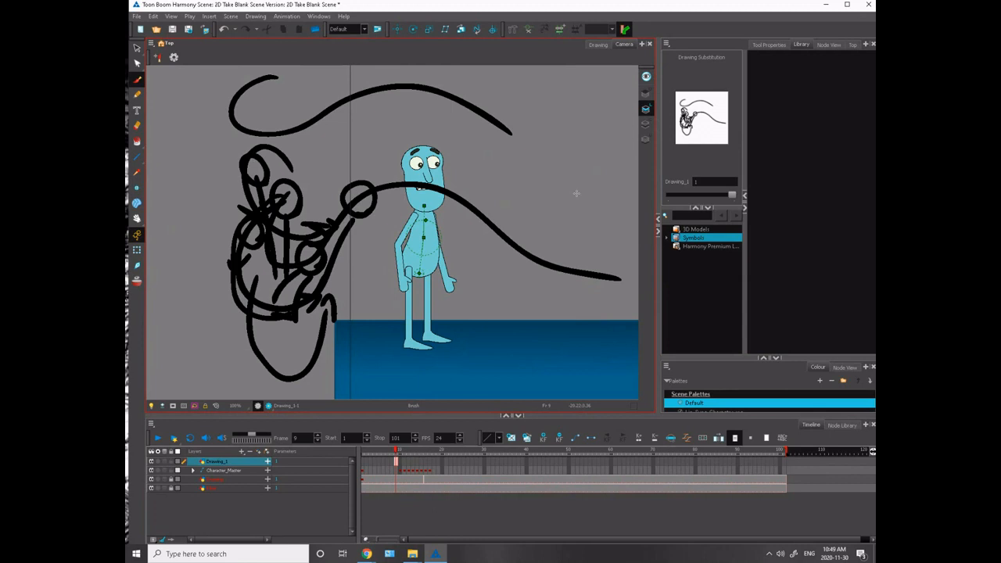
pyautogui.moveTo(567, 184)
pyautogui.mouseDown()
pyautogui.moveTo(509, 209)
pyautogui.moveTo(638, 178)
pyautogui.mouseUp()
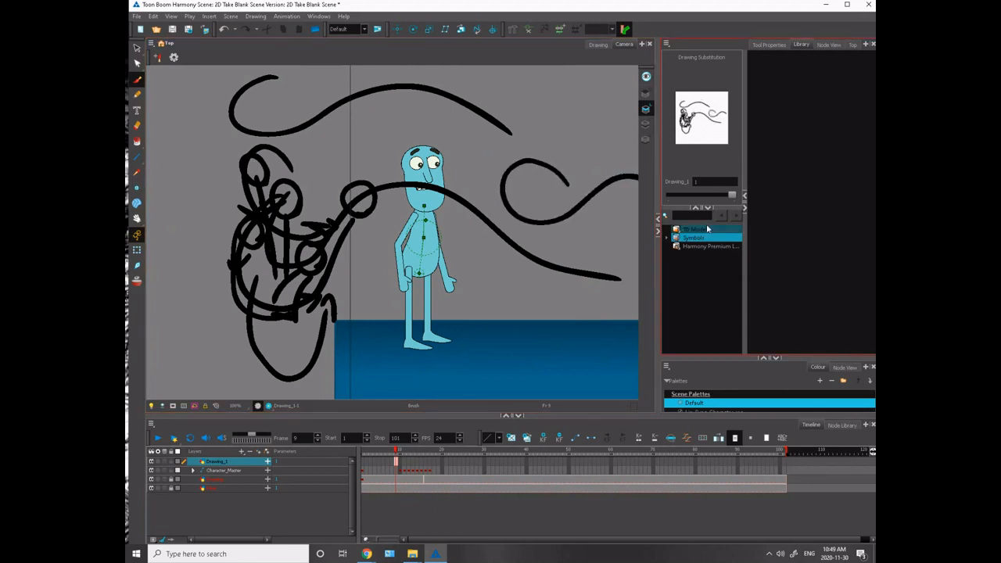
# - Undo all the brush strokes of the anticipation sketch, leaving the new drawing layer empty
pyautogui.moveTo(390, 234); pyautogui.dragTo(232, 271)
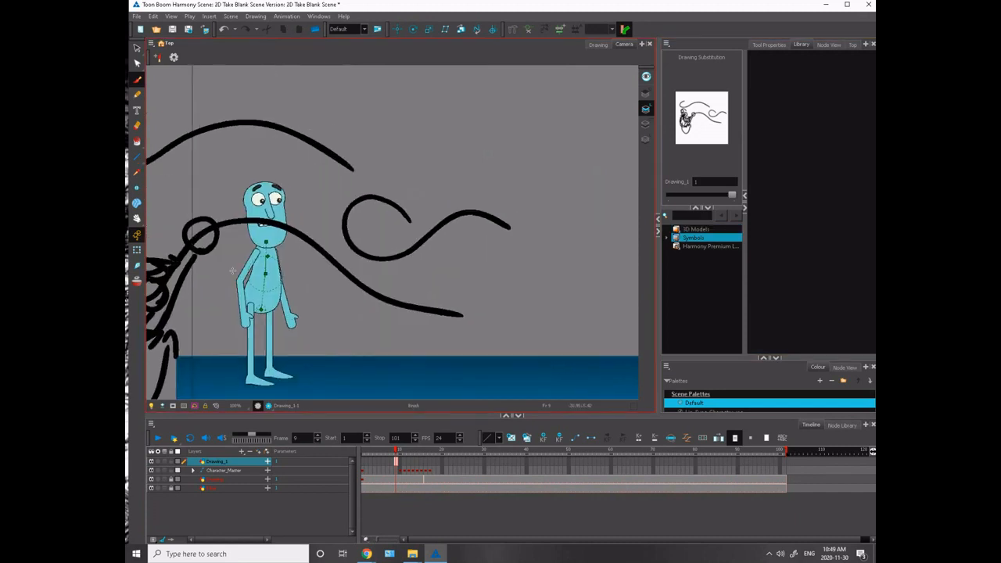
pyautogui.hotkey('ctrl', 'z')
pyautogui.hotkey('ctrl', 'z')
pyautogui.hotkey('ctrl', 'z')
pyautogui.hotkey('ctrl', 'z')
pyautogui.hotkey('ctrl', 'z')
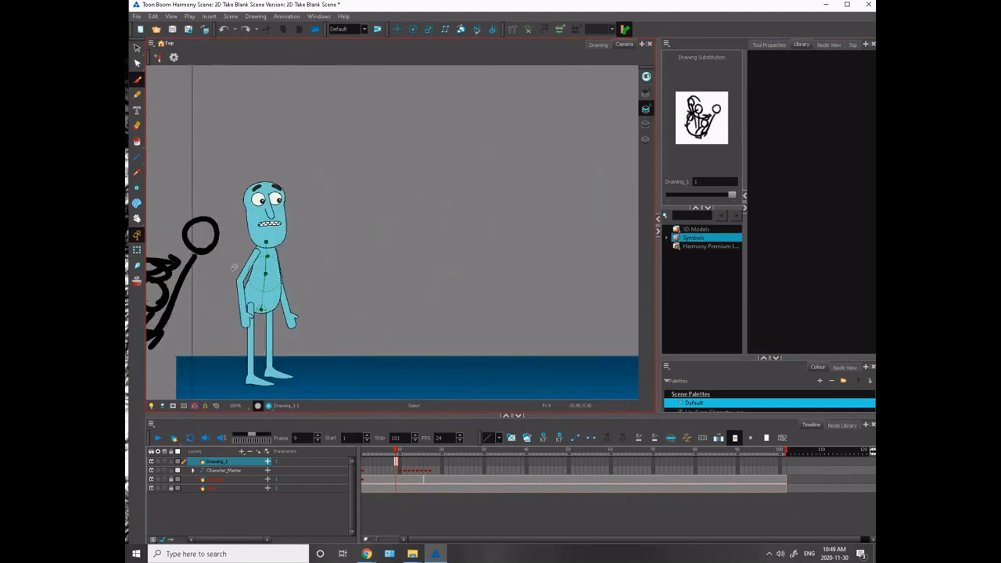
pyautogui.moveTo(228, 322)
pyautogui.mouseDown()
pyautogui.moveTo(314, 293)
pyautogui.moveTo(521, 298)
pyautogui.mouseUp()
pyautogui.hotkey('ctrl', 'z')
pyautogui.hotkey('ctrl', 'z')
pyautogui.hotkey('ctrl', 'z')
pyautogui.hotkey('ctrl', 'z')
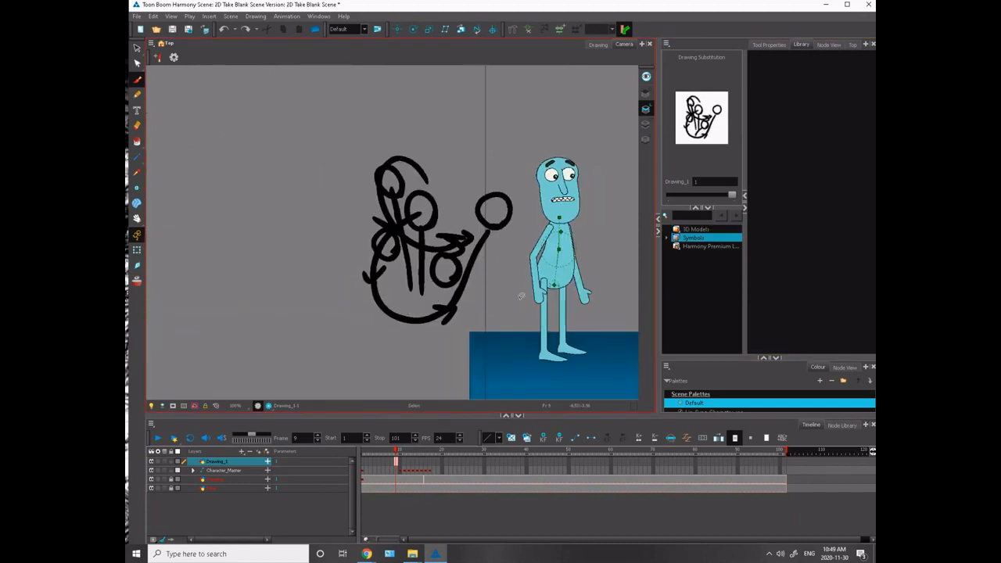
pyautogui.hotkey('ctrl', 'z')
pyautogui.hotkey('ctrl', 'z')
pyautogui.hotkey('ctrl', 'z')
pyautogui.hotkey('ctrl', 'z')
pyautogui.hotkey('ctrl', 'z')
pyautogui.hotkey('ctrl', 'z')
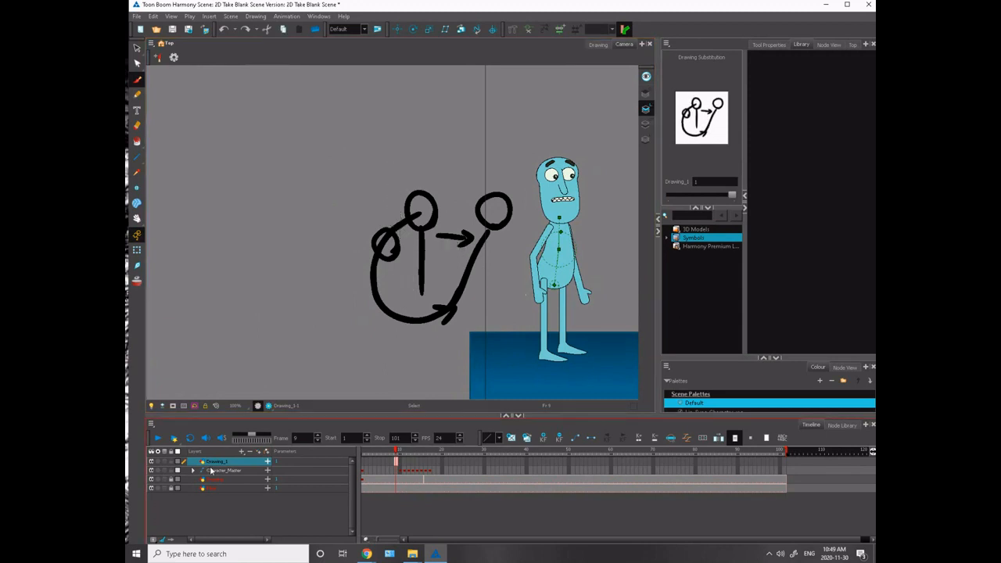
pyautogui.hotkey('ctrl', 'z')
pyautogui.hotkey('ctrl', 'z')
pyautogui.hotkey('ctrl', 'z')
pyautogui.hotkey('ctrl', 'z')
pyautogui.hotkey('ctrl', 'z')
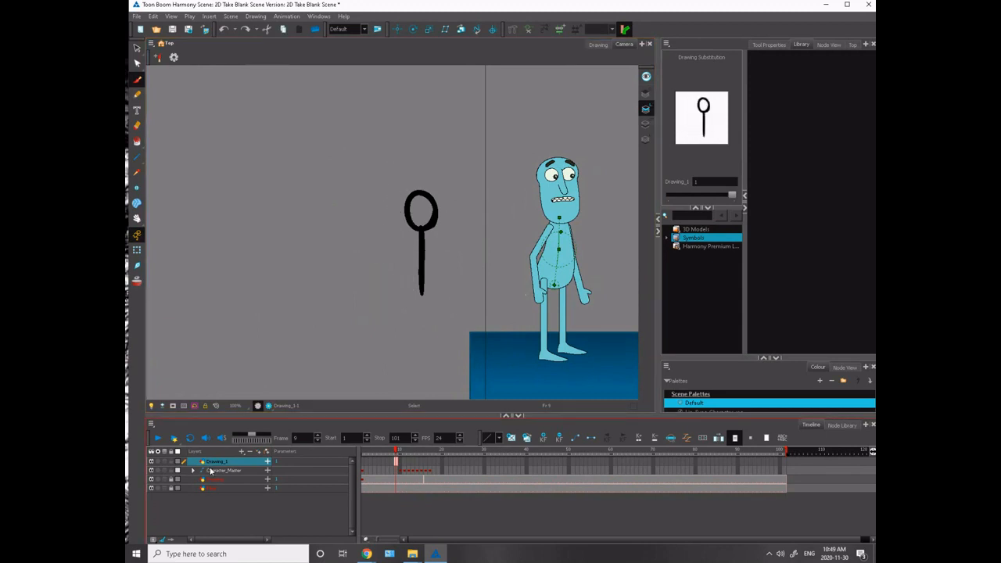
pyautogui.moveTo(249, 321)
pyautogui.mouseDown()
pyautogui.moveTo(228, 286)
pyautogui.moveTo(158, 303)
pyautogui.mouseUp()
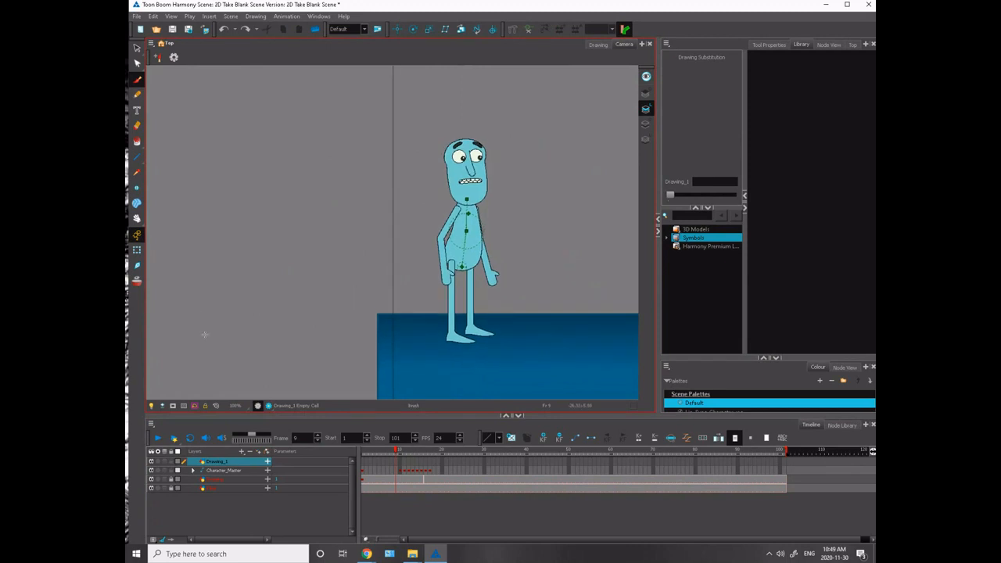
# - Compare the body shift between the standing pose on frame 9 and the backward lean on frame 10
pyautogui.press('.')
pyautogui.press(',')
pyautogui.press('.')
pyautogui.press(',')
pyautogui.press('.')
pyautogui.press(',')
pyautogui.press('.')
pyautogui.press(',')
pyautogui.press('.')
pyautogui.press(',')
pyautogui.press('.')
pyautogui.press('.')
pyautogui.press(',')
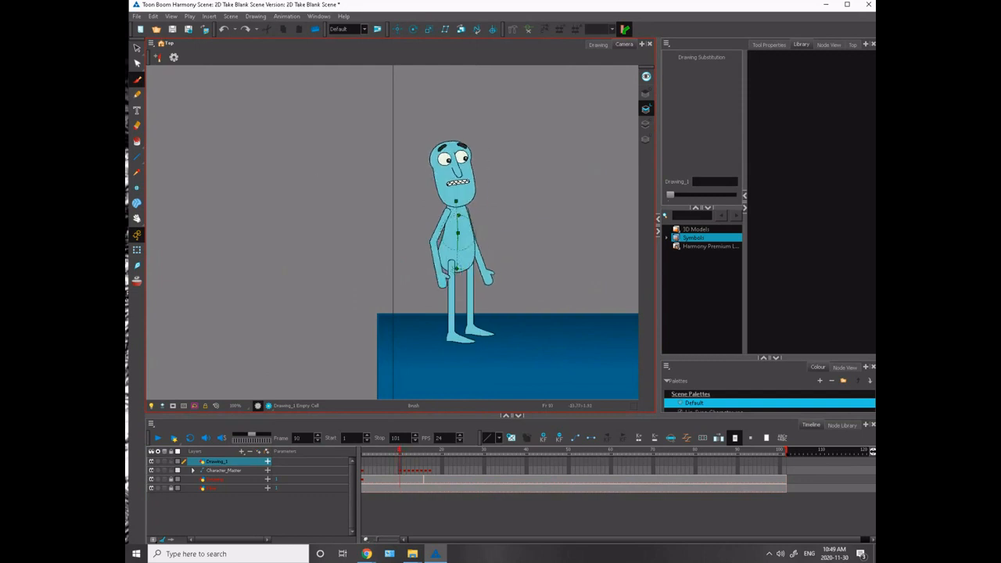
# - Undo the stray brush mark on the torso, switch to the Transform tool, and lock the Drawing_1 layer
pyautogui.click(457, 212)
pyautogui.hotkey('ctrl', 'z')
pyautogui.click(137, 250)
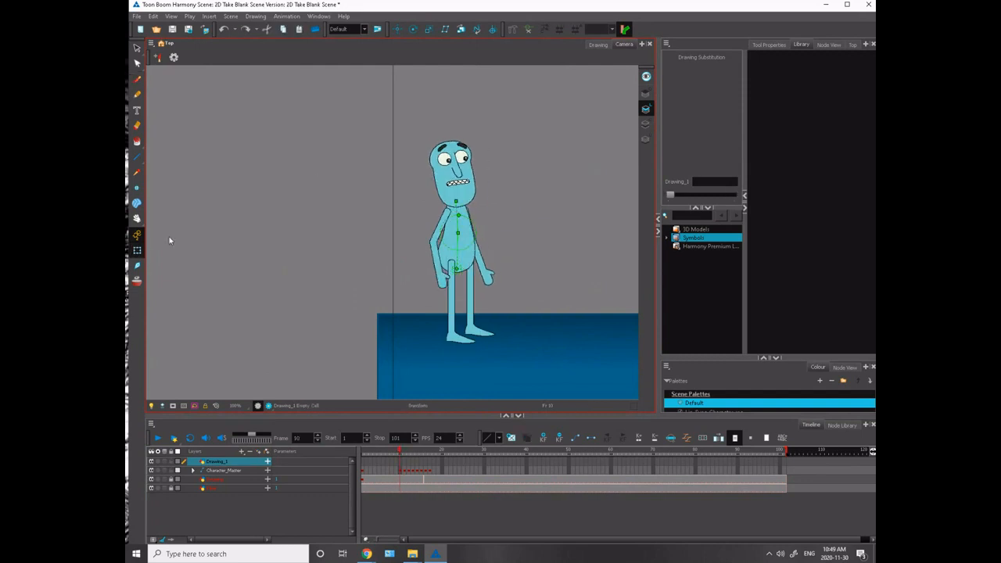
pyautogui.click(201, 462)
pyautogui.click(171, 462)
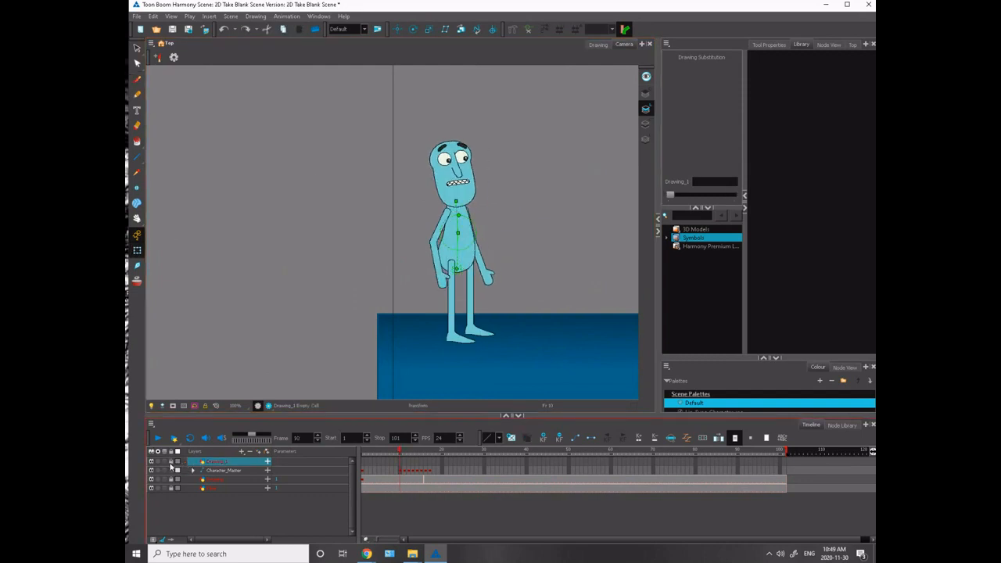
# - Try to nudge the upper torso on frame 10, undo the move, and deselect the character
pyautogui.click(401, 472)
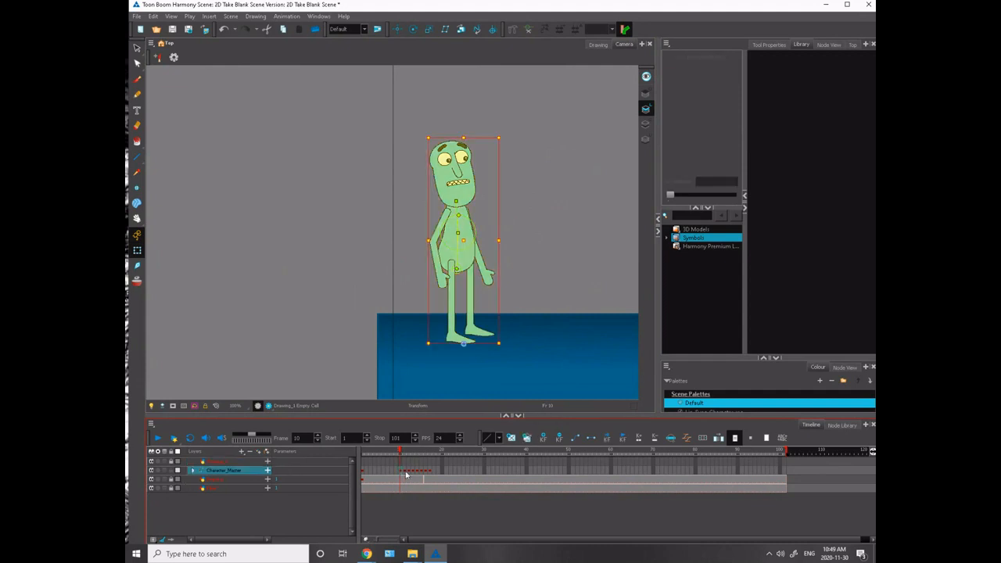
pyautogui.click(426, 208)
pyautogui.click(458, 214)
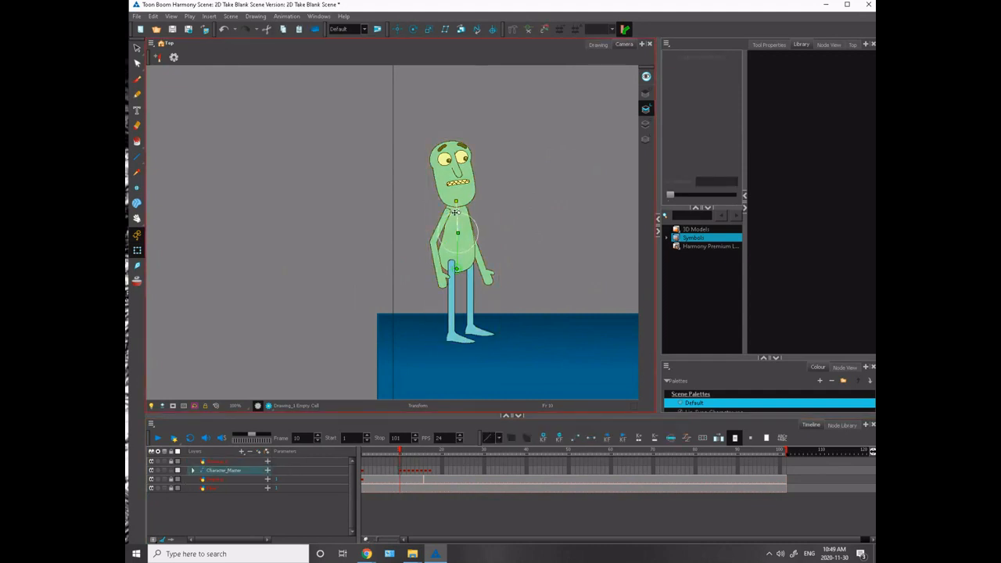
pyautogui.moveTo(459, 215); pyautogui.dragTo(456, 219)
pyautogui.hotkey('ctrl', 'z')
pyautogui.click(440, 201)
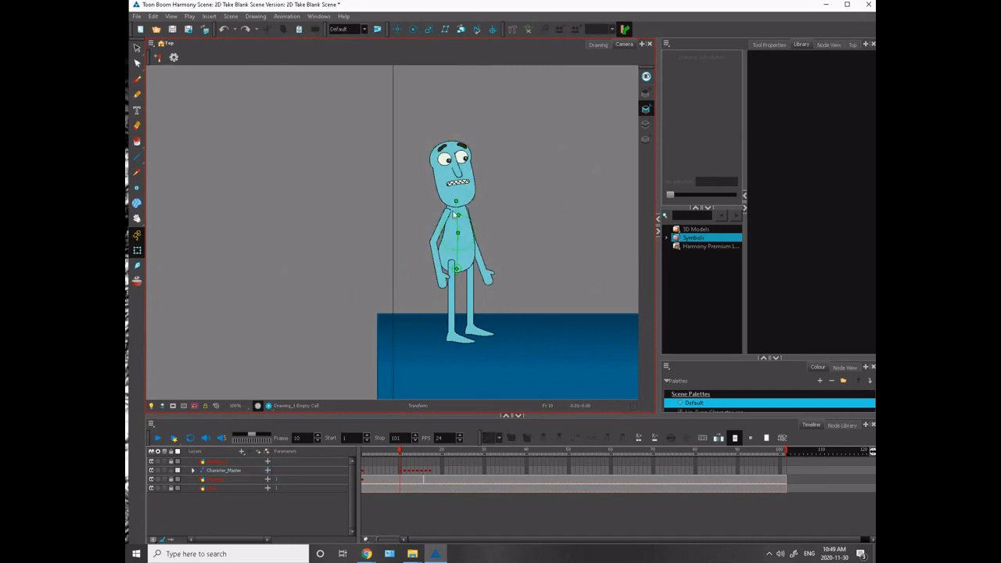
# - Lower the character's upper body and lean it slightly backward on frame 10, checking it against frames 9 and 11
pyautogui.click(456, 203)
pyautogui.moveTo(457, 203); pyautogui.dragTo(453, 203)
pyautogui.moveTo(457, 269); pyautogui.dragTo(456, 270)
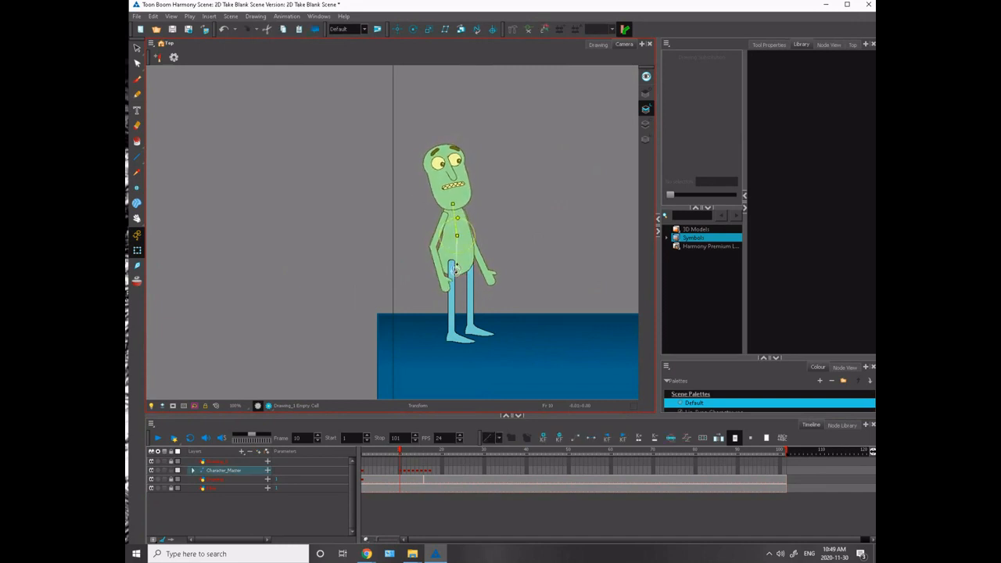
pyautogui.scroll(2, 392, 238)
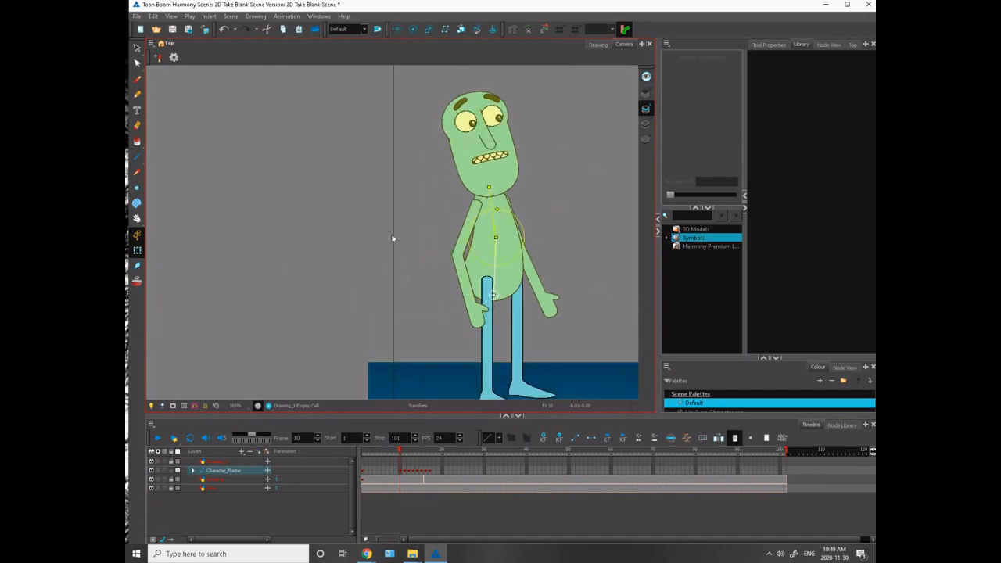
pyautogui.moveTo(393, 239); pyautogui.dragTo(288, 267)
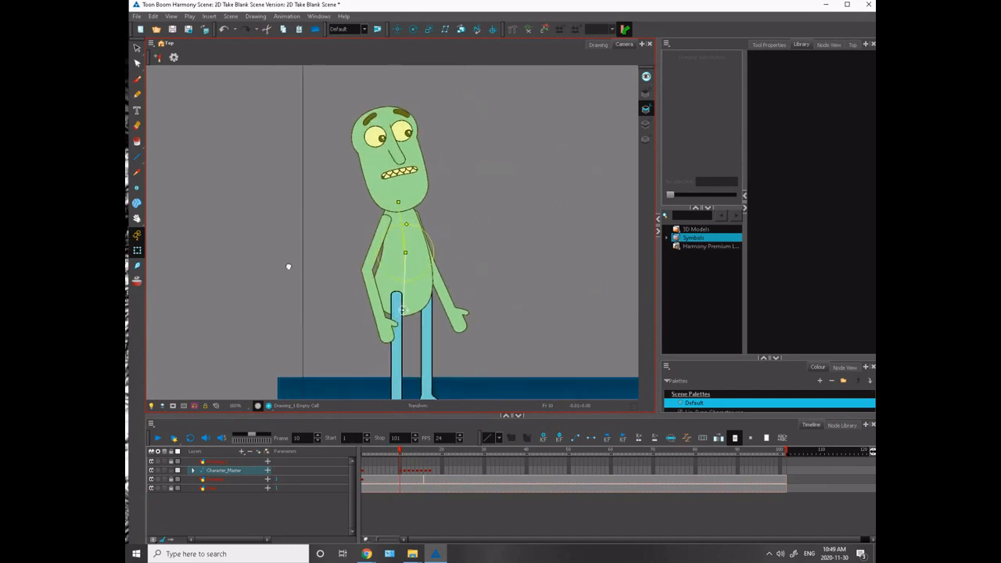
pyautogui.press(',')
pyautogui.press('.')
pyautogui.press('.')
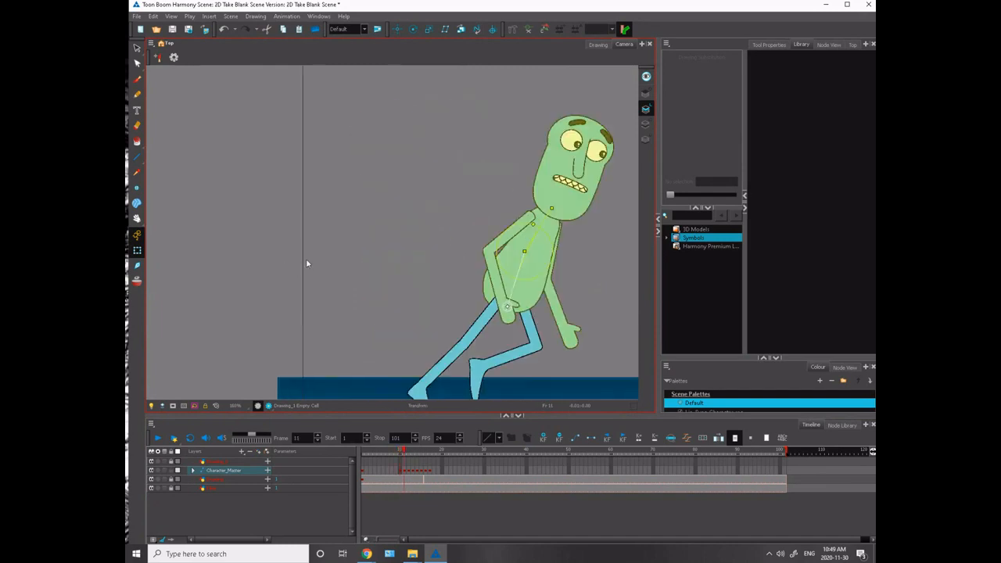
pyautogui.press(',')
pyautogui.press(',')
pyautogui.press('.')
# - Rotate the head upright on frame 10 and lower it slightly onto the neck
pyautogui.click(395, 193)
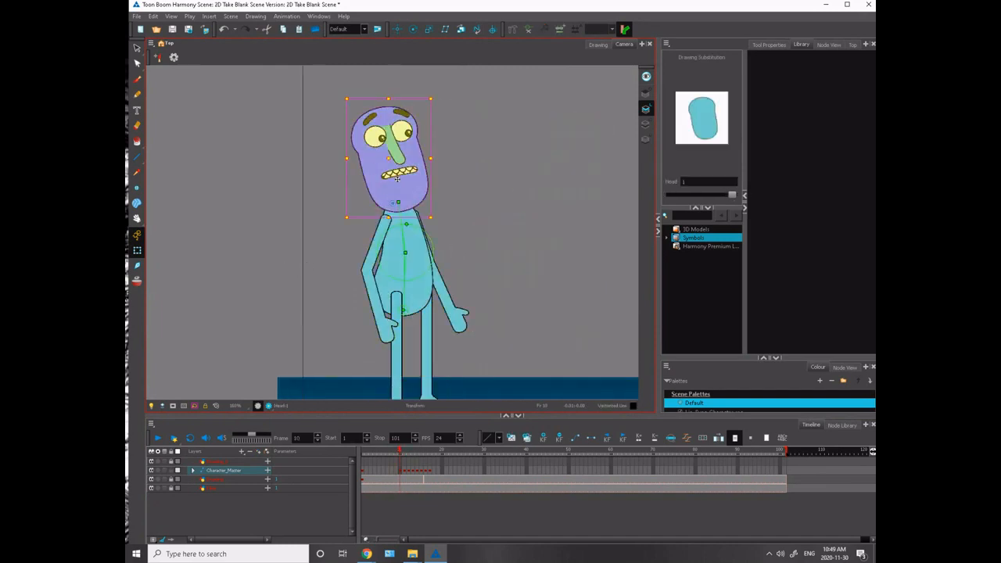
pyautogui.moveTo(347, 90); pyautogui.dragTo(362, 87)
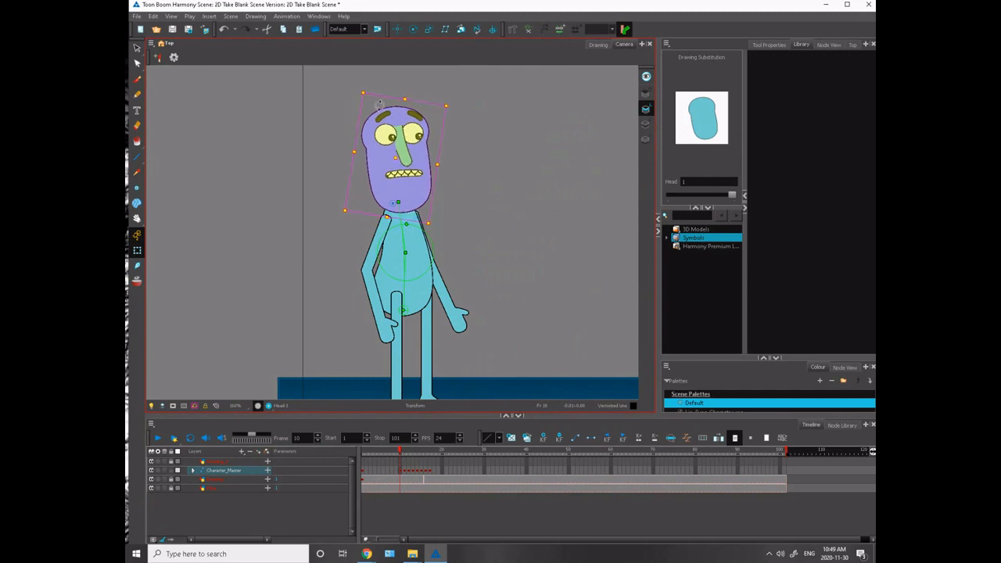
pyautogui.moveTo(391, 200); pyautogui.dragTo(390, 205)
# - Compare the head and body drop across frames 9, 10 and 11
pyautogui.press(',')
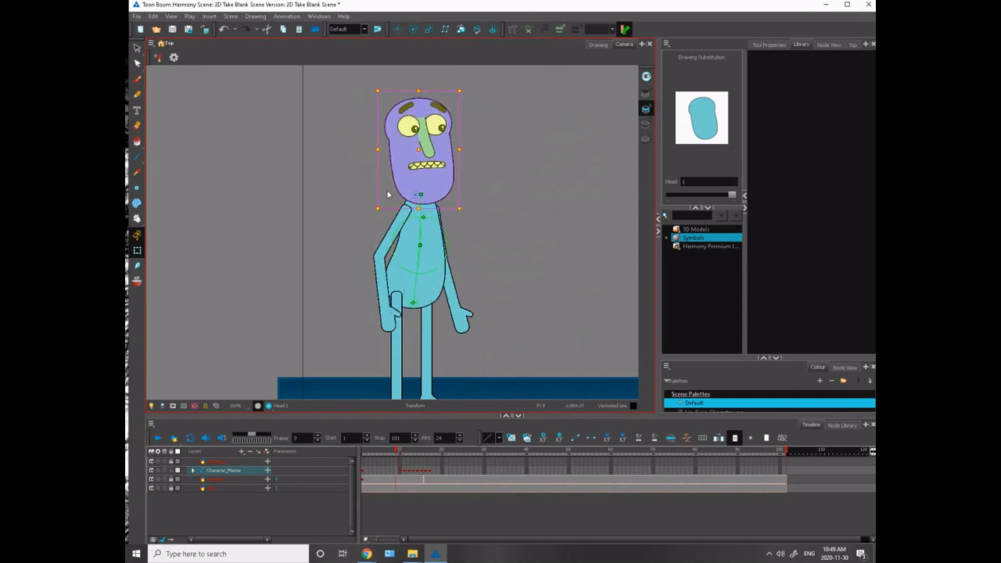
pyautogui.press('.')
pyautogui.press(',')
pyautogui.press('.')
pyautogui.press('.')
pyautogui.press(',')
pyautogui.press(',')
pyautogui.press('.')
pyautogui.press('.')
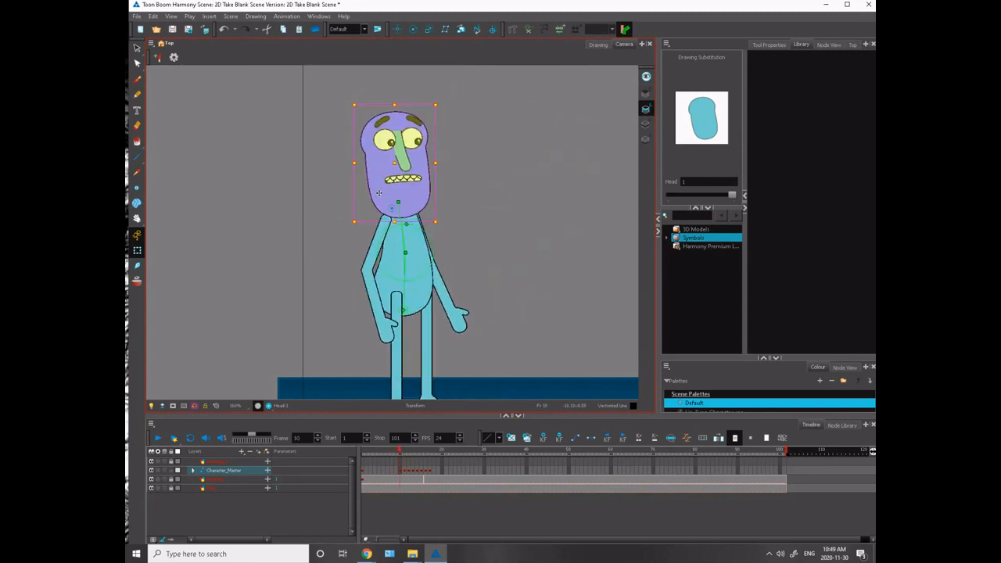
pyautogui.press(',')
pyautogui.press(',')
pyautogui.press('.')
pyautogui.press('.')
pyautogui.press(',')
pyautogui.press(',')
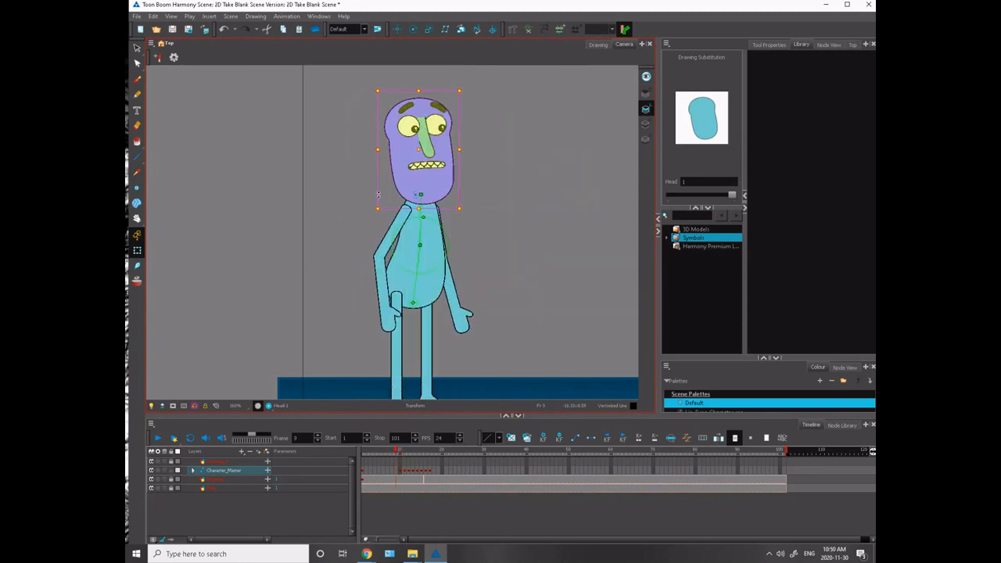
# - Swing the near arm backward and the far arm forward from the shoulders on frame 10
pyautogui.press('.')
pyautogui.click(378, 248)
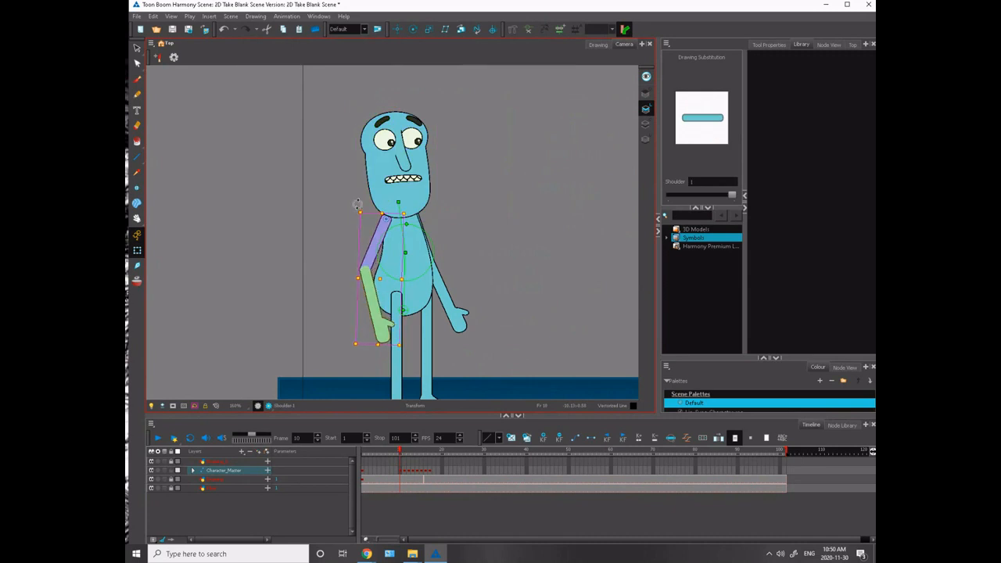
pyautogui.moveTo(366, 247); pyautogui.dragTo(370, 242)
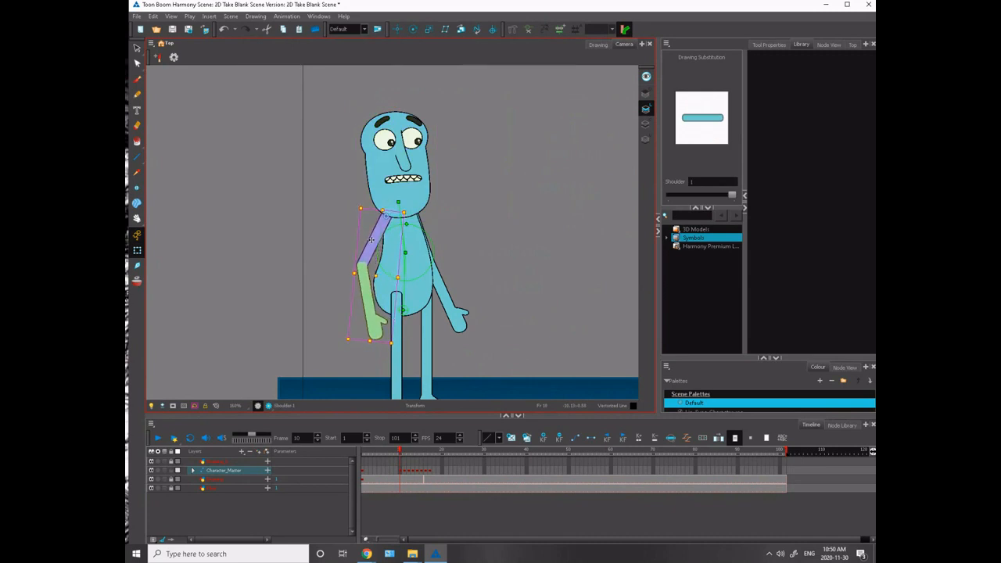
pyautogui.click(347, 214)
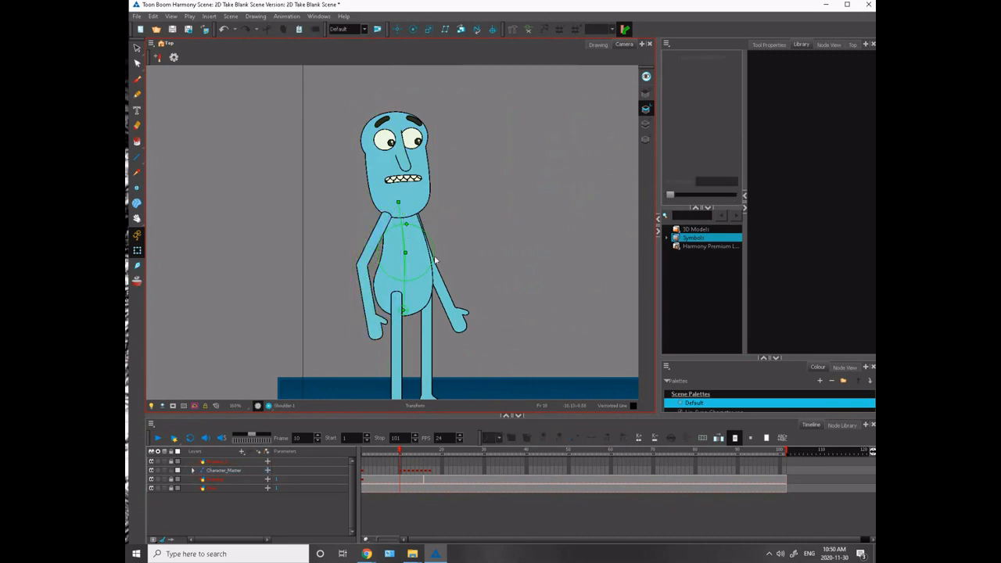
pyautogui.click(436, 258)
pyautogui.moveTo(485, 332); pyautogui.dragTo(495, 320)
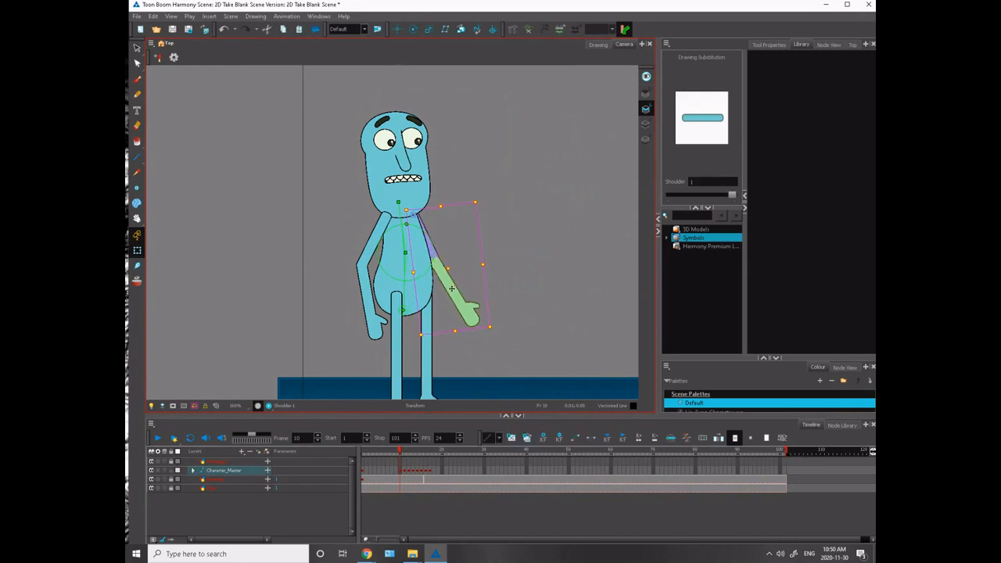
pyautogui.moveTo(453, 289); pyautogui.dragTo(453, 284)
# - Check the arm motion across frames 9 to 11 and swing the near forearm away from the body on frame 10
pyautogui.press('.')
pyautogui.press('.')
pyautogui.press('.')
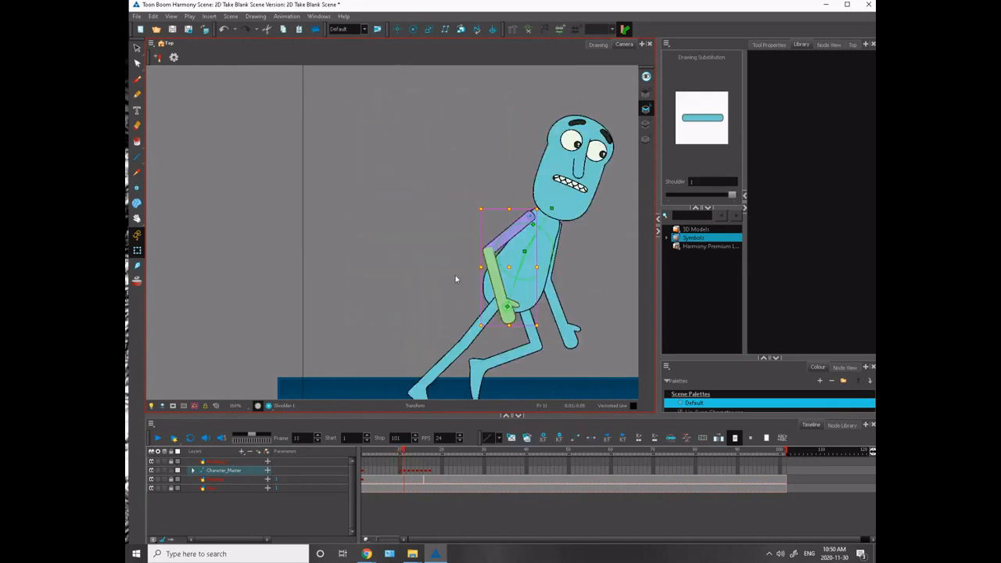
pyautogui.press(',')
pyautogui.press(',')
pyautogui.press(',')
pyautogui.press(',')
pyautogui.press('.')
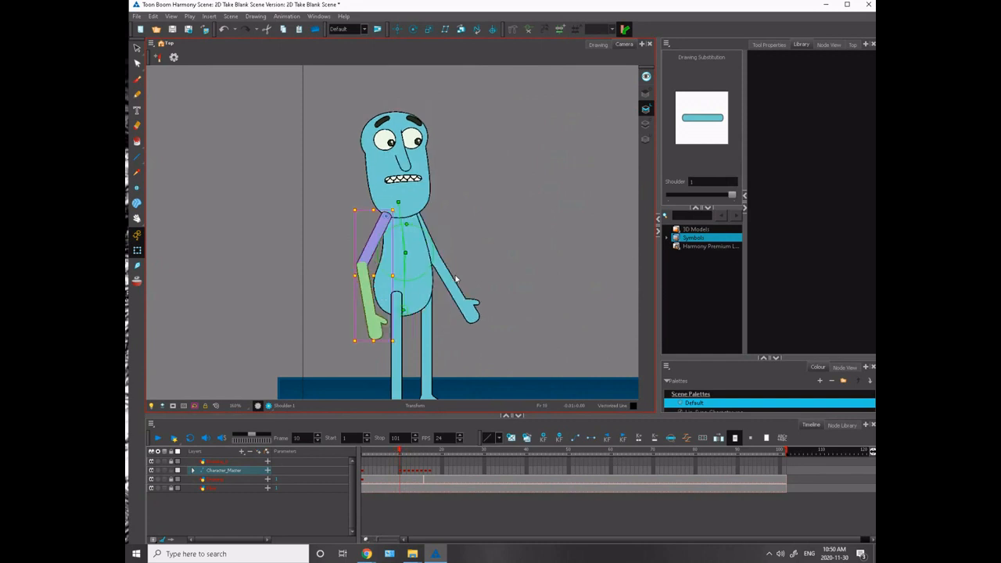
pyautogui.press(',')
pyautogui.press('.')
pyautogui.click(367, 302)
pyautogui.moveTo(399, 339); pyautogui.dragTo(381, 346)
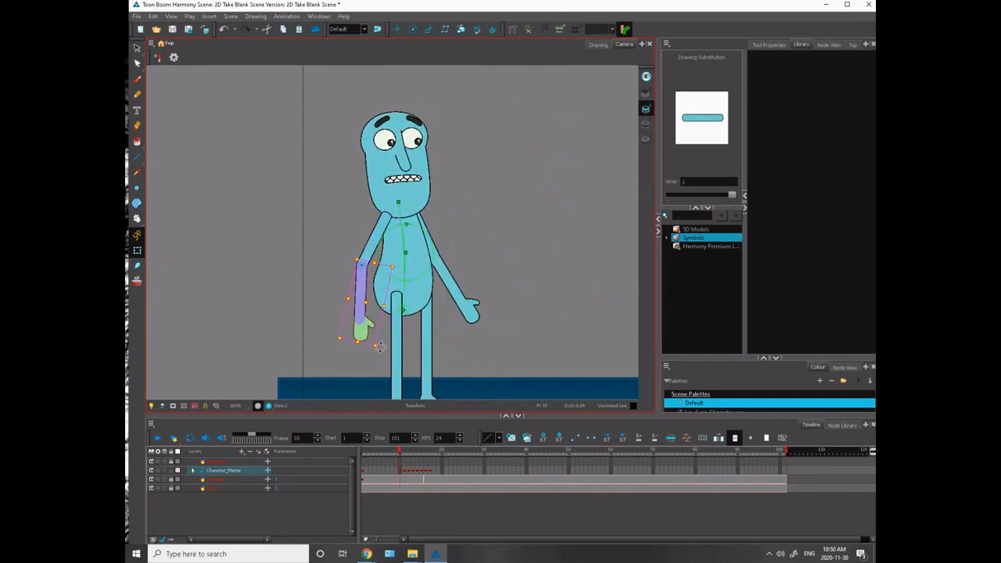
# - Review the near forearm against the neighbouring frames and rotate the far forearm slightly inward on frame 10
pyautogui.press(',')
pyautogui.press('.')
pyautogui.press('.')
pyautogui.press(',')
pyautogui.press(',')
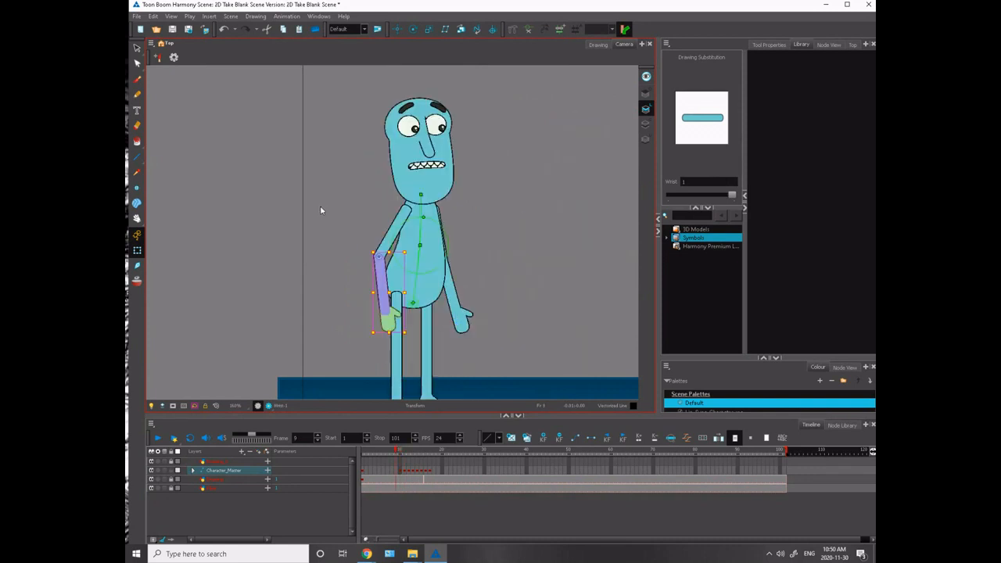
pyautogui.press('.')
pyautogui.press('.')
pyautogui.press(',')
pyautogui.press(',')
pyautogui.press('.')
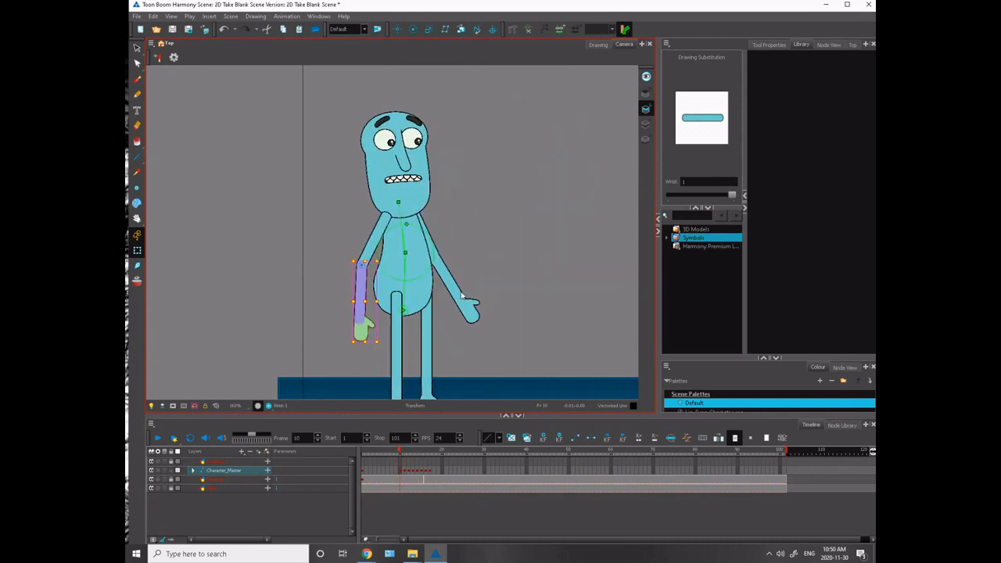
pyautogui.click(460, 294)
pyautogui.moveTo(498, 325); pyautogui.dragTo(497, 323)
pyautogui.press(',')
# - Examine how the legs and feet change across frames 9, 10 and 11
pyautogui.press('.')
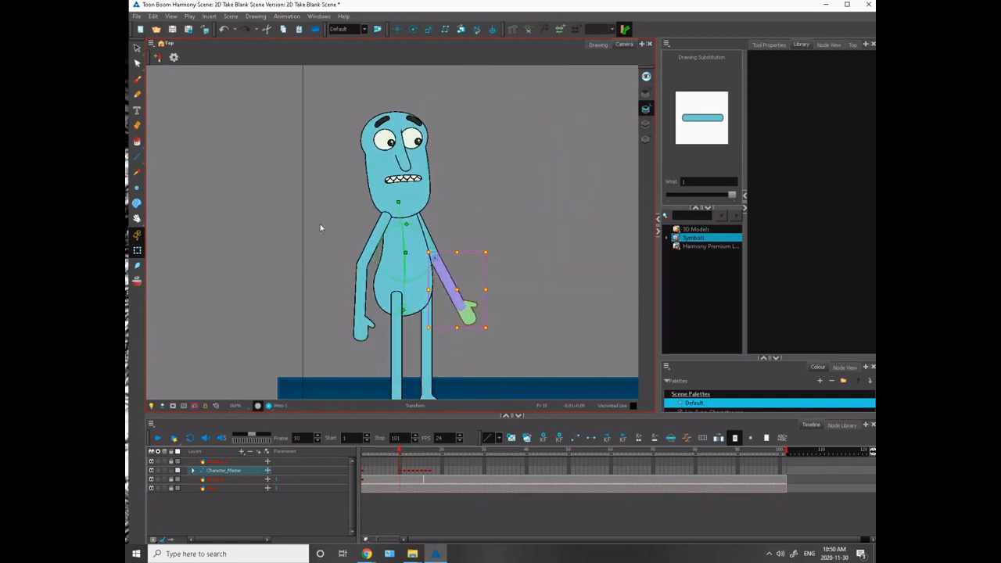
pyautogui.moveTo(303, 305); pyautogui.dragTo(250, 176)
pyautogui.press(',')
pyautogui.press('.')
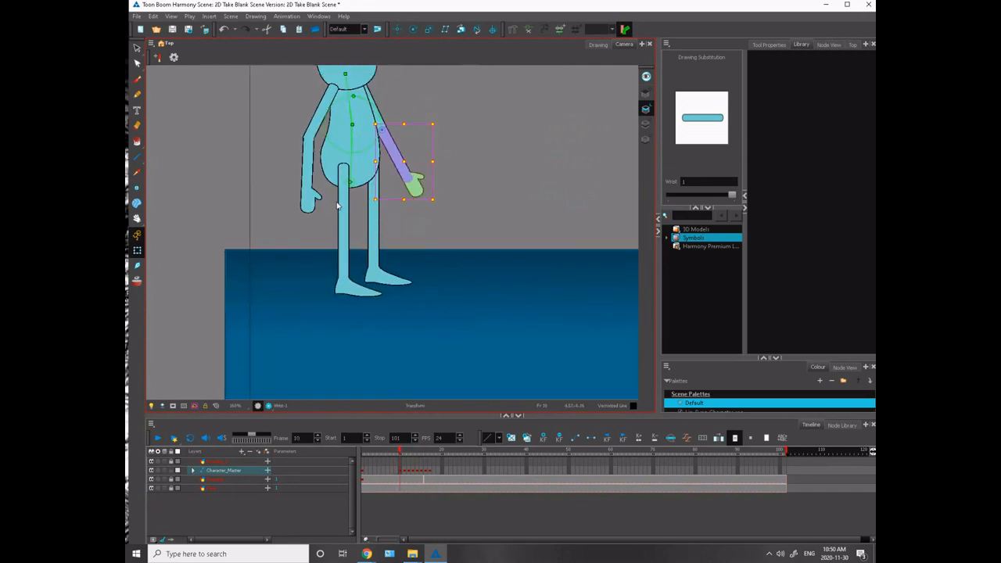
pyautogui.press('.')
pyautogui.press(',')
pyautogui.press(',')
# - Select the near leg's thigh on frame 10 for posing
pyautogui.press('.')
pyautogui.press('.')
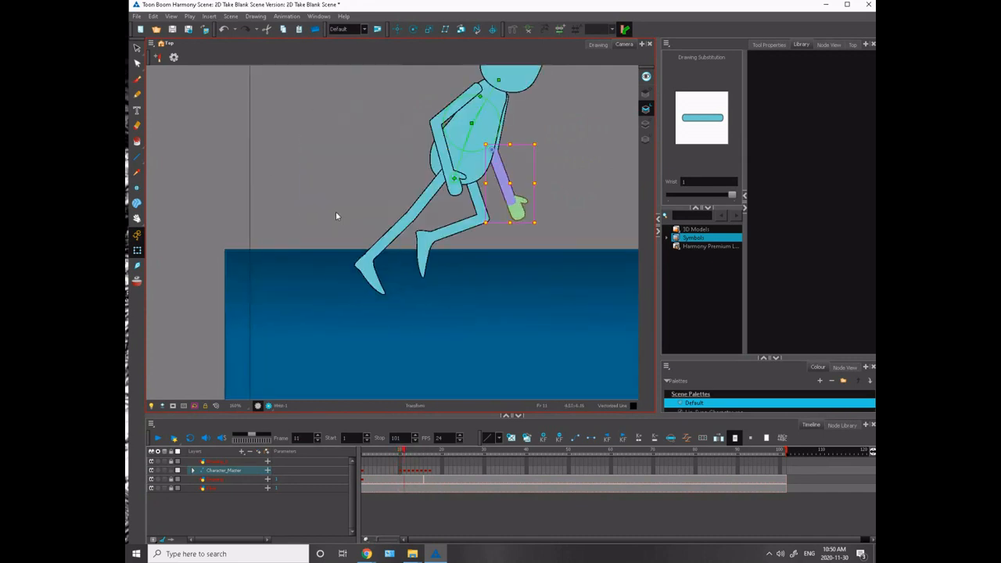
pyautogui.press(',')
pyautogui.press(',')
pyautogui.press('.')
pyautogui.click(343, 205)
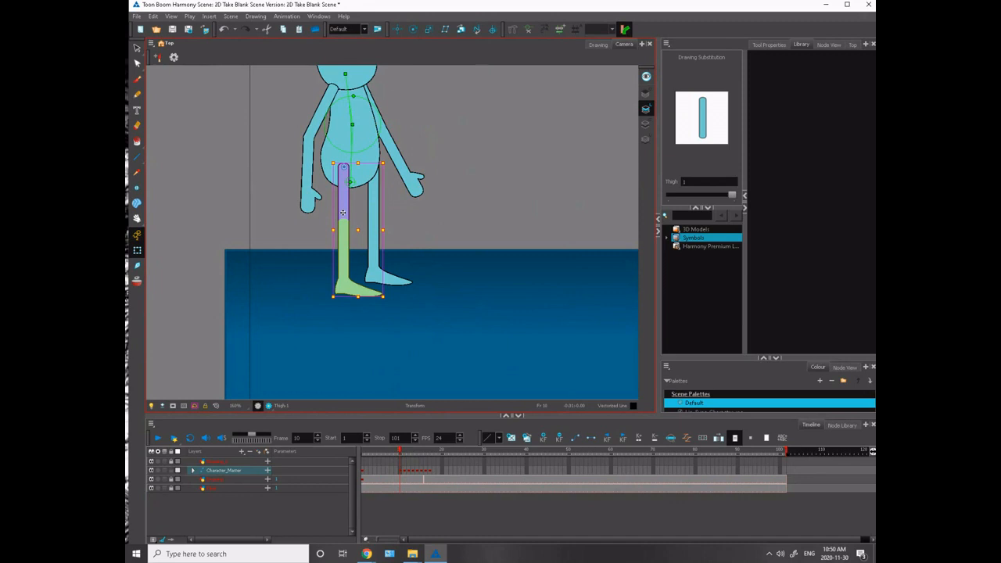
# - Bend the near leg at the knee on frame 10, rotating its thigh, shin and foot, and compare it with frame 9
pyautogui.moveTo(389, 297)
pyautogui.mouseDown()
pyautogui.moveTo(423, 281)
pyautogui.moveTo(398, 315)
pyautogui.moveTo(370, 313)
pyautogui.moveTo(390, 294)
pyautogui.mouseUp()
pyautogui.click(361, 250)
pyautogui.click(303, 244)
pyautogui.click(350, 290)
pyautogui.press(',')
pyautogui.press('.')
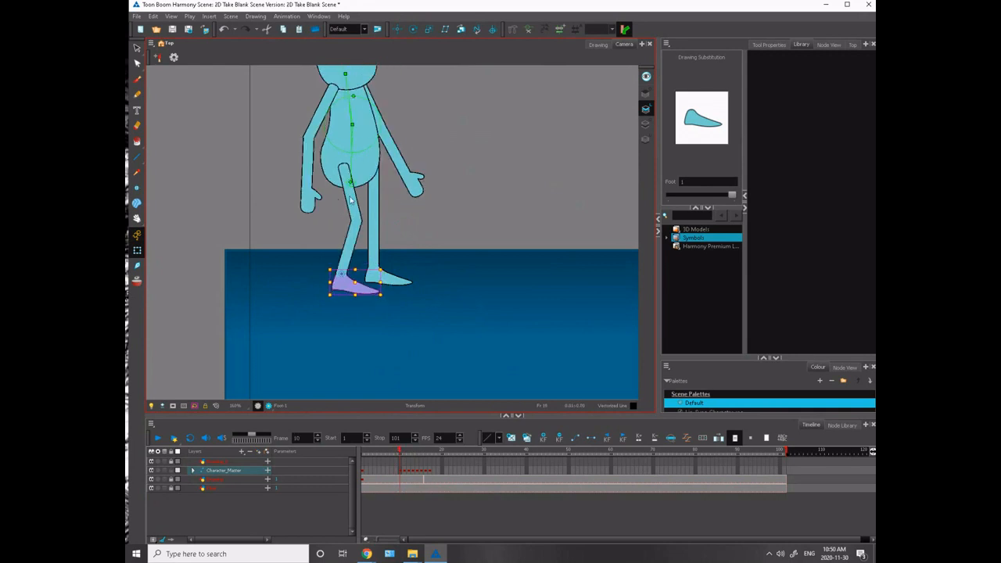
# - Enable onion skin, line the near foot up with its frame 9 position and swing the thigh's hip end backward on frame 10
pyautogui.click(334, 241)
pyautogui.click(138, 281)
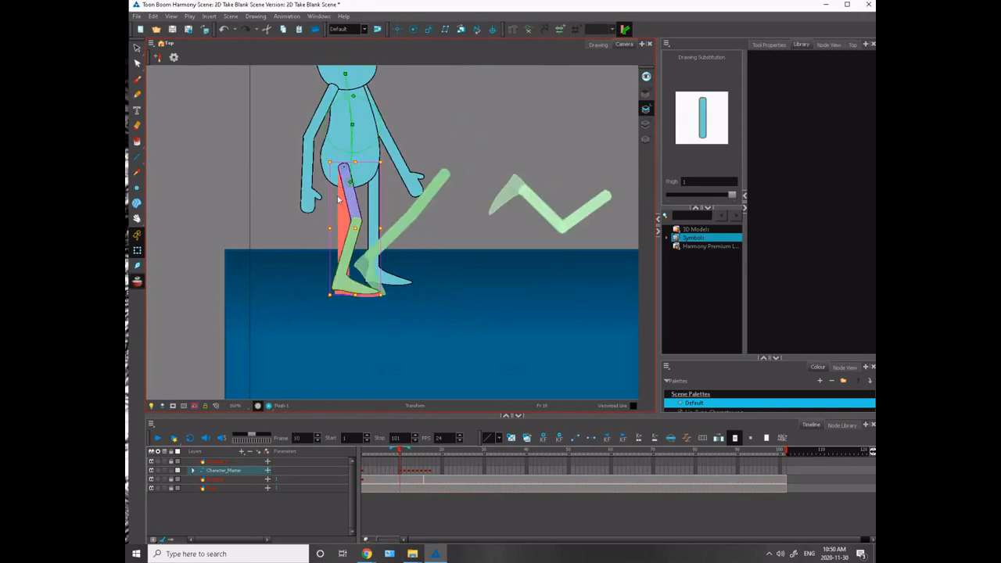
pyautogui.moveTo(348, 198); pyautogui.dragTo(351, 201)
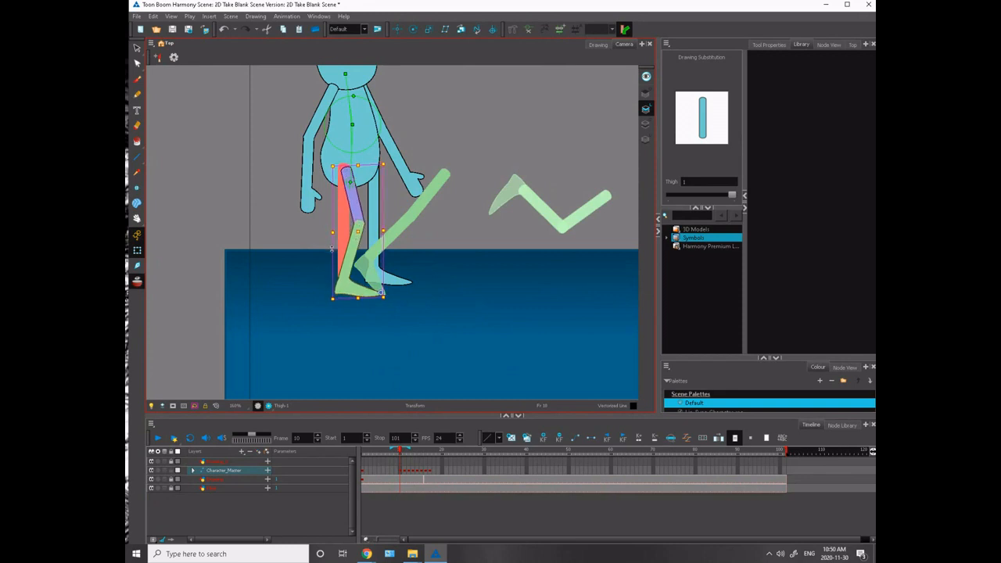
pyautogui.moveTo(342, 166); pyautogui.dragTo(332, 165)
pyautogui.press(',')
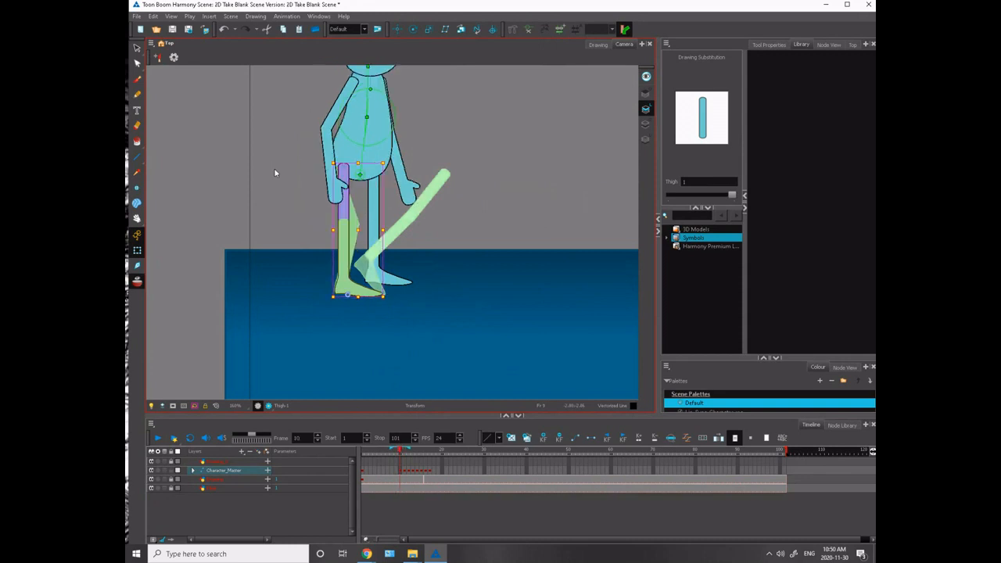
pyautogui.press('.')
pyautogui.press(',')
pyautogui.press('.')
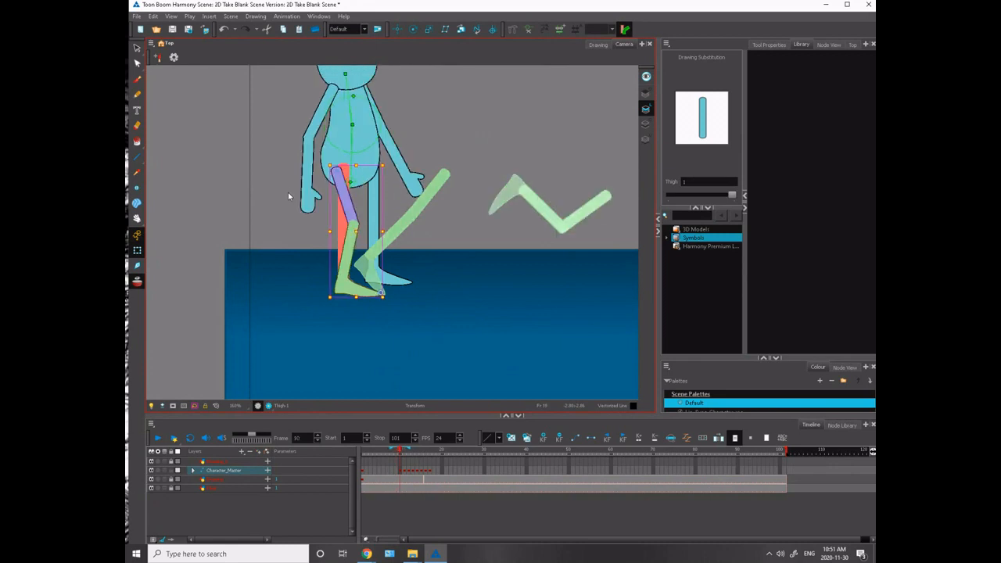
# - Bend the far leg at the knee on frame 10 by rotating its thigh, shin and foot
pyautogui.moveTo(286, 192); pyautogui.dragTo(273, 254)
pyautogui.click(360, 257)
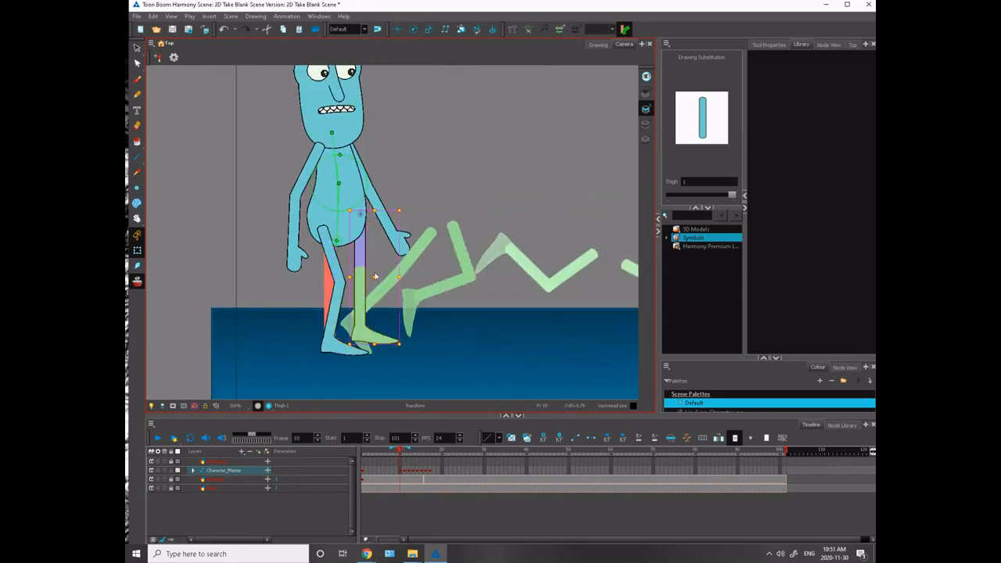
pyautogui.moveTo(409, 339)
pyautogui.mouseDown()
pyautogui.moveTo(438, 326)
pyautogui.moveTo(414, 363)
pyautogui.moveTo(419, 331)
pyautogui.mouseUp()
pyautogui.click(382, 301)
pyautogui.click(383, 301)
pyautogui.click(387, 341)
# - Shift the far leg's hip back, settle its foot on the frame 9 footprint and check against frame 9
pyautogui.click(367, 250)
pyautogui.moveTo(367, 250); pyautogui.dragTo(358, 251)
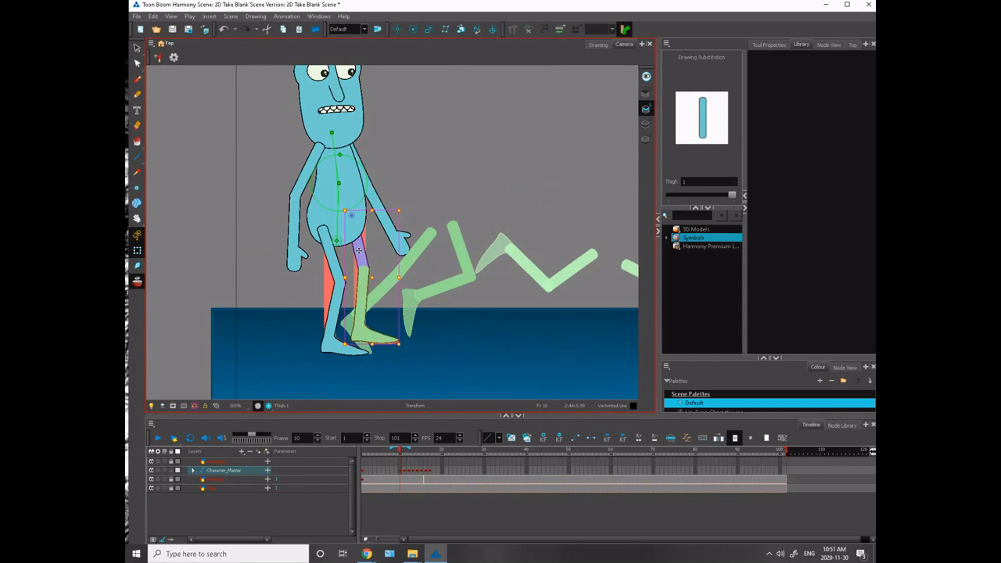
pyautogui.click(379, 339)
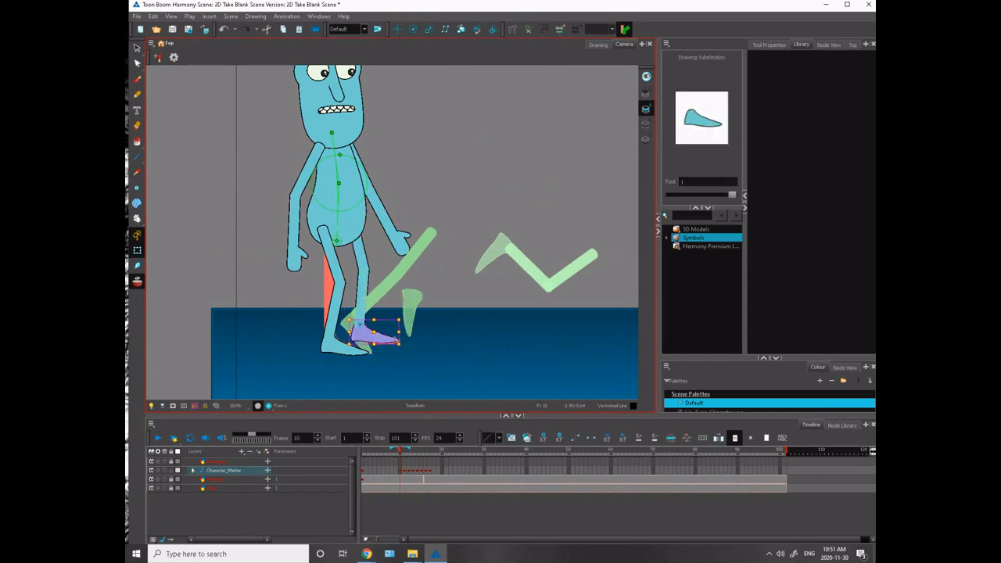
pyautogui.moveTo(398, 339); pyautogui.dragTo(397, 340)
pyautogui.click(383, 298)
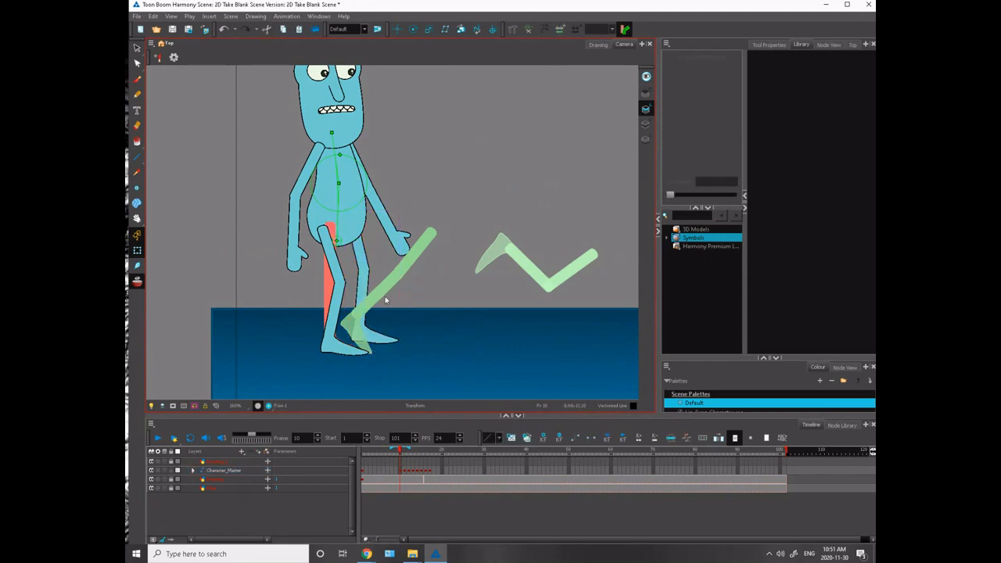
pyautogui.press(',')
pyautogui.press('.')
# - Pivot the near leg about its toe to push the hip slightly farther back on frame 10, comparing with frame 9
pyautogui.click(327, 243)
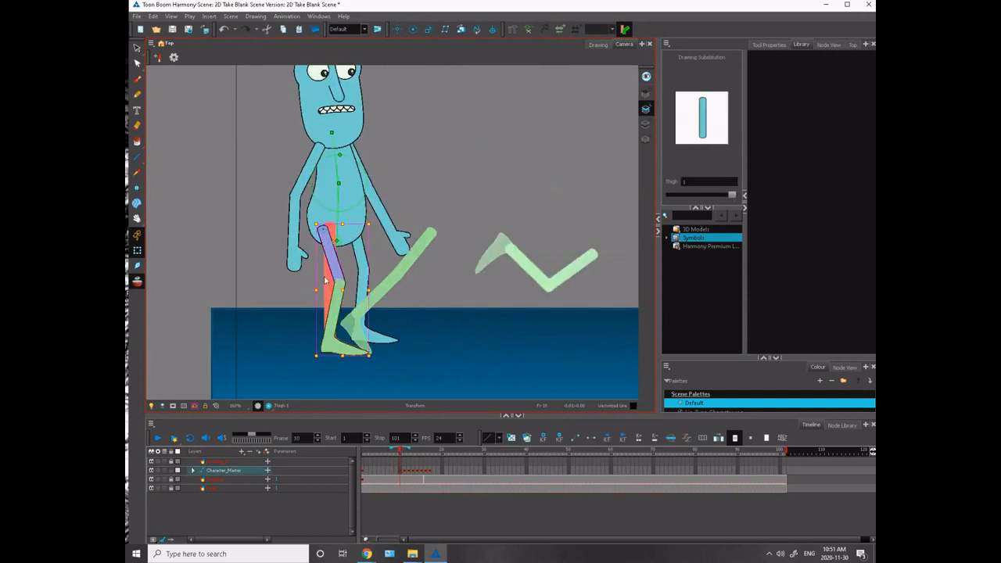
pyautogui.moveTo(323, 228); pyautogui.dragTo(366, 352)
pyautogui.moveTo(323, 226); pyautogui.dragTo(319, 228)
pyautogui.press(',')
pyautogui.press('.')
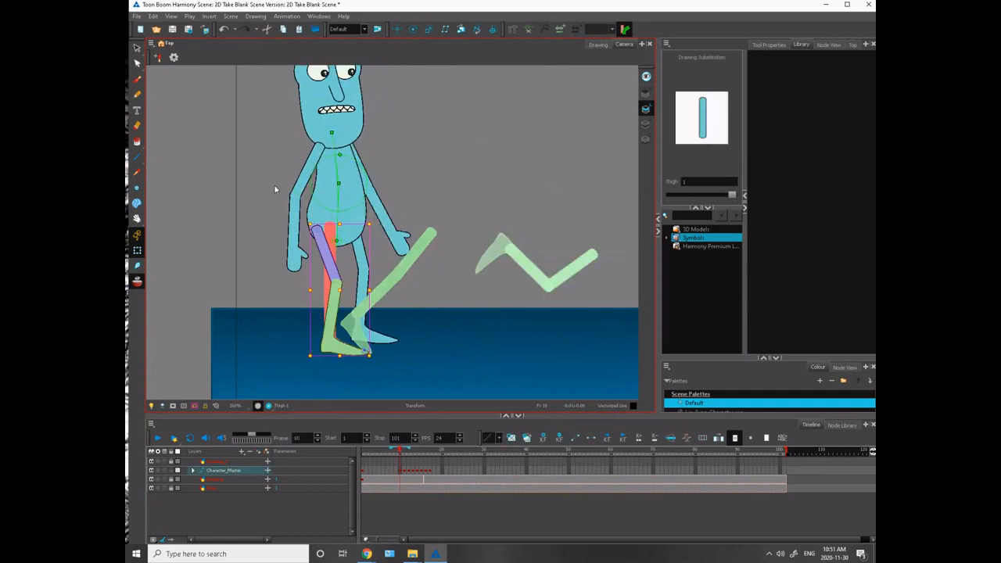
pyautogui.press(',')
pyautogui.press('.')
pyautogui.press(',')
pyautogui.press('.')
pyautogui.press(',')
pyautogui.press('.')
# - Limit the onion skin to the frames before frame 10 for a close view of the near leg
pyautogui.press('2')
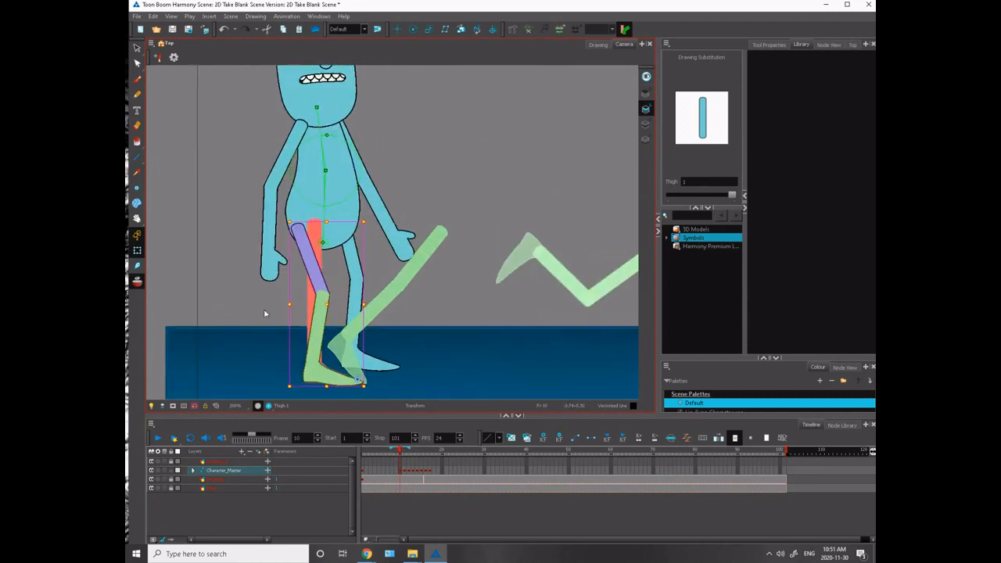
pyautogui.press('2')
pyautogui.moveTo(200, 360); pyautogui.dragTo(331, 236)
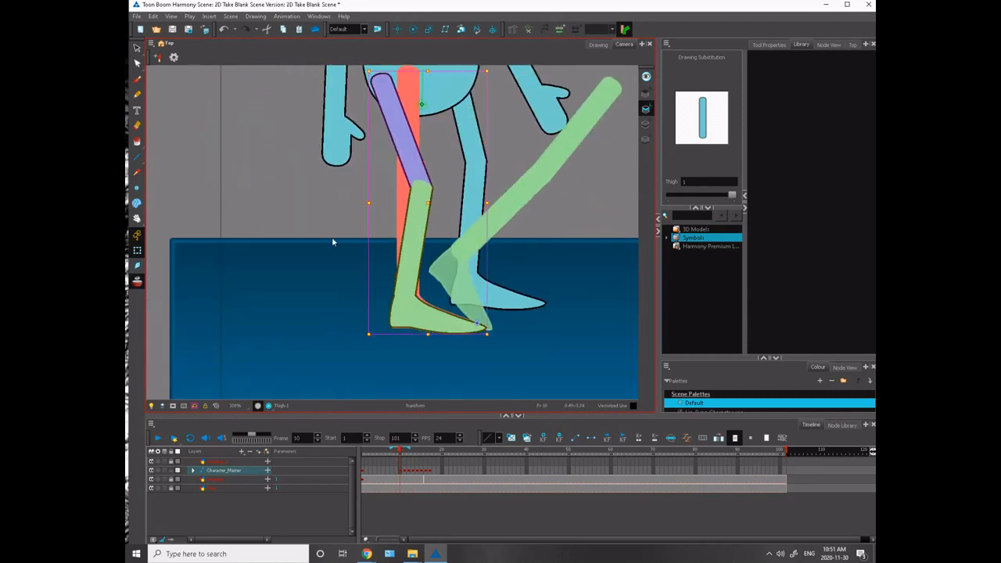
pyautogui.moveTo(407, 450); pyautogui.dragTo(399, 451)
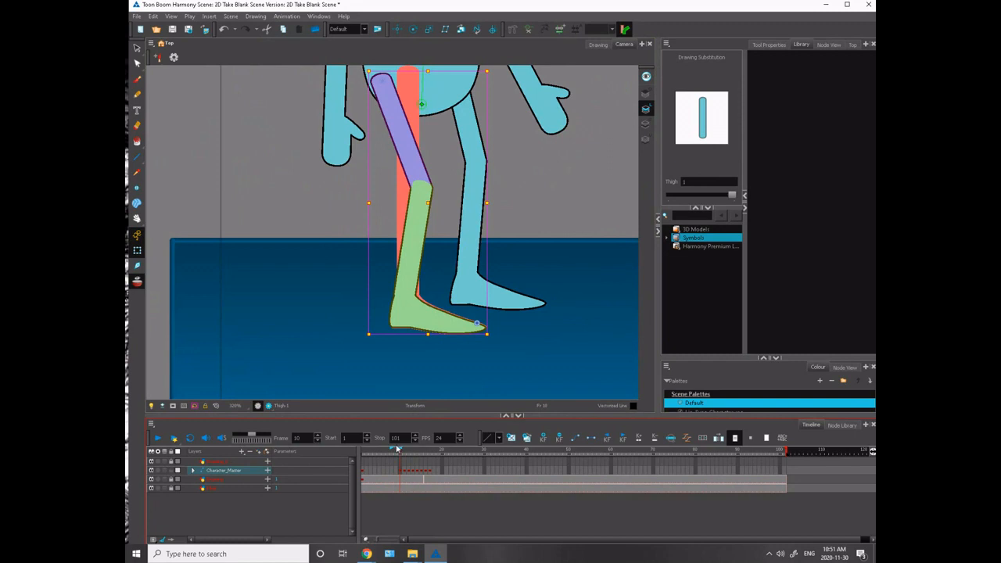
# - Examine how the near foot slides between frames 9 and 10
pyautogui.press('.')
pyautogui.press(',')
pyautogui.press(',')
pyautogui.press('.')
pyautogui.press(',')
pyautogui.press('.')
pyautogui.press(',')
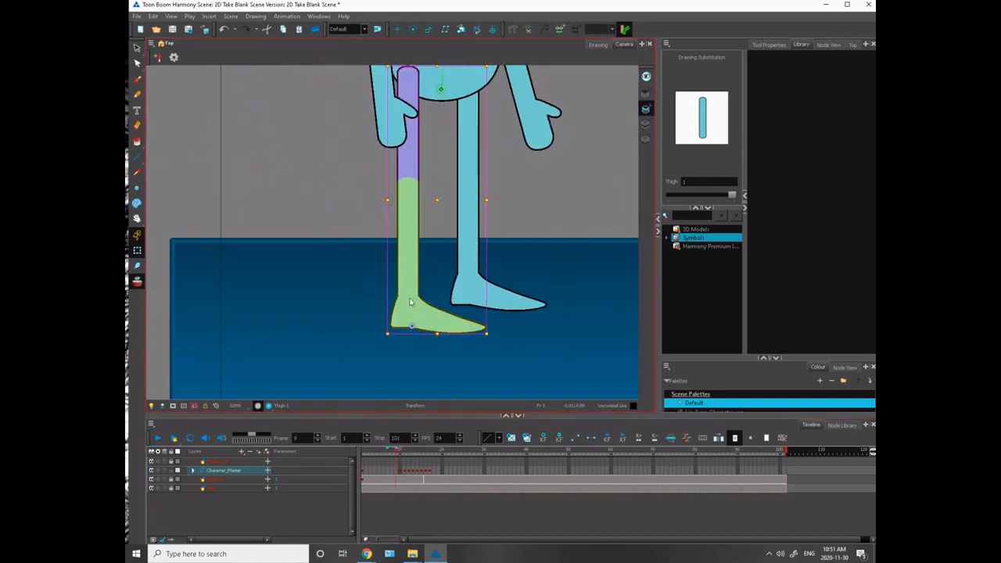
pyautogui.press('.')
pyautogui.press(',')
pyautogui.press('.')
pyautogui.press(',')
pyautogui.press('.')
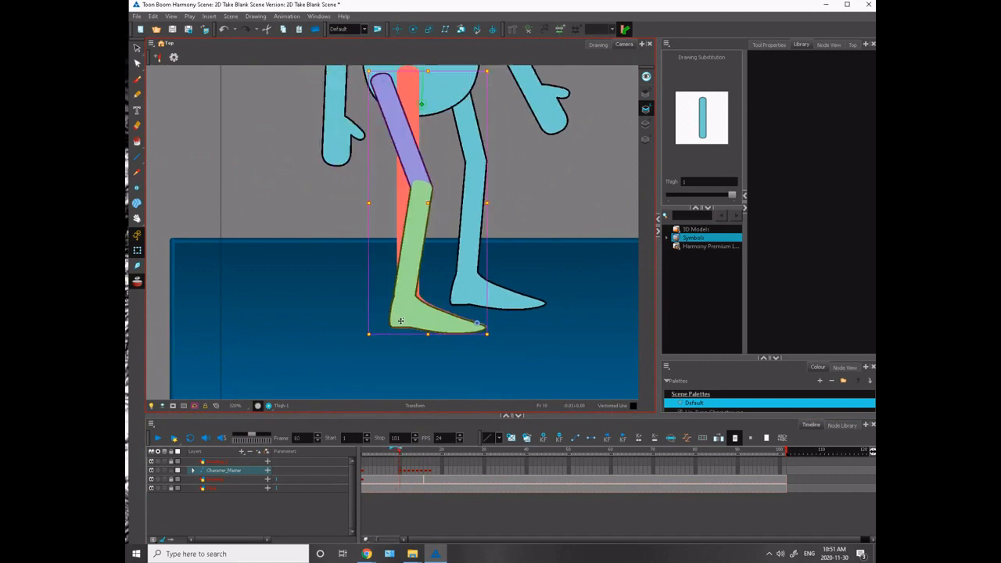
pyautogui.press(',')
pyautogui.press('.')
# - Nudge the near foot and thigh on frame 10 to bring the foot closer to the frame 9 footprint
pyautogui.click(400, 319)
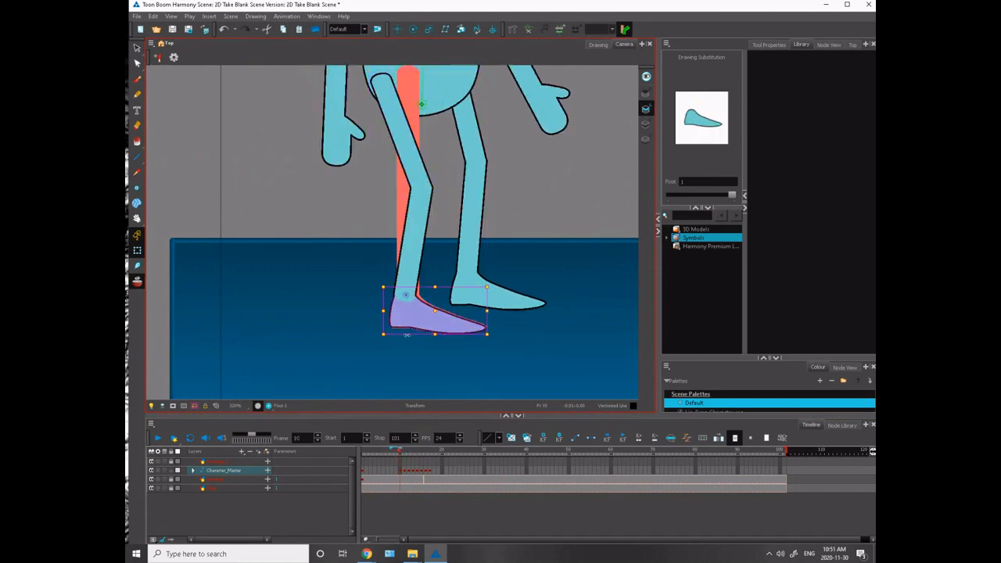
pyautogui.moveTo(433, 336); pyautogui.dragTo(433, 337)
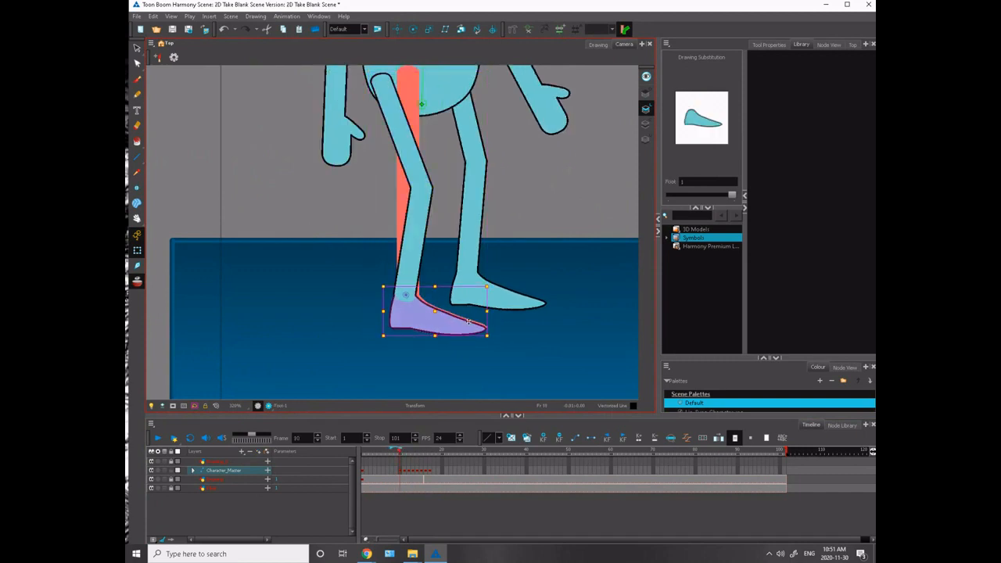
pyautogui.click(406, 178)
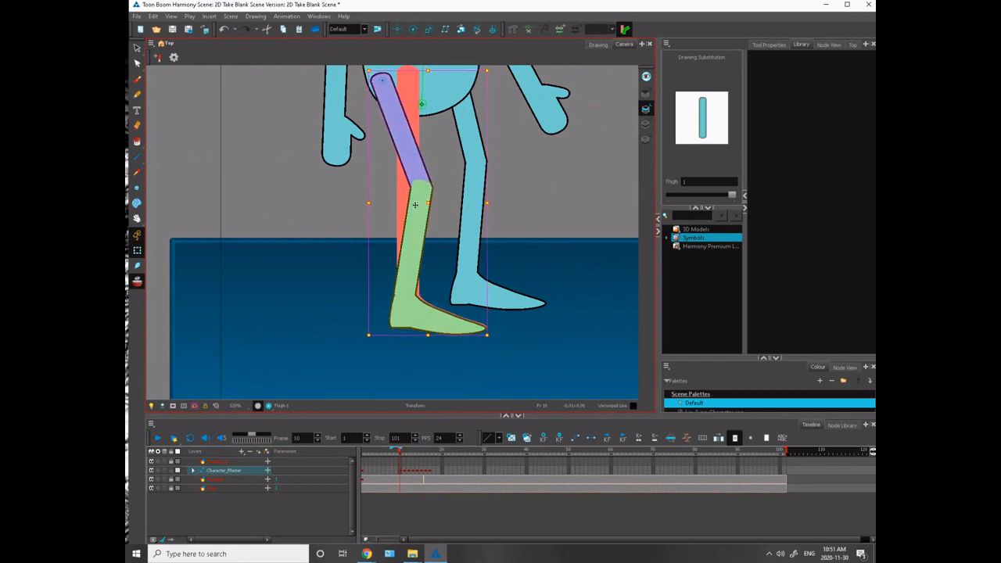
pyautogui.click(379, 269)
pyautogui.click(470, 323)
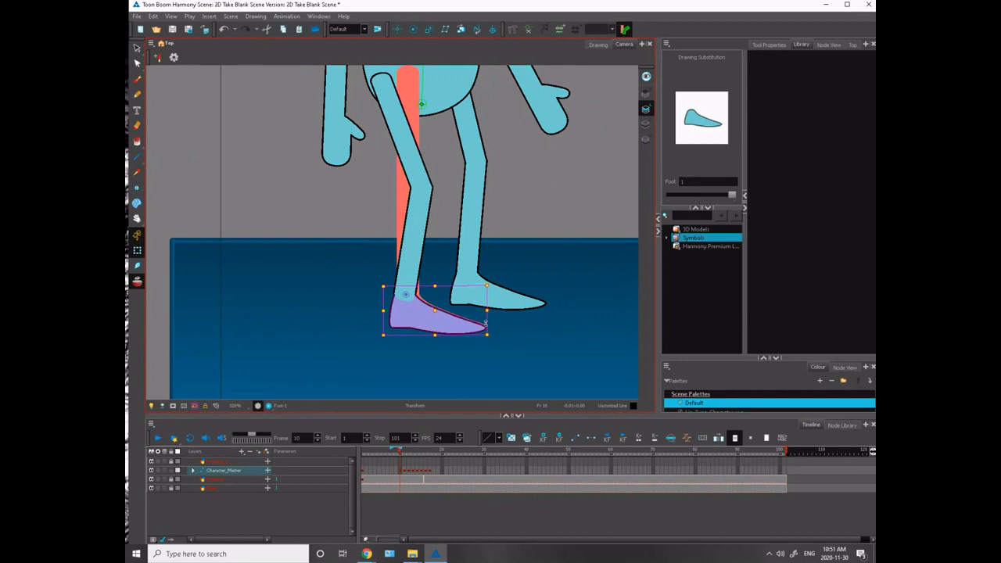
# - Fine-tune the near shin, foot and thigh on frame 10 until the heel and toe match the onion skin
pyautogui.click(358, 274)
pyautogui.click(401, 283)
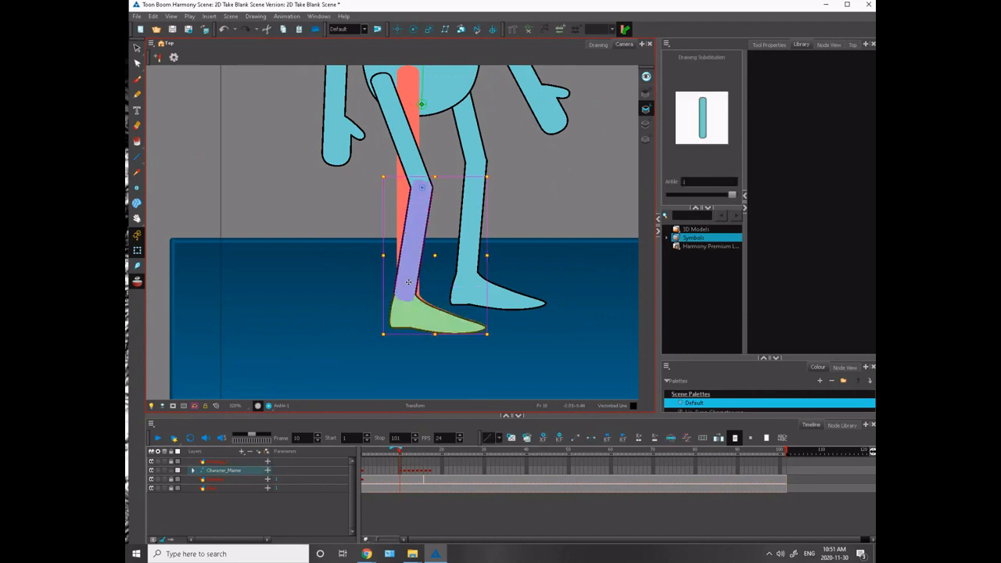
pyautogui.click(396, 318)
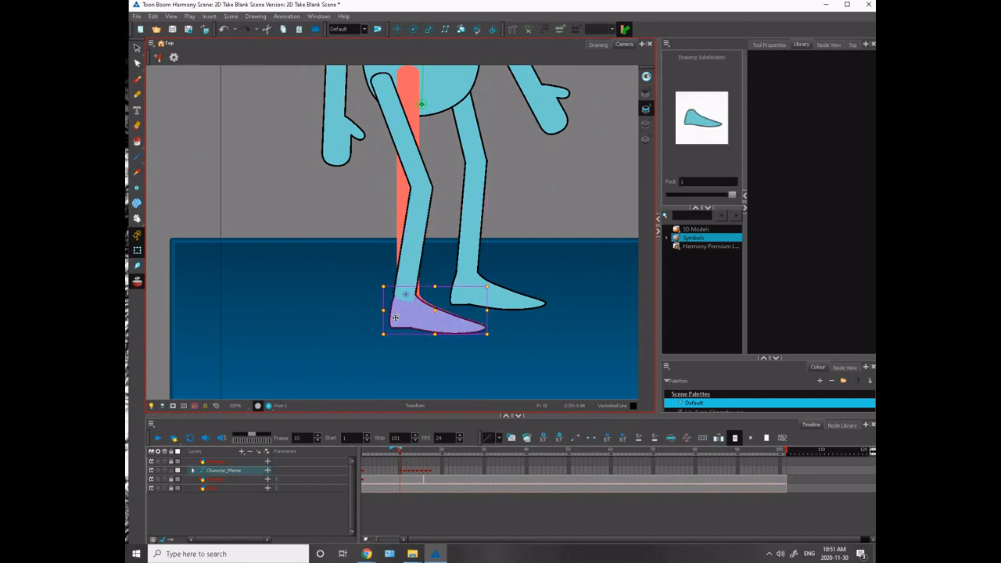
pyautogui.click(414, 154)
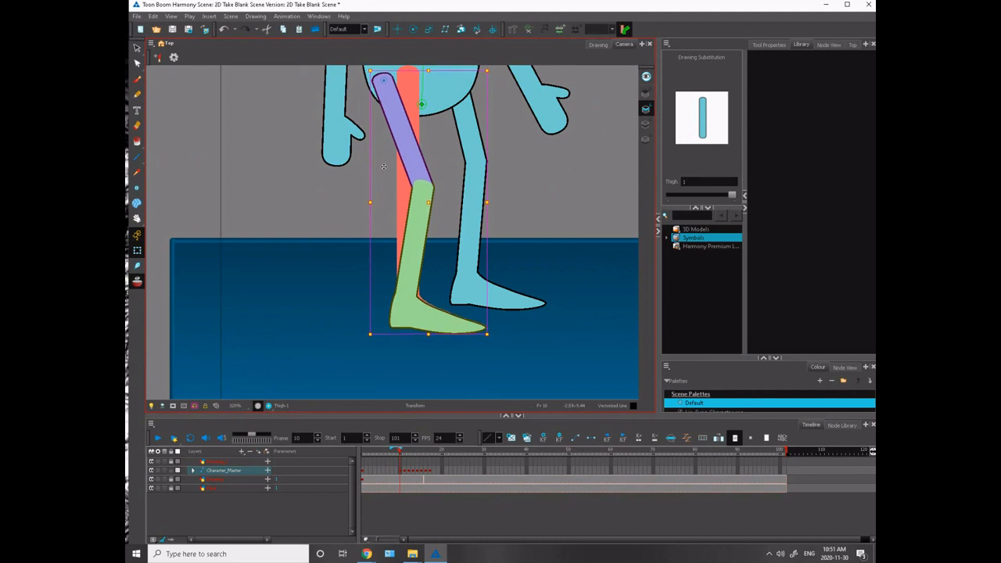
pyautogui.click(325, 179)
# - Nudge the whole upper body slightly down and forward over the bent legs on frame 10, checking against the neighbouring frames
pyautogui.moveTo(335, 178); pyautogui.dragTo(302, 344)
pyautogui.press('1')
pyautogui.press('1')
pyautogui.press('1')
pyautogui.press('1')
pyautogui.press('1')
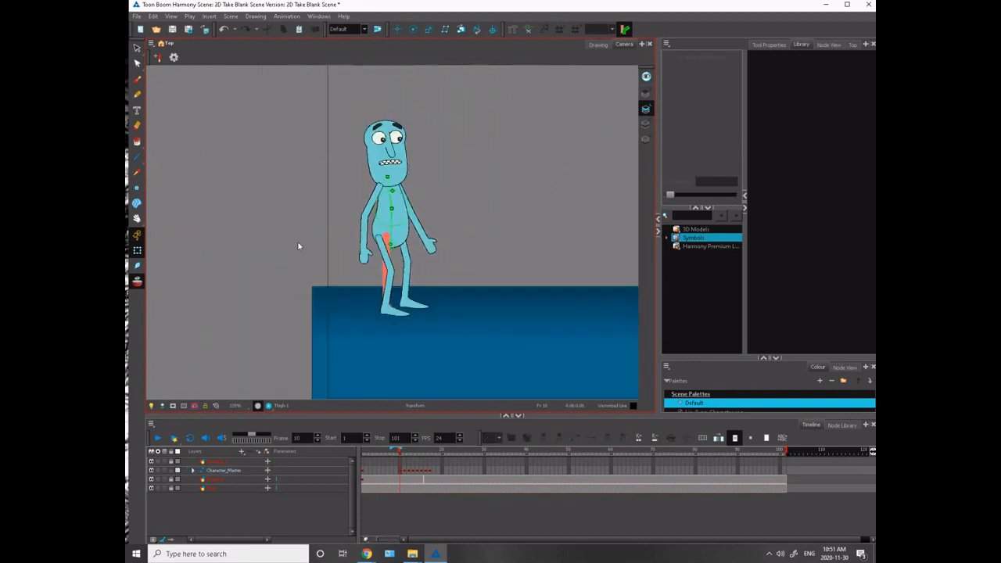
pyautogui.moveTo(302, 253); pyautogui.dragTo(313, 279)
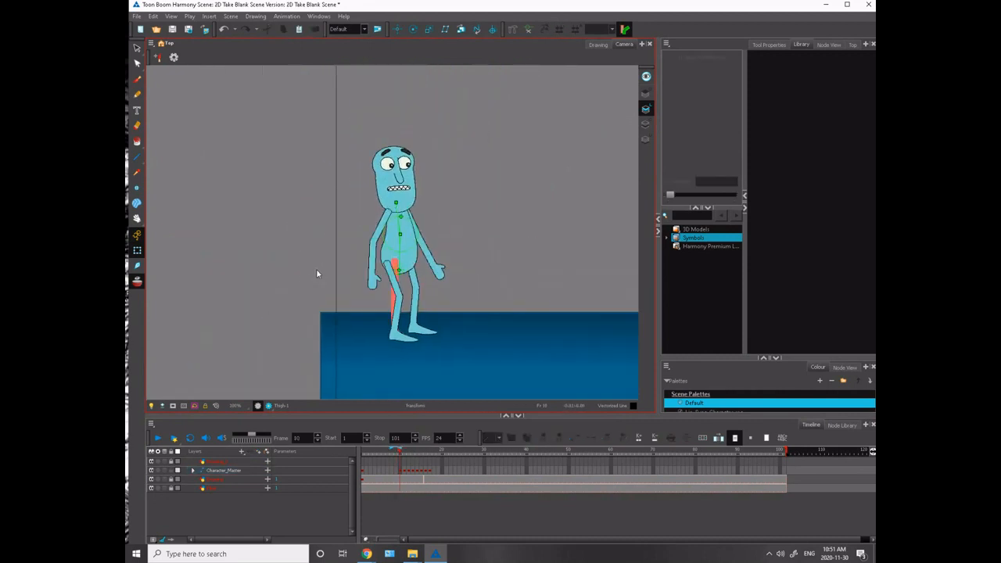
pyautogui.click(398, 270)
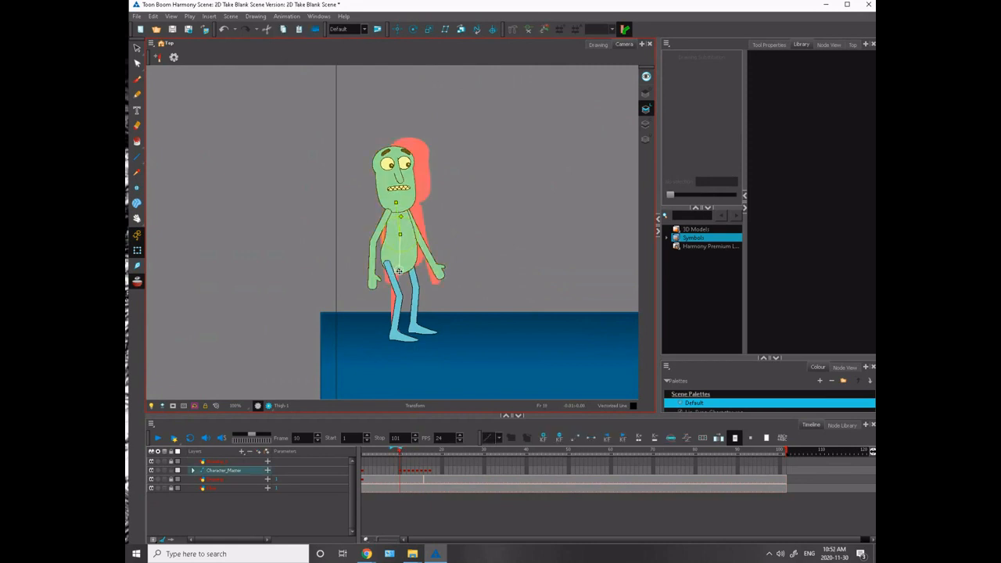
pyautogui.moveTo(399, 272); pyautogui.dragTo(400, 272)
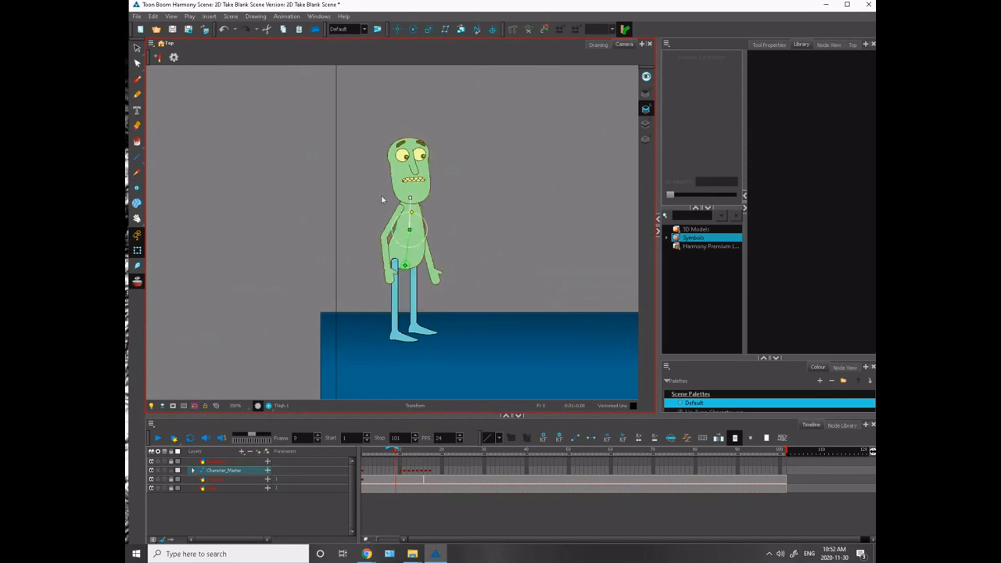
pyautogui.press('.')
pyautogui.press('.')
pyautogui.press('.')
pyautogui.press('.')
pyautogui.press('.')
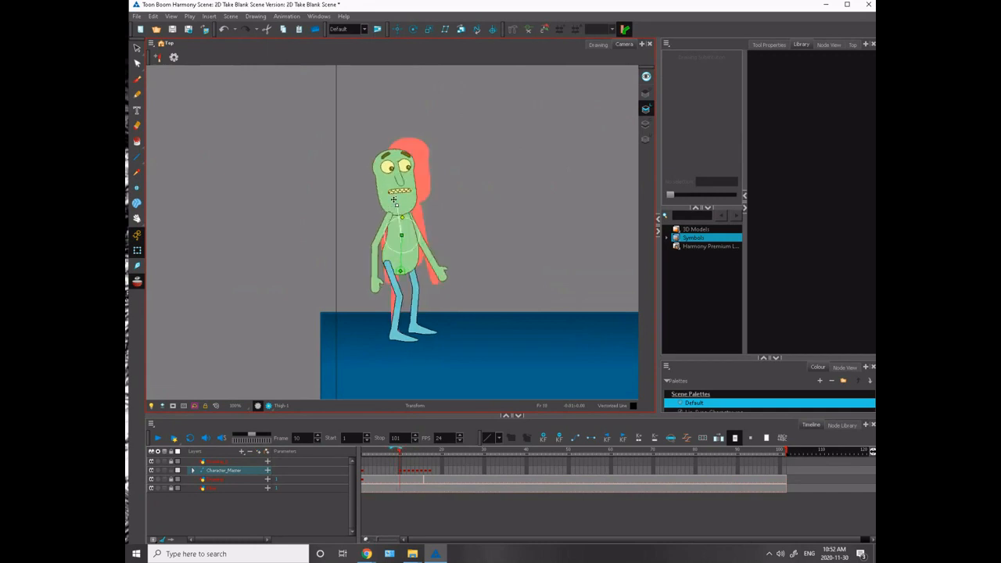
# - Rotate the head slightly on frame 10 and review the pose against frames 9 and 11
pyautogui.click(394, 203)
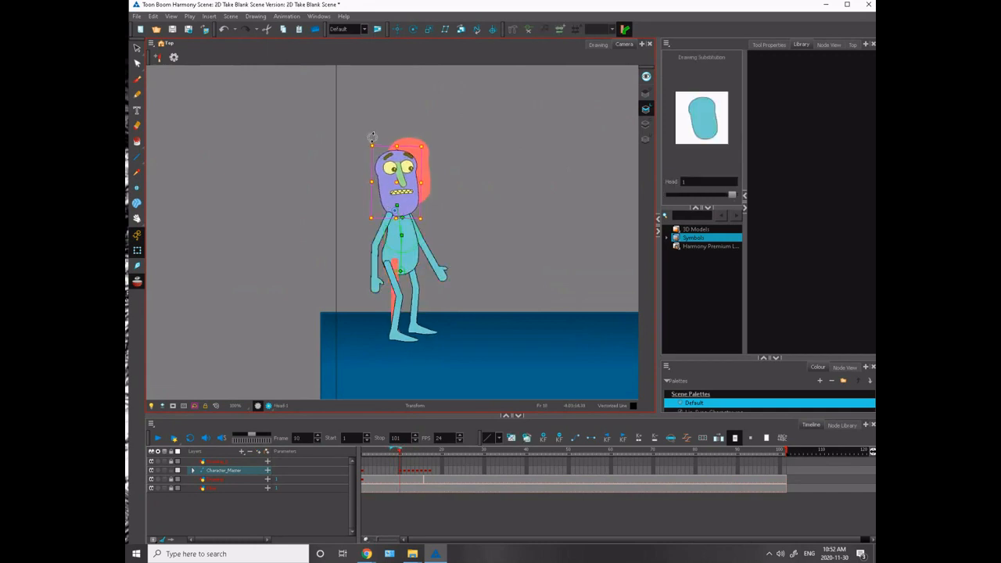
pyautogui.press('.')
pyautogui.press('.')
pyautogui.press('.')
pyautogui.press('.')
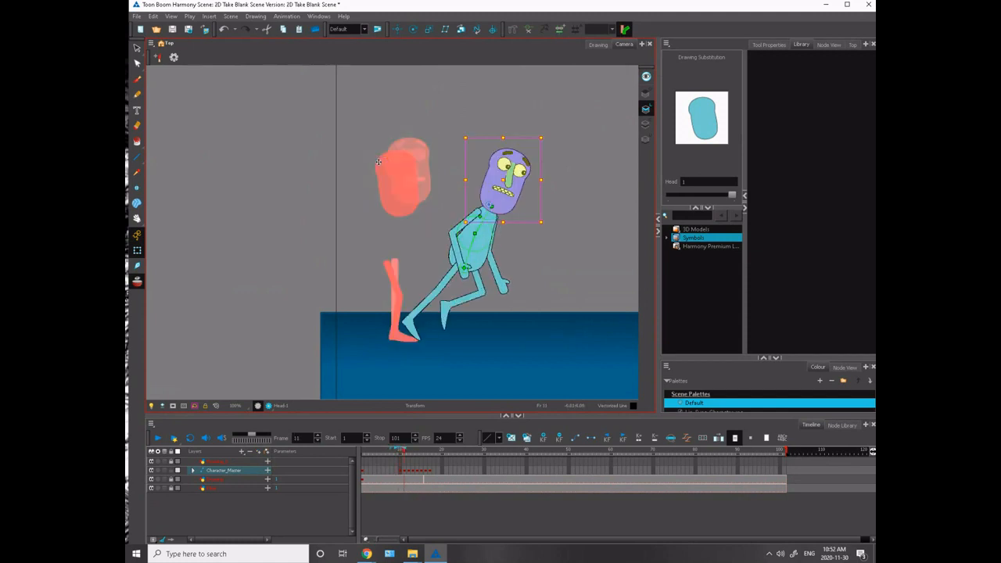
pyautogui.press('.')
pyautogui.press('.')
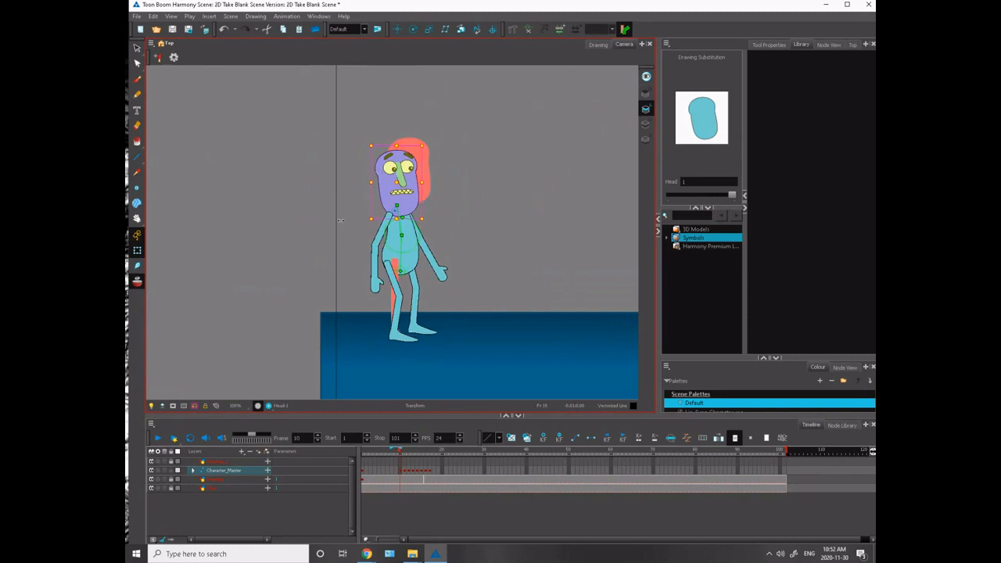
# - Swap the near eye on frame 10 to the closed "happy" drawing
pyautogui.press('2')
pyautogui.press('2')
pyautogui.press('2')
pyautogui.moveTo(319, 202); pyautogui.dragTo(277, 381)
pyautogui.press('Escape')
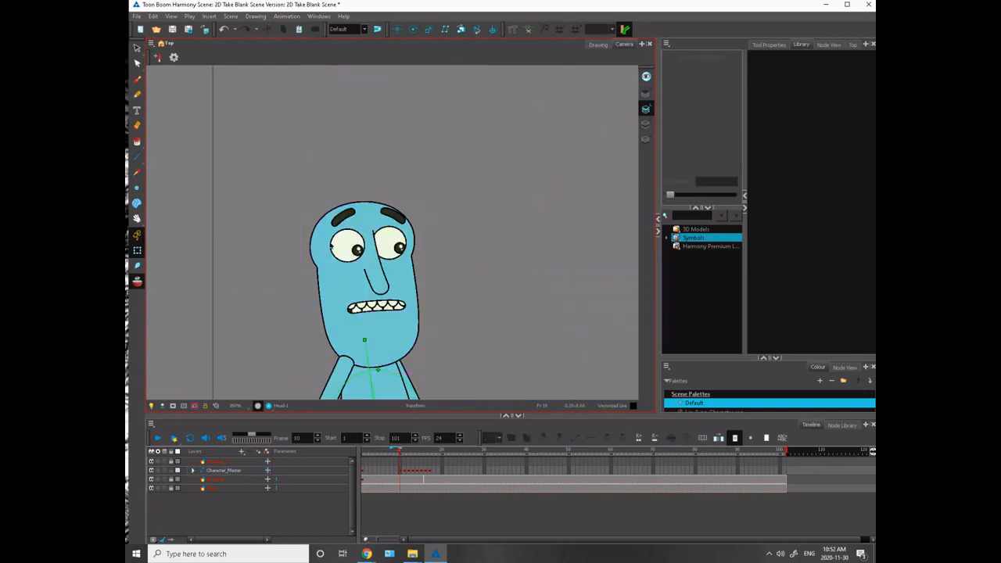
pyautogui.click(332, 245)
pyautogui.press('+')
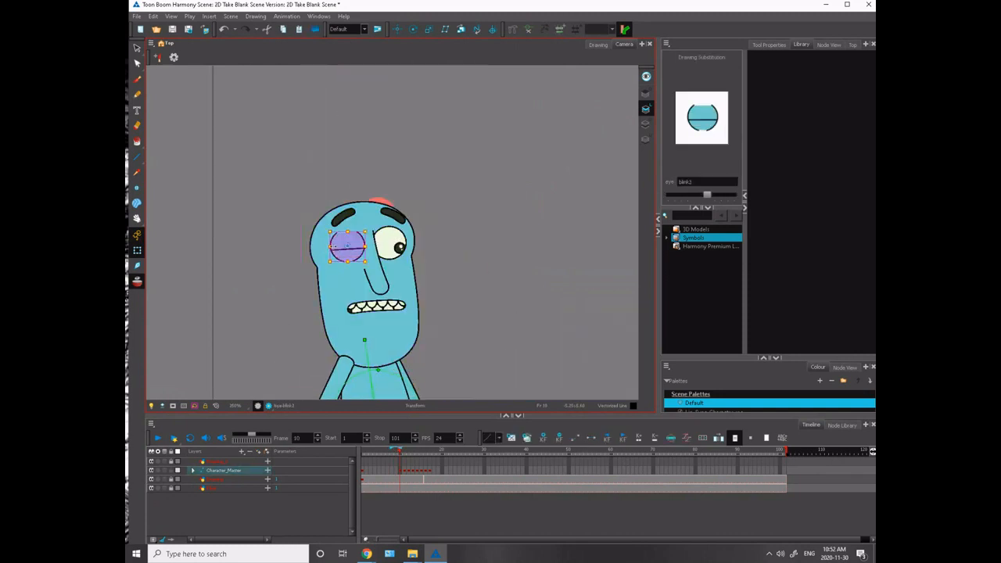
pyautogui.press('+')
pyautogui.press('+')
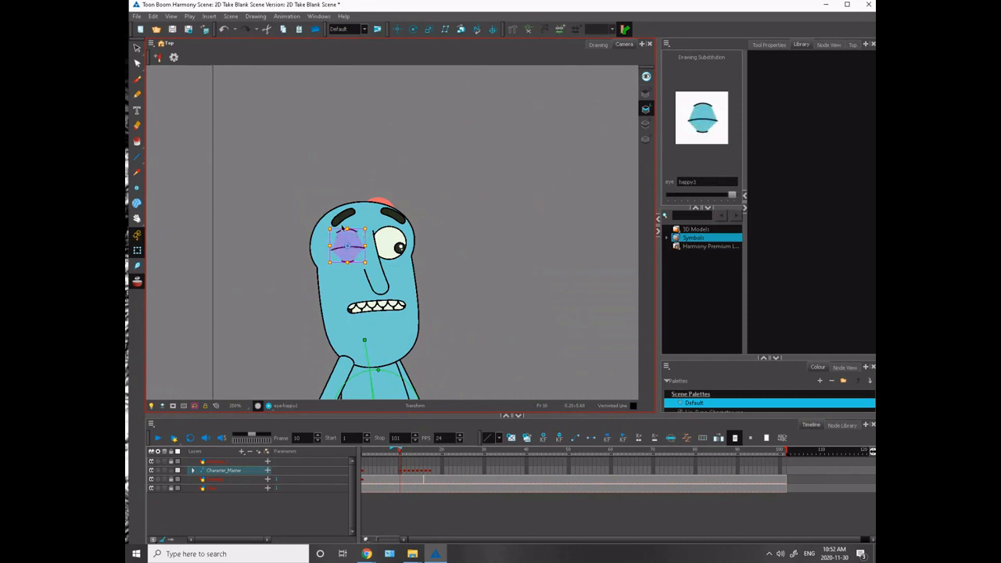
# - Swap the far eye on frame 10 to the matching closed "happy" drawing
pyautogui.click(381, 233)
pyautogui.press(']')
pyautogui.press(']')
pyautogui.press(']')
pyautogui.press(']')
pyautogui.press(']')
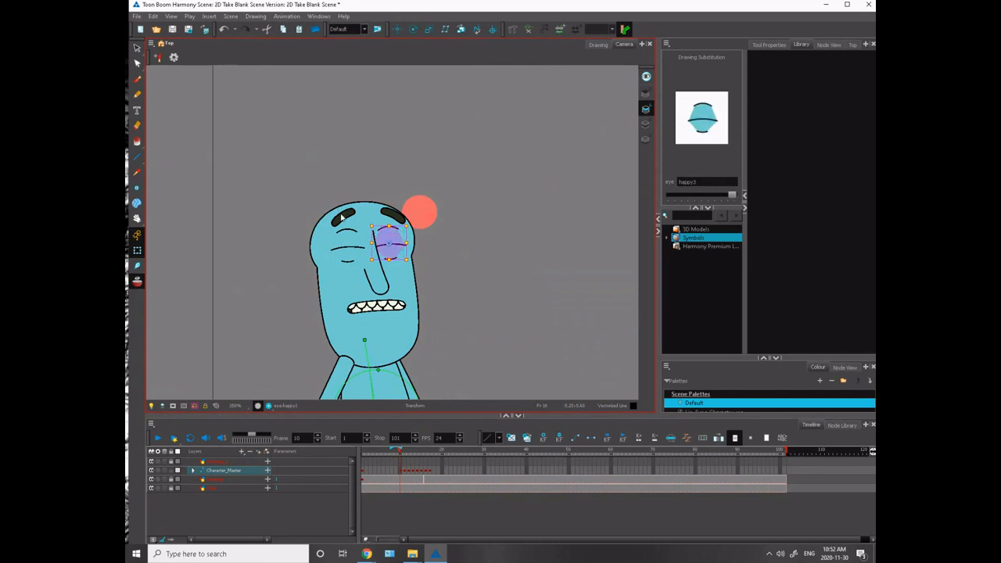
# - Change both eyebrows on frame 10 to the "Anger" drawing and lower them toward the closed eyes
pyautogui.click(344, 218)
pyautogui.press(']')
pyautogui.press(']')
pyautogui.moveTo(329, 204)
pyautogui.mouseDown()
pyautogui.moveTo(339, 183)
pyautogui.moveTo(342, 225)
pyautogui.moveTo(345, 193)
pyautogui.moveTo(383, 224)
pyautogui.mouseUp()
pyautogui.click(389, 214)
pyautogui.press(']')
pyautogui.press(']')
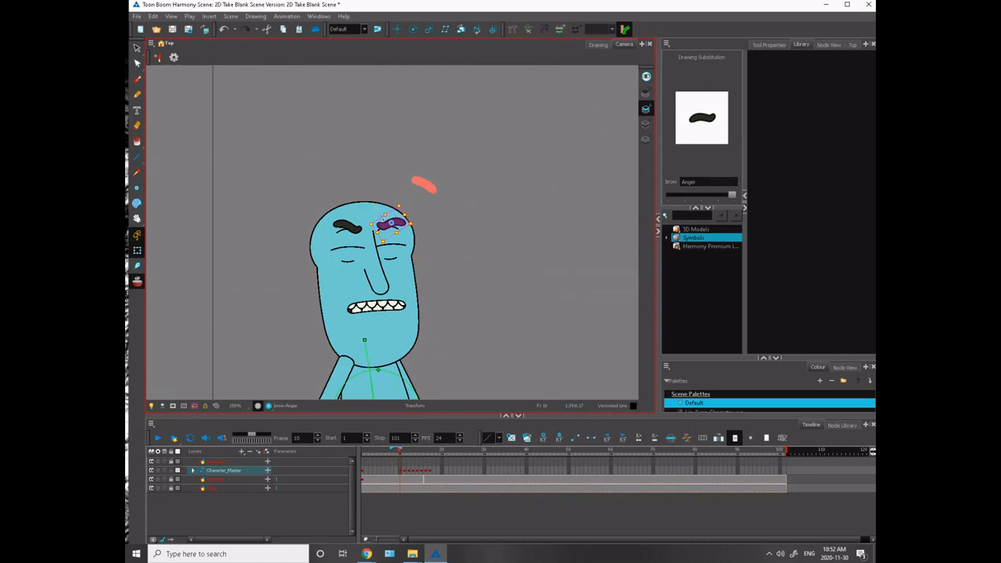
# - Select the group holding all facial features on frame 10 and nudge it slightly down on the head
pyautogui.click(373, 258)
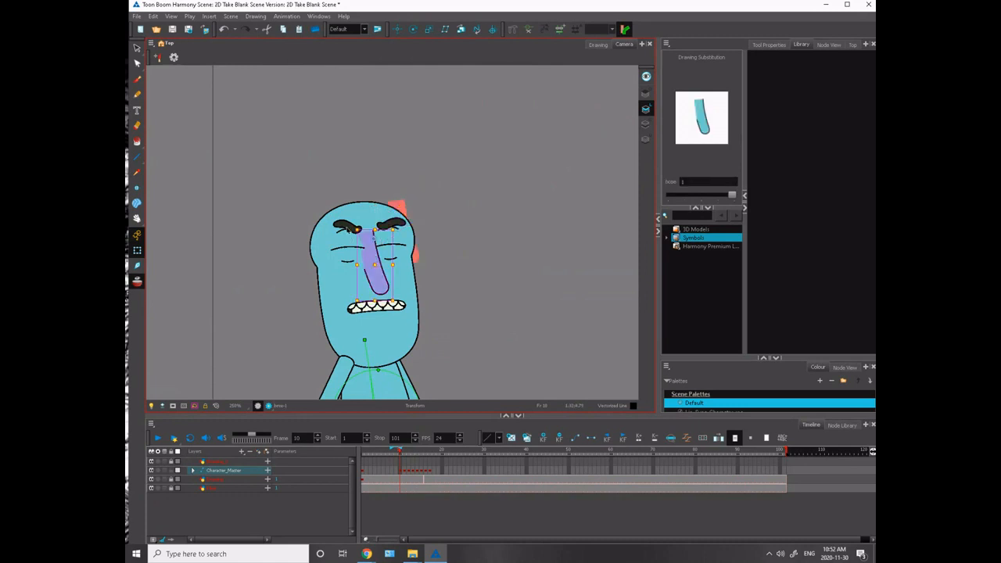
pyautogui.press('b')
pyautogui.moveTo(375, 278); pyautogui.dragTo(376, 284)
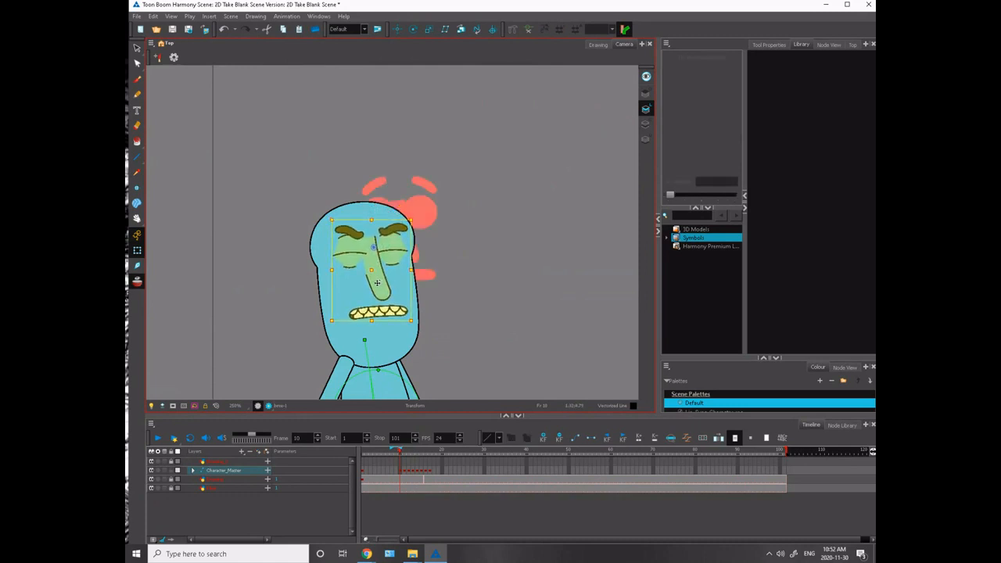
pyautogui.press('1')
pyautogui.press('1')
pyautogui.press('1')
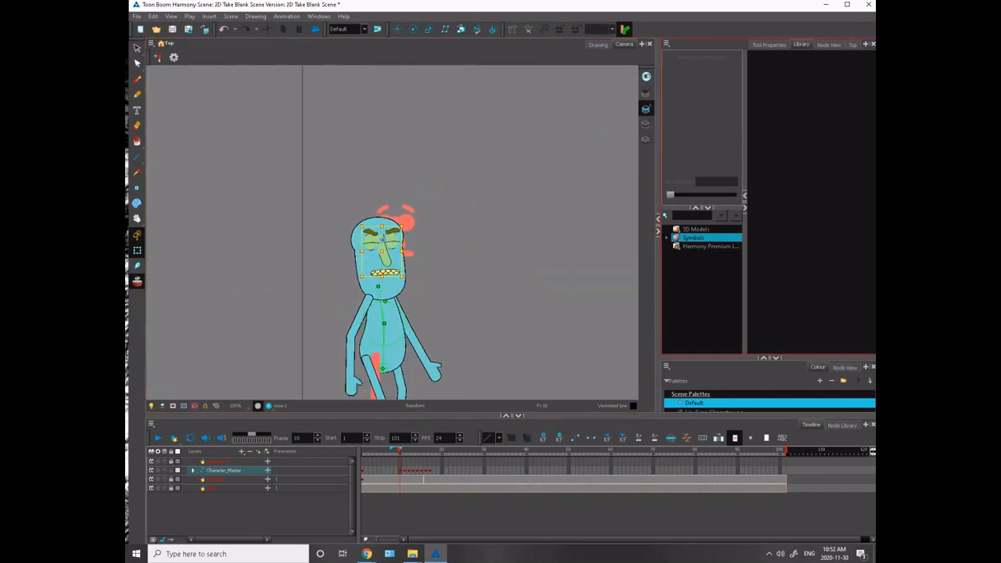
# - Flip between frames 9, 10 and 11 to examine how the anticipation pose leads into the run
pyautogui.hotkey('alt', 'Tab')
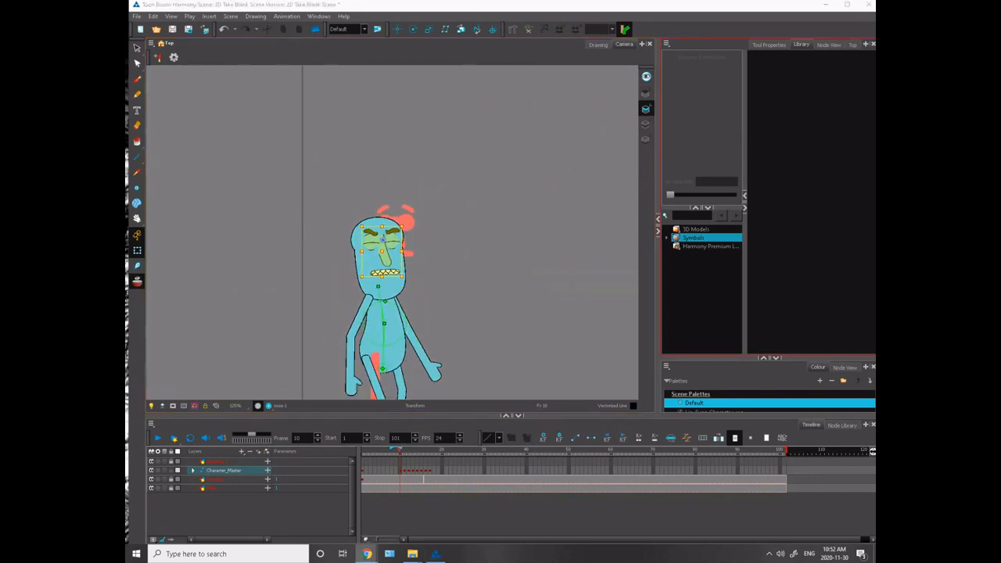
pyautogui.click(303, 228)
pyautogui.press('1')
pyautogui.press('1')
pyautogui.press('1')
pyautogui.press('space')
pyautogui.moveTo(314, 267); pyautogui.dragTo(302, 256)
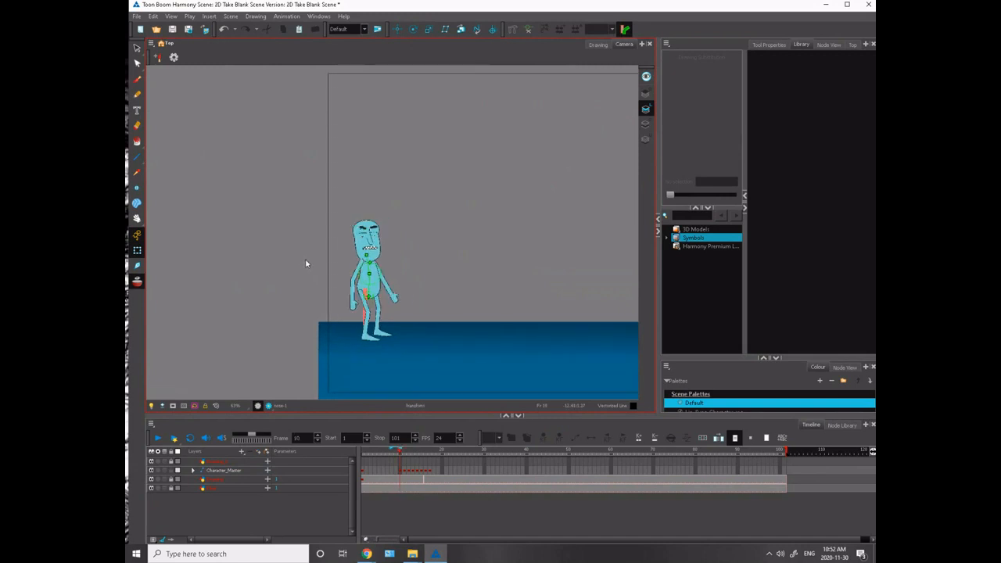
pyautogui.press('.')
pyautogui.press(',')
pyautogui.press(',')
pyautogui.press('.')
pyautogui.press('.')
pyautogui.press(',')
pyautogui.press('.')
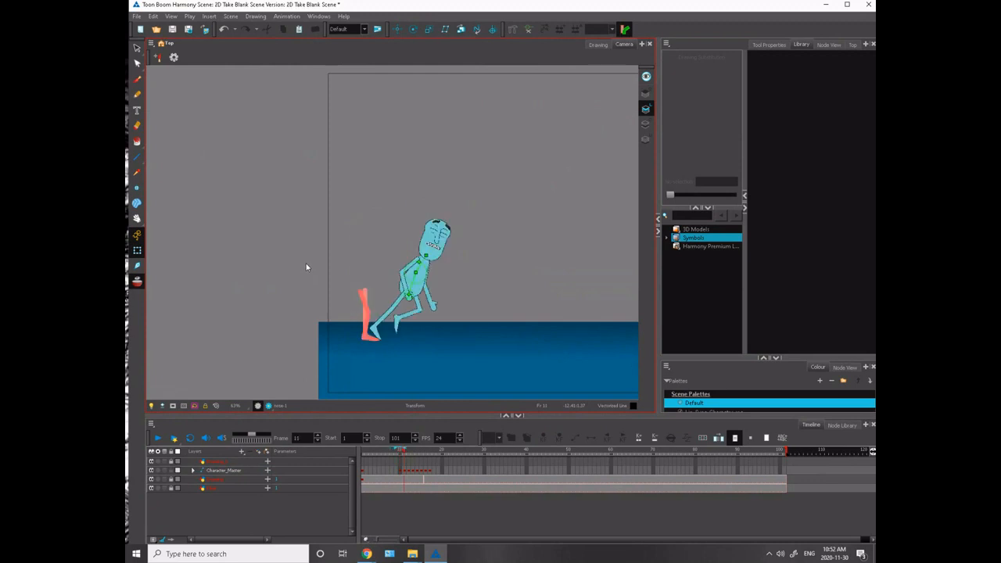
pyautogui.press(',')
pyautogui.press(',')
pyautogui.press('.')
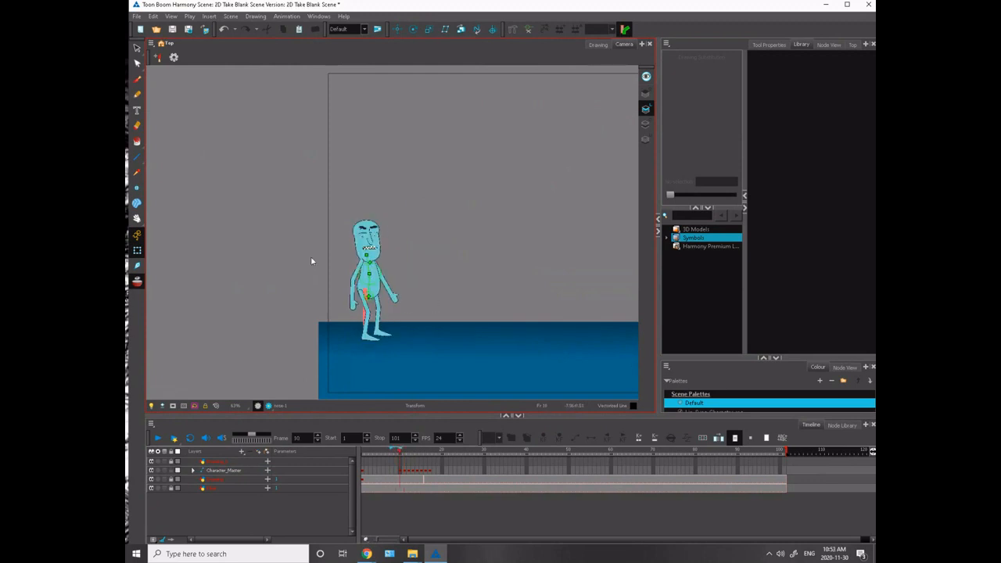
pyautogui.press('.')
pyautogui.press(',')
pyautogui.press('.')
pyautogui.press(',')
pyautogui.press('.')
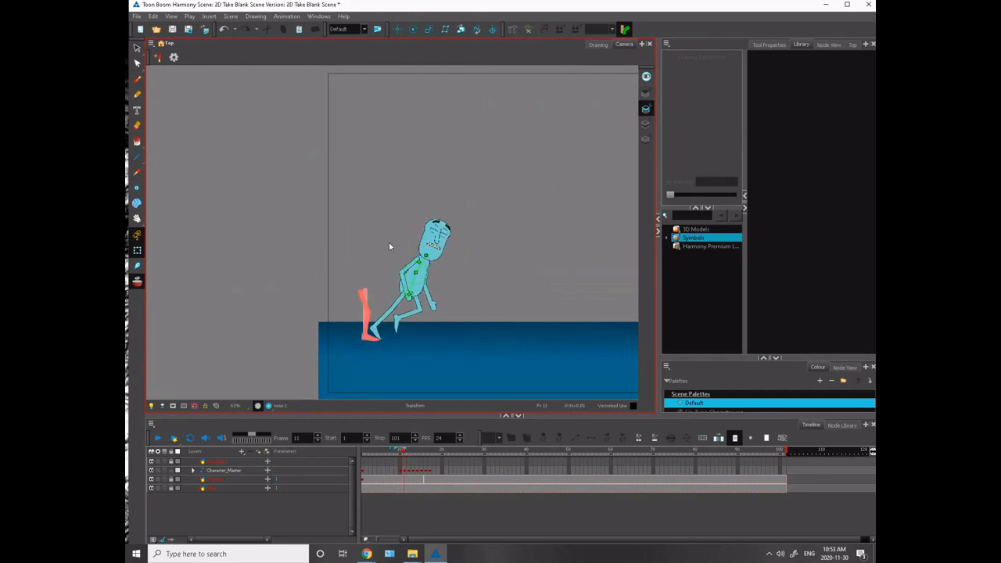
# - Swap both closed eyes on frame 11 to the open "happy1" drawing
pyautogui.scroll(4, 389, 246)
pyautogui.moveTo(321, 261); pyautogui.dragTo(196, 266)
pyautogui.click(373, 210)
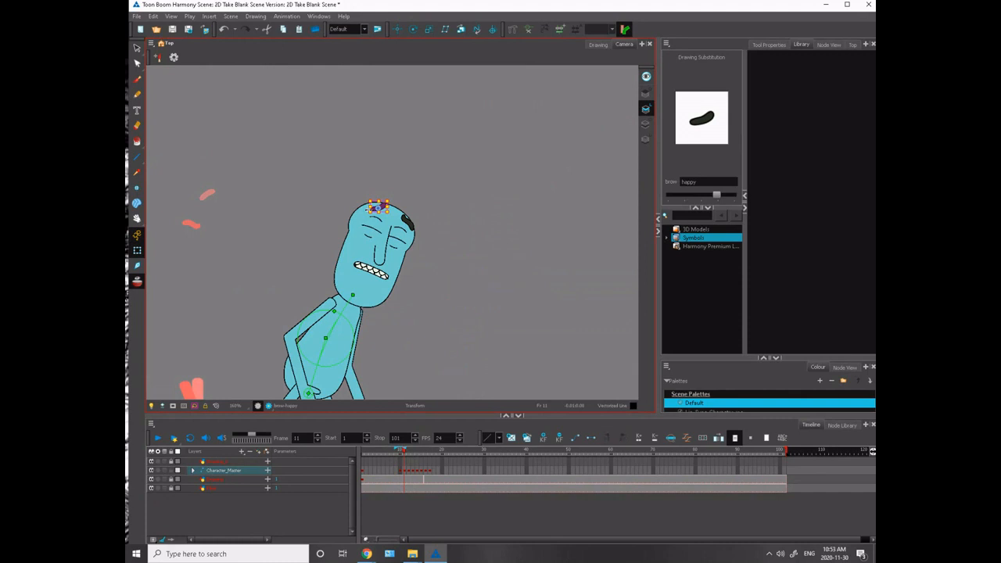
pyautogui.click(406, 222)
pyautogui.press('[')
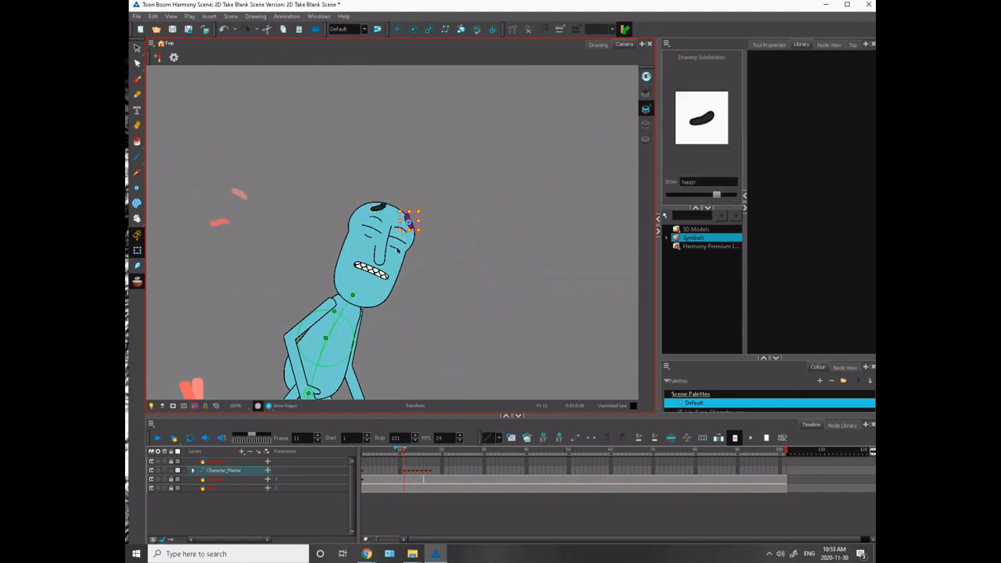
pyautogui.click(373, 234)
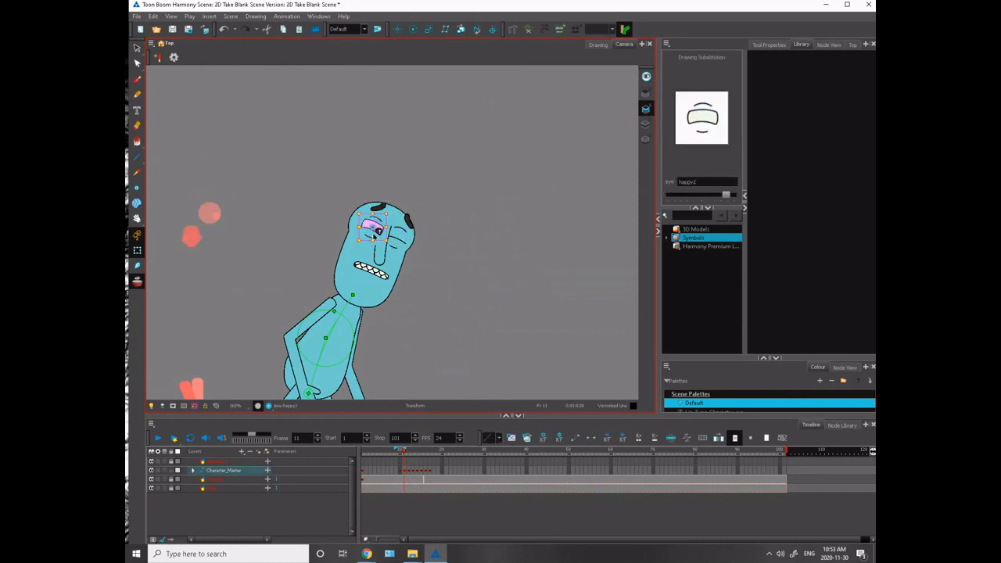
pyautogui.press('[')
pyautogui.press('[')
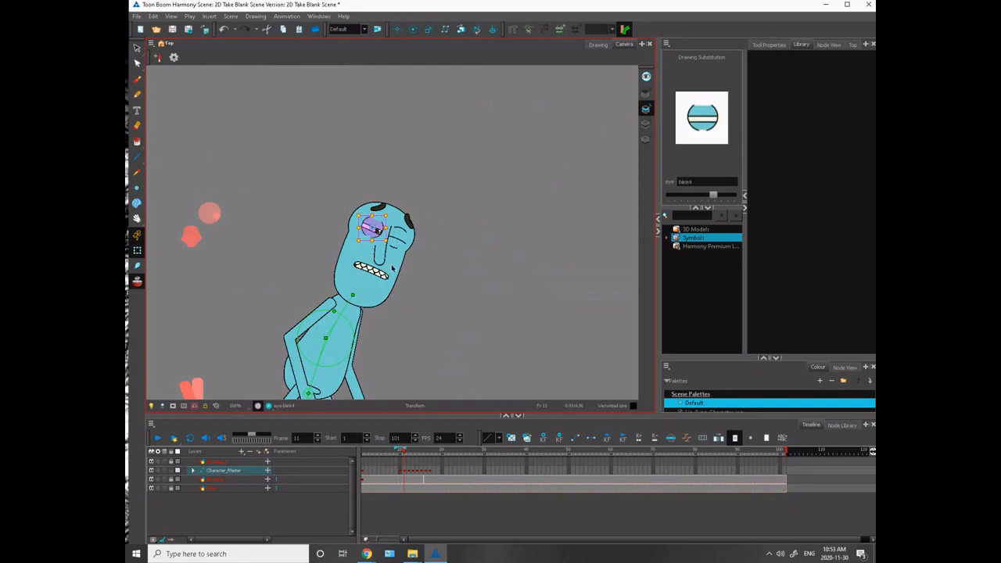
pyautogui.press(']')
pyautogui.press(']')
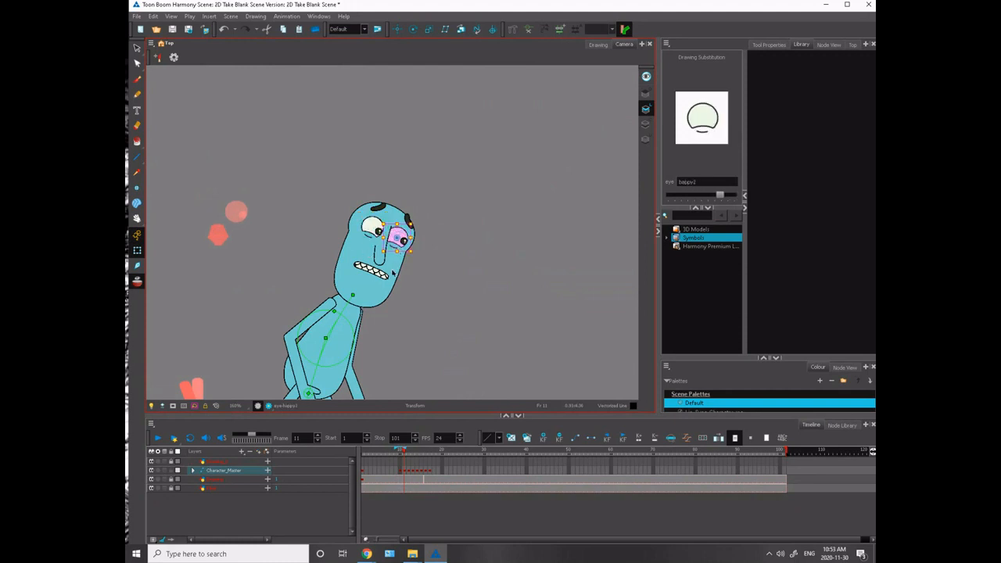
pyautogui.click(308, 222)
# - Step through frames 9 to 14 to check the expression change from the anticipation into the run
pyautogui.moveTo(251, 283)
pyautogui.mouseDown()
pyautogui.moveTo(227, 168)
pyautogui.moveTo(195, 176)
pyautogui.mouseUp()
pyautogui.press('2')
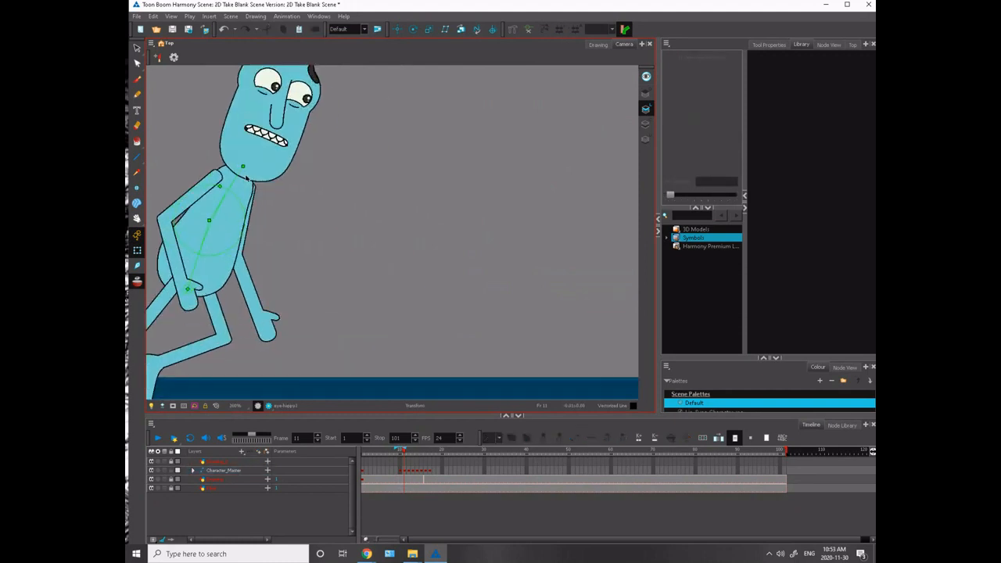
pyautogui.press('1')
pyautogui.press('1')
pyautogui.press('1')
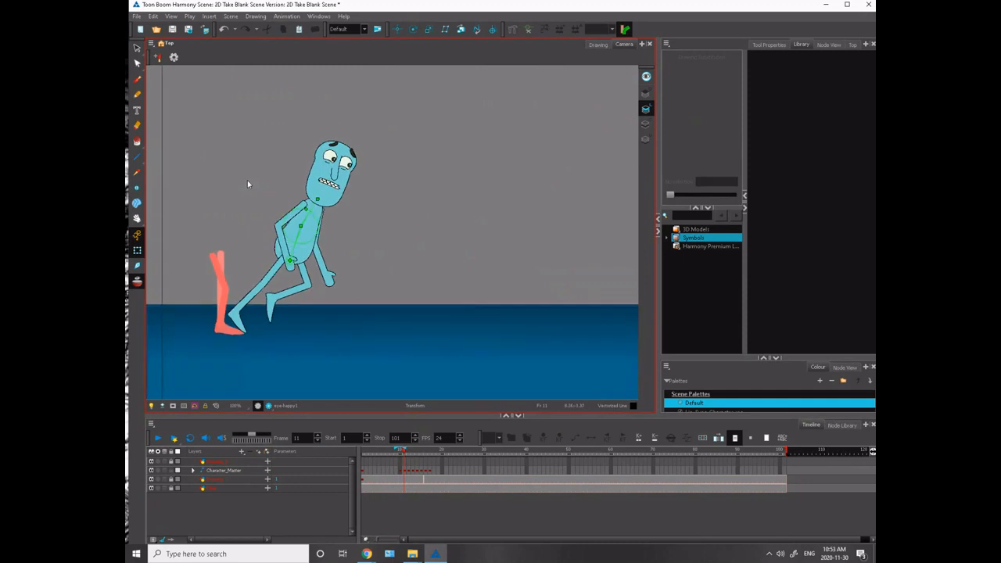
pyautogui.press('1')
pyautogui.moveTo(268, 198); pyautogui.dragTo(251, 213)
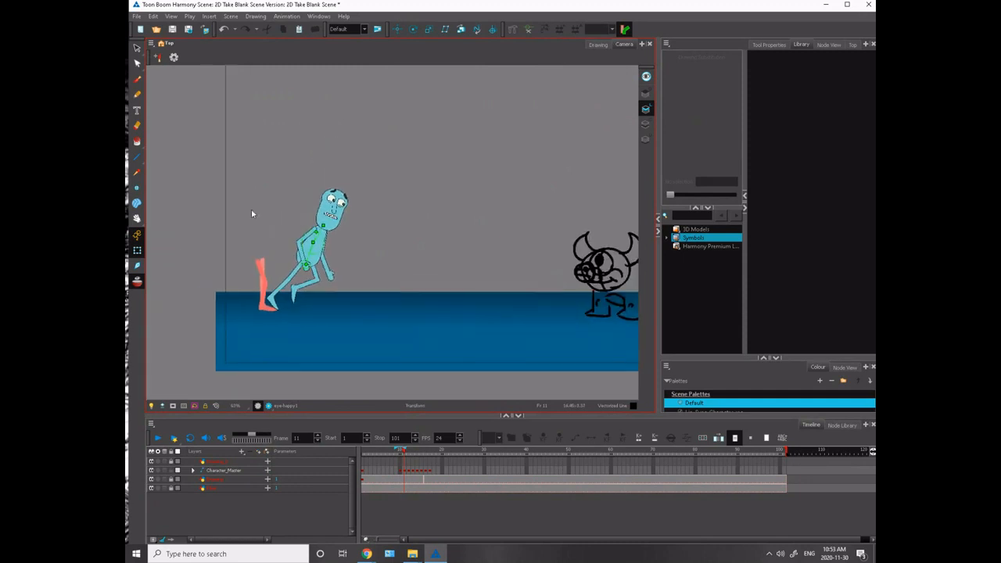
pyautogui.press(',')
pyautogui.press(',')
pyautogui.press('.')
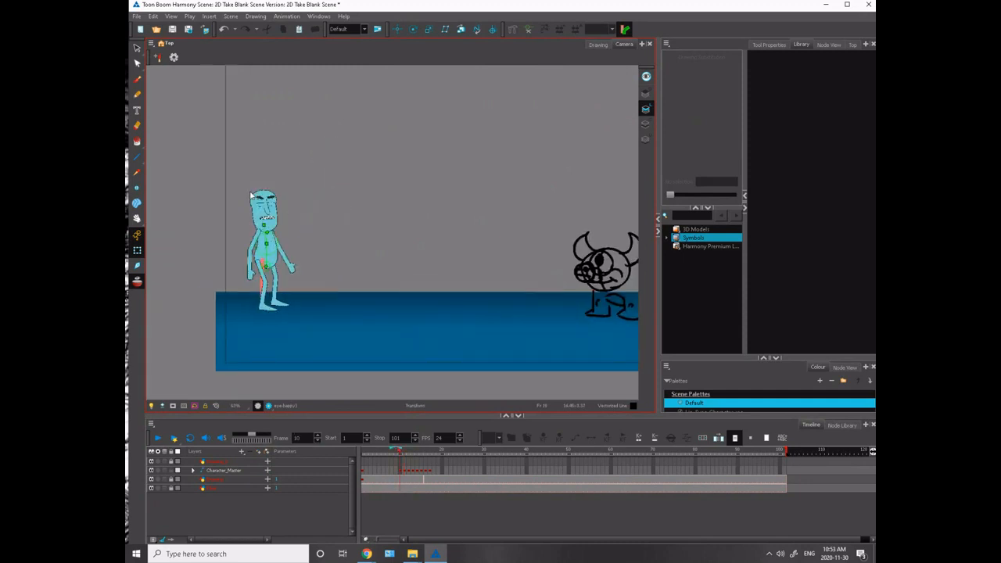
pyautogui.press('.')
pyautogui.press('.')
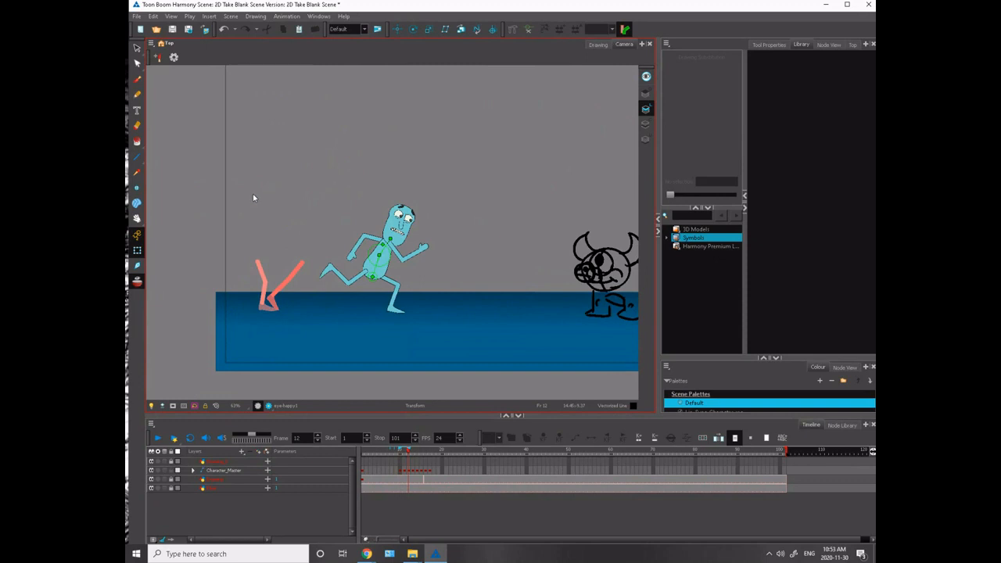
pyautogui.press('.')
pyautogui.press('.')
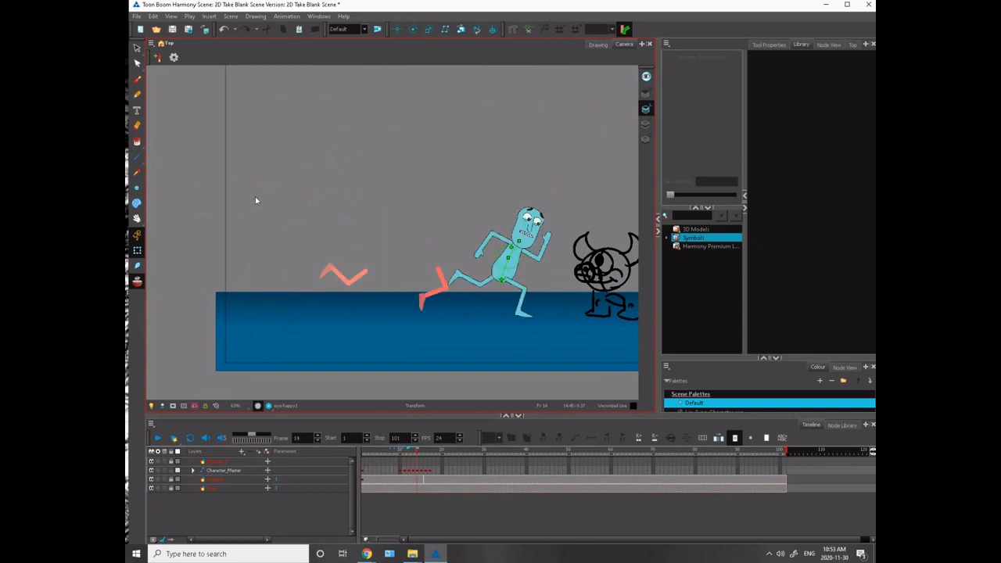
pyautogui.press(',')
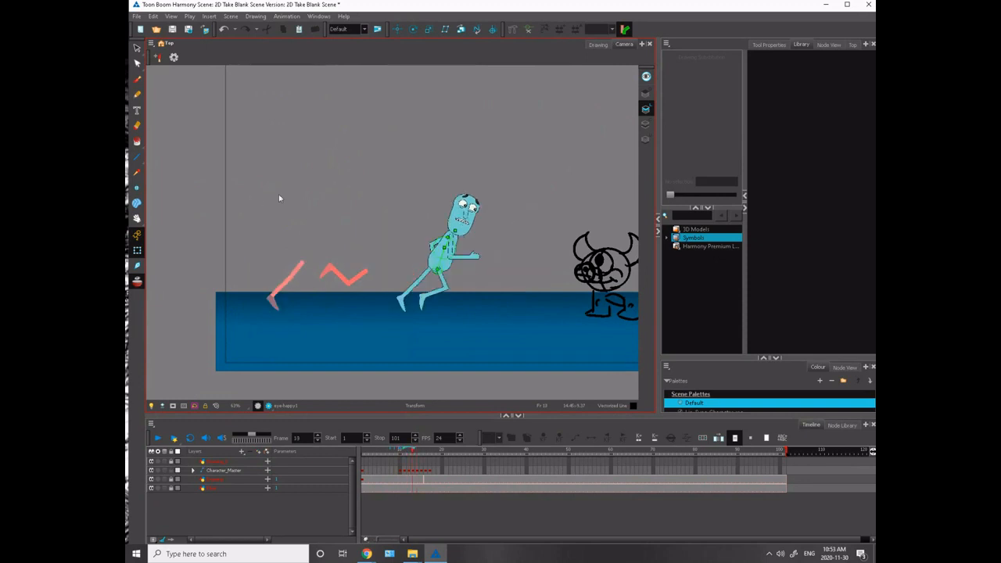
# - Inspect the pupils of both eyes on frame 13 up close
pyautogui.press('2')
pyautogui.press('2')
pyautogui.press('2')
pyautogui.press('2')
pyautogui.press('space')
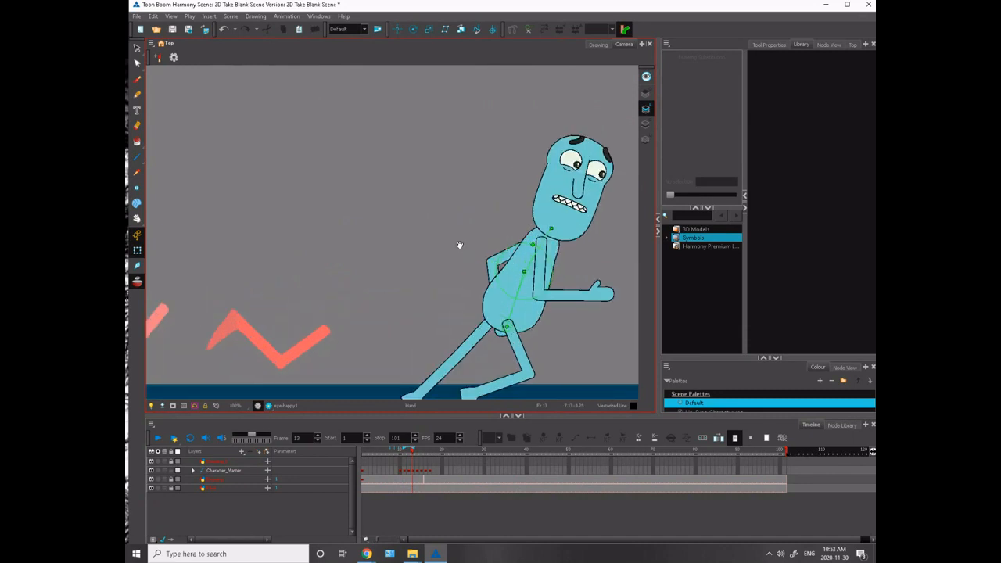
pyautogui.moveTo(461, 245); pyautogui.dragTo(202, 307)
pyautogui.click(338, 239)
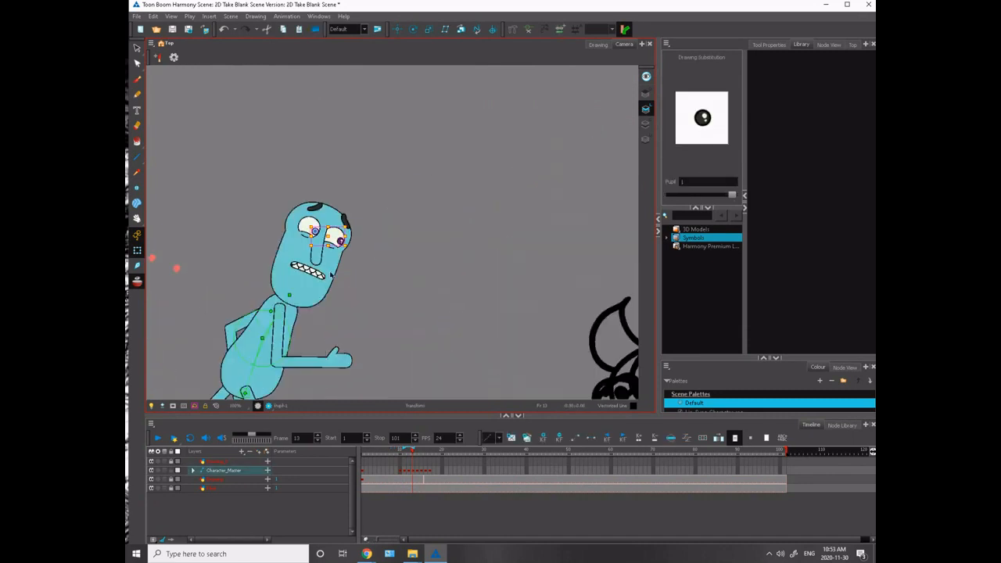
pyautogui.click(277, 208)
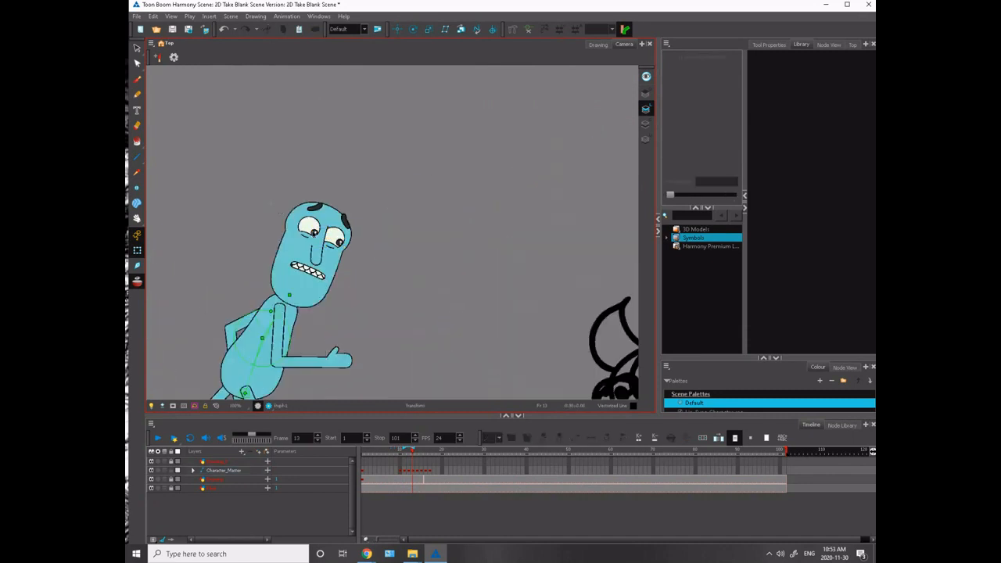
pyautogui.click(314, 233)
pyautogui.click(264, 205)
pyautogui.press('1')
pyautogui.press('1')
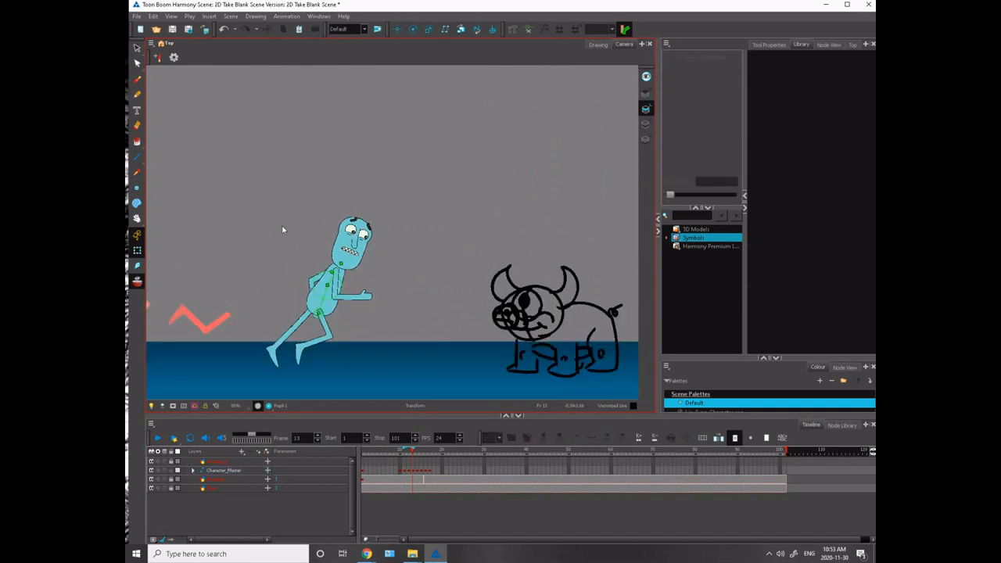
# - Flip through frames 12 to 15 to review the run poses as the character nears the monster
pyautogui.press(',')
pyautogui.press('.')
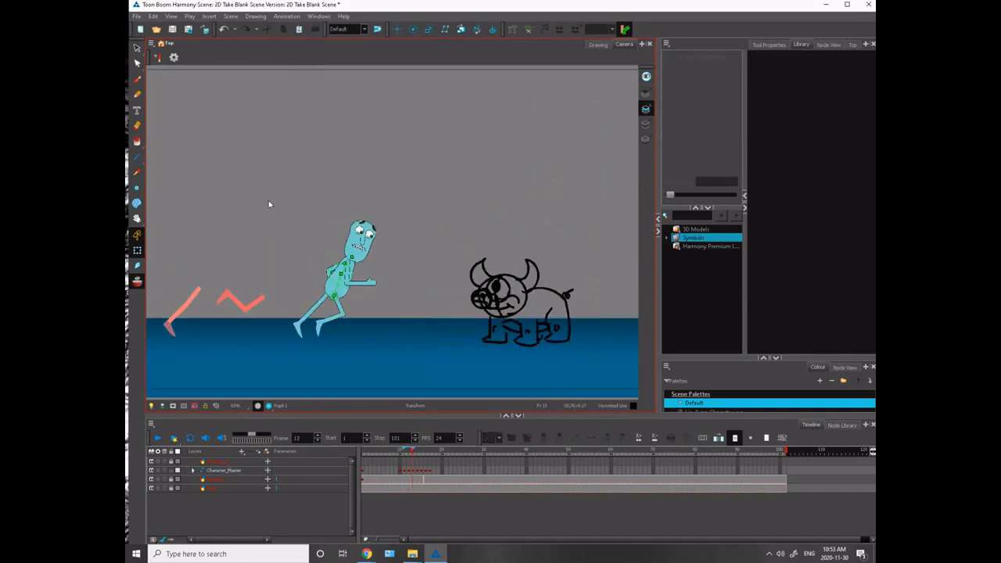
pyautogui.press(',')
pyautogui.press('.')
pyautogui.press('.')
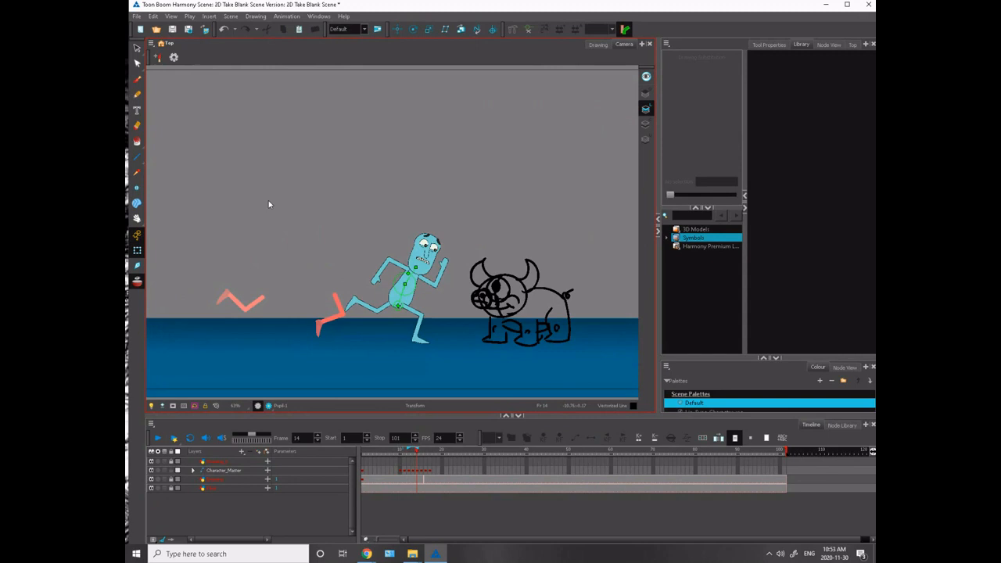
pyautogui.press('.')
pyautogui.press(',')
pyautogui.press(',')
pyautogui.press('.')
# - Turn off onion skinning and show the whole camera frame
pyautogui.click(137, 281)
pyautogui.press('2')
pyautogui.press('2')
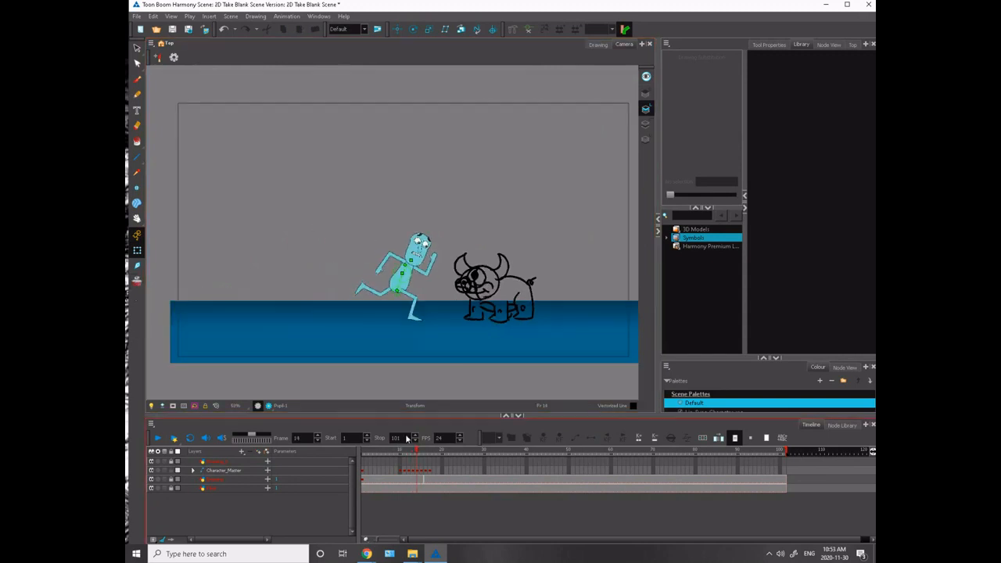
# - Examine the Character_Master keyframes at frames 9, 11 and 15 to review the timing of the run
pyautogui.click(397, 451)
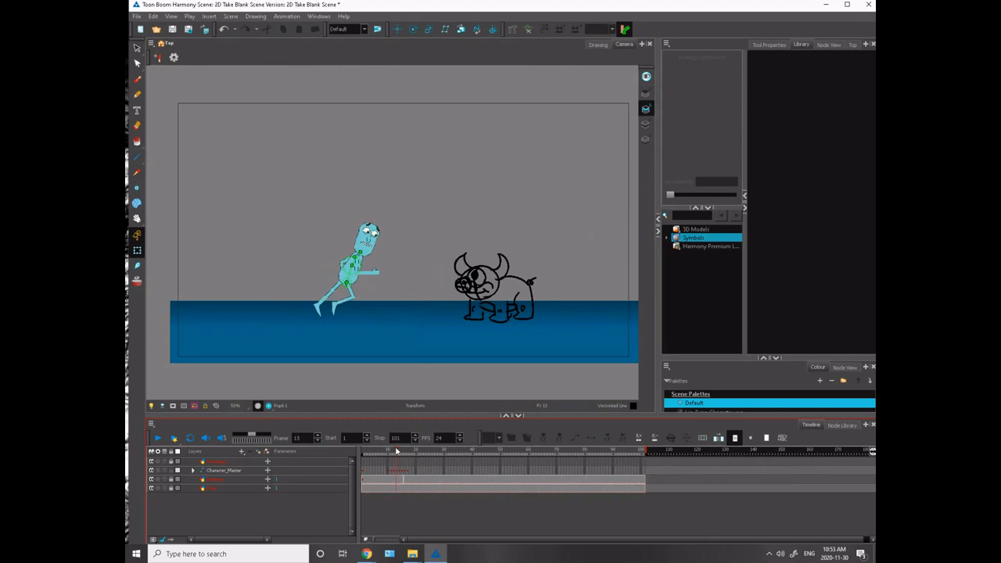
pyautogui.moveTo(396, 451); pyautogui.dragTo(391, 475)
pyautogui.click(404, 473)
pyautogui.click(408, 472)
pyautogui.click(403, 476)
pyautogui.click(386, 473)
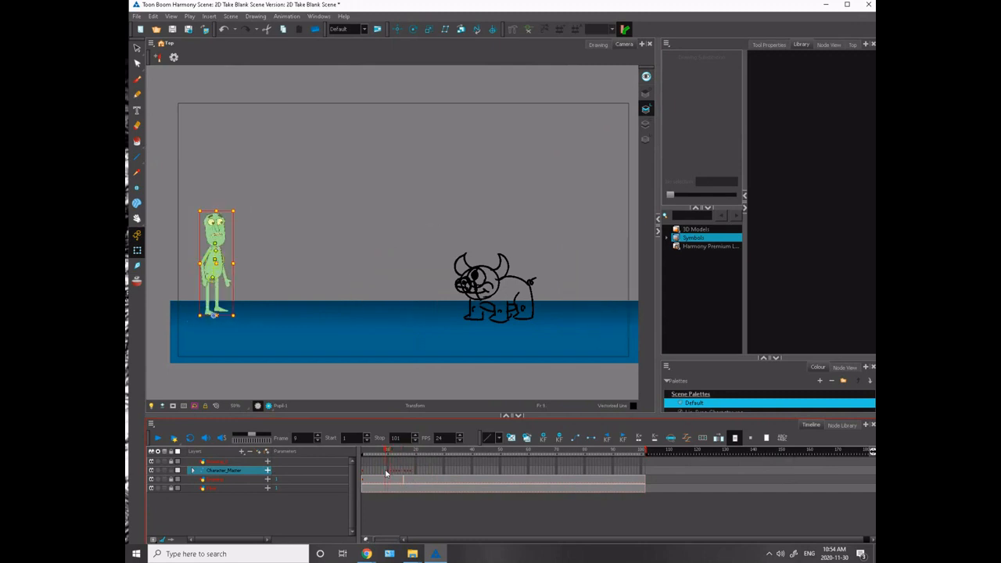
pyautogui.click(392, 473)
pyautogui.click(403, 474)
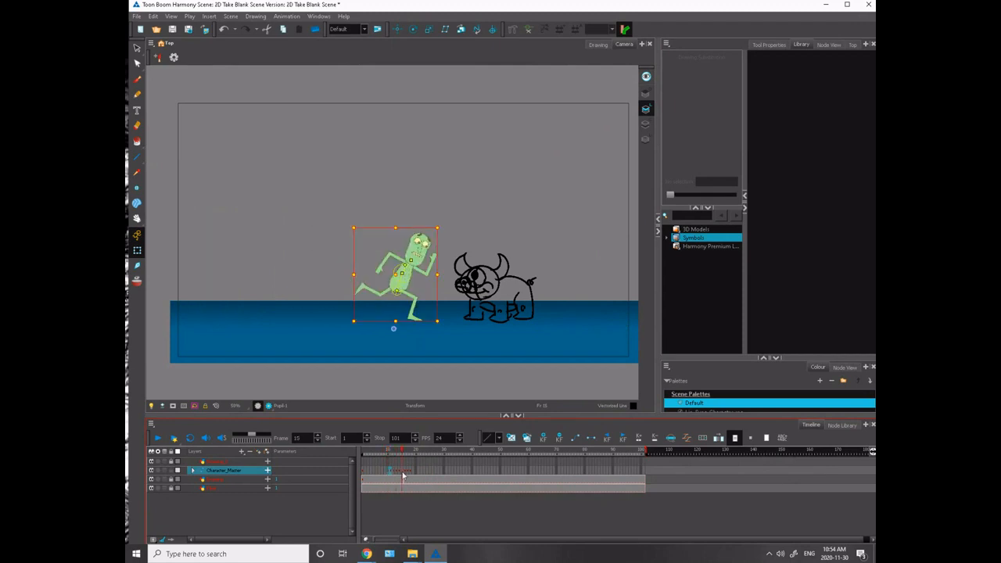
pyautogui.click(399, 476)
pyautogui.click(389, 475)
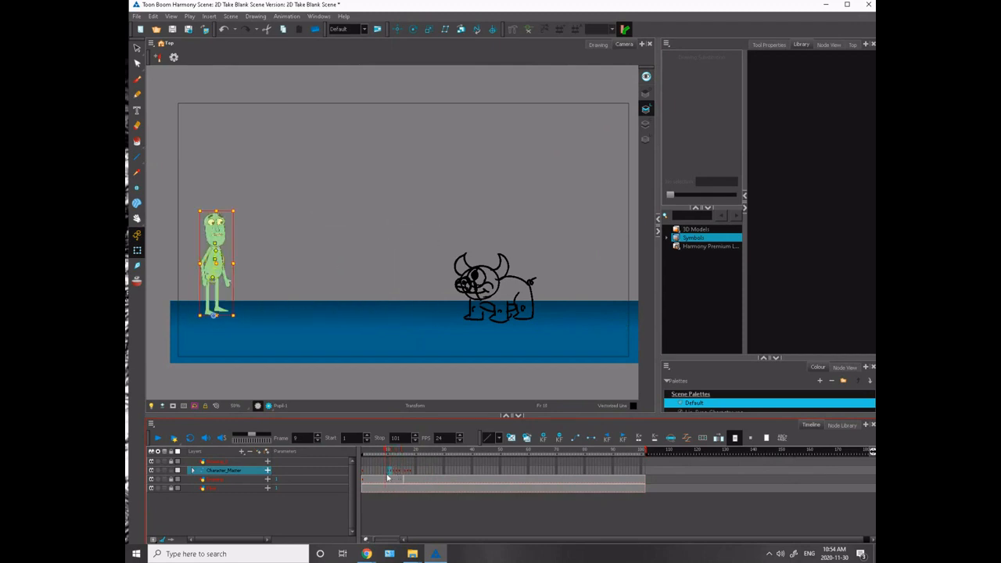
pyautogui.click(391, 476)
pyautogui.click(244, 380)
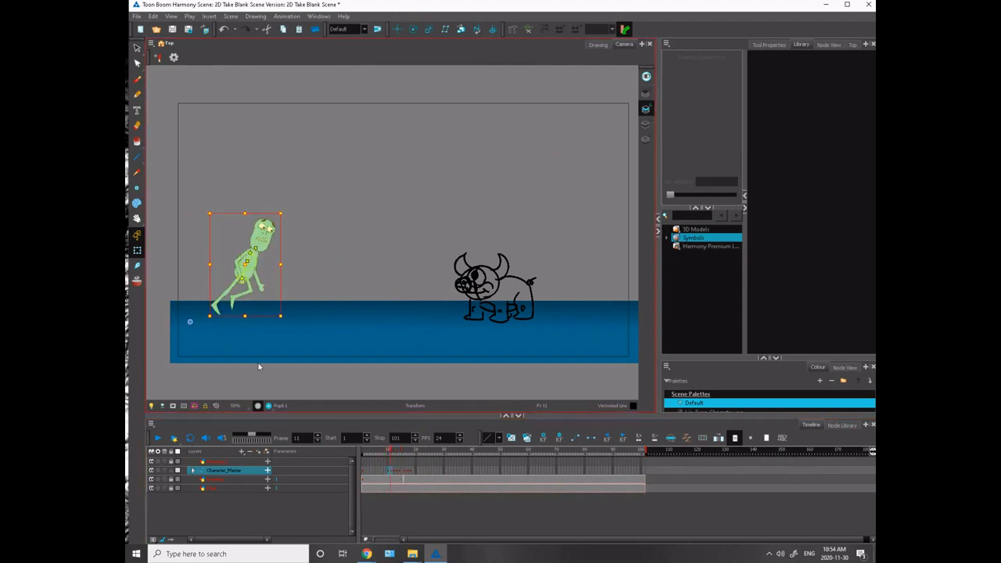
# - Compare the frame 10 anticipation with the frame 11 push-off and the crouch on frame 16
pyautogui.click(388, 470)
pyautogui.click(387, 469)
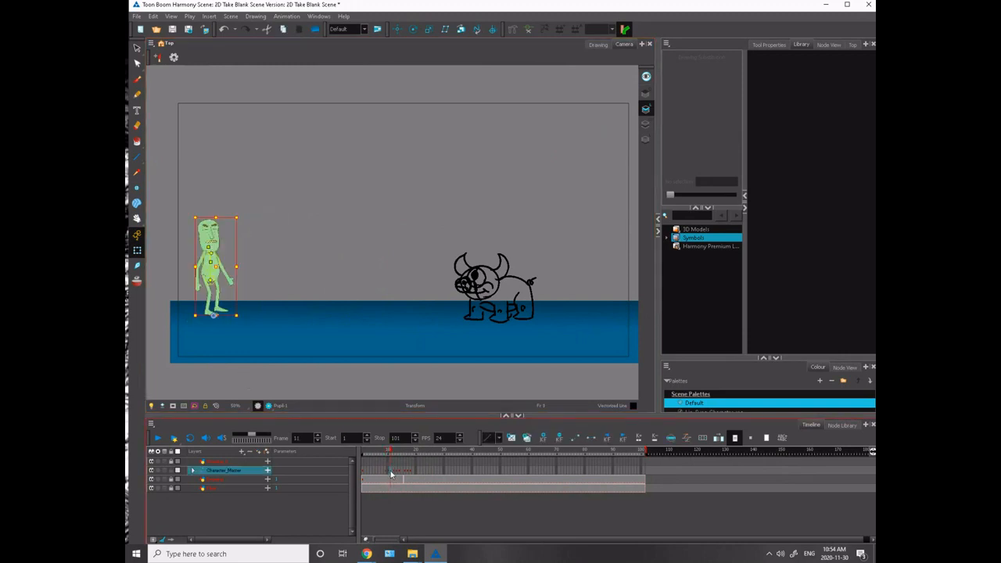
pyautogui.click(392, 474)
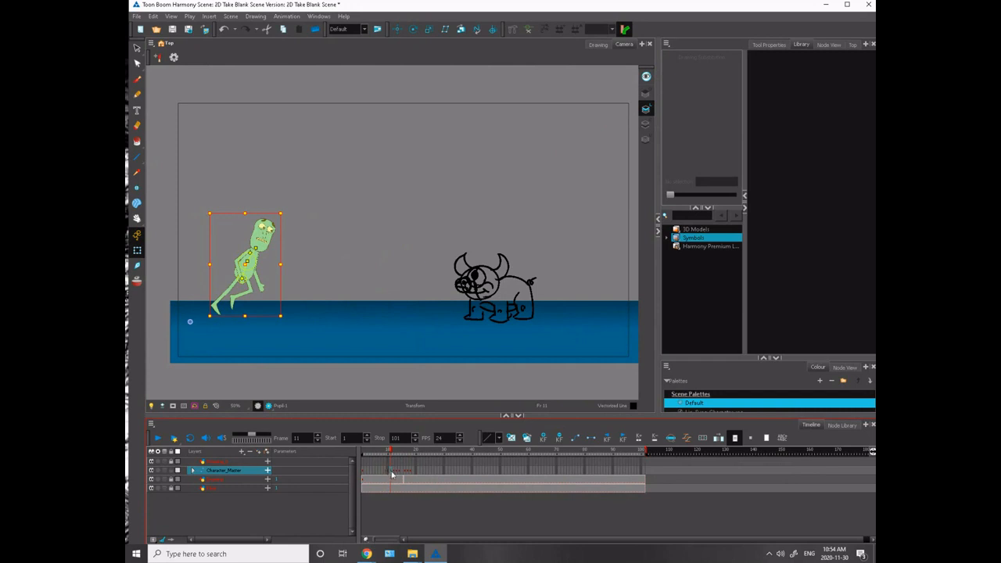
pyautogui.click(388, 472)
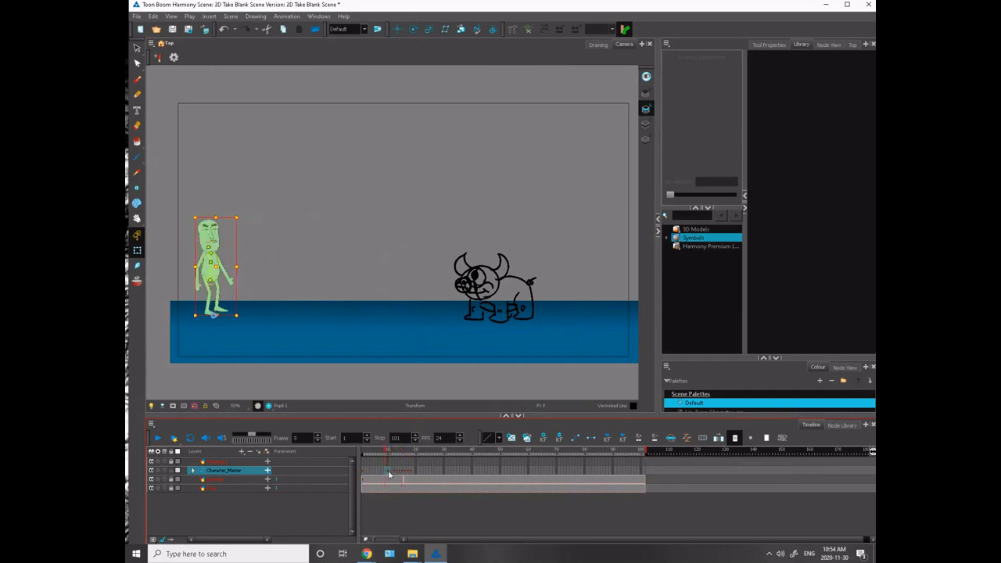
pyautogui.click(404, 475)
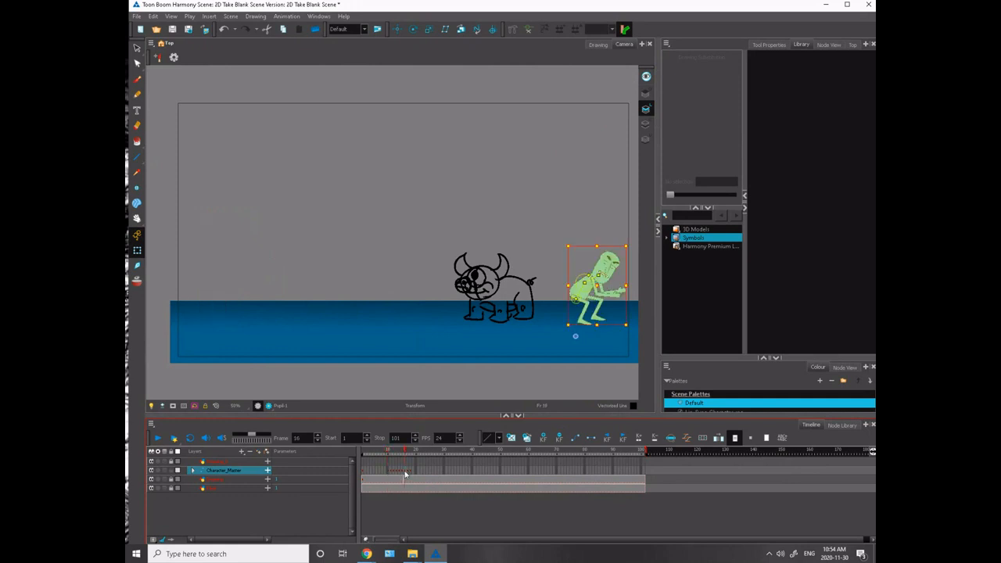
pyautogui.press('2')
pyautogui.press('2')
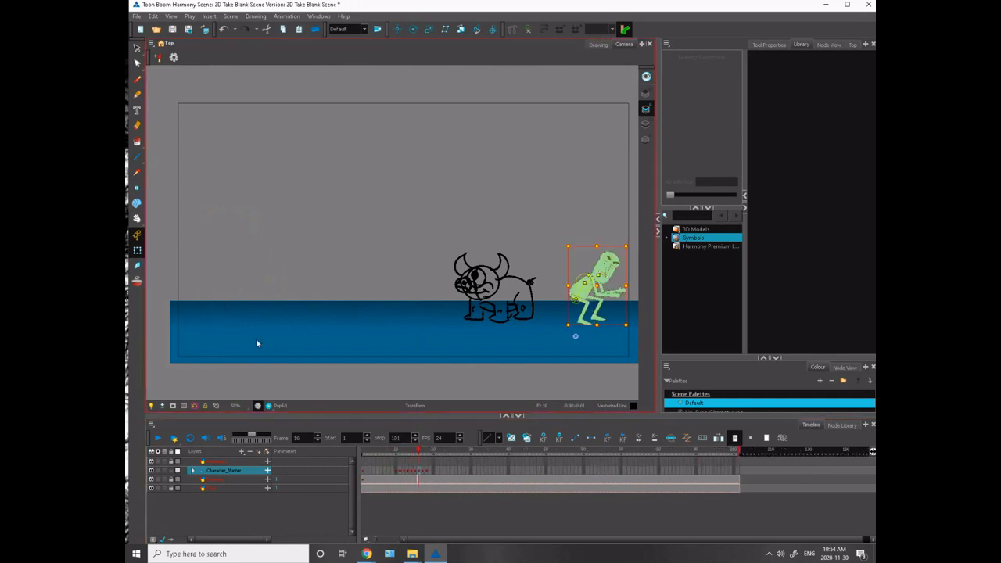
# - Flip back and forth through frames 13 to 16 to review the run leading into the crouch
pyautogui.click(270, 361)
pyautogui.press(',')
pyautogui.press(',')
pyautogui.press(',')
pyautogui.press('.')
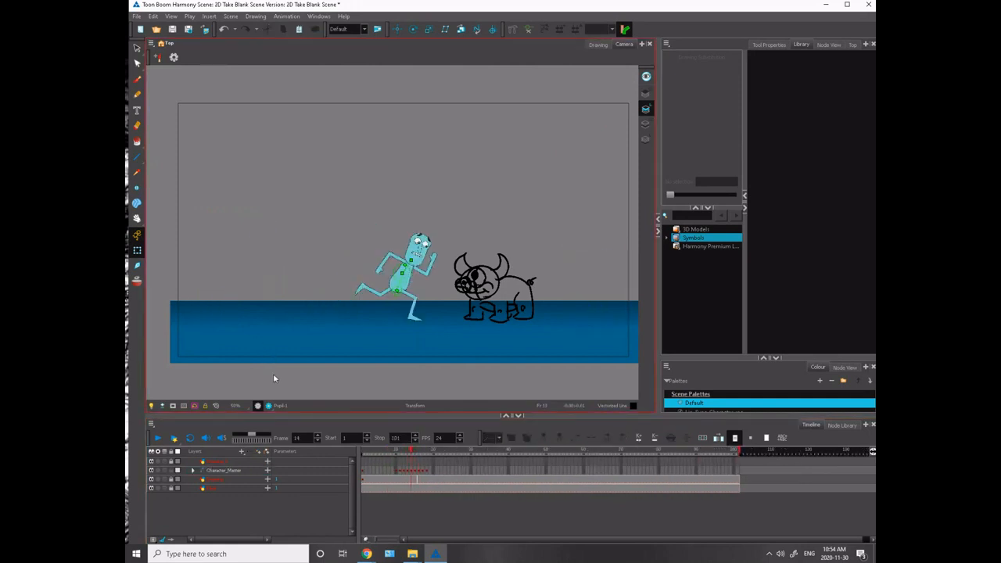
pyautogui.press('.')
pyautogui.press('.')
pyautogui.press(',')
pyautogui.press(',')
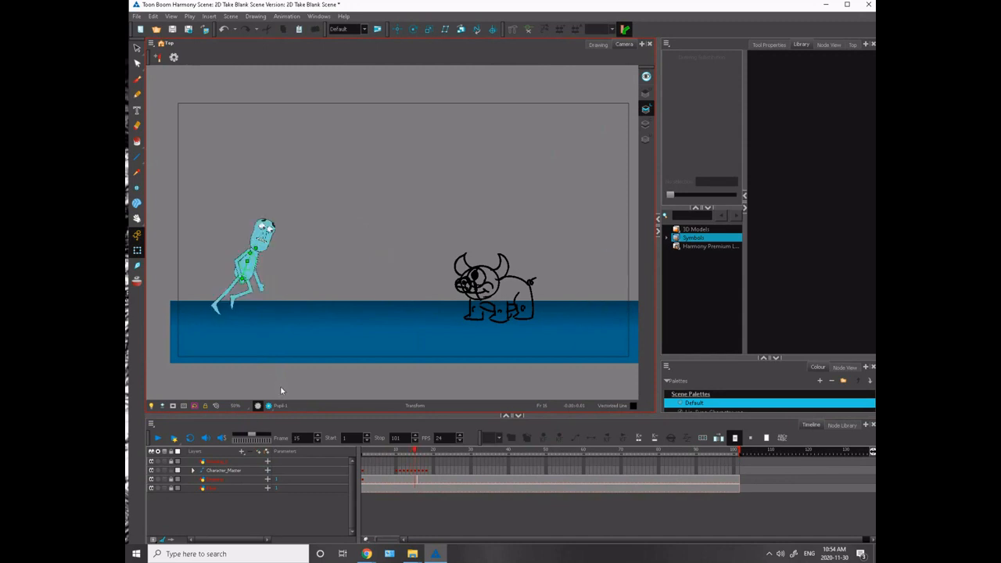
pyautogui.press('.')
pyautogui.press(',')
pyautogui.press('.')
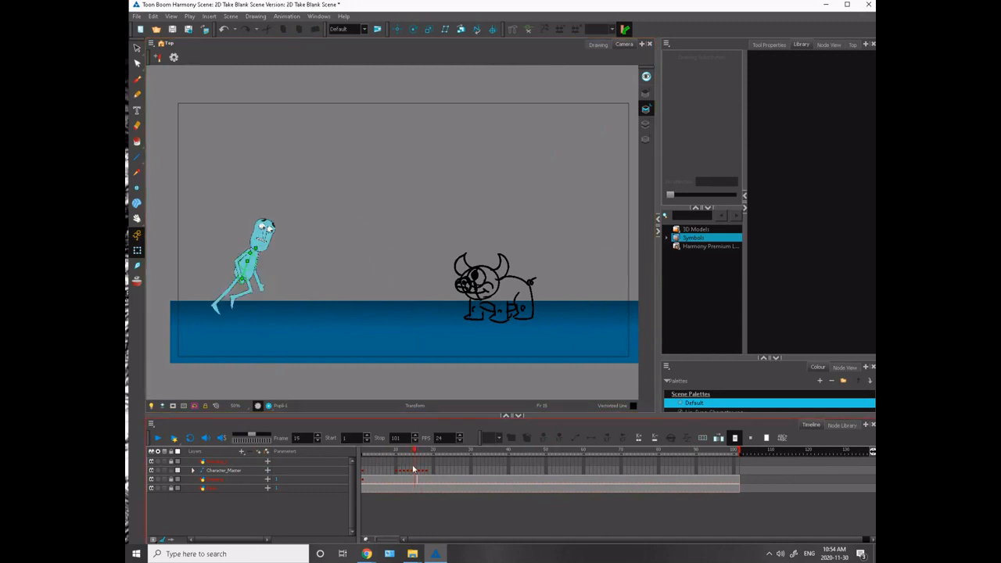
# - Turn on onion skinning and move the frame 15 character forward so it stands directly in front of the monster
pyautogui.click(416, 472)
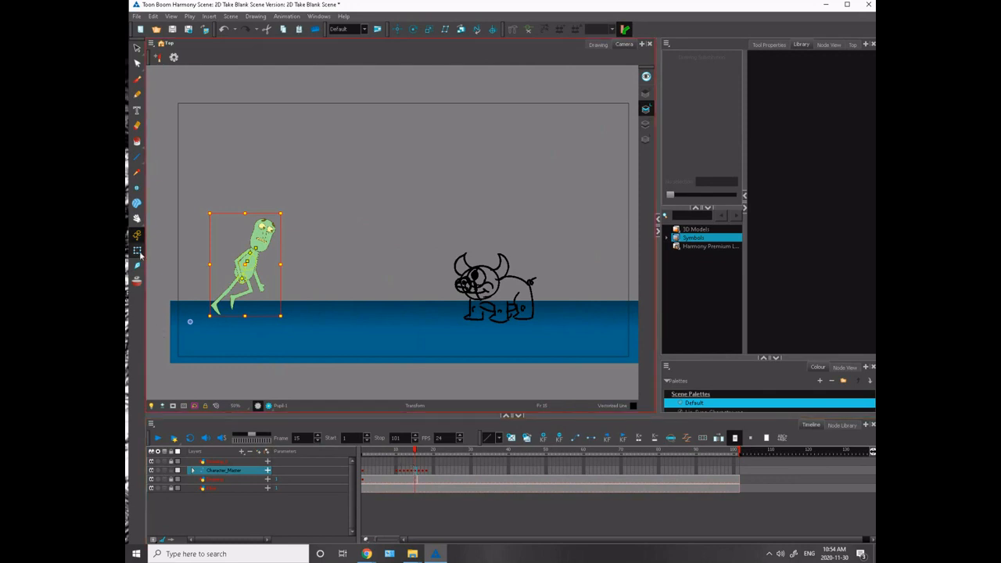
pyautogui.click(137, 281)
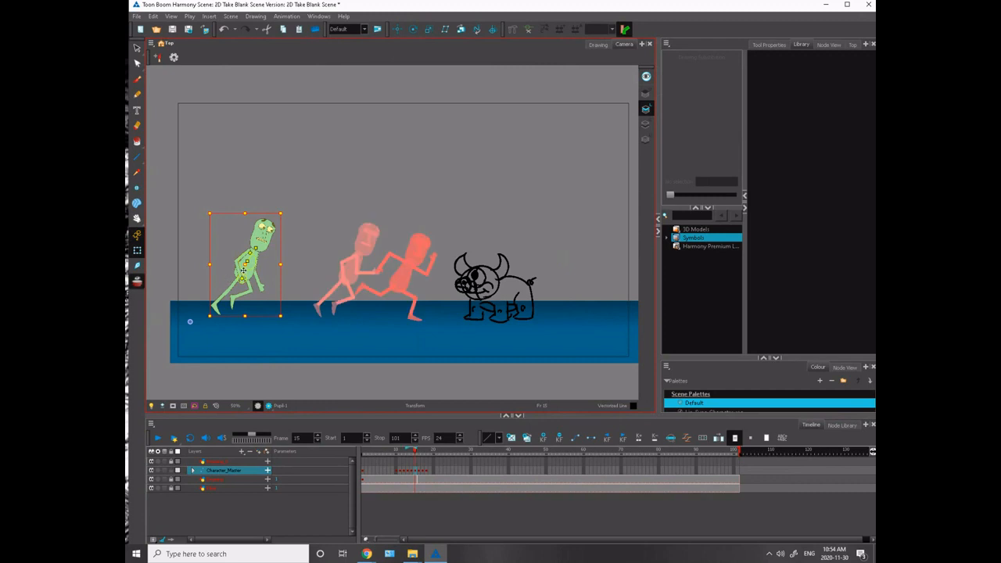
pyautogui.moveTo(244, 271); pyautogui.dragTo(443, 270)
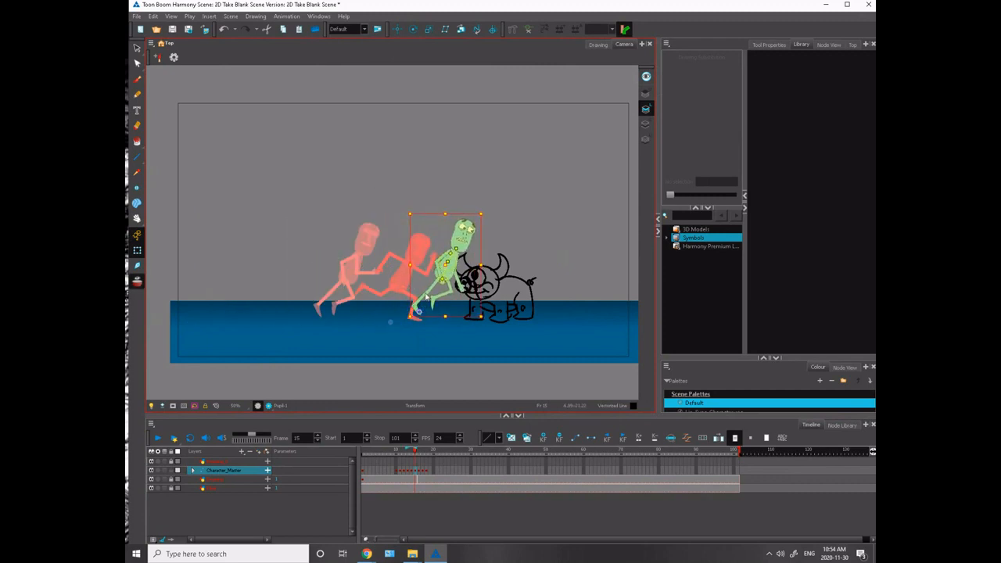
pyautogui.click(405, 202)
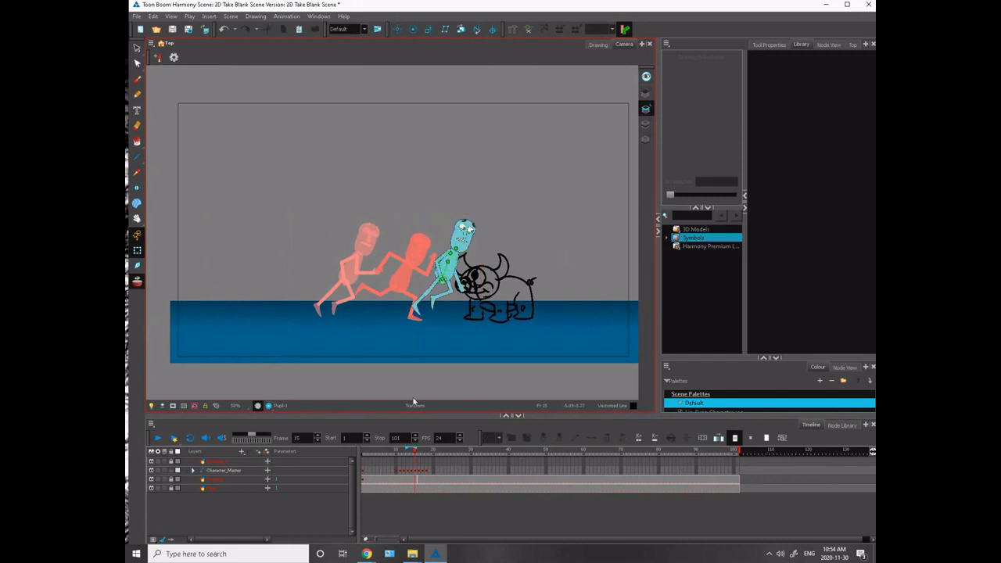
# - Rotate the frame 15 character slightly backward about its planted foot and nudge it down onto the ground
pyautogui.click(425, 288)
pyautogui.click(392, 320)
pyautogui.click(419, 311)
pyautogui.click(413, 305)
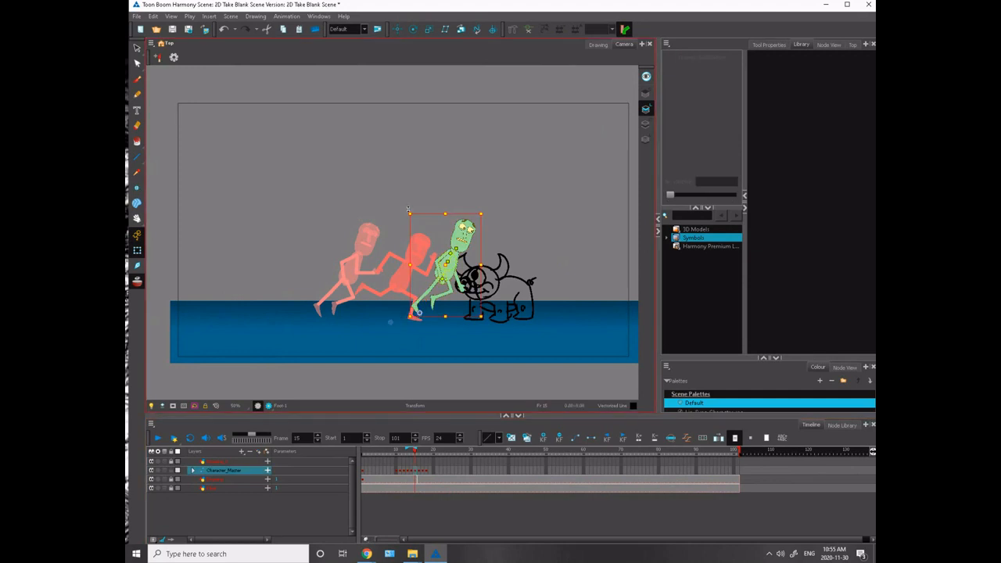
pyautogui.moveTo(408, 205); pyautogui.dragTo(387, 208)
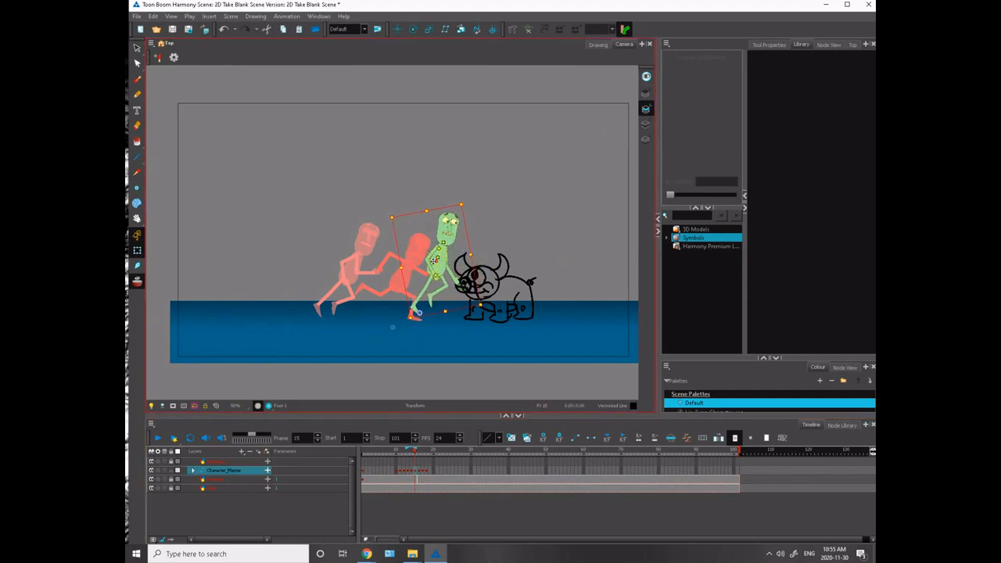
pyautogui.moveTo(433, 267); pyautogui.dragTo(437, 264)
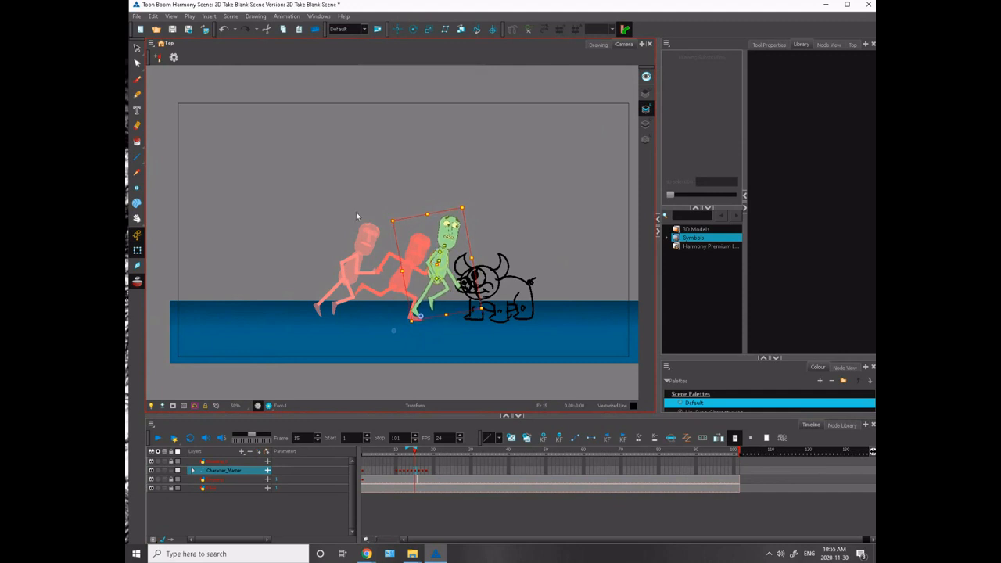
# - Flip through frames 14 to 16 to check how the repositioned frame 15 pose leads into the crouch
pyautogui.press('.')
pyautogui.press('.')
pyautogui.press('.')
pyautogui.press('.')
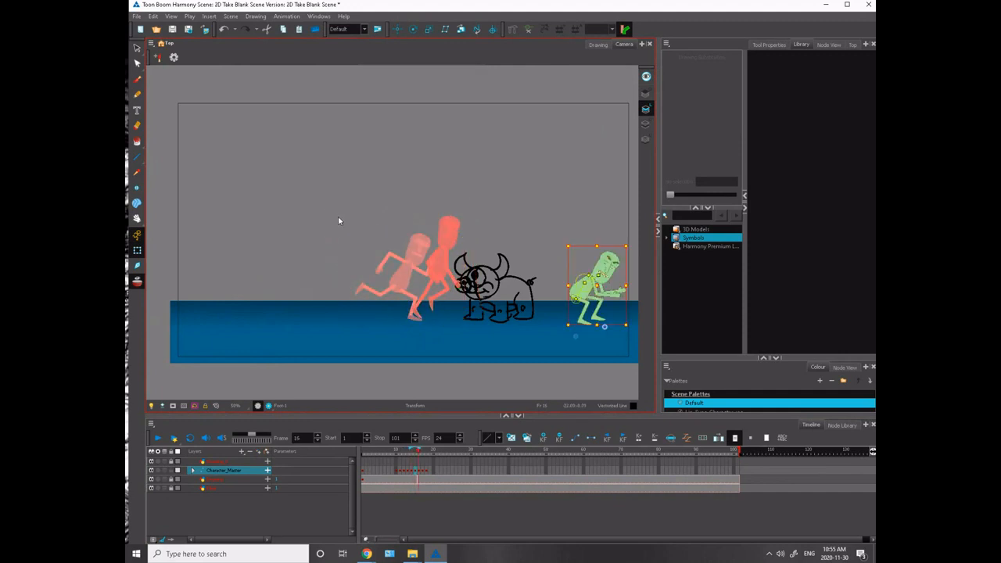
pyautogui.press('.')
pyautogui.press('.')
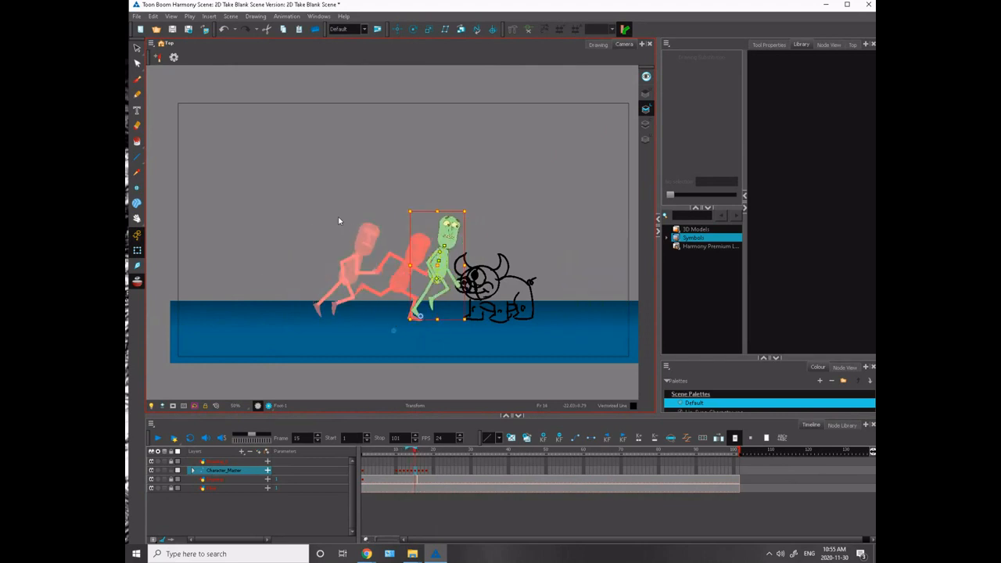
pyautogui.press('.')
pyautogui.click(420, 471)
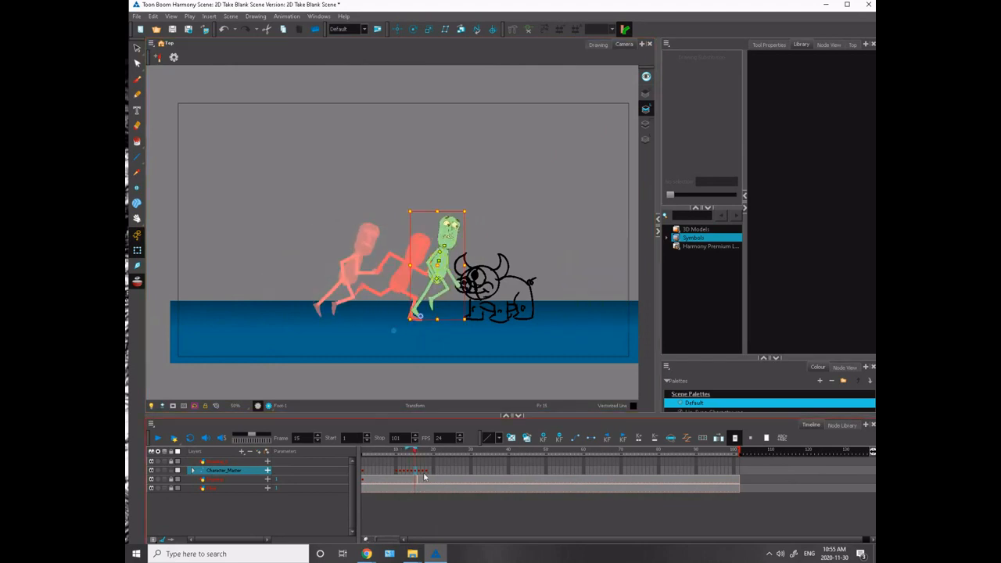
pyautogui.click(411, 471)
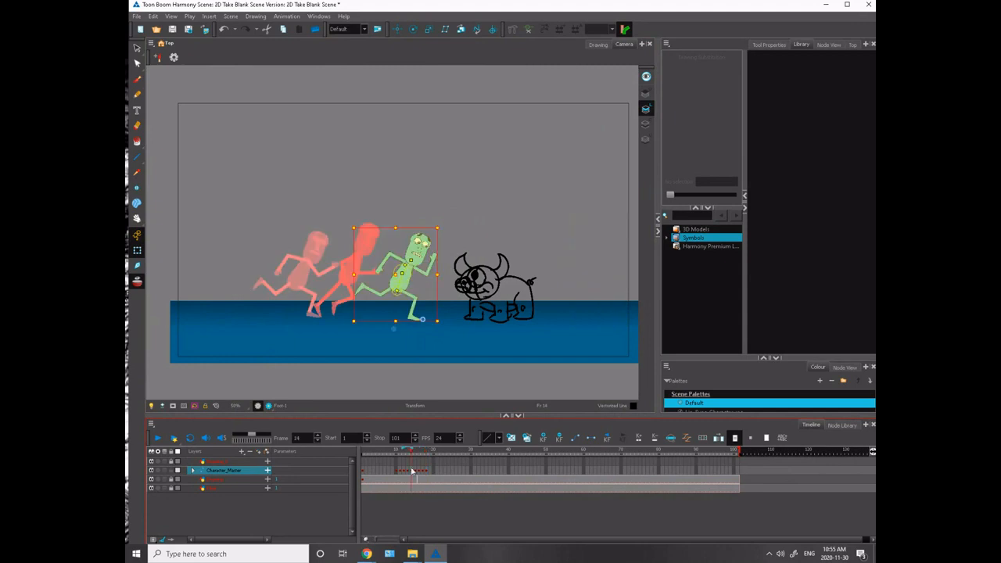
pyautogui.press('.')
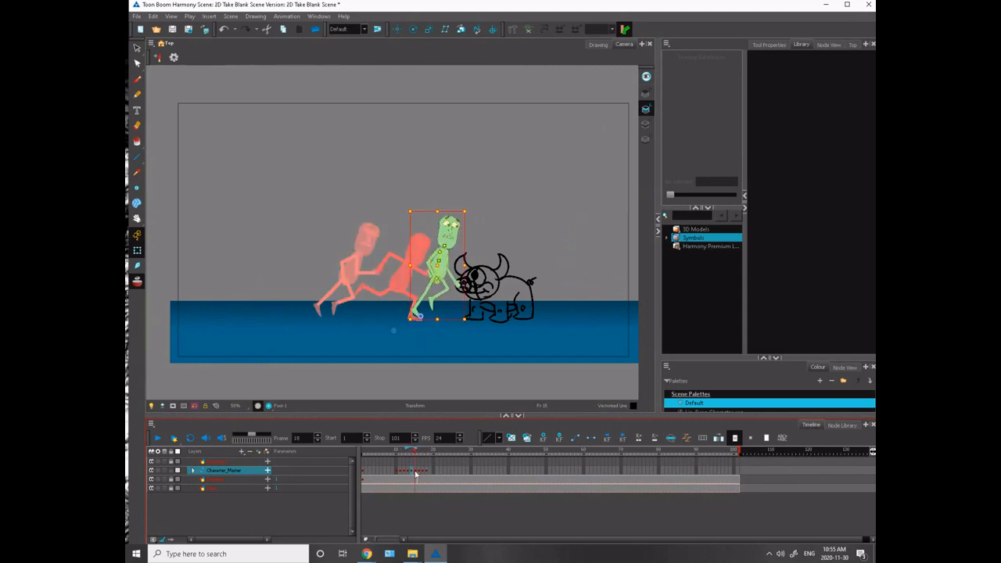
# - Shift the Character_Master keyframes from the crouch onward one frame later, freeing frame 16 for an extra pose
pyautogui.click(419, 473)
pyautogui.moveTo(420, 472); pyautogui.dragTo(423, 472)
pyautogui.click(420, 472)
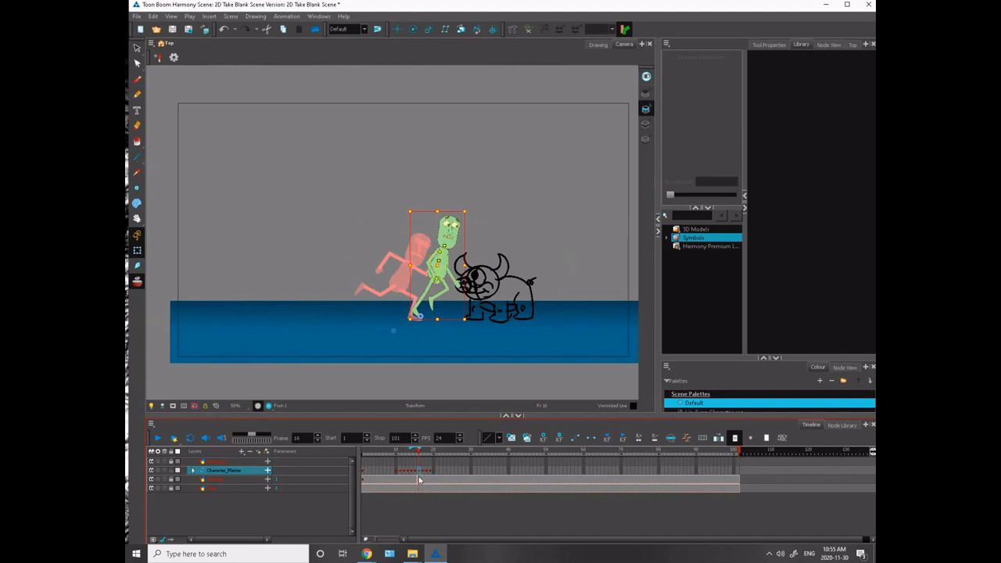
# - Raise the frame 16 character into the air above the monster and extend the onion skin to the next frame
pyautogui.moveTo(434, 261); pyautogui.dragTo(493, 192)
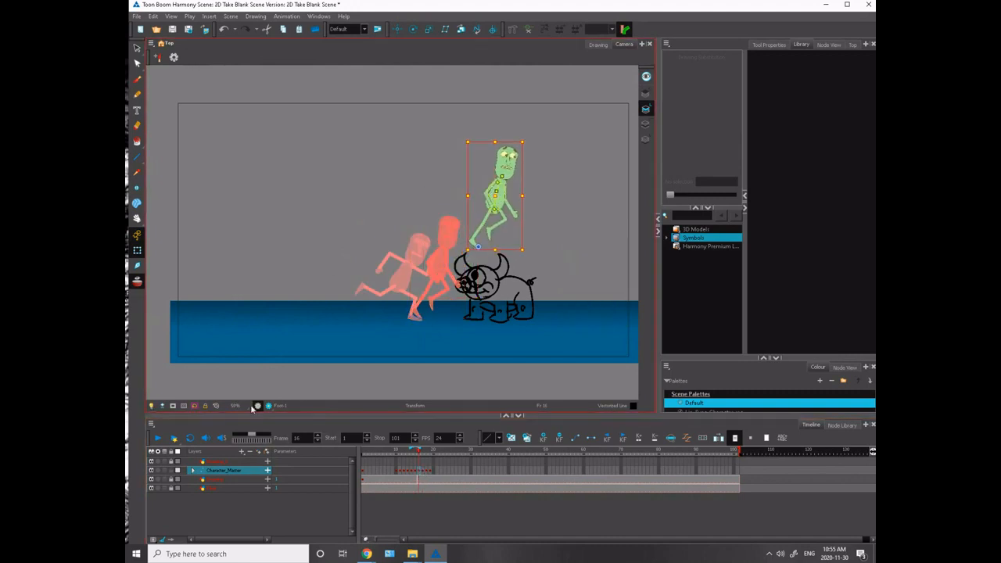
pyautogui.moveTo(418, 451); pyautogui.dragTo(422, 449)
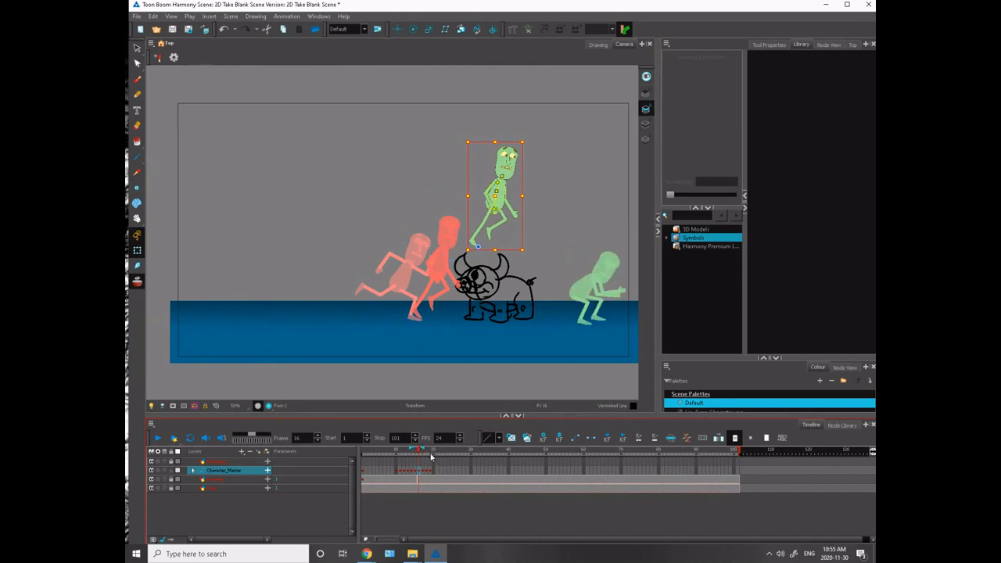
pyautogui.moveTo(495, 194); pyautogui.dragTo(512, 195)
# - Lean the airborne character's upper body back on frame 16 and adjust the tilt of its head
pyautogui.press('2')
pyautogui.press('2')
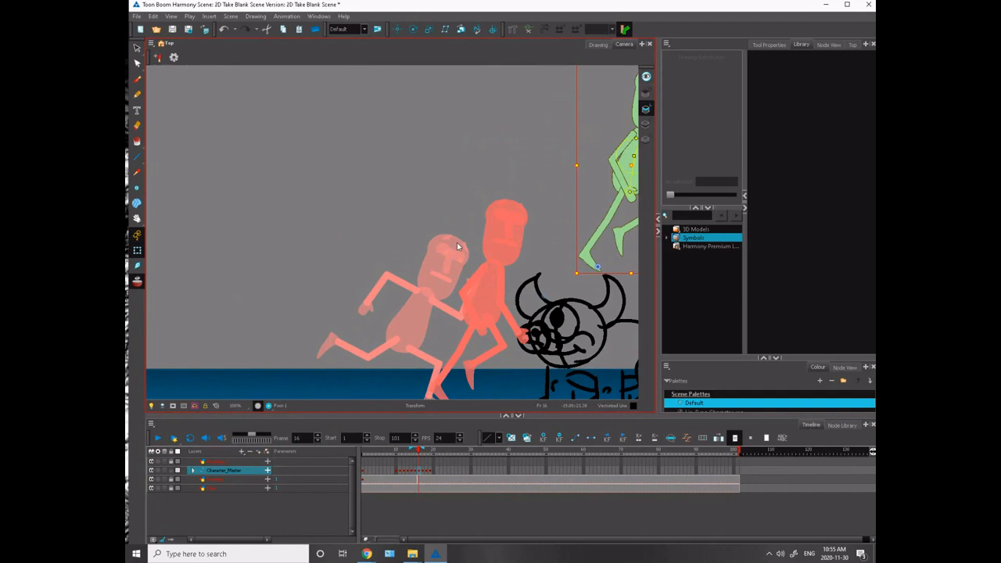
pyautogui.moveTo(453, 227); pyautogui.dragTo(233, 321)
pyautogui.click(248, 270)
pyautogui.moveTo(413, 270); pyautogui.dragTo(402, 234)
pyautogui.click(365, 240)
pyautogui.click(361, 211)
pyautogui.click(382, 203)
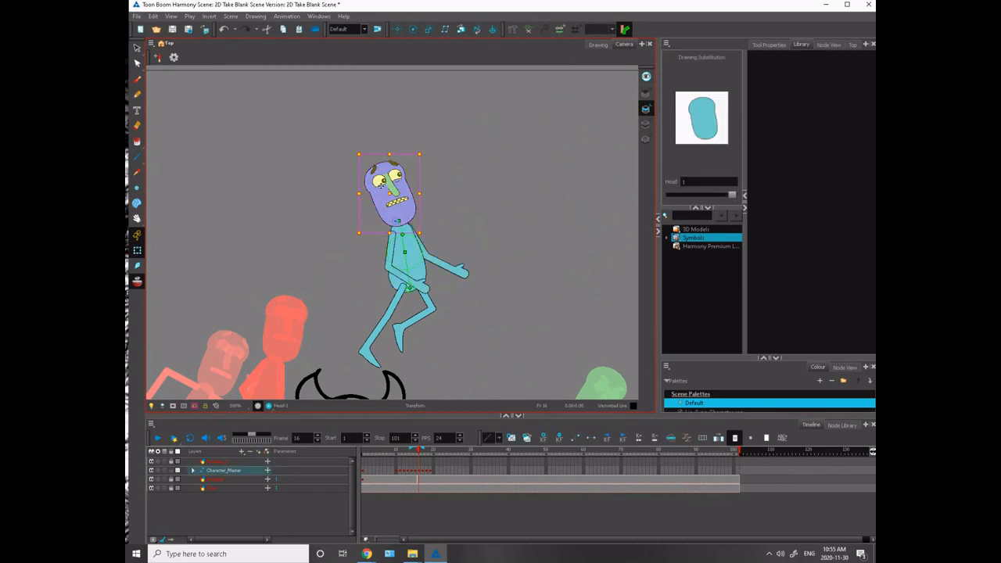
pyautogui.moveTo(358, 147); pyautogui.dragTo(370, 145)
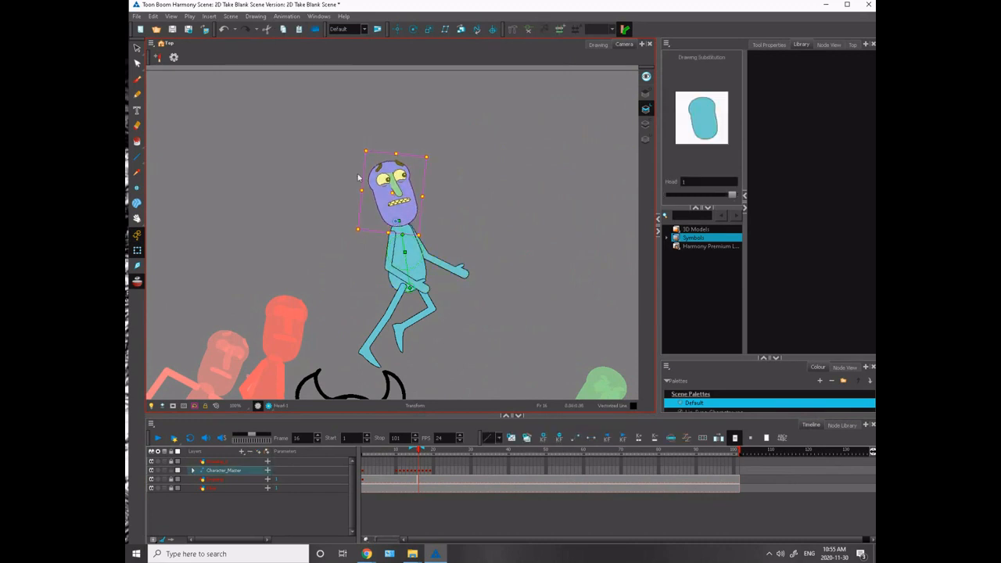
pyautogui.click(388, 247)
pyautogui.click(389, 247)
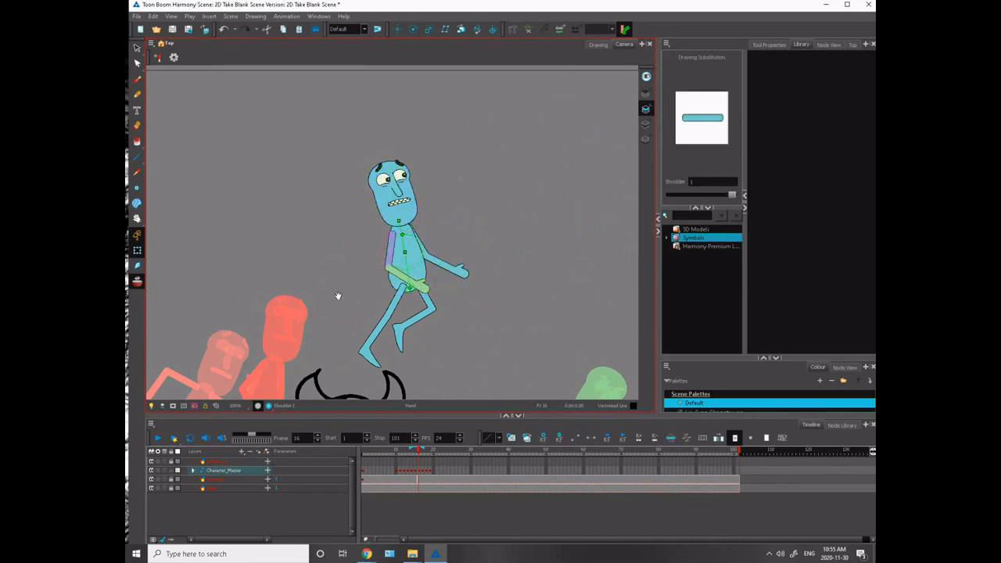
# - Swing the bent leg forward and up on frame 16, bending the knee and pointing the foot ahead
pyautogui.scroll(-3, 339, 294)
pyautogui.scroll(-2, 371, 206)
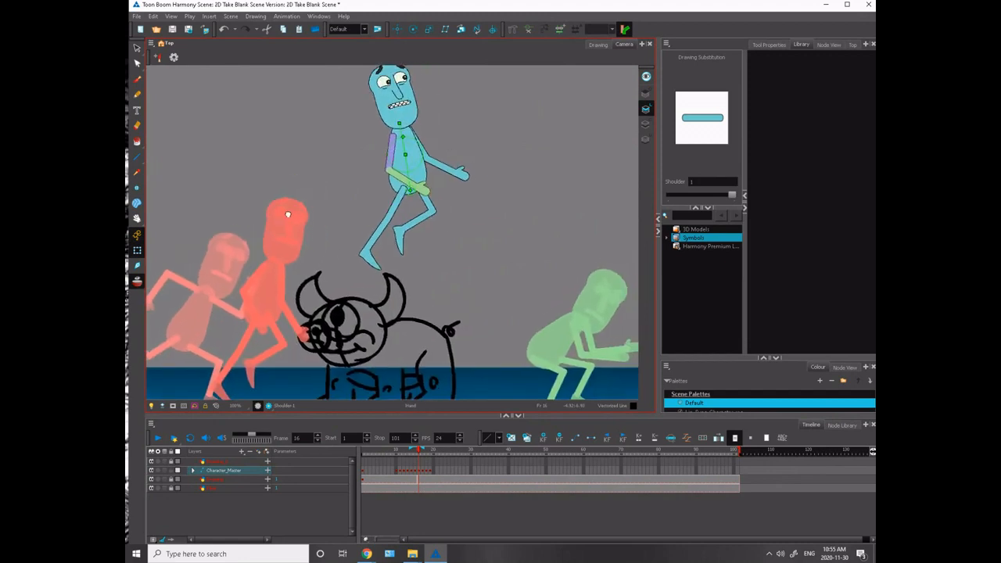
pyautogui.click(420, 208)
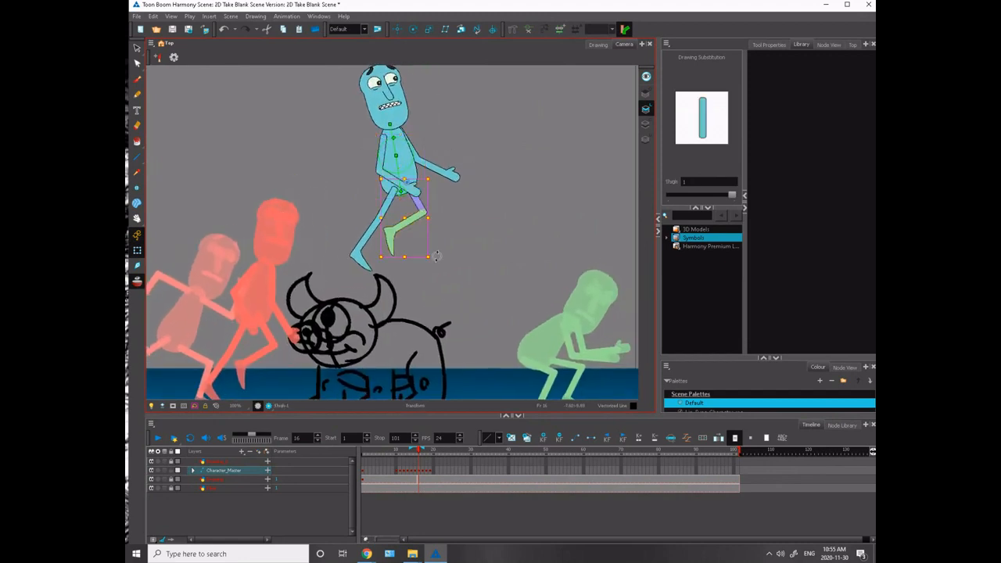
pyautogui.moveTo(435, 256)
pyautogui.mouseDown()
pyautogui.moveTo(463, 195)
pyautogui.moveTo(451, 171)
pyautogui.moveTo(464, 178)
pyautogui.mouseUp()
pyautogui.click(446, 237)
pyautogui.click(459, 214)
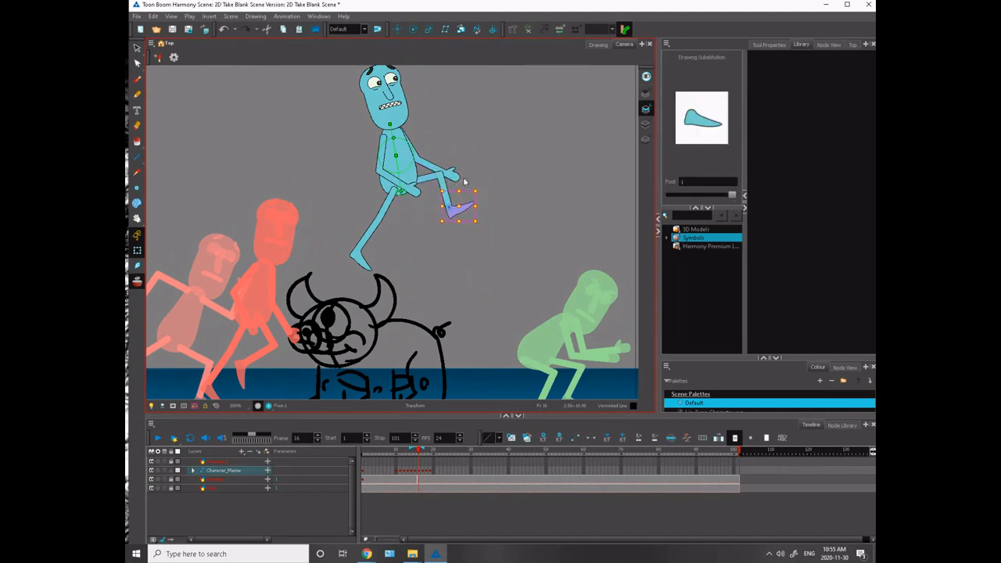
# - Stretch the trailing leg out behind the airborne character, adjusting its thigh, shin and foot
pyautogui.click(382, 212)
pyautogui.moveTo(380, 213)
pyautogui.mouseDown()
pyautogui.moveTo(369, 197)
pyautogui.moveTo(359, 212)
pyautogui.moveTo(337, 195)
pyautogui.mouseUp()
pyautogui.click(359, 207)
pyautogui.click(356, 244)
pyautogui.click(337, 205)
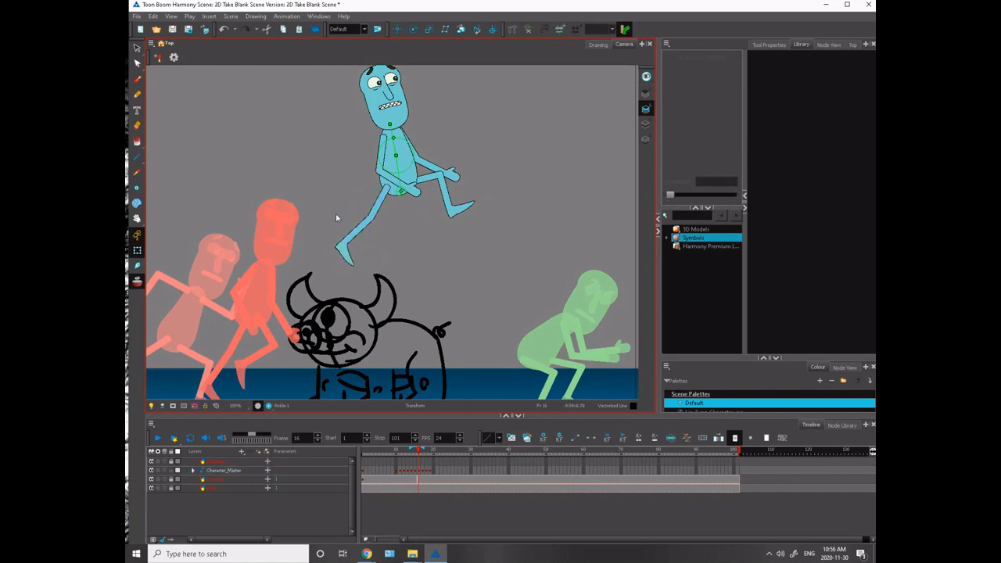
pyautogui.click(348, 264)
pyautogui.moveTo(367, 265); pyautogui.dragTo(352, 233)
pyautogui.click(325, 191)
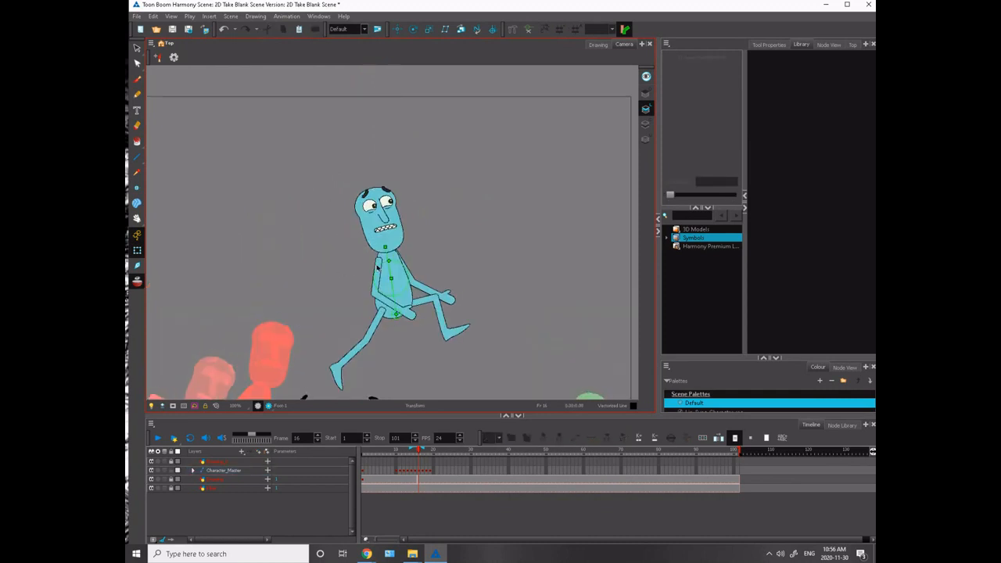
# - Swing the rear arm out behind the airborne character and bend its forearm upward beside the head
pyautogui.click(377, 267)
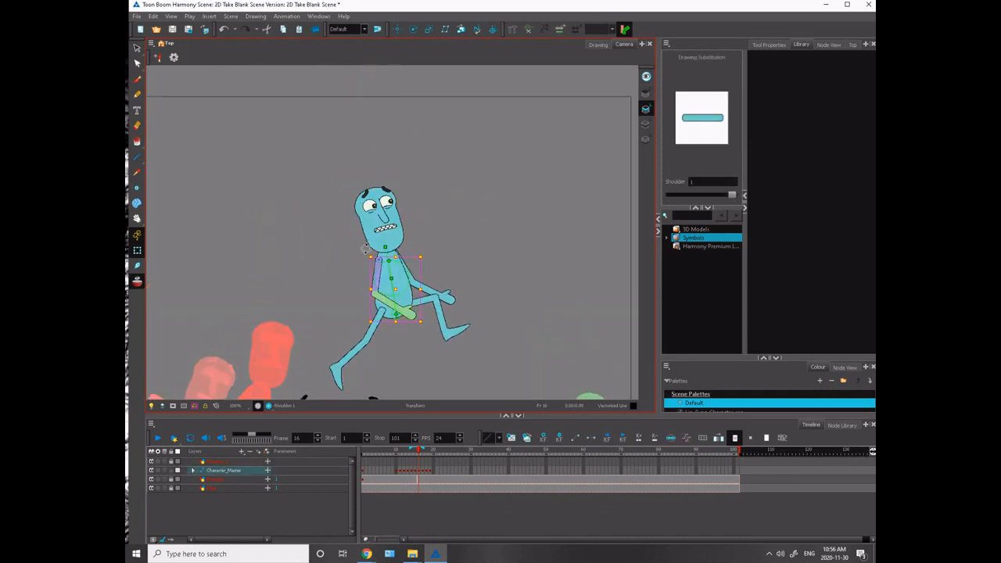
pyautogui.moveTo(366, 249)
pyautogui.mouseDown()
pyautogui.moveTo(390, 207)
pyautogui.moveTo(408, 199)
pyautogui.mouseUp()
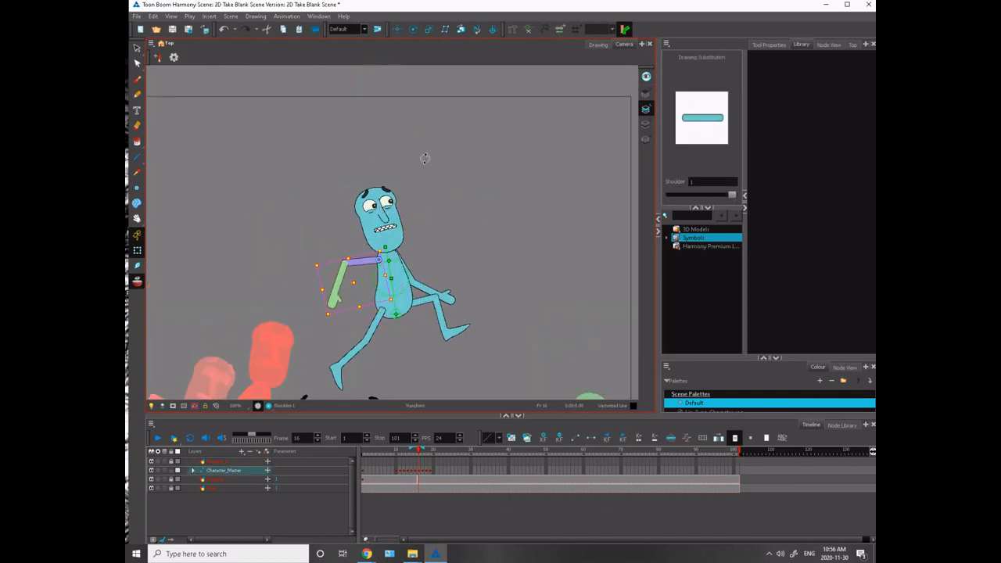
pyautogui.moveTo(312, 260); pyautogui.dragTo(384, 203)
pyautogui.click(334, 263)
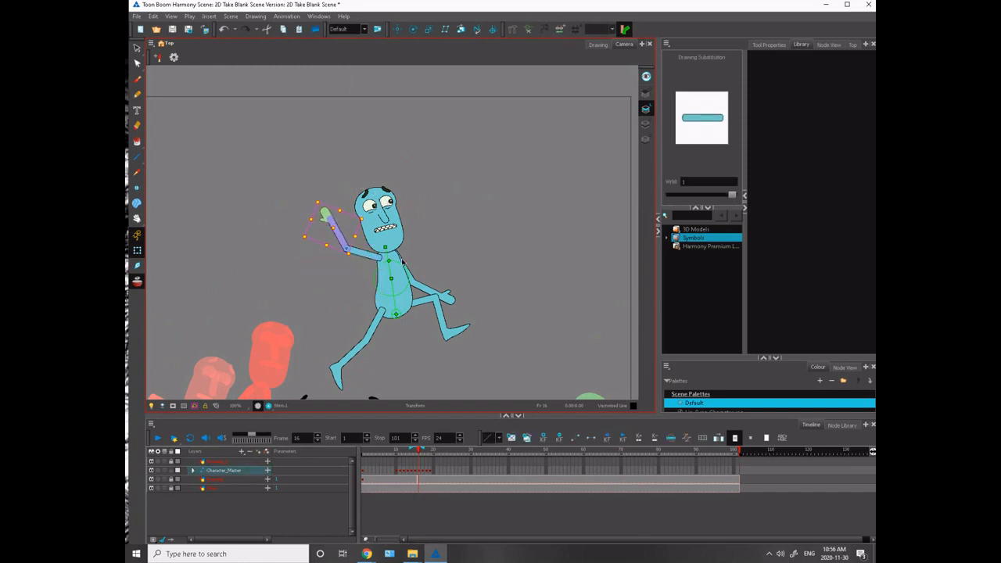
# - Raise the front arm above the shoulder with a bent elbow and tilt the head slightly back
pyautogui.click(402, 262)
pyautogui.moveTo(463, 241); pyautogui.dragTo(336, 170)
pyautogui.click(413, 202)
pyautogui.click(369, 167)
pyautogui.click(379, 223)
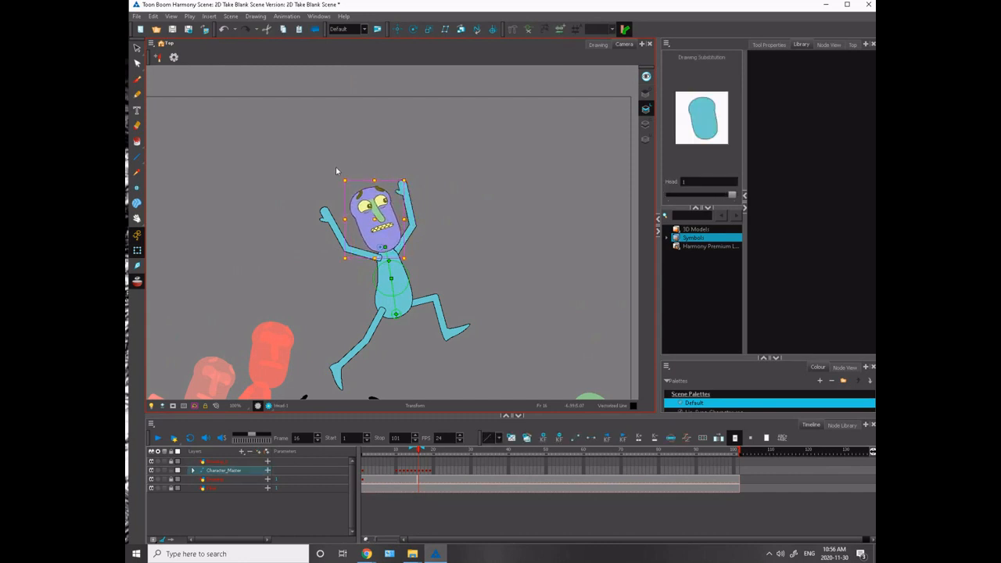
# - Shift the group of facial features slightly up and back on the frame 16 head
pyautogui.click(325, 177)
pyautogui.press('2')
pyautogui.press('2')
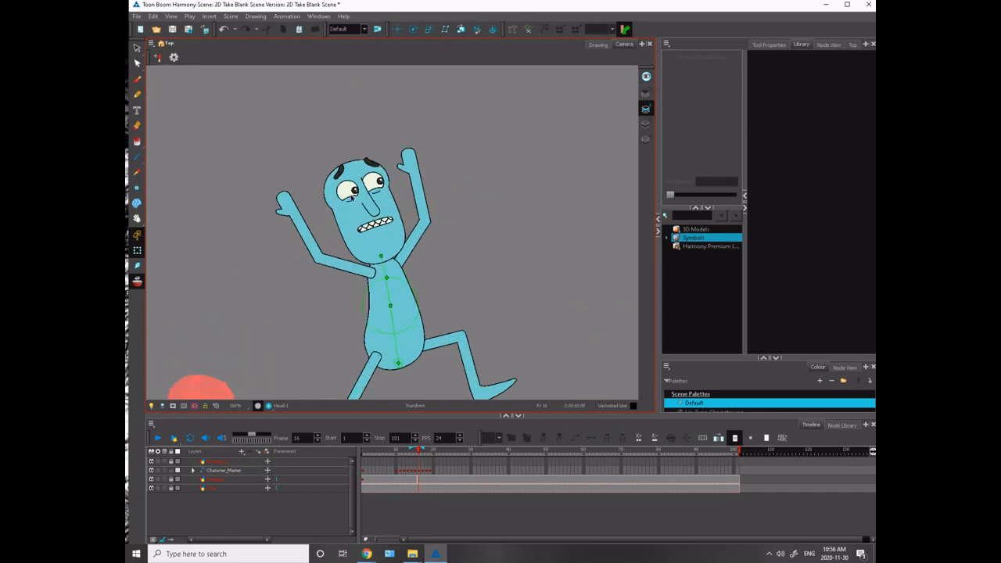
pyautogui.click(370, 201)
pyautogui.click(336, 174)
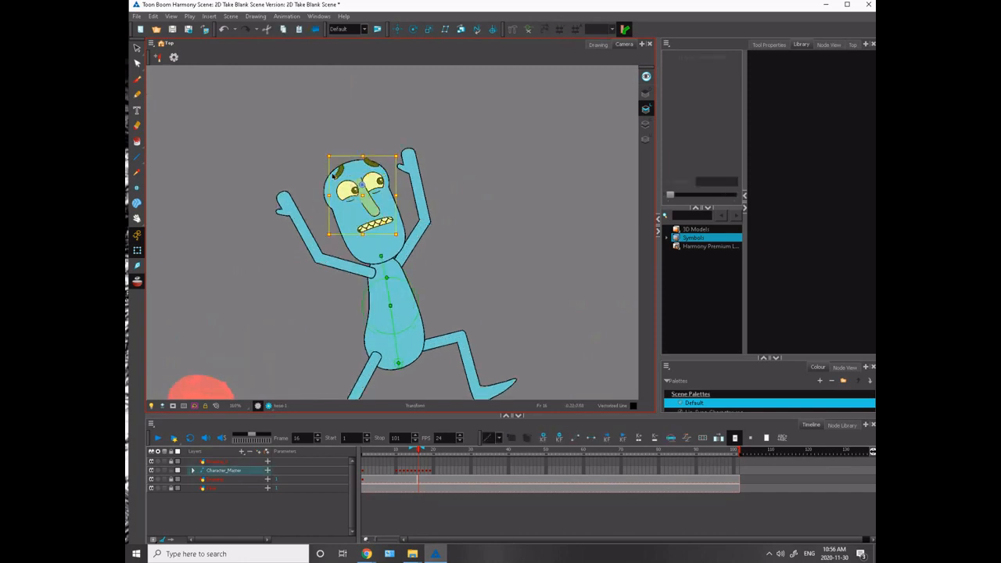
pyautogui.moveTo(332, 179); pyautogui.dragTo(331, 176)
pyautogui.click(304, 169)
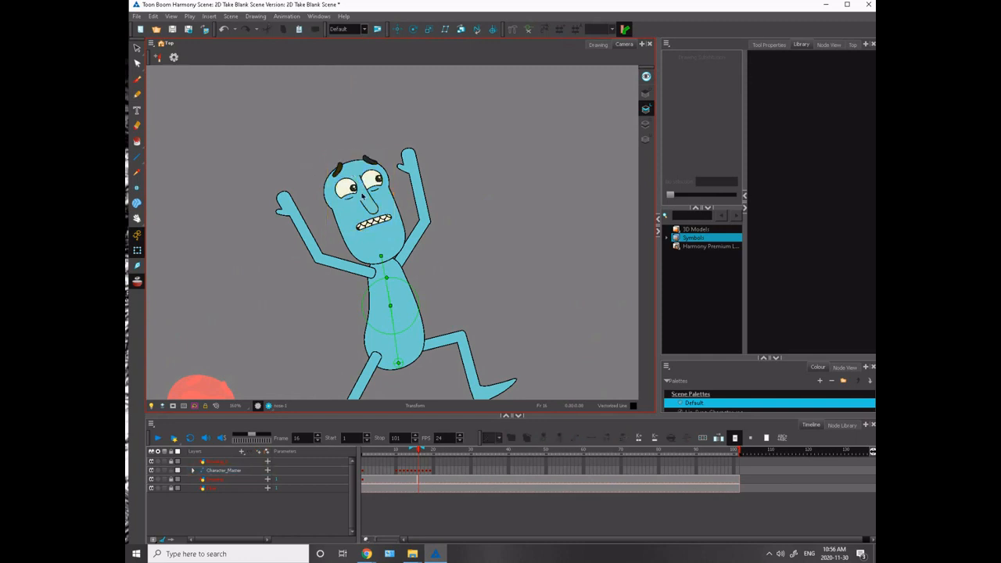
# - Fine-tune the placement of the nose, rear eye, eyebrow and mouth on the frame 16 face
pyautogui.click(363, 196)
pyautogui.keyDown('shift'); pyautogui.click(341, 187); pyautogui.keyUp('shift')
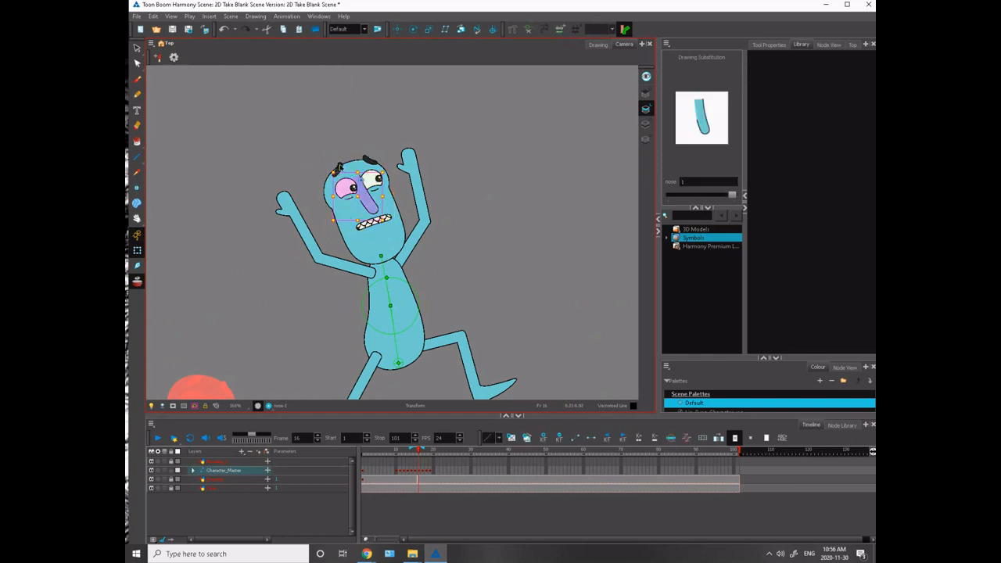
pyautogui.keyDown('shift'); pyautogui.click(340, 167); pyautogui.keyUp('shift')
pyautogui.keyDown('shift'); pyautogui.click(367, 225); pyautogui.keyUp('shift')
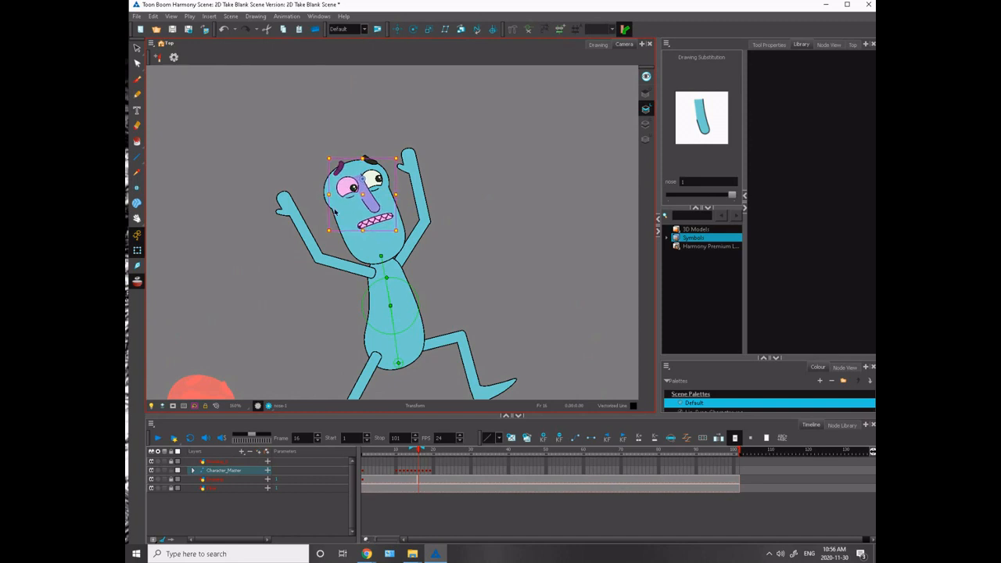
# - Nudge both pupils slightly downward inside the eyes of the airborne frame 16 character
pyautogui.moveTo(307, 245); pyautogui.dragTo(257, 193)
pyautogui.click(266, 168)
pyautogui.click(305, 136)
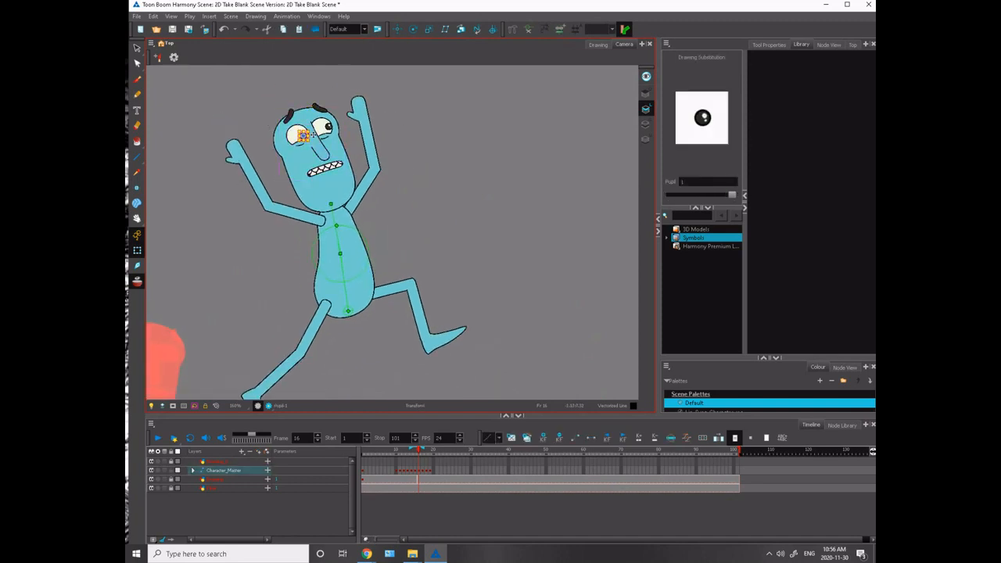
pyautogui.keyDown('shift'); pyautogui.click(327, 127); pyautogui.keyUp('shift')
pyautogui.click(262, 105)
pyautogui.click(329, 130)
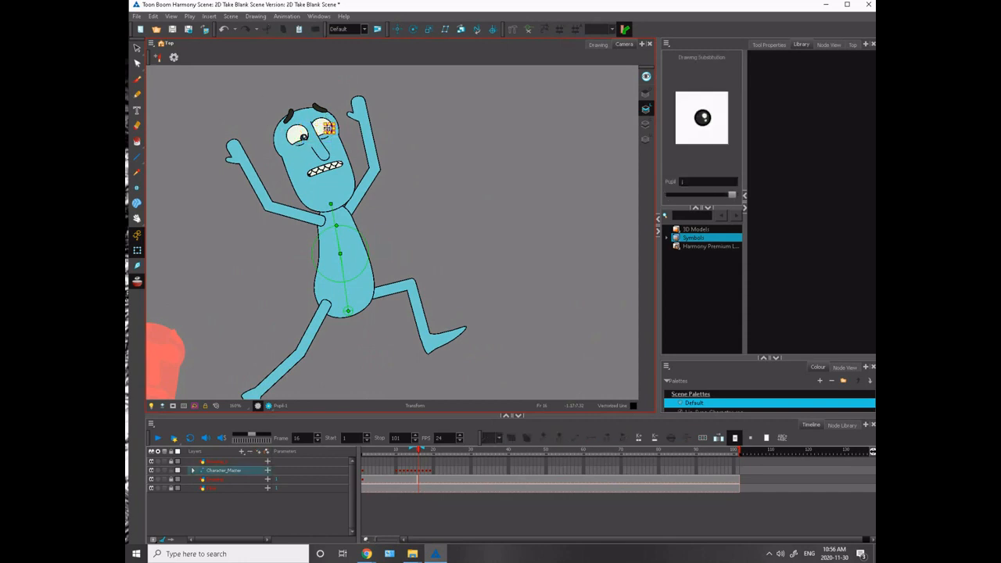
pyautogui.click(270, 107)
# - Swap the clenched frame 16 mouth for the open shape with upper teeth showing
pyautogui.click(324, 168)
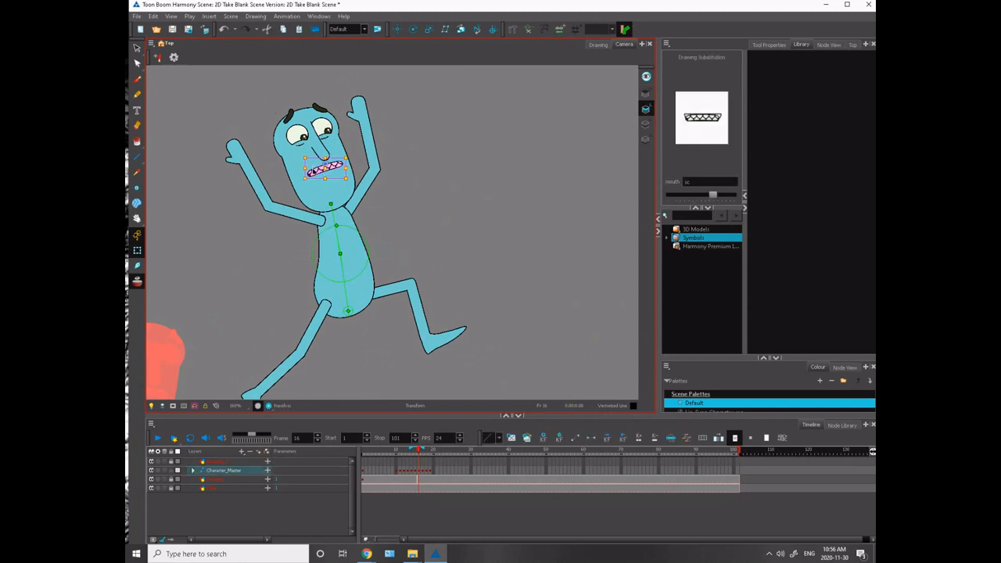
pyautogui.press('[')
pyautogui.press('[')
pyautogui.press('[')
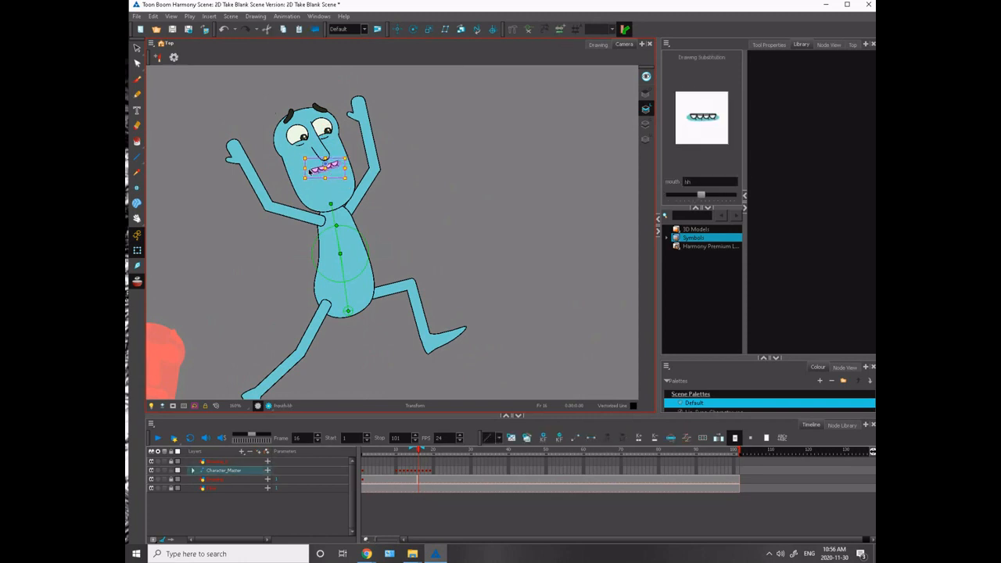
pyautogui.press(']')
pyautogui.click(275, 140)
# - Try the neighbouring mouth drawings on the frame 16 face
pyautogui.press('space')
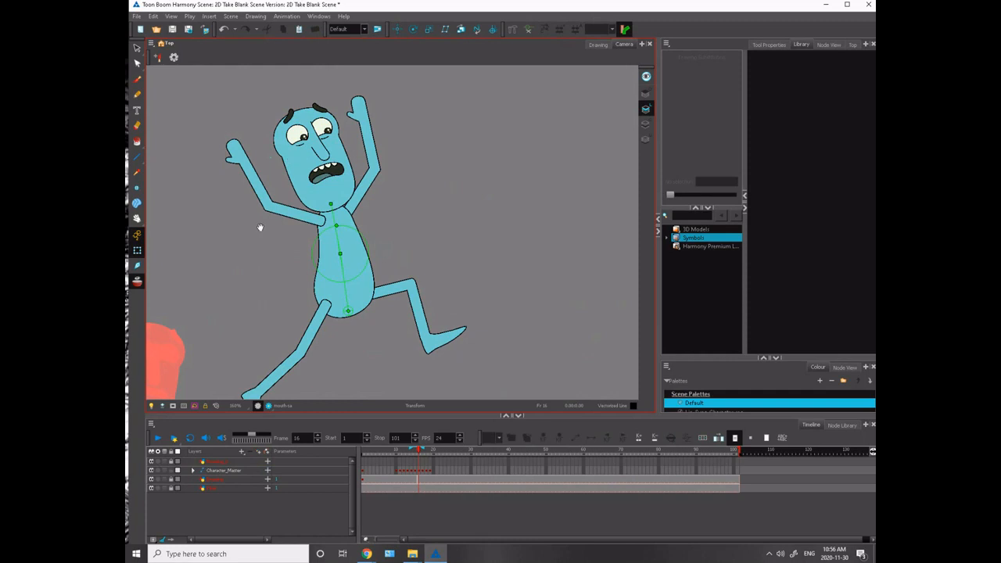
pyautogui.moveTo(252, 240)
pyautogui.mouseDown()
pyautogui.moveTo(280, 208)
pyautogui.moveTo(277, 181)
pyautogui.moveTo(290, 205)
pyautogui.mouseUp()
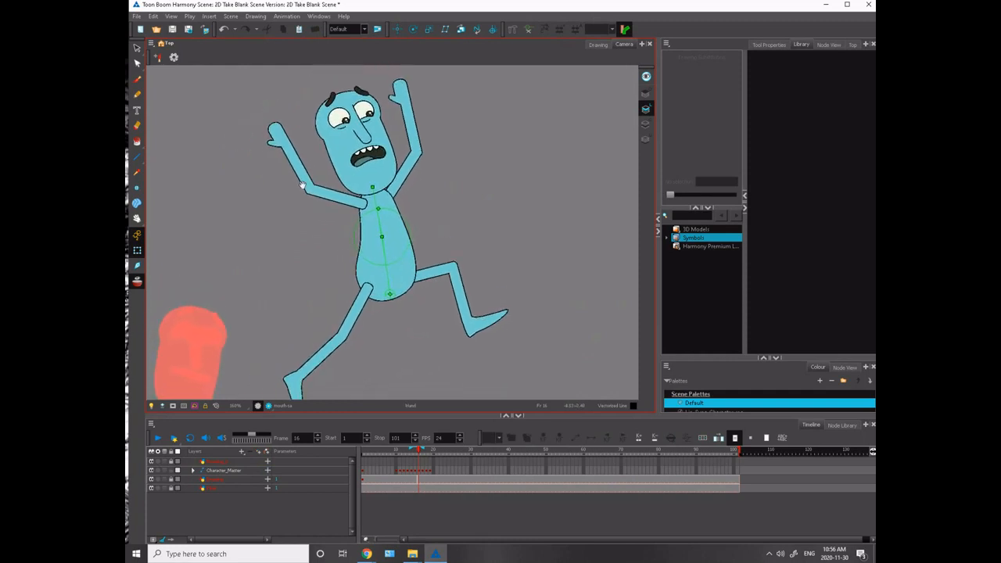
pyautogui.click(363, 157)
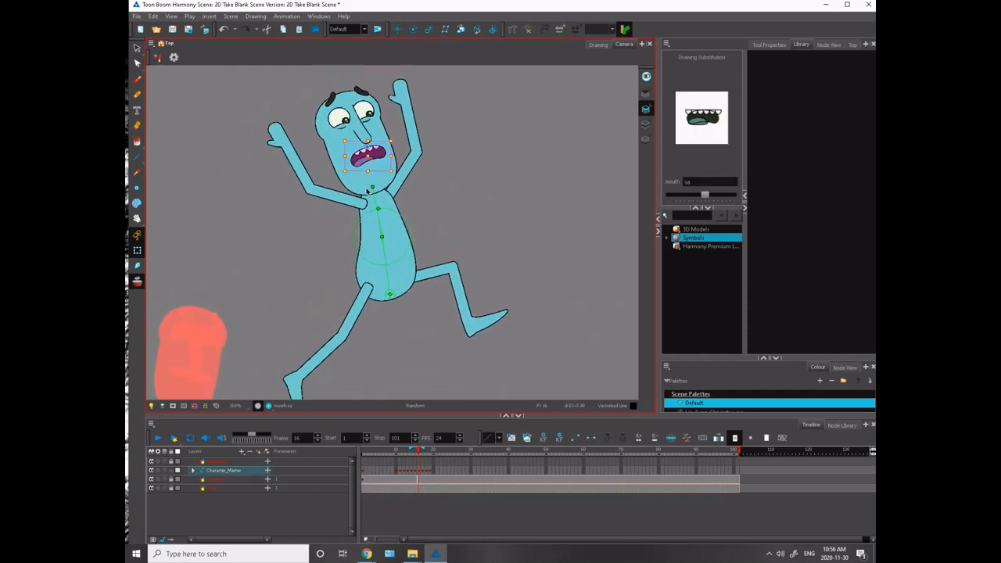
pyautogui.press(']')
pyautogui.press('[')
pyautogui.press('[')
pyautogui.press(']')
pyautogui.click(302, 258)
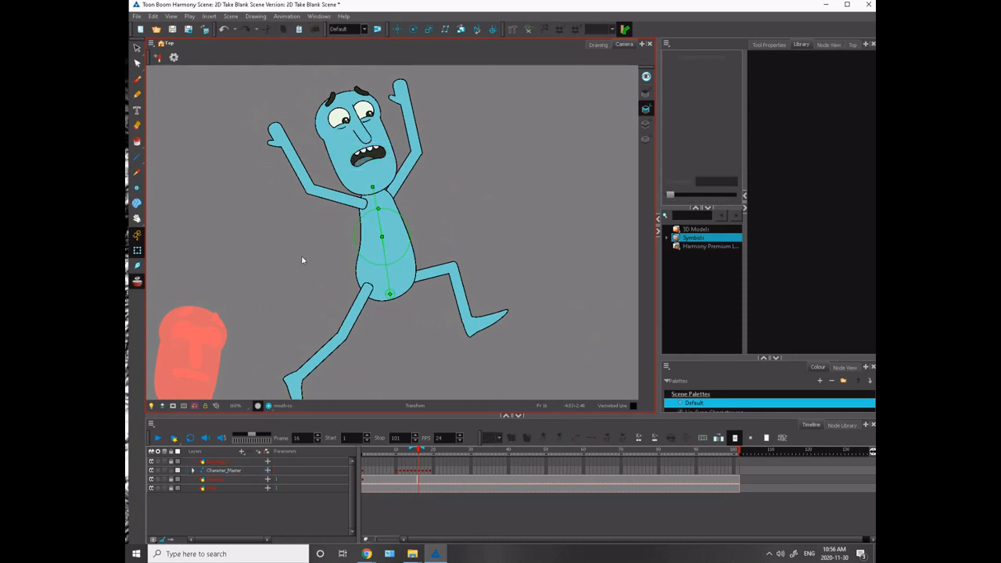
# - Turn off onion skinning and scrub through the leap and landing frames
pyautogui.scroll(-5, 301, 255)
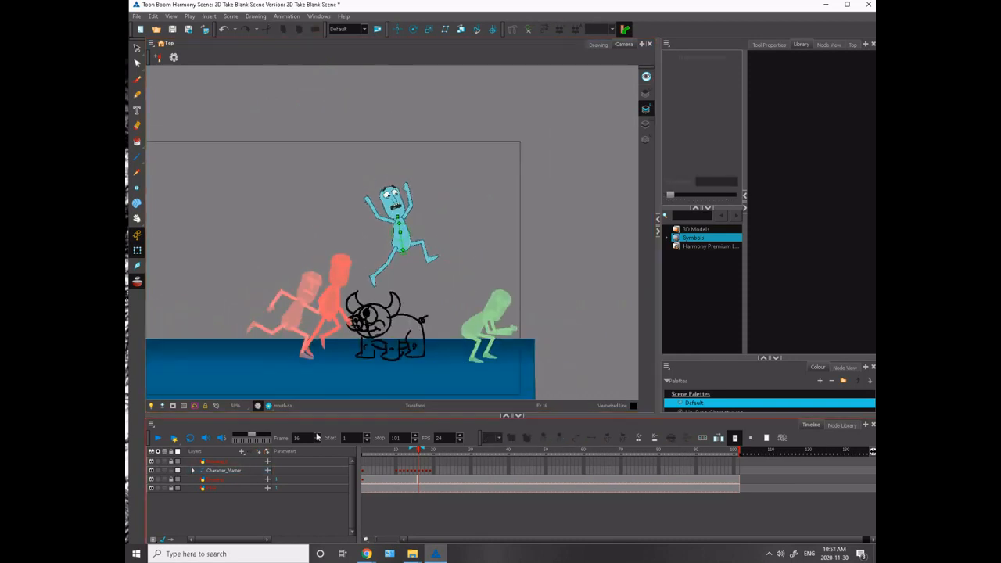
pyautogui.click(136, 282)
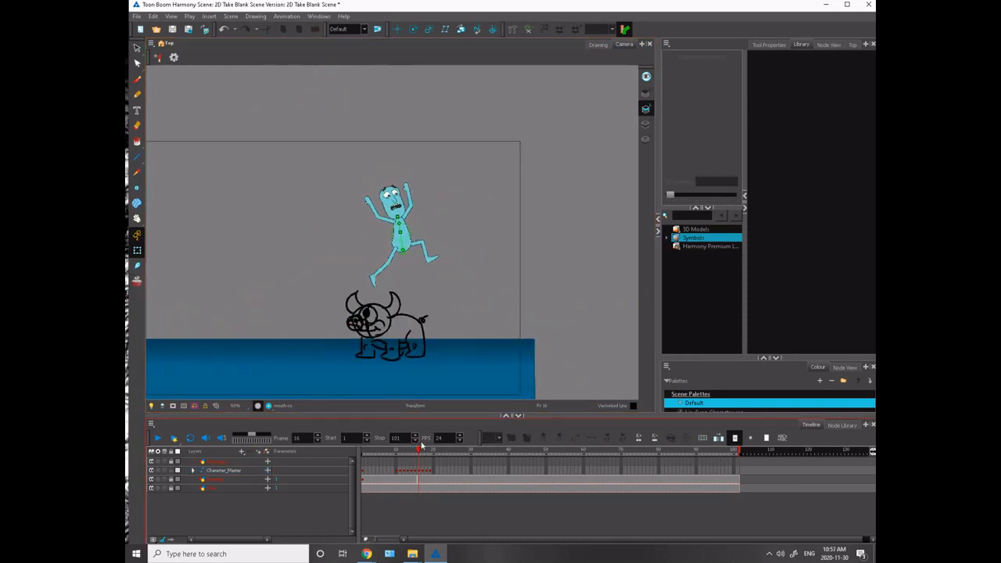
pyautogui.moveTo(422, 445)
pyautogui.mouseDown()
pyautogui.moveTo(395, 450)
pyautogui.moveTo(419, 451)
pyautogui.moveTo(434, 463)
pyautogui.moveTo(412, 472)
pyautogui.moveTo(424, 474)
pyautogui.moveTo(421, 451)
pyautogui.mouseUp()
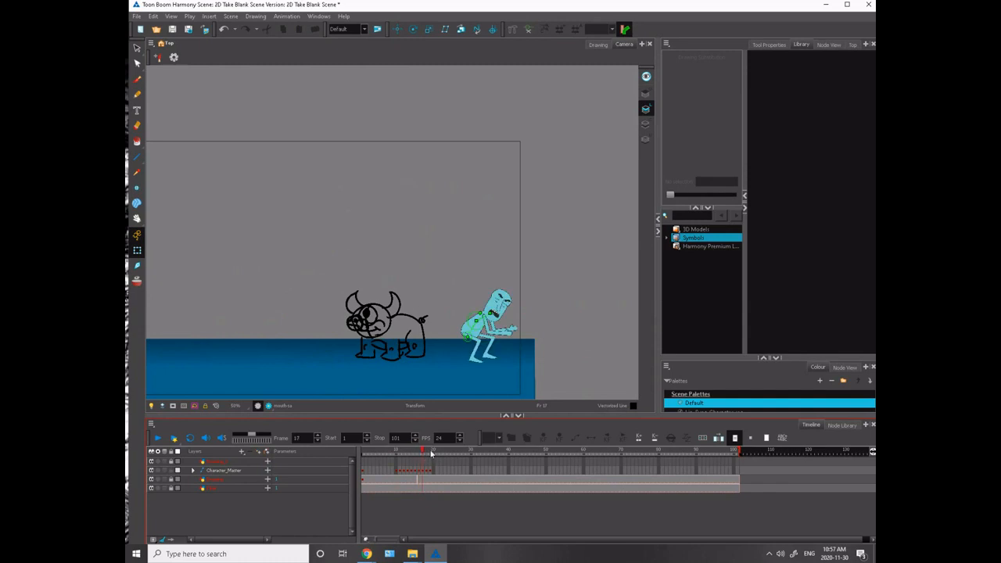
# - Unlock the monster's drawing layer, shift the monster slightly toward the landing spot and relock the layer
pyautogui.click(172, 479)
pyautogui.click(422, 480)
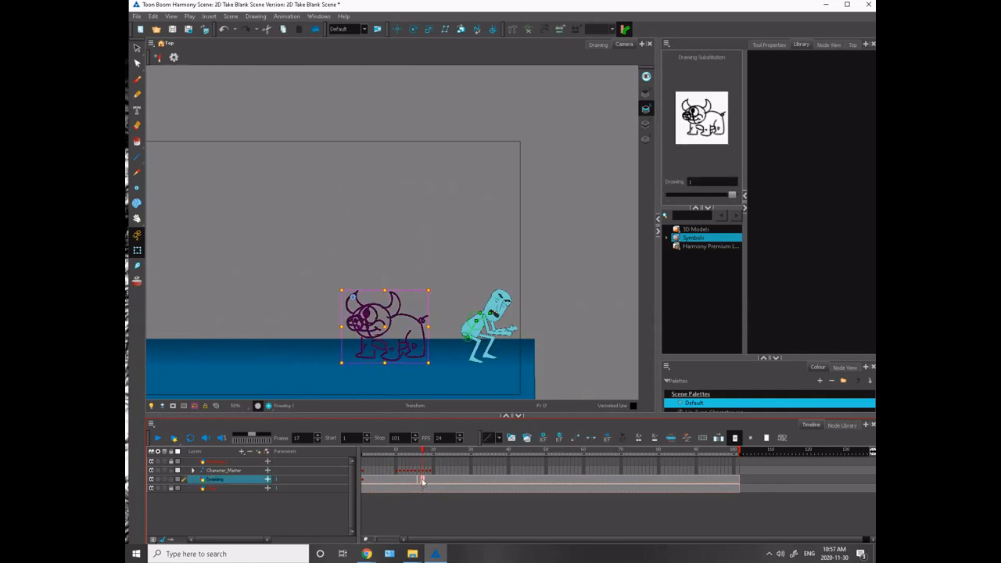
pyautogui.moveTo(368, 331); pyautogui.dragTo(378, 331)
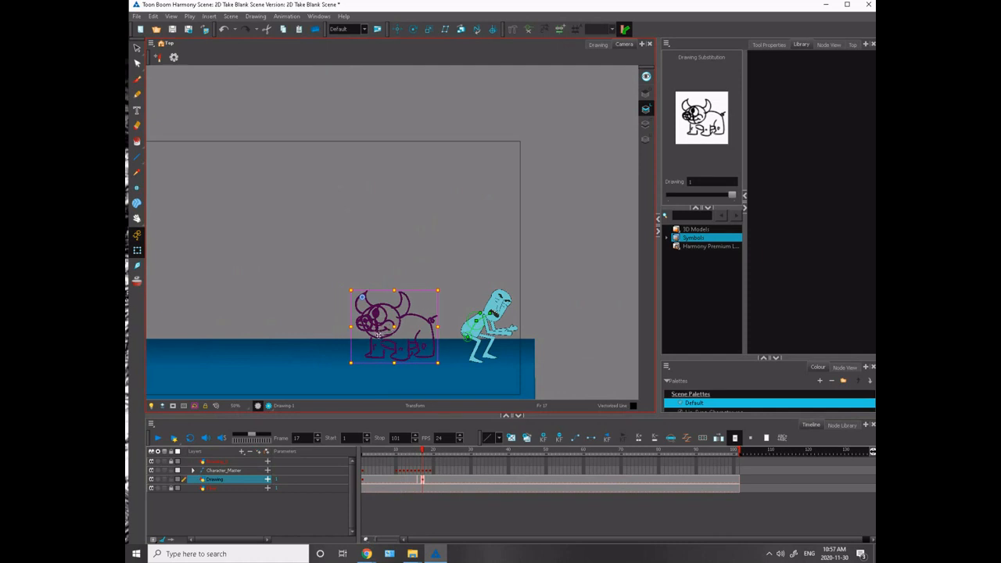
pyautogui.click(421, 485)
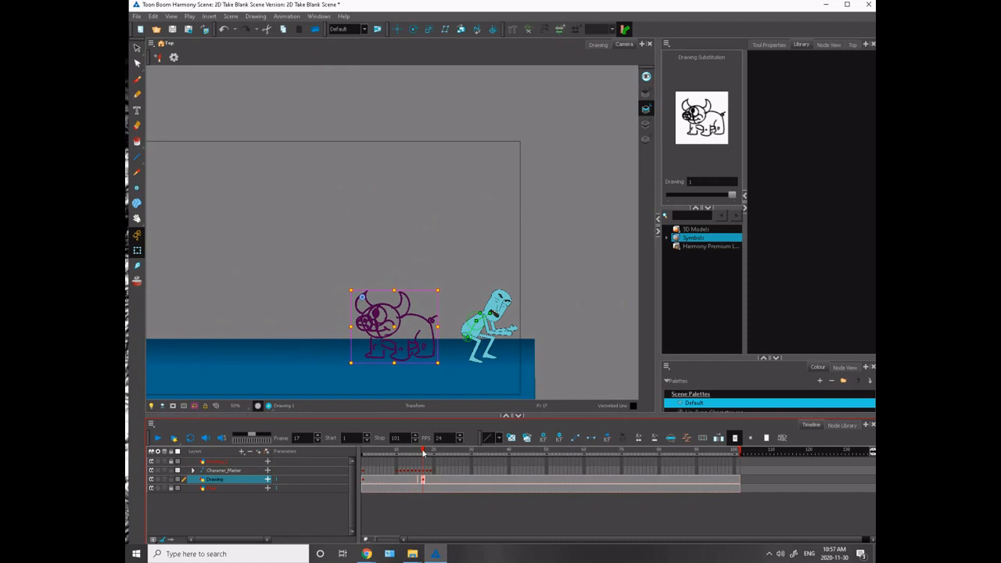
pyautogui.moveTo(423, 453); pyautogui.dragTo(436, 486)
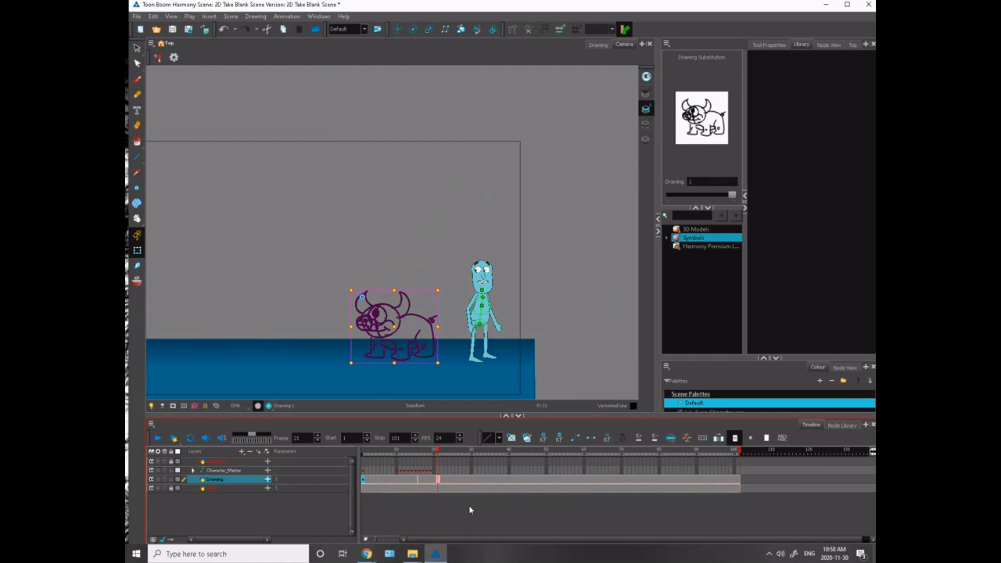
pyautogui.click(171, 479)
# - Review the run-up against the repositioned monster, from the start of the timeline to frame 15
pyautogui.moveTo(440, 451); pyautogui.dragTo(364, 454)
pyautogui.moveTo(432, 467)
pyautogui.mouseDown()
pyautogui.moveTo(459, 469)
pyautogui.moveTo(354, 480)
pyautogui.moveTo(429, 474)
pyautogui.moveTo(399, 476)
pyautogui.moveTo(419, 468)
pyautogui.mouseUp()
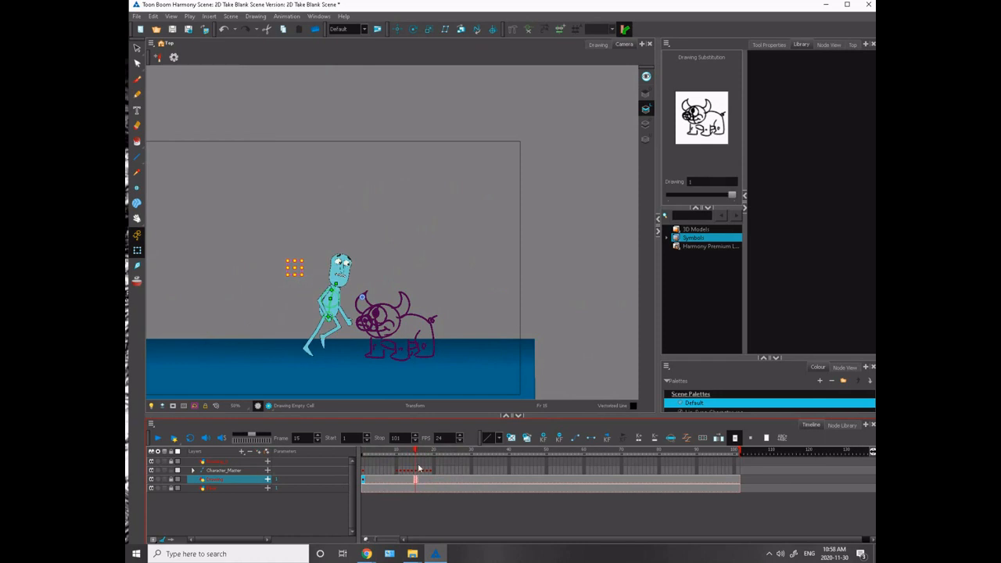
pyautogui.click(273, 254)
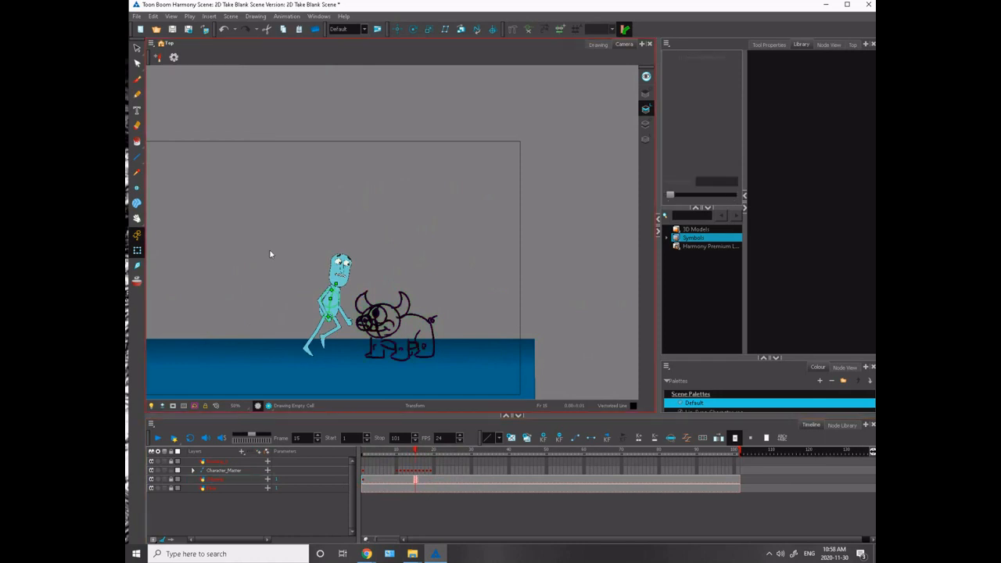
pyautogui.press('space')
pyautogui.moveTo(236, 302); pyautogui.dragTo(287, 247)
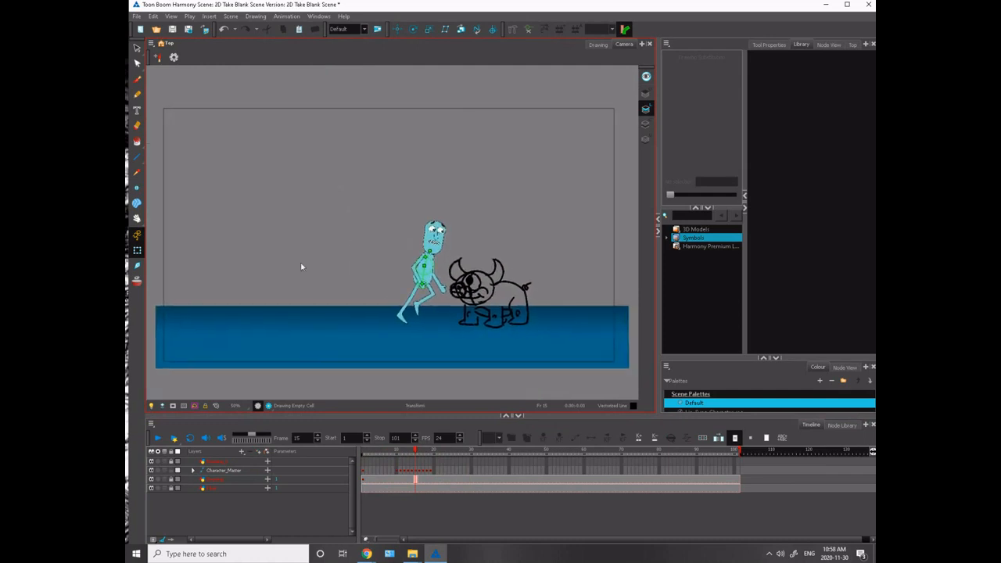
pyautogui.moveTo(416, 478)
pyautogui.mouseDown()
pyautogui.moveTo(395, 479)
pyautogui.moveTo(438, 486)
pyautogui.moveTo(416, 480)
pyautogui.mouseUp()
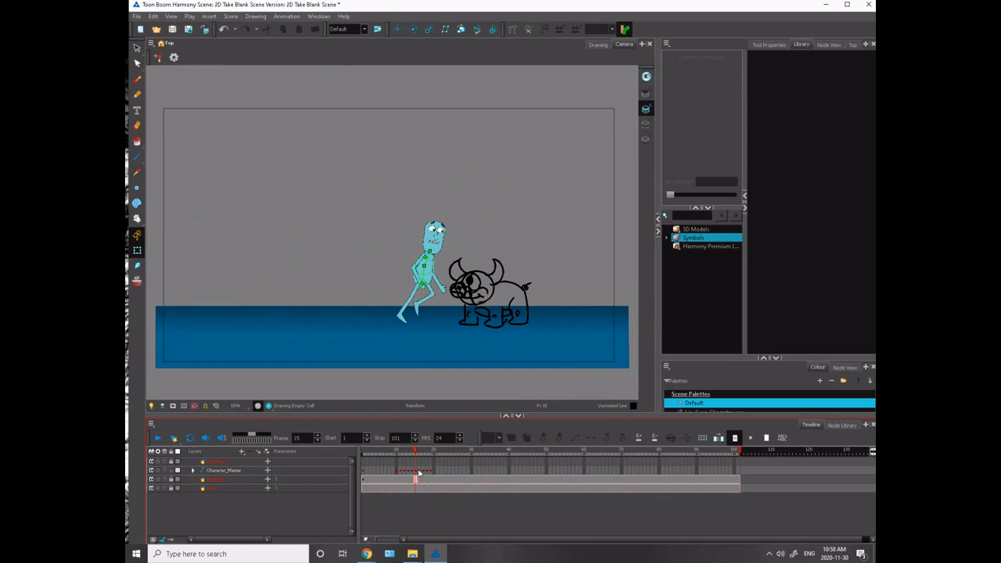
# - Swing the push-off leg on frame 15 slightly forward and tilt its foot so the toes point further down
pyautogui.click(415, 471)
pyautogui.press('2')
pyautogui.press('2')
pyautogui.press('2')
pyautogui.press('2')
pyautogui.press('2')
pyautogui.press('2')
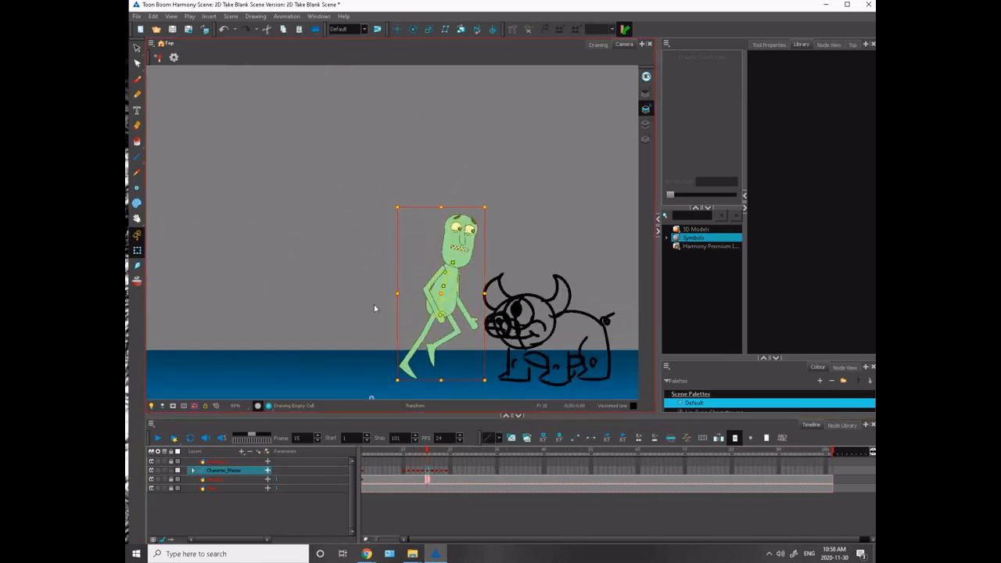
pyautogui.moveTo(343, 308); pyautogui.dragTo(285, 212)
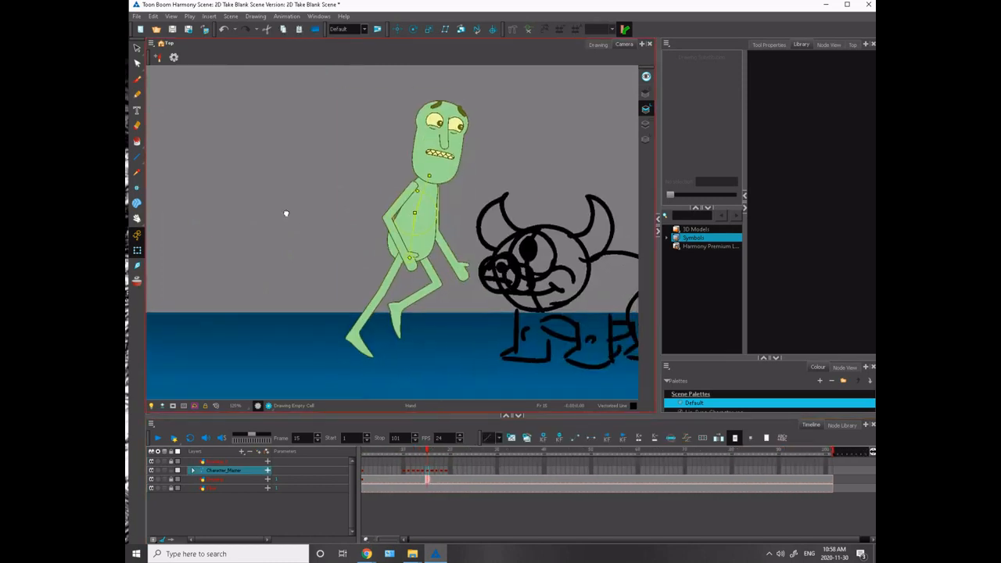
pyautogui.click(391, 272)
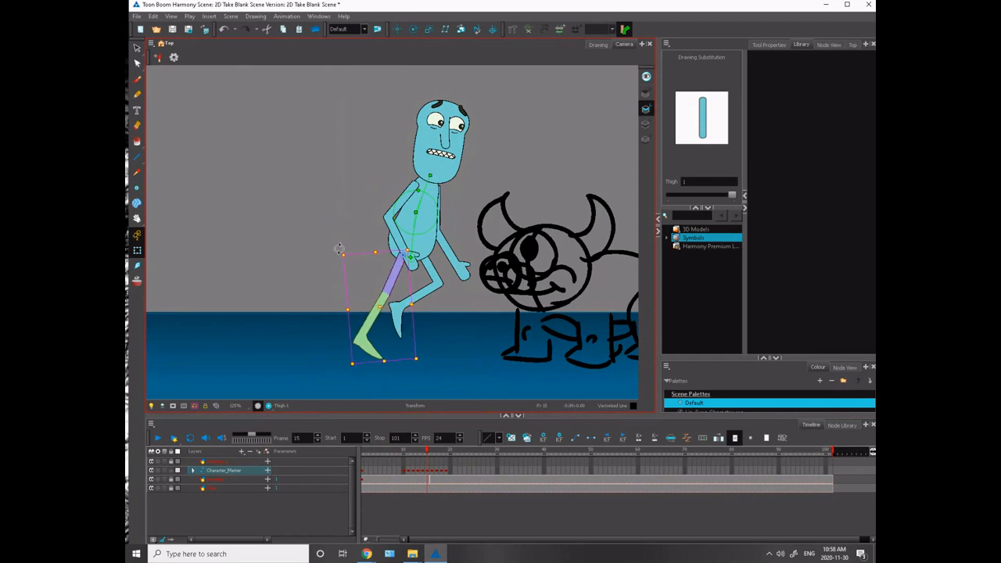
pyautogui.click(366, 346)
pyautogui.moveTo(392, 363); pyautogui.dragTo(383, 368)
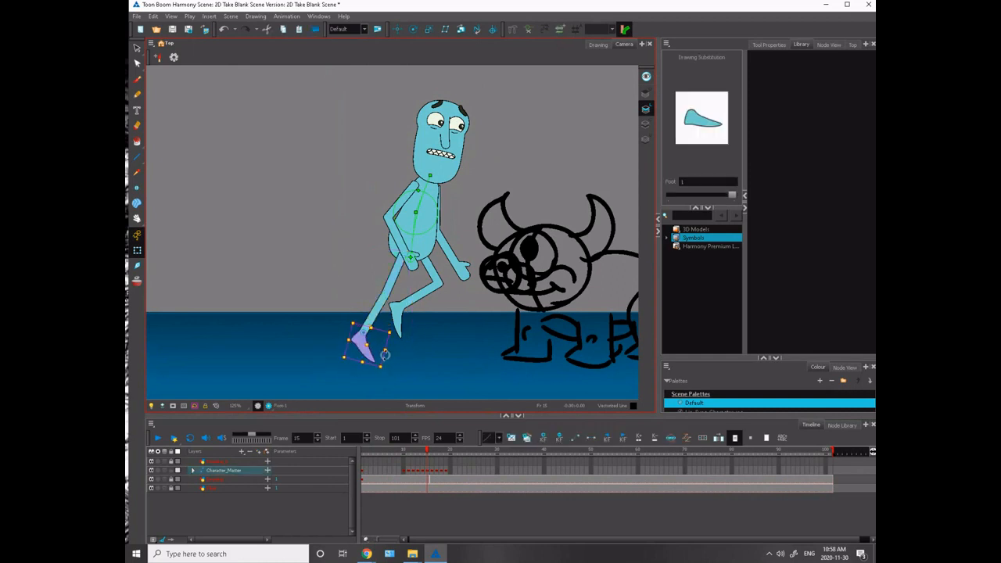
pyautogui.click(341, 243)
# - Compare frames 14 and 15 and nudge the whole frame 15 character slightly upward with onion skinning on
pyautogui.press(',')
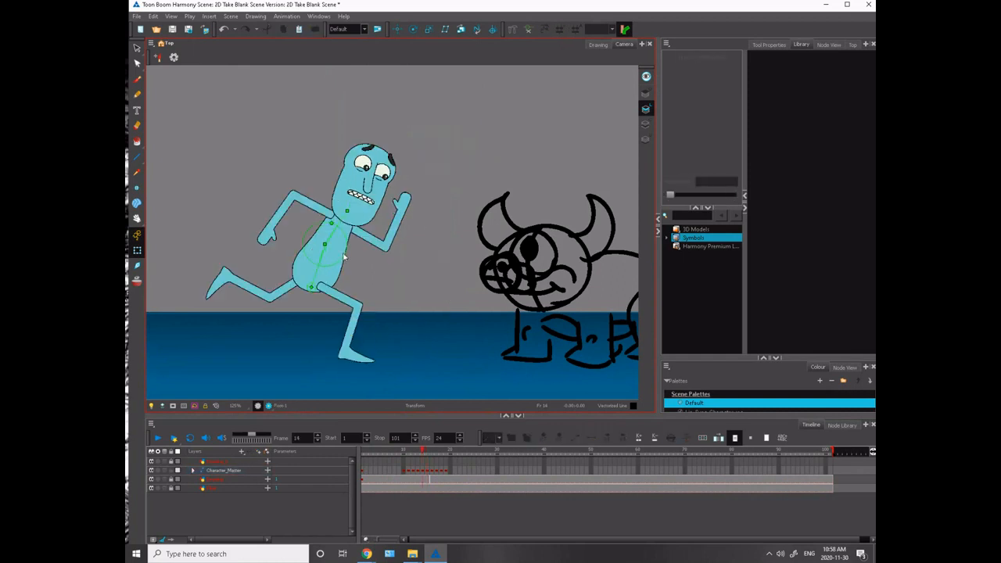
pyautogui.press('.')
pyautogui.press(',')
pyautogui.press('.')
pyautogui.press(',')
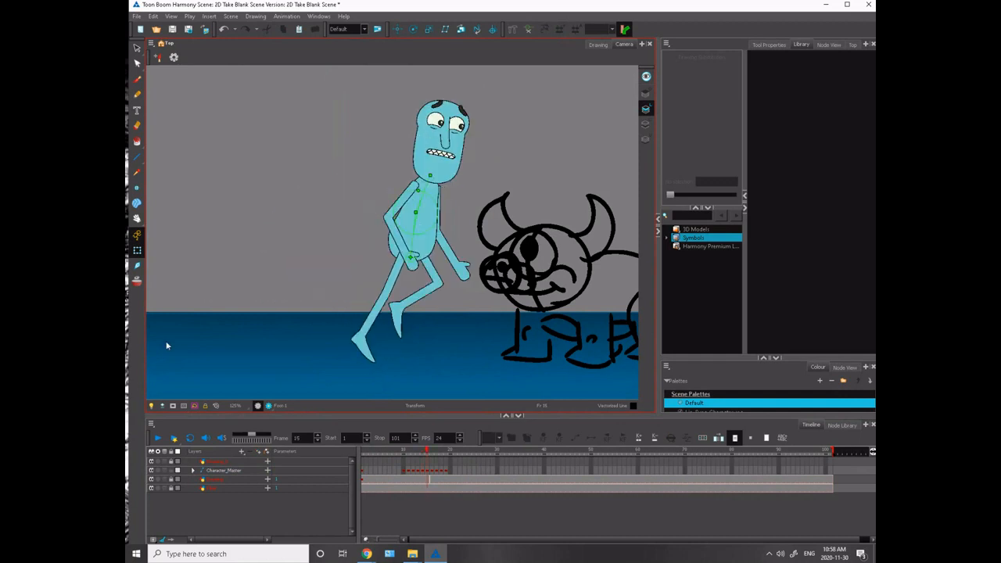
pyautogui.click(427, 469)
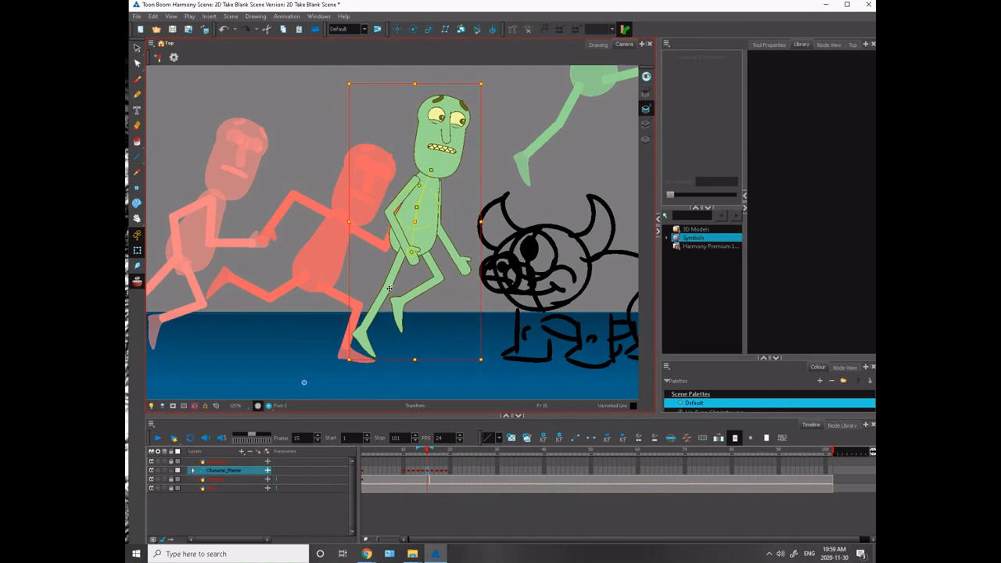
pyautogui.click(363, 239)
# - Flip between frames 14, 15 and 16 to examine how the run flows into the leap
pyautogui.press(',')
pyautogui.press('.')
pyautogui.press('.')
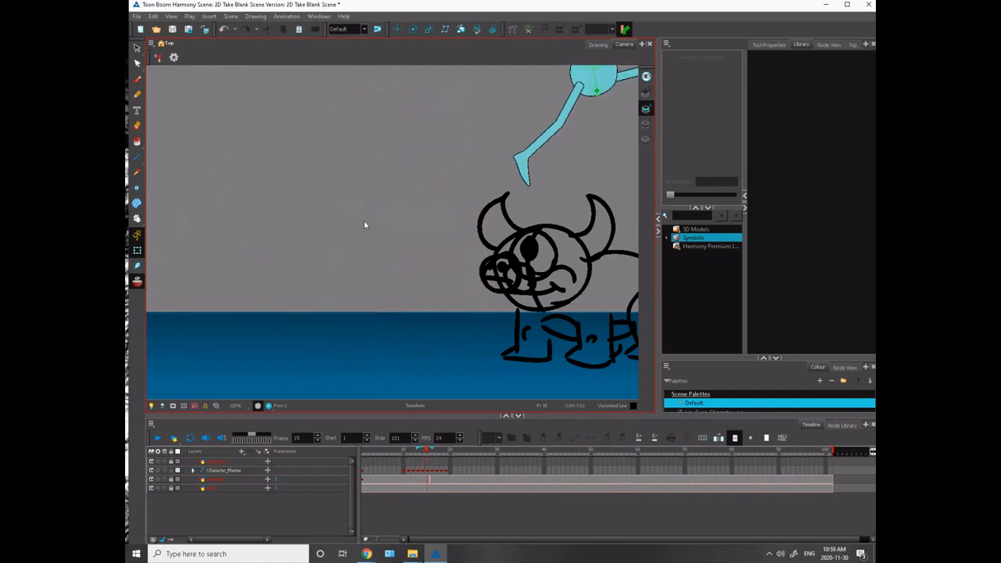
pyautogui.press(',')
pyautogui.press(',')
pyautogui.press('.')
pyautogui.moveTo(342, 200); pyautogui.dragTo(358, 282)
pyautogui.press(',')
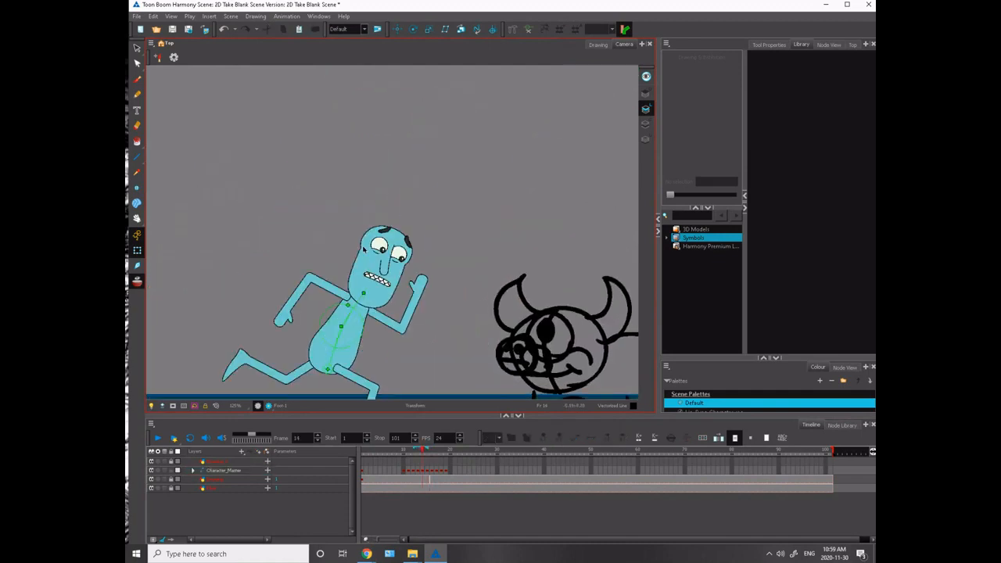
pyautogui.press('.')
pyautogui.press(',')
pyautogui.press('.')
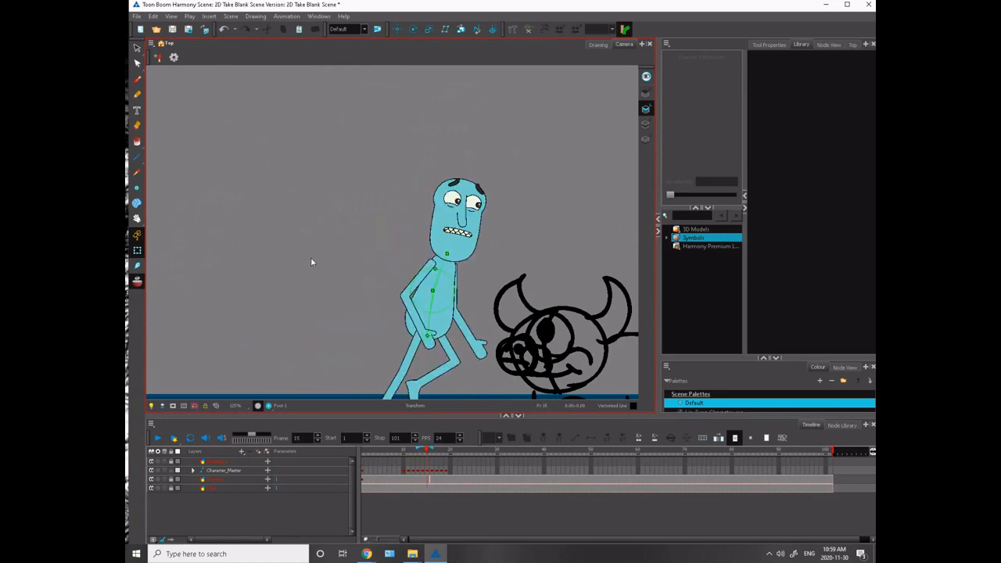
# - Nudge the frame 15 rear arm slightly upward at the shoulder and compare it with frame 14
pyautogui.click(413, 283)
pyautogui.moveTo(397, 250); pyautogui.dragTo(395, 252)
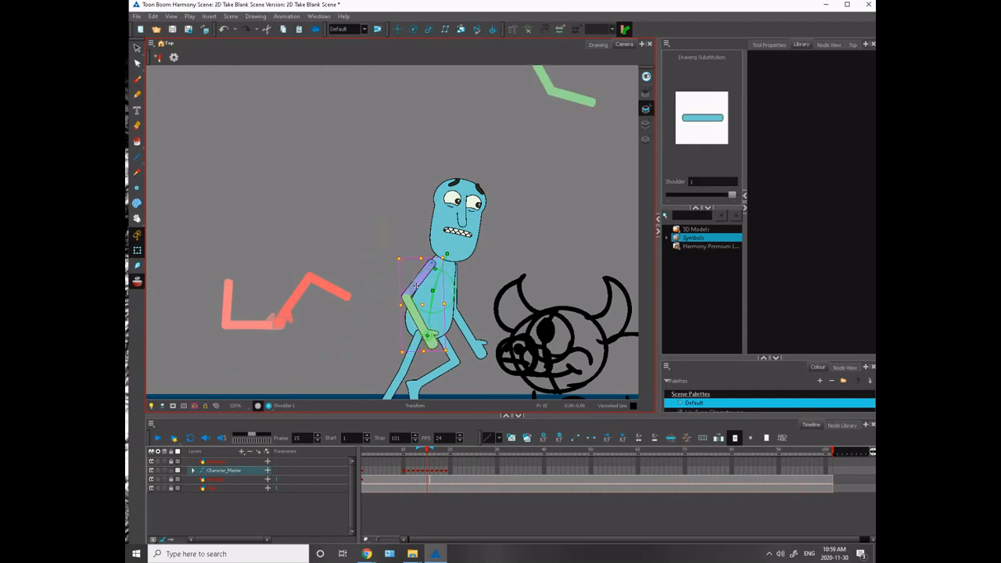
pyautogui.moveTo(415, 286); pyautogui.dragTo(415, 281)
pyautogui.press(',')
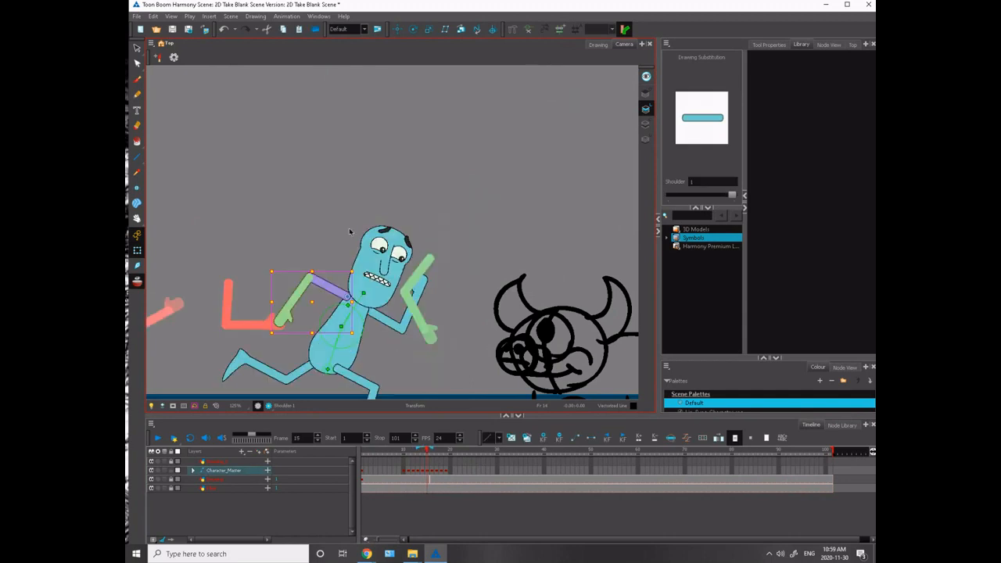
pyautogui.press('.')
# - Rotate the rear forearm forward across the belly on frame 15 and check the hand against neighbouring frames
pyautogui.click(412, 304)
pyautogui.moveTo(448, 345); pyautogui.dragTo(463, 326)
pyautogui.click(446, 322)
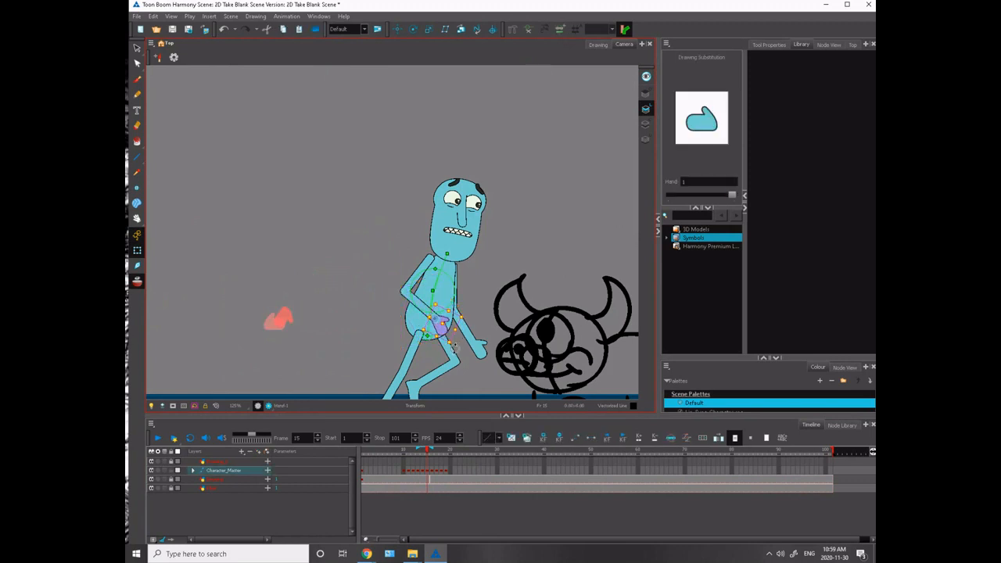
pyautogui.press('.')
pyautogui.press(',')
pyautogui.press(',')
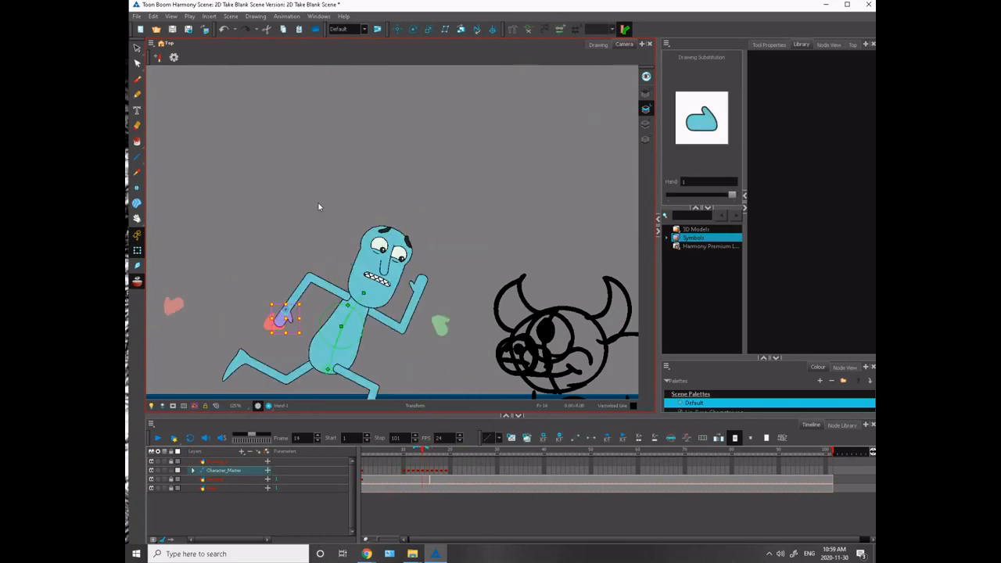
# - Swing the frame 15 front arm up and forward so its hand rises in front of the face
pyautogui.press('.')
pyautogui.moveTo(331, 215); pyautogui.dragTo(246, 203)
pyautogui.click(343, 268)
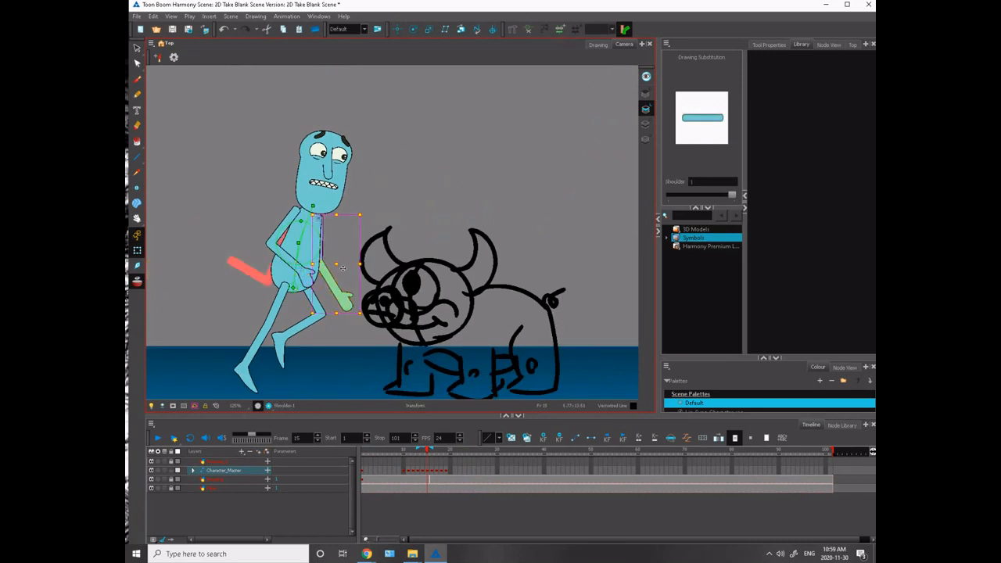
pyautogui.moveTo(365, 311); pyautogui.dragTo(362, 172)
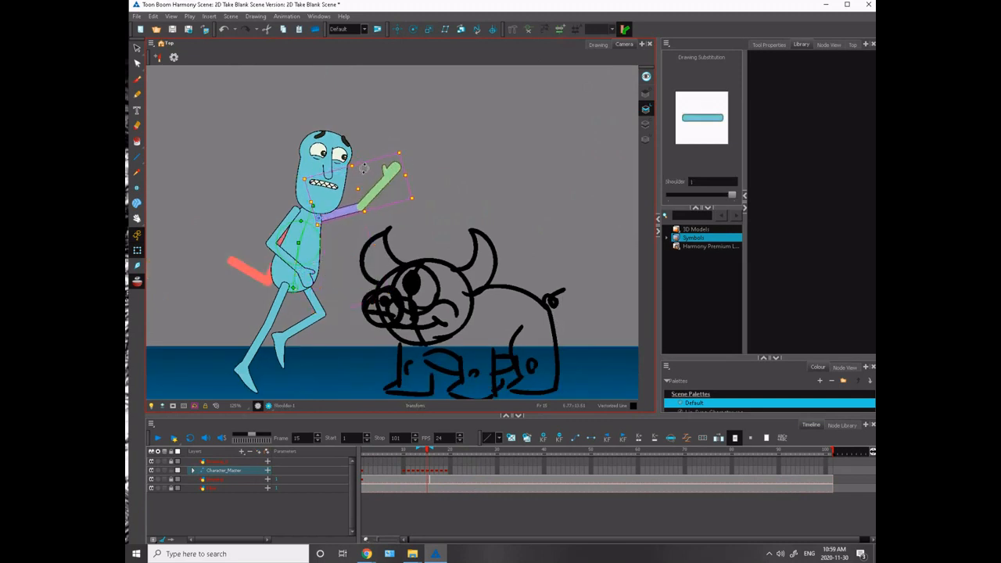
# - Lower the frame 15 front arm slightly at the shoulder and compare the pose with frame 14
pyautogui.press(',')
pyautogui.press('.')
pyautogui.press(',')
pyautogui.press('.')
pyautogui.moveTo(409, 220); pyautogui.dragTo(408, 233)
pyautogui.press('Escape')
pyautogui.press(',')
pyautogui.press('.')
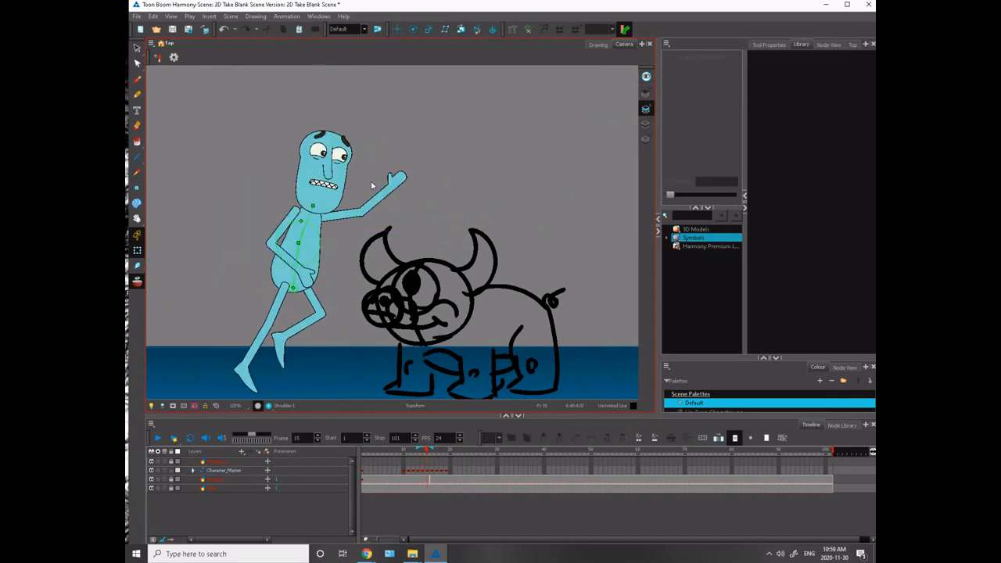
# - Rotate the frame 15 front forearm upward so the hand points more steeply up, checking it against frame 14
pyautogui.click(381, 199)
pyautogui.moveTo(355, 154); pyautogui.dragTo(341, 159)
pyautogui.press(',')
pyautogui.press('.')
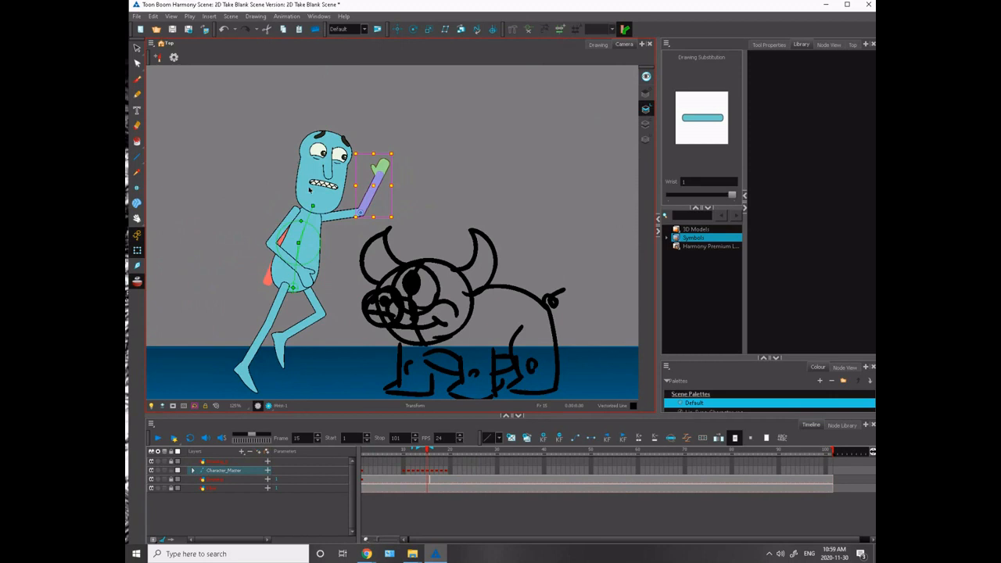
pyautogui.press(',')
pyautogui.press('.')
# - Tilt the head slightly backward on frame 15 and compare it with frame 14
pyautogui.click(311, 190)
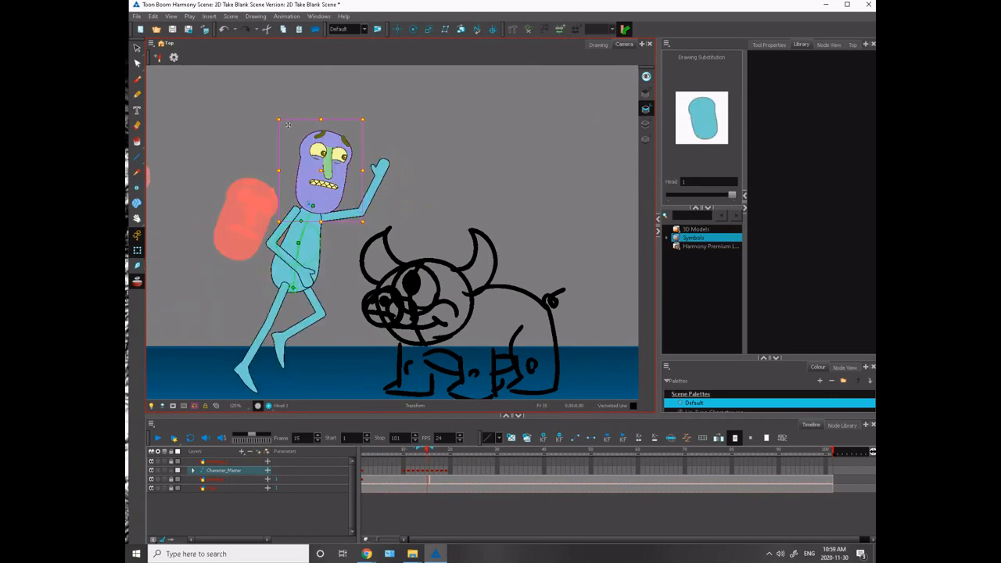
pyautogui.moveTo(277, 111); pyautogui.dragTo(266, 116)
pyautogui.click(257, 121)
pyautogui.press(',')
pyautogui.press('.')
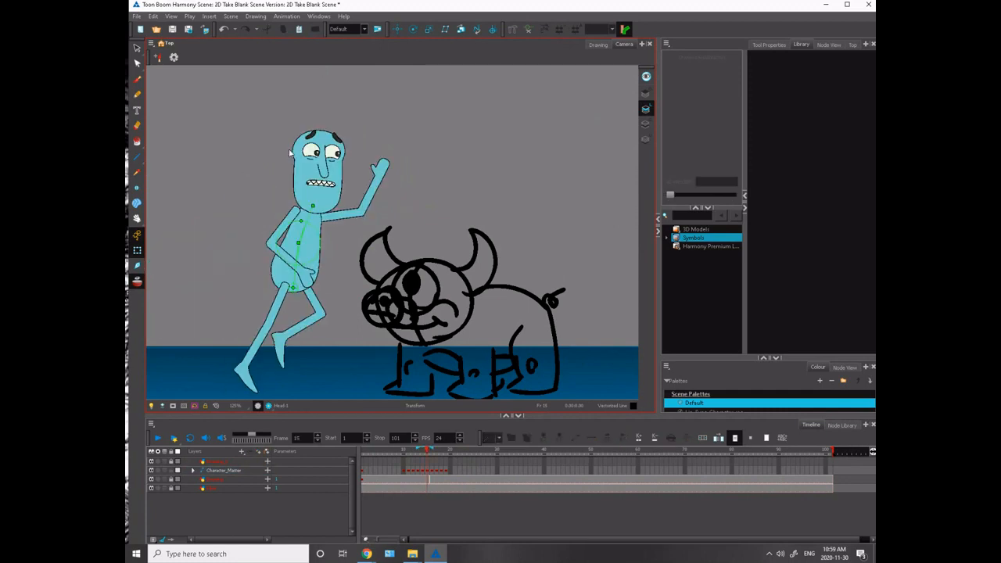
# - Flip between frames 14 and 15 to examine how the head and upper body move
pyautogui.press(',')
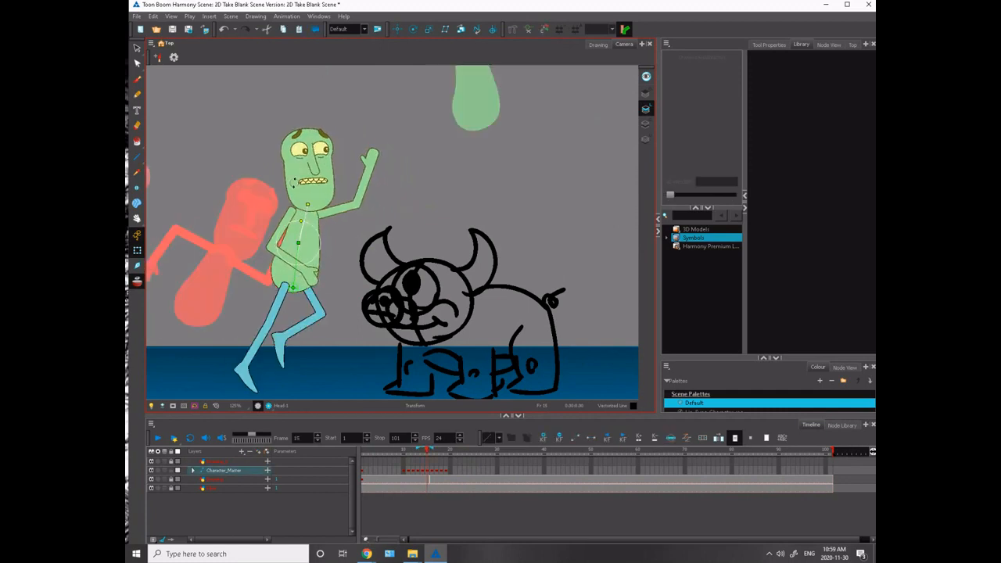
pyautogui.press('.')
pyautogui.press(',')
pyautogui.press('.')
pyautogui.press(',')
pyautogui.press('.')
pyautogui.moveTo(262, 180); pyautogui.dragTo(340, 245)
pyautogui.press(',')
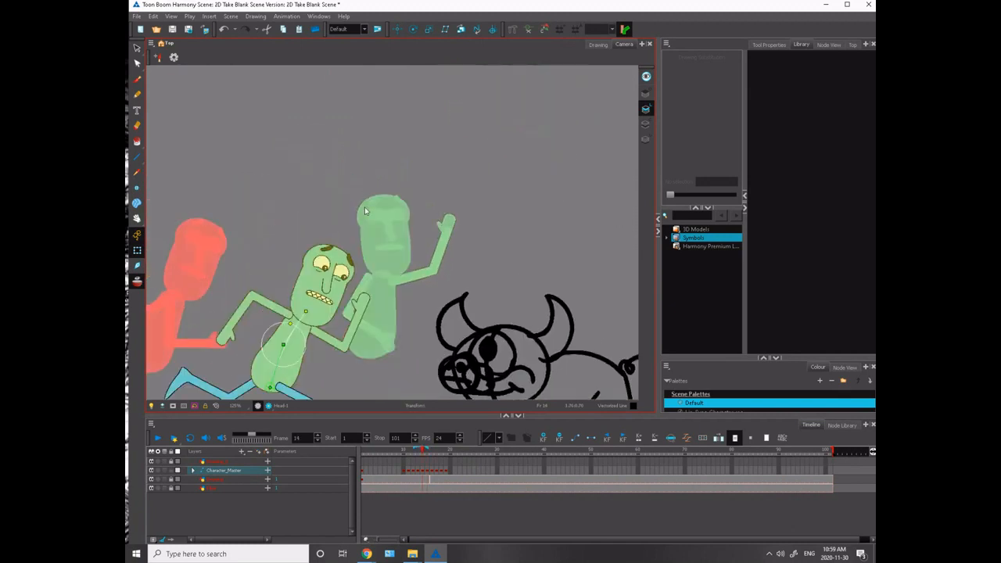
pyautogui.press('.')
# - Switch both eyes on frame 15 to the half-closed happy2 drawing
pyautogui.click(370, 222)
pyautogui.click(375, 218)
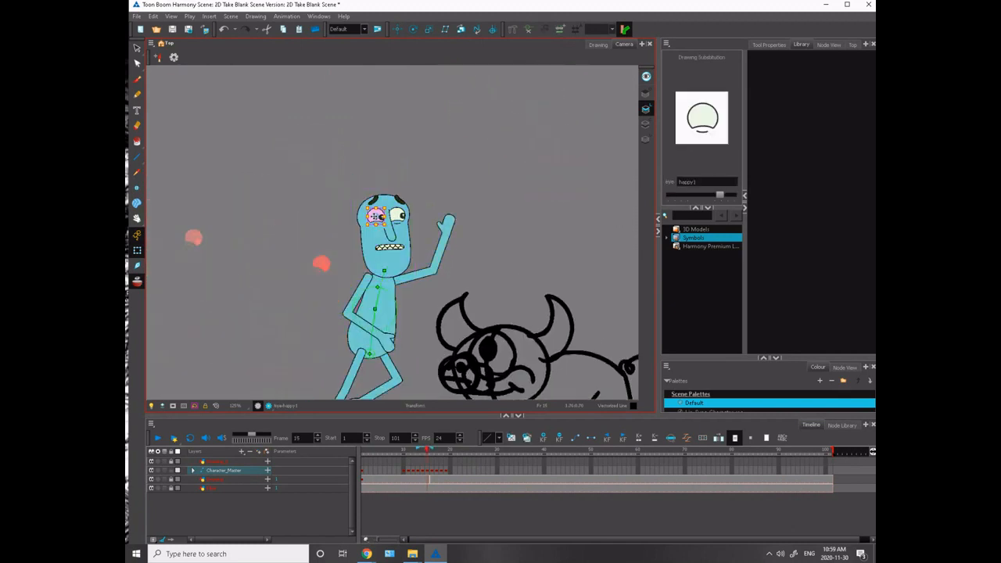
pyautogui.press(']')
pyautogui.click(362, 190)
pyautogui.click(394, 215)
pyautogui.press(']')
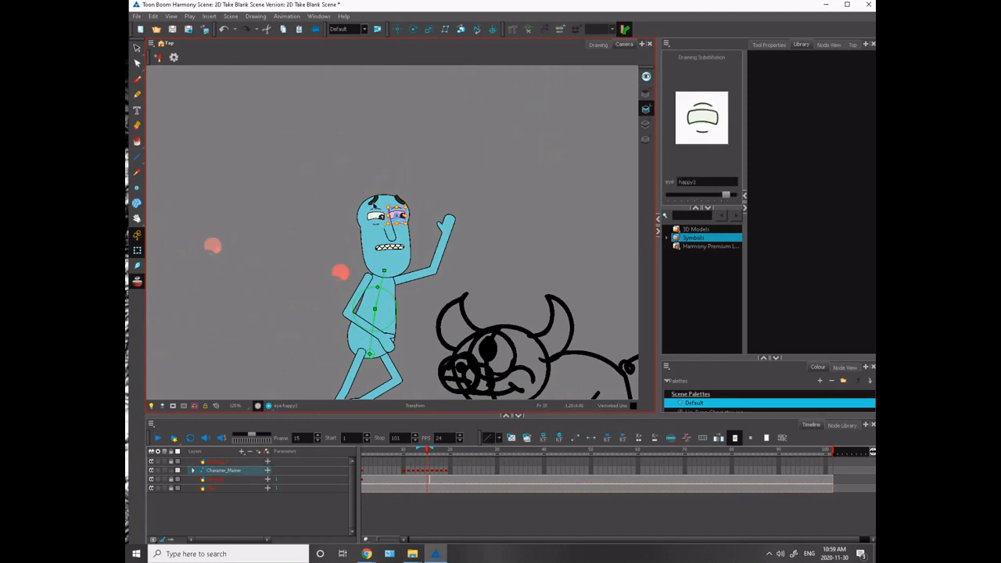
# - Adjust both eyebrows to a worried slant on frame 15 and go to frame 14
pyautogui.click(373, 198)
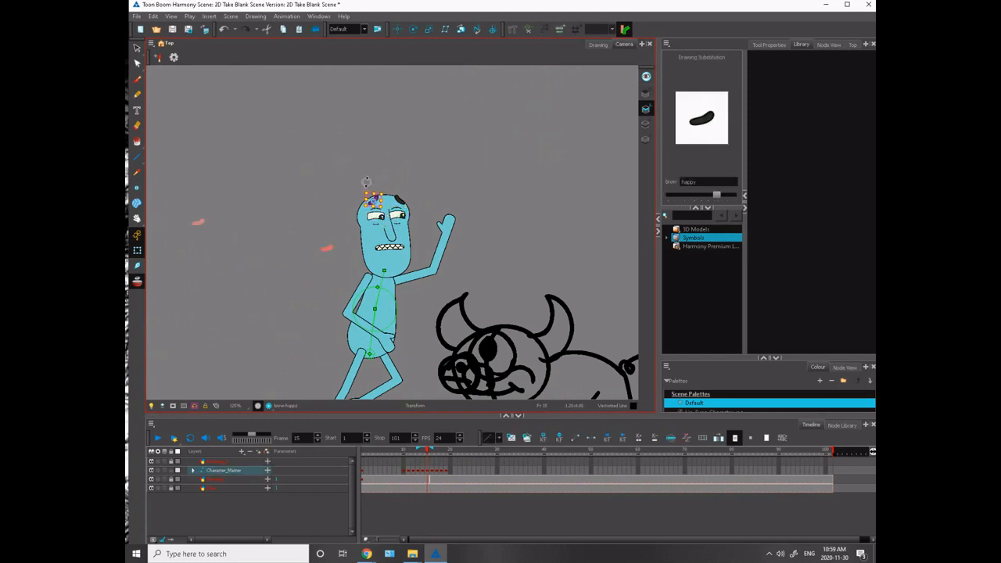
pyautogui.click(396, 198)
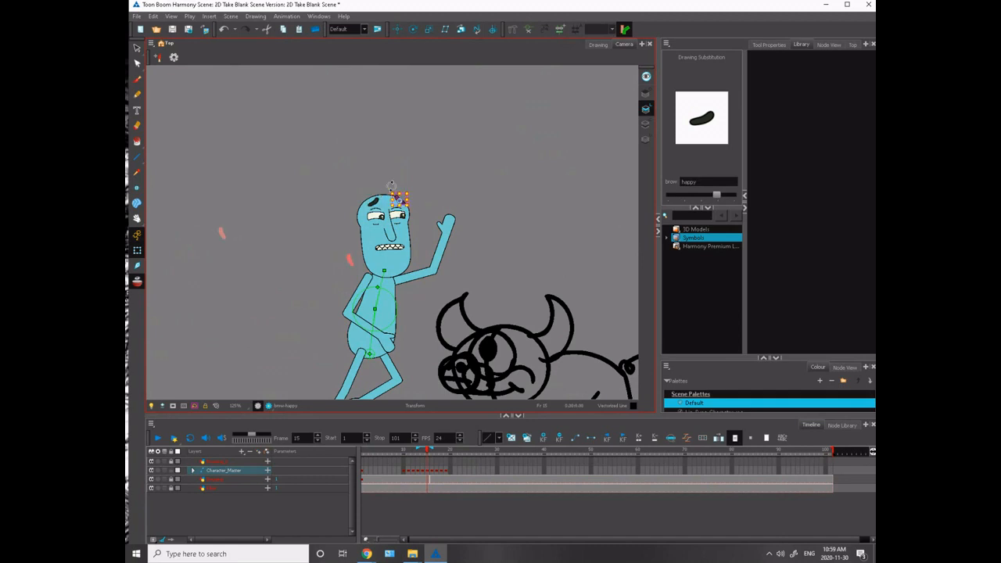
pyautogui.click(360, 175)
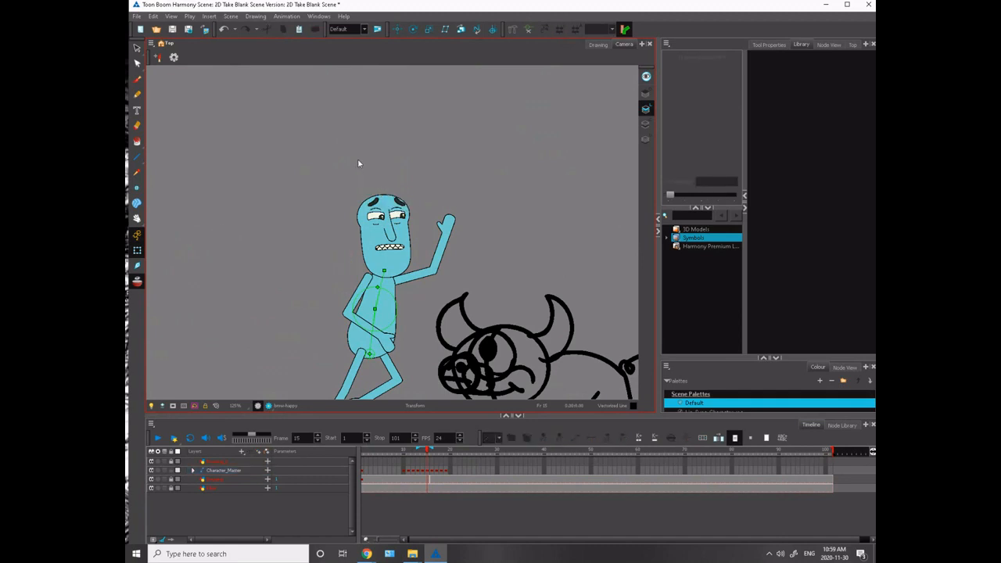
pyautogui.press(',')
pyautogui.moveTo(257, 261); pyautogui.dragTo(327, 220)
pyautogui.click(389, 241)
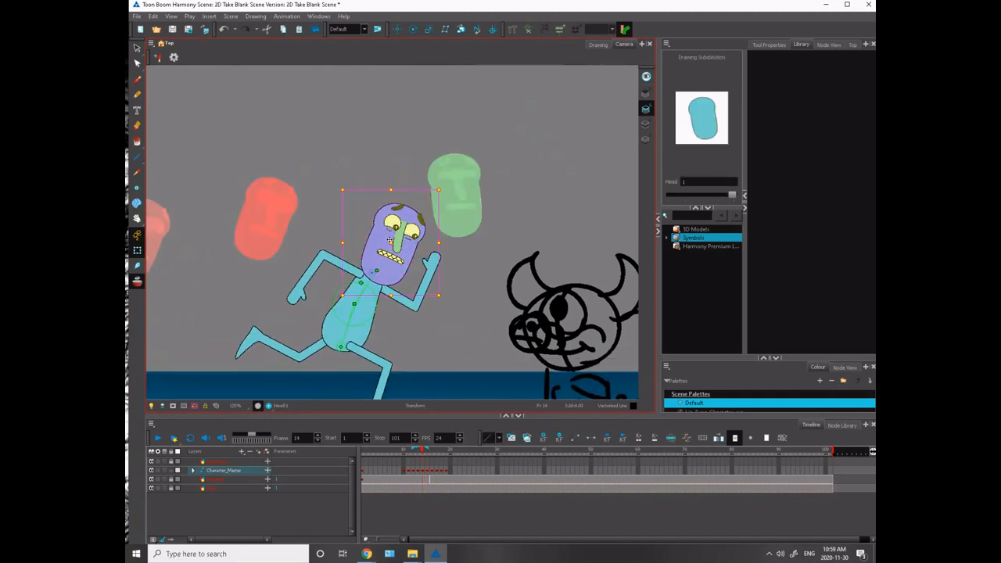
pyautogui.moveTo(384, 234); pyautogui.dragTo(388, 218)
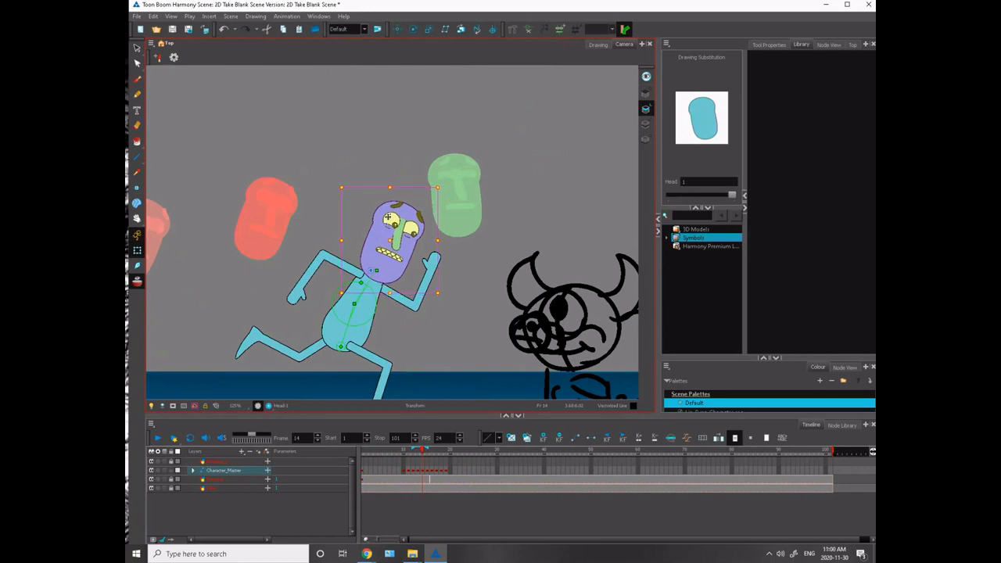
pyautogui.click(364, 205)
# - Close both of the running character's eyes on frame 14 with the happy3 drawing
pyautogui.click(392, 226)
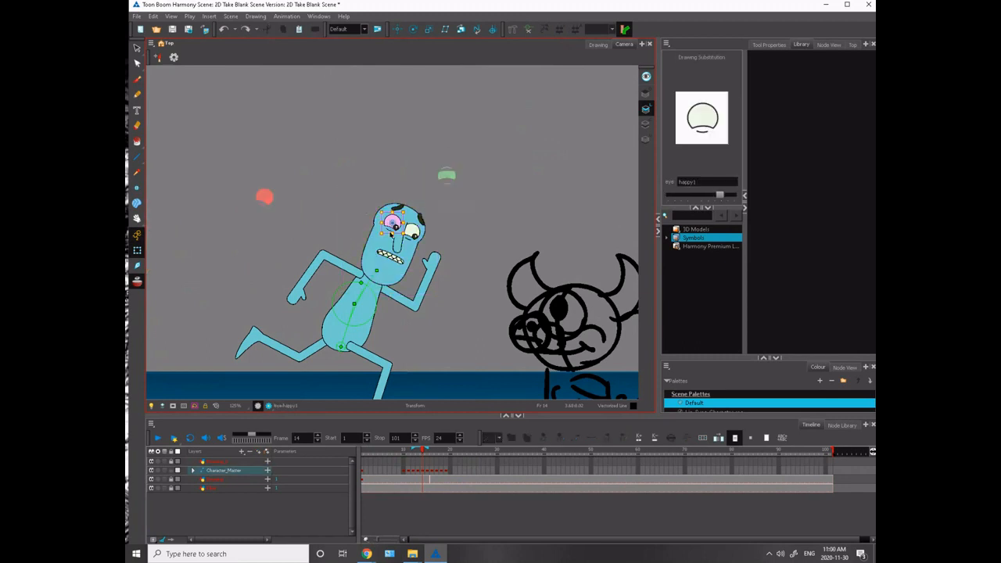
pyautogui.press(']')
pyautogui.press(']')
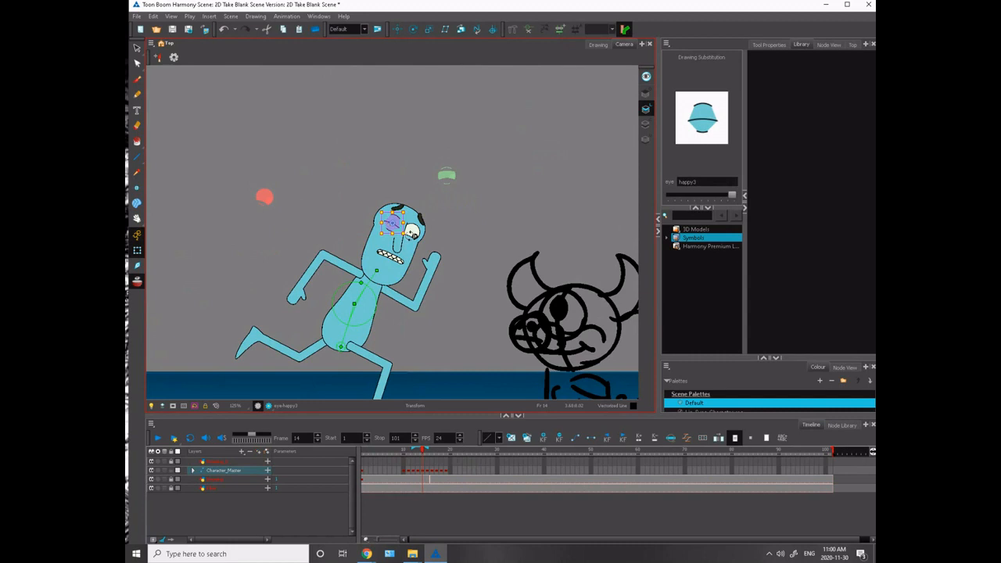
pyautogui.click(388, 190)
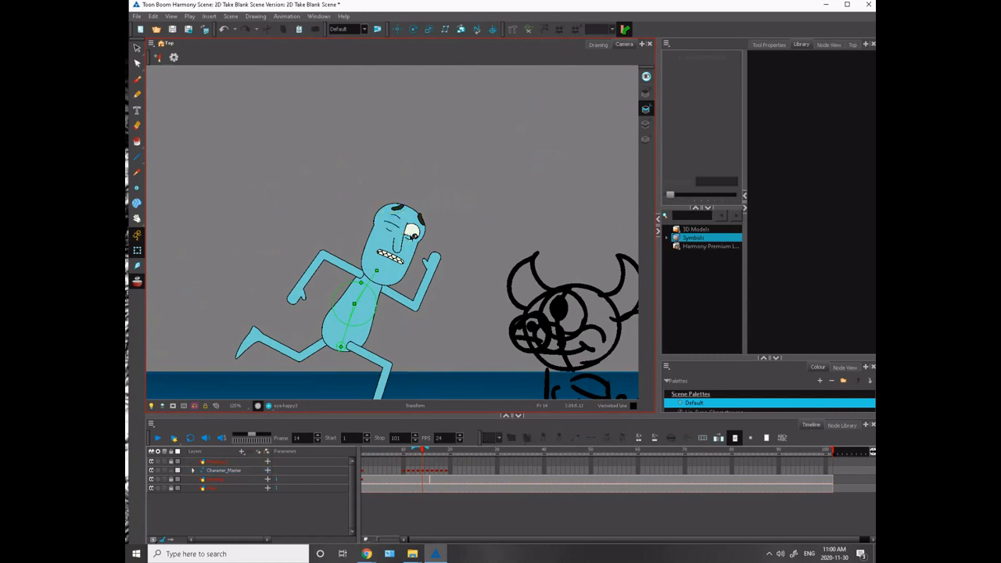
pyautogui.click(411, 234)
pyautogui.press(']')
pyautogui.press(']')
pyautogui.click(362, 219)
# - Shift the whole group of facial features slightly down on the frame 14 head
pyautogui.scroll(3, 363, 223)
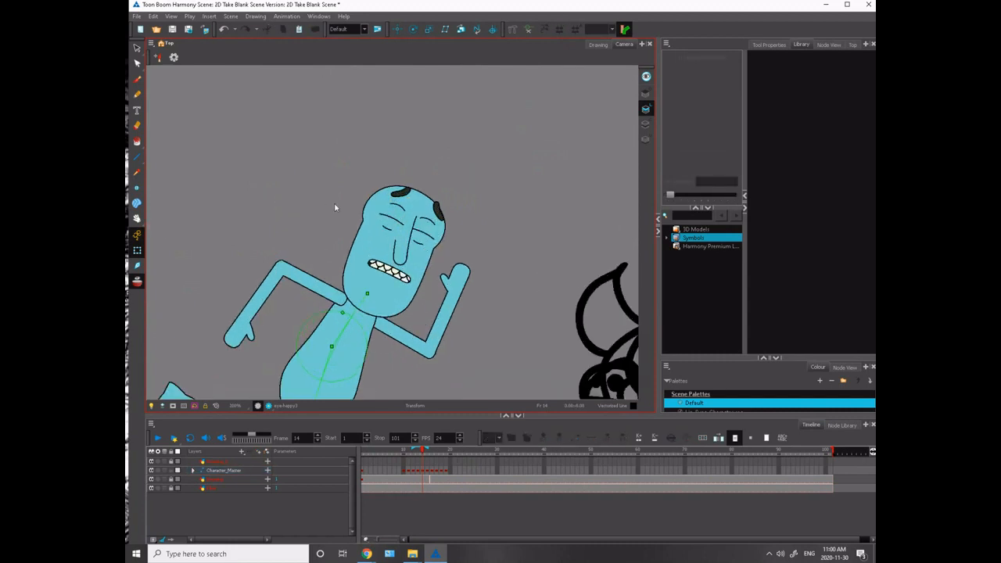
pyautogui.press(',')
pyautogui.press('.')
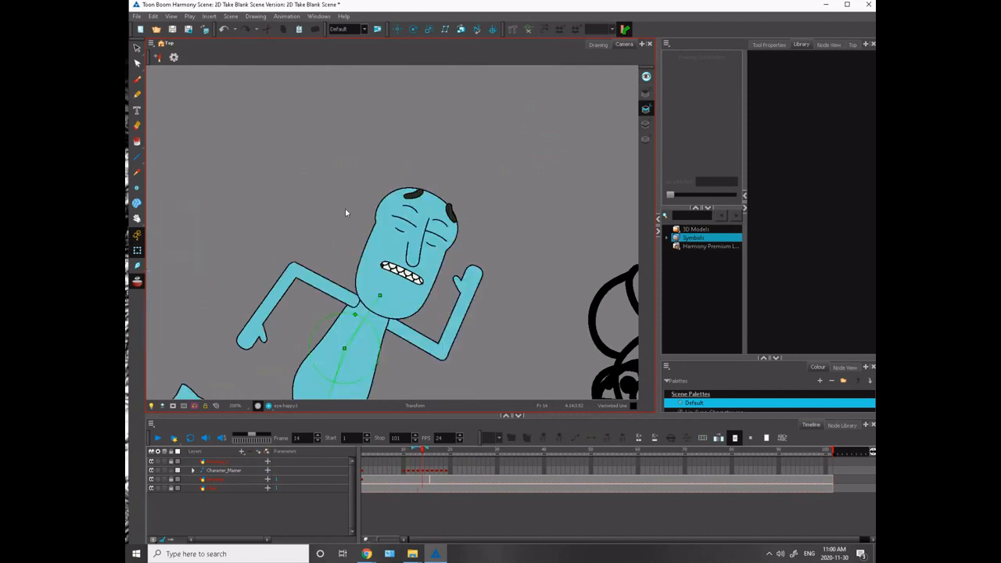
pyautogui.hotkey('alt', 'o')
pyautogui.click(407, 256)
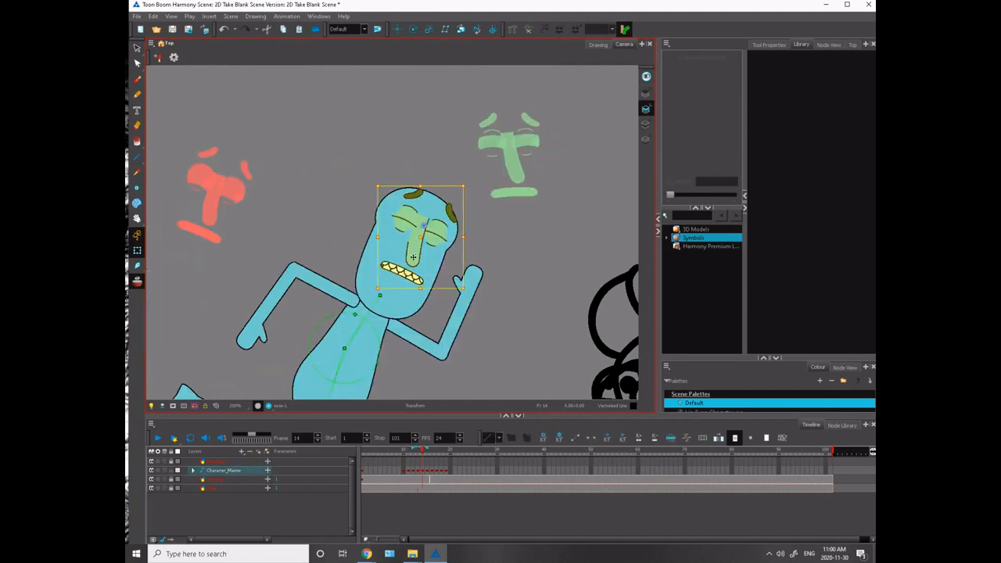
pyautogui.moveTo(412, 257); pyautogui.dragTo(410, 265)
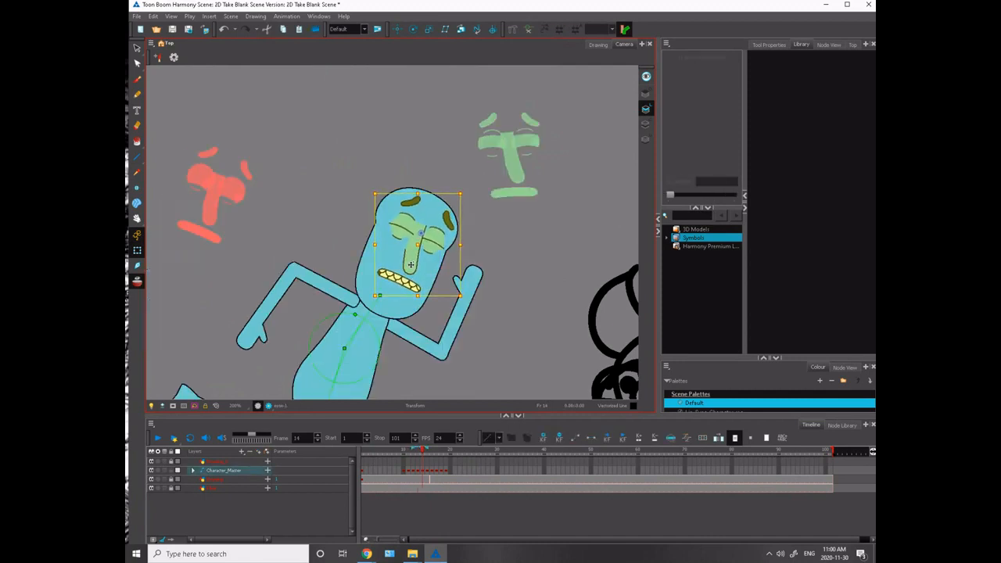
# - Lower and rotate both eyebrows toward the closed eyes on frame 14
pyautogui.click(408, 202)
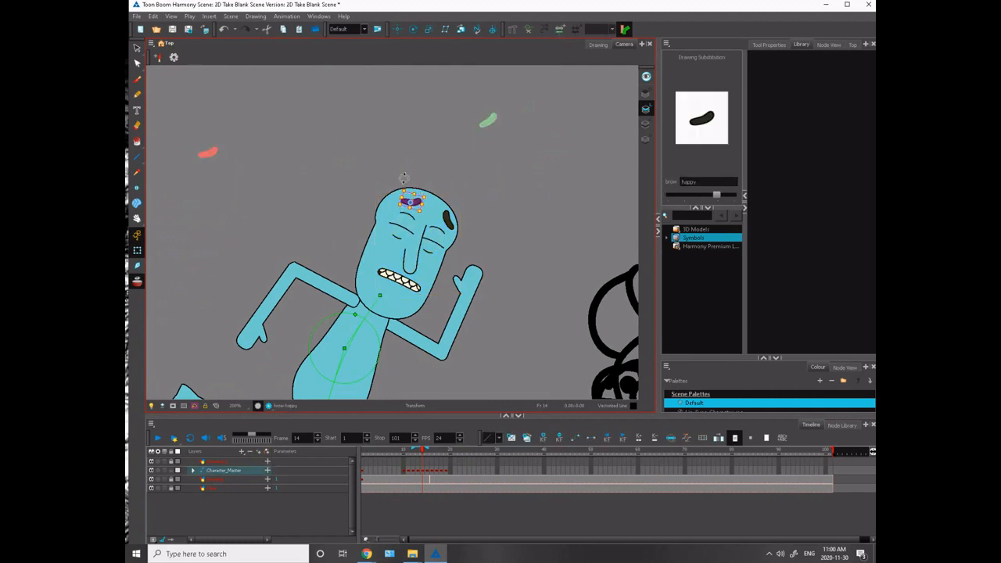
pyautogui.click(447, 220)
pyautogui.moveTo(434, 204); pyautogui.dragTo(407, 200)
pyautogui.click(411, 202)
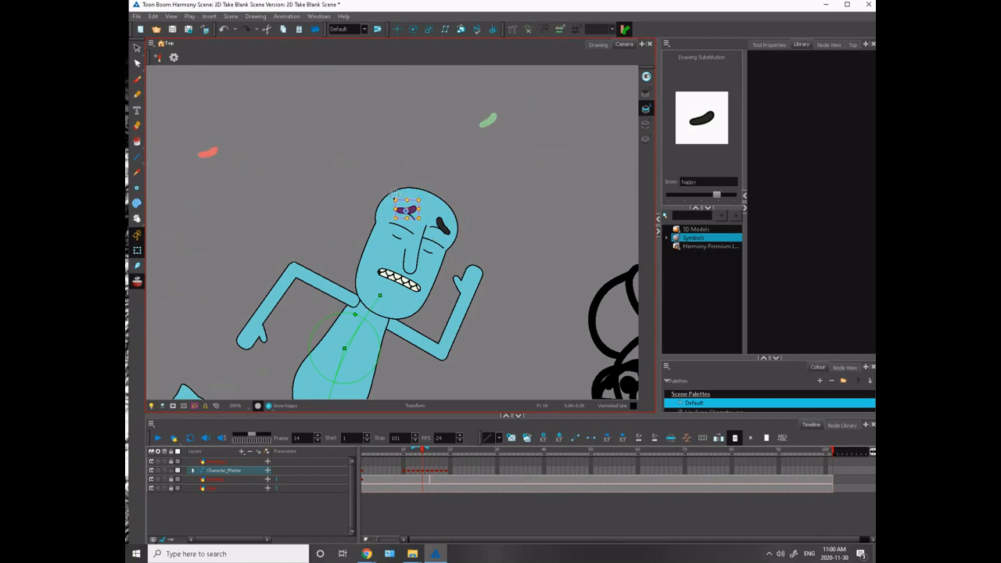
pyautogui.click(378, 167)
pyautogui.scroll(-5, 386, 174)
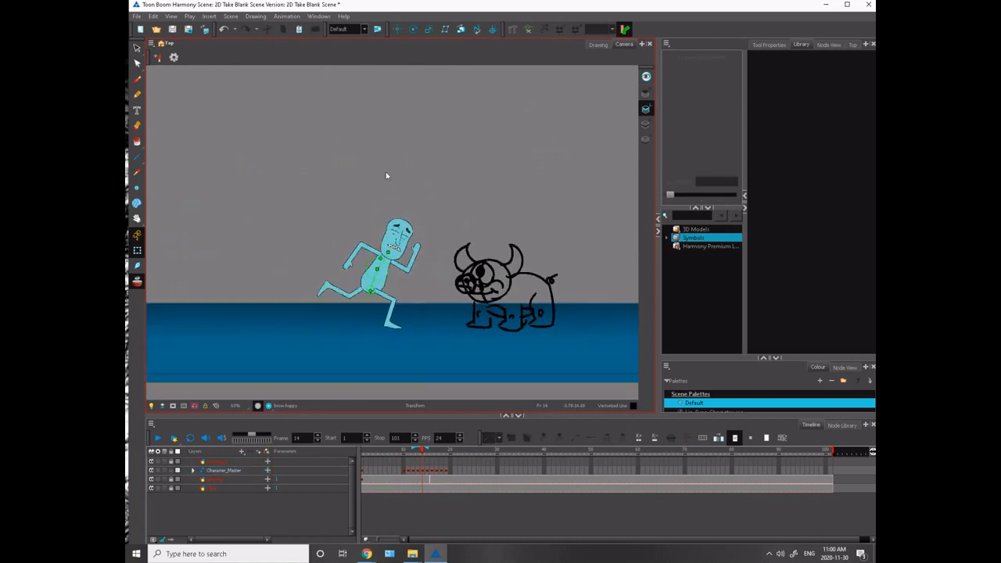
# - Turn off the onion skin and select the head in the leap pose on frame 16
pyautogui.click(137, 282)
pyautogui.moveTo(422, 454); pyautogui.dragTo(431, 453)
pyautogui.click(499, 127)
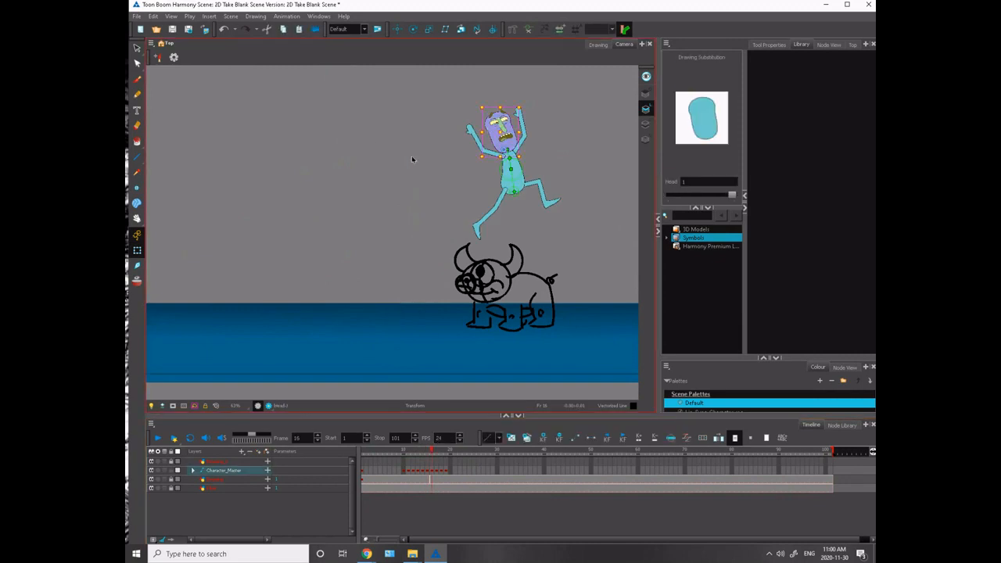
# - Change the eye nearer the back of the head to the round, fully open drawing on frame 16
pyautogui.press('2')
pyautogui.press('2')
pyautogui.press('2')
pyautogui.moveTo(469, 125); pyautogui.dragTo(284, 294)
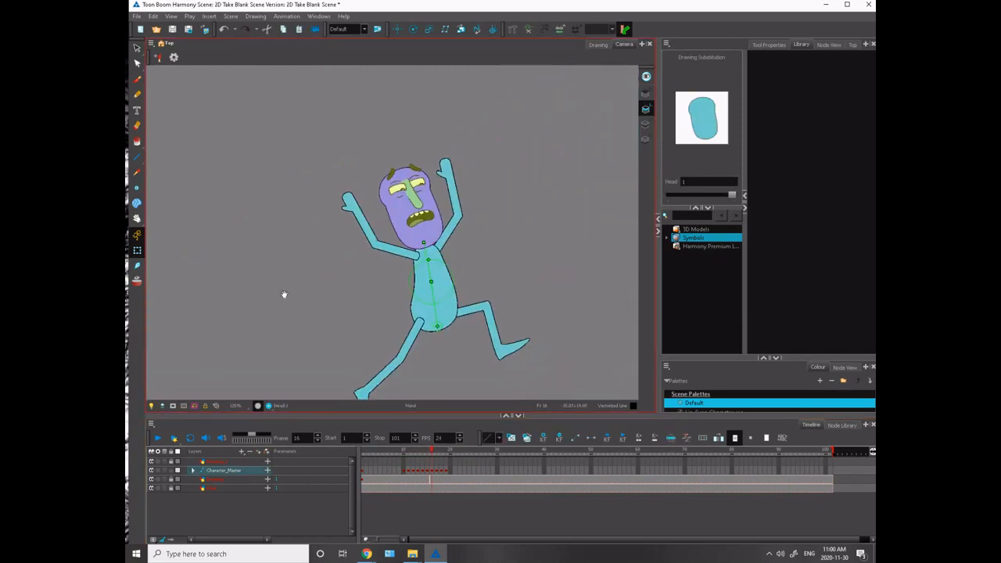
pyautogui.moveTo(293, 206); pyautogui.dragTo(279, 250)
pyautogui.click(339, 209)
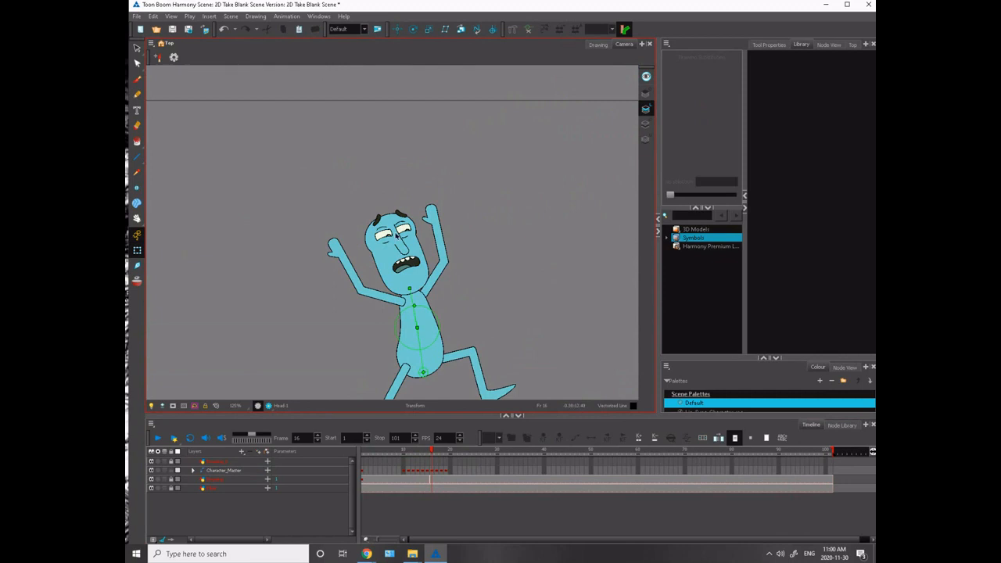
pyautogui.click(385, 237)
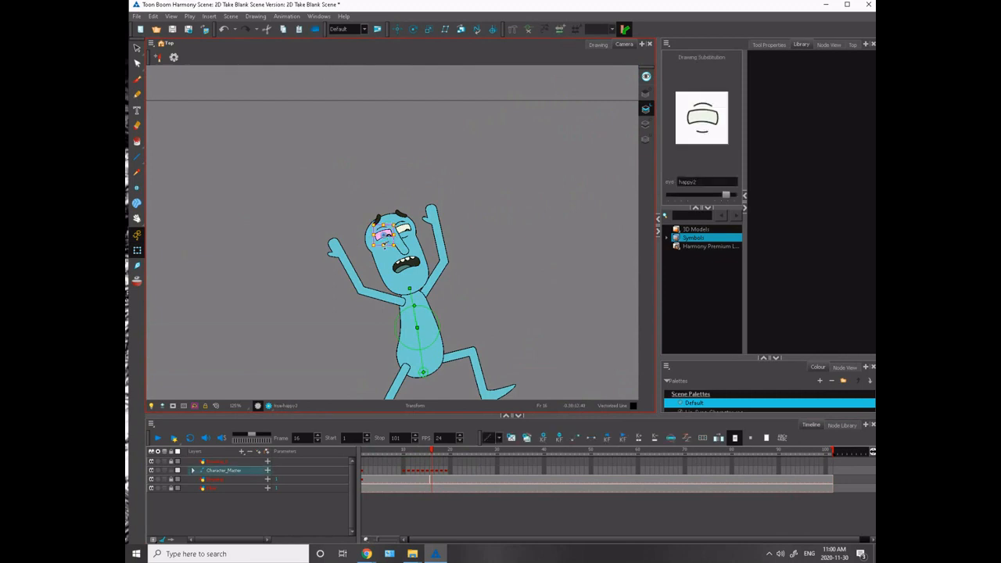
pyautogui.press('[')
pyautogui.press('[')
pyautogui.press('[')
pyautogui.press('[')
pyautogui.press('[')
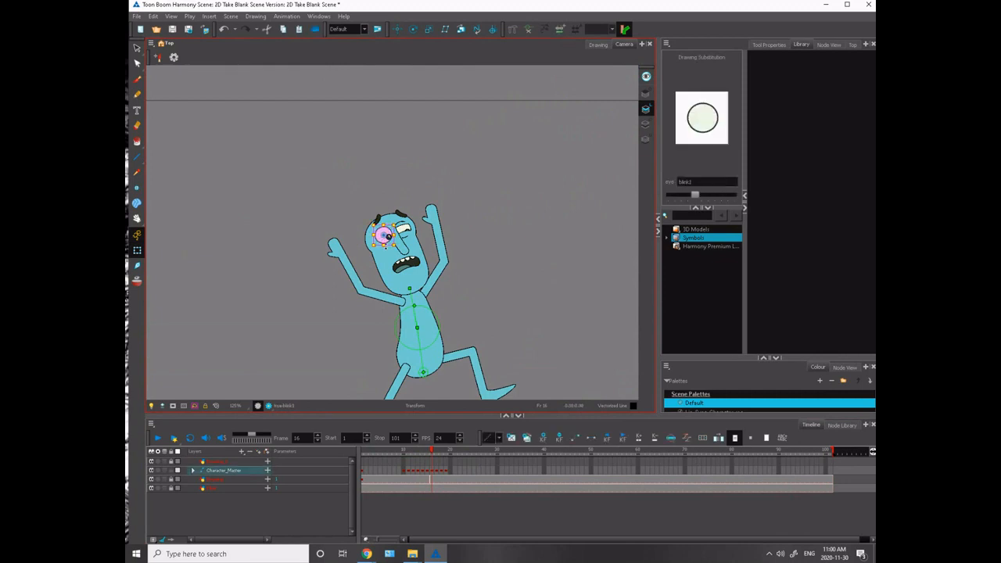
# - Change the other eye on frame 16 to the same round, fully open drawing
pyautogui.click(407, 238)
pyautogui.press('[')
pyautogui.press(']')
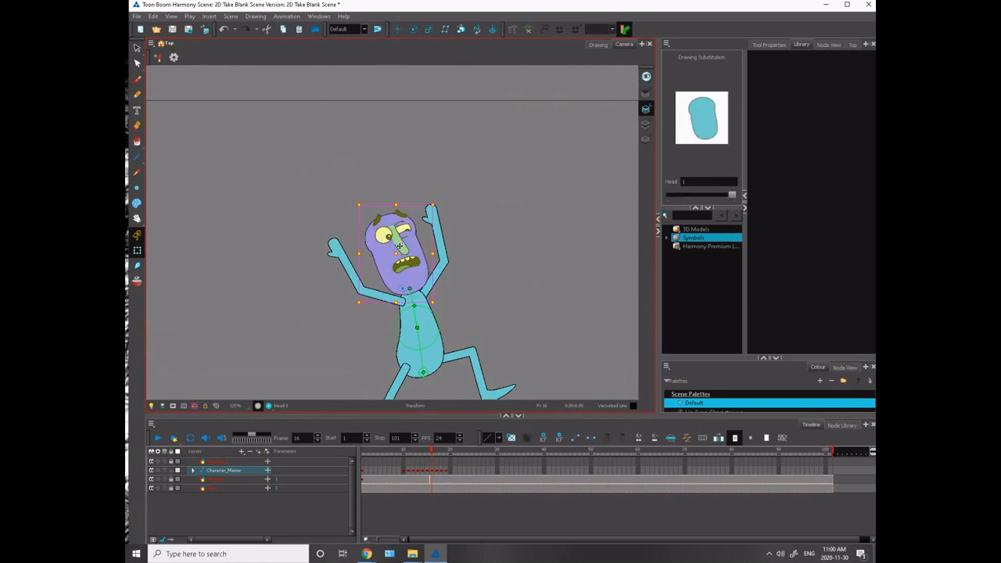
pyautogui.moveTo(407, 233); pyautogui.dragTo(407, 235)
pyautogui.hotkey('ctrl', 'z')
pyautogui.press('[')
pyautogui.press(']')
pyautogui.click(405, 229)
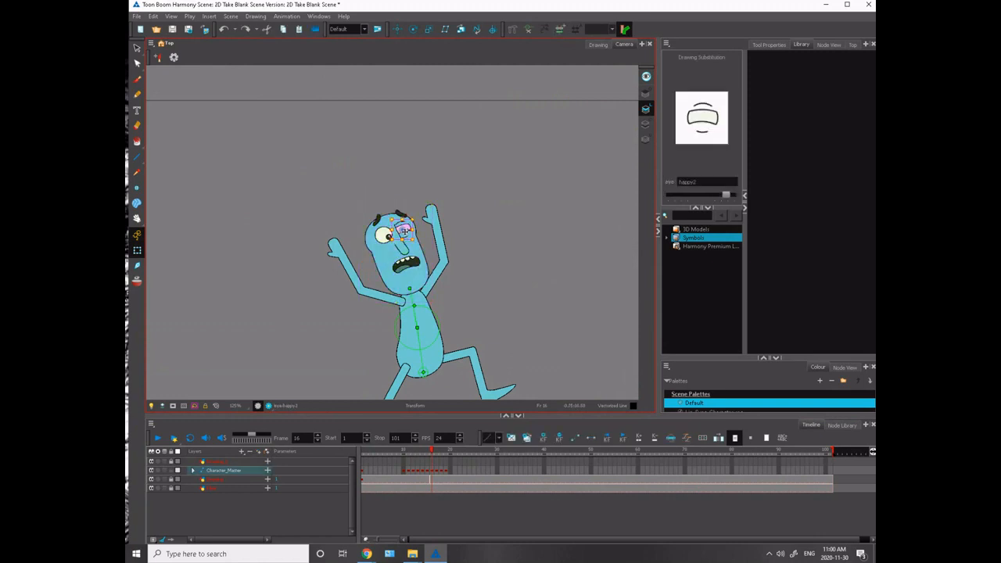
pyautogui.press('[')
pyautogui.press('[')
pyautogui.press('[')
pyautogui.press('[')
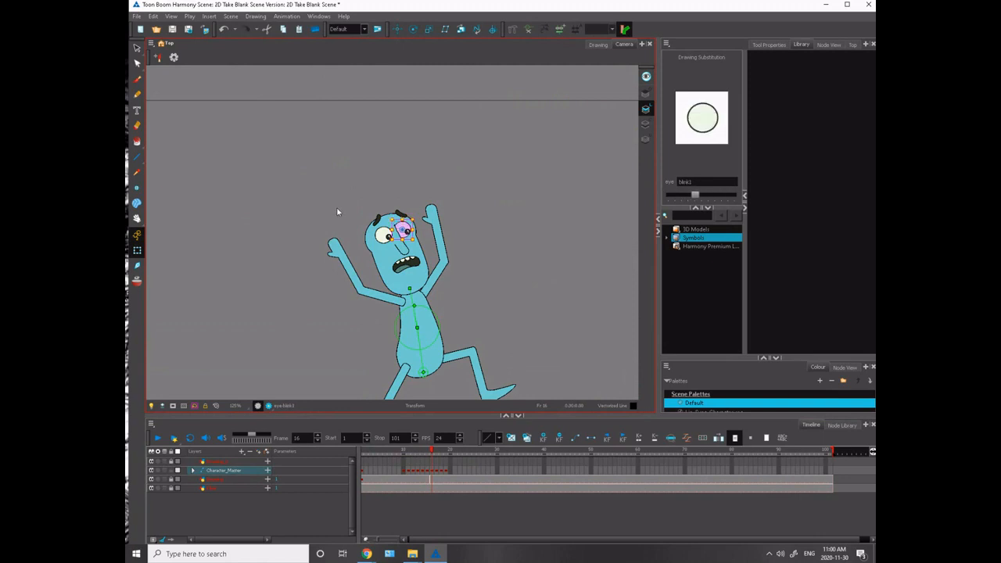
pyautogui.click(336, 212)
# - View the whole leap over the monster and scrub back from frame 16 to frame 15
pyautogui.moveTo(279, 294); pyautogui.dragTo(259, 153)
pyautogui.press('1')
pyautogui.press('1')
pyautogui.press('1')
pyautogui.press('1')
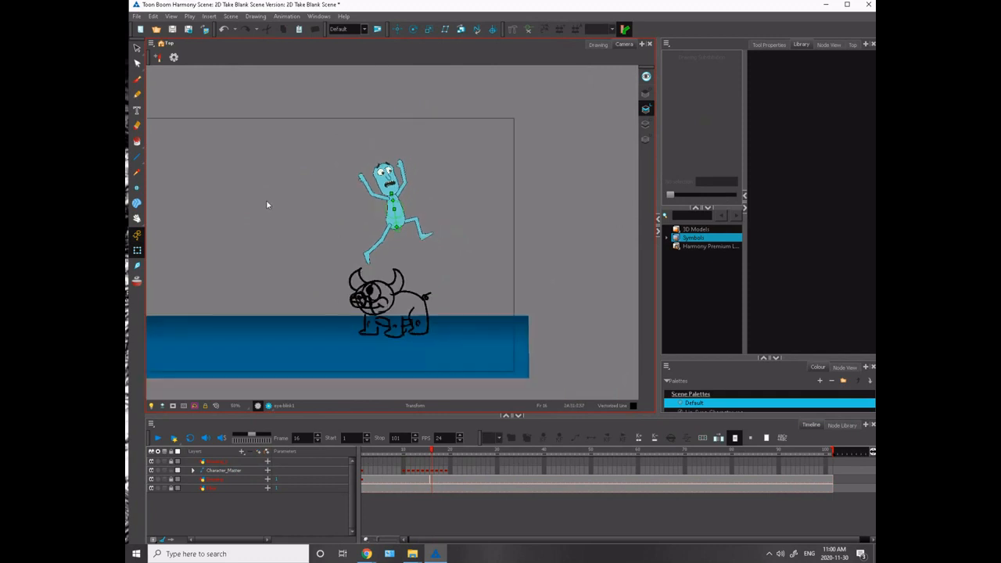
pyautogui.press('1')
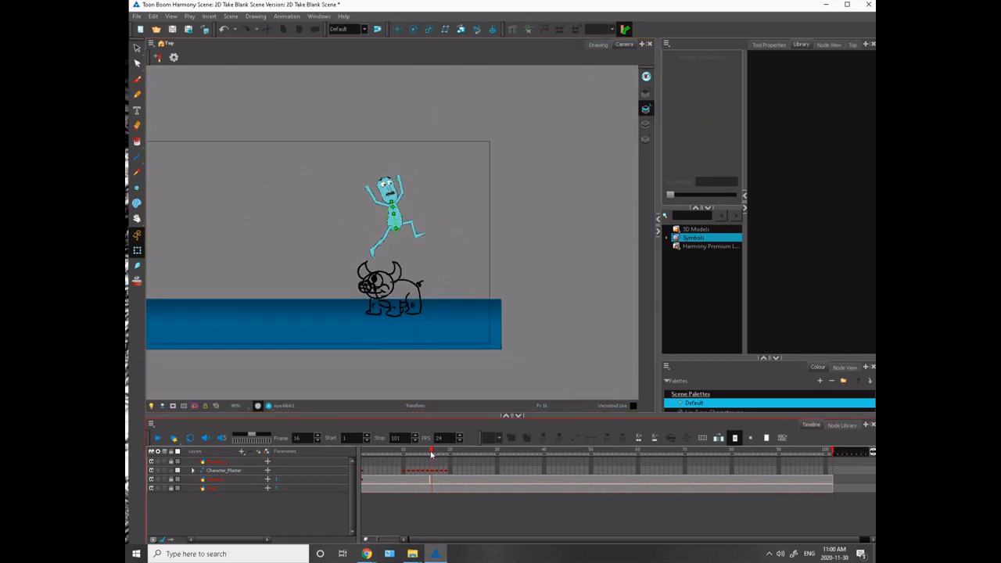
pyautogui.moveTo(430, 454)
pyautogui.mouseDown()
pyautogui.moveTo(416, 454)
pyautogui.moveTo(440, 453)
pyautogui.moveTo(426, 454)
pyautogui.mouseUp()
# - Tilt the head slightly forward on frame 15 and check its motion against frame 14
pyautogui.press('2')
pyautogui.press('2')
pyautogui.press('2')
pyautogui.press('2')
pyautogui.press('2')
pyautogui.press('2')
pyautogui.press('2')
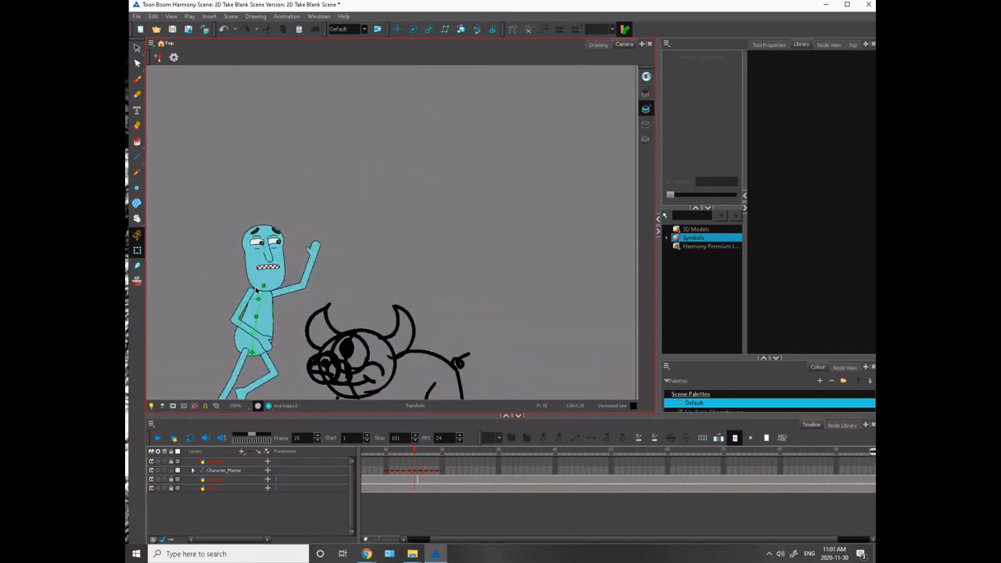
pyautogui.moveTo(199, 284); pyautogui.dragTo(419, 247)
pyautogui.click(420, 248)
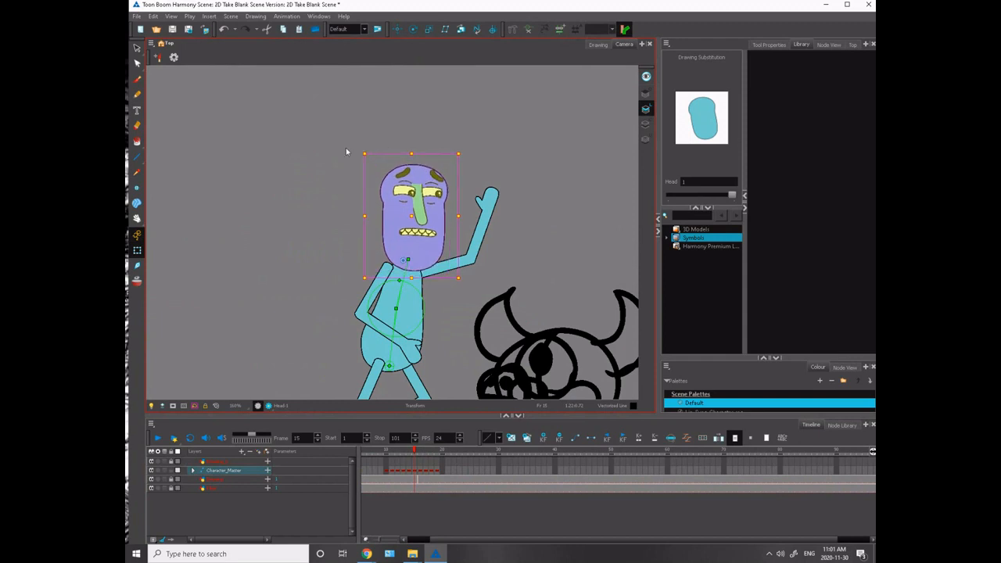
pyautogui.press(',')
pyautogui.press('.')
pyautogui.press(',')
pyautogui.press('.')
pyautogui.press(',')
pyautogui.press('.')
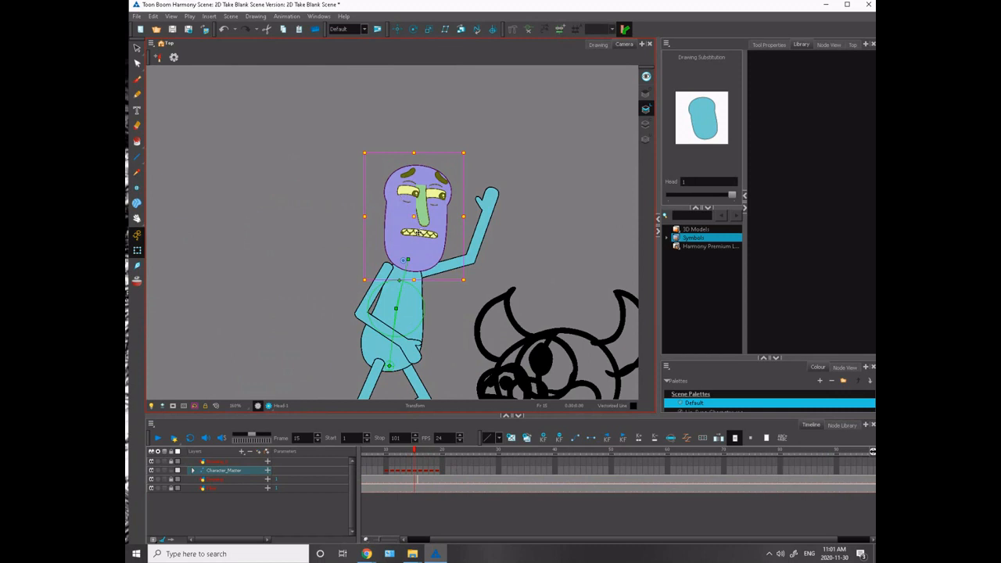
# - Tilt the grouped facial features slightly and shift them down the head on frame 15, comparing with frames 14 and 16
pyautogui.click(419, 231)
pyautogui.click(421, 218)
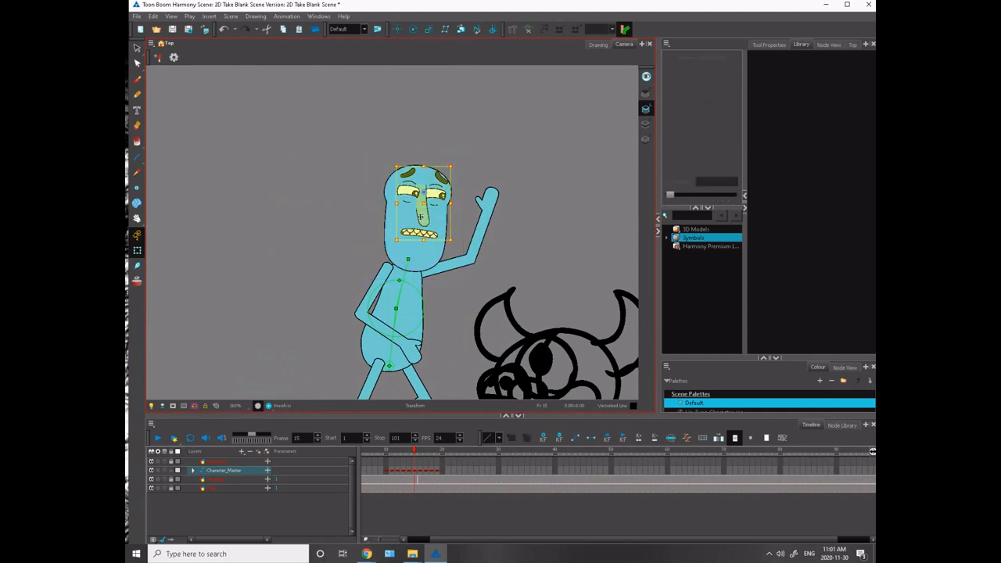
pyautogui.moveTo(397, 159); pyautogui.dragTo(400, 159)
pyautogui.moveTo(424, 203); pyautogui.dragTo(423, 207)
pyautogui.press(',')
pyautogui.press('.')
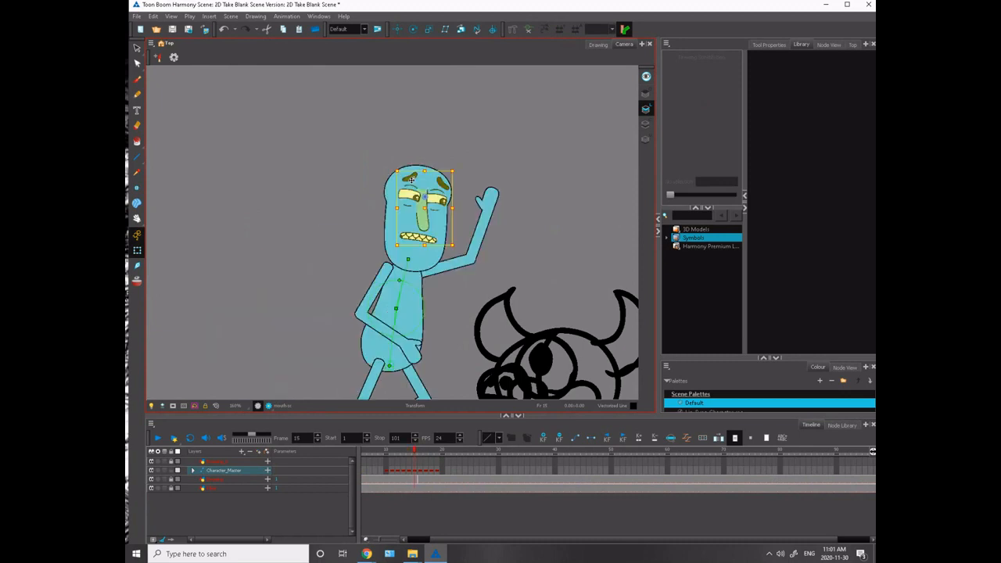
pyautogui.press('.')
pyautogui.press(',')
pyautogui.press(',')
pyautogui.press('.')
pyautogui.press('.')
pyautogui.press(',')
pyautogui.press(',')
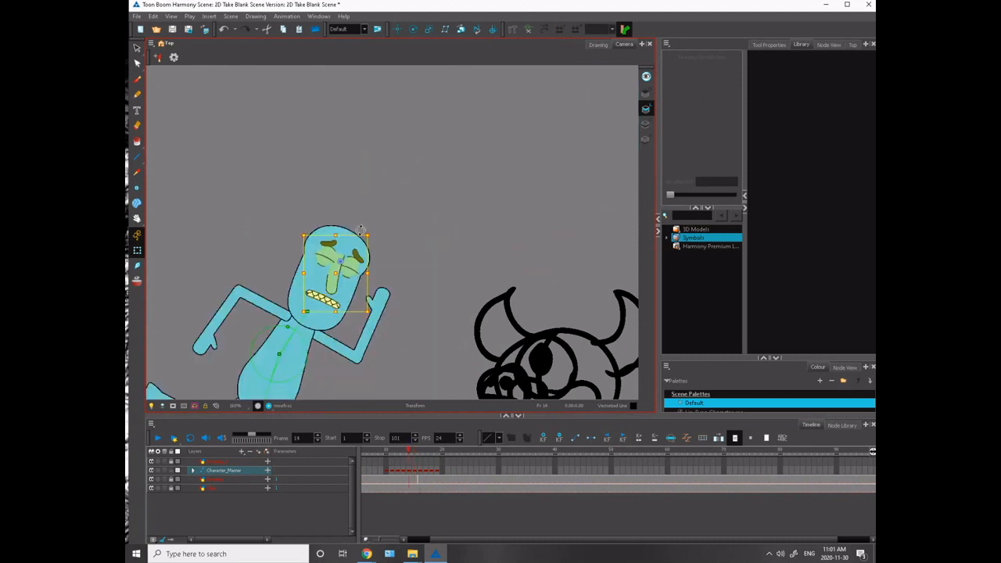
pyautogui.press('.')
# - Examine the full-body motion from the run into the leap by flipping back and forth through frames 14 to 16
pyautogui.press('1')
pyautogui.press('1')
pyautogui.press('1')
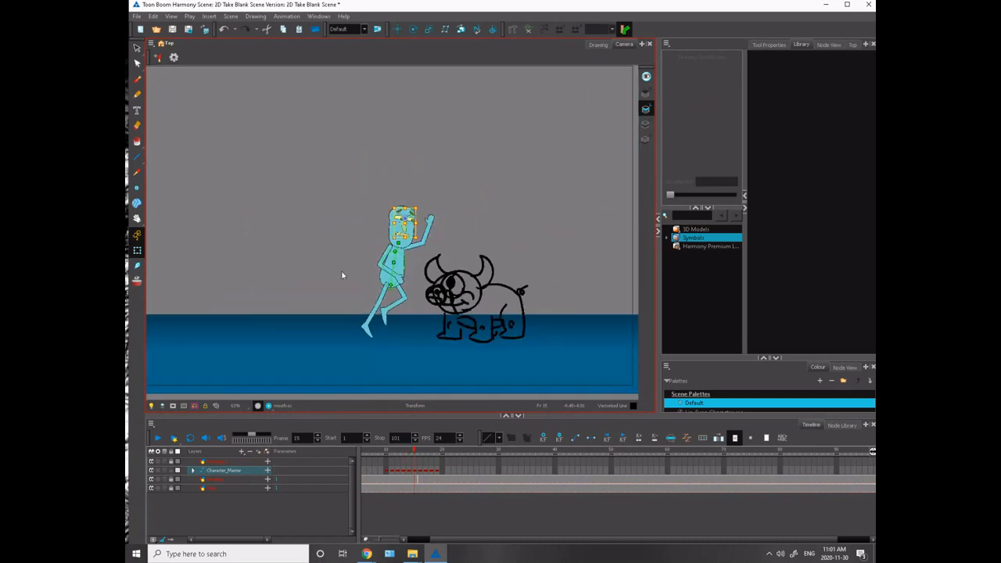
pyautogui.press(',')
pyautogui.press('.')
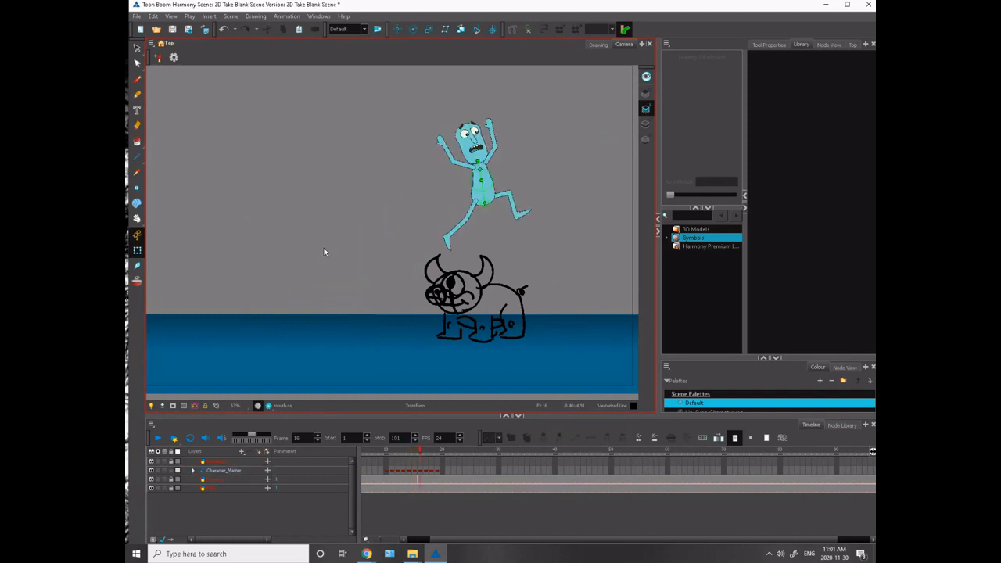
pyautogui.press(',')
pyautogui.press(',')
pyautogui.press('.')
pyautogui.press('.')
pyautogui.press(',')
pyautogui.press(',')
pyautogui.press('.')
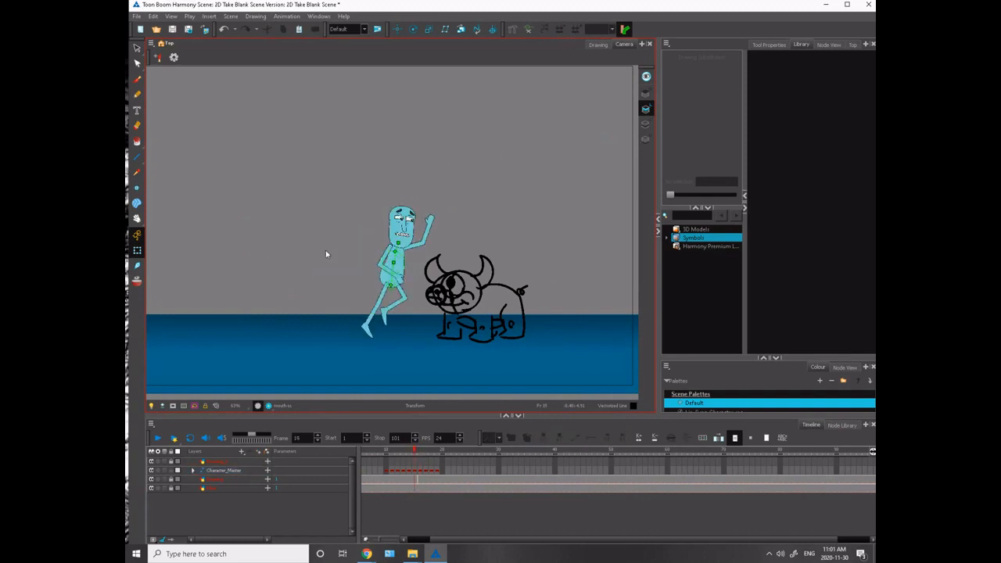
pyautogui.press(',')
pyautogui.press('.')
pyautogui.press('.')
pyautogui.press(',')
pyautogui.press(',')
pyautogui.press('.')
# - Lower the raised front arm from the shoulder on frame 15, rotate its forearm more upright and check the neighbouring frames
pyautogui.click(420, 246)
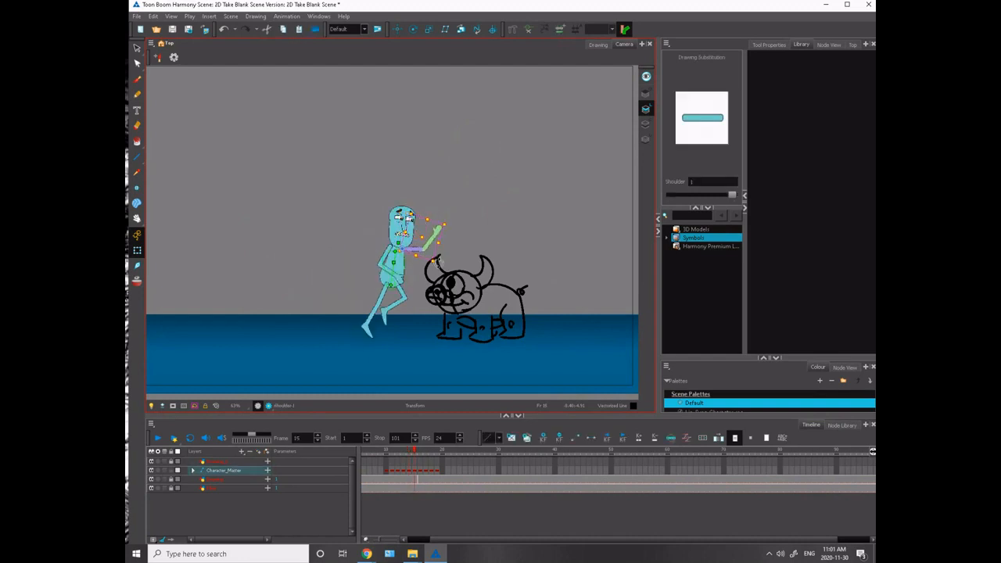
pyautogui.click(435, 228)
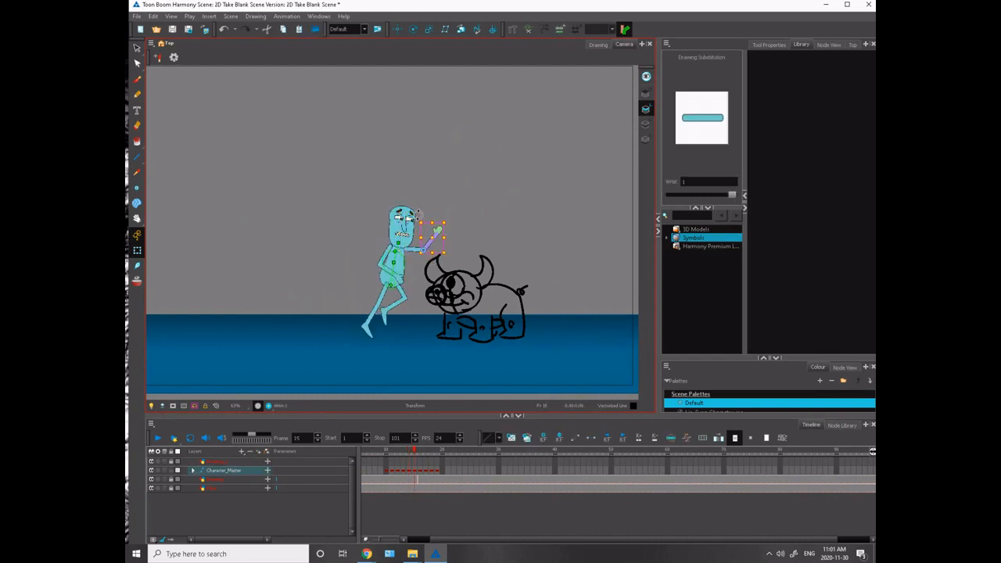
pyautogui.moveTo(419, 214); pyautogui.dragTo(398, 220)
pyautogui.press(',')
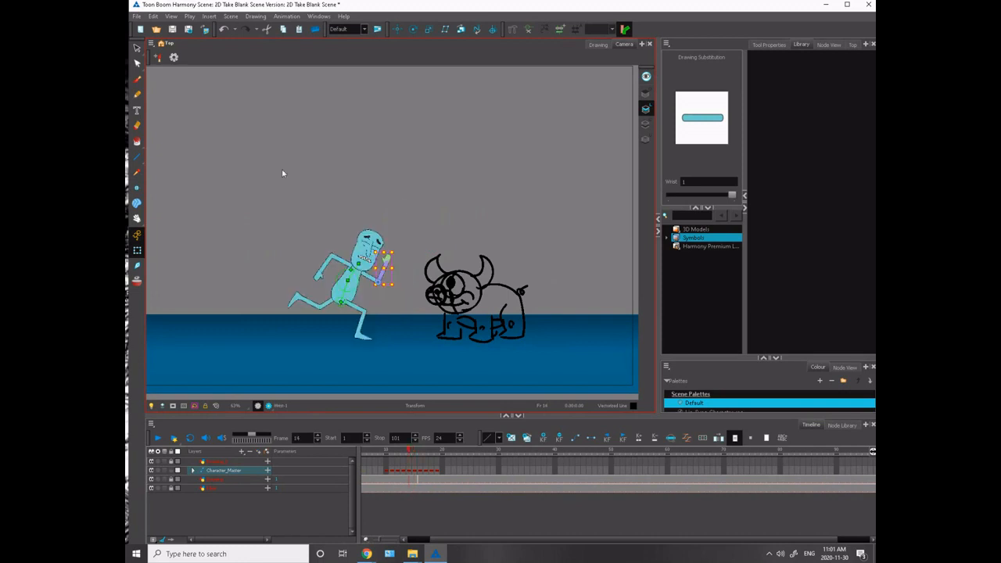
pyautogui.press('.')
pyautogui.press('.')
pyautogui.press(',')
pyautogui.press(',')
pyautogui.press('.')
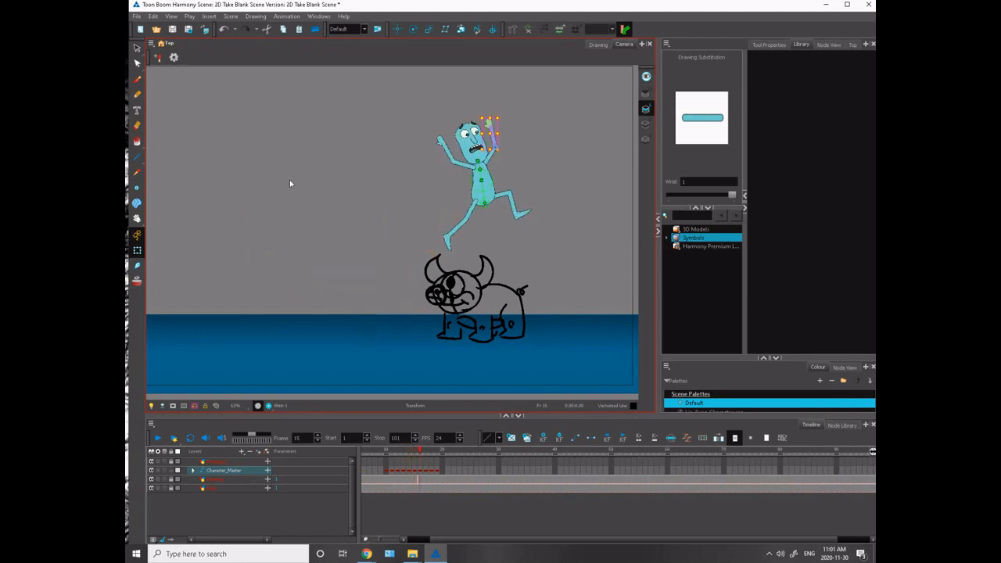
pyautogui.press('Escape')
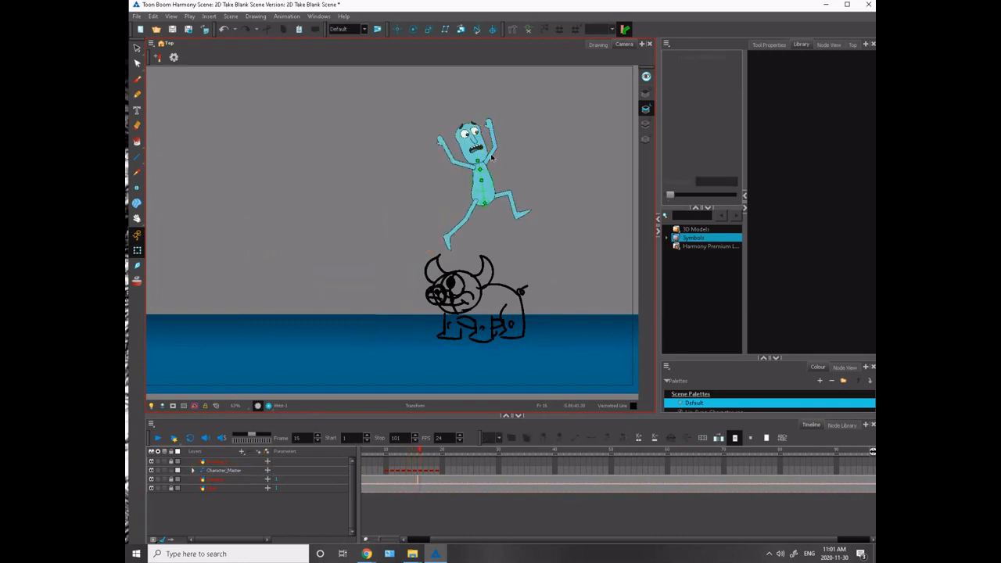
# - Rotate the front arm slightly toward the head from the shoulder on frame 16 and compare it with frames 14 and 15
pyautogui.click(495, 115)
pyautogui.click(477, 94)
pyautogui.press(',')
pyautogui.press('.')
pyautogui.press(',')
pyautogui.press(',')
pyautogui.press('.')
pyautogui.press('.')
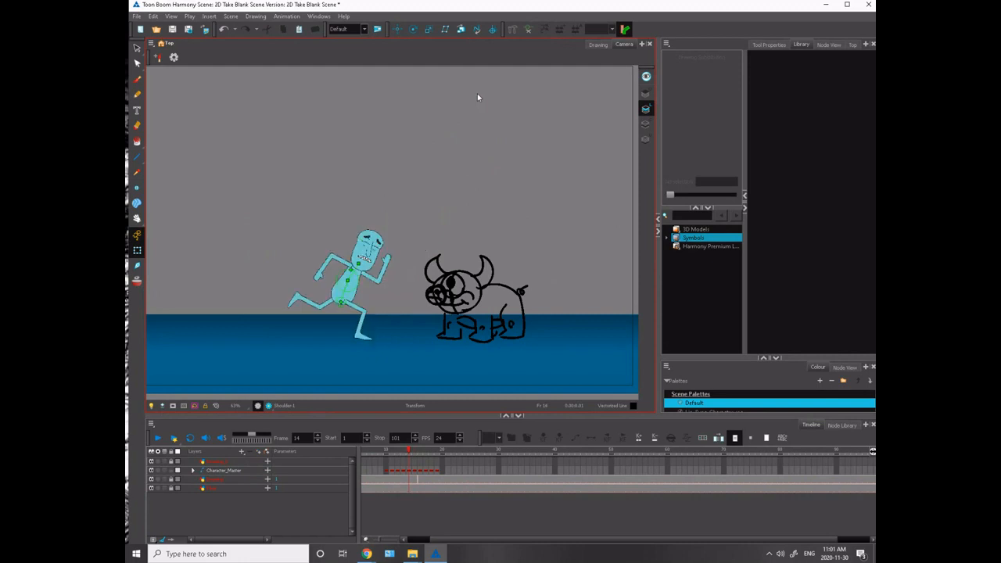
pyautogui.press(',')
pyautogui.press('.')
# - Rotate the front arm slightly downward from the shoulder on frame 14 and seat it closer to the torso
pyautogui.click(368, 278)
pyautogui.press('2')
pyautogui.press('2')
pyautogui.press('2')
pyautogui.press('2')
pyautogui.press('2')
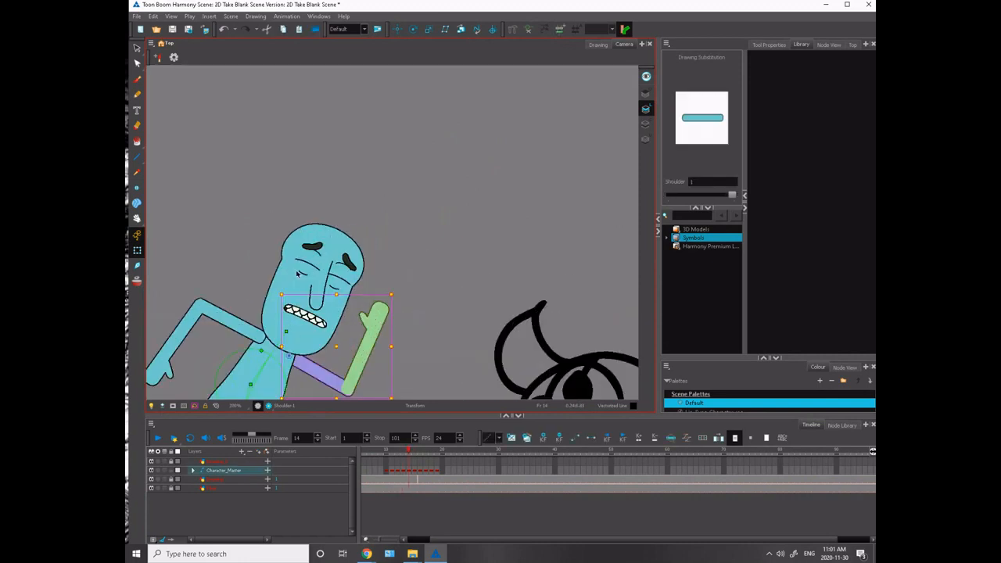
pyautogui.moveTo(358, 393); pyautogui.dragTo(456, 313)
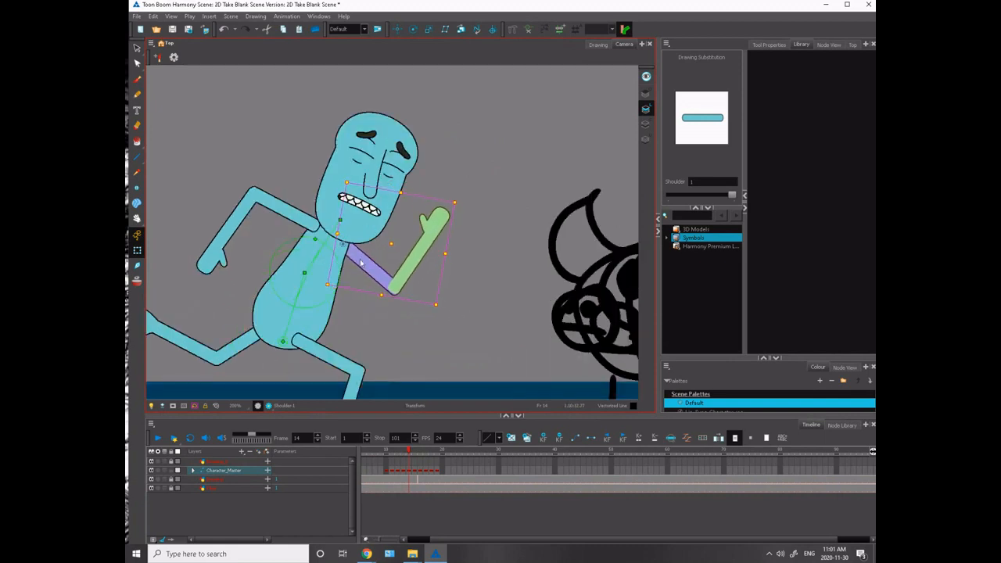
pyautogui.moveTo(362, 261); pyautogui.dragTo(373, 270)
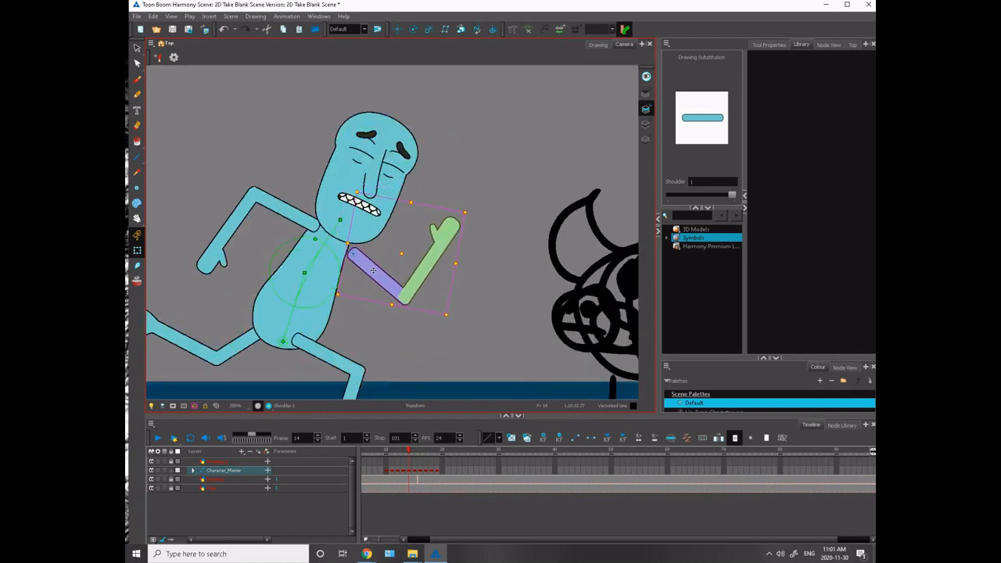
pyautogui.click(238, 184)
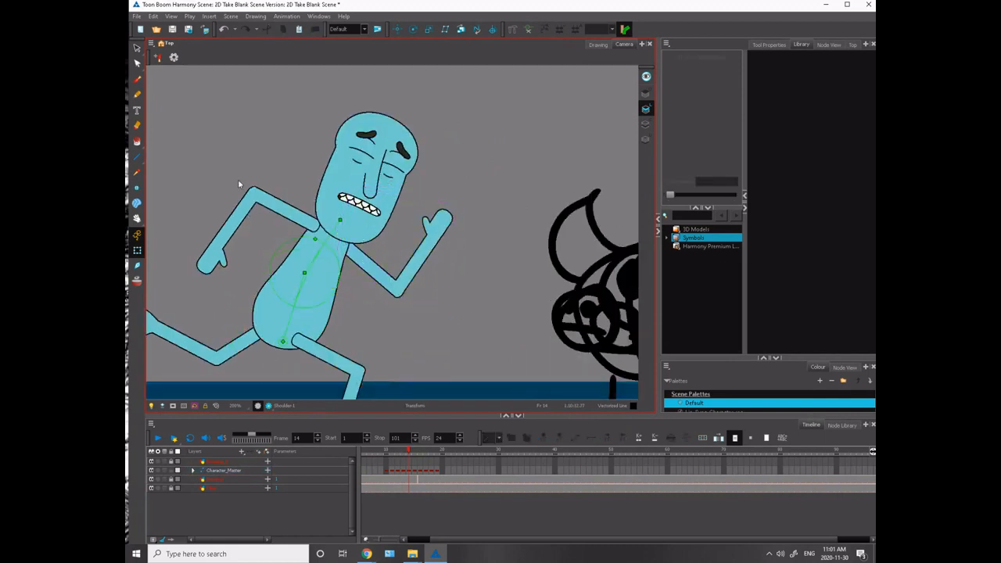
# - Rotate the front forearm slightly away from the head on frame 16 and compare it with the neighbouring frames
pyautogui.press('.')
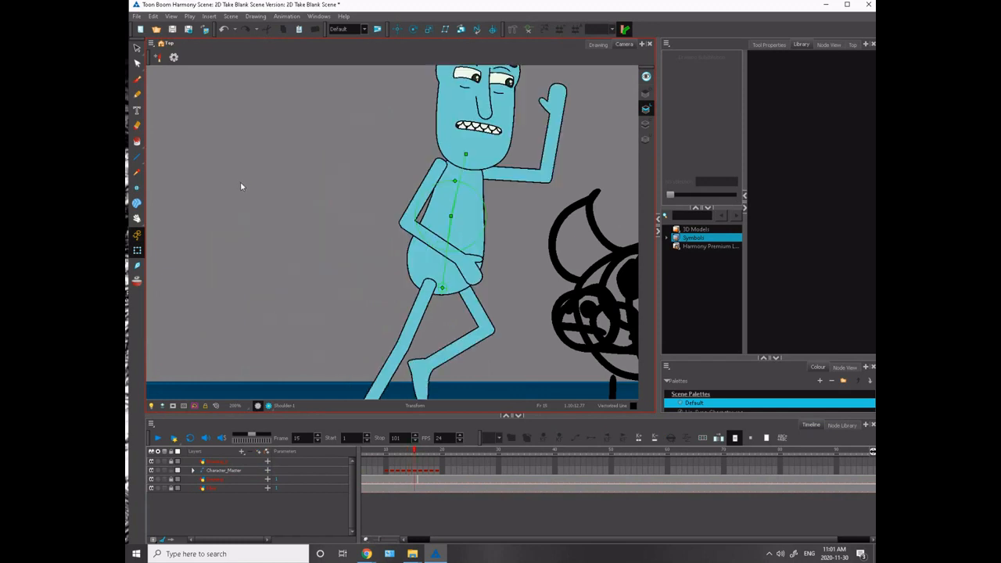
pyautogui.scroll(-5, 258, 192)
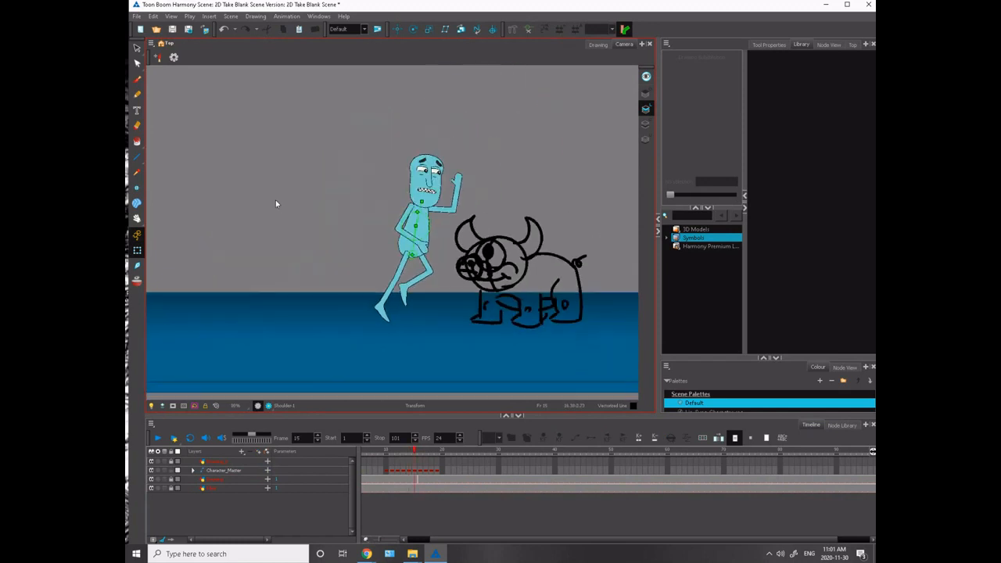
pyautogui.press('.')
pyautogui.moveTo(324, 222); pyautogui.dragTo(245, 371)
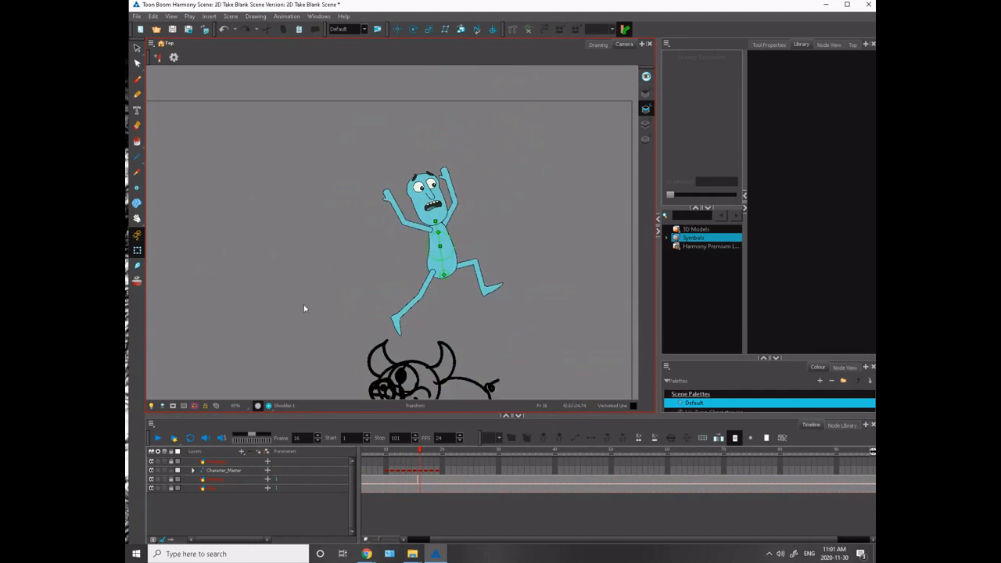
pyautogui.click(448, 183)
pyautogui.moveTo(434, 154); pyautogui.dragTo(441, 148)
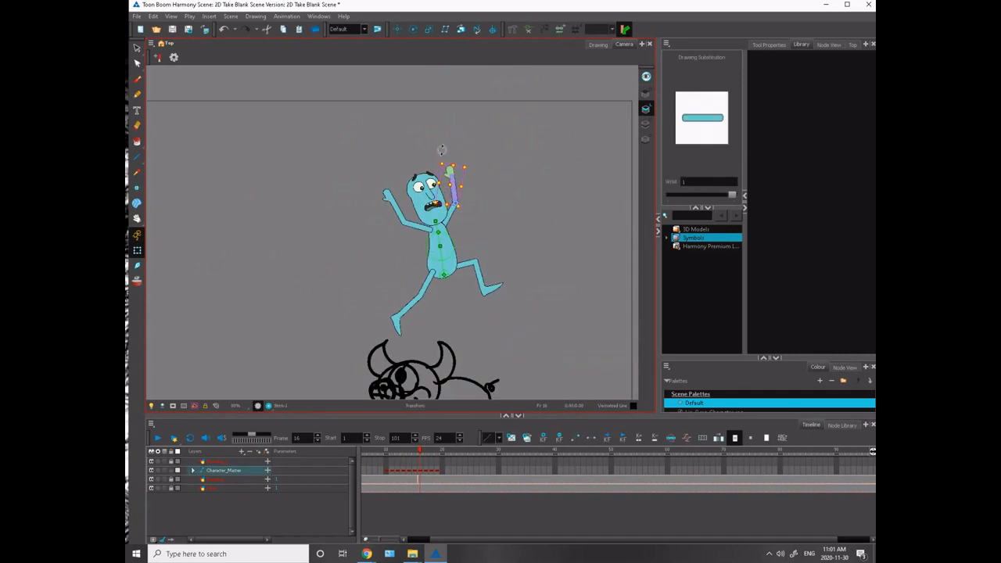
pyautogui.click(388, 127)
pyautogui.press(',')
pyautogui.press('.')
# - Review the leap and landing over the monster by flipping between frames 15, 16 and 17
pyautogui.press('.')
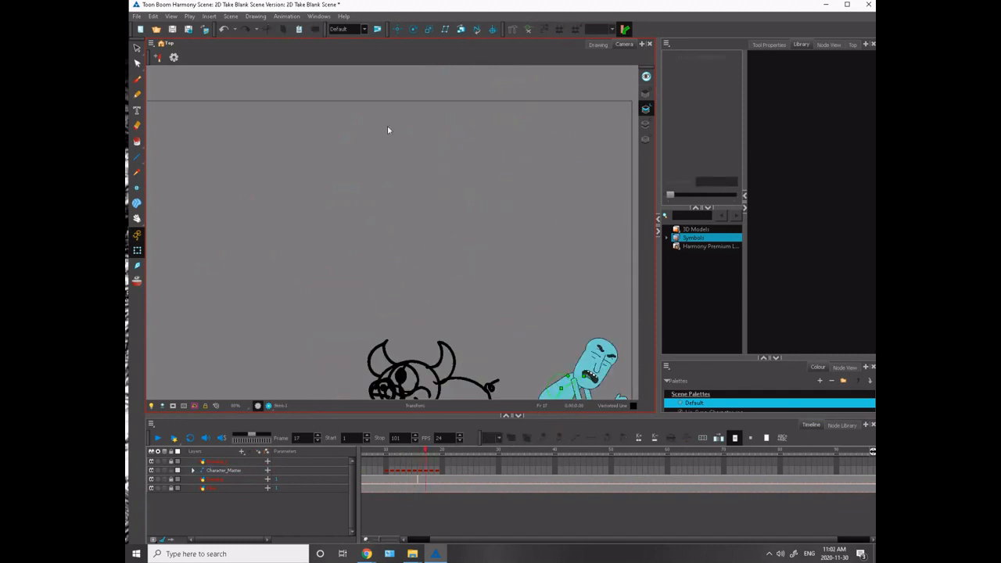
pyautogui.moveTo(340, 288); pyautogui.dragTo(254, 192)
pyautogui.press(',')
pyautogui.press(',')
pyautogui.press('.')
pyautogui.press('.')
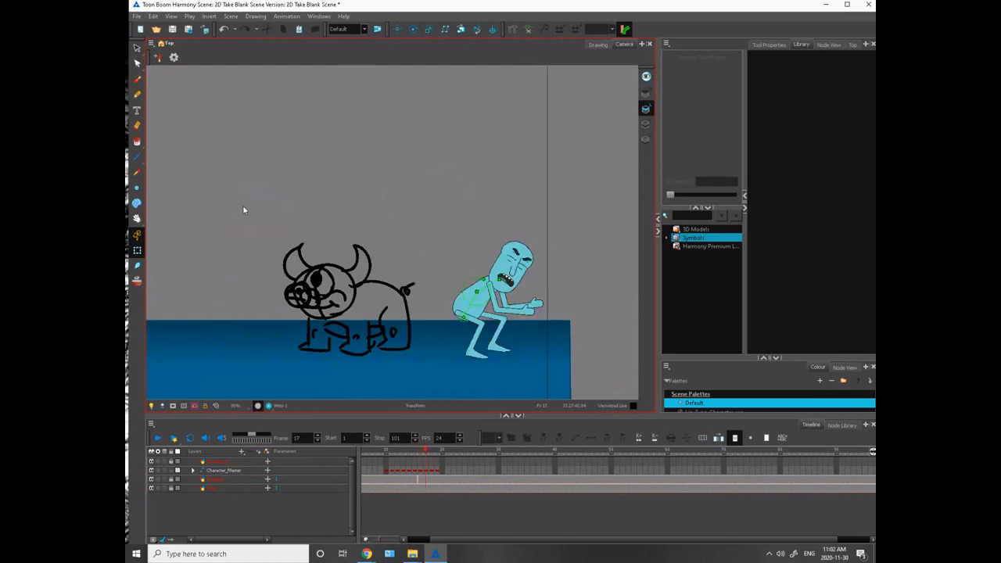
pyautogui.press(',')
pyautogui.press(',')
pyautogui.press('.')
pyautogui.press('.')
pyautogui.press(',')
pyautogui.press(',')
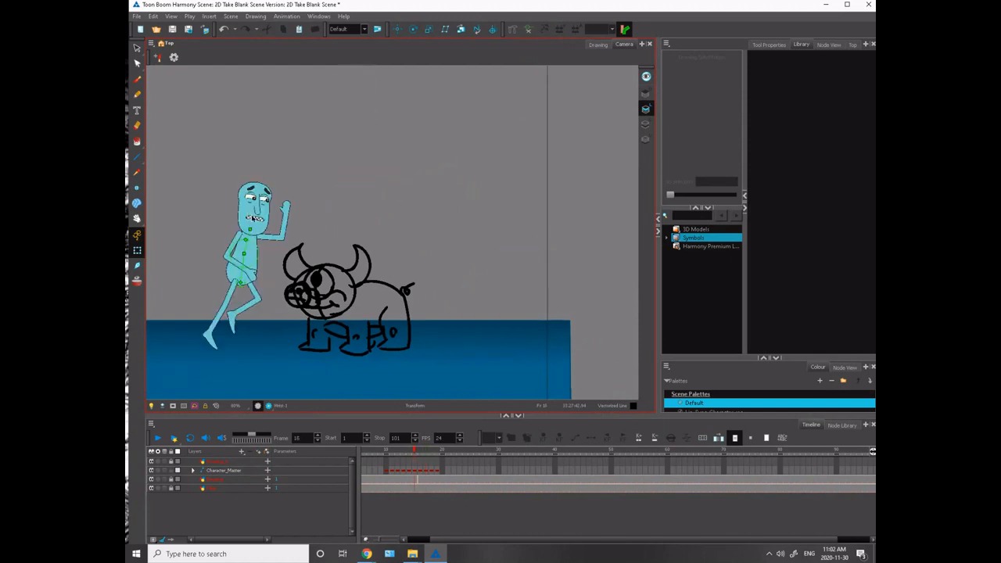
pyautogui.press('.')
pyautogui.press(',')
pyautogui.press('.')
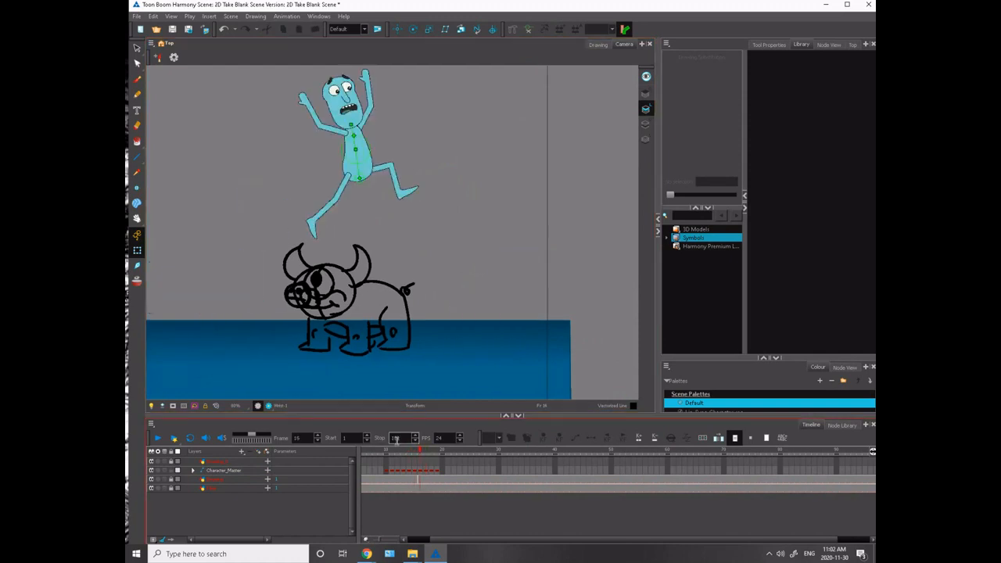
pyautogui.press('.')
pyautogui.press(',')
pyautogui.press('.')
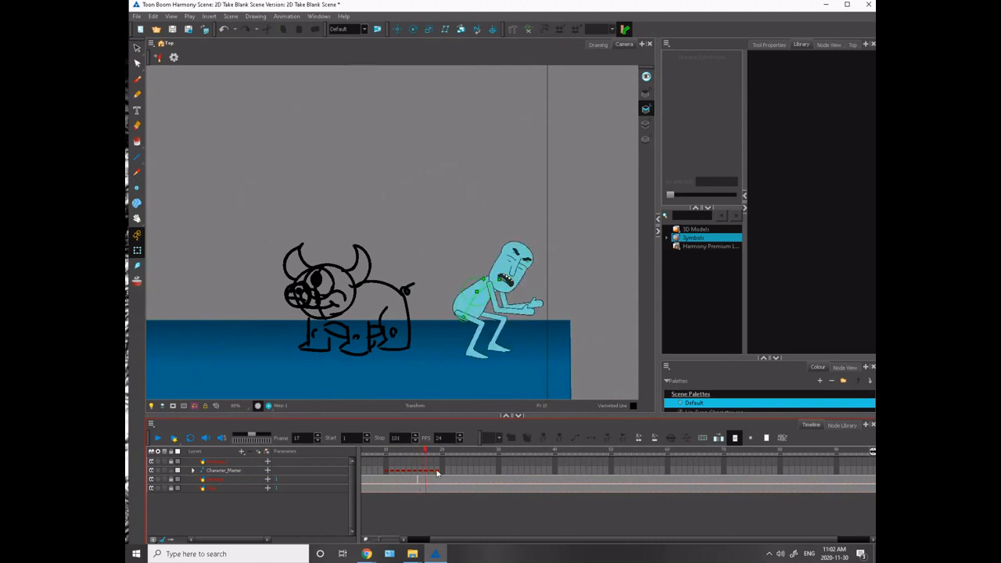
# - Shift the character's keyframes from frame 17 onward one frame later so the leap pose holds on frame 17
pyautogui.moveTo(437, 472); pyautogui.dragTo(427, 472)
pyautogui.press(',')
pyautogui.press(',')
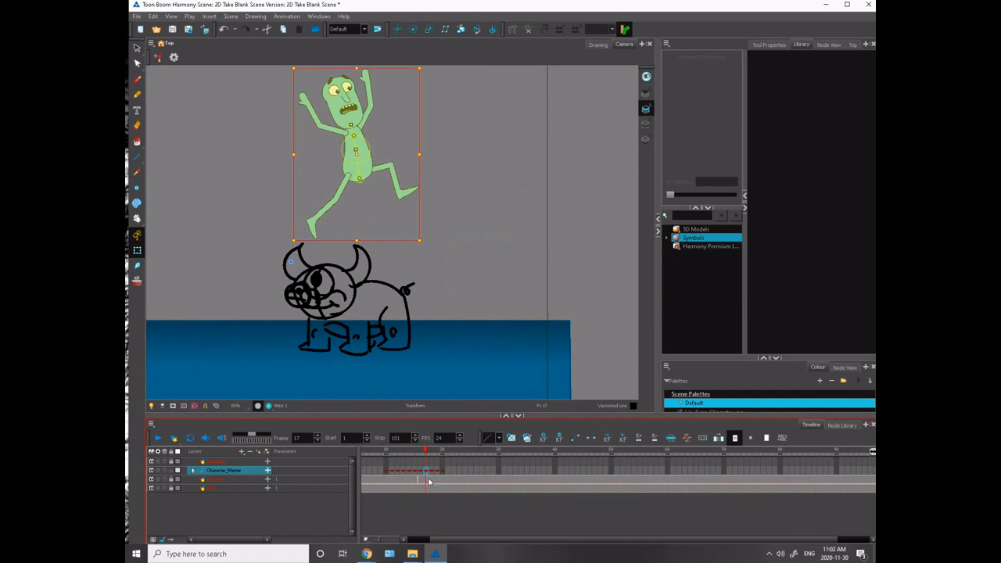
pyautogui.moveTo(427, 453); pyautogui.dragTo(422, 453)
# - Turn on onion skinning, move the frame 17 character down and forward past the leap pose, straighten its torso and repose the legs
pyautogui.click(137, 280)
pyautogui.moveTo(262, 196); pyautogui.dragTo(233, 233)
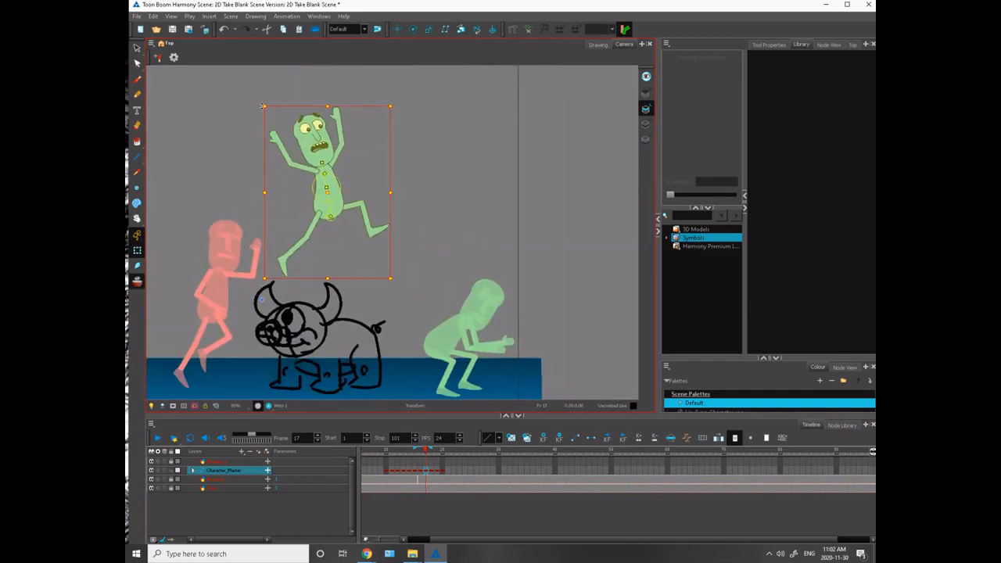
pyautogui.moveTo(262, 97); pyautogui.dragTo(378, 165)
pyautogui.moveTo(273, 247); pyautogui.dragTo(222, 190)
pyautogui.moveTo(327, 210)
pyautogui.mouseDown()
pyautogui.moveTo(318, 201)
pyautogui.moveTo(327, 207)
pyautogui.mouseUp()
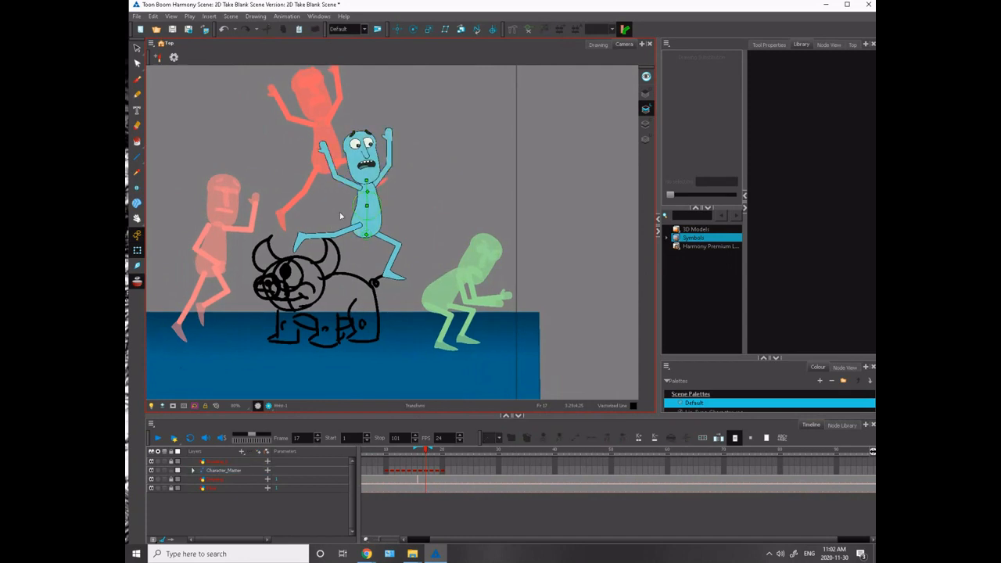
# - Rotate the leading leg's shin and thigh on frame 17 so the leg extends straight down
pyautogui.click(395, 269)
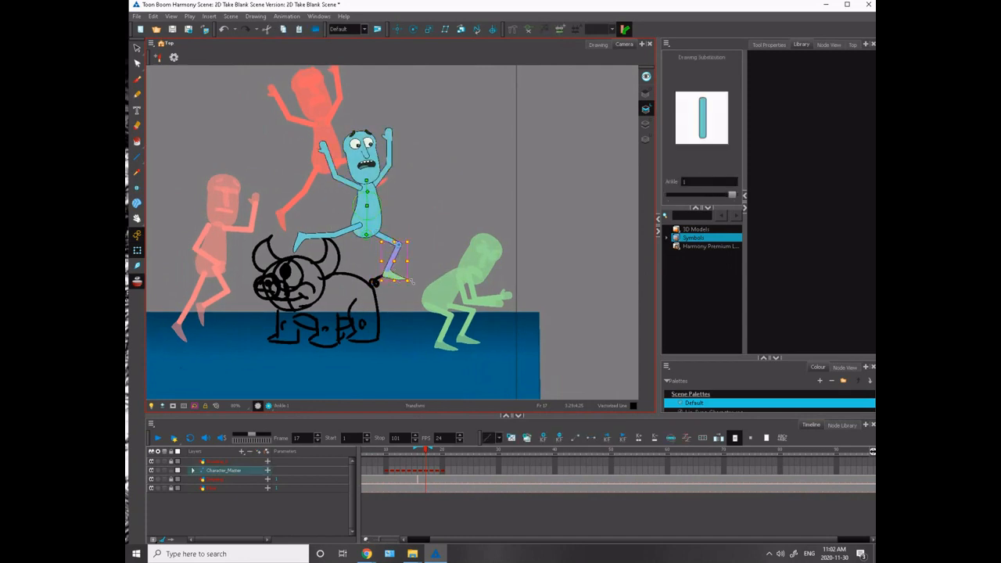
pyautogui.moveTo(411, 280)
pyautogui.mouseDown()
pyautogui.moveTo(458, 255)
pyautogui.moveTo(377, 323)
pyautogui.moveTo(365, 318)
pyautogui.moveTo(411, 284)
pyautogui.mouseUp()
pyautogui.press('b')
pyautogui.click(367, 279)
pyautogui.press('2')
pyautogui.press('2')
pyautogui.press('2')
pyautogui.press('2')
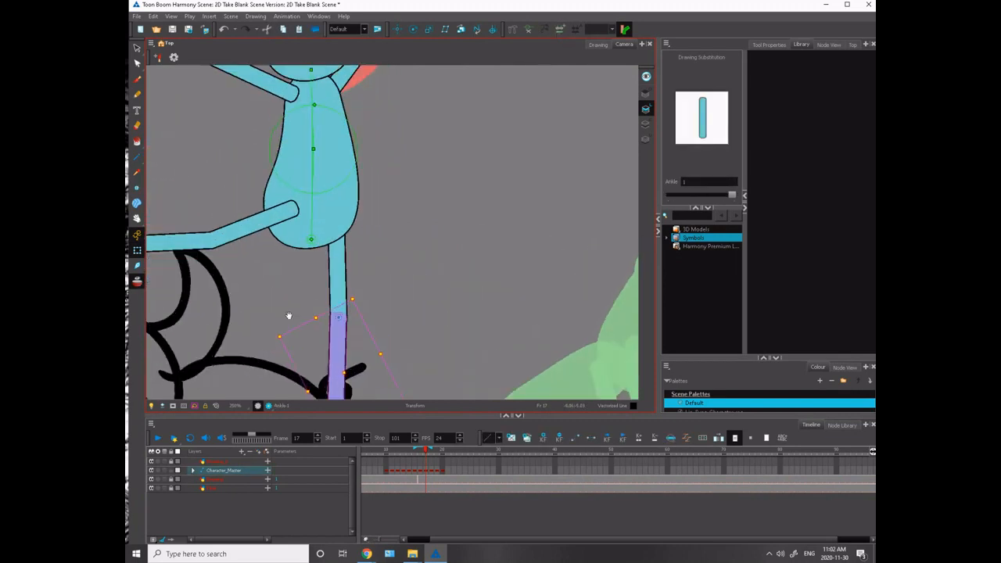
# - Stretch the leading leg downward from the thigh on frame 17 and flatten its foot slightly to keep its proportions
pyautogui.moveTo(287, 312); pyautogui.dragTo(389, 247)
pyautogui.click(420, 264)
pyautogui.click(440, 264)
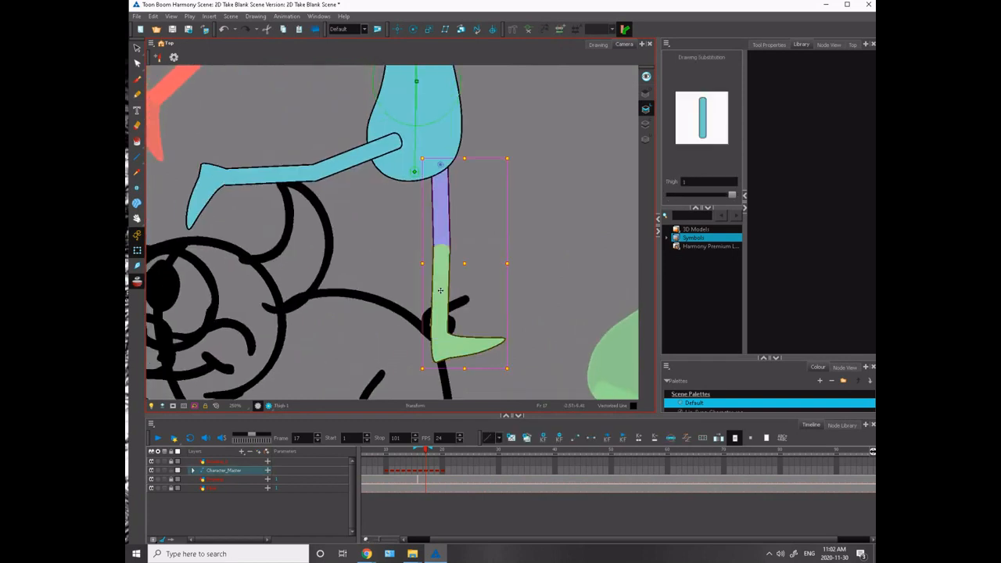
pyautogui.moveTo(464, 372); pyautogui.dragTo(460, 401)
pyautogui.moveTo(331, 270); pyautogui.dragTo(287, 180)
pyautogui.click(352, 211)
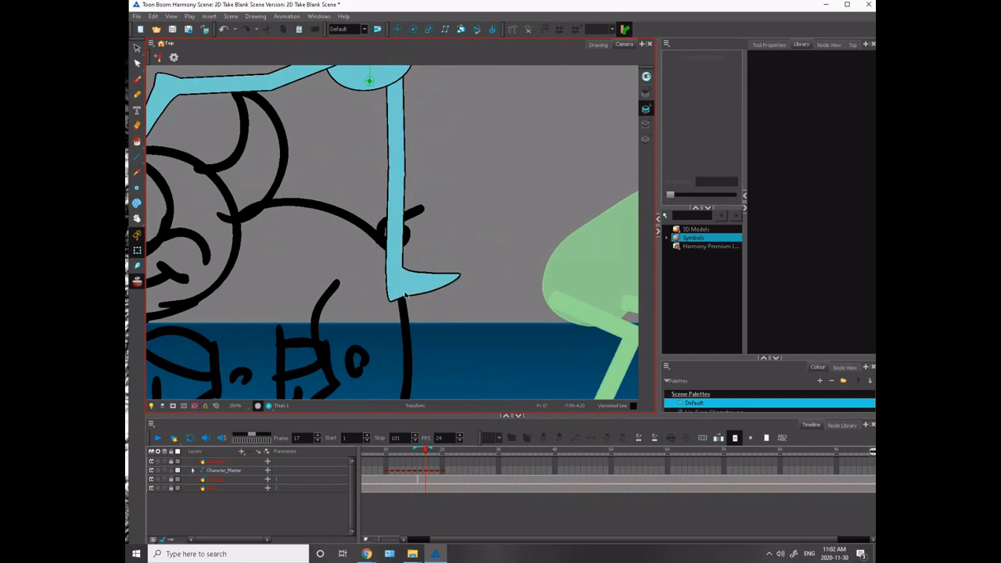
pyautogui.click(405, 294)
pyautogui.moveTo(419, 308); pyautogui.dragTo(415, 292)
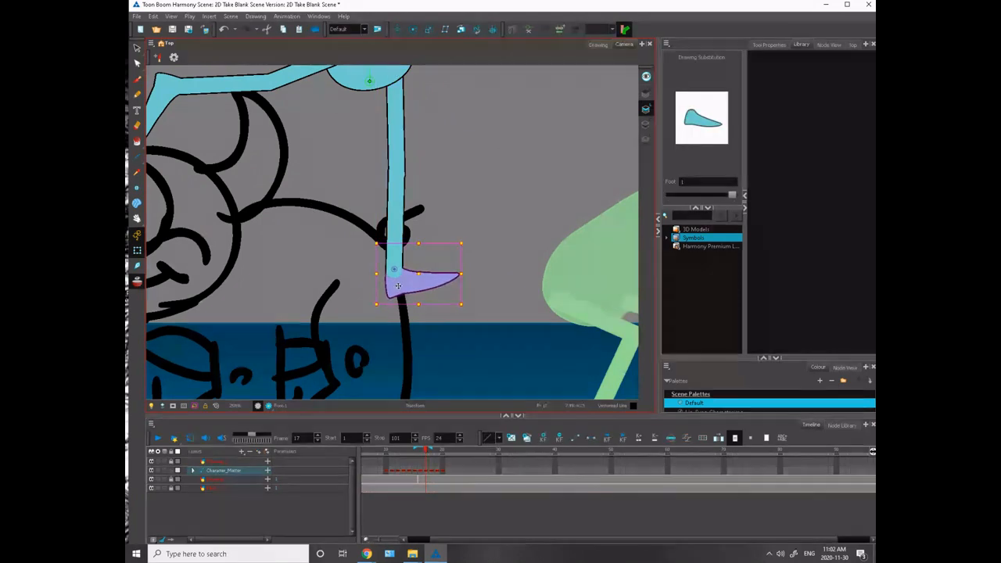
# - Swing the whole leading leg forward toward the crouch landing spot on frame 17 and check it against frame 18
pyautogui.press('1')
pyautogui.press('1')
pyautogui.press('1')
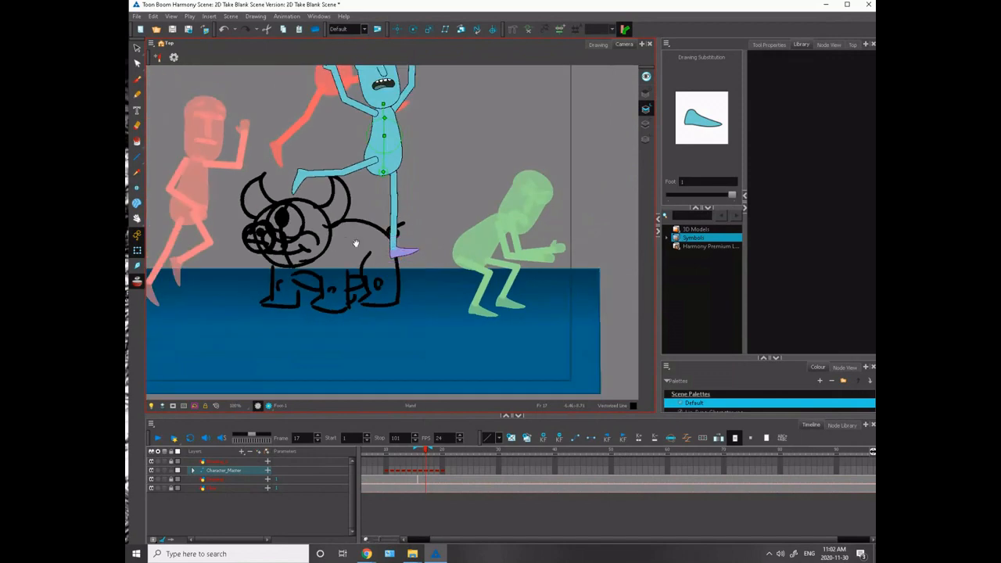
pyautogui.moveTo(356, 244); pyautogui.dragTo(344, 326)
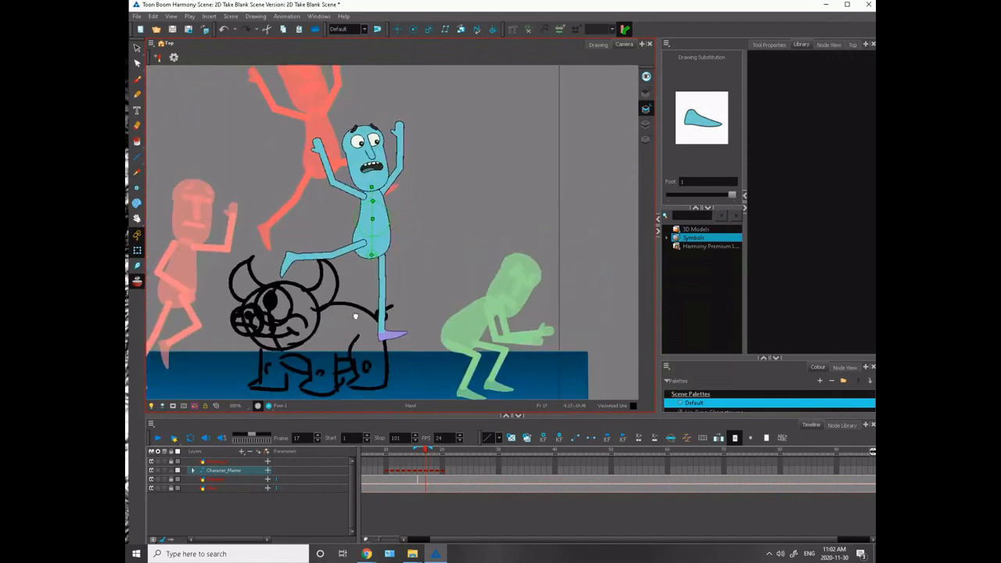
pyautogui.click(383, 268)
pyautogui.moveTo(416, 344); pyautogui.dragTo(460, 294)
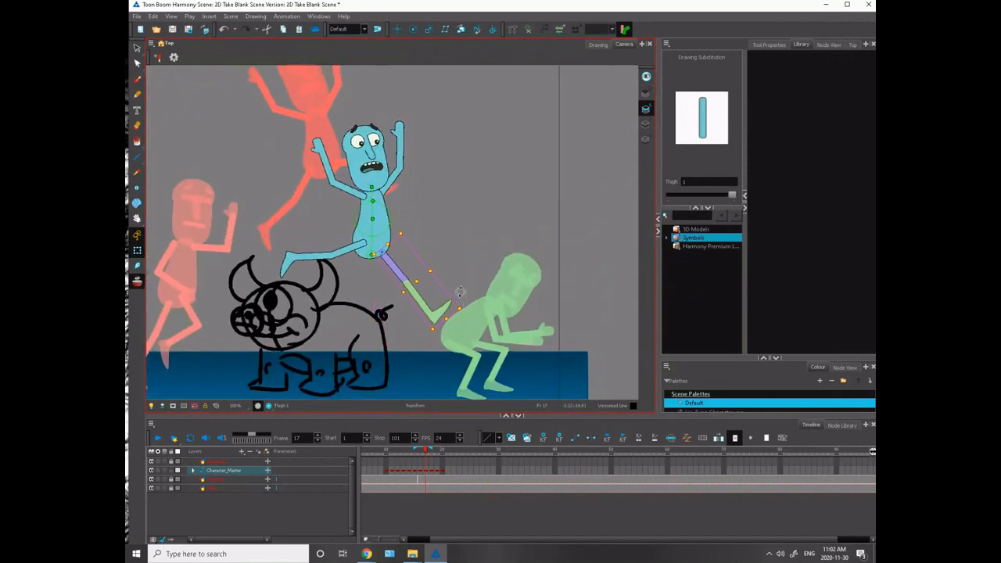
pyautogui.click(324, 269)
pyautogui.press('Return')
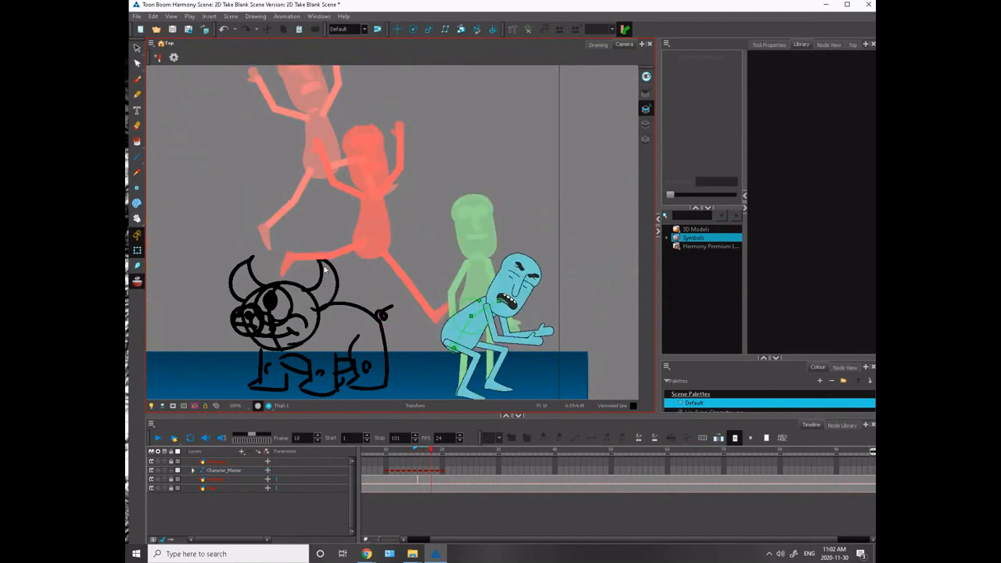
# - Rotate the trailing thigh downward on frame 17 so the knee points down and the shin and foot trail behind
pyautogui.press(',')
pyautogui.press(',')
pyautogui.press('.')
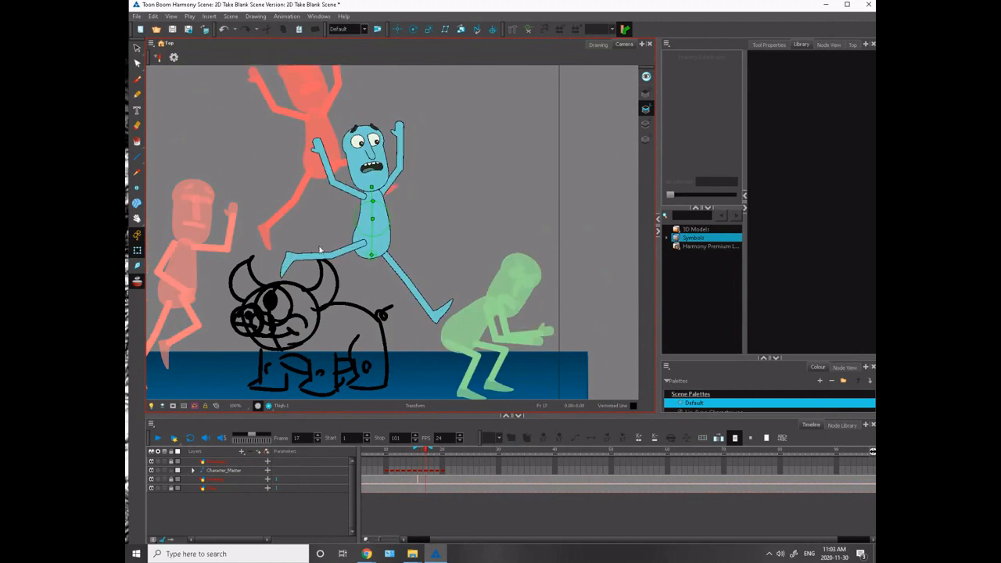
pyautogui.moveTo(330, 296); pyautogui.dragTo(380, 324)
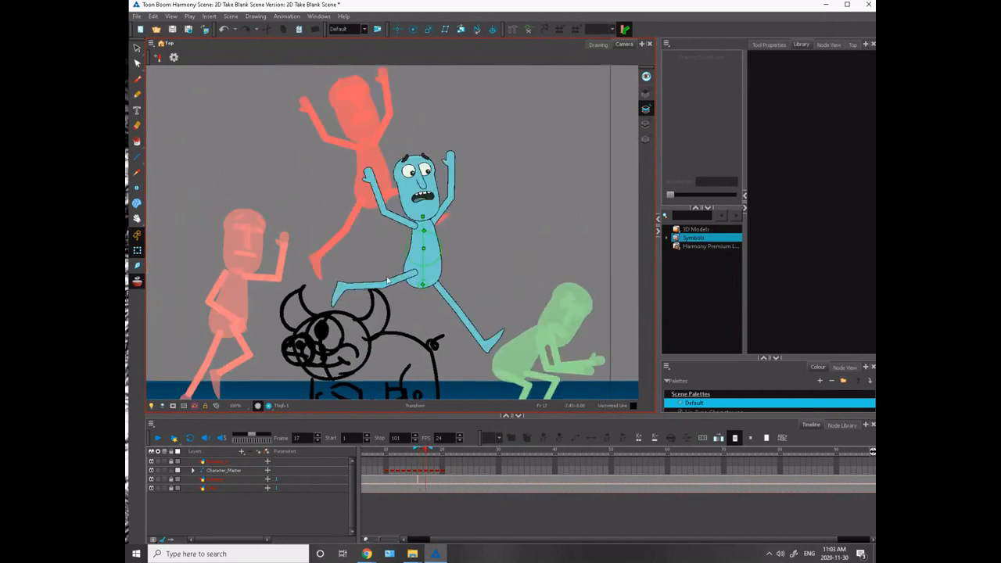
pyautogui.click(386, 290)
pyautogui.moveTo(327, 258); pyautogui.dragTo(428, 248)
pyautogui.click(370, 325)
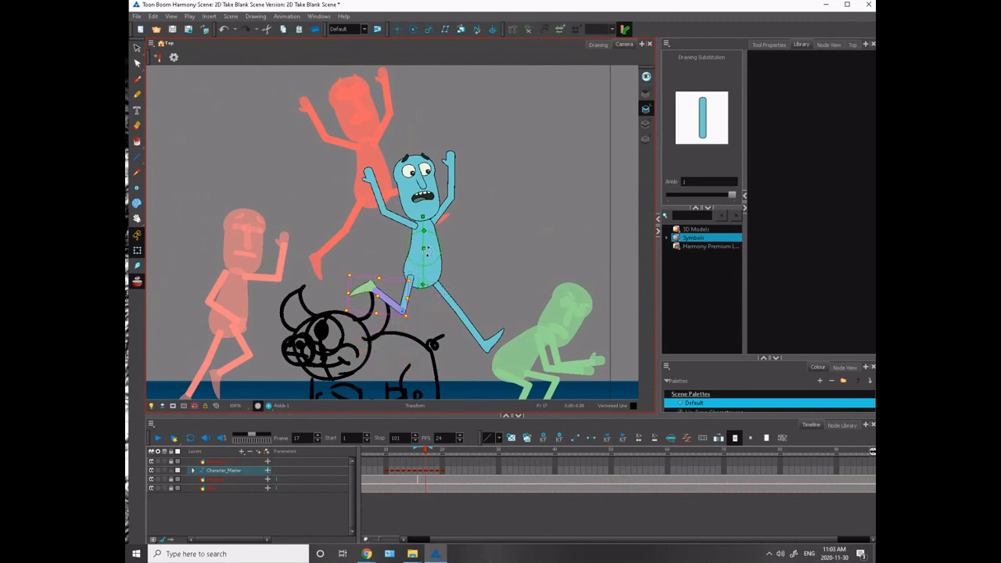
pyautogui.click(352, 263)
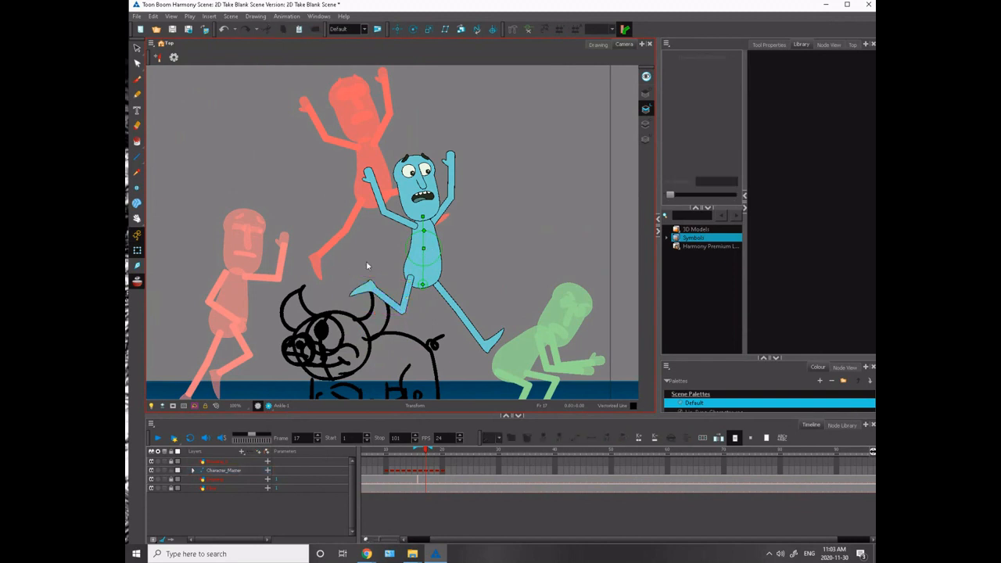
# - Tilt the upper torso and arms back on frame 17, rotate the head upright and nudge it down onto the neck
pyautogui.moveTo(424, 224); pyautogui.dragTo(382, 238)
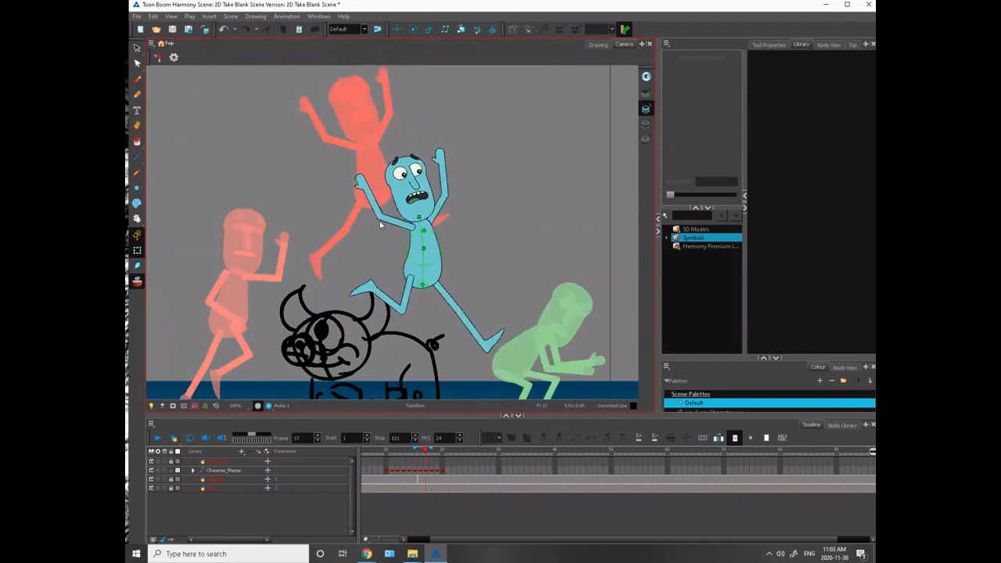
pyautogui.press(',')
pyautogui.press('.')
pyautogui.click(397, 201)
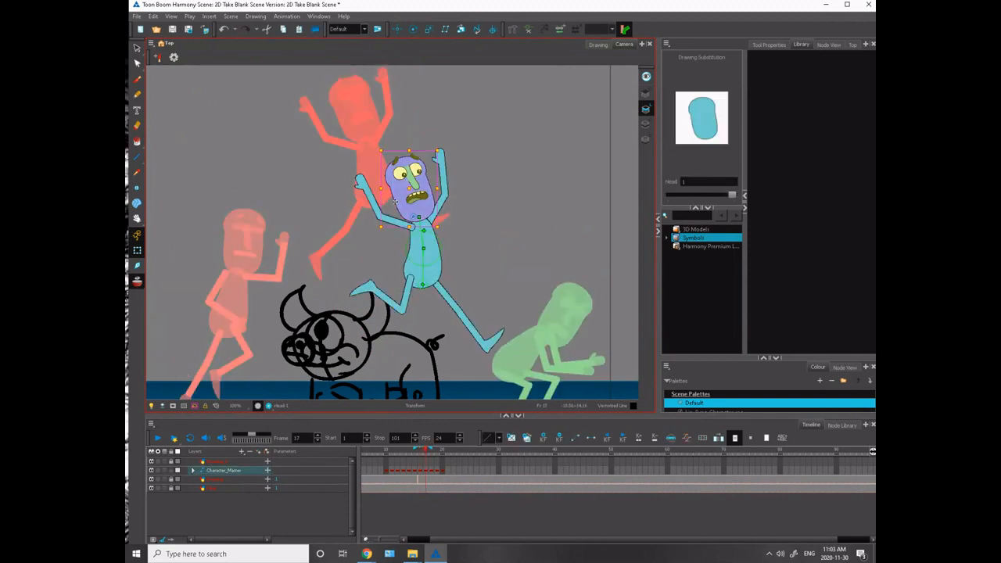
pyautogui.moveTo(378, 141); pyautogui.dragTo(398, 149)
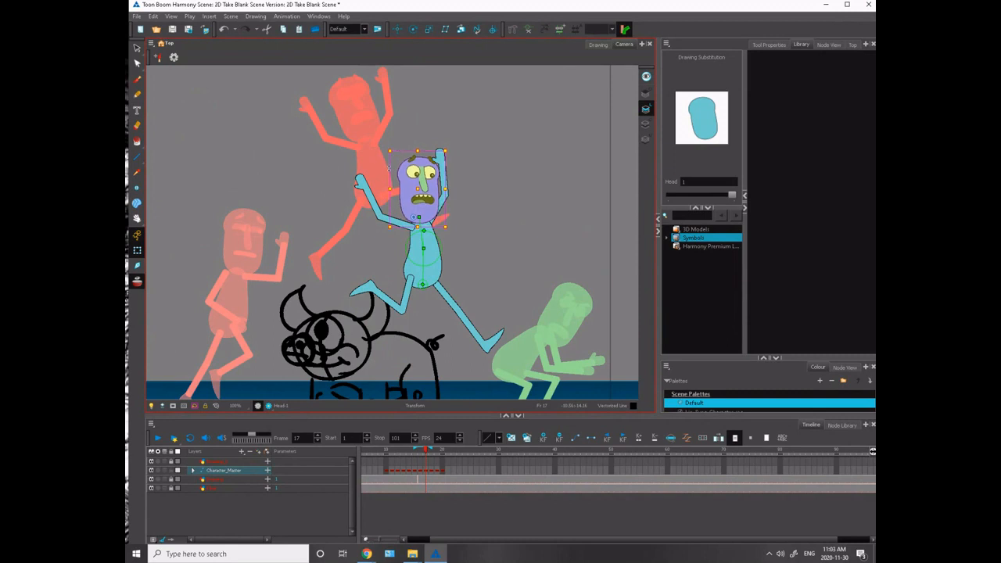
pyautogui.press('Right')
pyautogui.press('Right')
pyautogui.press('Down')
pyautogui.press('Down')
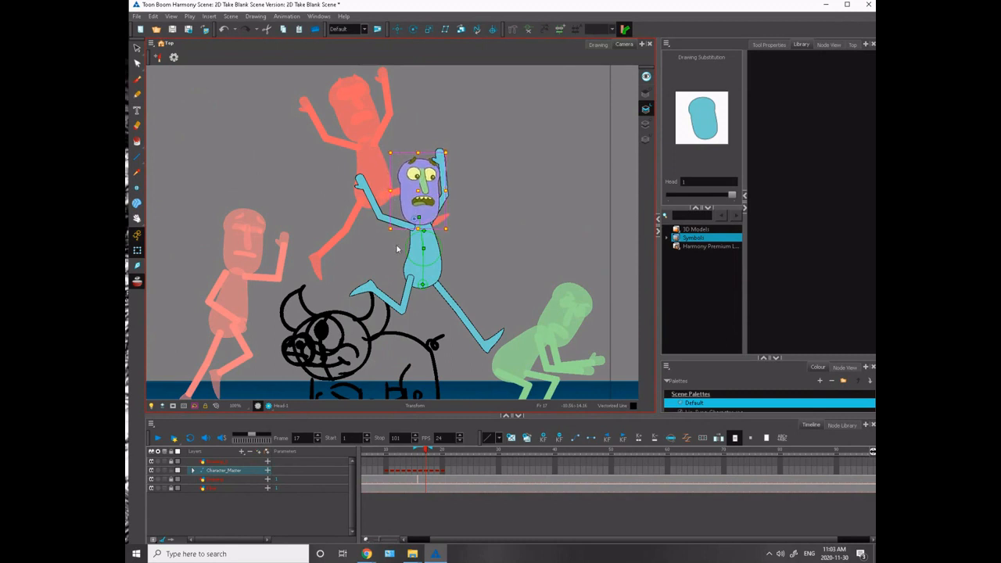
# - Rotate the near arm from the shoulder on frame 17 so it rises more steeply toward the head
pyautogui.click(396, 233)
pyautogui.click(395, 226)
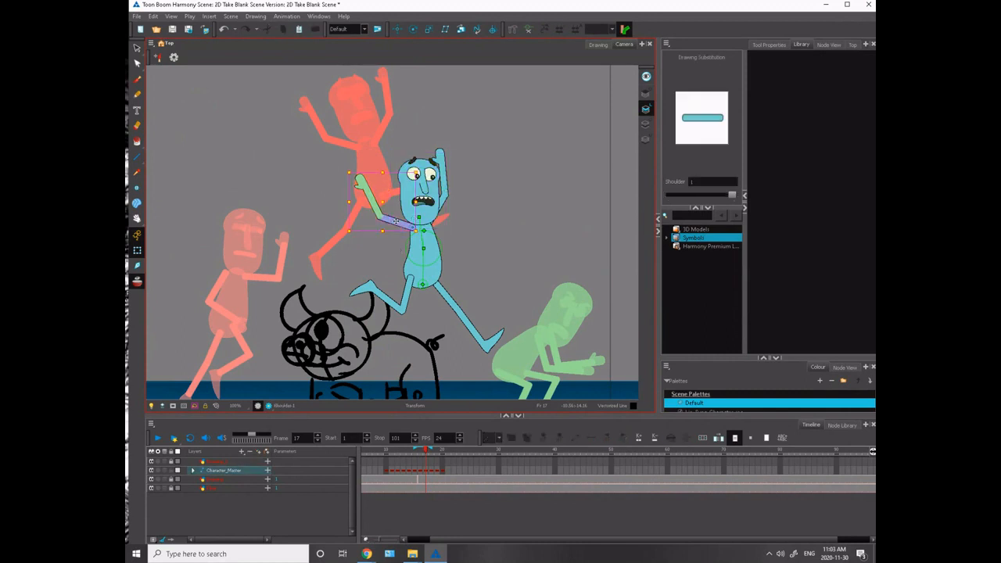
pyautogui.moveTo(346, 165); pyautogui.dragTo(358, 149)
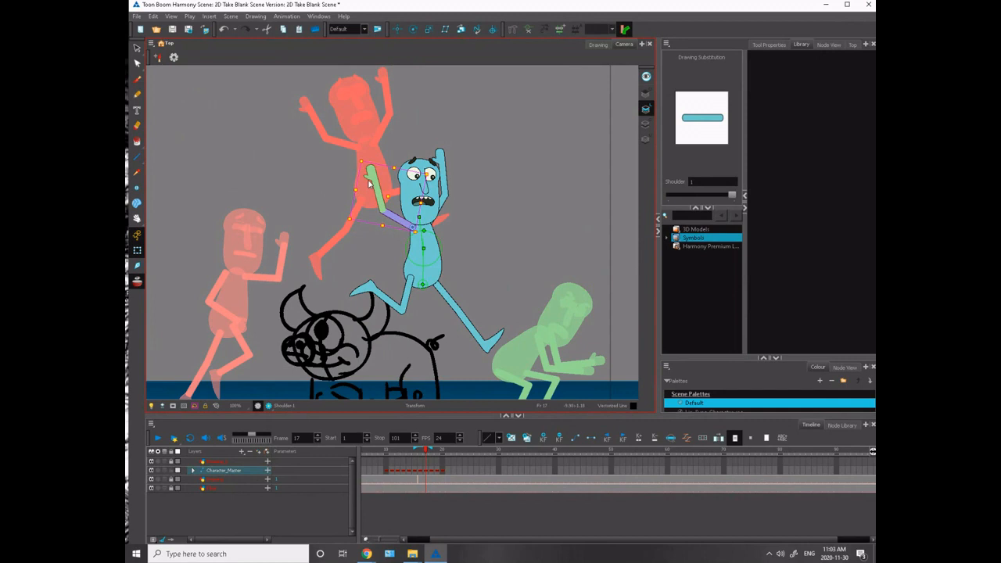
pyautogui.moveTo(359, 149)
pyautogui.mouseDown()
pyautogui.moveTo(377, 139)
pyautogui.moveTo(356, 154)
pyautogui.mouseUp()
pyautogui.click(360, 153)
pyautogui.click(388, 184)
# - Swing the far arm in behind the head on frame 17 and rotate its forearm nearly upright
pyautogui.click(442, 204)
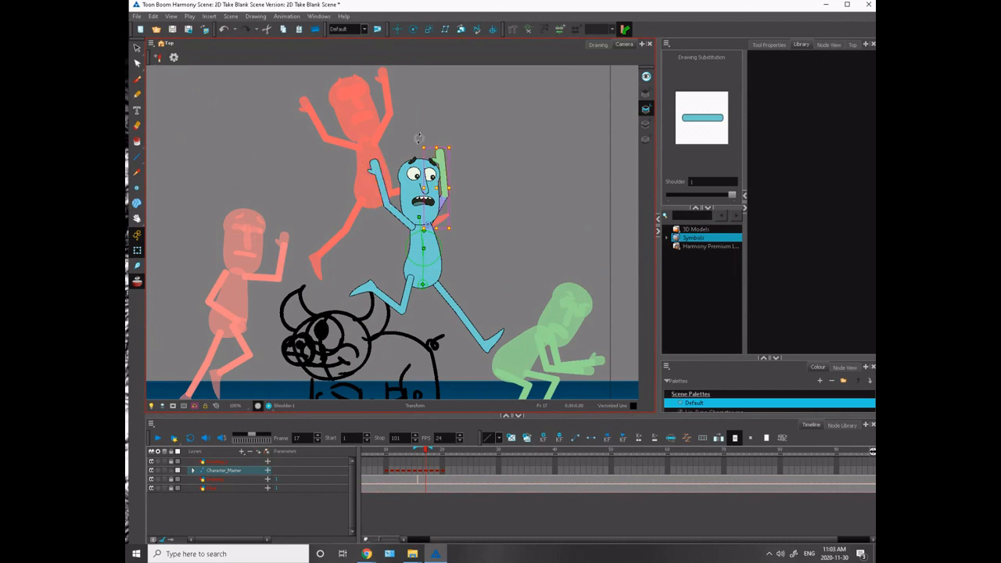
pyautogui.moveTo(418, 139); pyautogui.dragTo(397, 124)
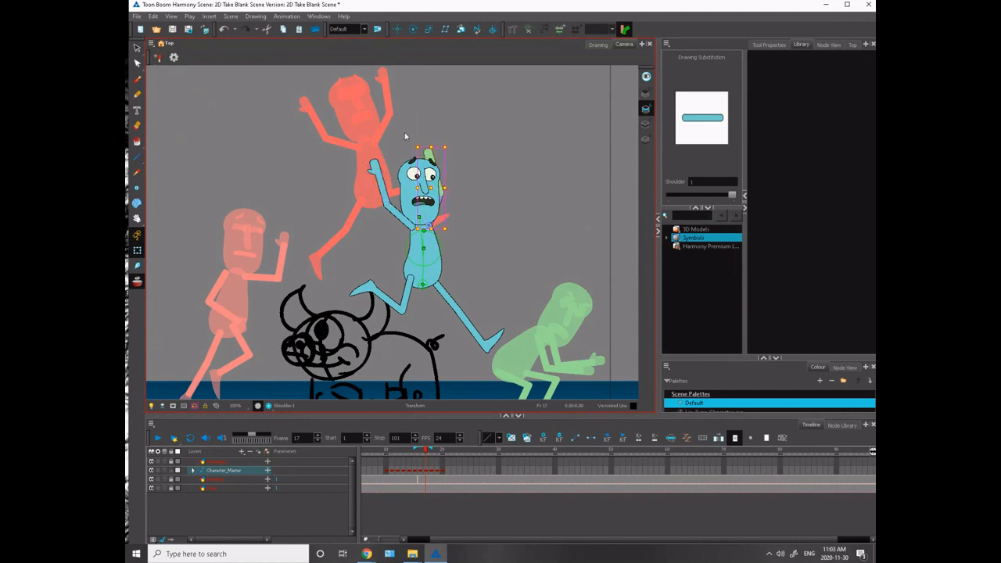
pyautogui.click(448, 192)
pyautogui.click(443, 191)
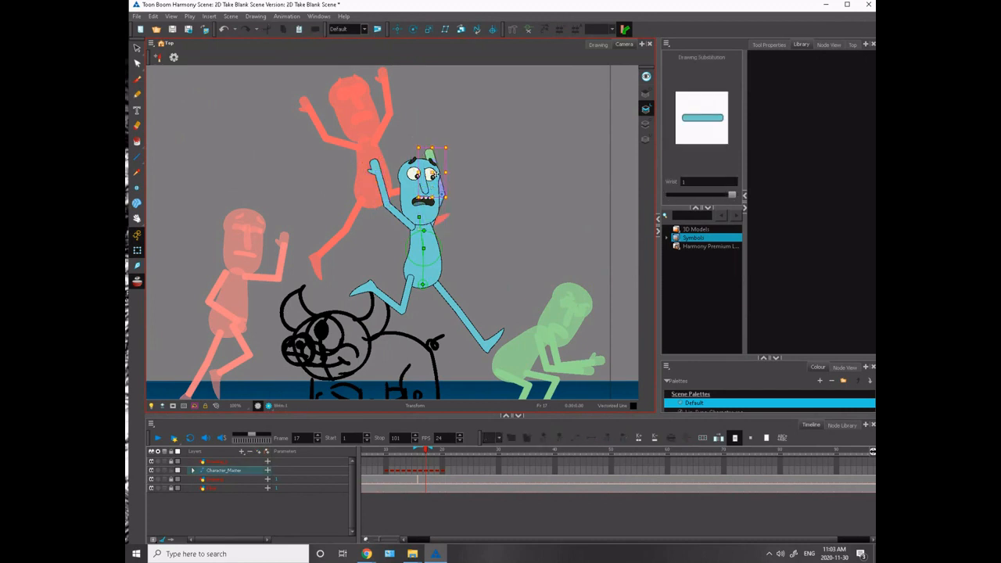
pyautogui.moveTo(418, 140); pyautogui.dragTo(427, 135)
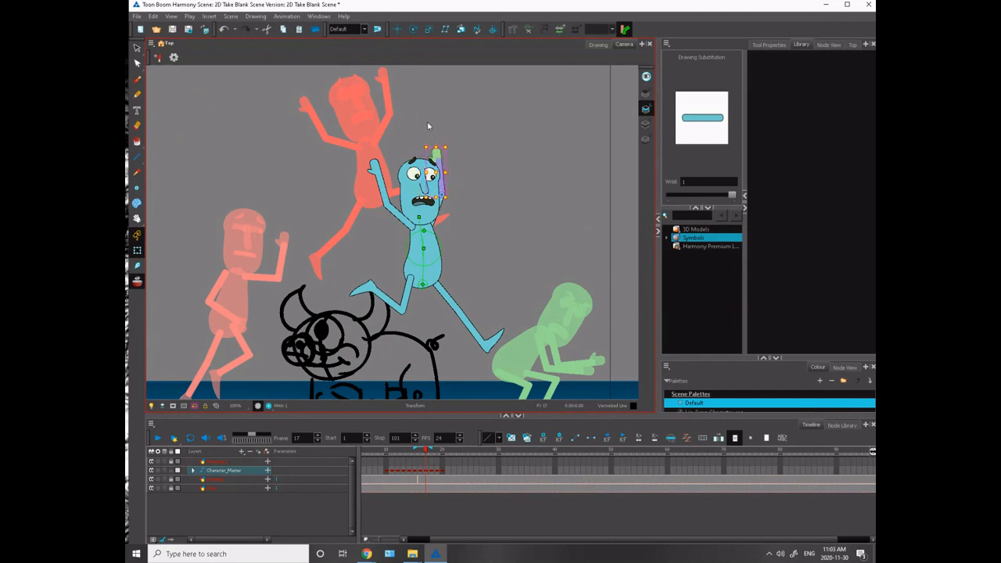
pyautogui.click(372, 145)
pyautogui.click(441, 203)
pyautogui.click(448, 165)
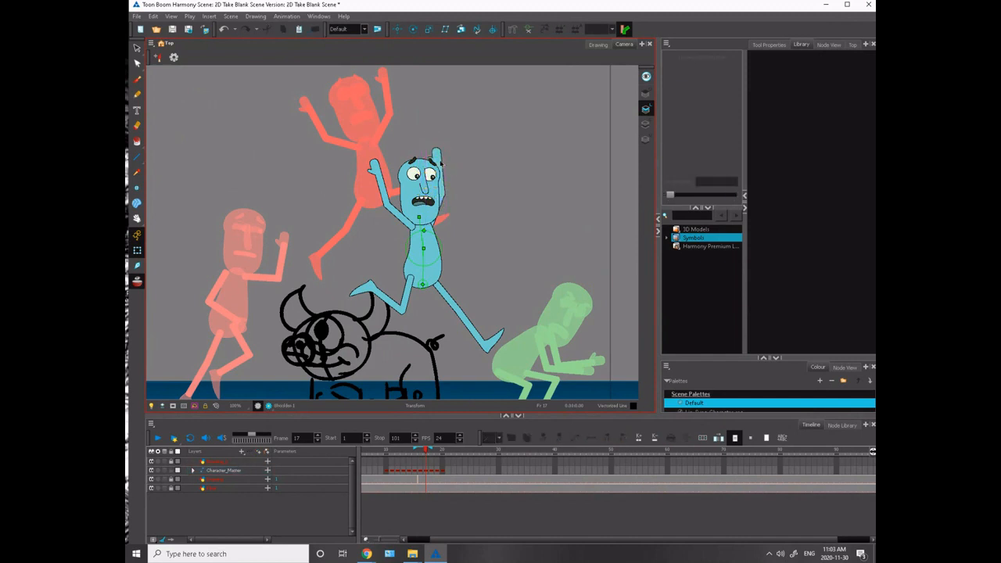
pyautogui.click(443, 172)
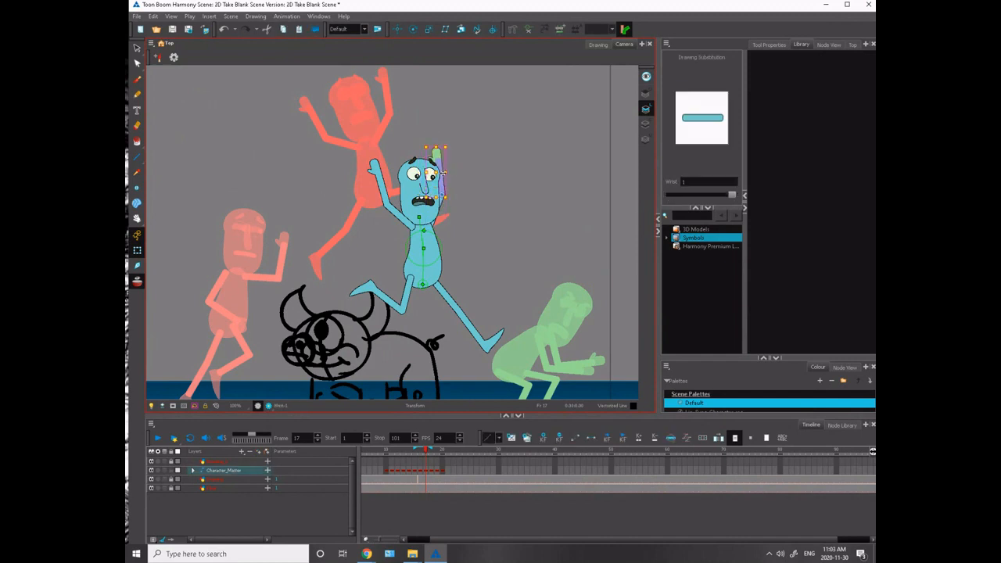
pyautogui.click(388, 153)
# - Compare frame 17 with the neighbouring leap and crouch poses and tilt its head back slightly
pyautogui.press(',')
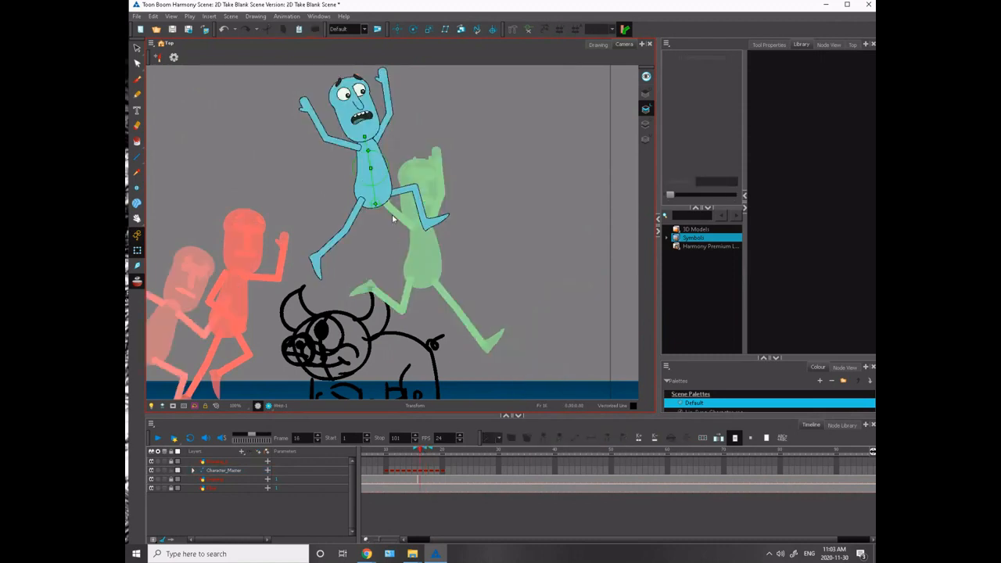
pyautogui.press('.')
pyautogui.press('.')
pyautogui.press(',')
pyautogui.press(',')
pyautogui.press('.')
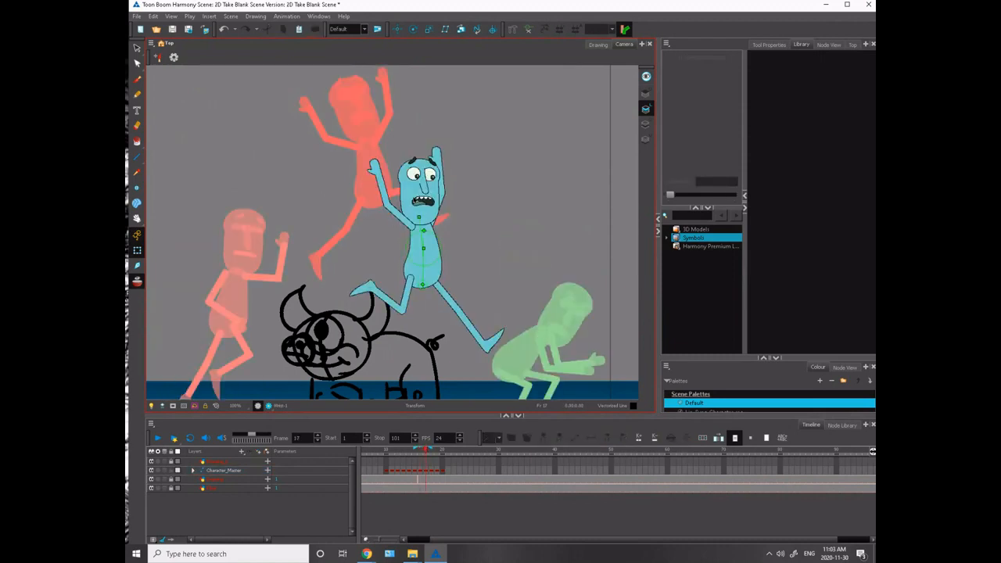
pyautogui.click(417, 216)
pyautogui.moveTo(387, 145); pyautogui.dragTo(376, 154)
# - Rotate the whole frame 17 character forward and shift it up and ahead so the leading foot reaches toward the crouch landing spot
pyautogui.moveTo(326, 222)
pyautogui.mouseDown()
pyautogui.moveTo(329, 204)
pyautogui.moveTo(338, 211)
pyautogui.mouseUp()
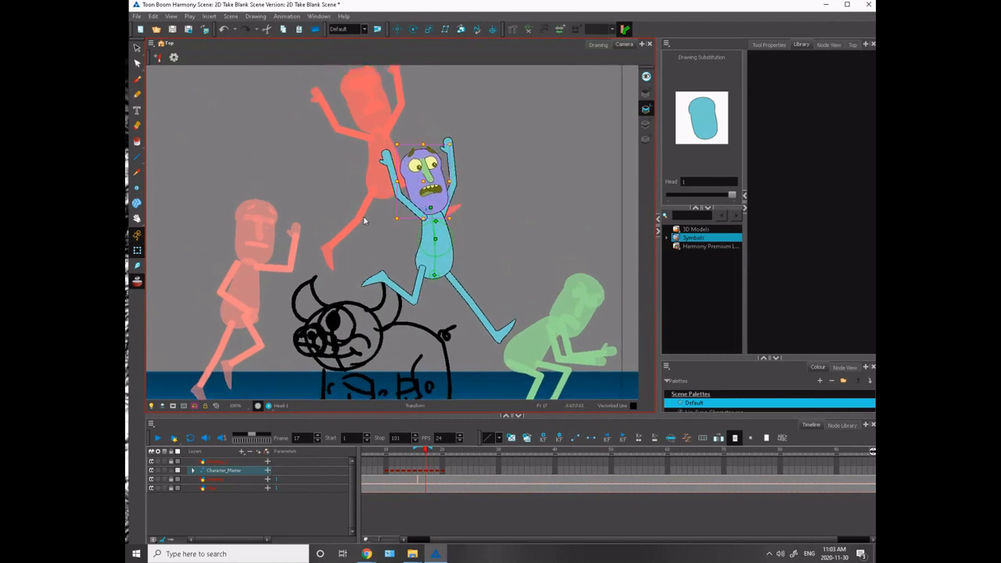
pyautogui.moveTo(269, 227); pyautogui.dragTo(276, 266)
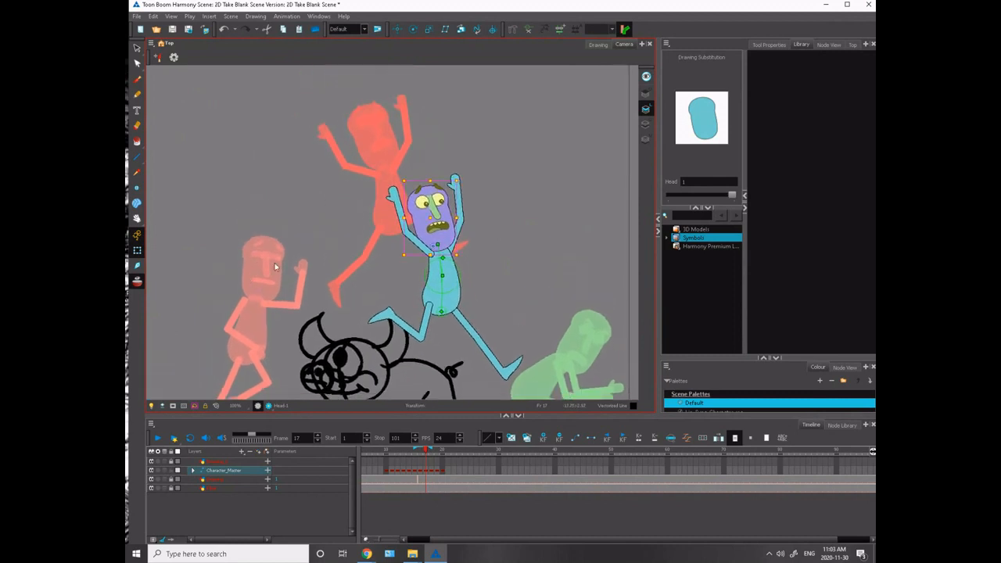
pyautogui.click(425, 471)
pyautogui.moveTo(397, 302); pyautogui.dragTo(331, 217)
pyautogui.moveTo(412, 255); pyautogui.dragTo(462, 278)
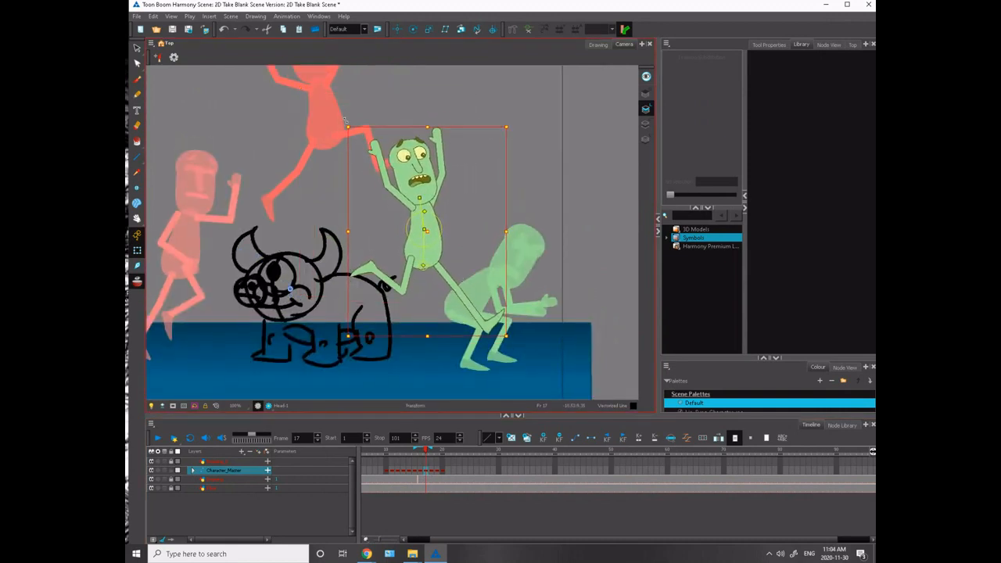
pyautogui.moveTo(348, 119); pyautogui.dragTo(406, 108)
pyautogui.moveTo(426, 264); pyautogui.dragTo(437, 229)
pyautogui.moveTo(347, 177); pyautogui.dragTo(382, 206)
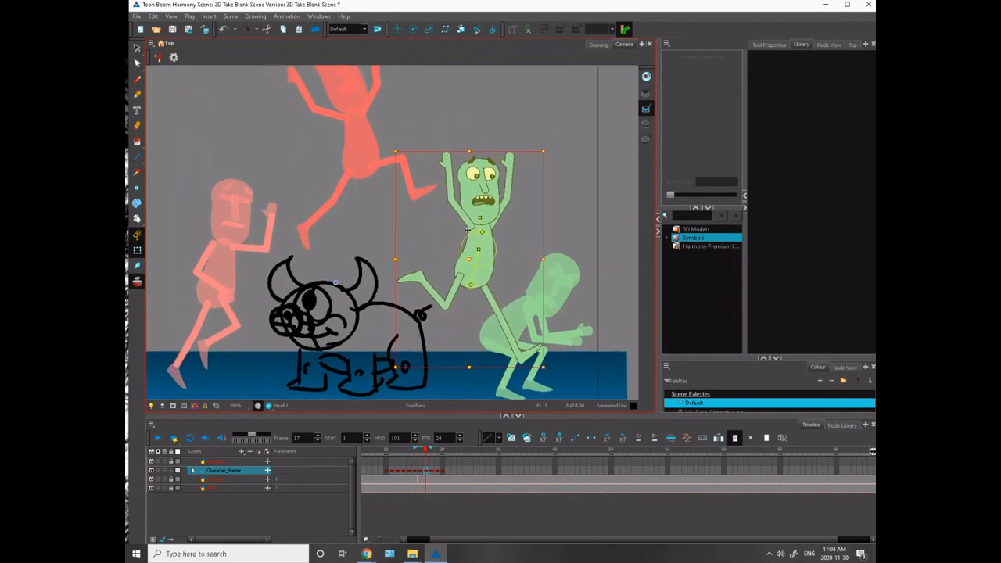
# - Lean the torso, head and arms back slightly on frame 17, leaving the legs in place
pyautogui.press('Escape')
pyautogui.moveTo(473, 270); pyautogui.dragTo(472, 267)
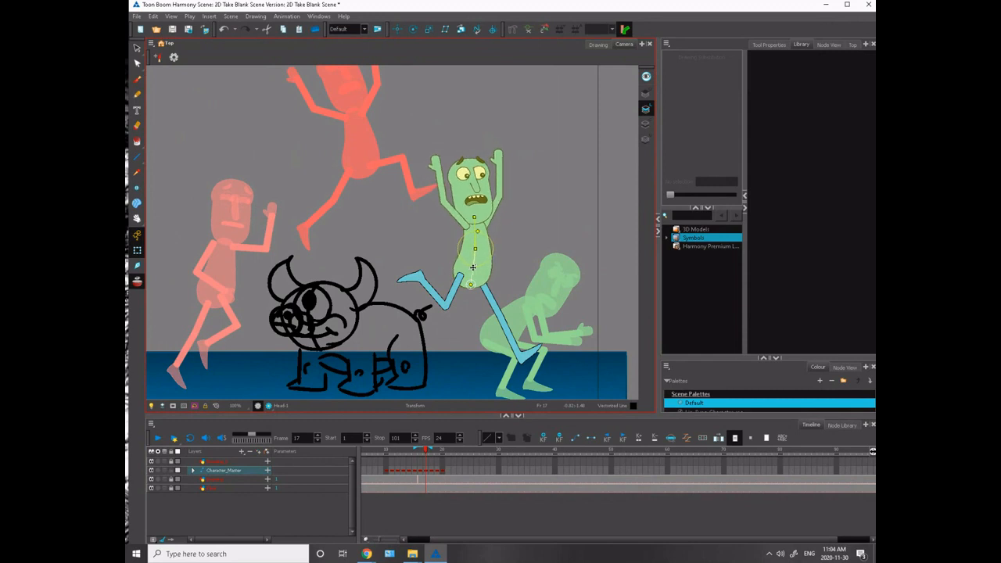
pyautogui.press('Escape')
pyautogui.moveTo(379, 225); pyautogui.dragTo(443, 211)
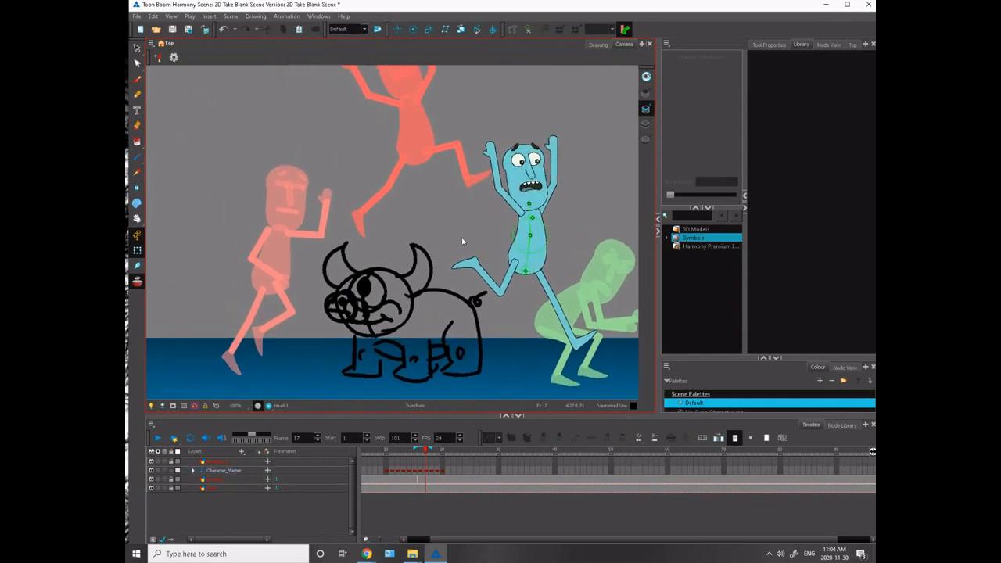
# - Fine-tune the rotation of the trailing leg from the thigh on frame 17
pyautogui.click(500, 272)
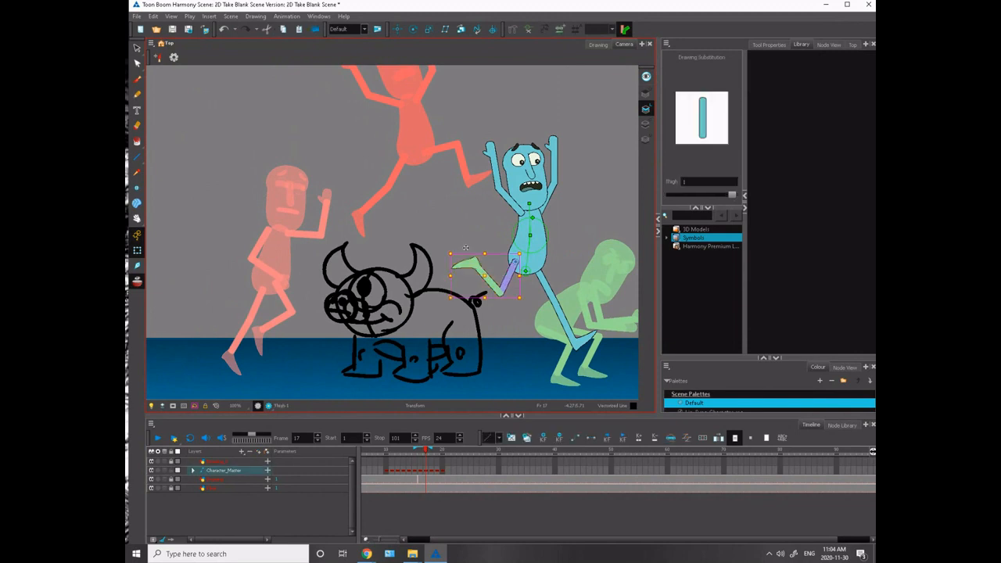
pyautogui.moveTo(447, 246); pyautogui.dragTo(446, 240)
pyautogui.click(443, 223)
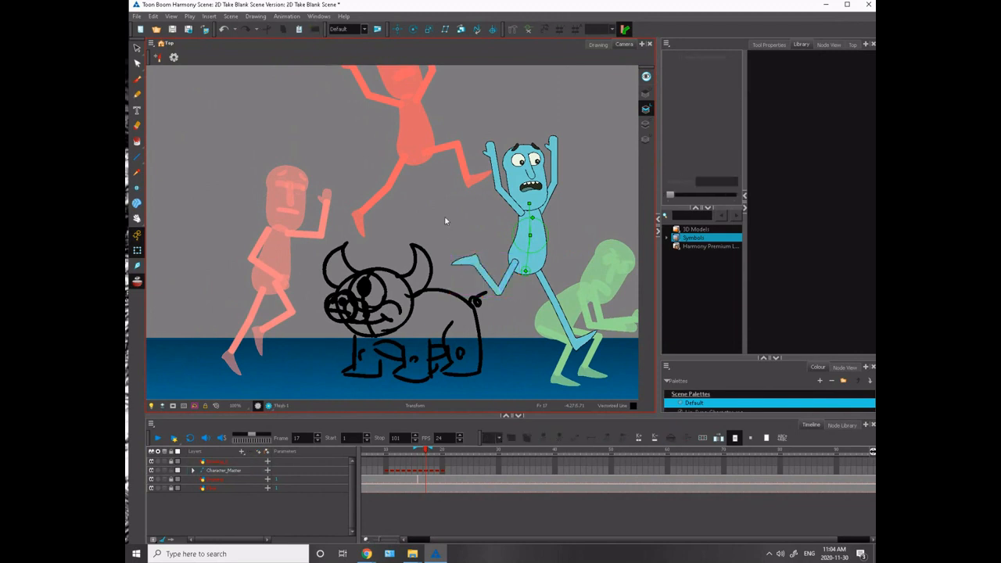
pyautogui.click(514, 264)
pyautogui.click(505, 274)
pyautogui.moveTo(447, 243); pyautogui.dragTo(446, 247)
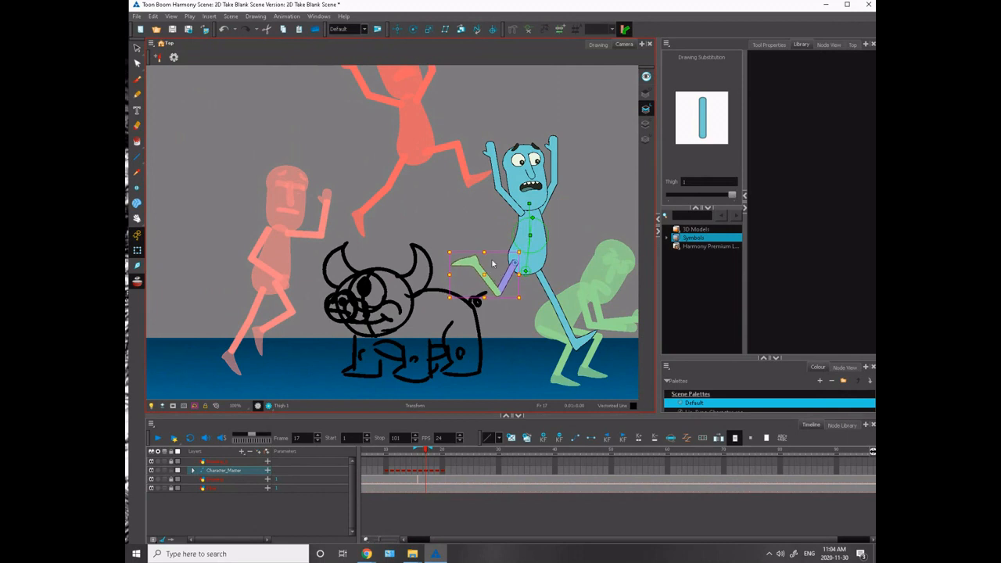
pyautogui.click(461, 215)
# - Turn off onion skinning so only the current pose shows beside the monster
pyautogui.scroll(3, 466, 229)
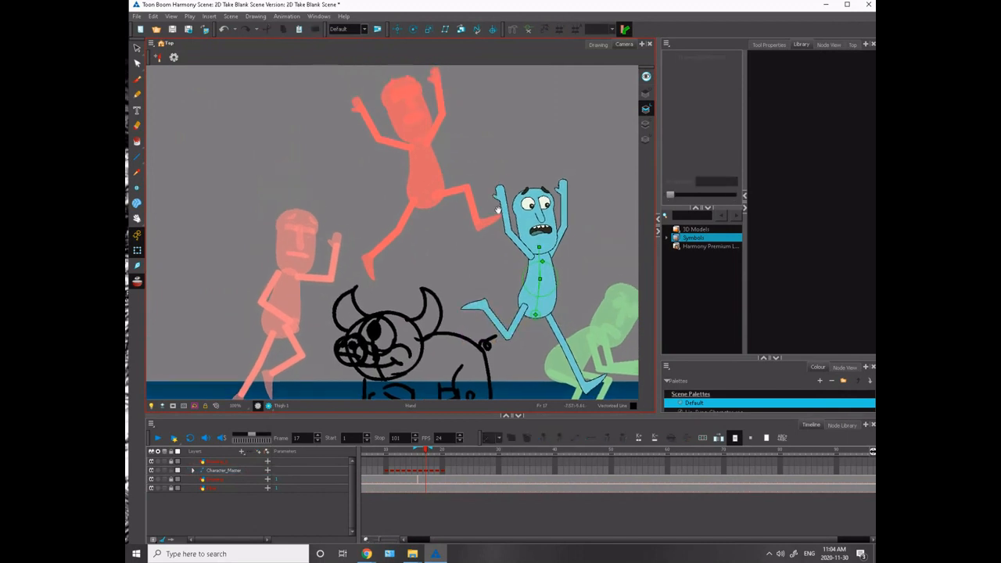
pyautogui.click(507, 237)
pyautogui.click(301, 184)
pyautogui.scroll(-3, 305, 185)
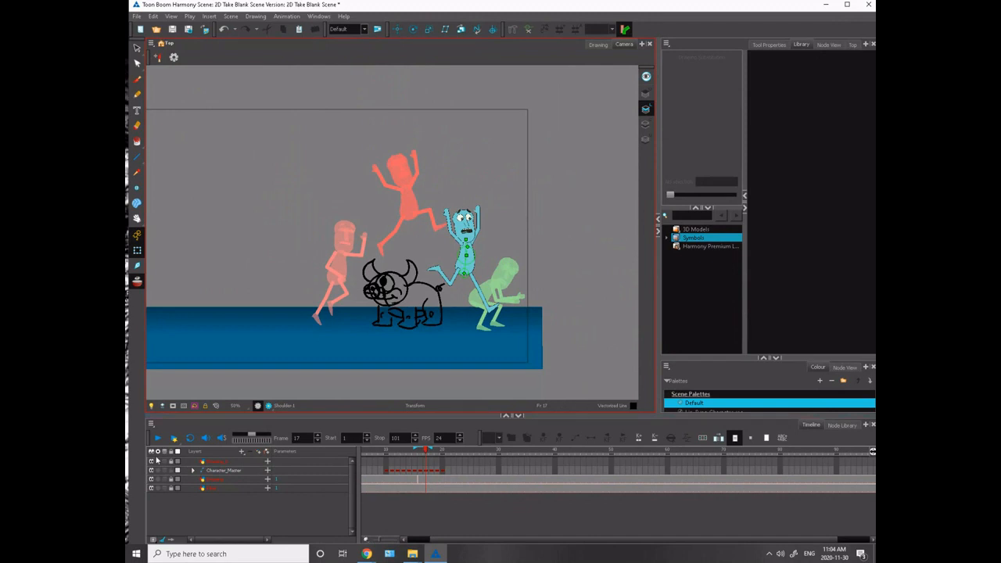
pyautogui.click(257, 334)
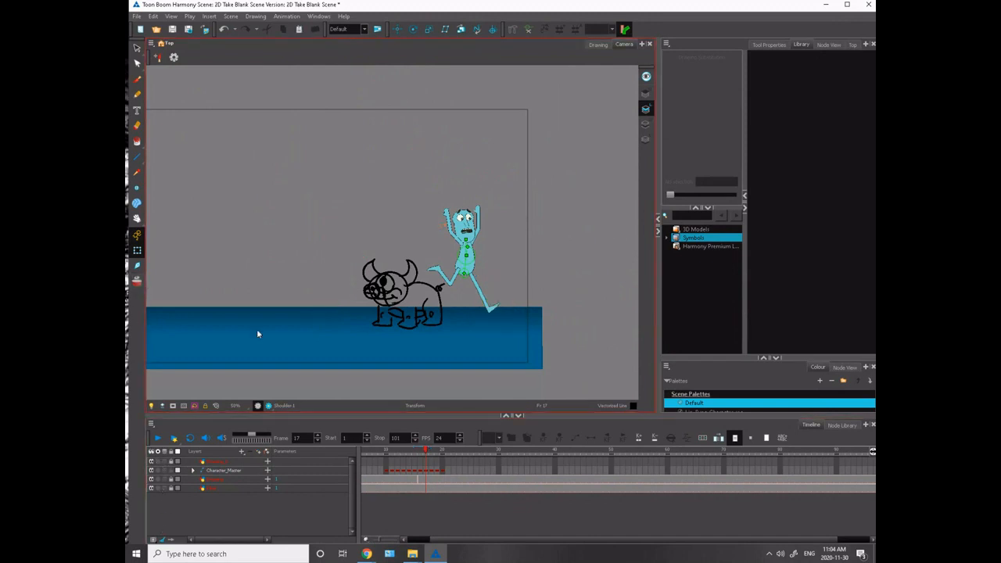
# - Scrub the timeline from the early frames to frame 20 to review the flow of the run, leap and landing
pyautogui.moveTo(426, 454); pyautogui.dragTo(443, 478)
pyautogui.click(443, 471)
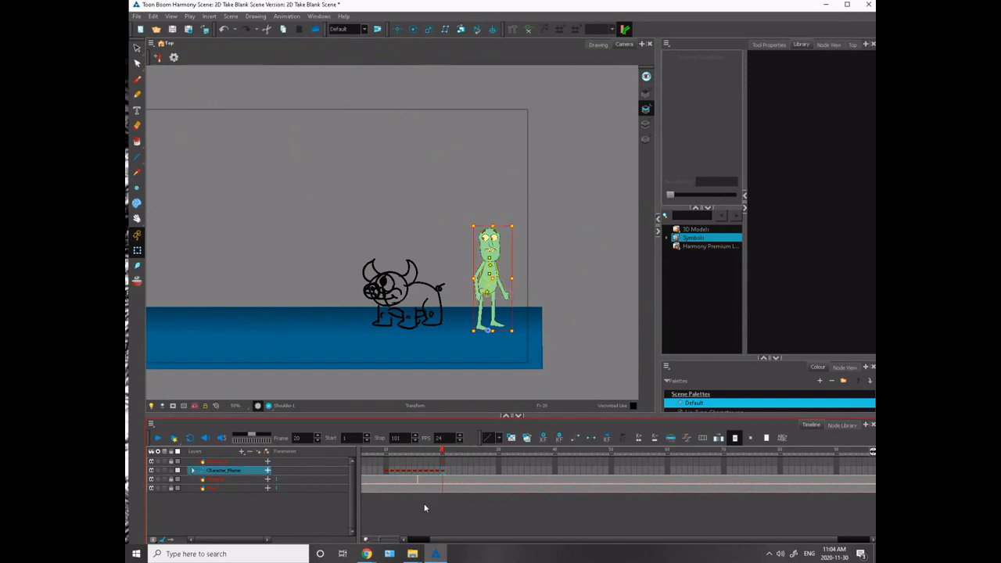
pyautogui.press('space')
pyautogui.moveTo(249, 346); pyautogui.dragTo(294, 345)
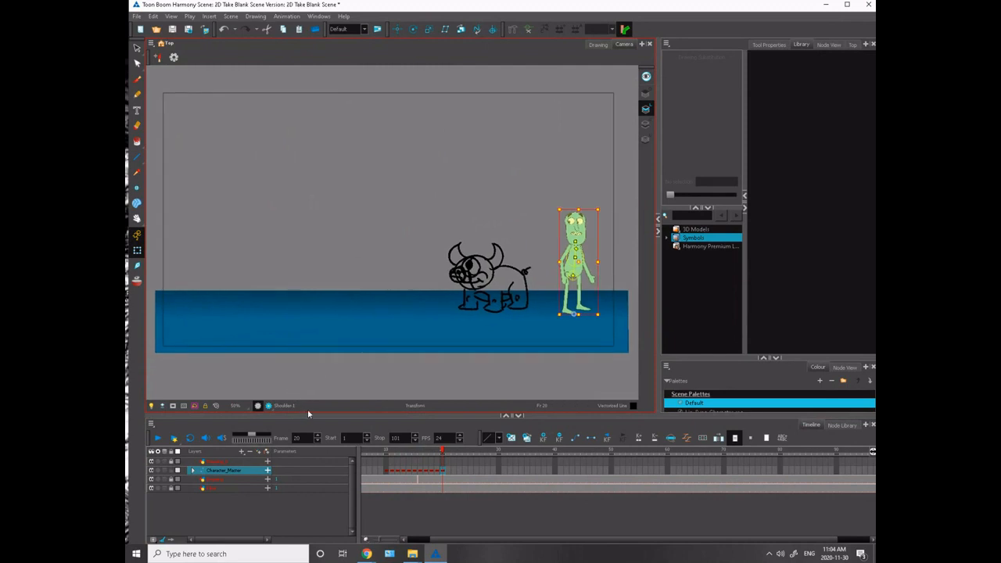
pyautogui.moveTo(447, 539); pyautogui.dragTo(421, 539)
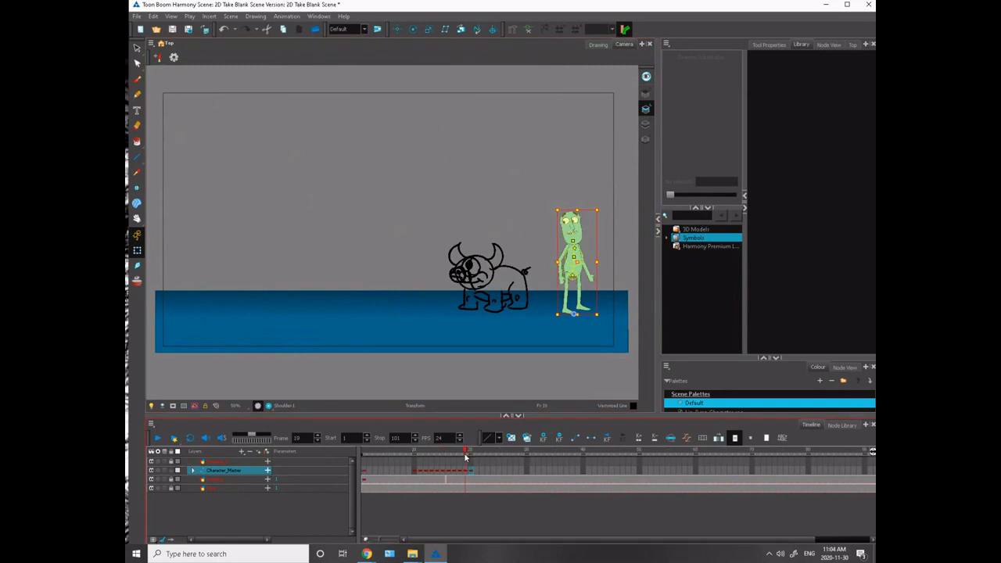
pyautogui.click(385, 452)
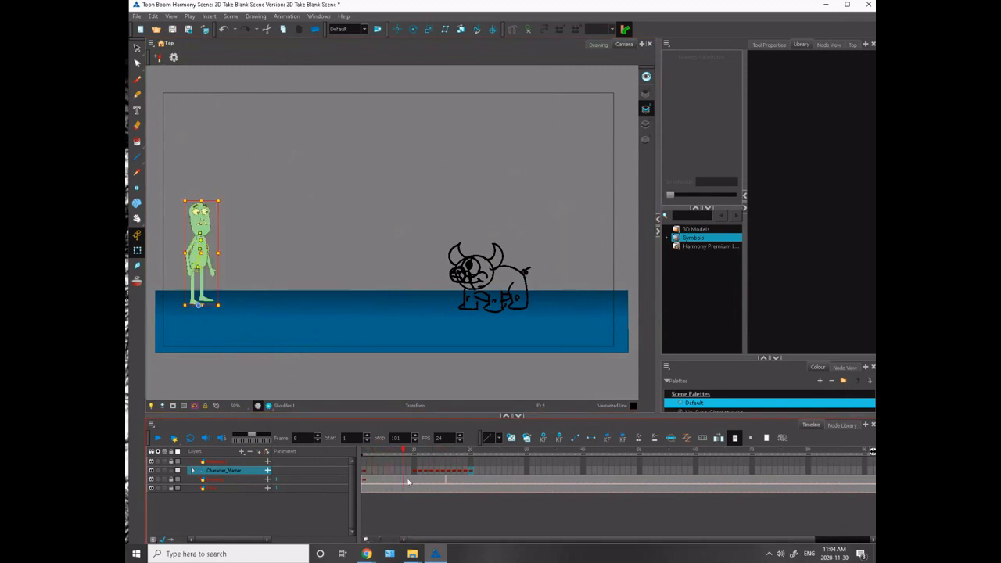
pyautogui.moveTo(408, 481); pyautogui.dragTo(443, 482)
pyautogui.moveTo(442, 482); pyautogui.dragTo(453, 481)
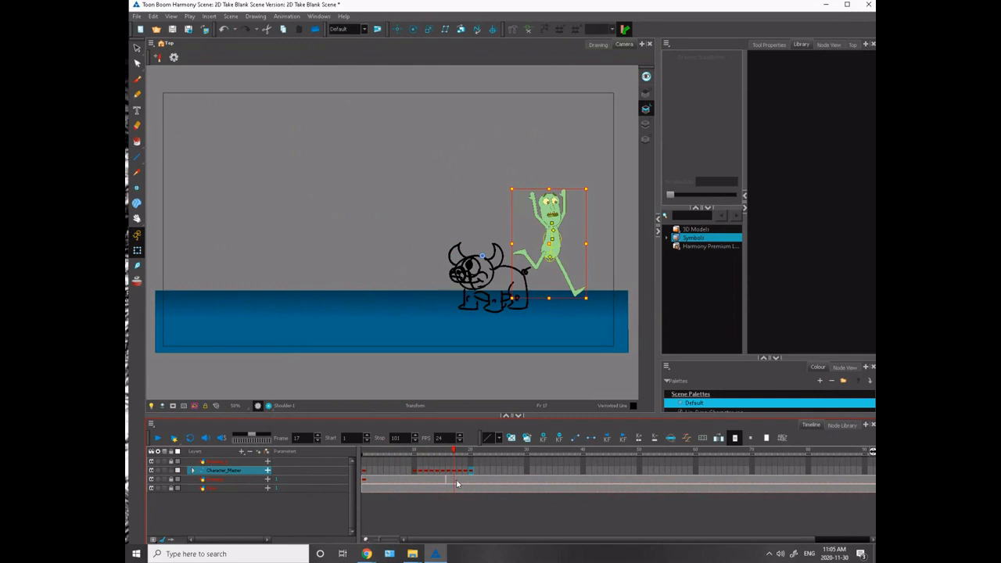
# - Step backward through the character's landing, leap and run poses from frame 20 to frame 9 to review their order
pyautogui.moveTo(456, 483); pyautogui.dragTo(473, 488)
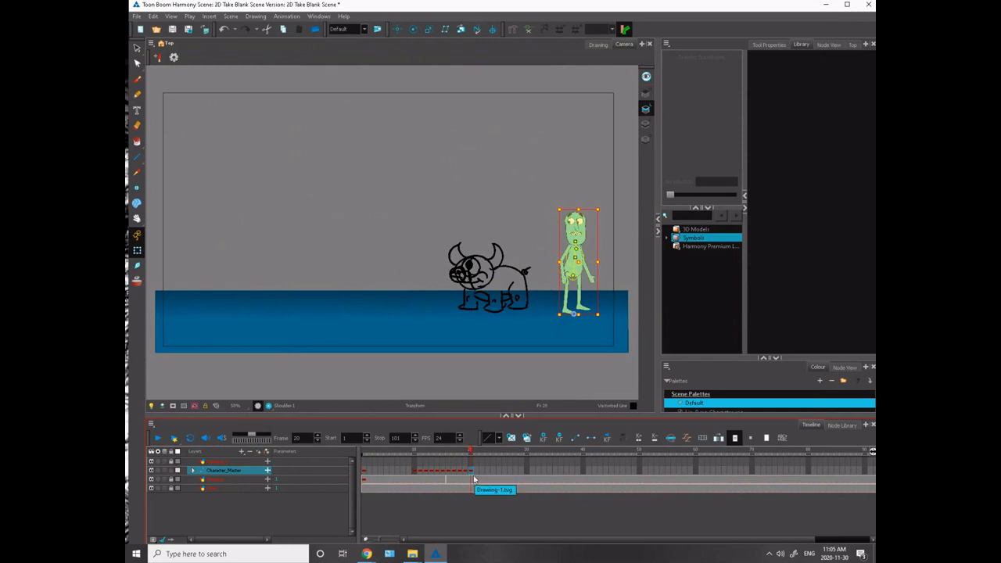
pyautogui.press(',')
pyautogui.press(',')
pyautogui.press(',')
pyautogui.press(',')
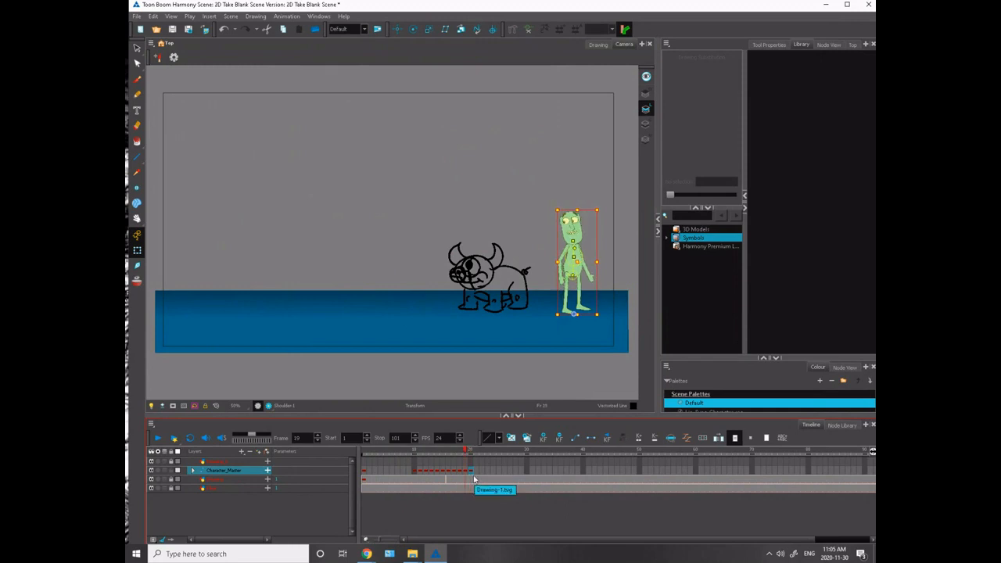
pyautogui.press(',')
pyautogui.press(',')
pyautogui.press(',')
pyautogui.press(',')
pyautogui.press(',')
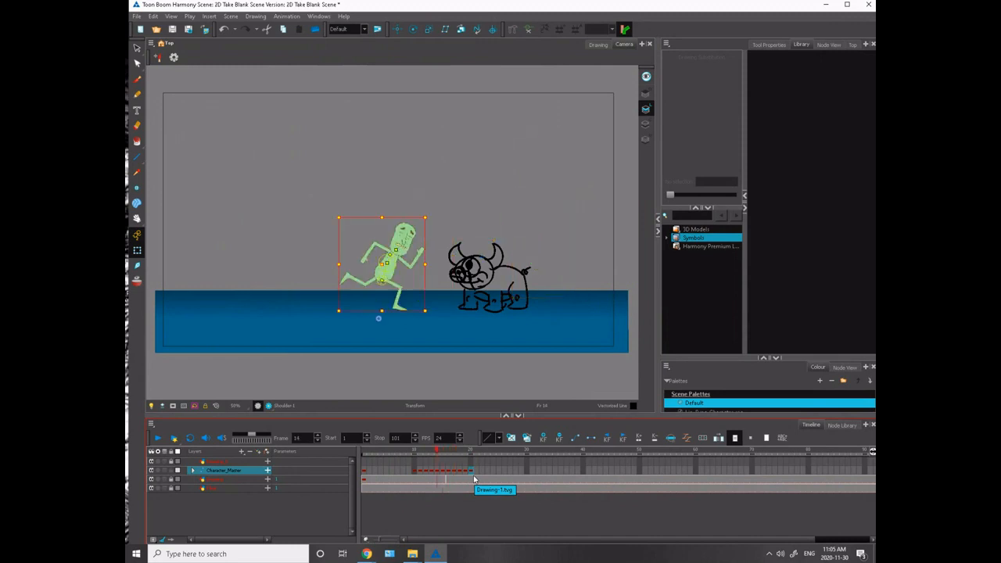
pyautogui.press(',')
pyautogui.press(',')
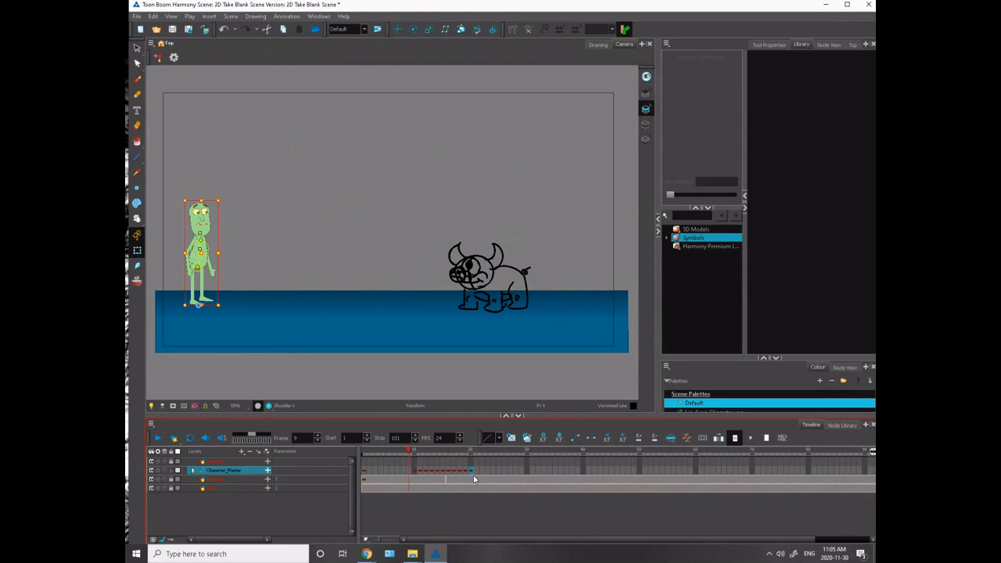
# - Flip back and forth between frames 9 and 10 to compare the standing pose with the anticipation pose
pyautogui.press('.')
pyautogui.press(',')
pyautogui.press('.')
pyautogui.press(',')
pyautogui.press('.')
pyautogui.press(',')
pyautogui.press('.')
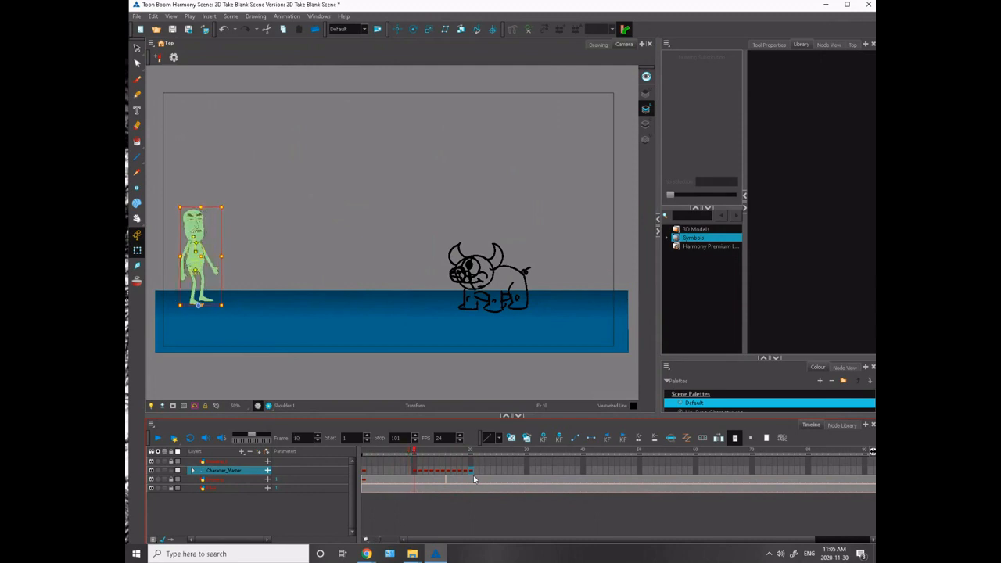
pyautogui.press(',')
pyautogui.press('.')
pyautogui.press(',')
pyautogui.press('.')
pyautogui.click(415, 473)
pyautogui.press(',')
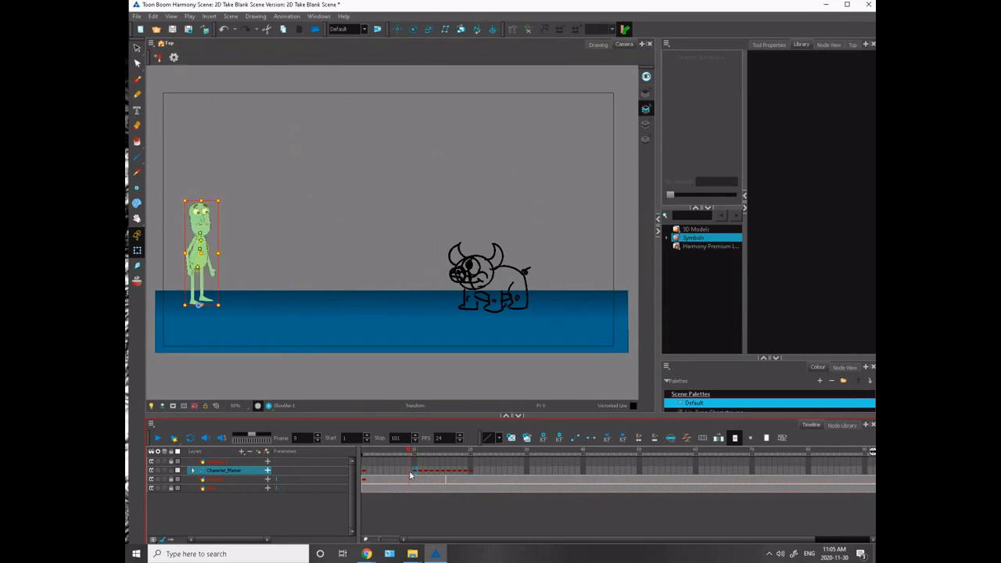
pyautogui.press('.')
pyautogui.press(',')
pyautogui.press('.')
pyautogui.press(',')
pyautogui.press('.')
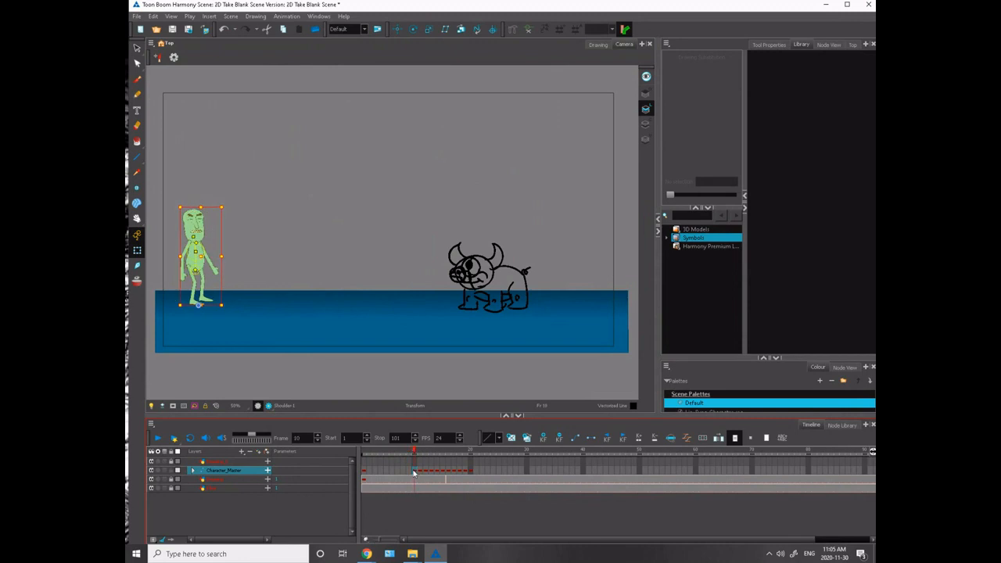
# - Hold the standing pose with a key on frame 5, and shift the anticipation to frame 11 and the run's start to frame 17
pyautogui.click(386, 471)
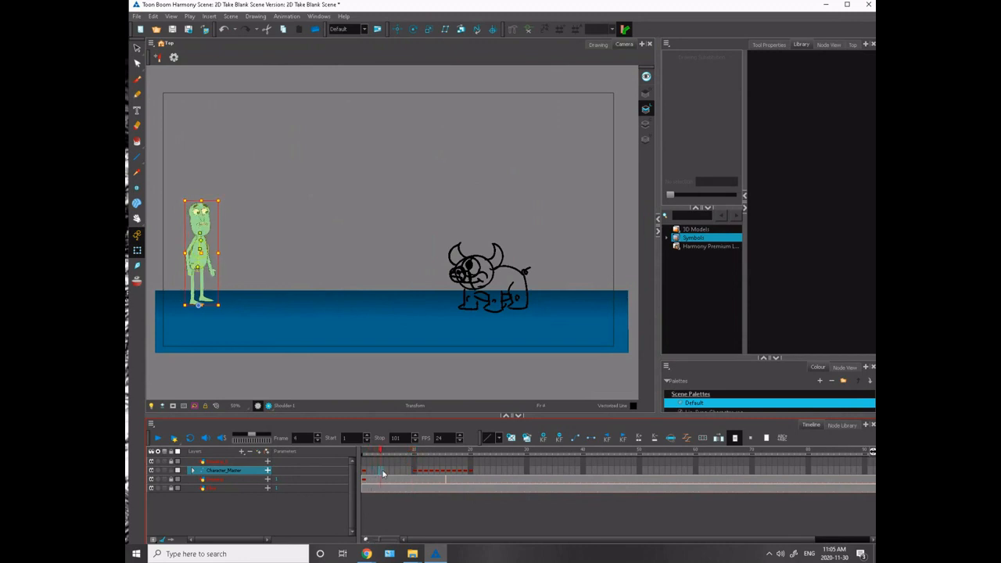
pyautogui.moveTo(388, 475); pyautogui.dragTo(456, 474)
pyautogui.click(407, 457)
pyautogui.click(420, 472)
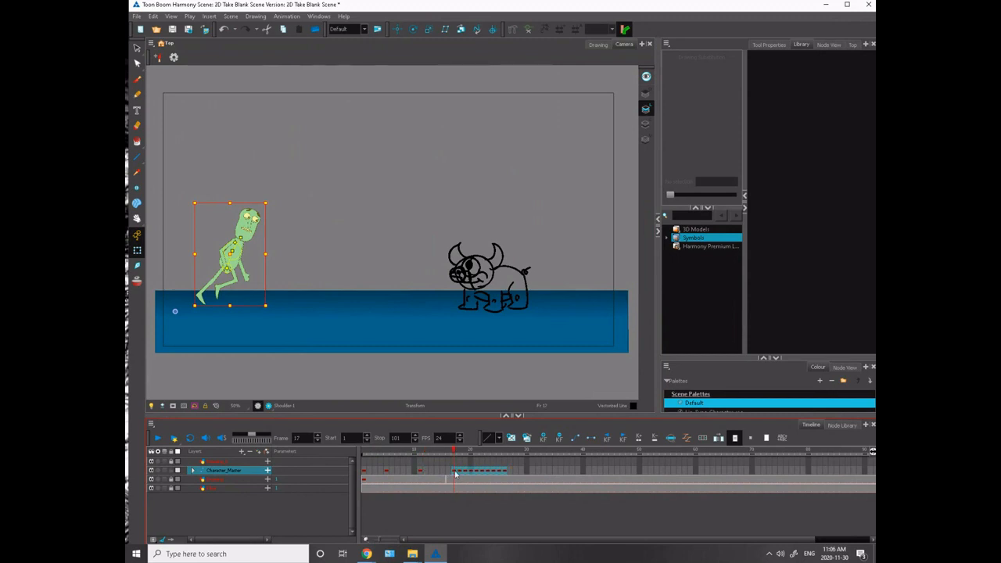
pyautogui.click(424, 477)
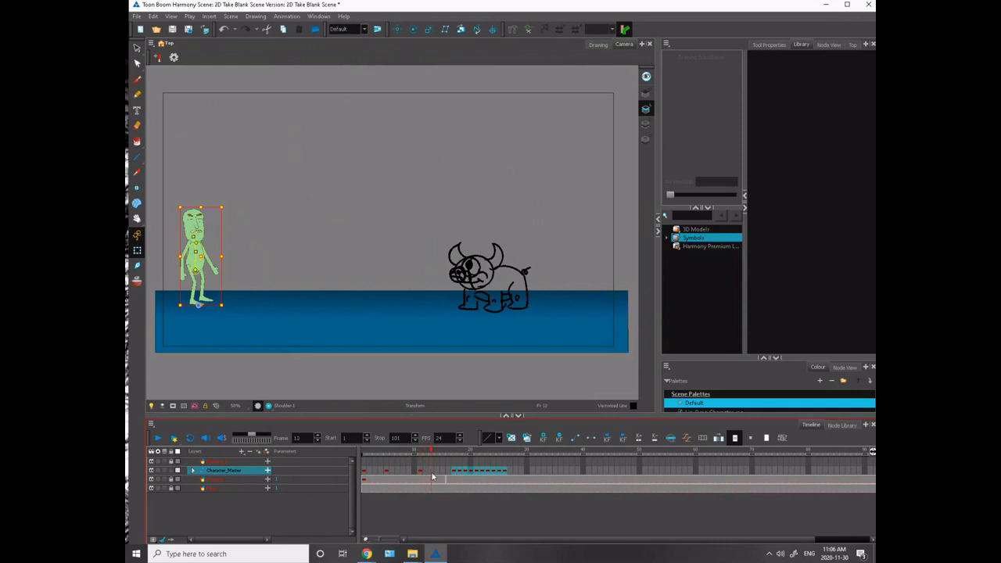
pyautogui.click(432, 476)
pyautogui.click(437, 475)
pyautogui.click(451, 474)
pyautogui.click(455, 475)
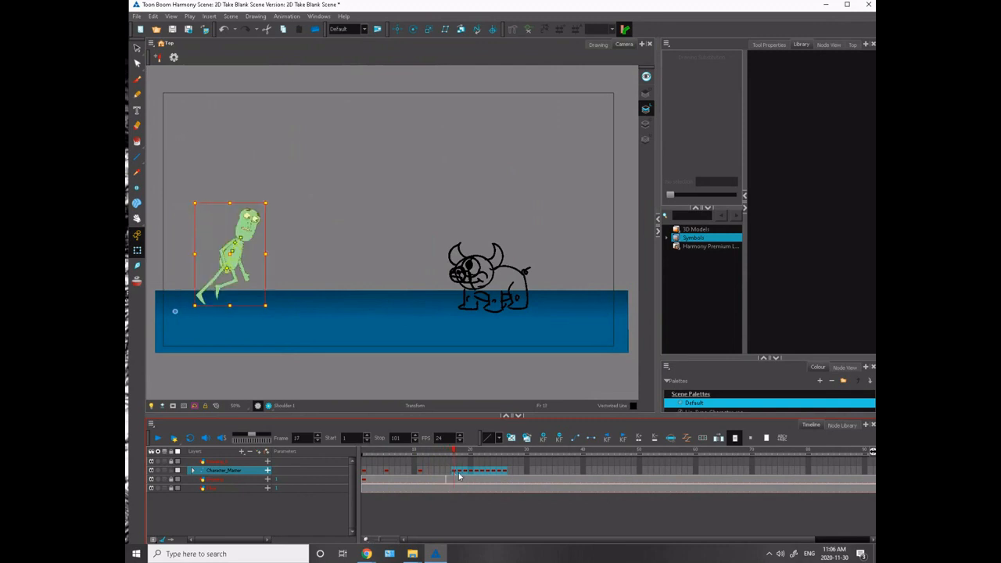
# - Spread the run poses after frame 17 six frames apart, placing their keys on frames 23, 29 and 35
pyautogui.click(460, 452)
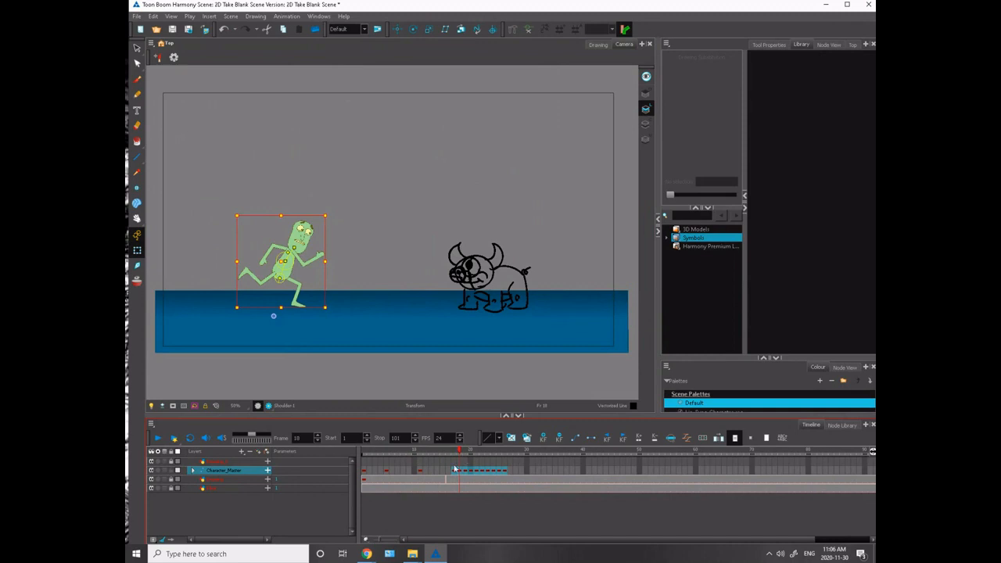
pyautogui.moveTo(456, 470)
pyautogui.mouseDown()
pyautogui.moveTo(507, 470)
pyautogui.moveTo(464, 472)
pyautogui.mouseUp()
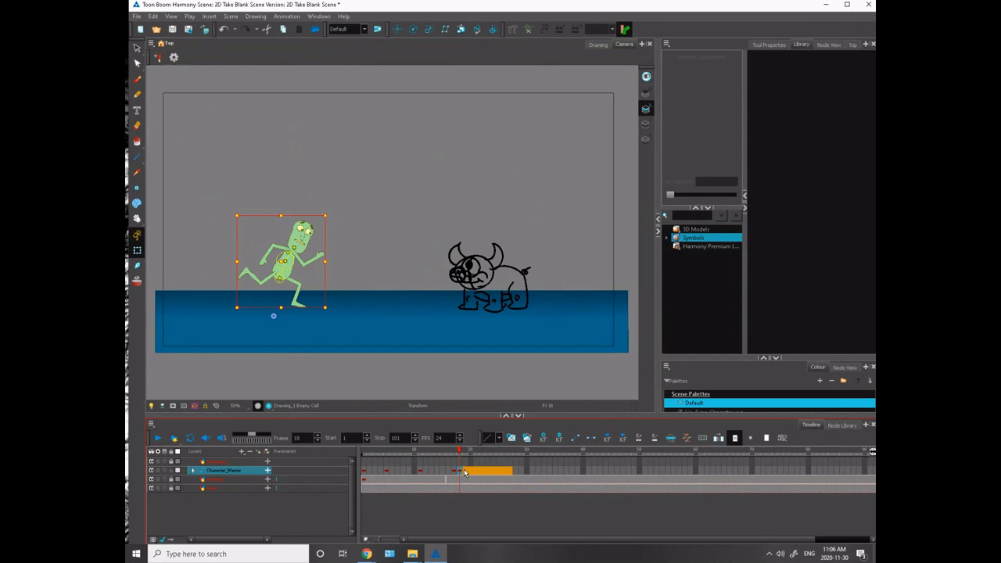
pyautogui.moveTo(466, 473); pyautogui.dragTo(558, 474)
pyautogui.click(490, 471)
pyautogui.click(528, 454)
pyautogui.click(528, 462)
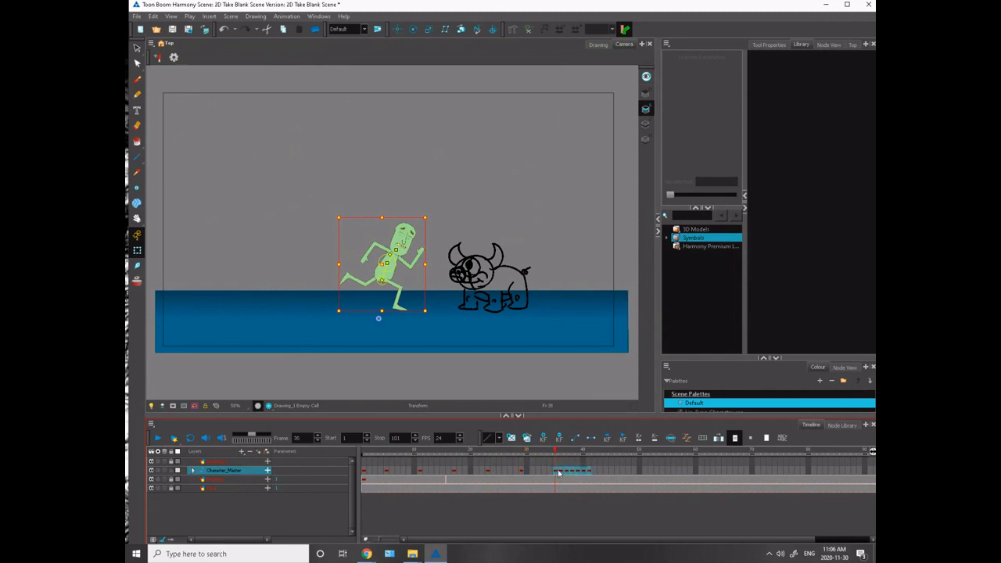
# - Space out the remaining leap, landing and recovery keys onto frames 39, 43, 47, 49, 55 and 61
pyautogui.click(560, 453)
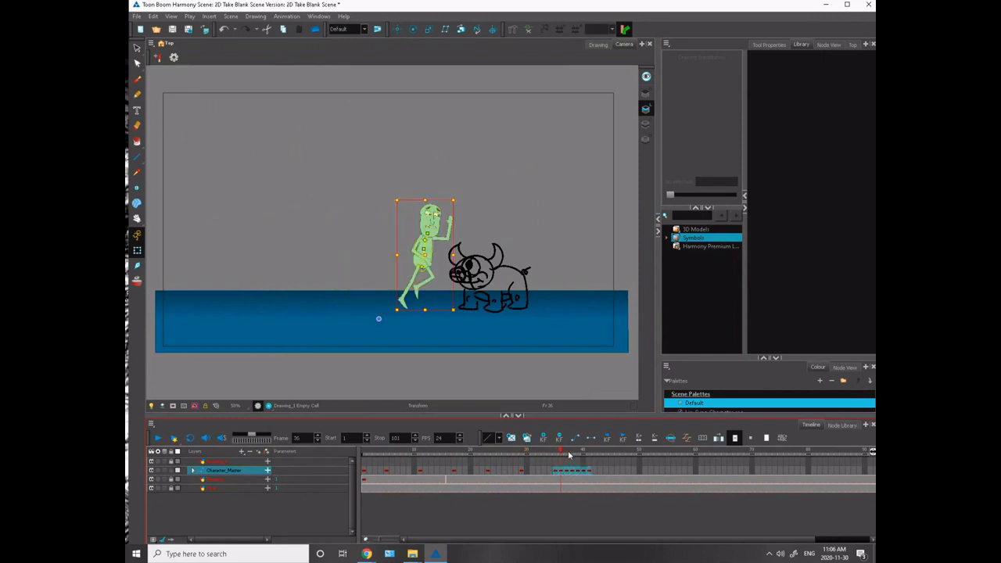
pyautogui.click(550, 461)
pyautogui.moveTo(560, 472); pyautogui.dragTo(672, 473)
pyautogui.click(562, 475)
pyautogui.click(572, 473)
pyautogui.click(606, 454)
pyautogui.click(599, 464)
pyautogui.click(624, 472)
pyautogui.click(629, 472)
pyautogui.click(634, 454)
pyautogui.click(652, 463)
pyautogui.click(656, 463)
pyautogui.click(673, 471)
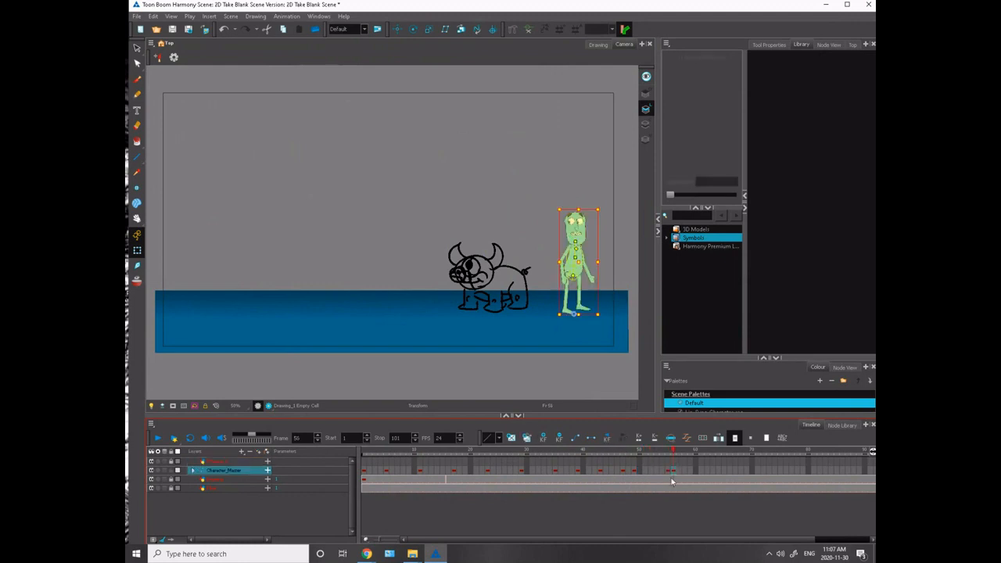
pyautogui.moveTo(681, 474); pyautogui.dragTo(333, 484)
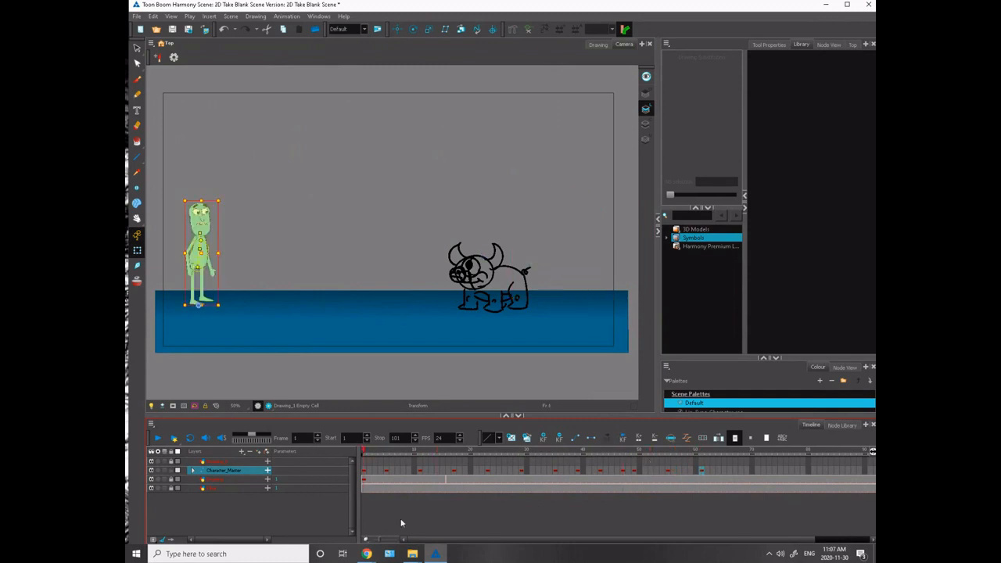
# - Shorten the scene to end at frame 65 and play it in a loop from frame 1
pyautogui.press('1')
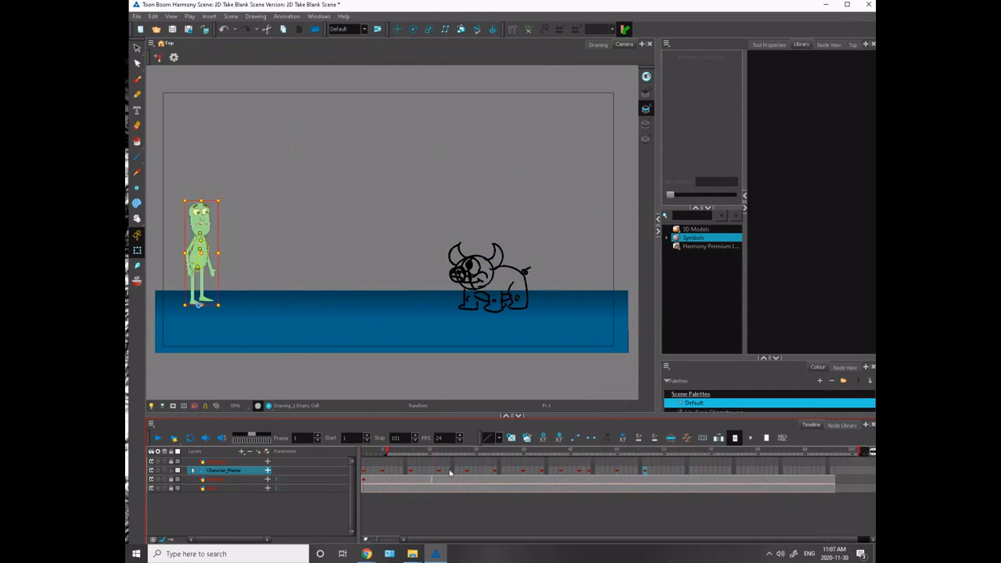
pyautogui.moveTo(859, 454)
pyautogui.mouseDown()
pyautogui.moveTo(748, 490)
pyautogui.moveTo(692, 491)
pyautogui.mouseUp()
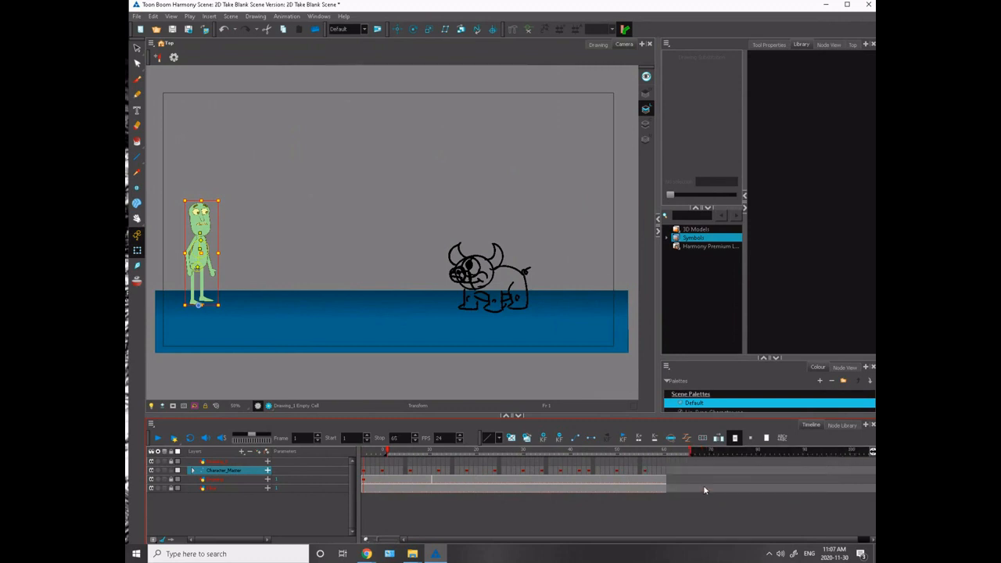
pyautogui.click(190, 439)
pyautogui.click(159, 439)
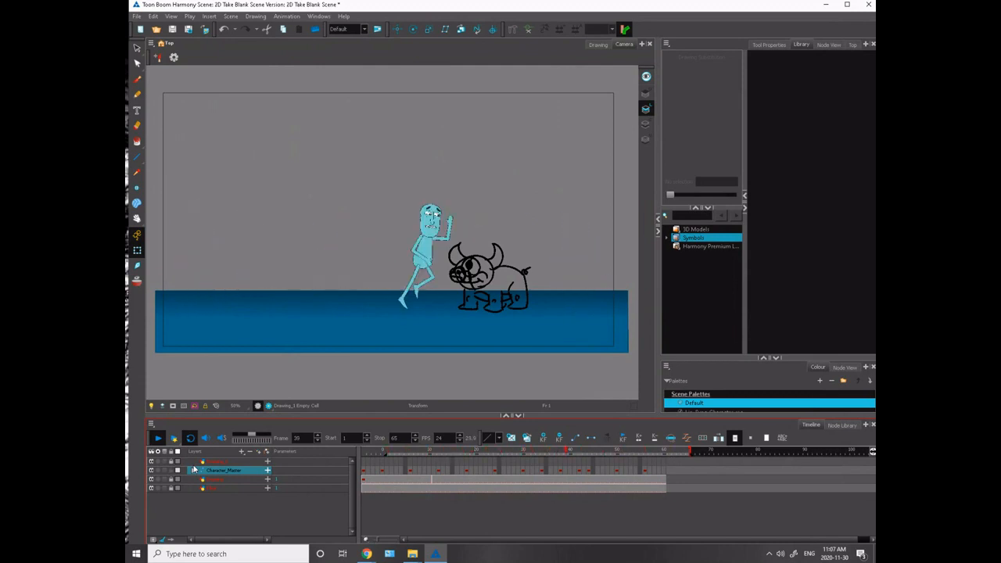
# - Convert the Character_Master keys from frame 5 to frame 55 to motion keyframes and play the interpolated animation
pyautogui.click(369, 461)
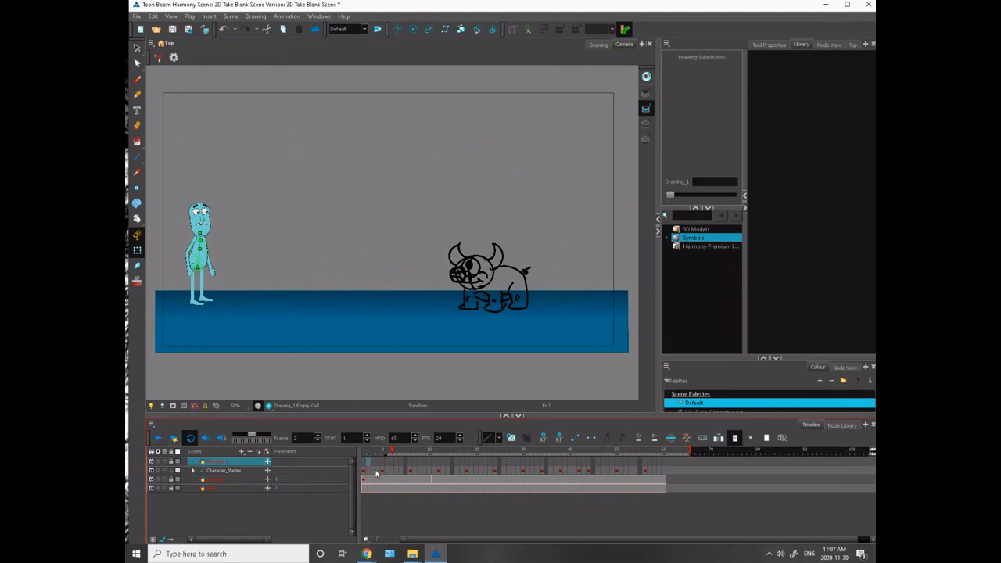
pyautogui.moveTo(383, 470); pyautogui.dragTo(618, 468)
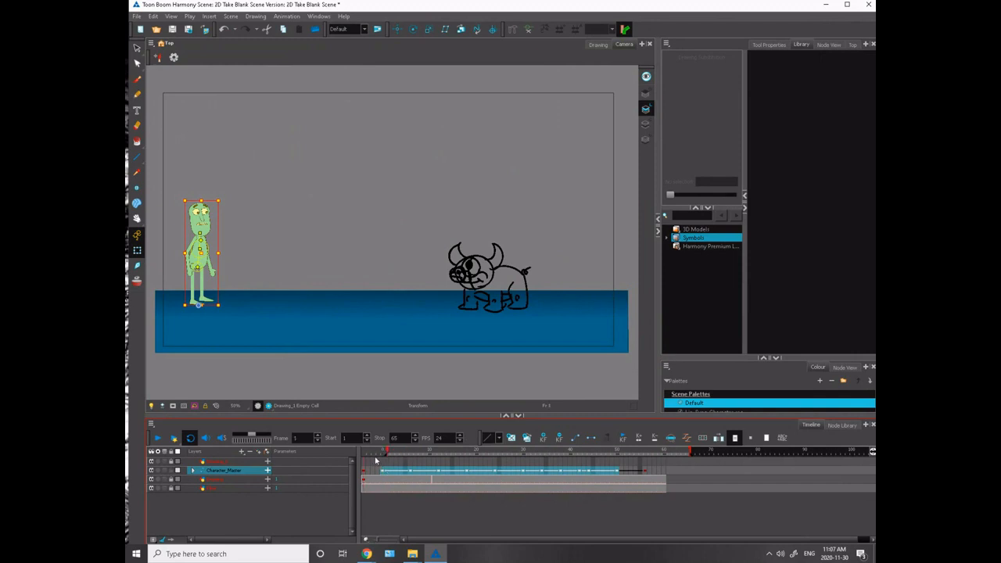
pyautogui.click(159, 437)
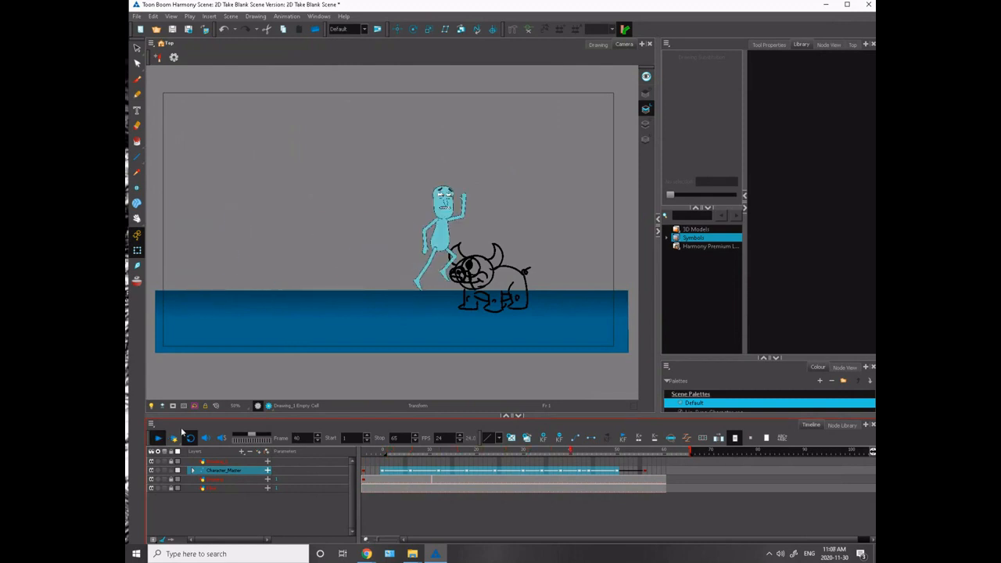
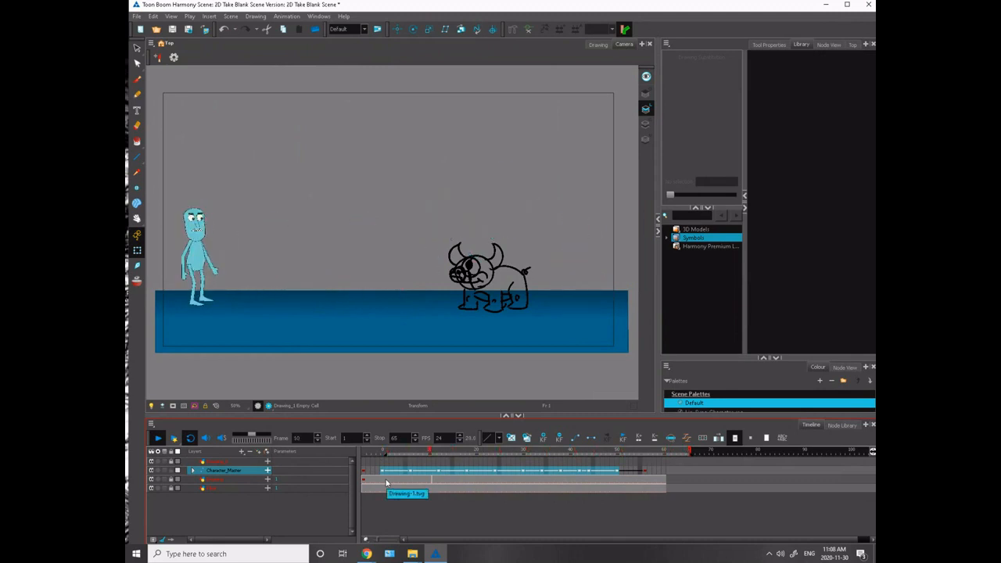
# - Deselect the character and scrub the timeline from frame 1 to frame 62 to review the interpolated run, leap and landing
pyautogui.click(391, 452)
pyautogui.moveTo(392, 453); pyautogui.dragTo(373, 454)
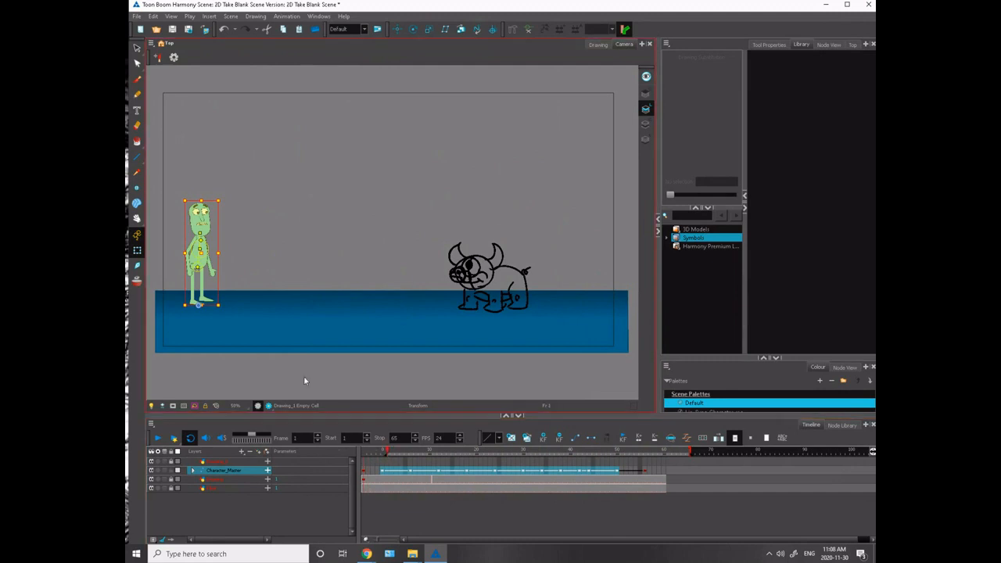
pyautogui.click(223, 356)
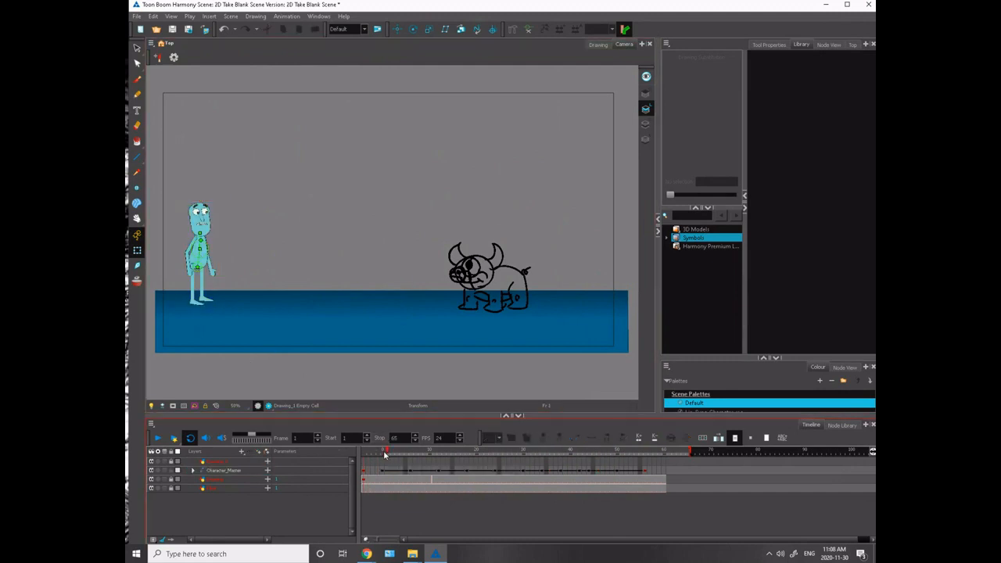
pyautogui.moveTo(387, 450); pyautogui.dragTo(671, 516)
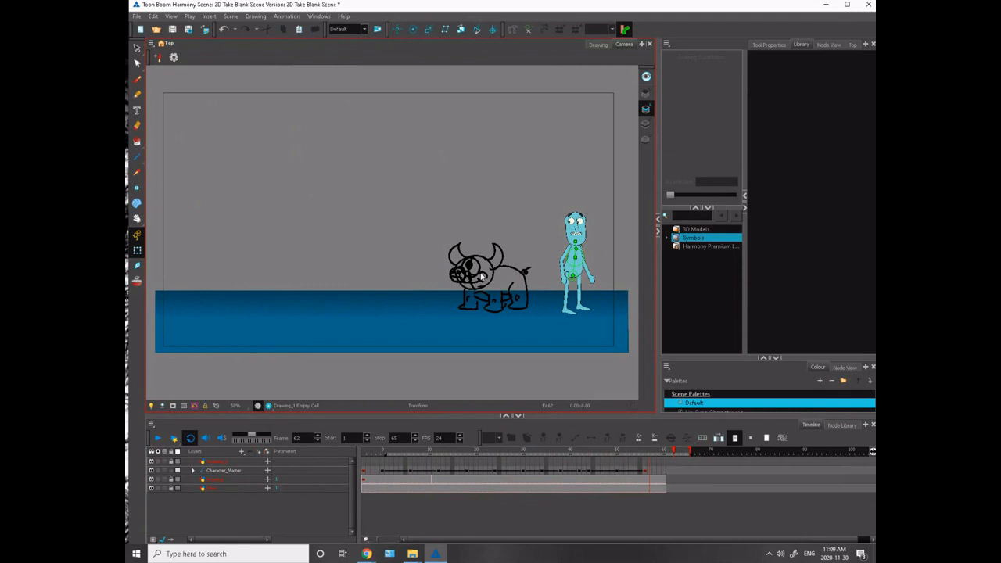
# - Save the scene with the interpolated character animation
pyautogui.click(366, 554)
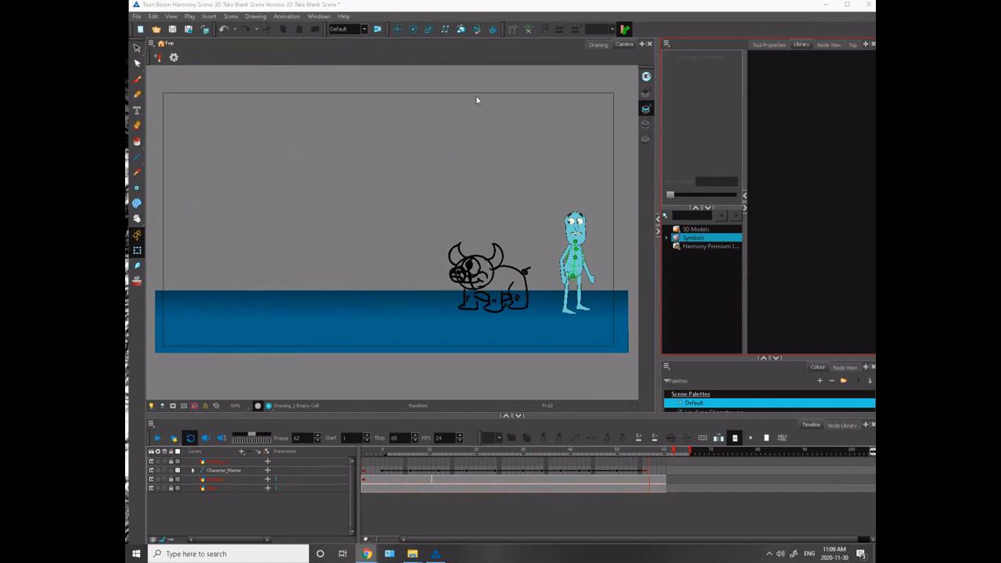
pyautogui.click(136, 16)
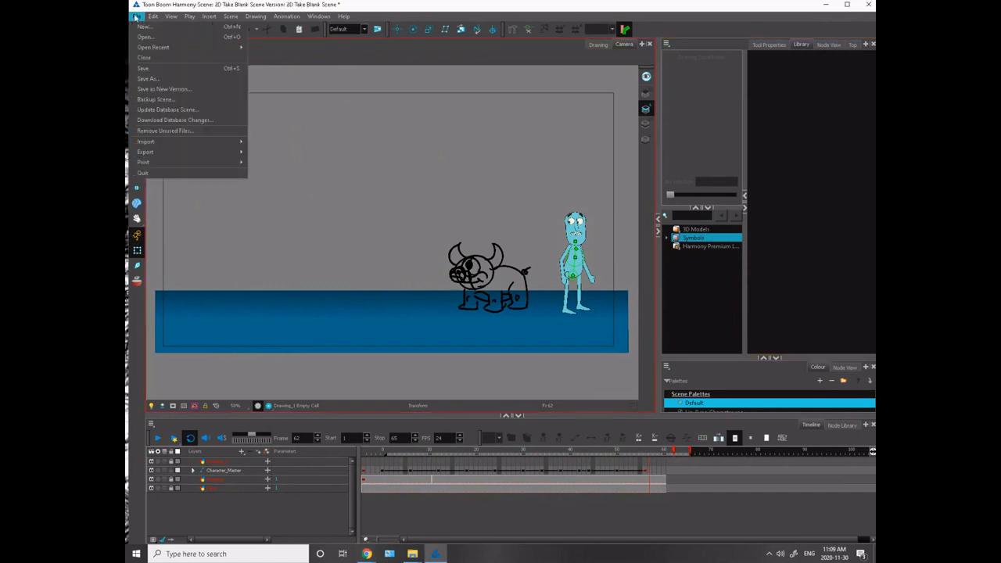
pyautogui.click(143, 79)
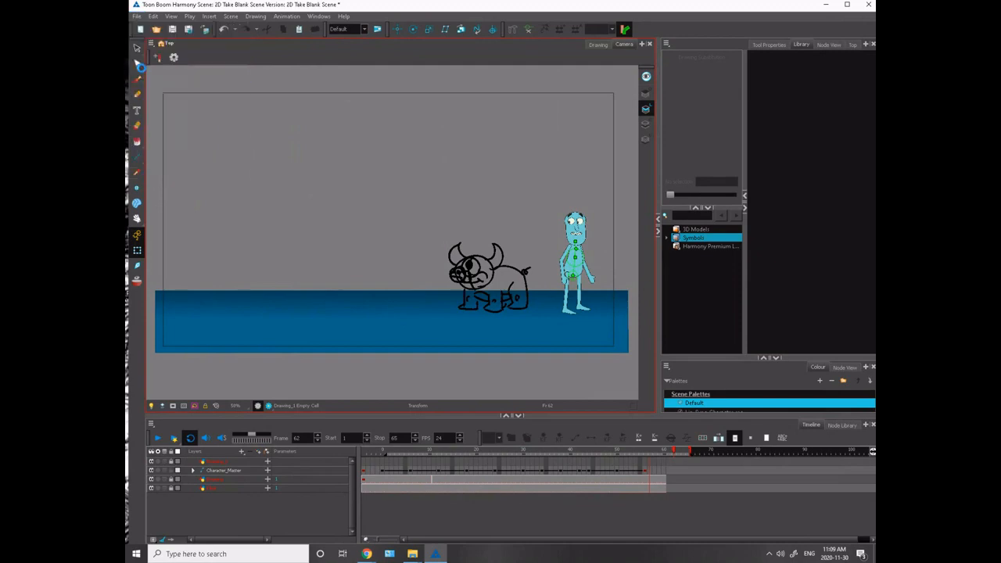